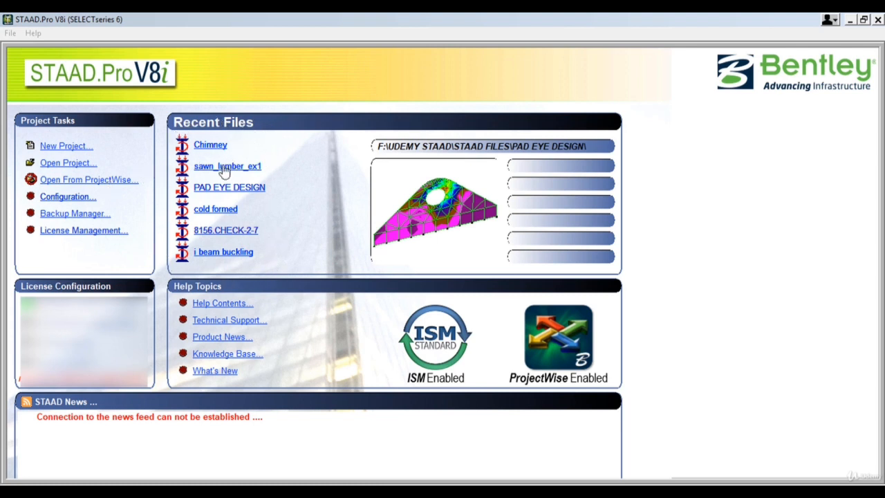
Open the program configuration and choose Metric as the default base unit.
left_click(251, 190)
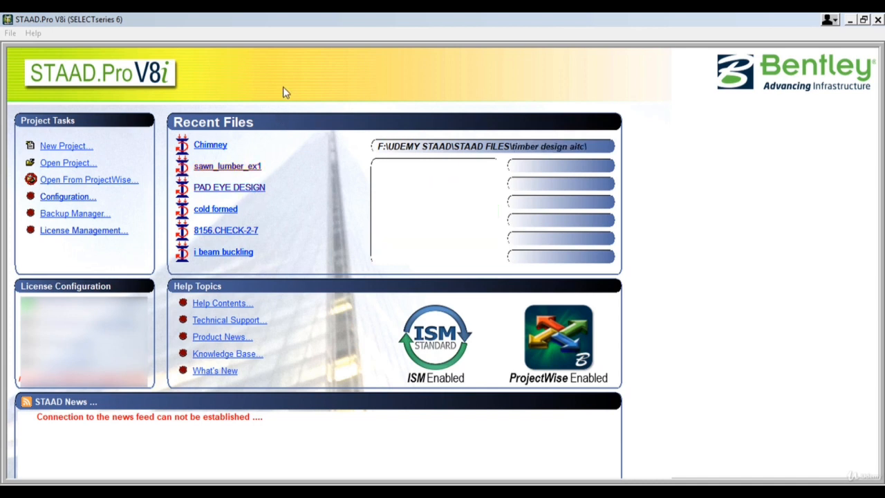
left_click(67, 197)
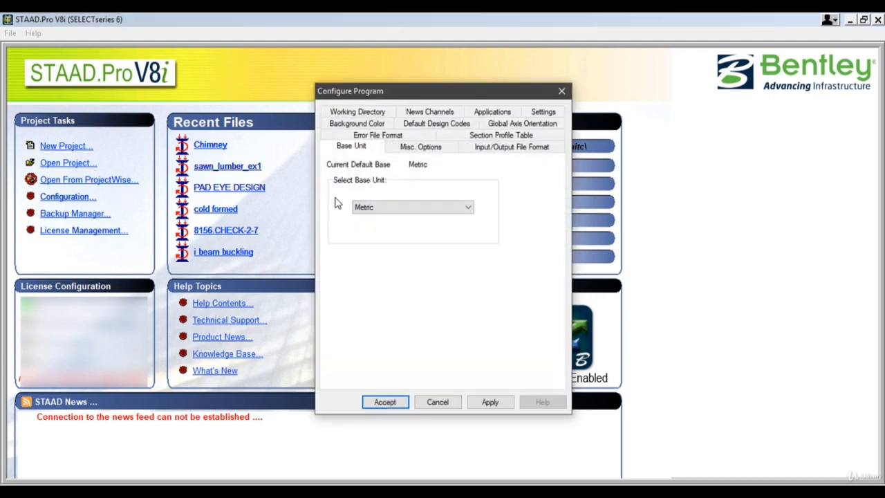
left_click(390, 207)
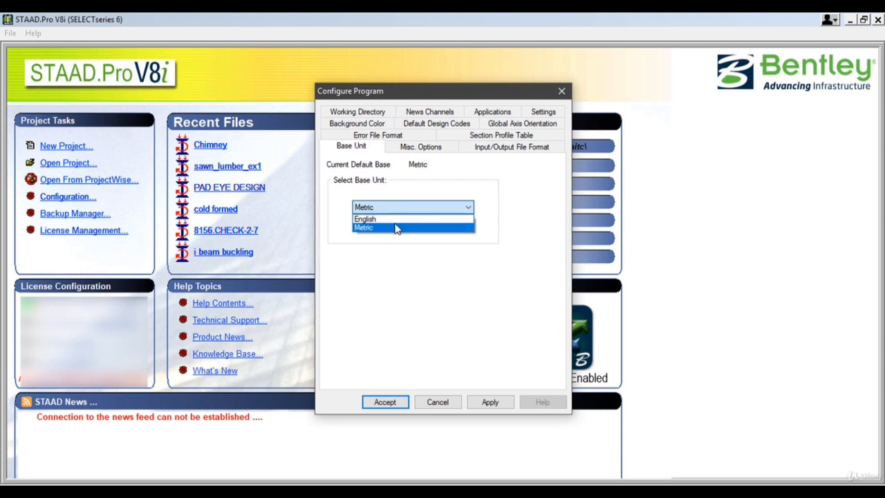
left_click(397, 228)
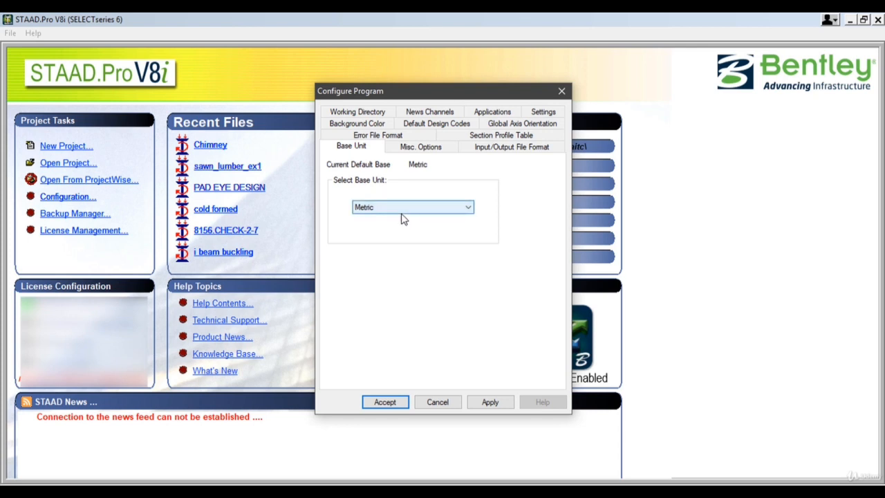
left_click(402, 212)
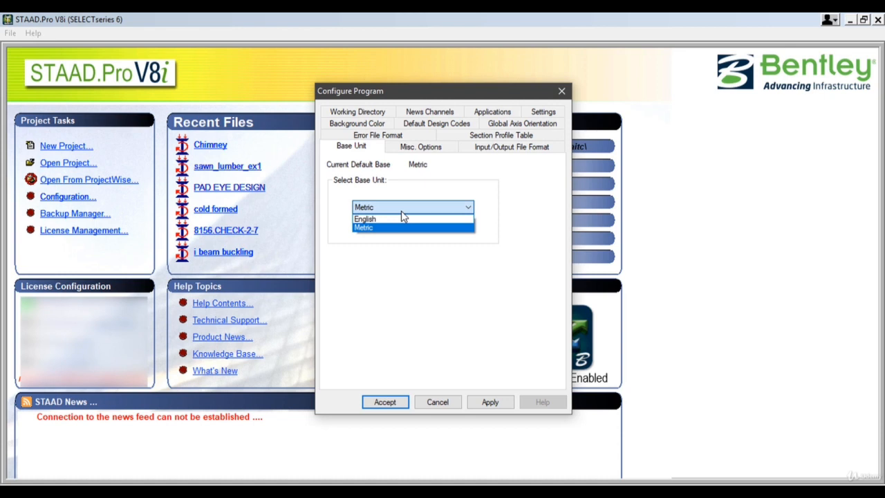
left_click(401, 211)
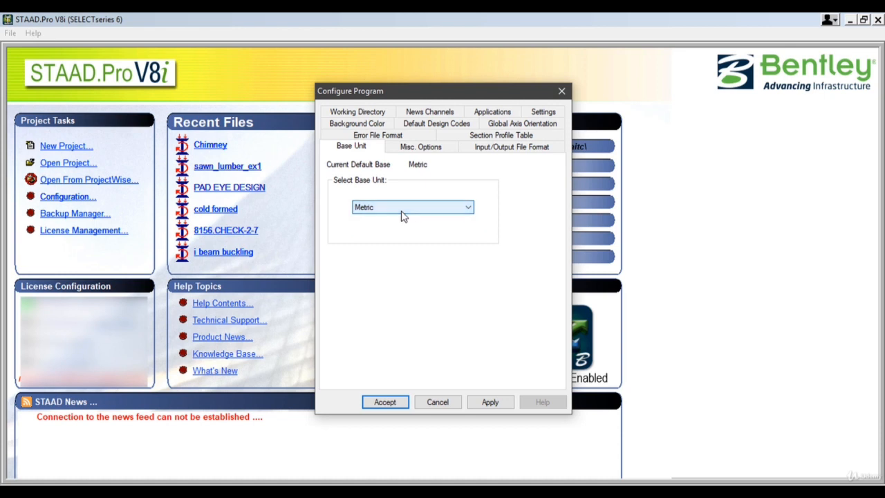
Review the miscellaneous options and look through the section profile databases by country, down to the timber tables.
left_click(413, 150)
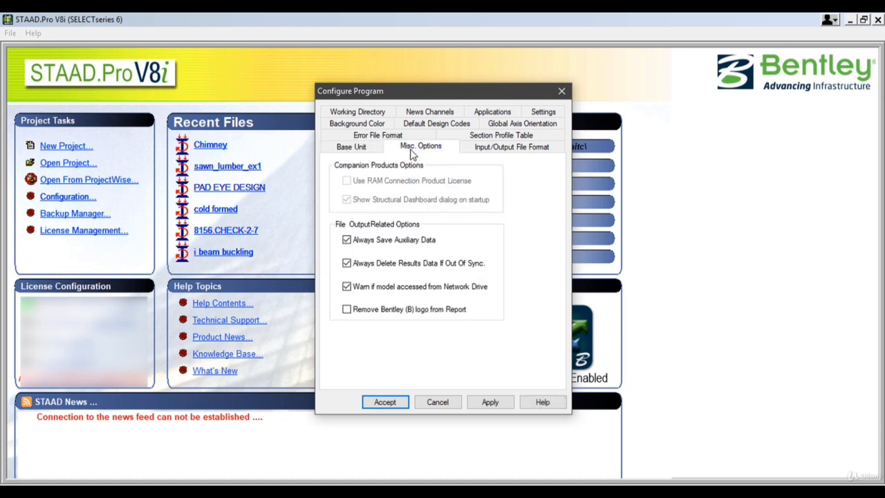
left_click(486, 152)
left_click(500, 136)
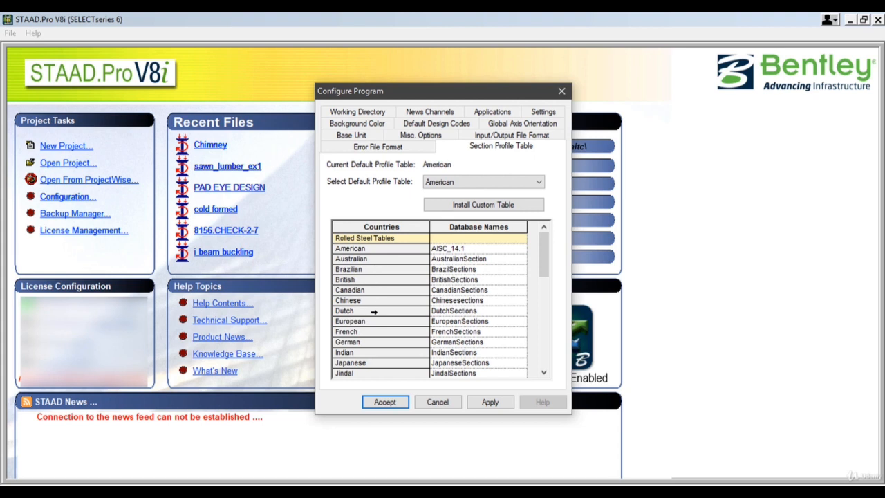
scroll(374, 312, "down", 2)
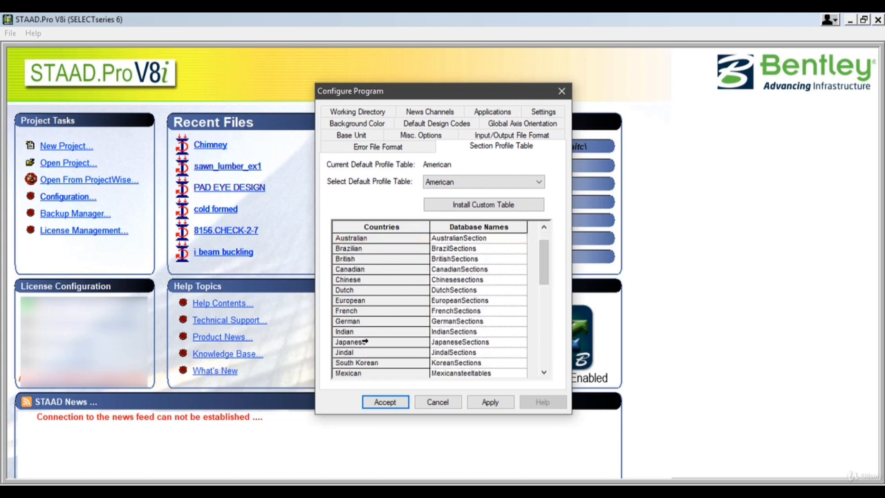
left_click_drag(546, 257, 540, 233)
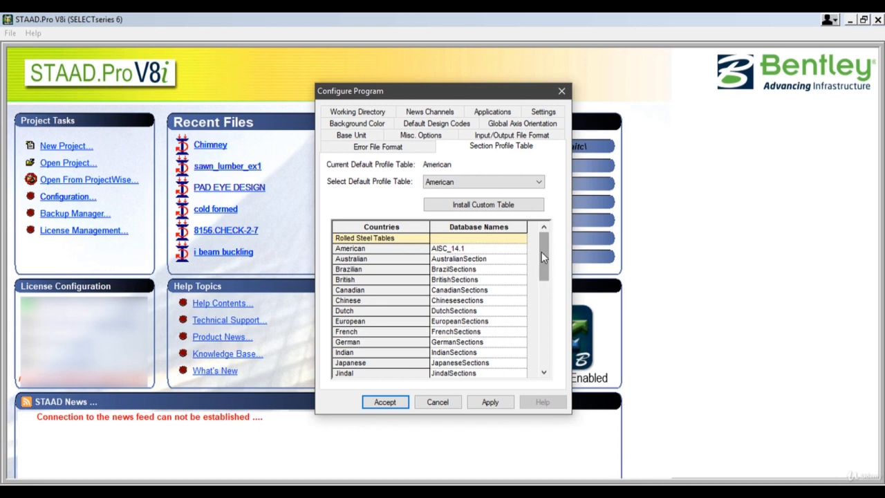
left_click_drag(541, 253, 550, 325)
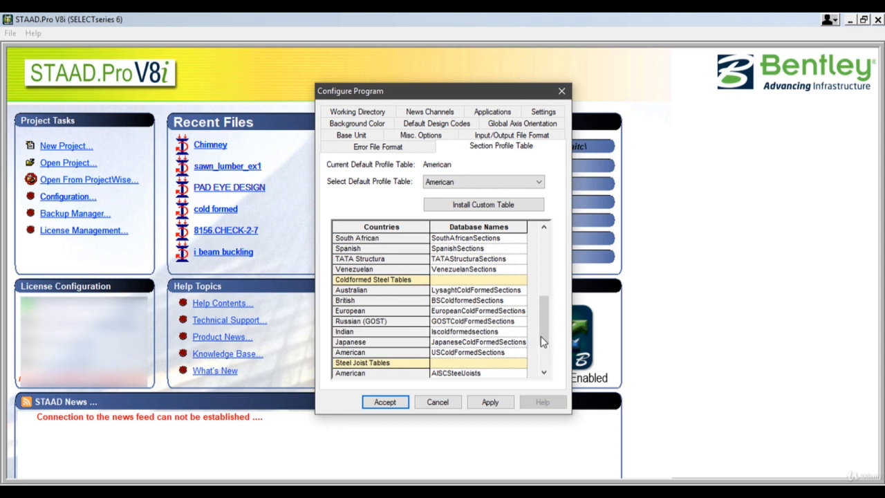
left_click_drag(541, 320, 543, 346)
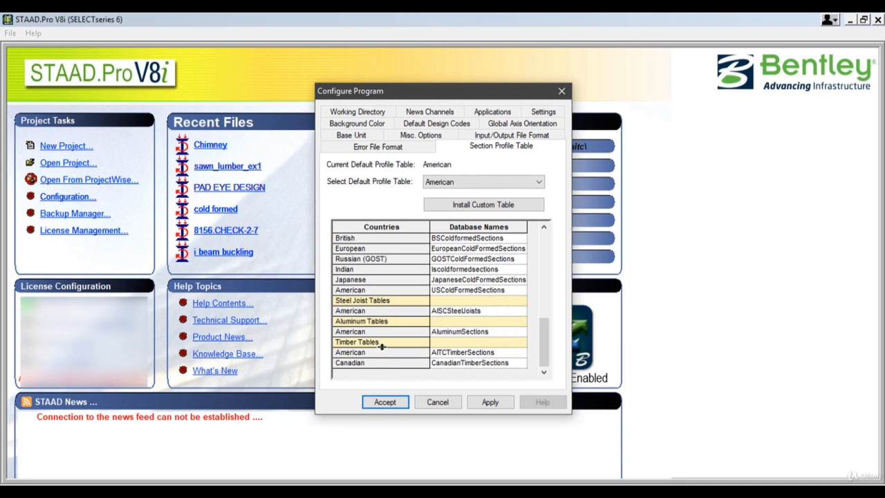
Choose American as the default section profile table.
left_click(462, 182)
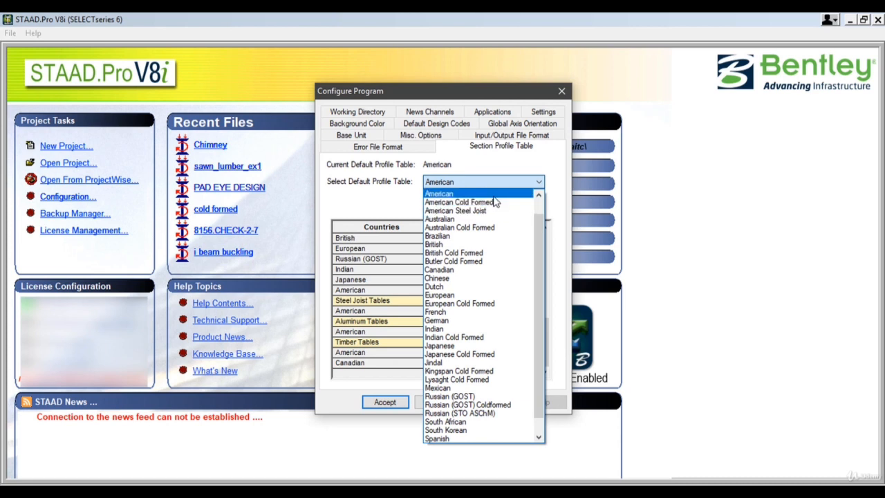
left_click(494, 198)
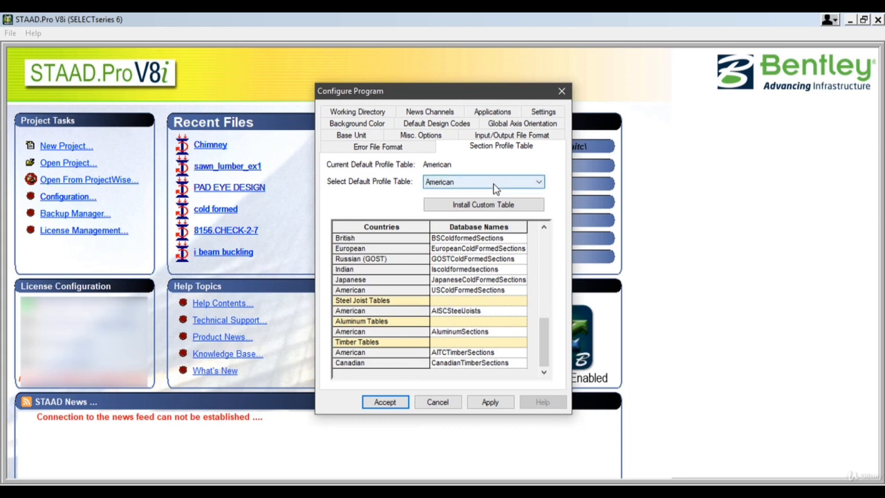
left_click(495, 183)
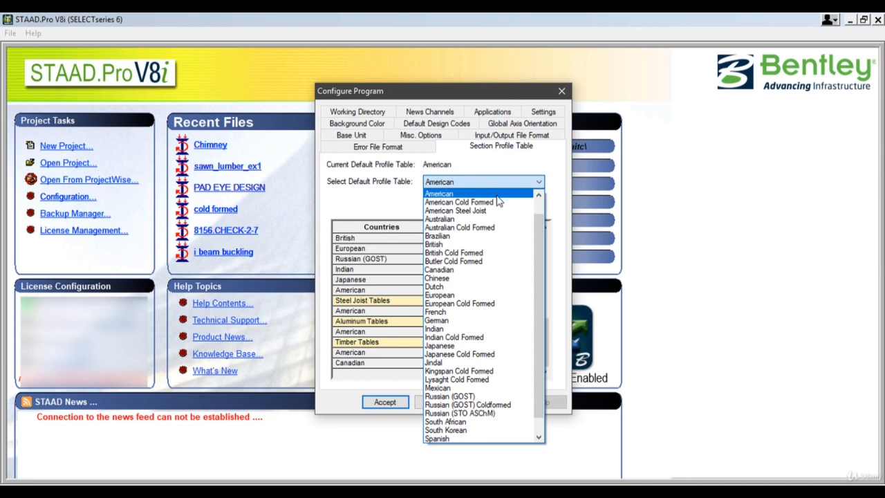
left_click(496, 195)
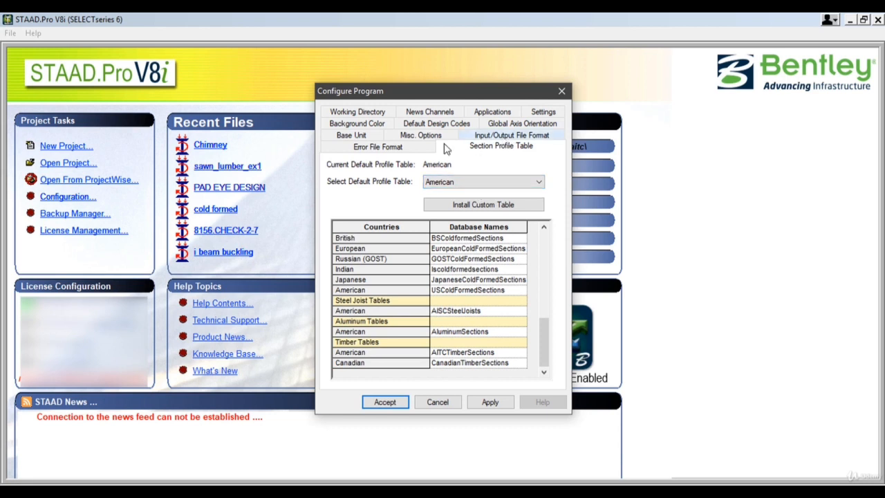
Examine the input/output file format settings and the global axis orientation options.
left_click(397, 148)
left_click(524, 137)
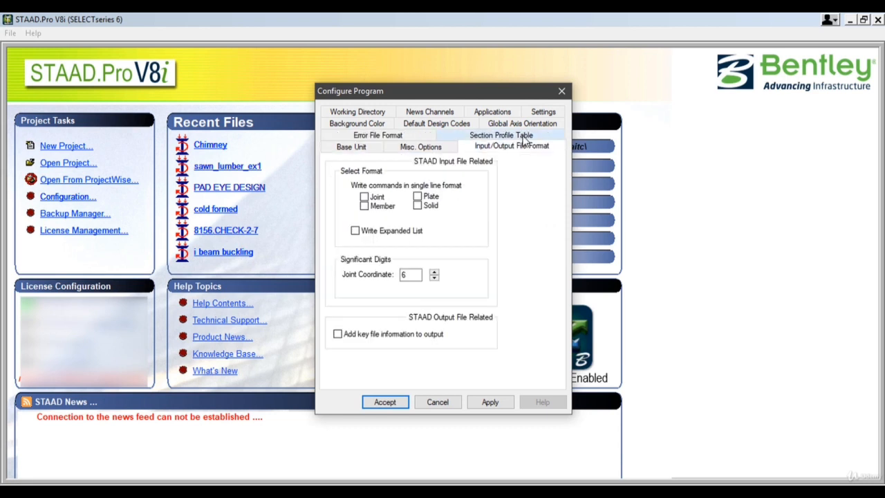
left_click(515, 125)
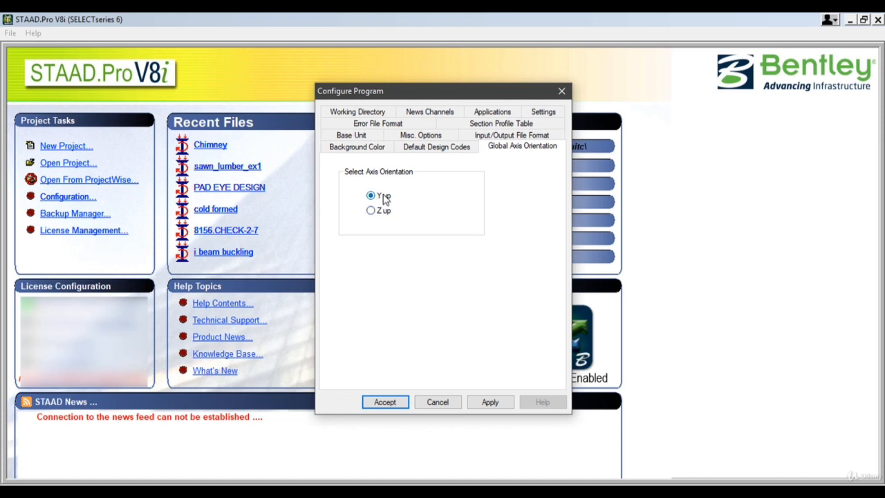
Set the default steel design code to AISC 360-10.
left_click(427, 148)
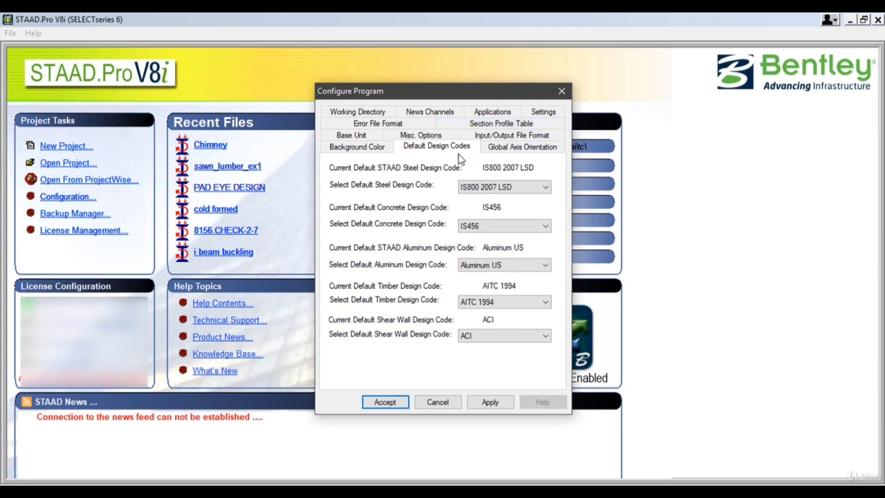
left_click(482, 187)
left_click(482, 188)
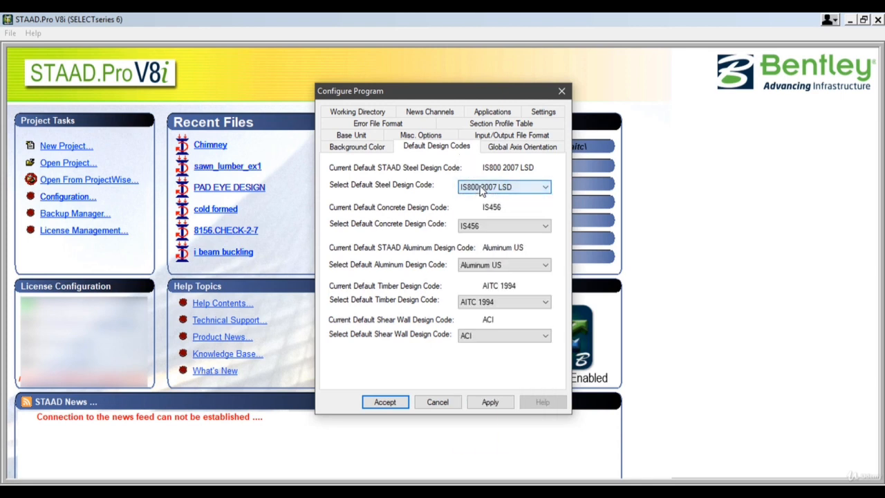
left_click(482, 188)
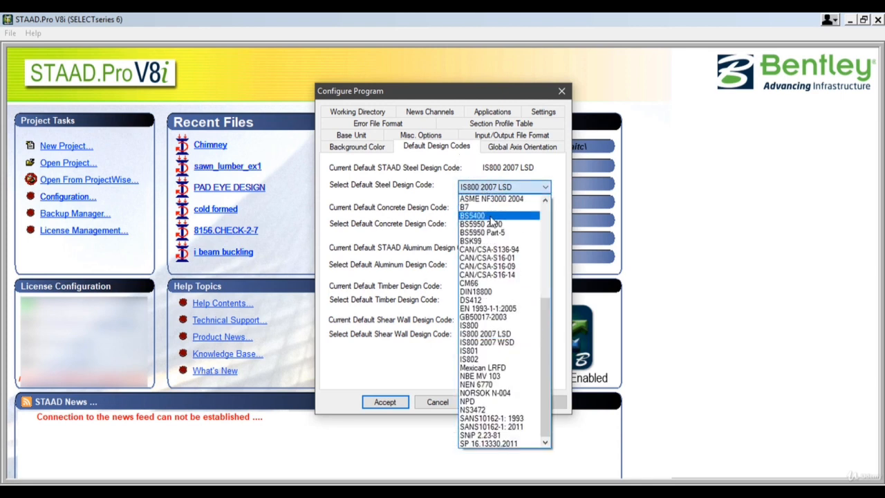
left_click(493, 217)
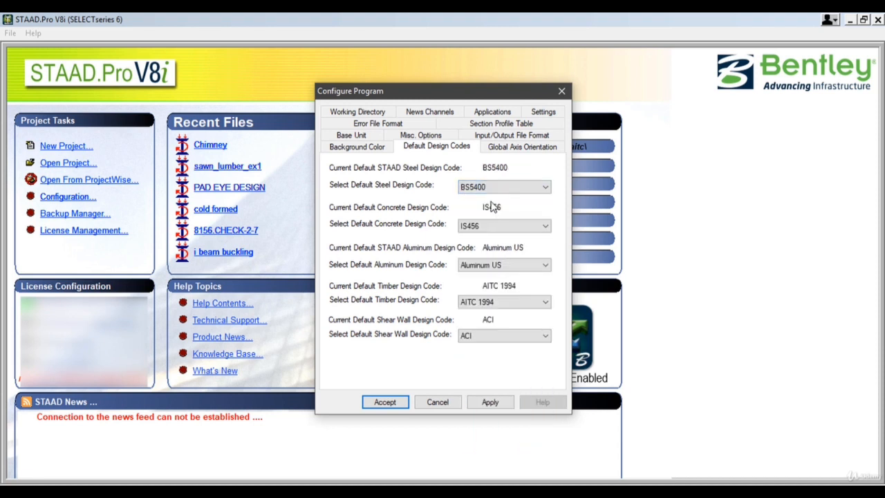
left_click(492, 189)
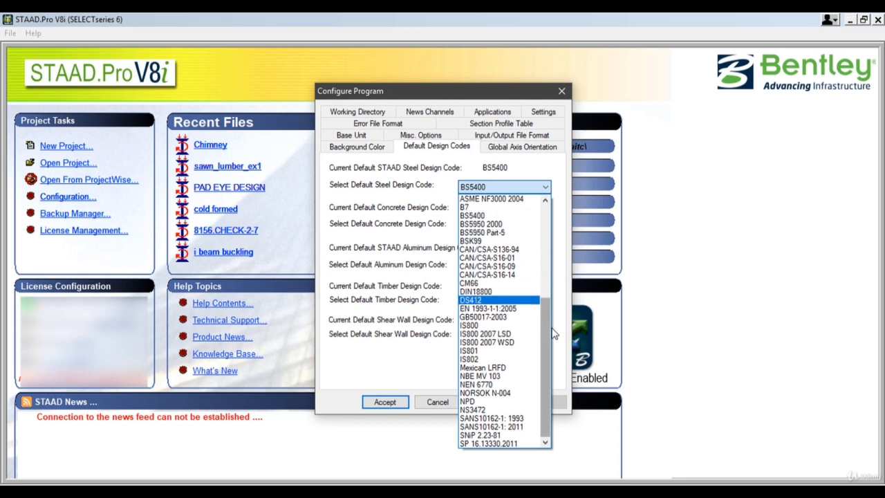
left_click_drag(551, 330, 546, 226)
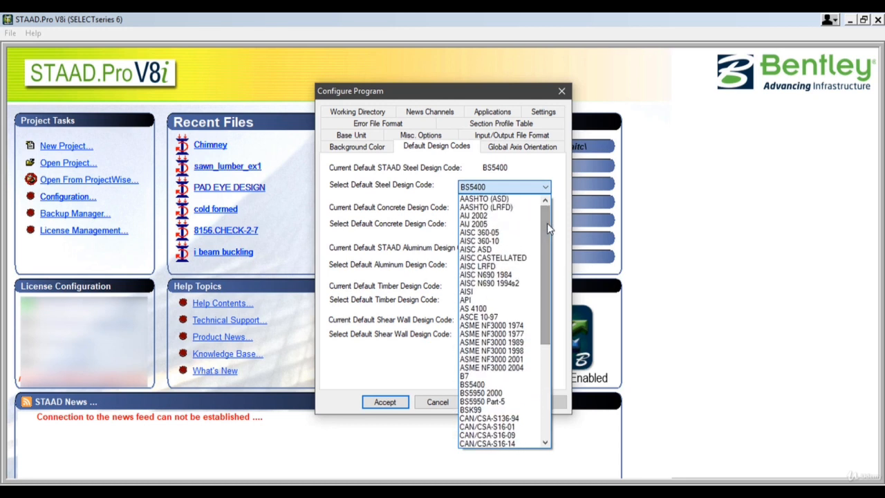
left_click_drag(547, 222, 547, 232)
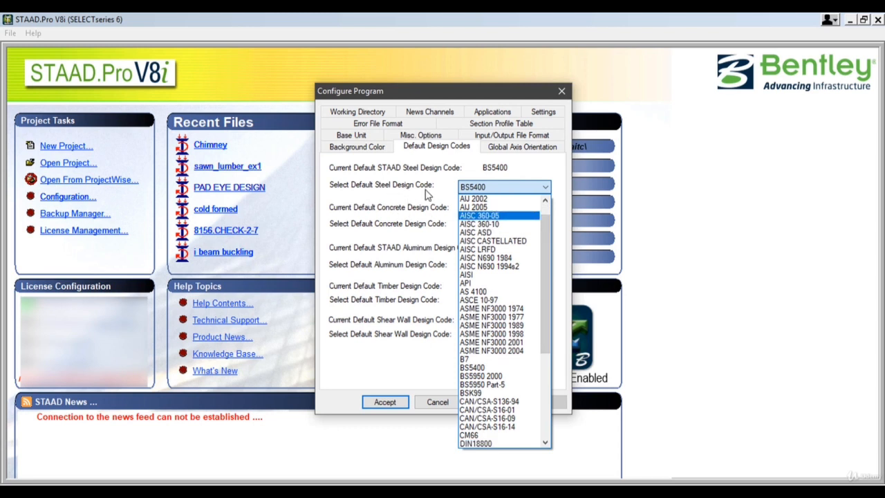
left_click(482, 224)
Set the default concrete design code to ACI 318 2011 and the aluminum design code to Aluminum US.
left_click(483, 227)
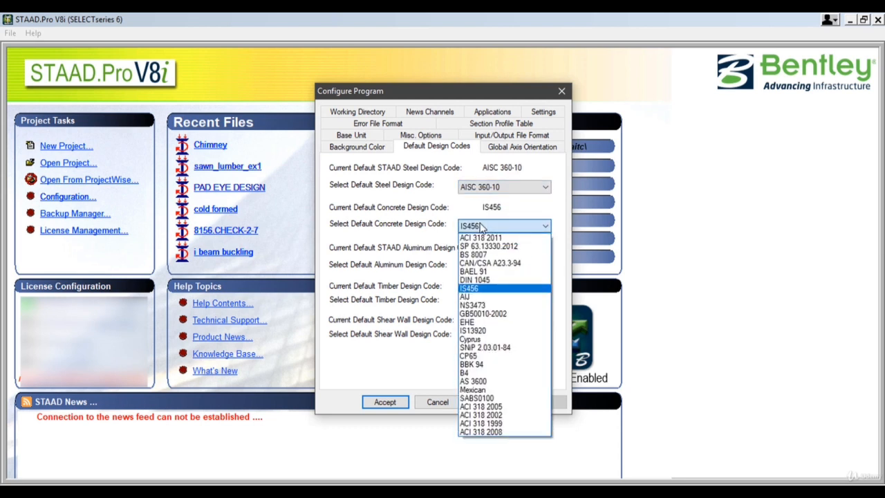
left_click(526, 240)
left_click(515, 228)
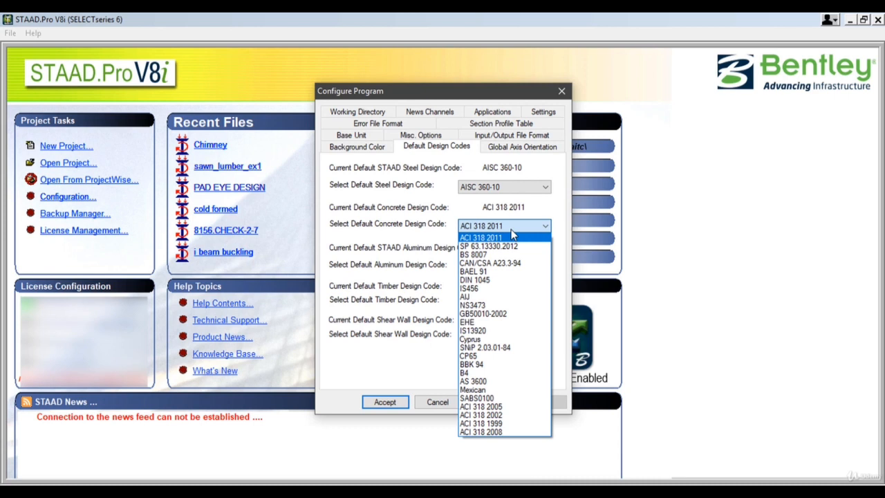
left_click(512, 237)
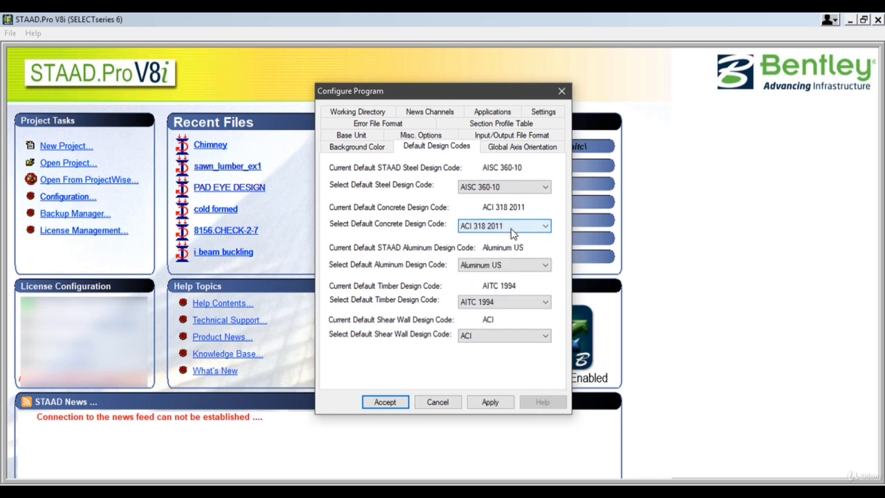
left_click(518, 266)
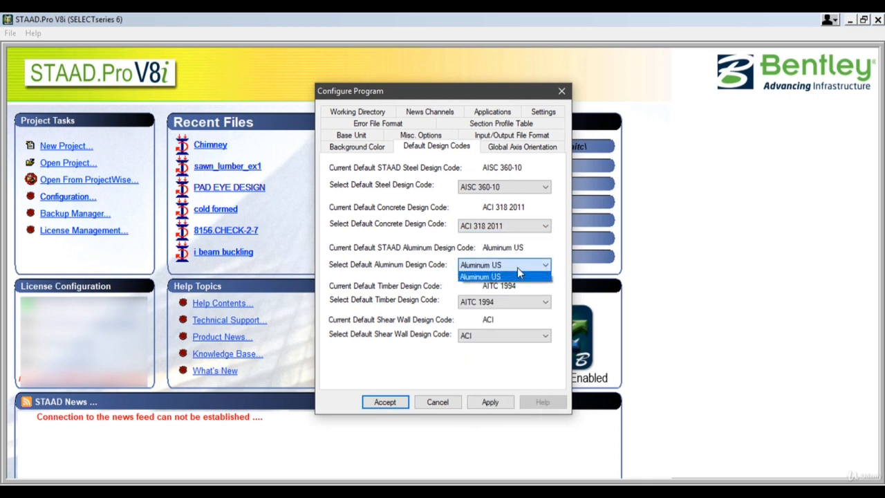
left_click(520, 273)
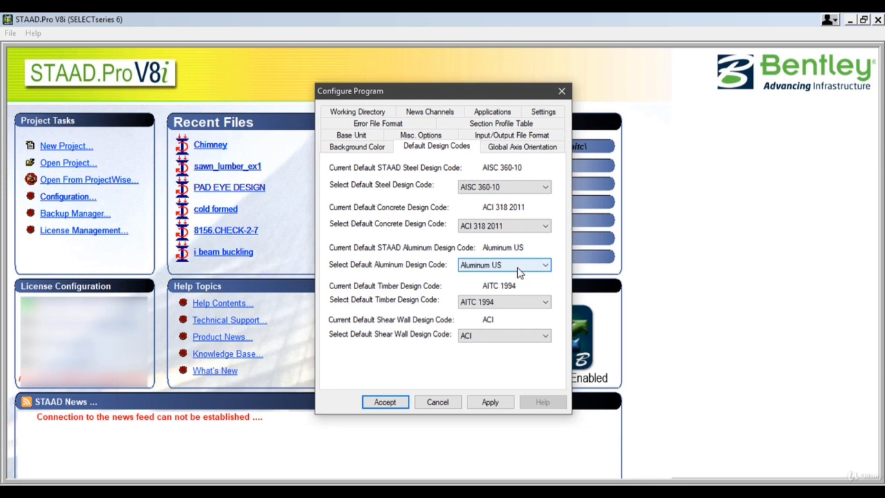
Use AITC 1994 as the default timber design code and ACI as the default shear wall design code.
left_click(518, 304)
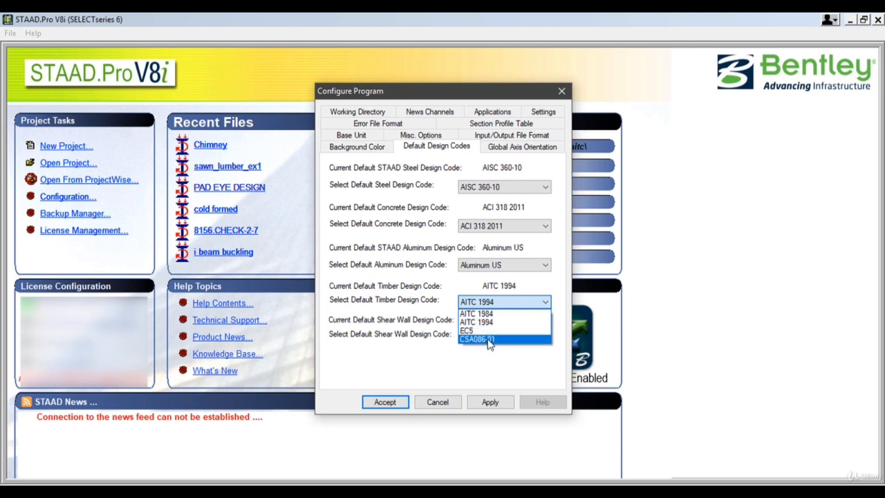
left_click(477, 308)
left_click(476, 305)
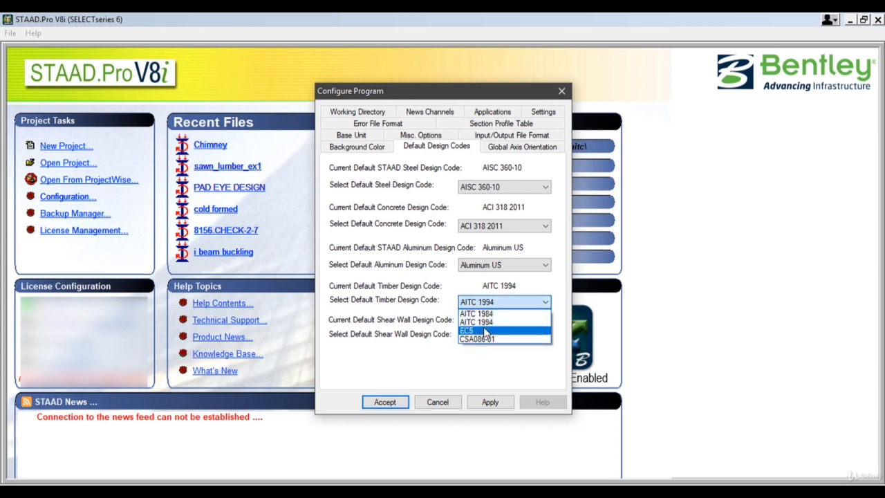
left_click(473, 300)
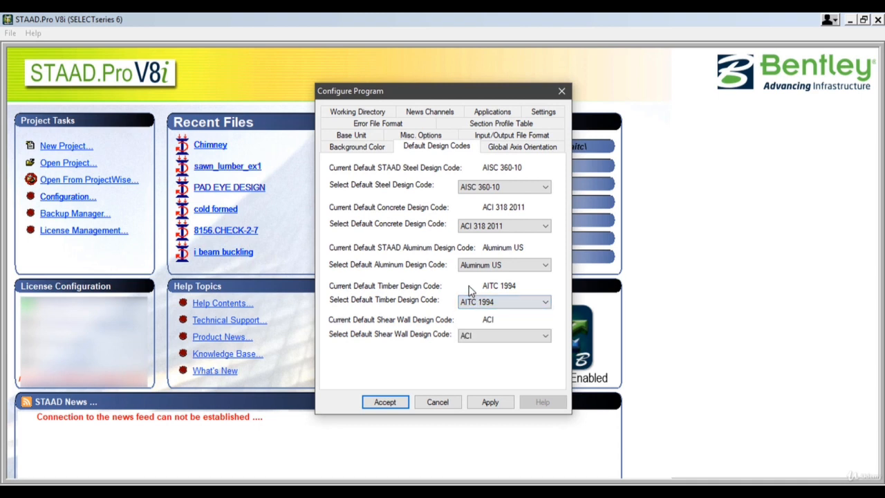
left_click(487, 336)
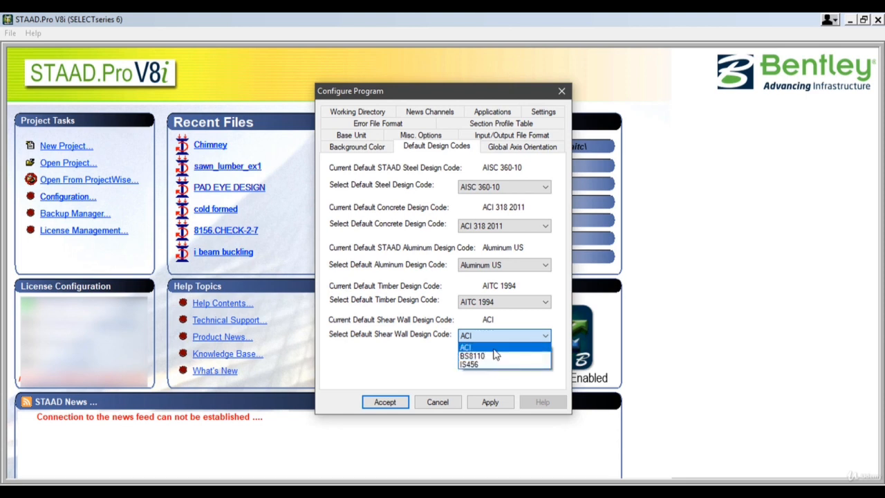
left_click(496, 348)
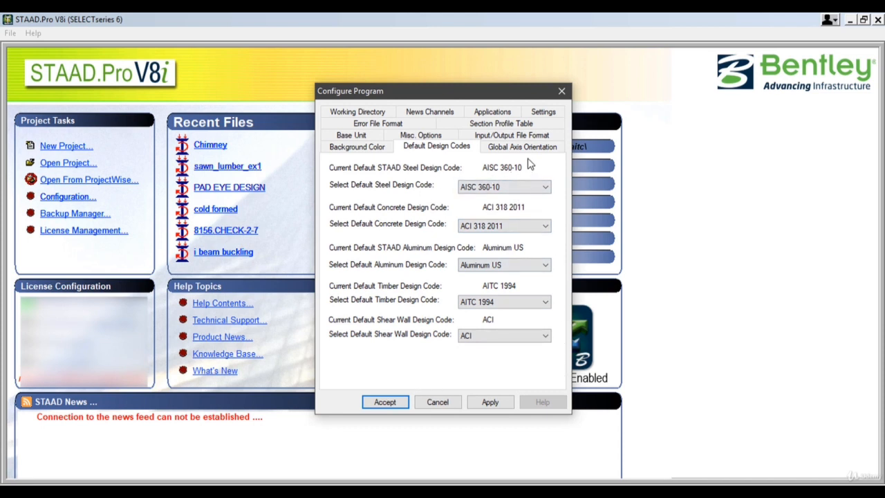
Use the white background color as the default, apply it and accept the program configuration.
left_click(375, 149)
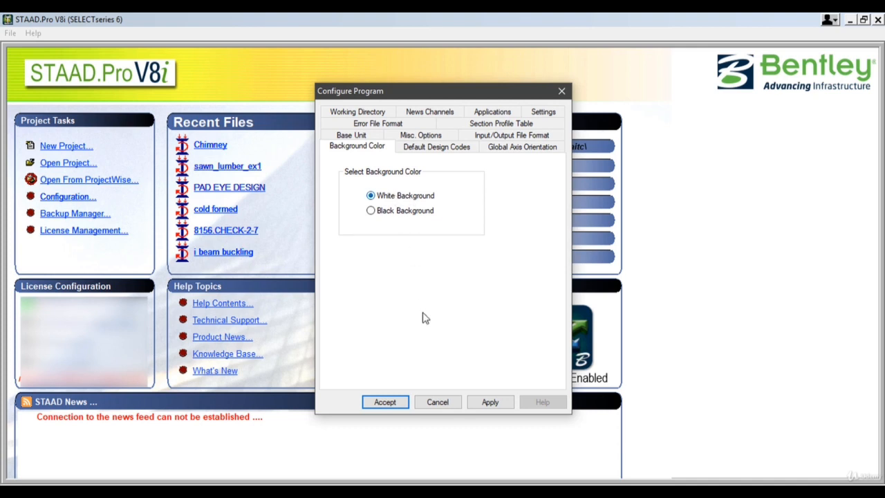
left_click(493, 405)
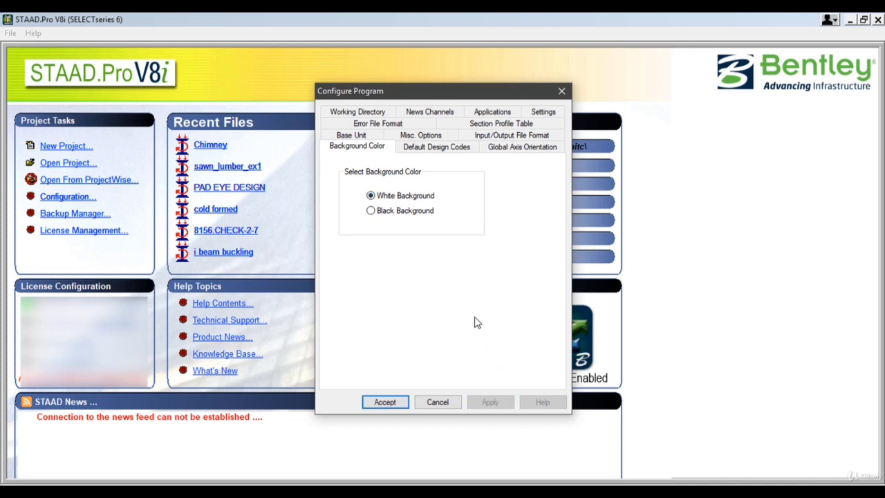
left_click(384, 402)
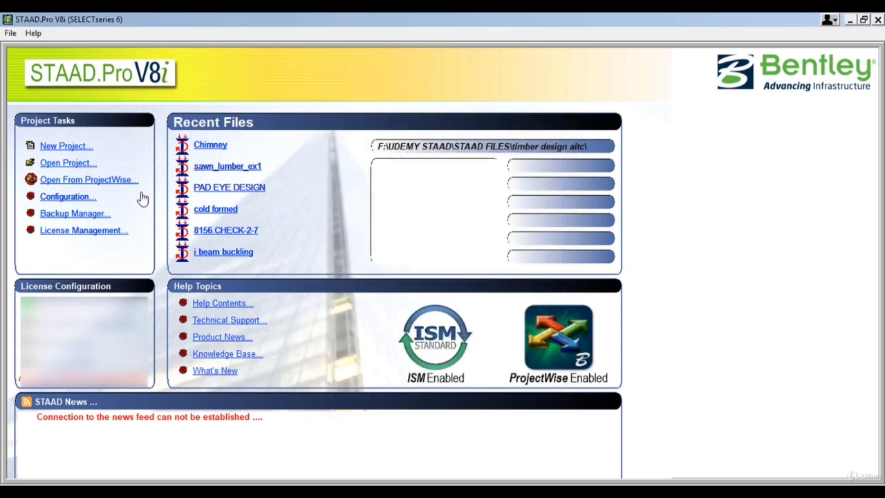
Reopen the program configuration, keep Use Legacy STAAD Editor enabled in the application settings, and apply and accept it.
left_click(69, 197)
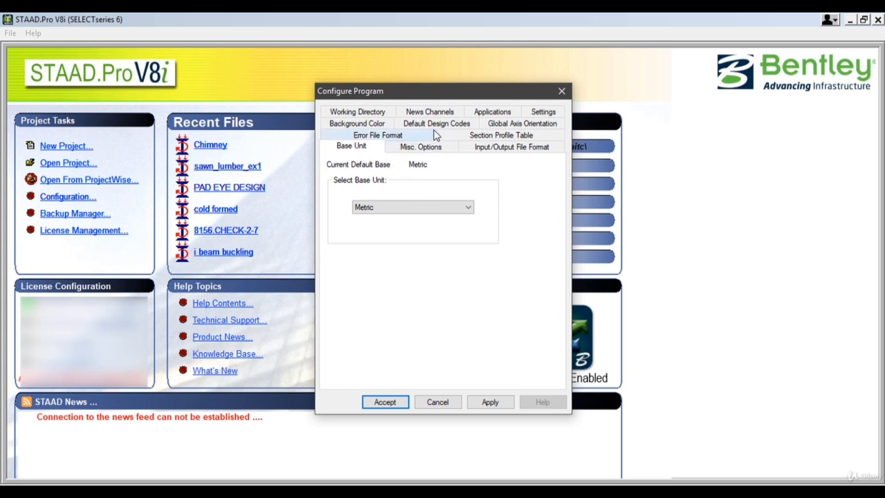
left_click(490, 112)
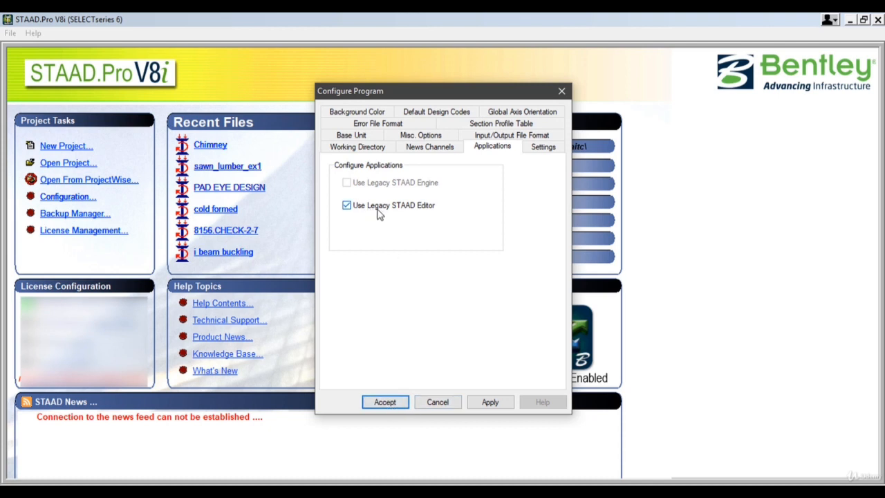
left_click(487, 402)
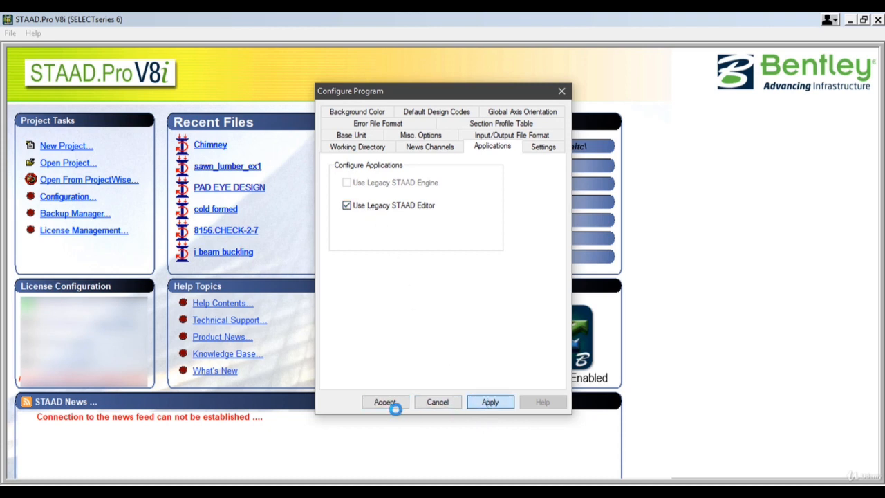
left_click(381, 401)
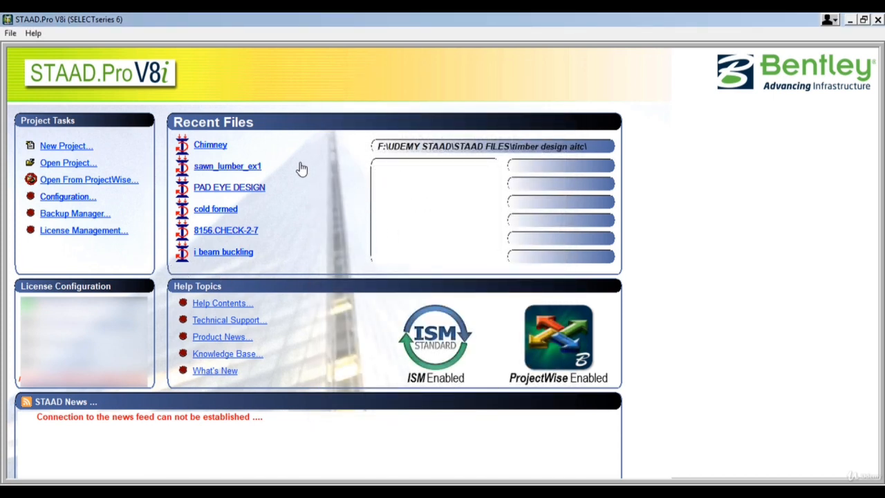
Start a new project, compare the Plane, Floor and Truss structure descriptions, and choose Space as the structure type.
left_click(67, 147)
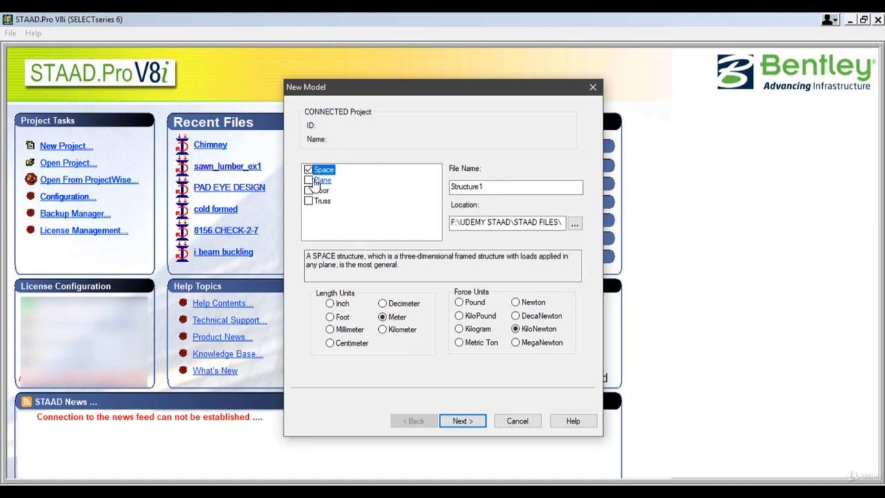
left_click(308, 180)
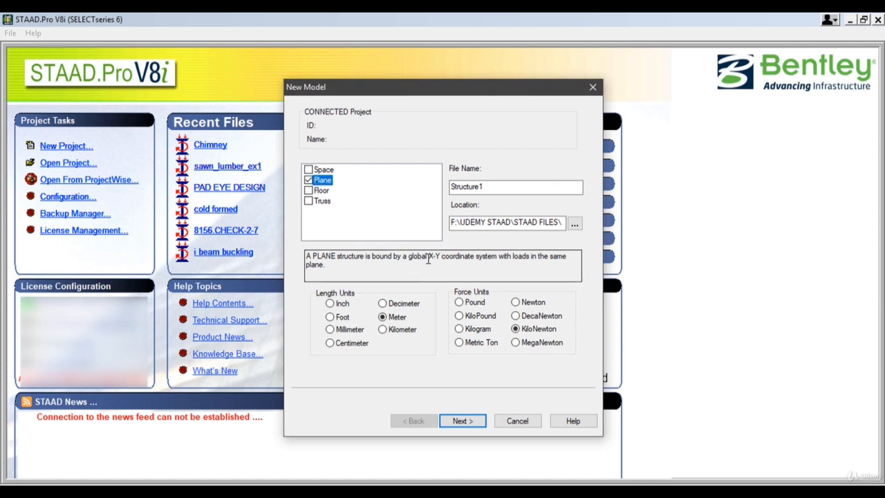
left_click(314, 192)
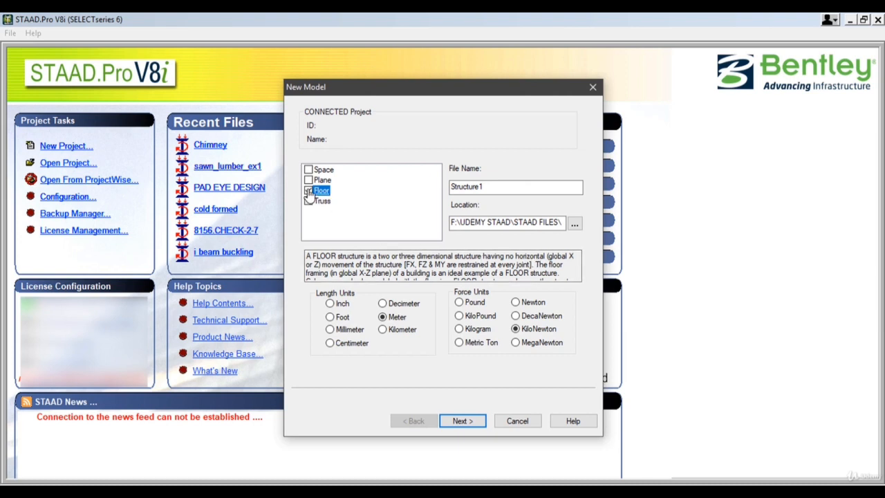
left_click(319, 202)
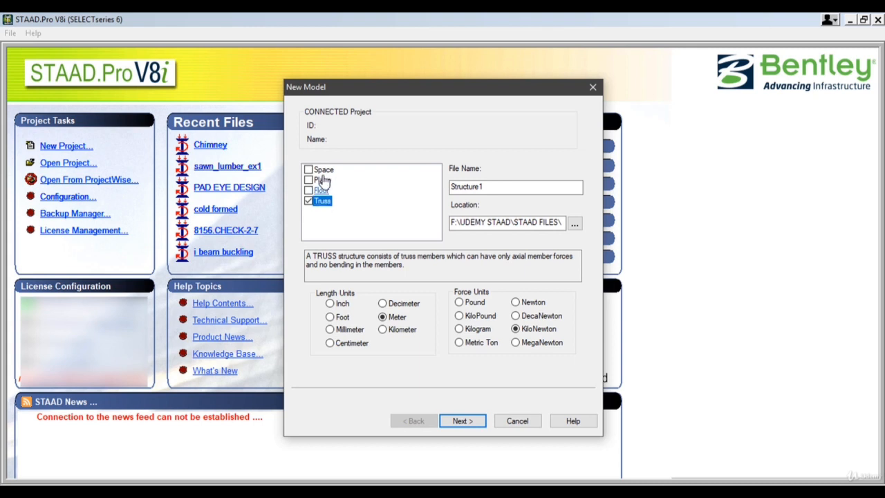
left_click(323, 170)
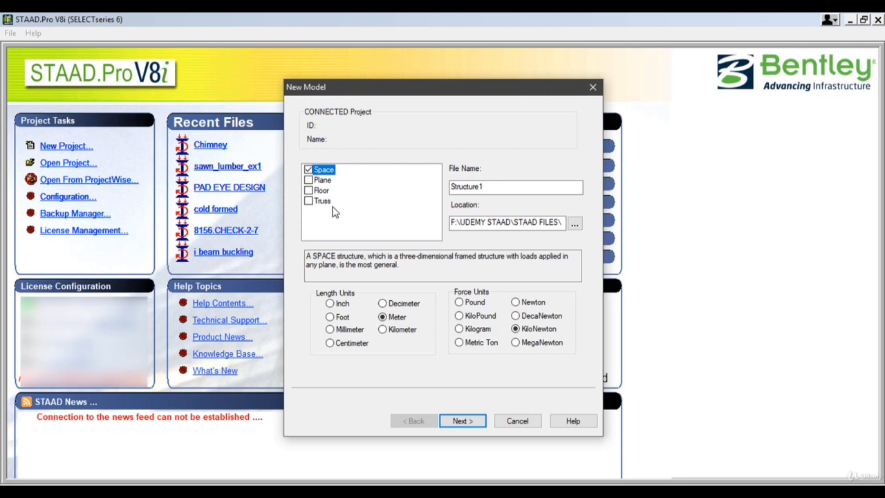
left_click(327, 203)
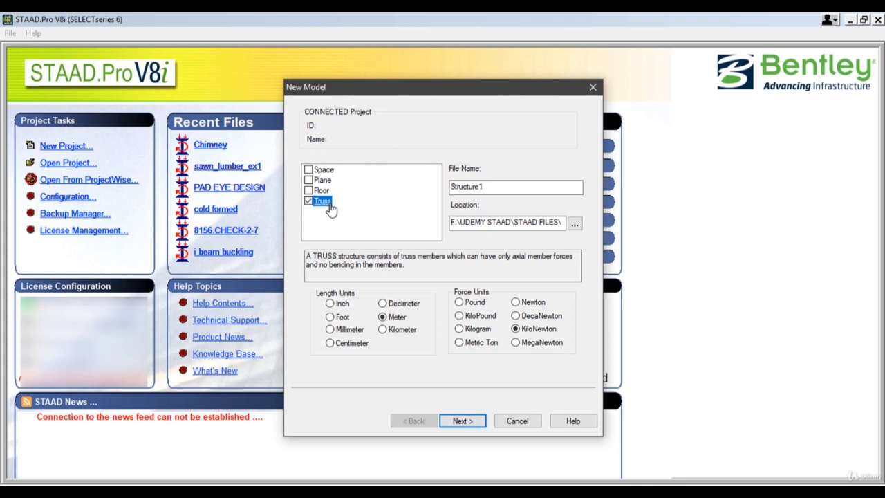
left_click(322, 171)
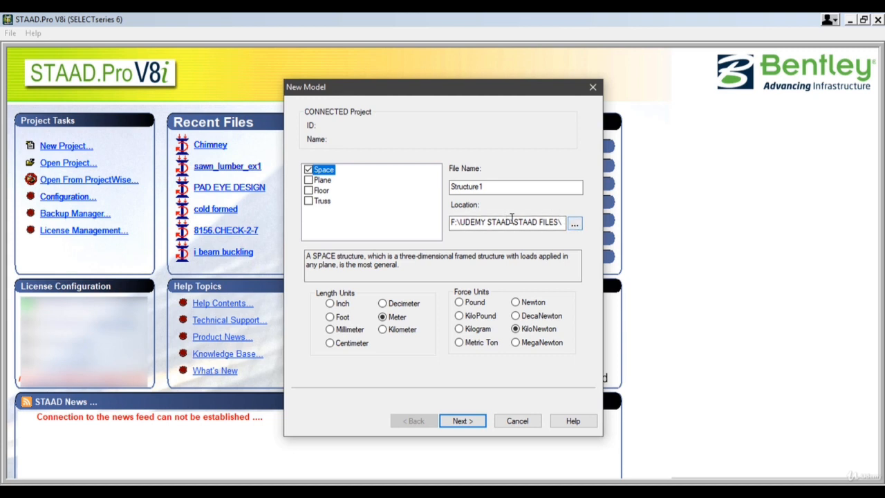
Save the new model as "tutorial 1" in F:\UDEMY STAAD\STAAD FILES\tutorial 1, creating that folder, and continue to the starting options.
left_click(562, 222)
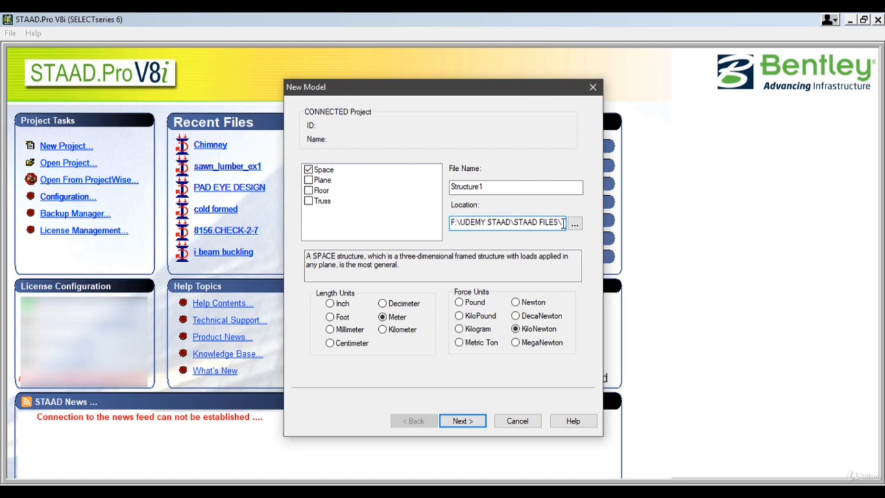
type("tuto")
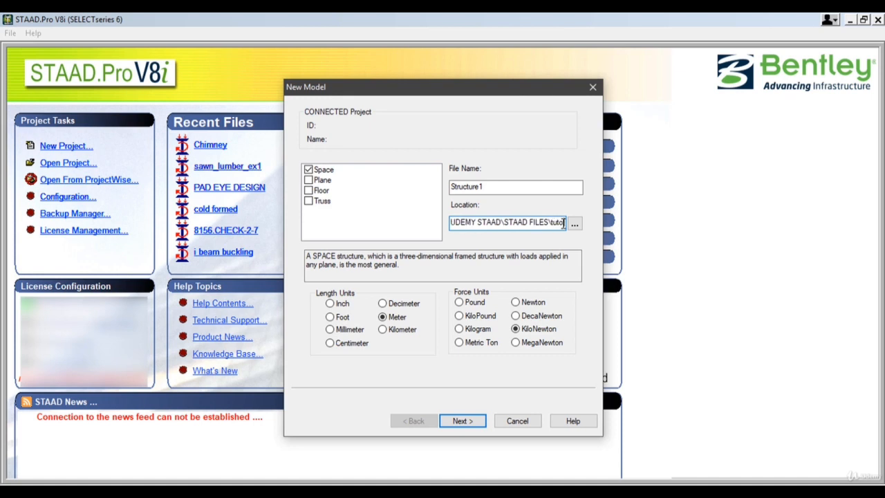
type("rial 1")
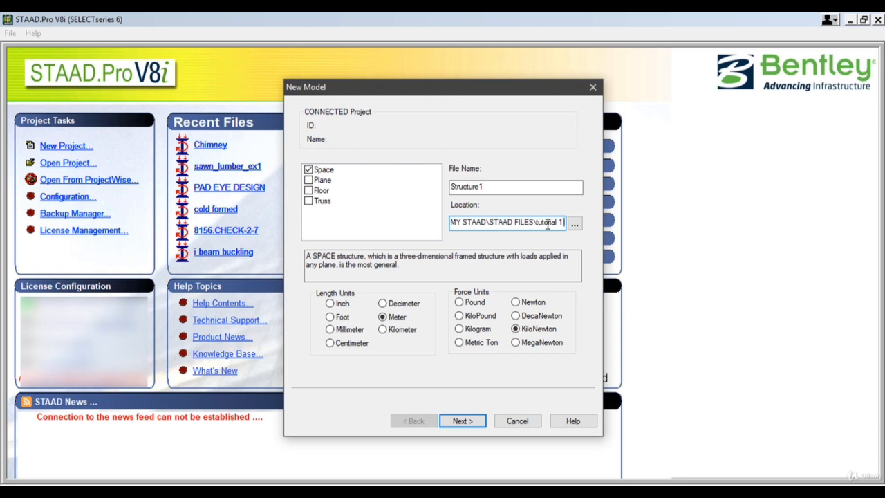
double_click(486, 185)
type("tutorial 1")
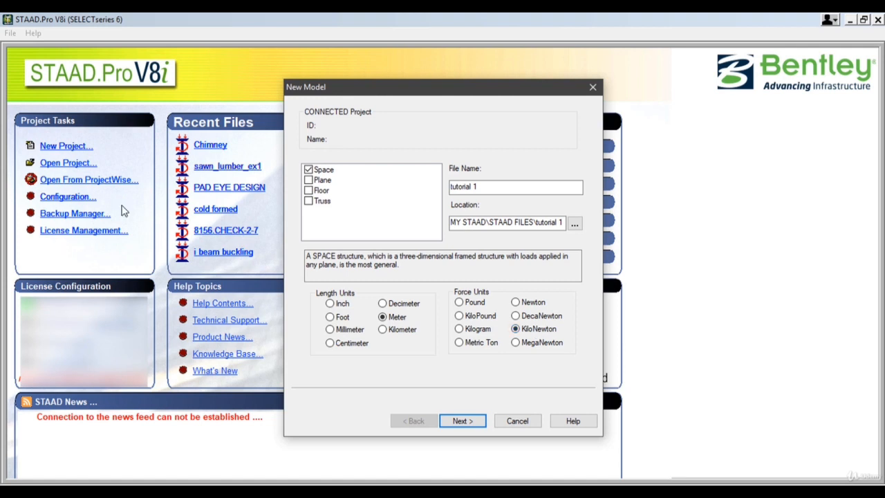
left_click(473, 424)
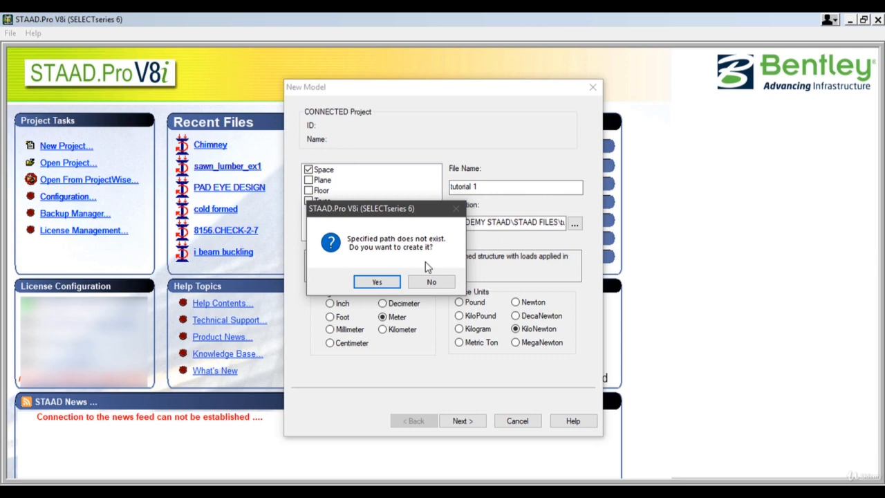
left_click(377, 282)
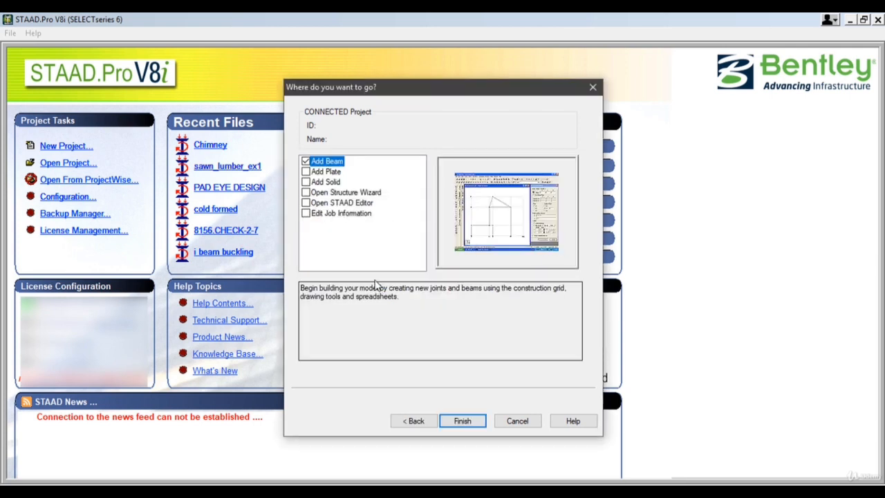
Examine the descriptions of the starting options for beams, plates, solids, Structure Wizard, STAAD Editor and job information.
left_click(325, 171)
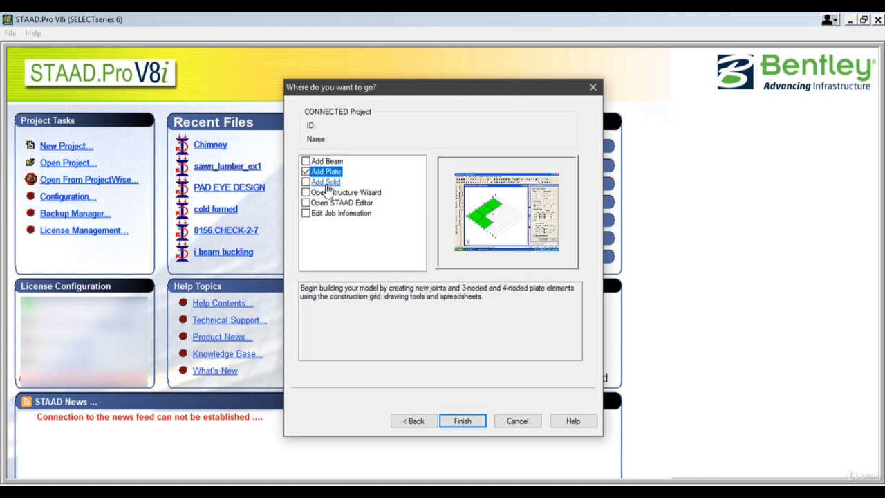
left_click(325, 182)
left_click(333, 193)
left_click(339, 202)
left_click(341, 213)
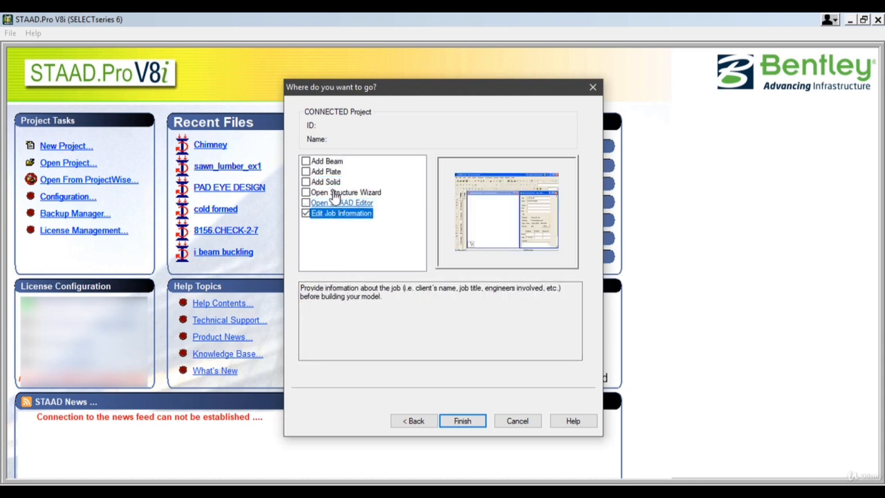
left_click(326, 163)
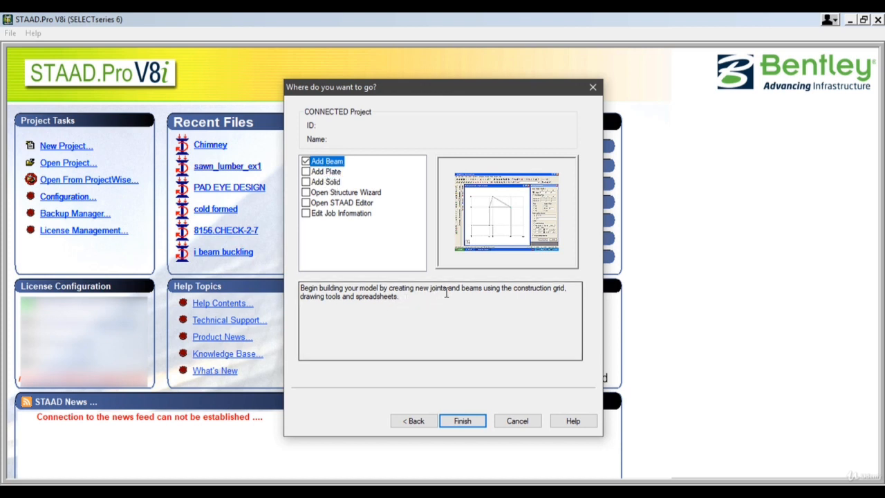
left_click(327, 172)
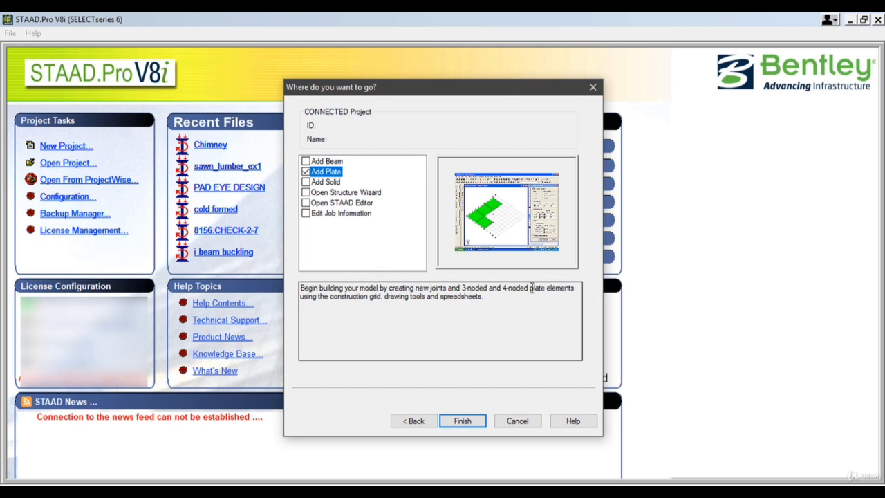
left_click(329, 182)
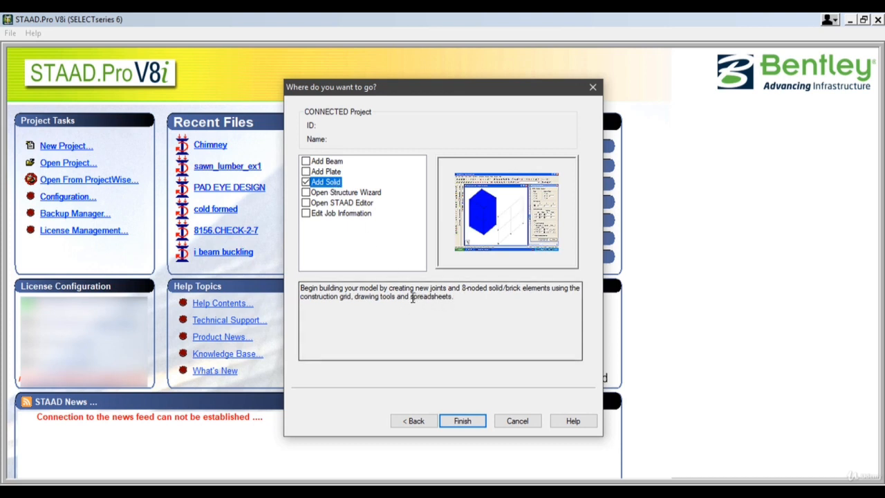
left_click(336, 193)
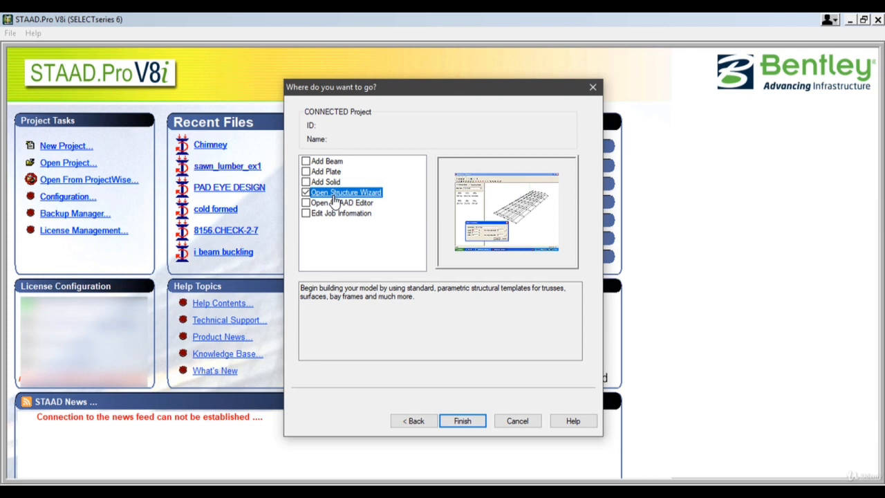
left_click(336, 203)
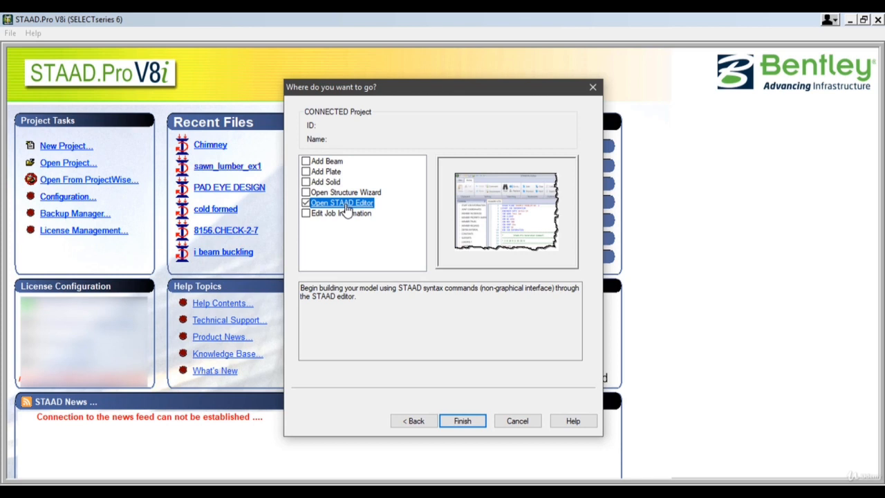
left_click(342, 214)
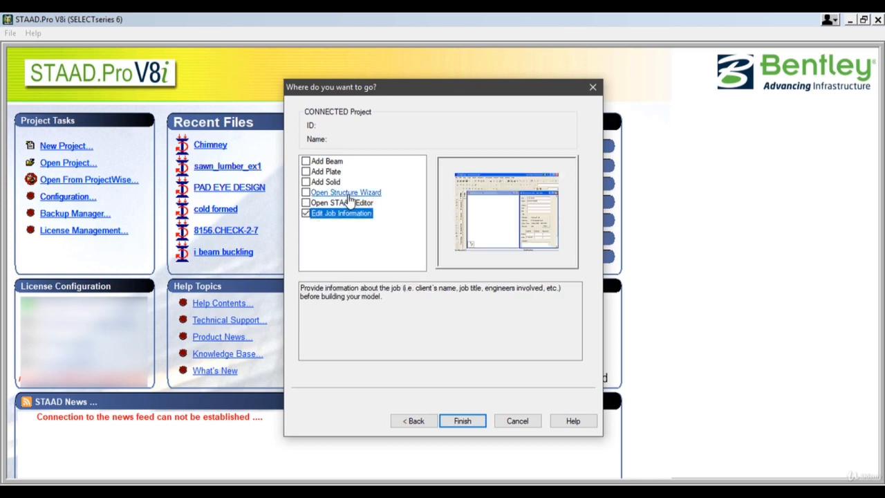
Finish the new model setup with Open Structure Wizard as the starting option and move the wizard window fully into view.
left_click(344, 203)
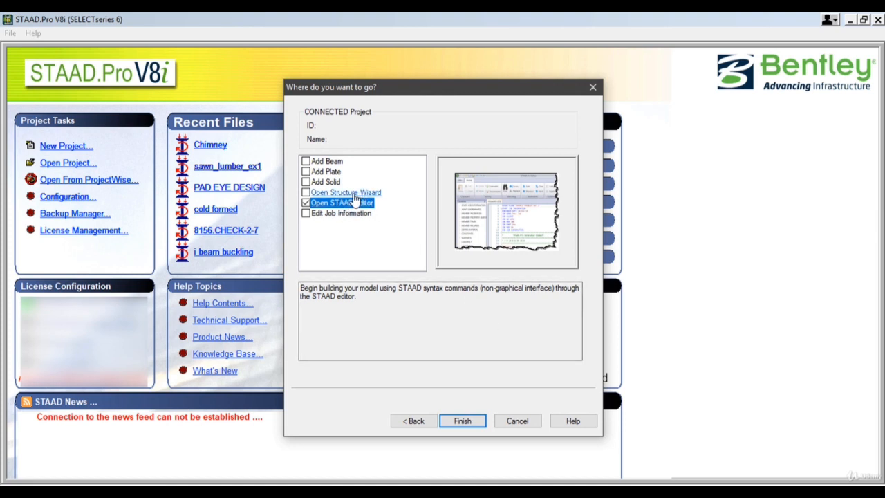
left_click(349, 192)
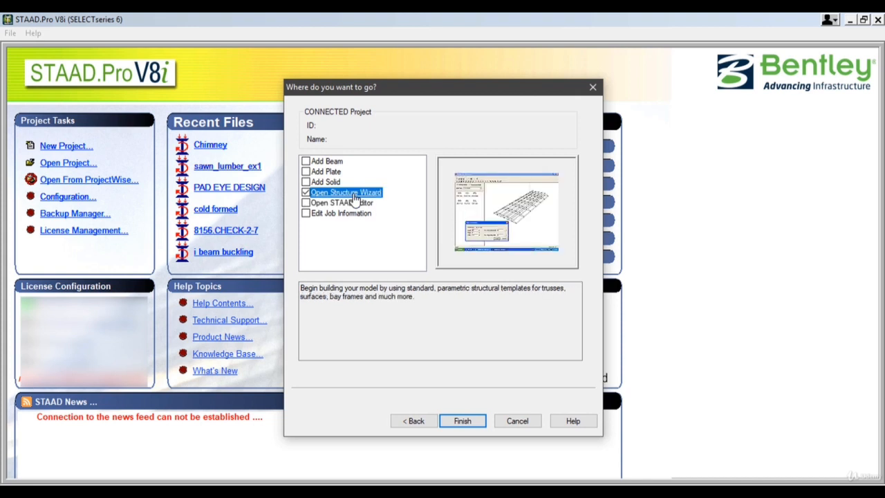
left_click(463, 422)
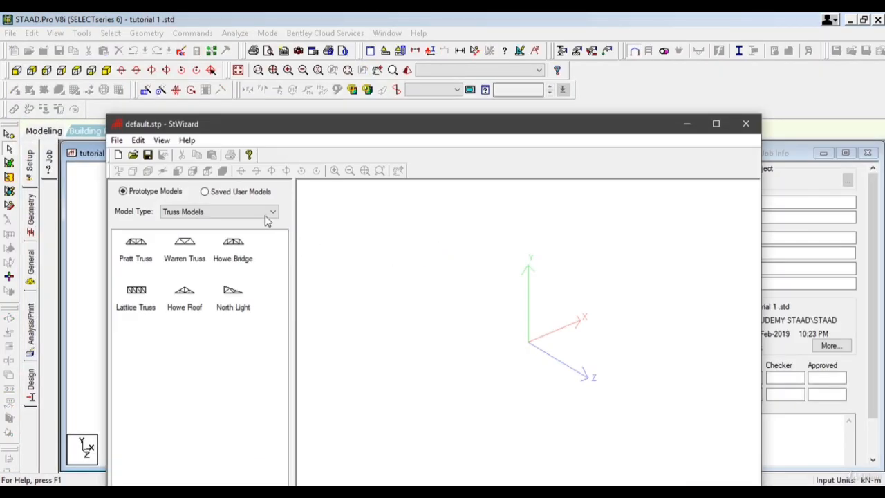
left_click_drag(288, 130, 292, 61)
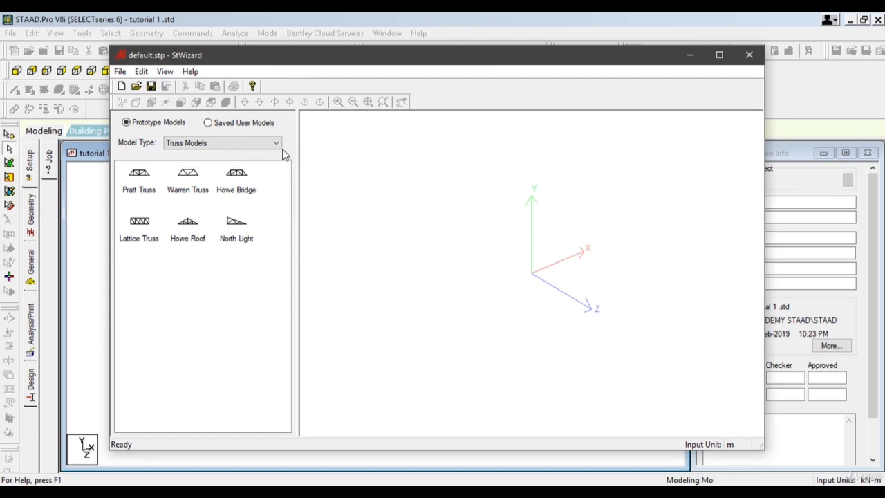
Look through the Structure Wizard's truss, frame, surface/plate and solid prototype models.
left_click(182, 145)
left_click(201, 146)
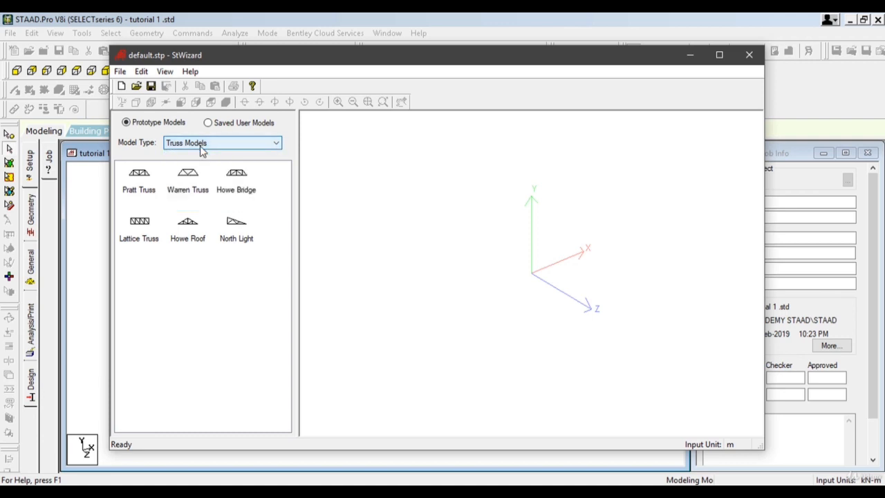
left_click(200, 146)
left_click(206, 165)
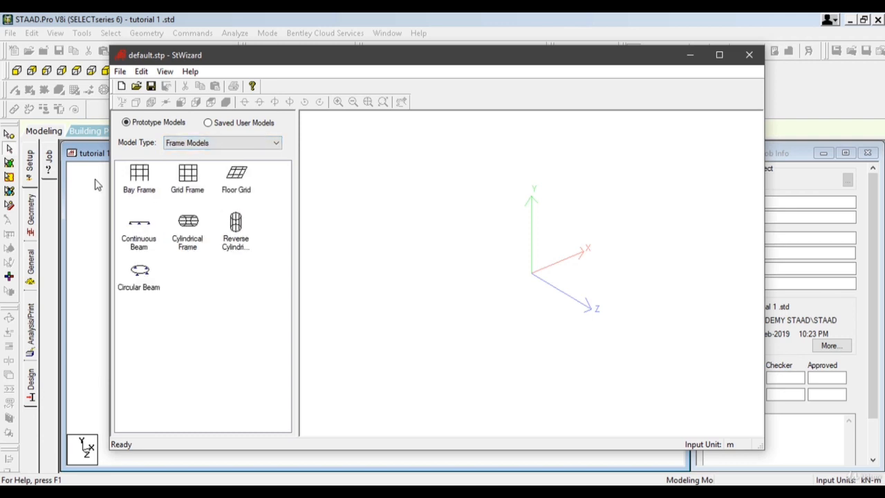
left_click(140, 177)
left_click(217, 143)
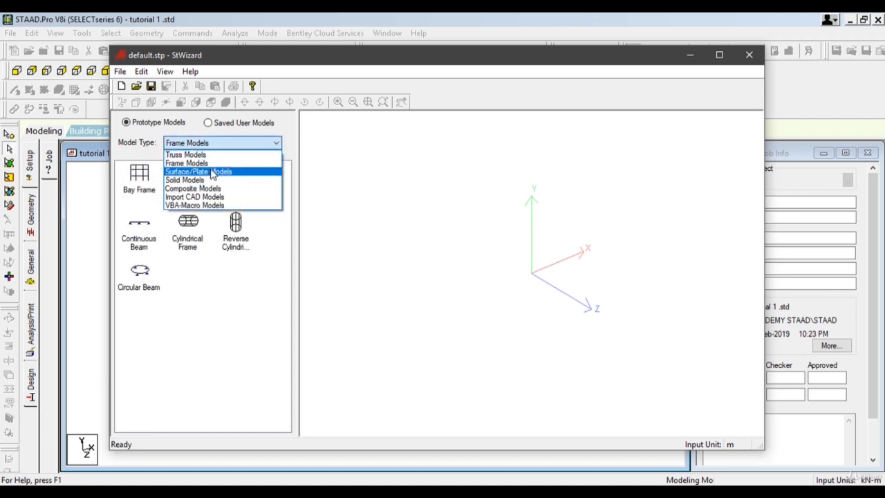
left_click(211, 171)
left_click(229, 143)
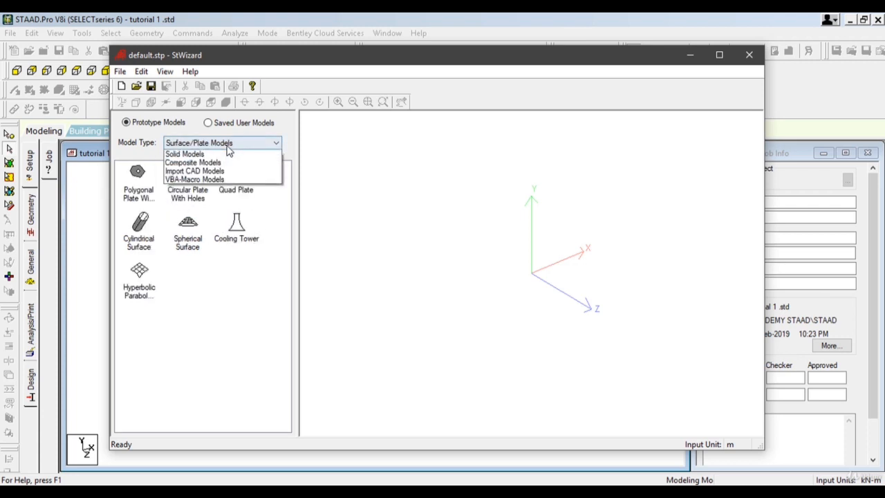
left_click(227, 179)
left_click(147, 186)
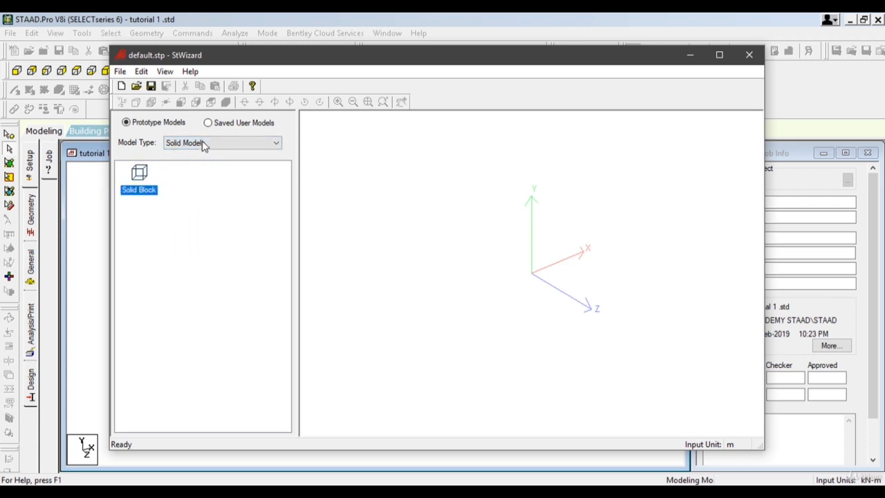
Look through the composite, imported CAD and VBA-macro prototype models.
left_click(205, 143)
left_click(209, 185)
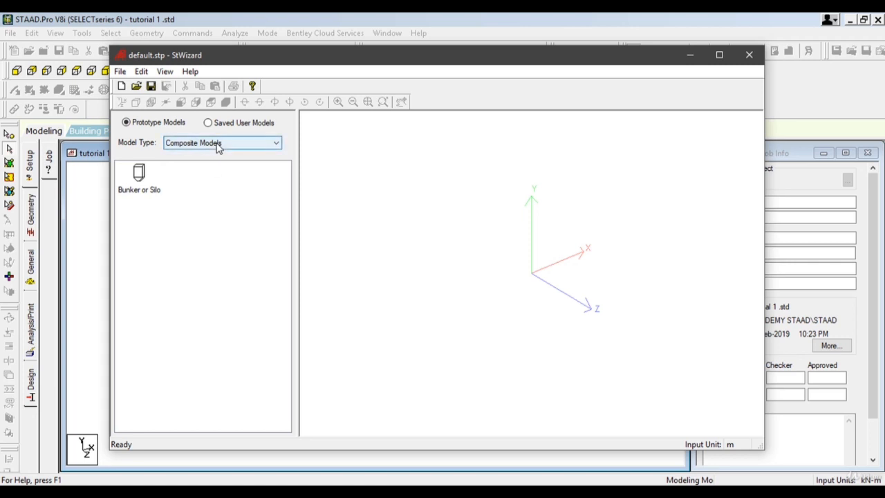
left_click(138, 189)
left_click(209, 142)
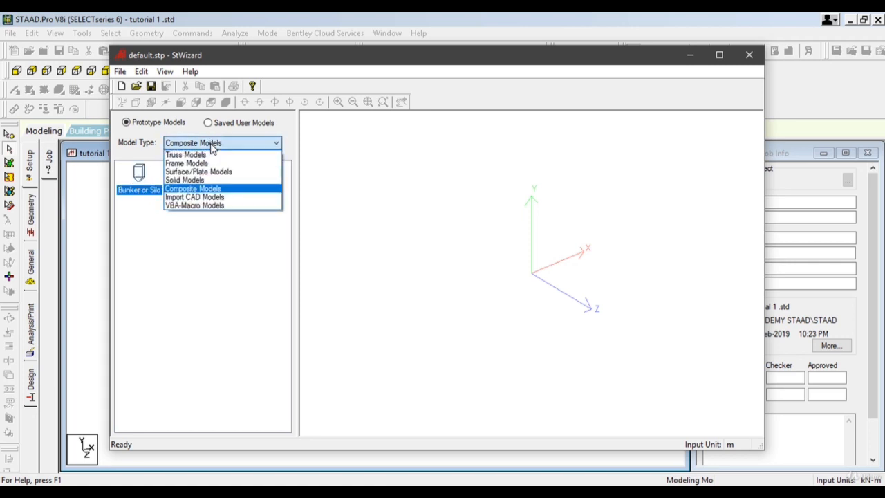
left_click(217, 200)
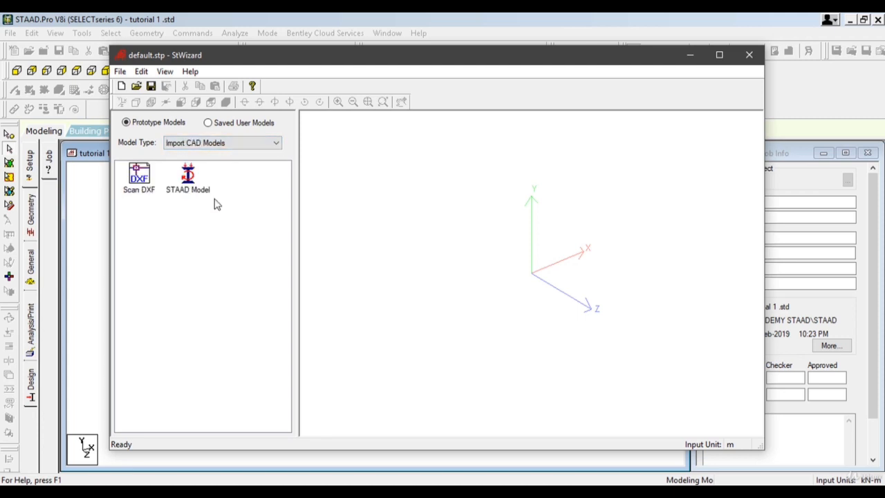
left_click(144, 185)
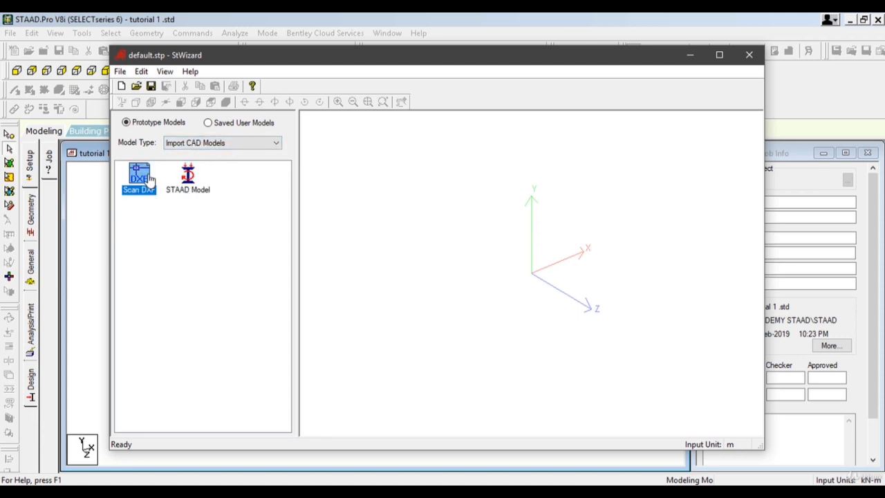
left_click(197, 143)
left_click(213, 206)
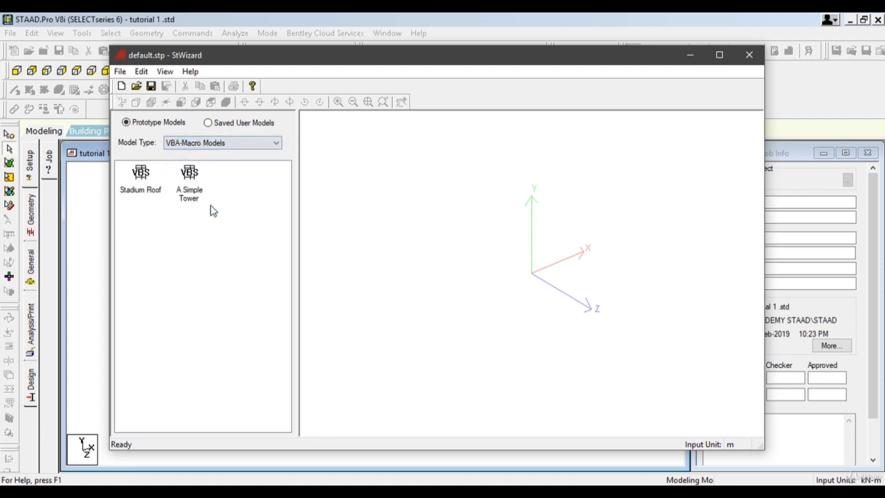
Return to the Frame Models type and open the parameters of the Grid Frame prototype.
left_click(209, 145)
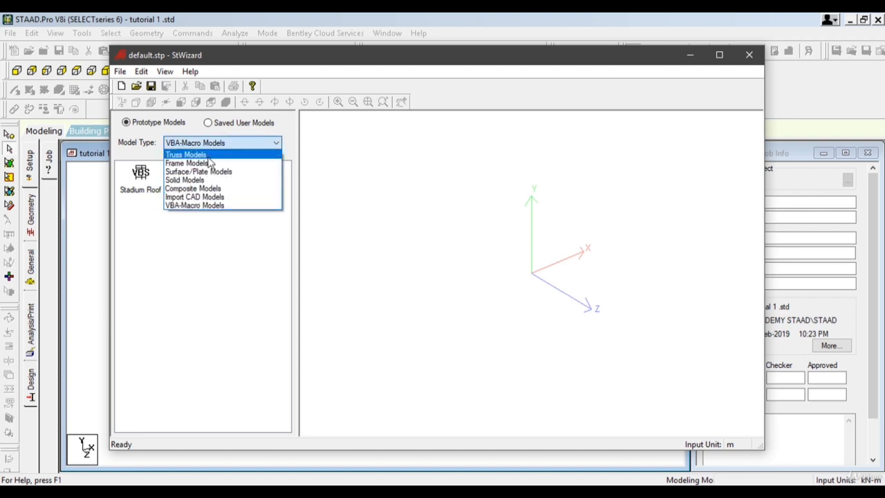
left_click(208, 152)
left_click(212, 145)
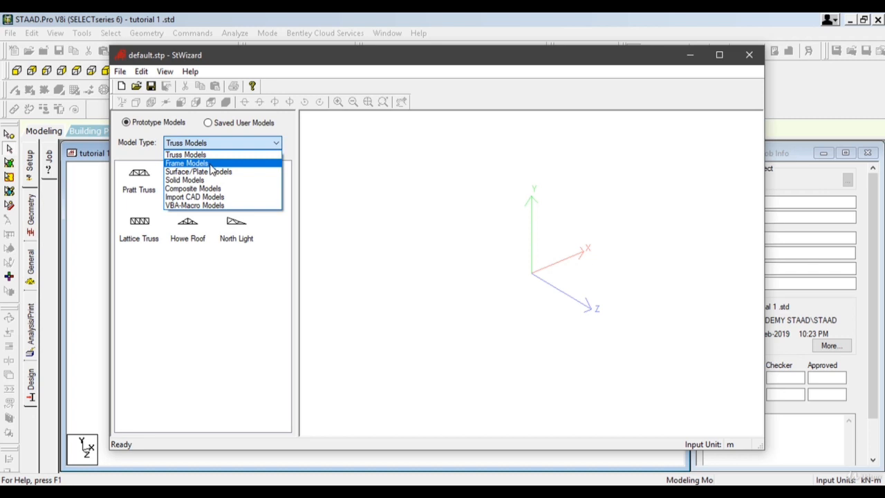
left_click(211, 164)
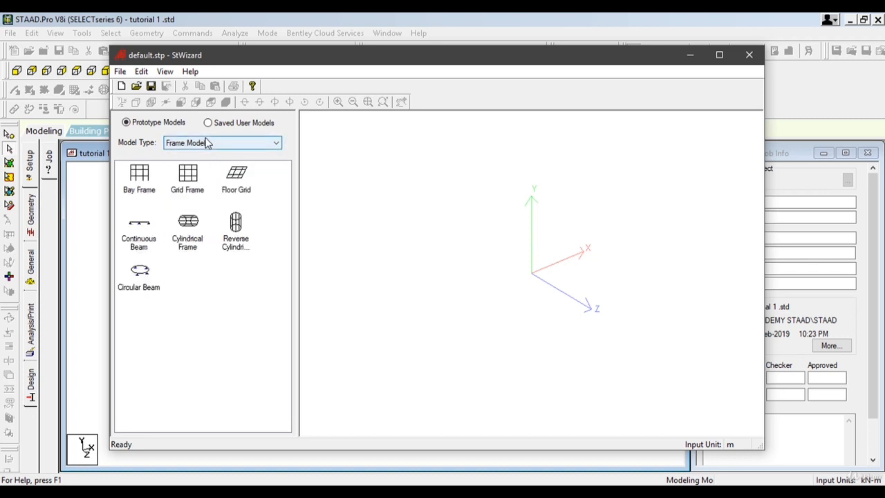
left_click(140, 176)
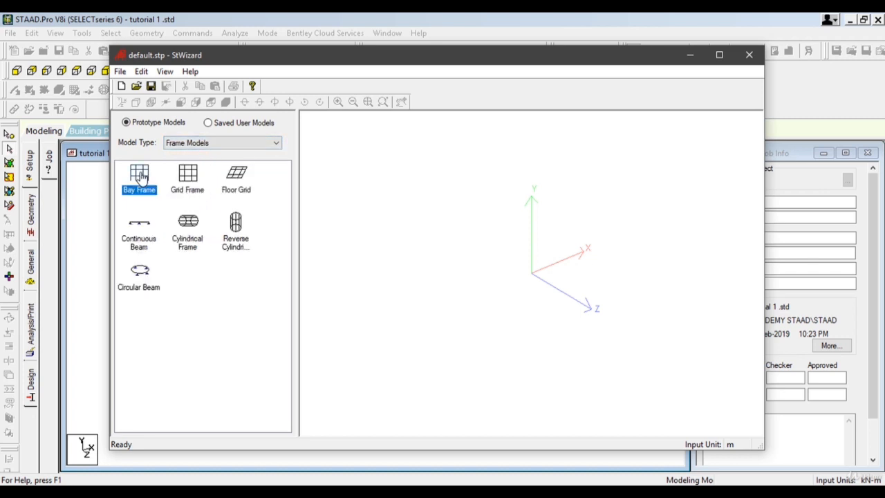
left_click(180, 181)
double_click(186, 181)
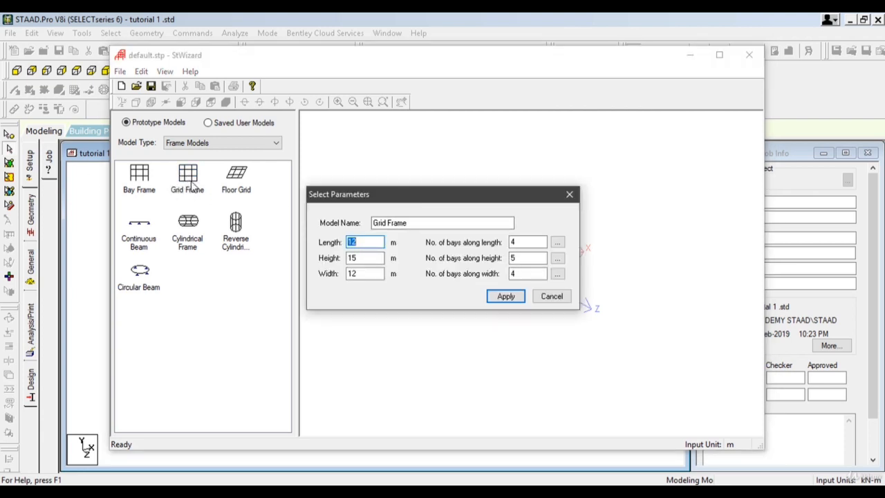
Generate the grid frame 12 m long, 20 m high and 15 m wide, with 2 bays along length, 4 along height and 3 along width.
left_click_drag(369, 196, 342, 157)
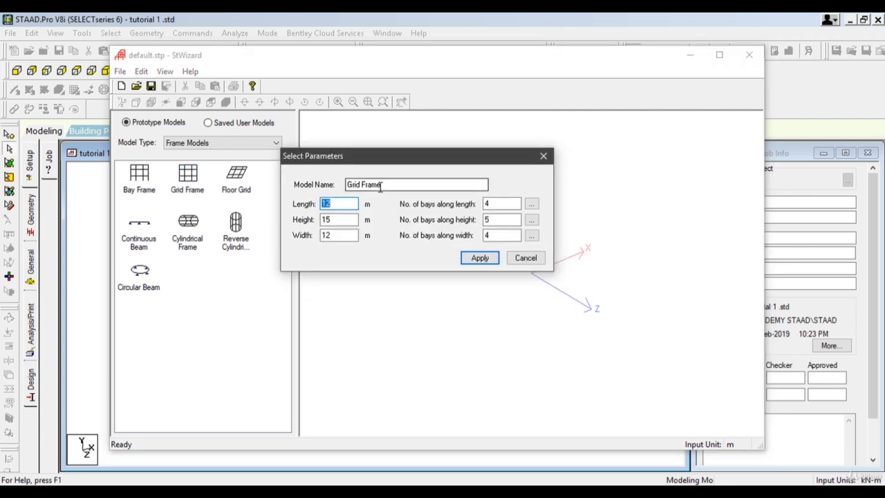
left_click_drag(381, 186, 312, 236)
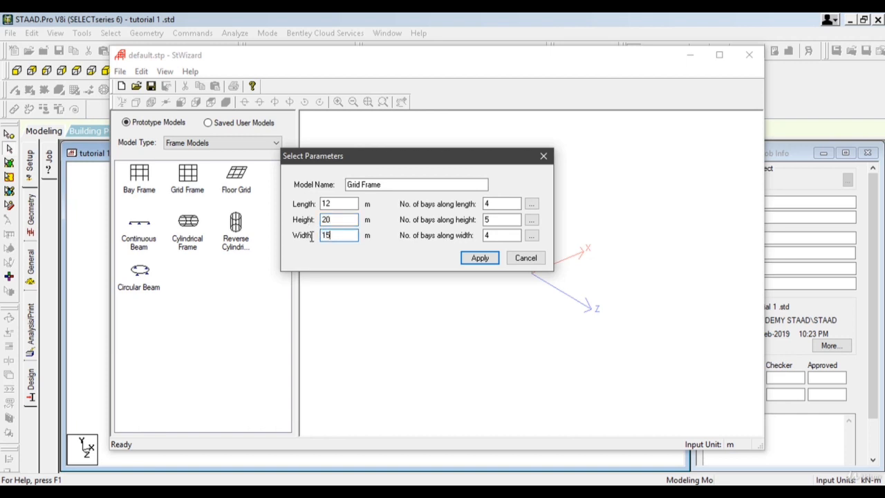
left_click_drag(492, 204, 468, 202)
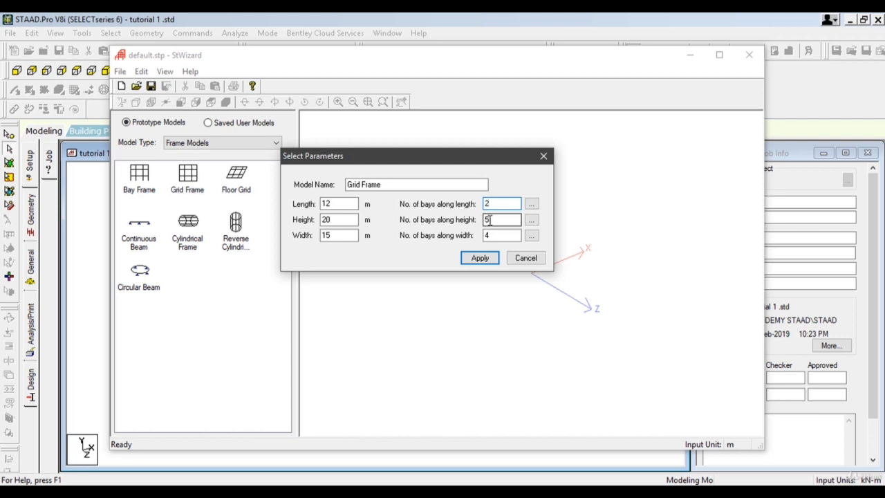
left_click_drag(490, 220, 467, 220)
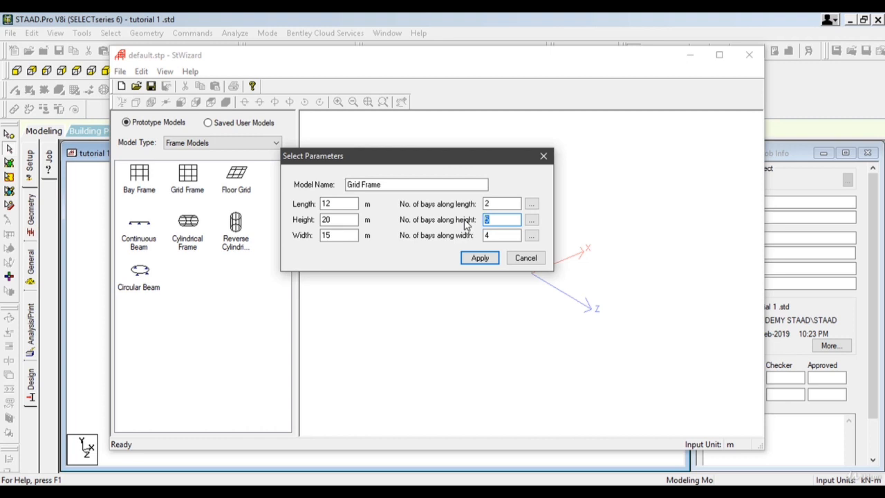
key("Tab")
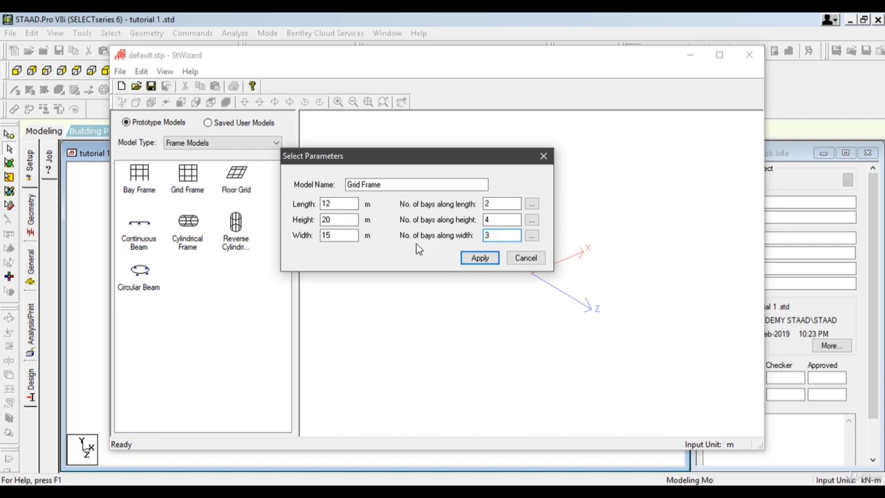
left_click(479, 258)
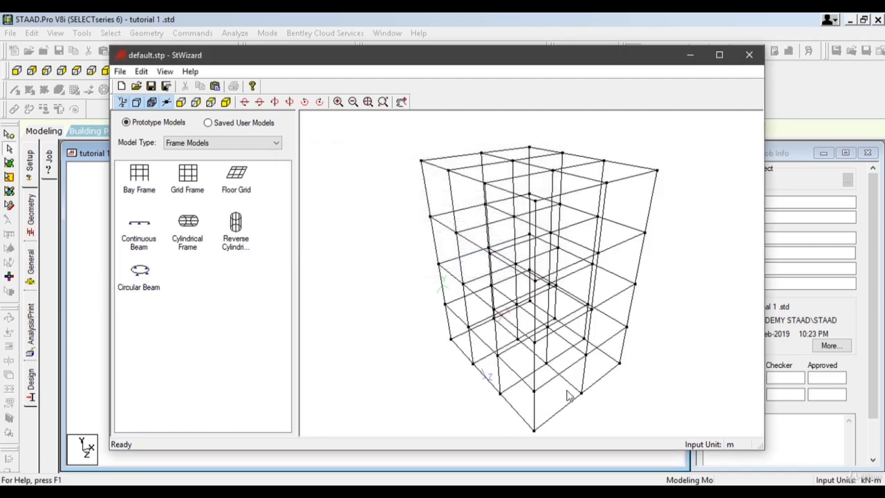
Inspect the generated grid frame from several angles and save the wizard model.
left_click_drag(532, 390, 629, 251)
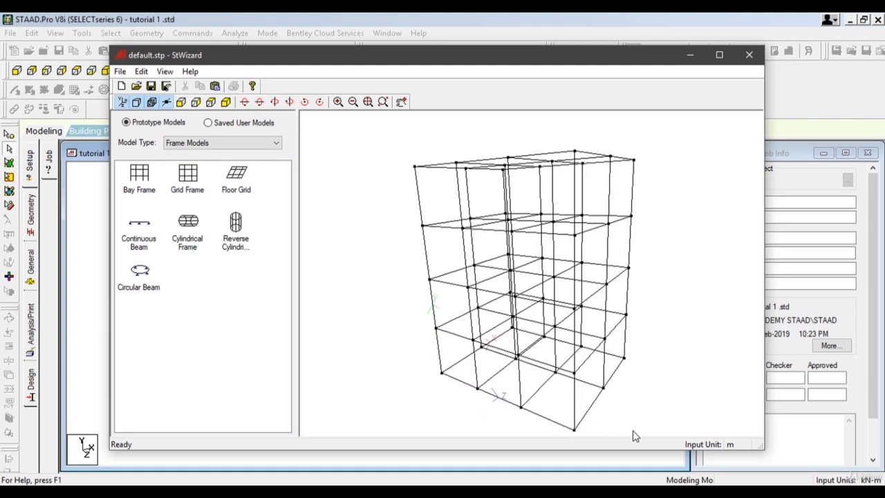
left_click_drag(635, 436, 519, 404)
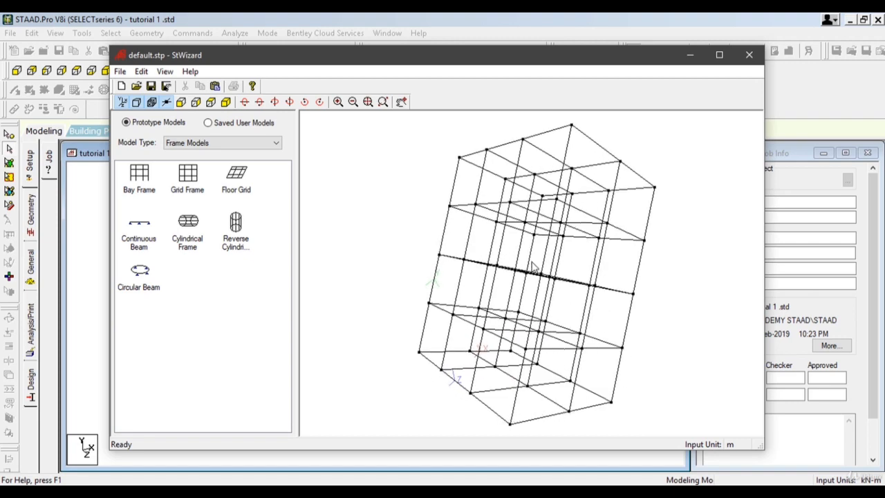
left_click_drag(530, 261, 563, 385)
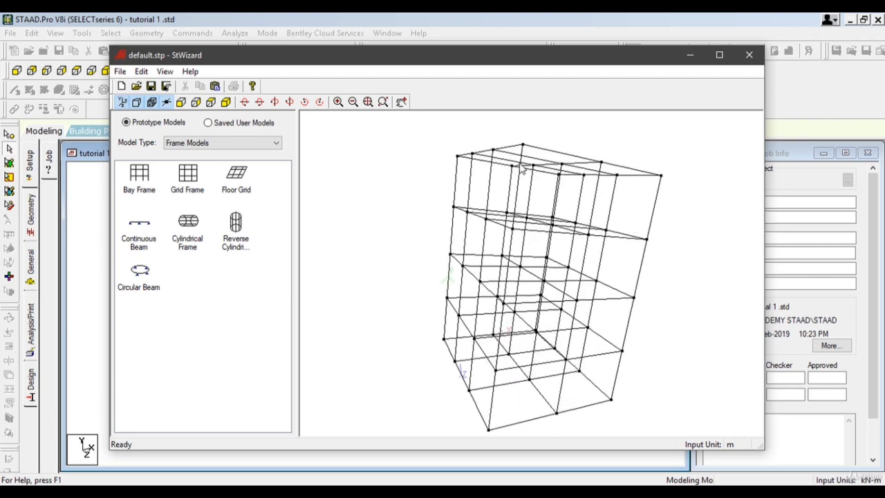
left_click_drag(524, 168, 452, 188)
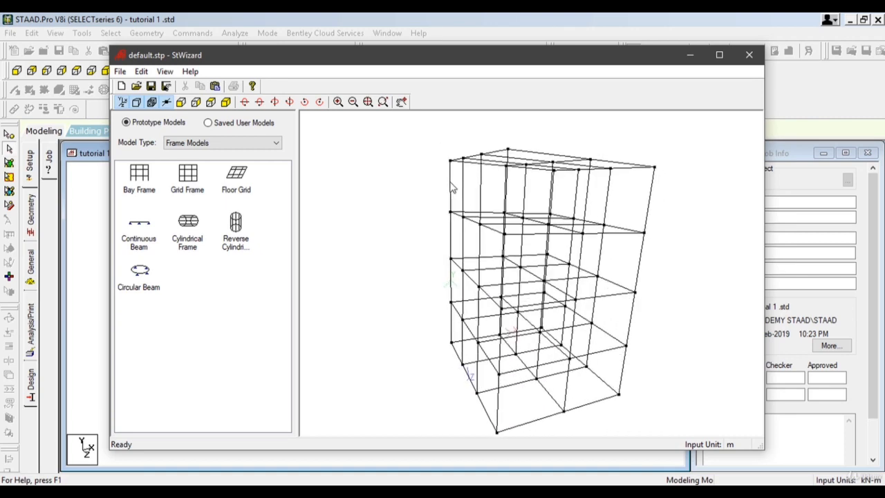
left_click(121, 72)
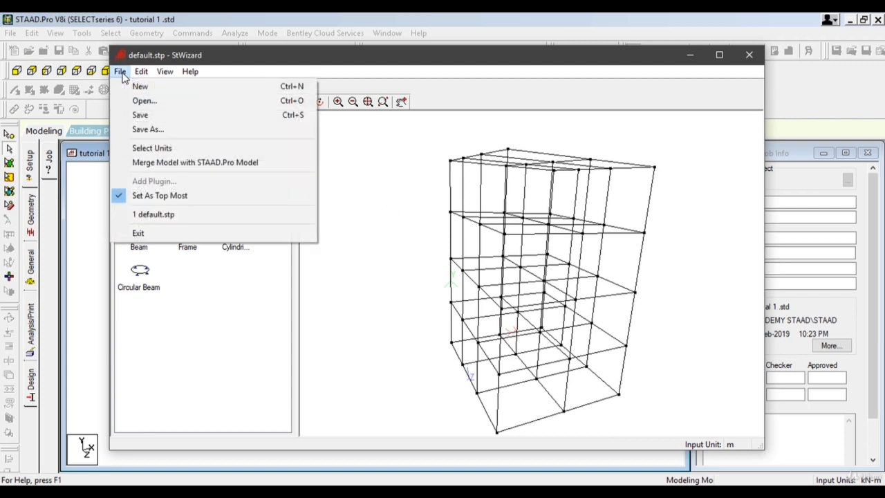
left_click(142, 116)
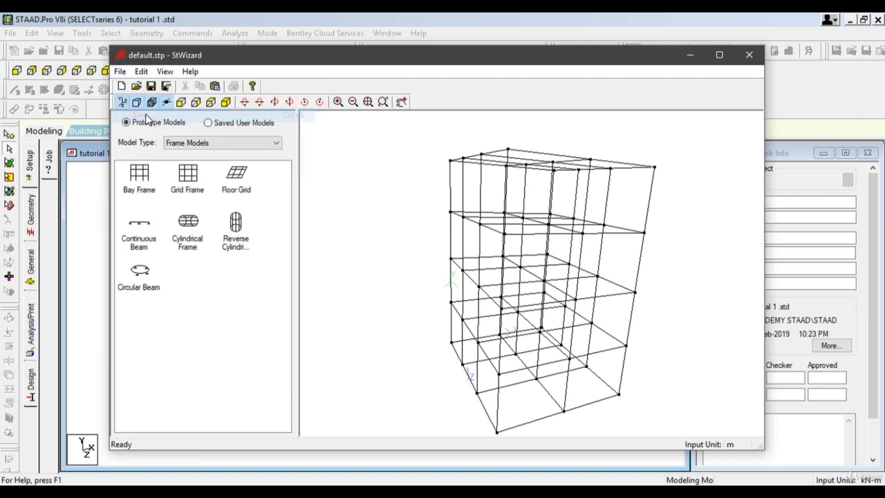
Close the Structure Wizard and transfer the grid frame into STAAD.Pro at X, Y and Z offsets of 0 m.
left_click(749, 57)
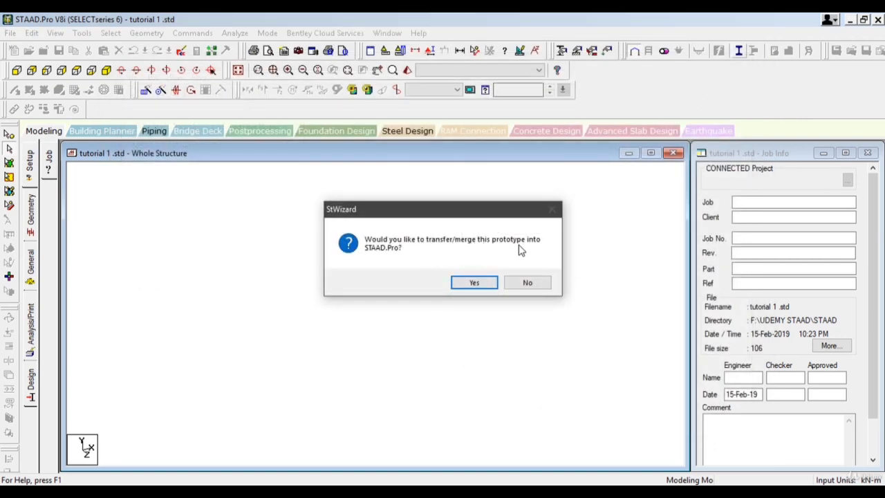
left_click(465, 285)
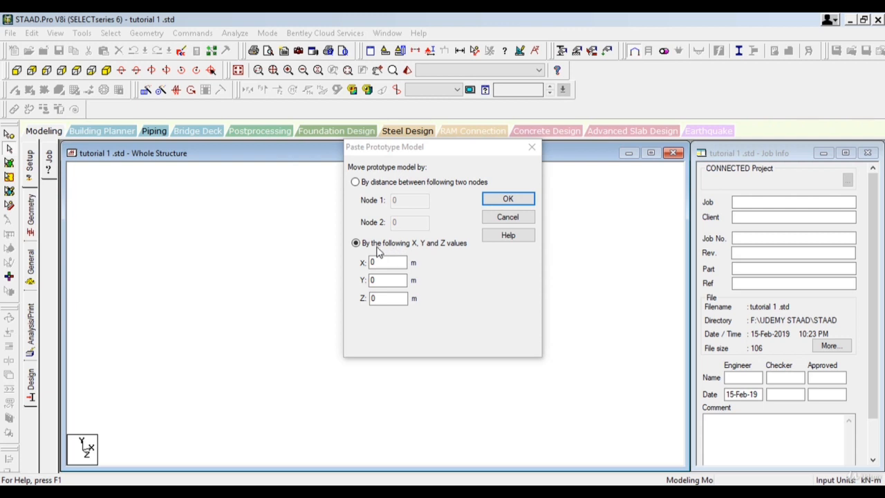
left_click(389, 262)
left_click(495, 201)
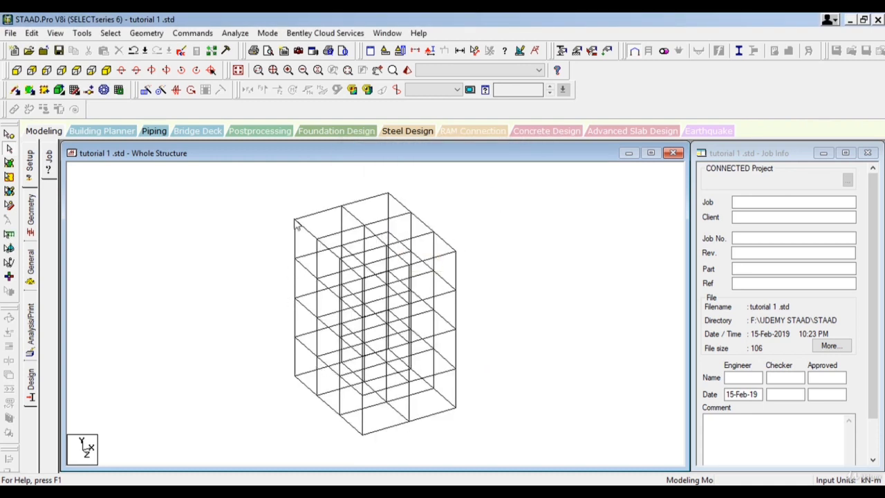
Check the coordinates of the node at the frame's leftmost base corner.
left_click(9, 133)
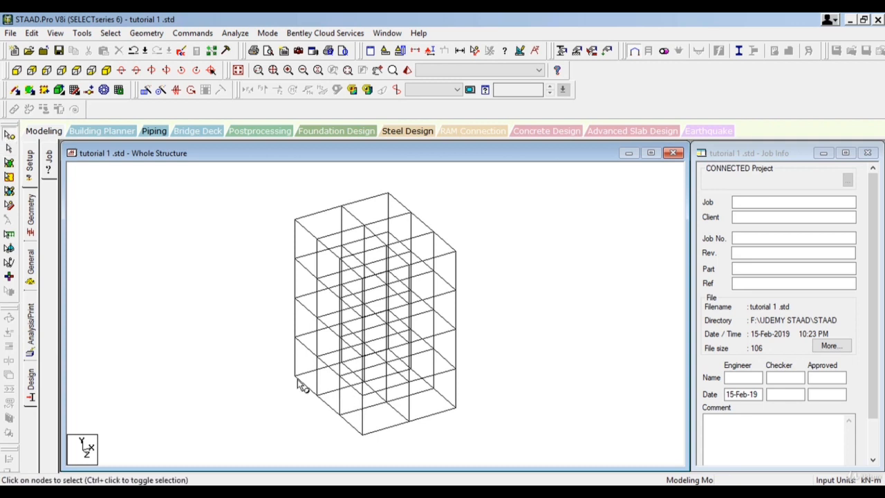
double_click(297, 377)
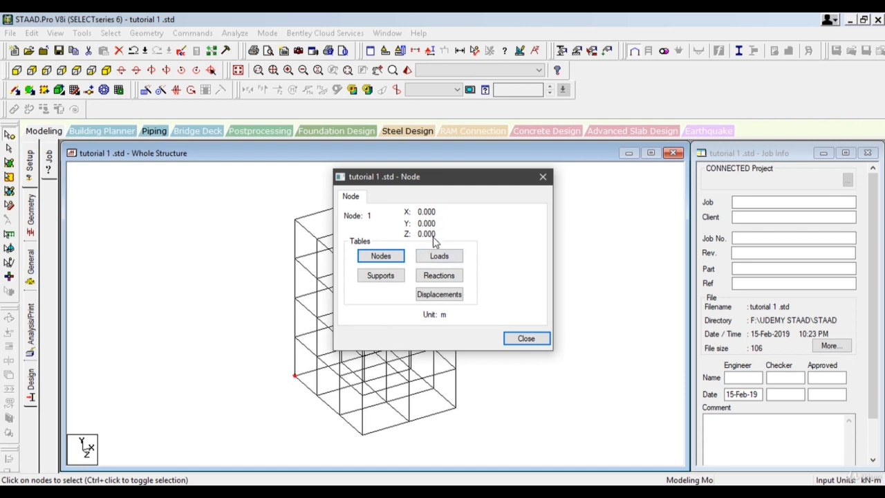
left_click(512, 339)
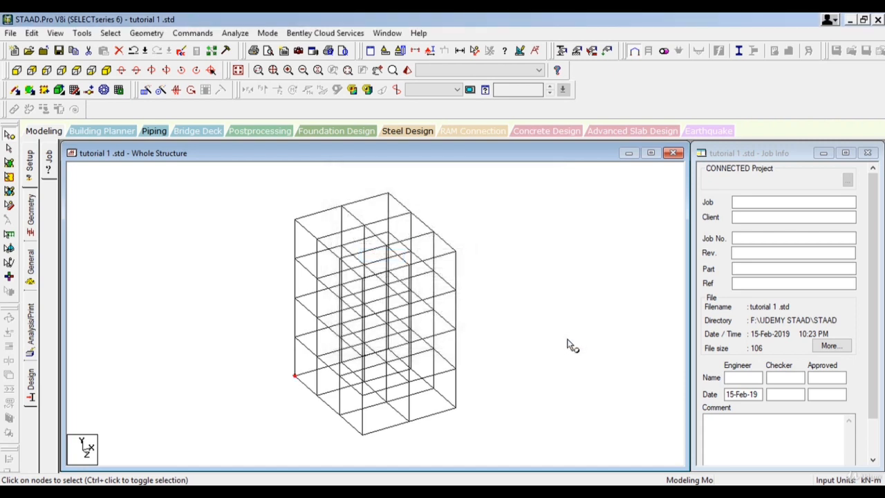
left_click(16, 70)
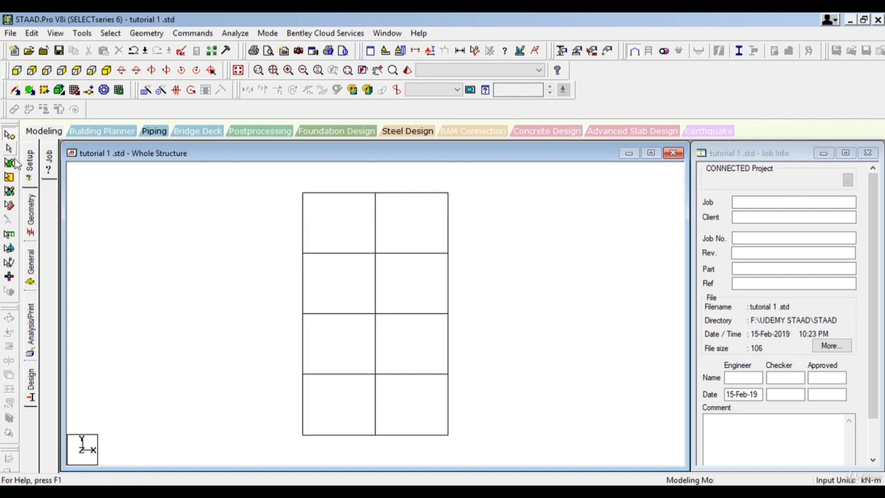
left_click(9, 150)
left_click_drag(277, 423, 531, 455)
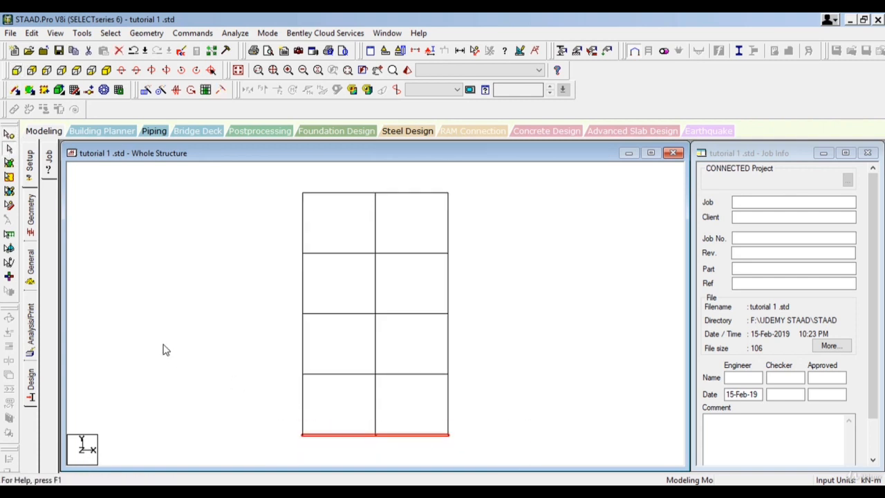
left_click(238, 70)
left_click_drag(185, 223, 239, 275)
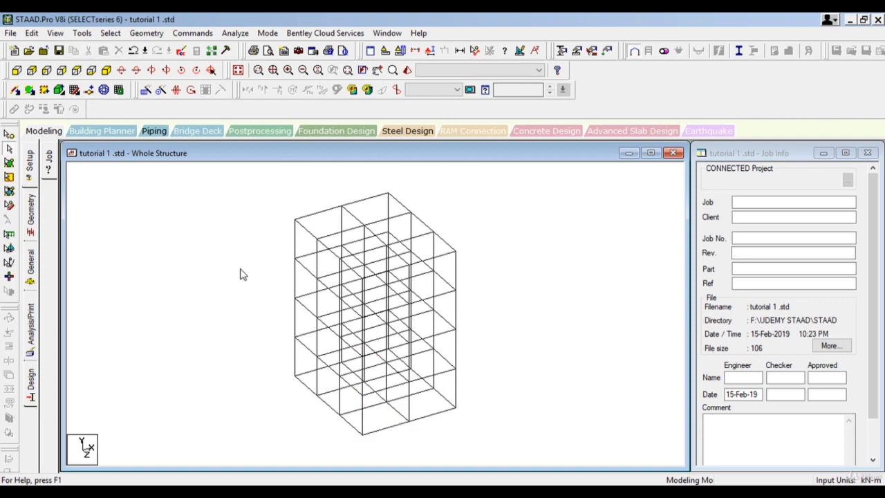
Delete all horizontal beams at the frame's base level and maximize the Whole Structure view in isometric orientation.
left_click(16, 71)
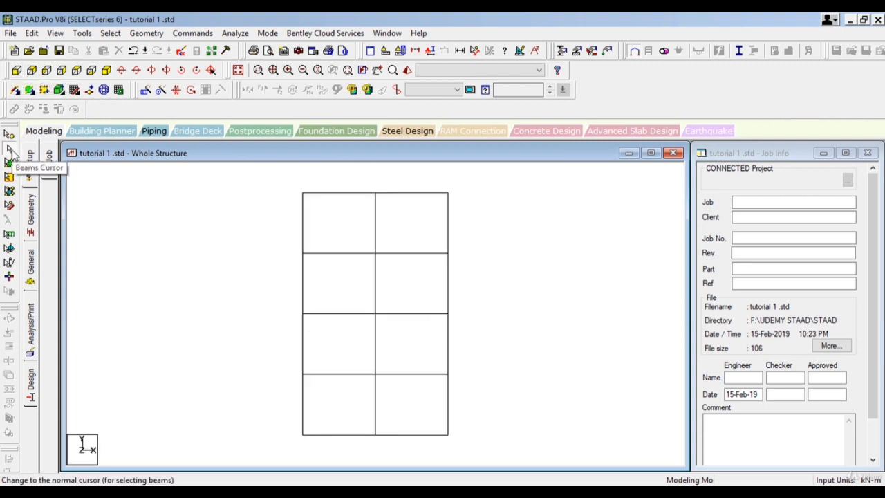
left_click(10, 151)
left_click_drag(261, 427, 526, 450)
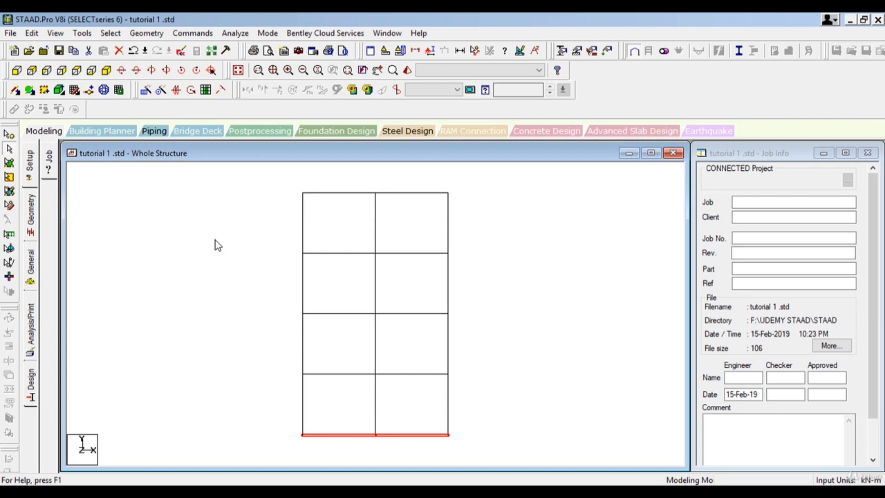
key("Delete")
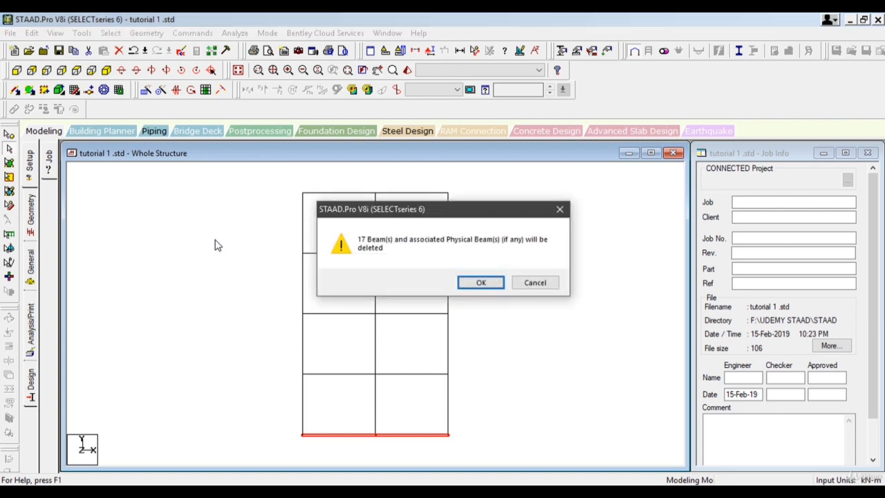
left_click(477, 283)
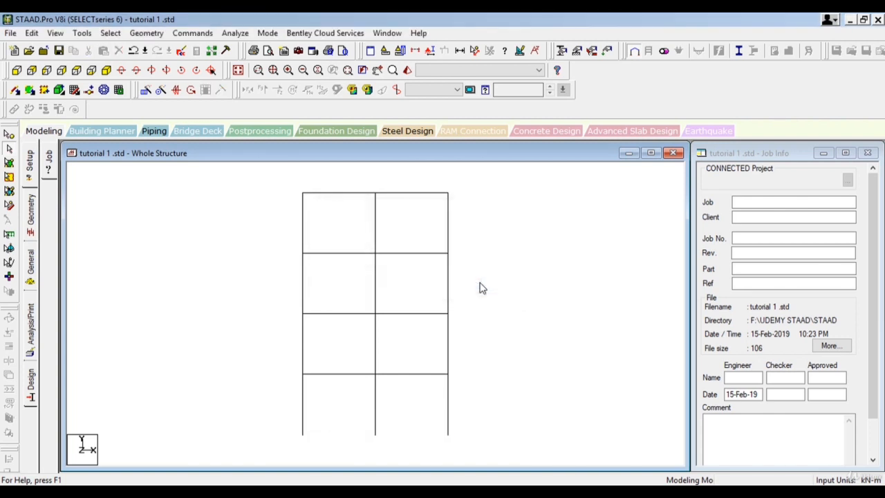
left_click(237, 71)
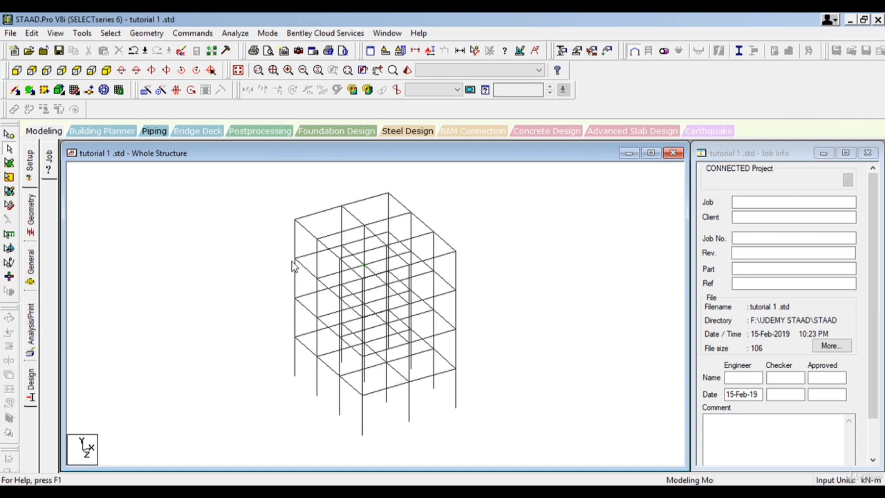
left_click_drag(143, 216, 221, 286)
left_click(651, 153)
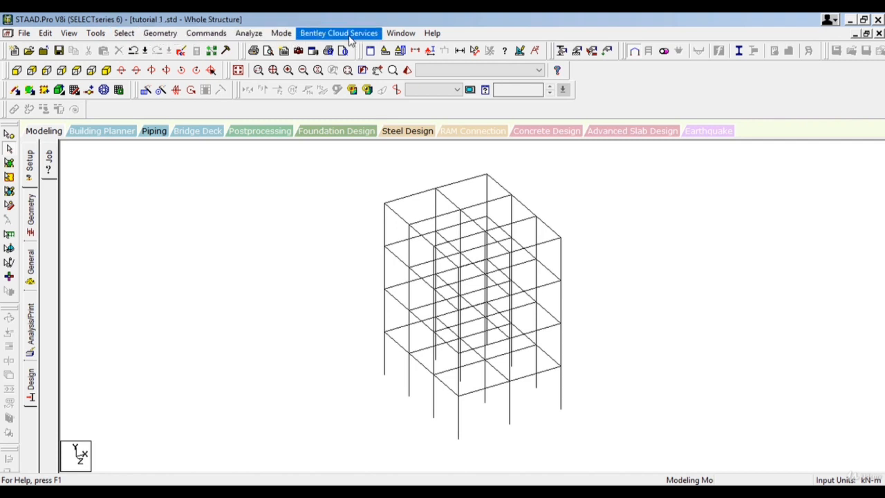
left_click(23, 33)
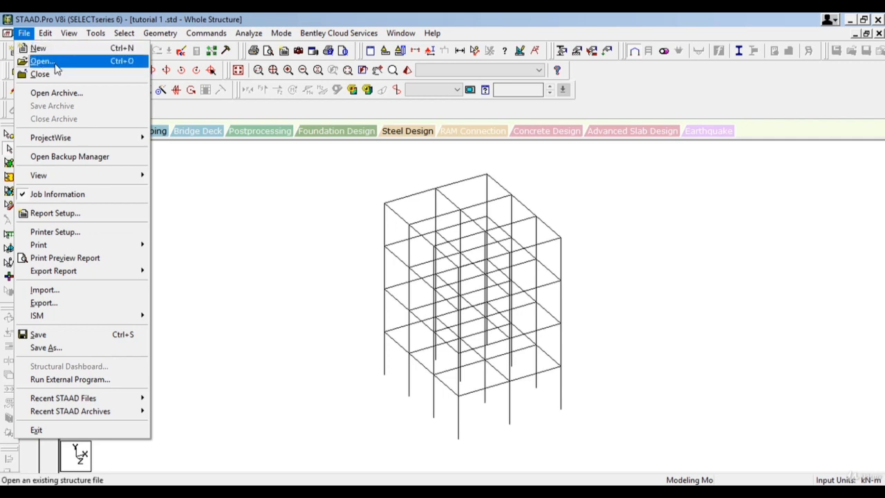
mouse_move(123, 178)
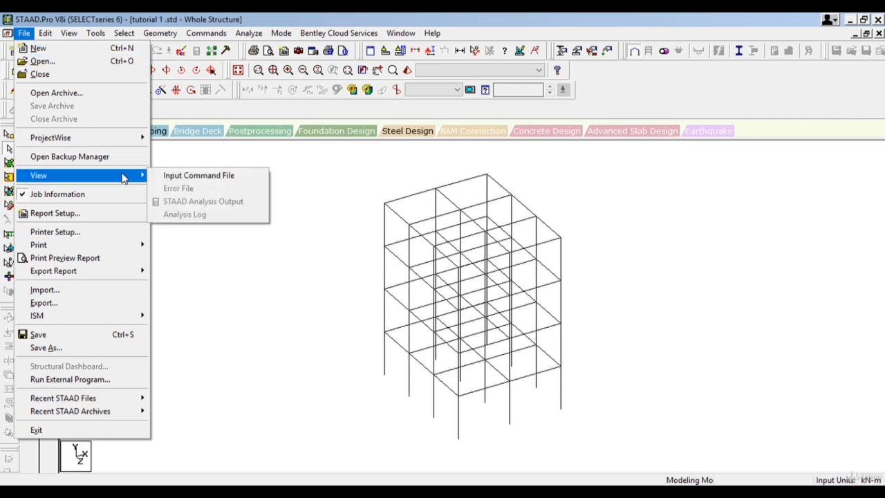
mouse_move(125, 249)
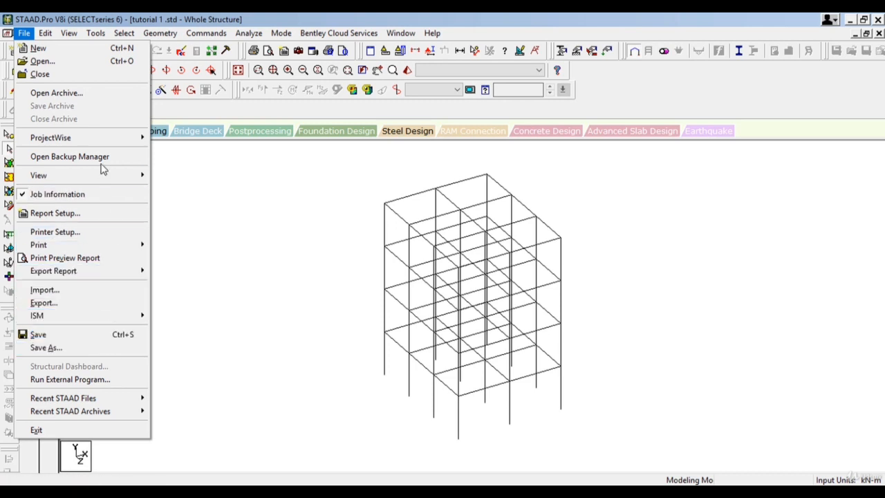
mouse_move(200, 194)
left_mouse_down()
mouse_move(292, 249)
mouse_move(194, 191)
left_mouse_up()
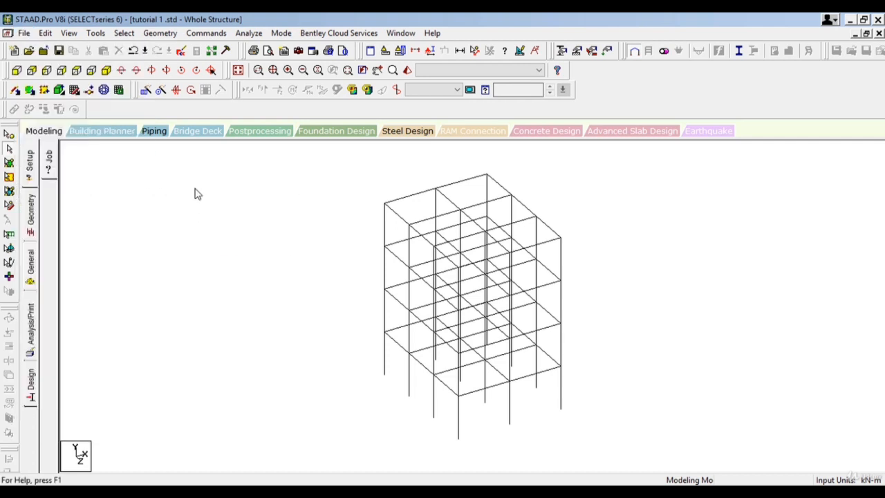
Save the modified structure under its existing file name.
left_click(61, 53)
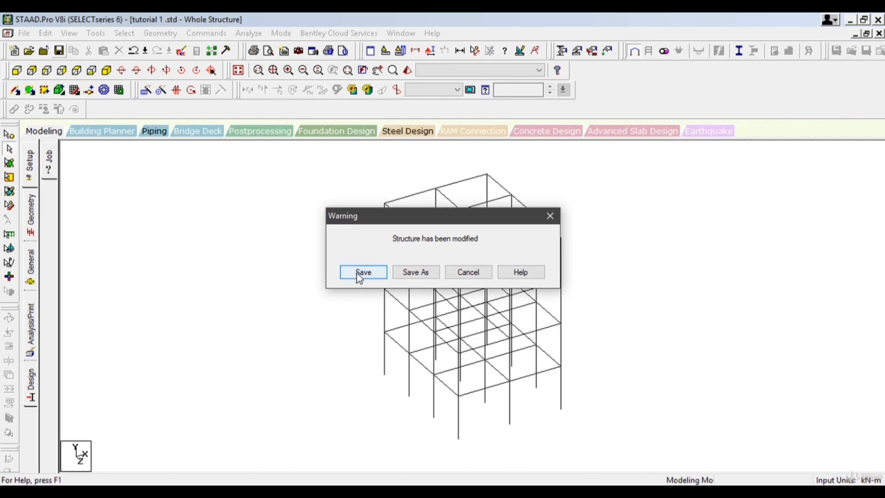
left_click(358, 275)
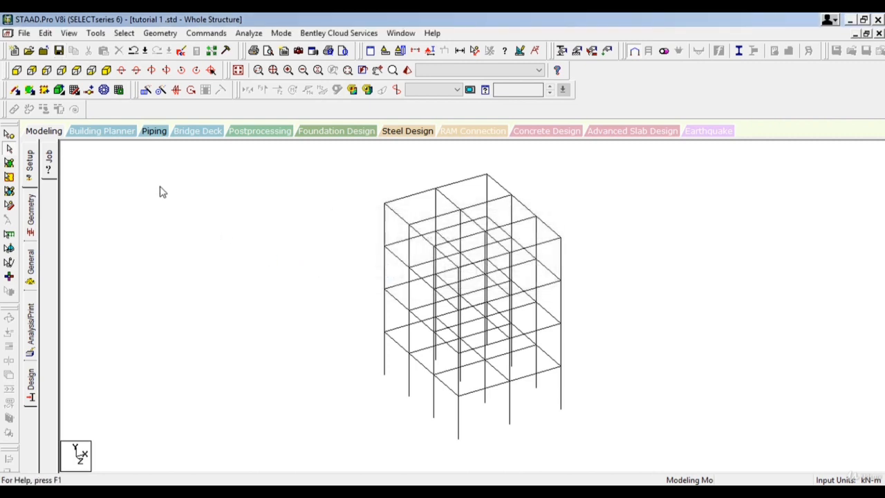
left_click(20, 38)
left_click(233, 194)
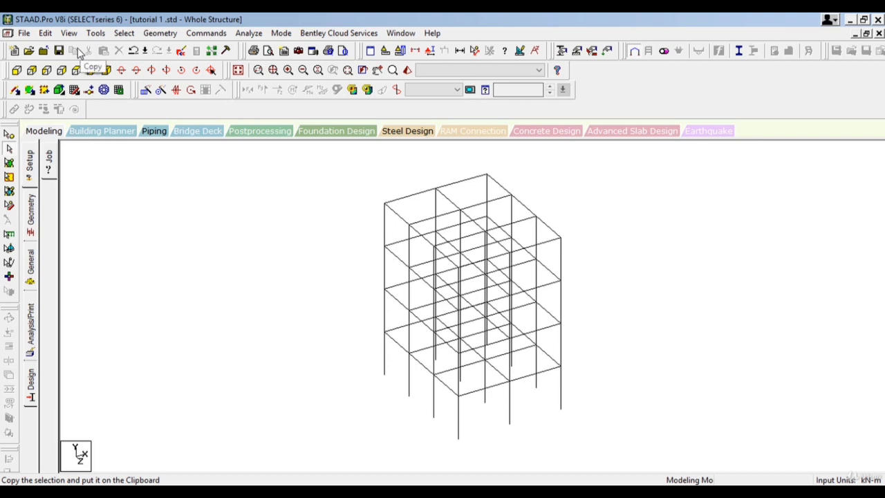
Undo the last beam deletion step and redo it.
left_click(44, 34)
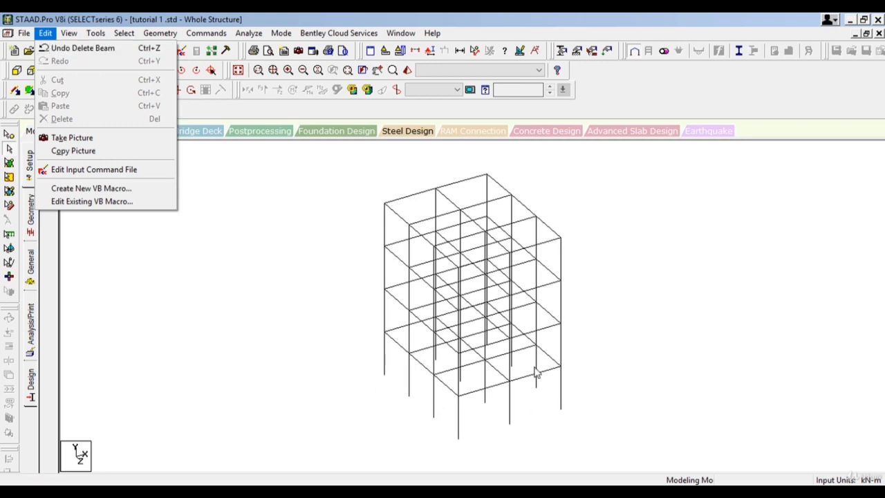
left_click(68, 49)
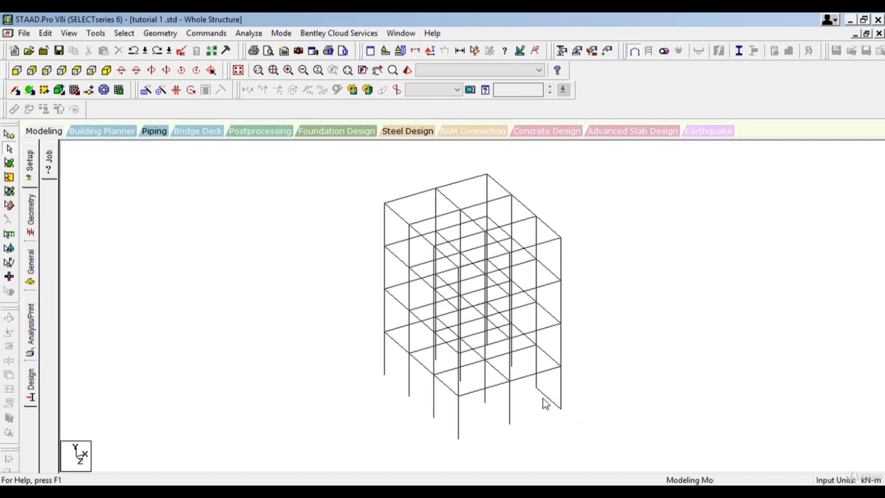
left_click(43, 34)
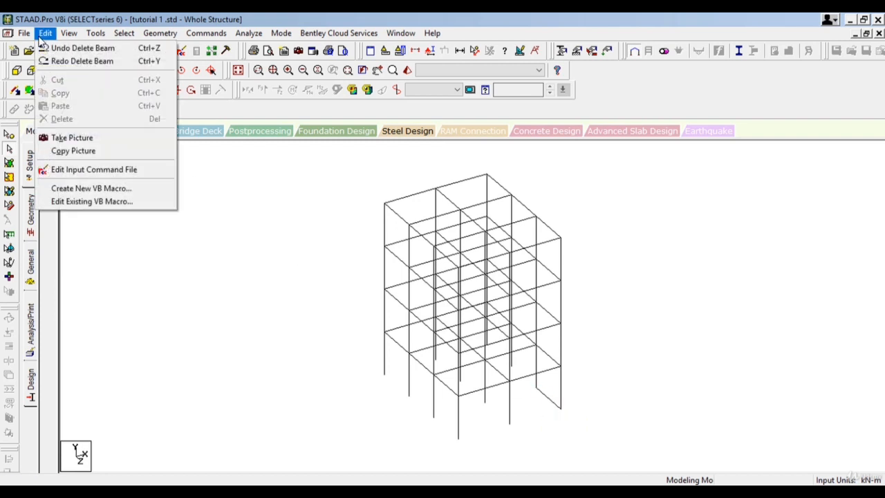
left_click(63, 61)
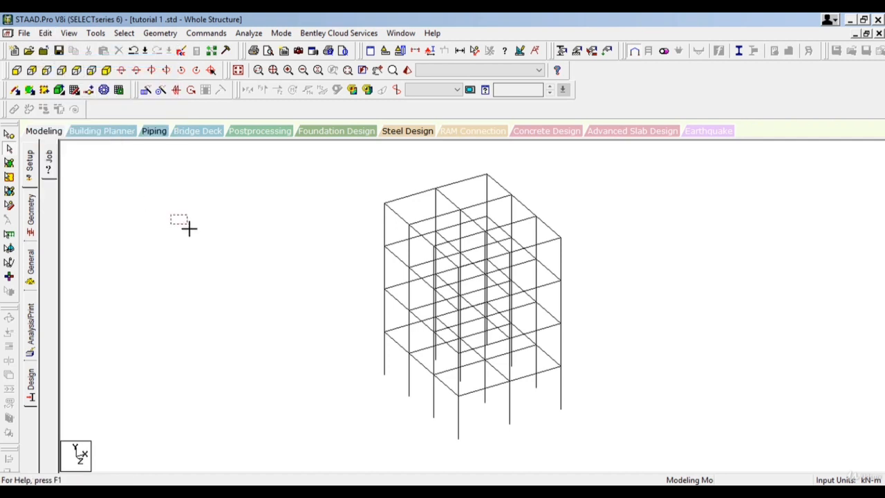
left_click(64, 35)
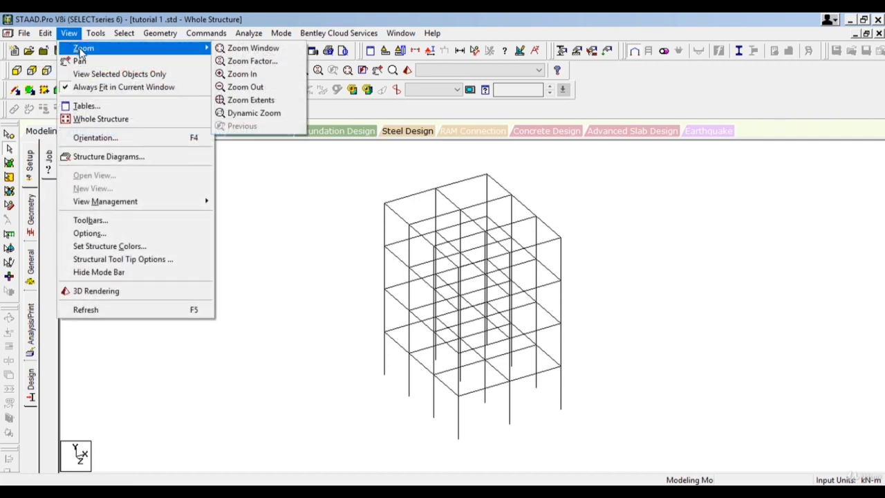
left_click(158, 14)
left_click_drag(217, 180, 241, 210)
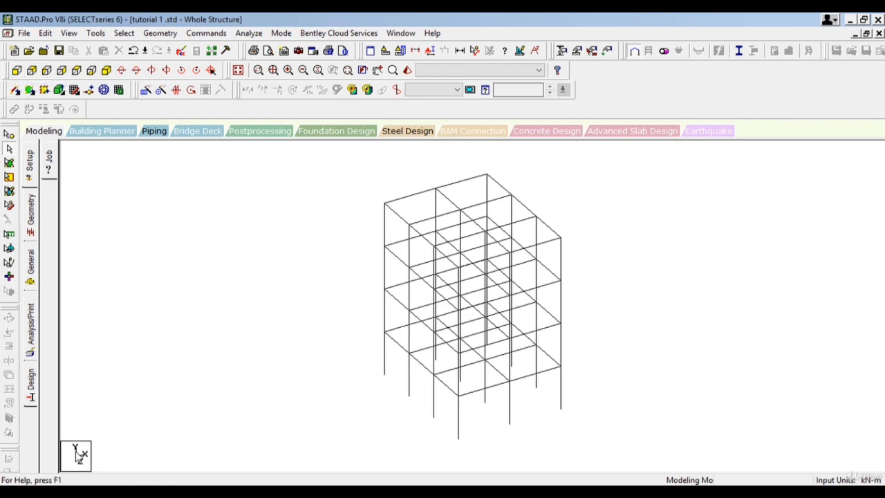
Examine the frame from the front, back, left side and above, returning to the isometric view.
left_click(16, 70)
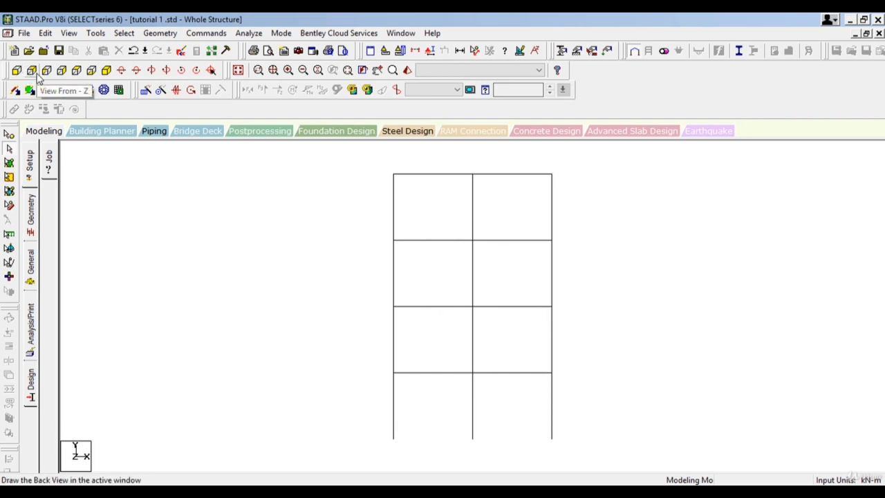
left_click(32, 71)
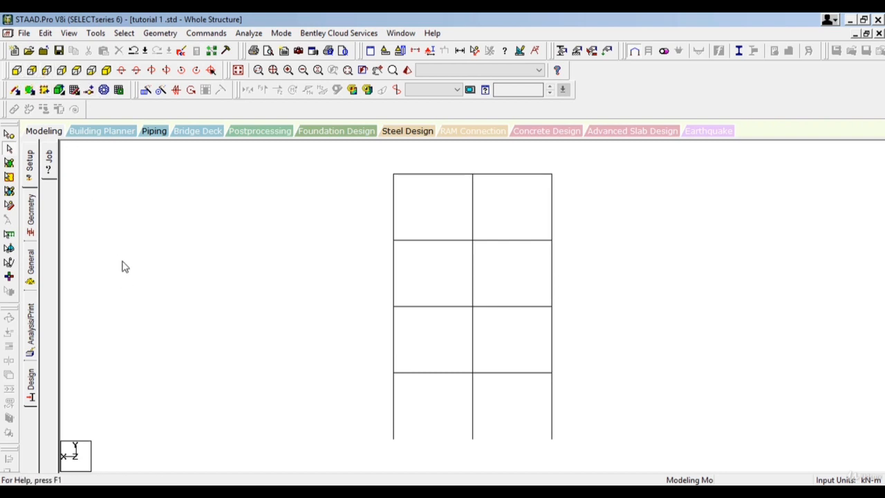
left_click(106, 70)
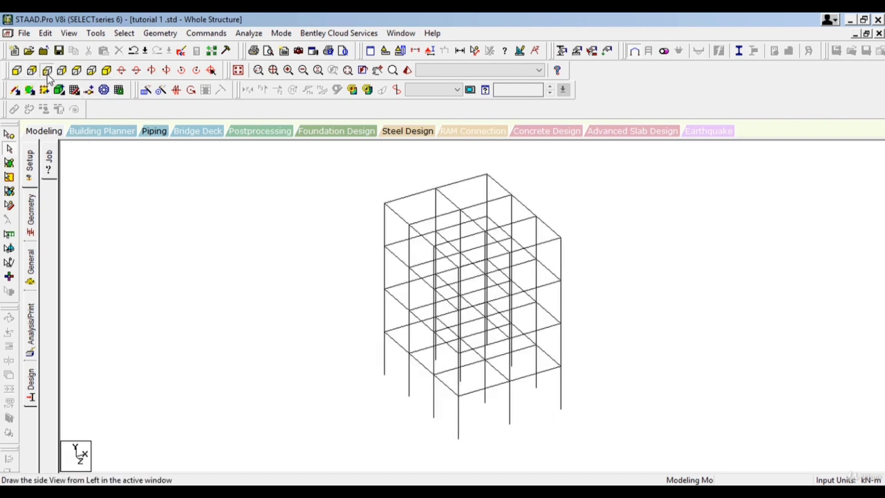
left_click(46, 71)
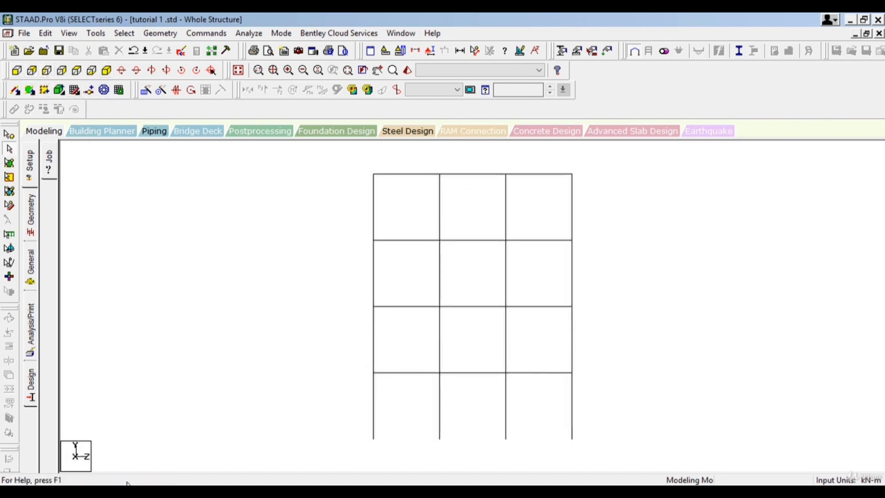
left_click(106, 70)
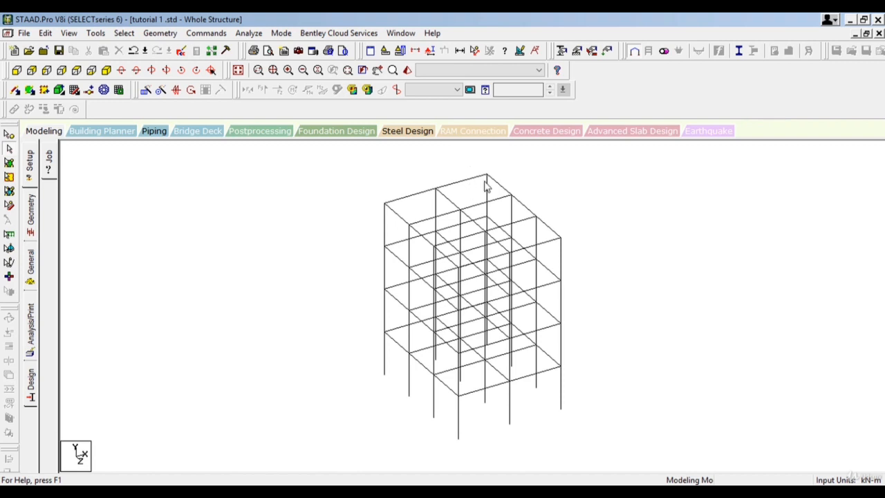
left_click(77, 70)
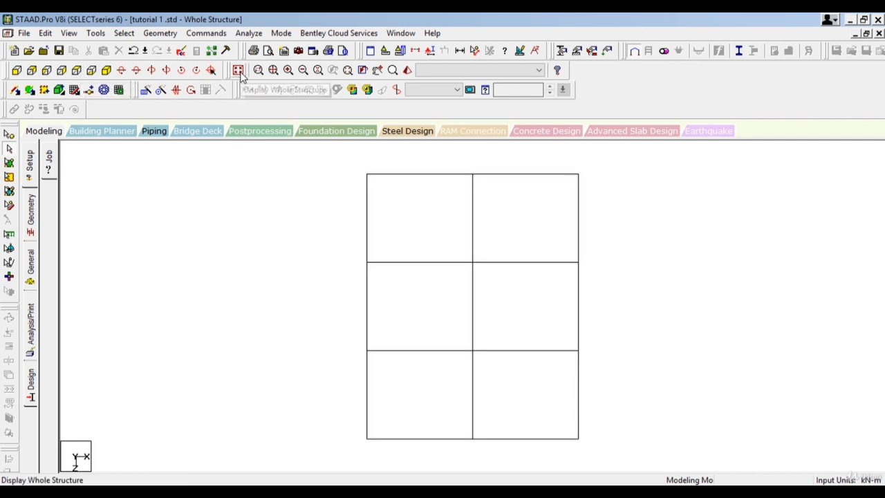
left_click(107, 71)
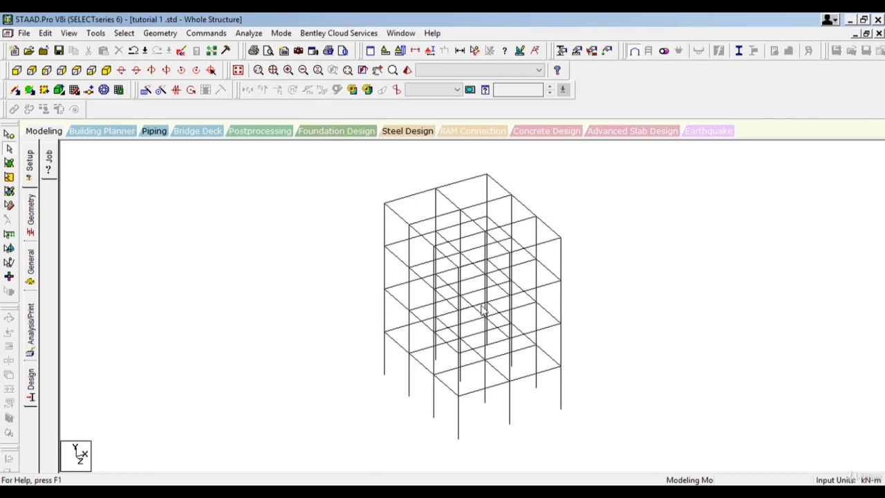
Examine the beams and columns in the middle of the frame up close in isometric view.
scroll(483, 311, "up", 5)
scroll(482, 311, "up", 5)
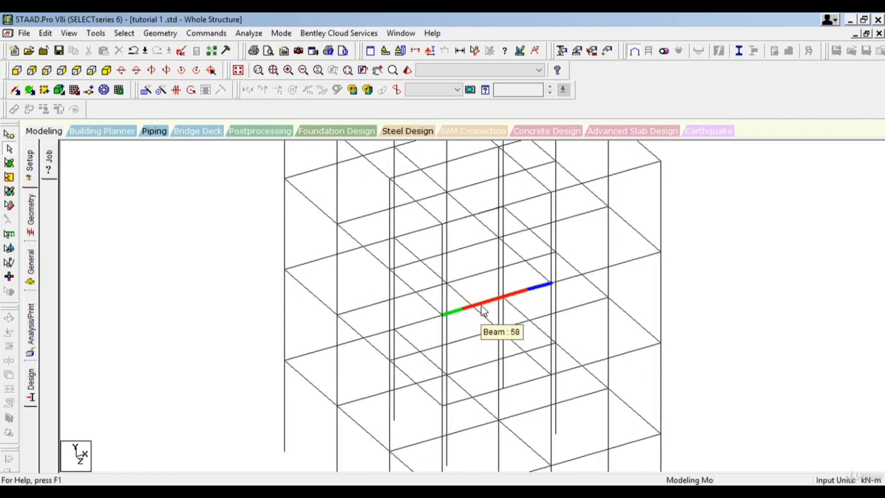
scroll(481, 305, "up", 3)
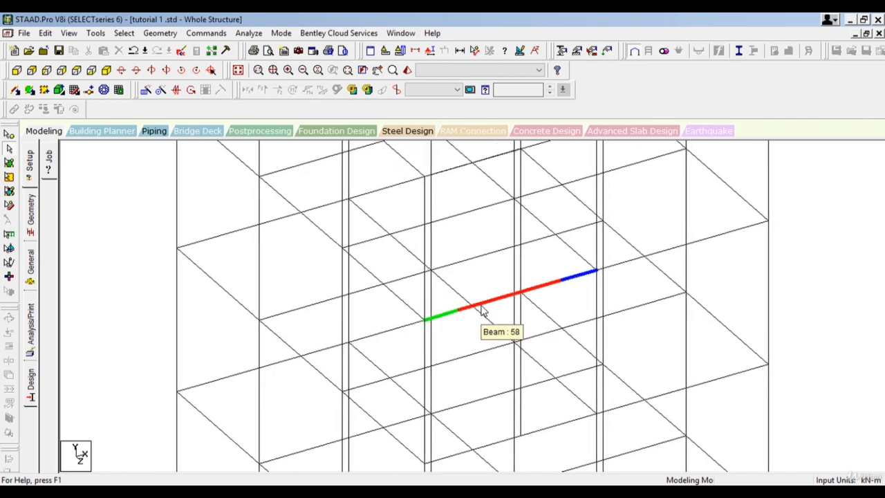
left_click(64, 73)
left_click(105, 75)
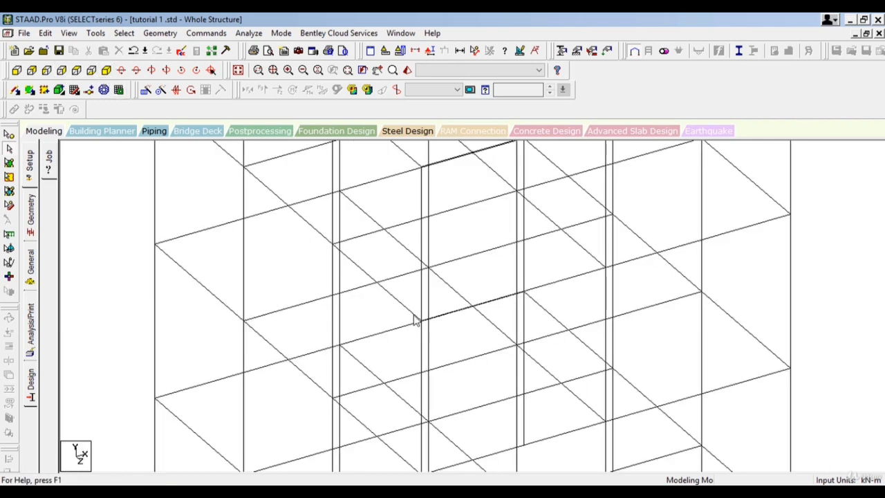
scroll(468, 349, "up", 2)
scroll(468, 349, "up", 2)
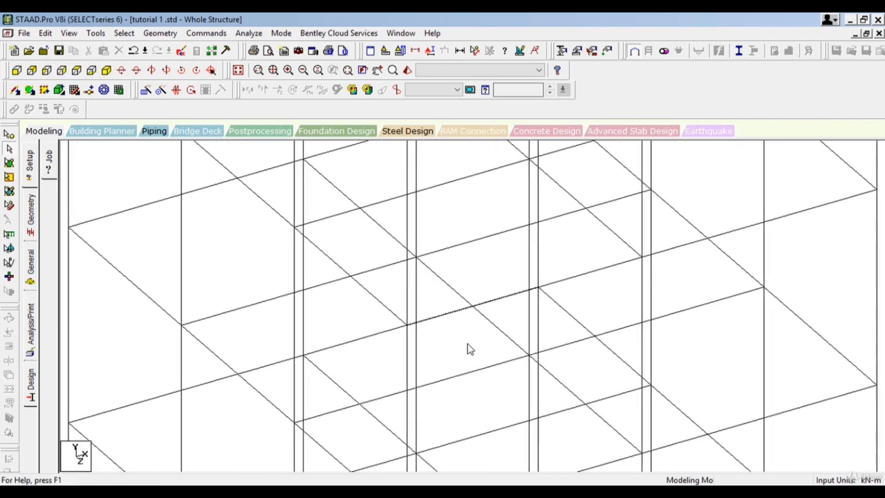
scroll(408, 294, "down", 3)
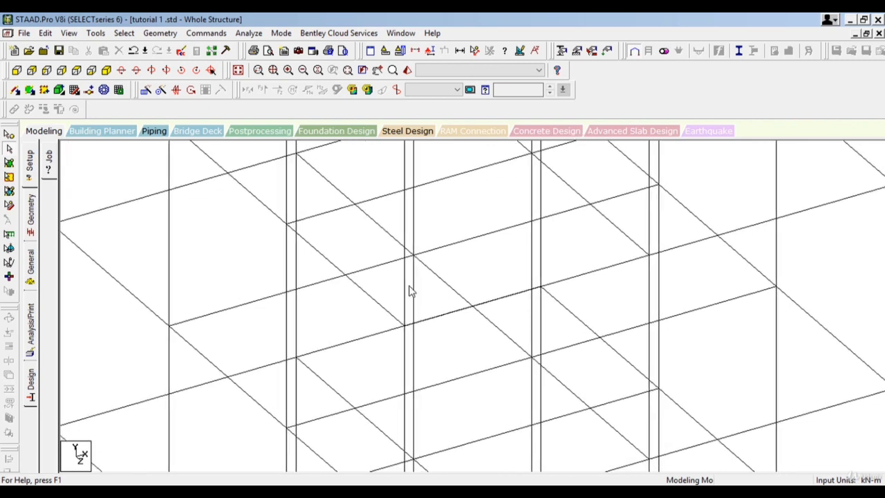
scroll(409, 292, "down", 4)
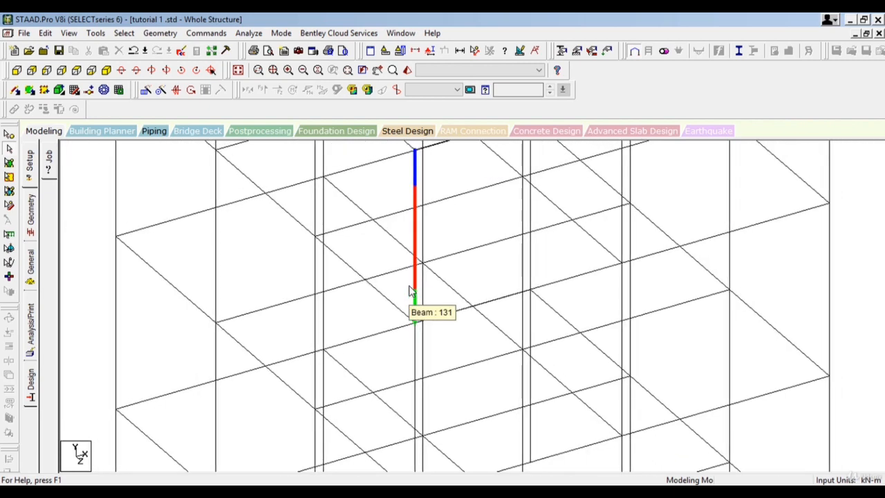
Return from the close-up of the middle of the frame to a display of the whole structure.
scroll(408, 291, "down", 4)
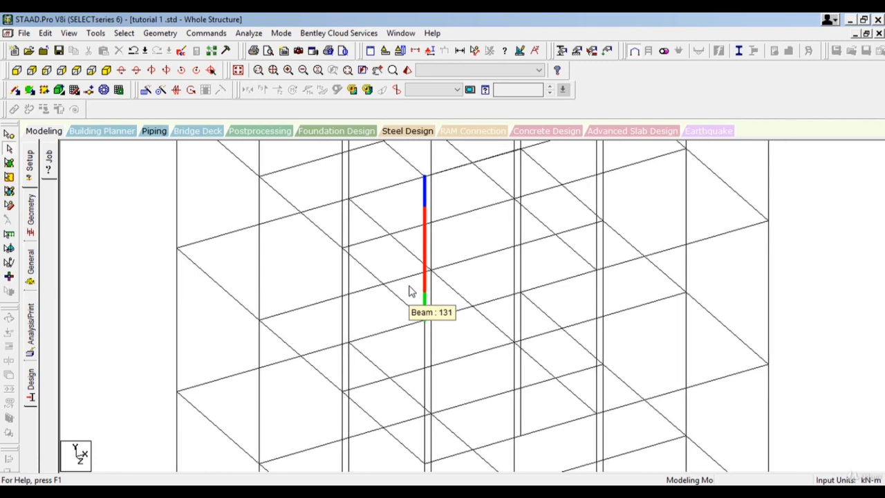
scroll(409, 292, "down", 1)
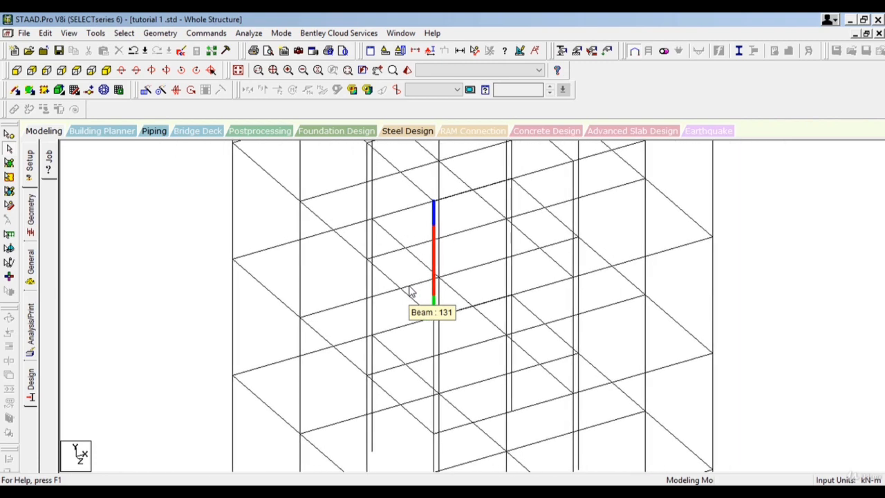
left_click(238, 71)
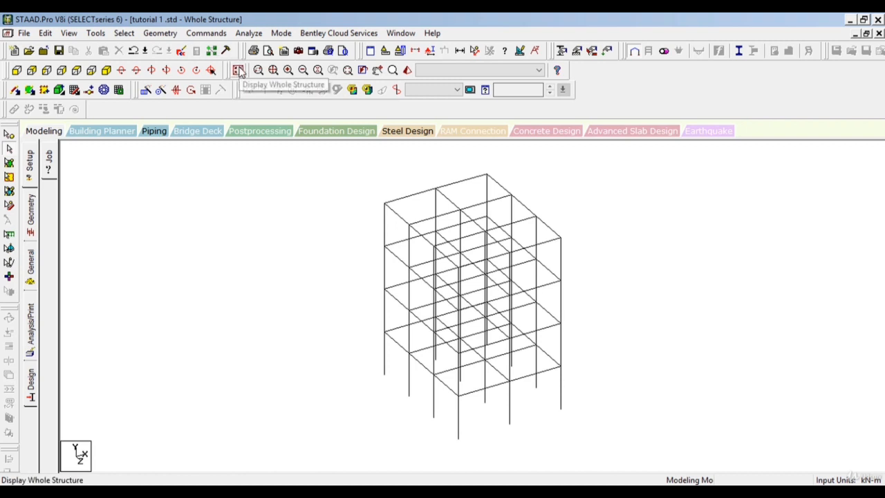
From the front view, isolate the beams of the mid-height floor level and show only them in isometric view.
left_click(17, 71)
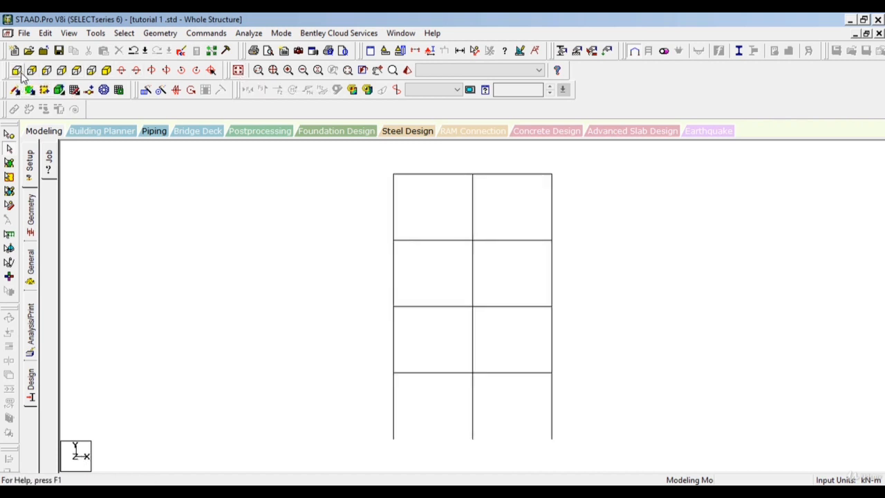
left_click_drag(359, 297, 609, 322)
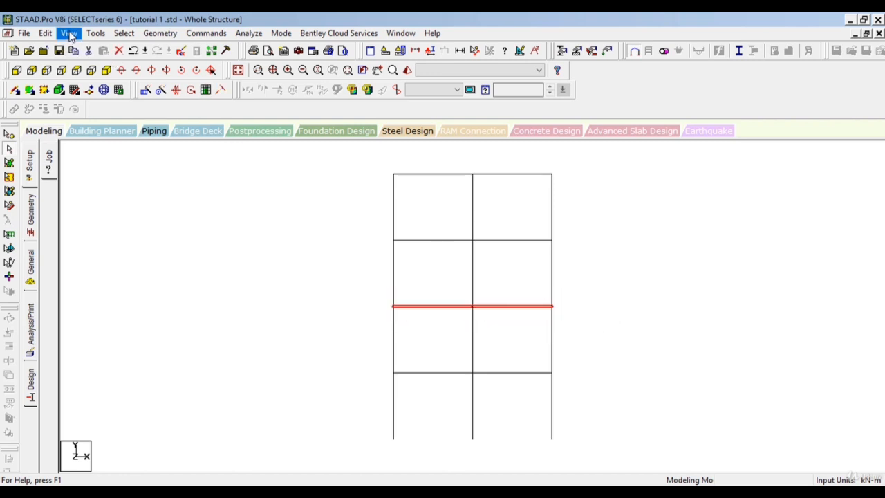
left_click(70, 33)
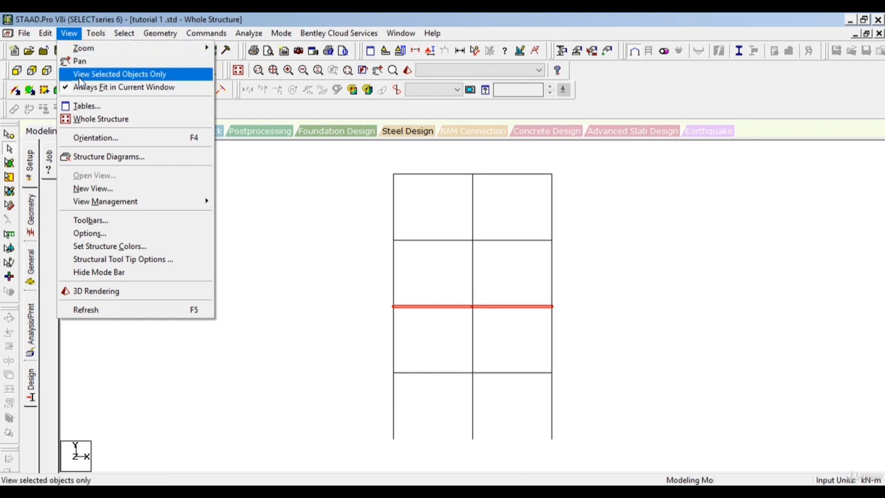
left_click(104, 74)
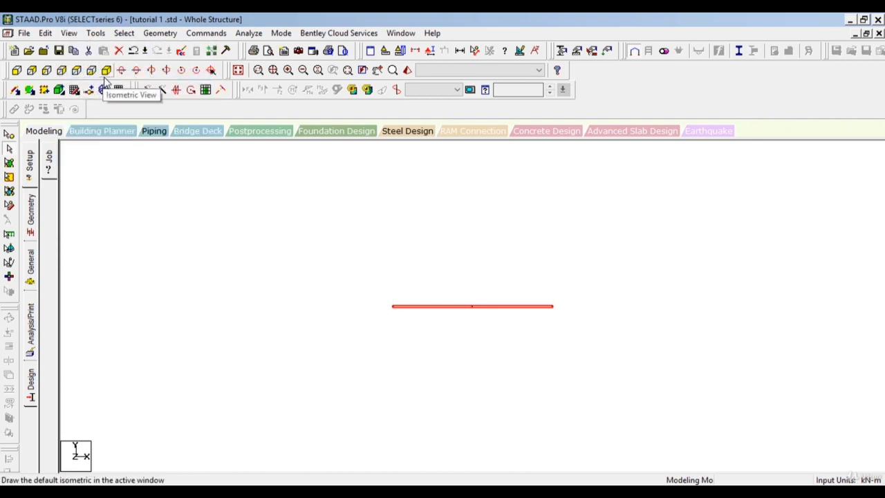
left_click(108, 73)
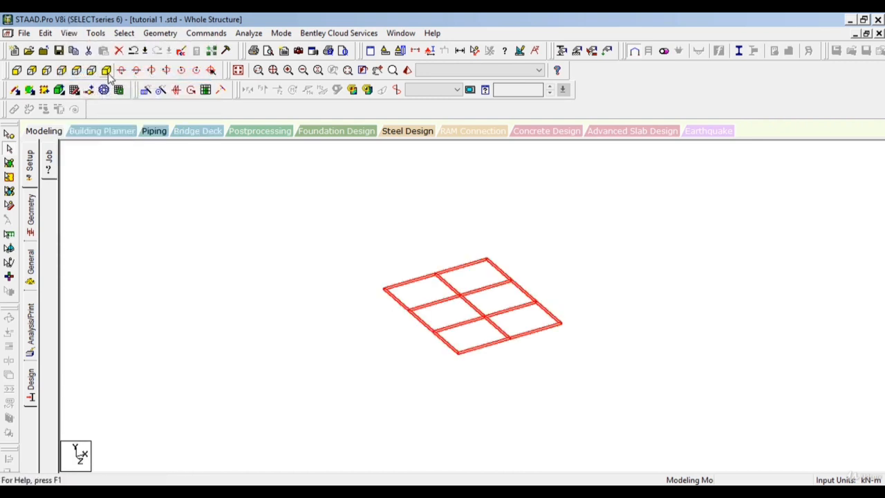
Examine the isolated floor grid up close, clear its selection, and display the whole structure again.
scroll(515, 371, "up", 4)
middle_click_drag(559, 346, 482, 290)
scroll(521, 320, "up", 6)
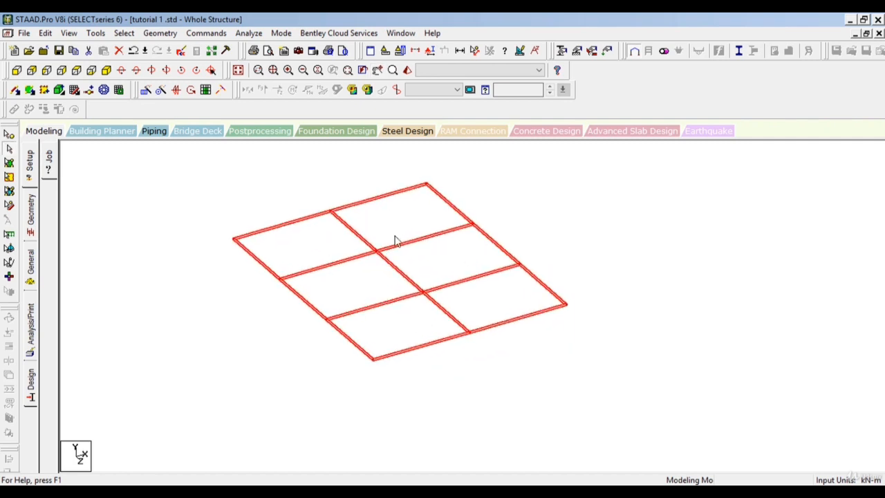
left_click_drag(543, 205, 588, 229)
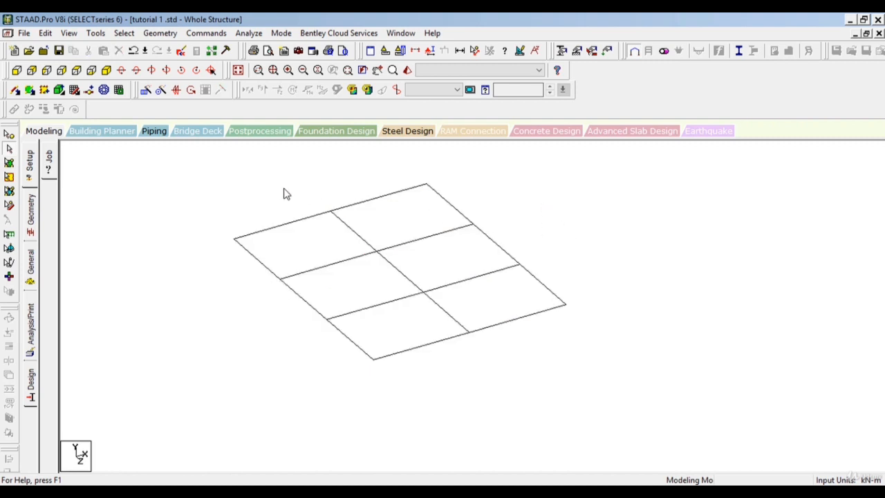
left_click(92, 70)
left_click(105, 71)
left_click(238, 72)
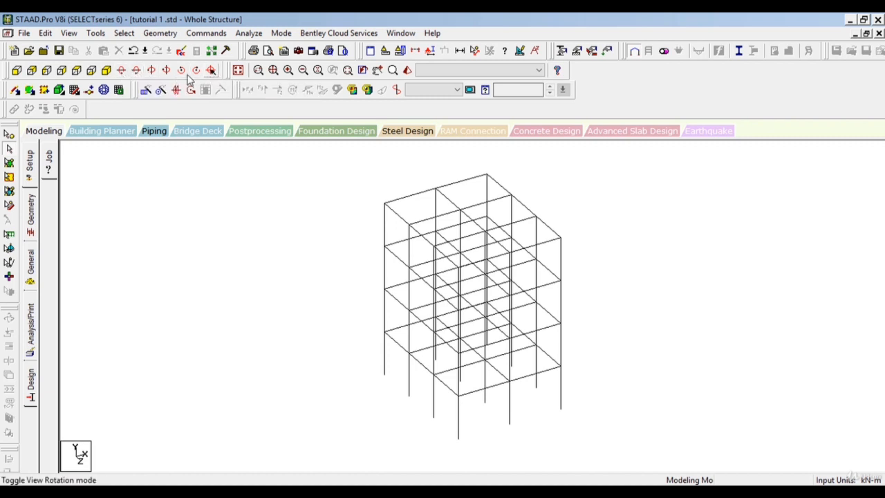
Rotate the frame view up, down, left and right, and spin it to the left and back to the right.
left_click(122, 72)
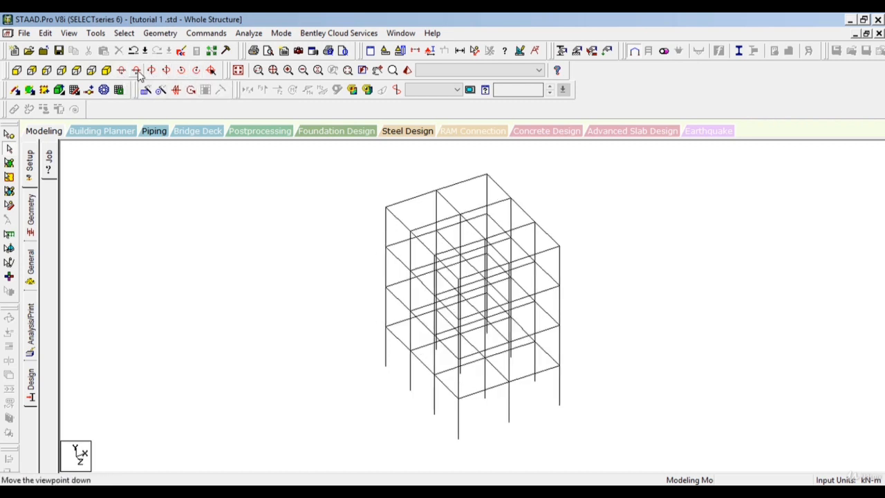
left_click(137, 70)
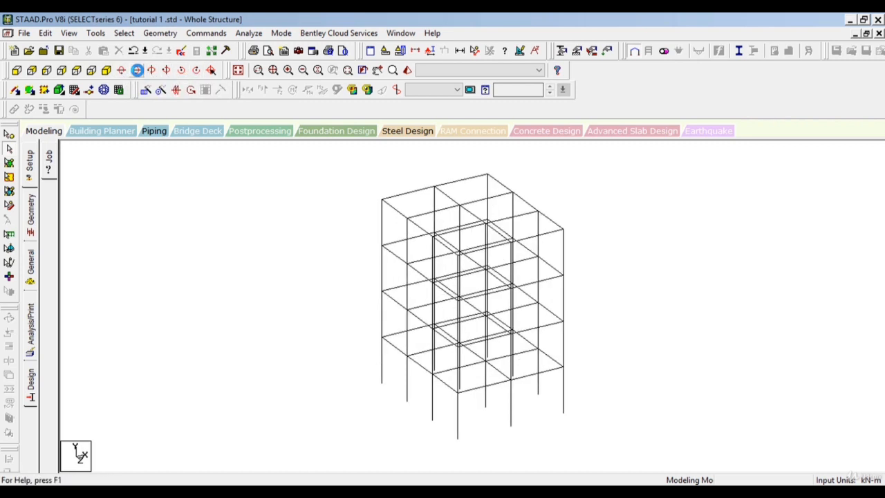
left_click(152, 71)
left_click(166, 72)
left_click(182, 71)
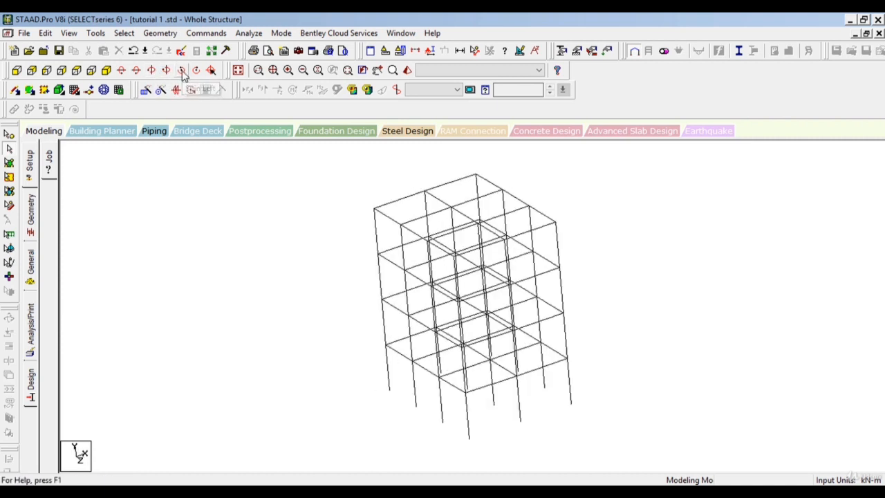
left_click(182, 71)
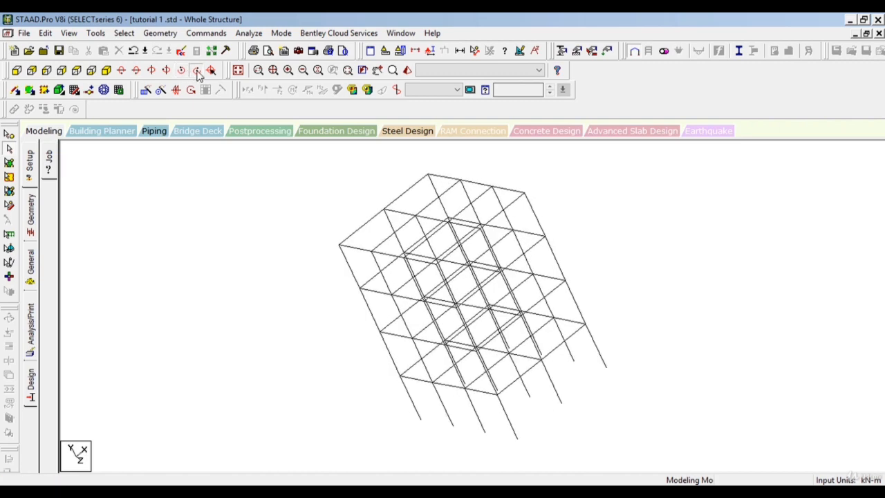
left_click(196, 70)
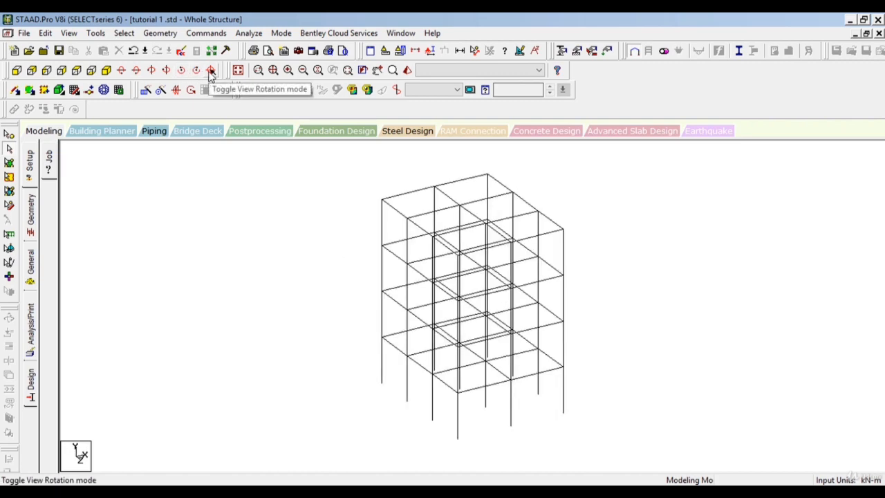
Turn on view rotation mode, accept its information notice, and let Auto Save save the file.
left_click(210, 71)
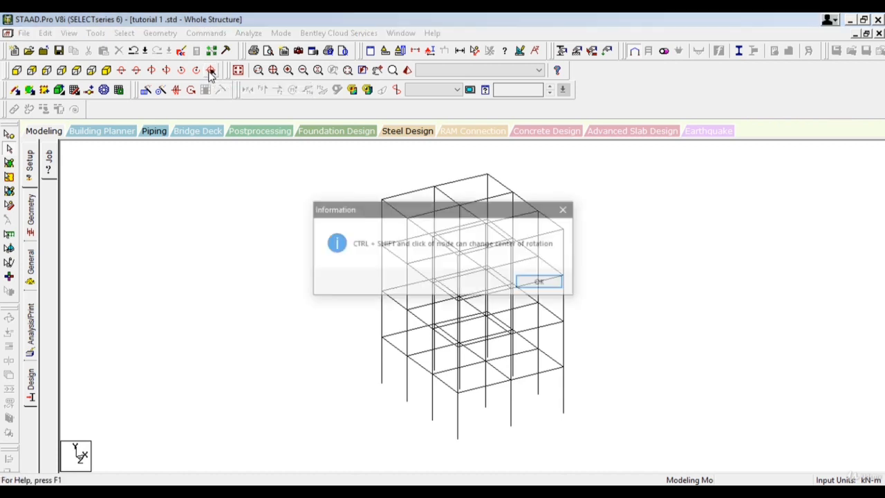
left_click(542, 284)
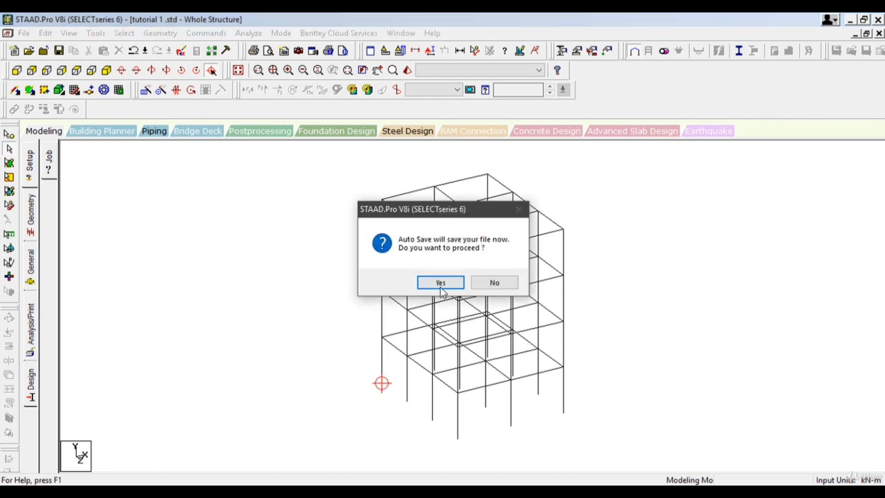
left_click(436, 284)
left_click(361, 272)
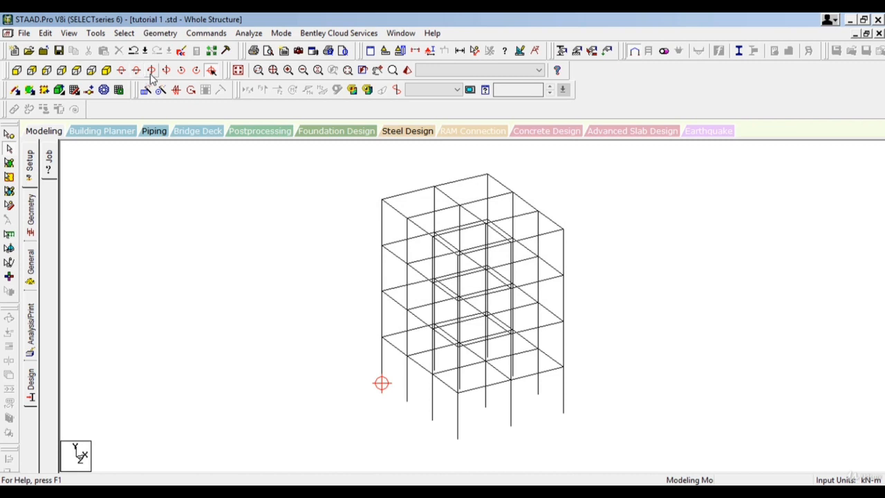
Rotate the frame view repeatedly left and right about the marked base corner node.
left_click(151, 70)
left_click(152, 71)
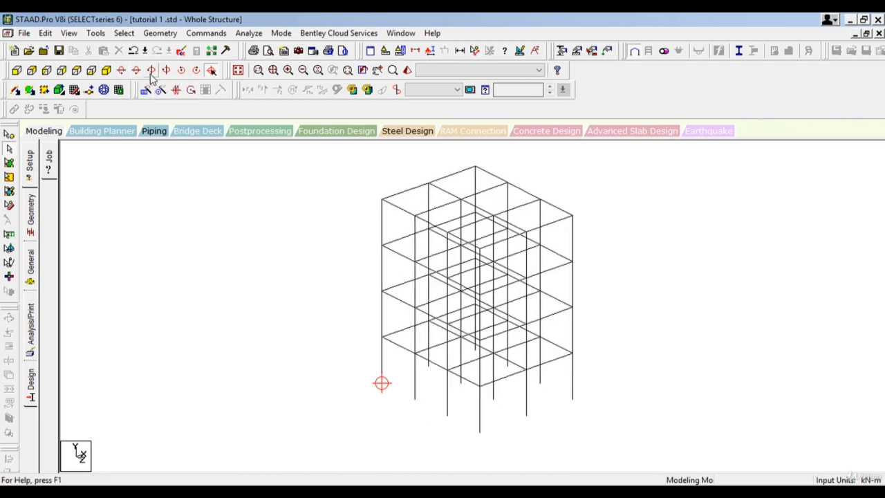
left_click(151, 71)
left_click(152, 71)
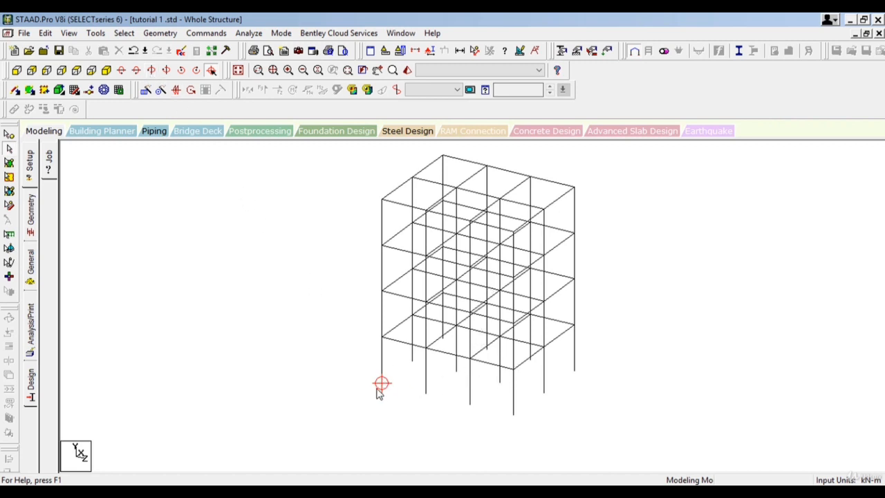
left_click(167, 72)
left_click(167, 71)
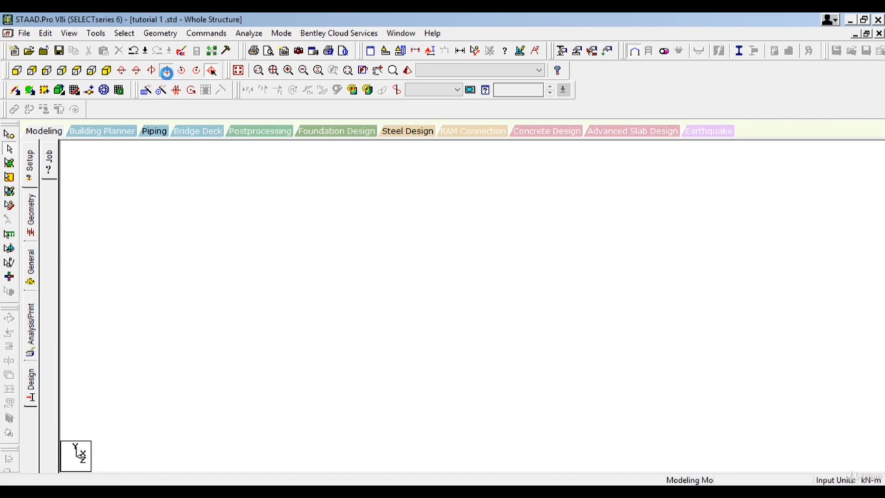
left_click(153, 71)
left_click(152, 71)
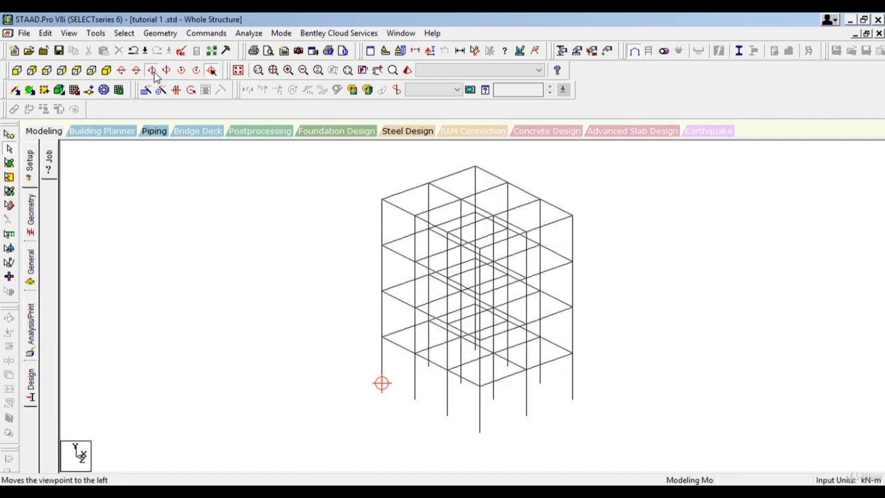
left_click(152, 72)
Spin the frame view right and back left about the base corner node, and restore the whole-structure display.
left_click(197, 71)
left_click(196, 70)
left_click(197, 70)
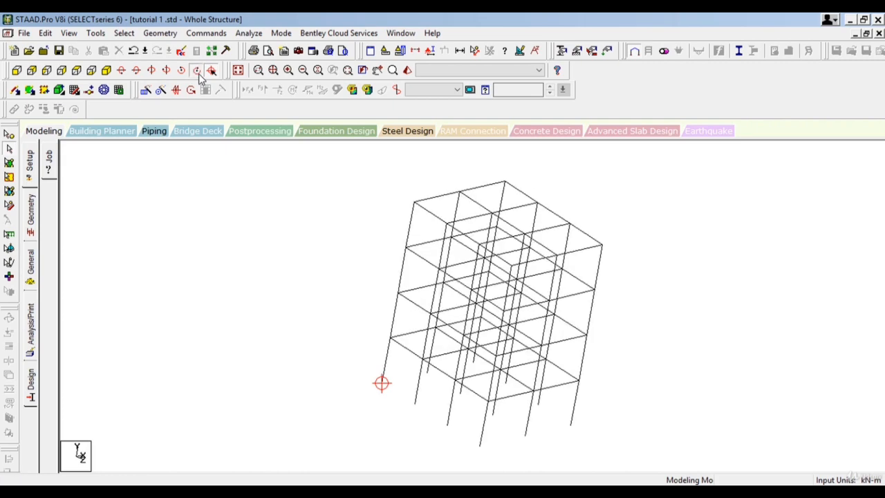
left_click(197, 71)
left_click(197, 71)
left_click(197, 70)
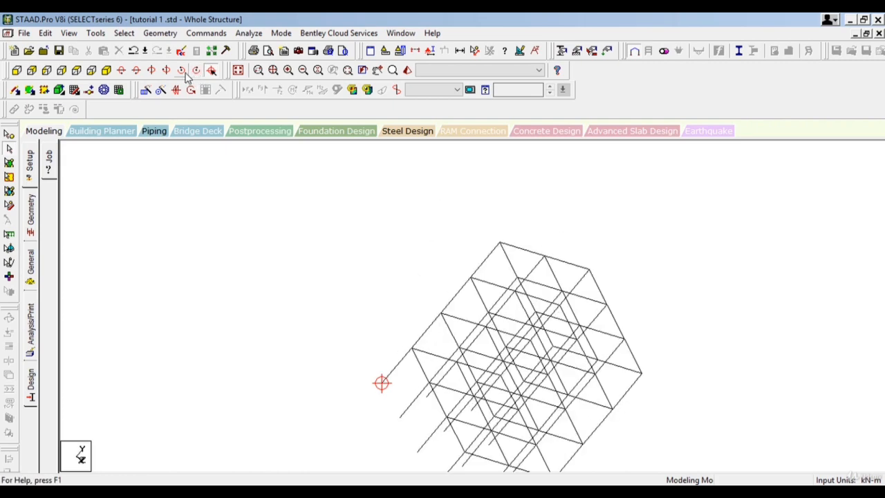
left_click(182, 71)
left_click(182, 71)
left_click(182, 71)
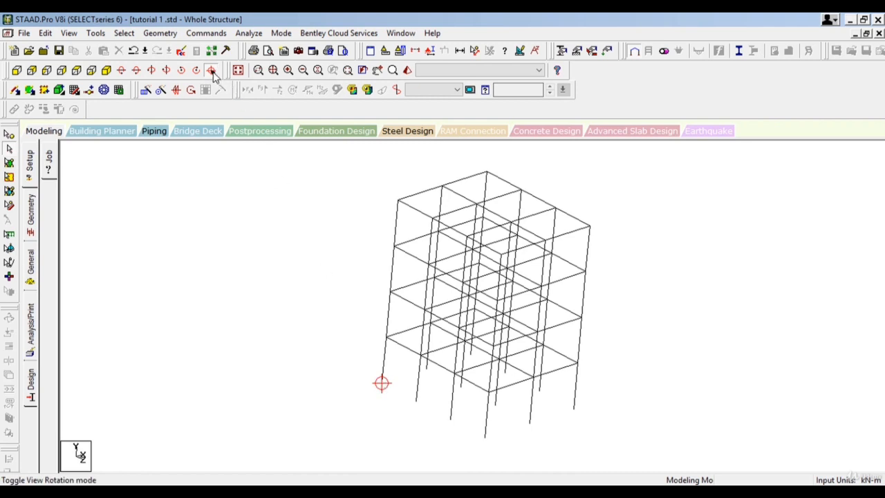
left_click(238, 70)
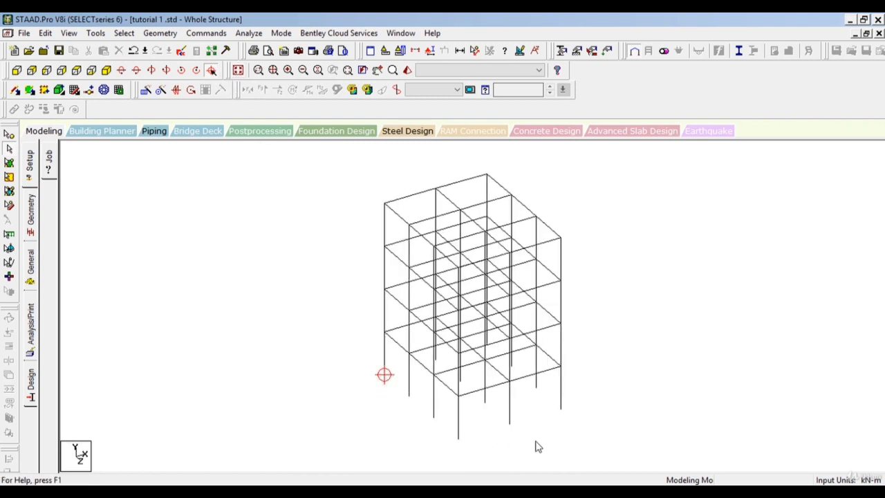
Make the middle base node on the frame's front edge the centre of rotation and rotate the view left about it.
left_click(8, 135)
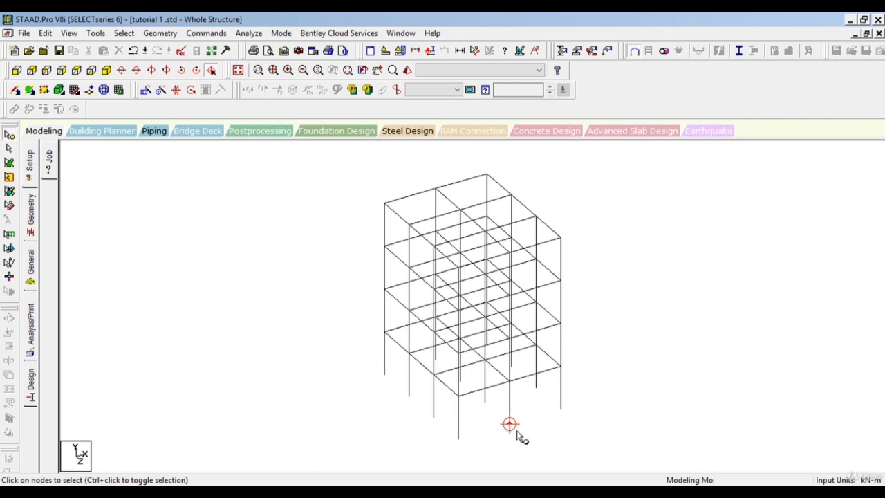
key("Left")
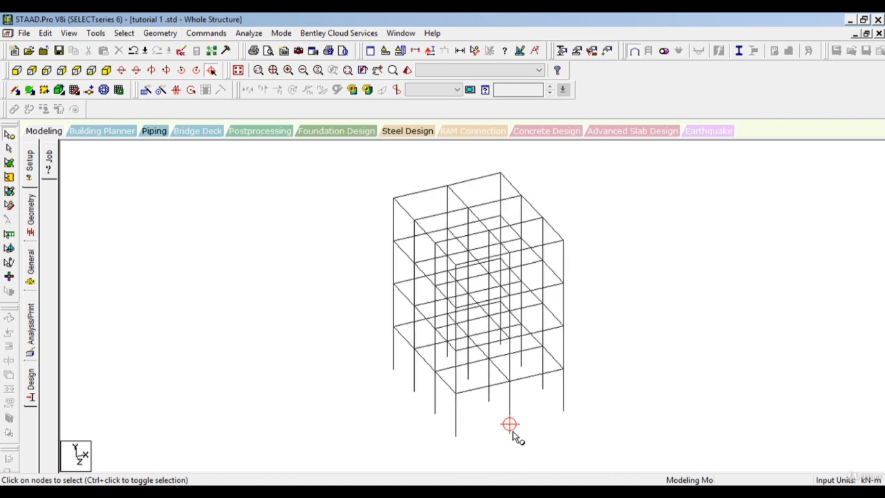
key("Left")
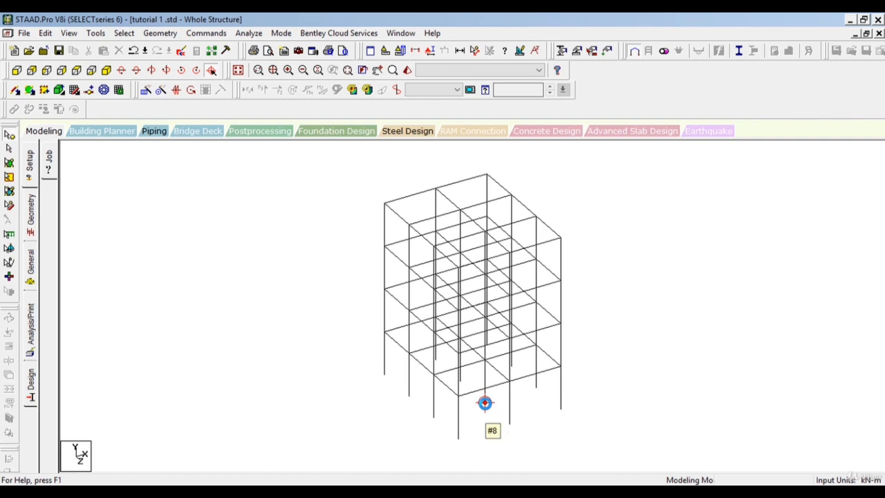
Make base node 8 the centre of rotation, move the viewpoint down, and spin the view right about it.
left_click(485, 403)
left_click(137, 73)
left_click(137, 73)
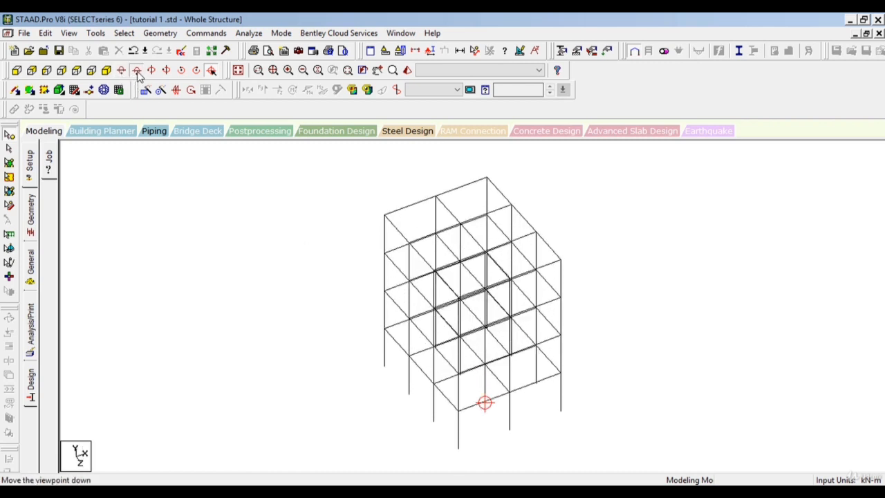
left_click(197, 70)
left_click(197, 70)
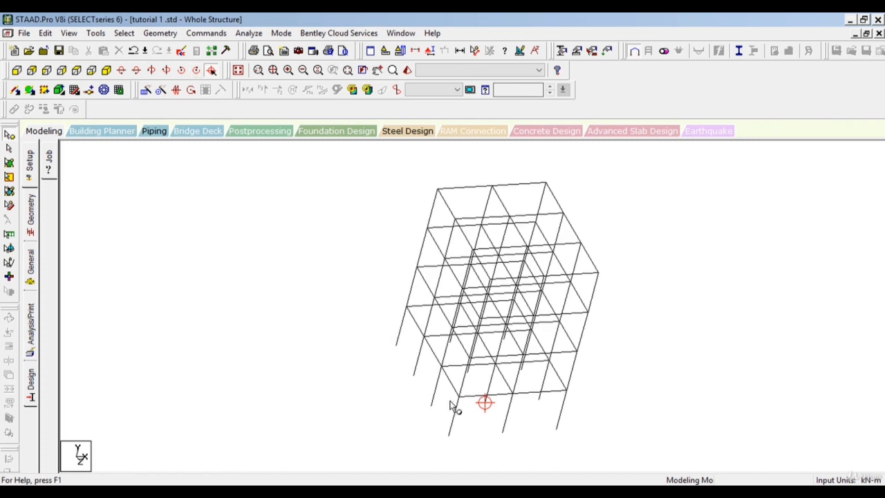
Turn off view rotation mode, redisplay the whole structure, and turn the mode on again, accepting its information notice.
left_click(210, 72)
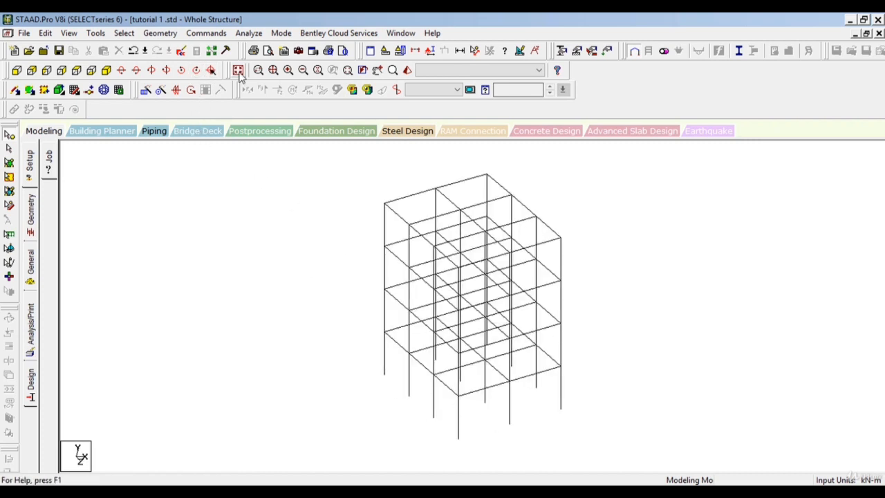
left_click(211, 72)
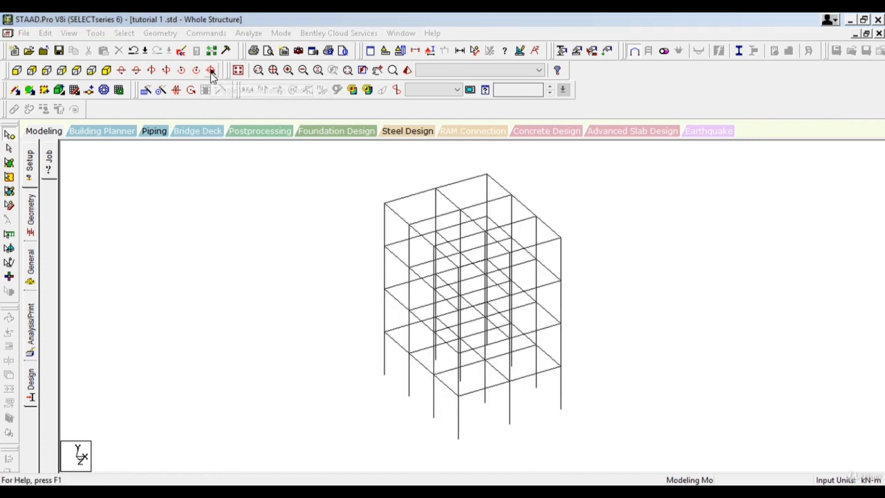
left_click(538, 282)
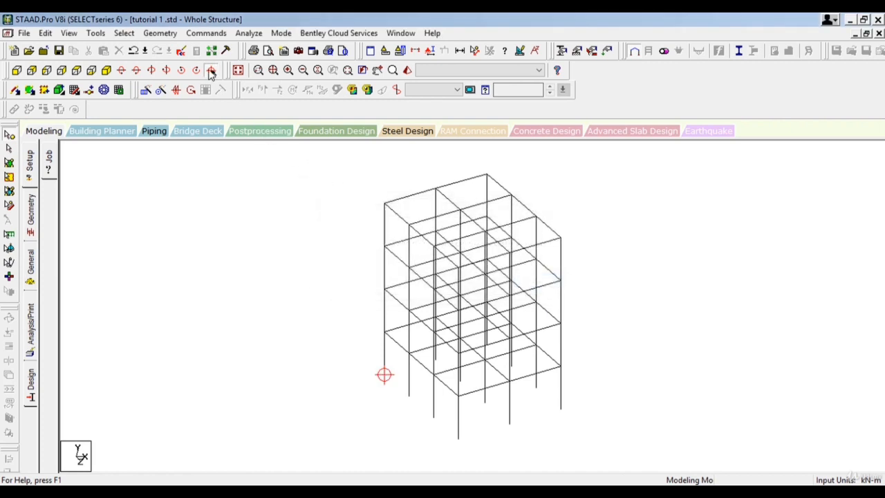
Turn off the rotation-centre mode, zoom in on the frame, and redisplay the whole structure.
left_click(211, 72)
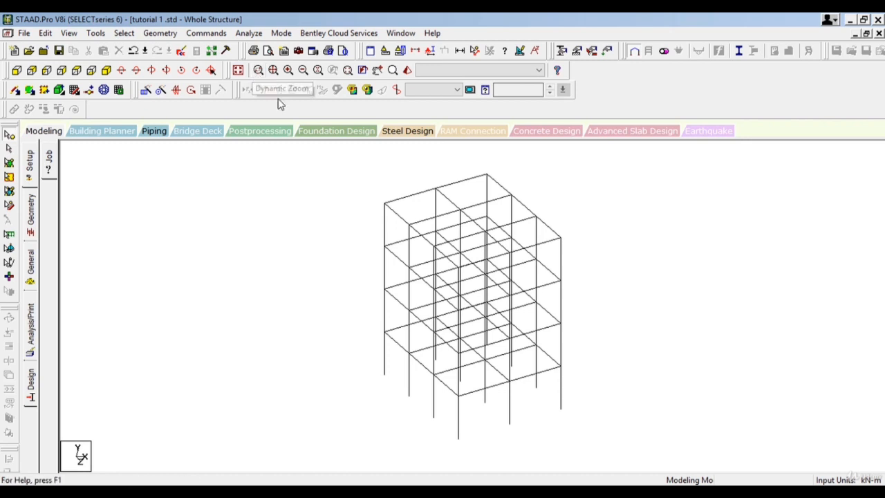
scroll(478, 326, "up", 1)
scroll(477, 326, "up", 2)
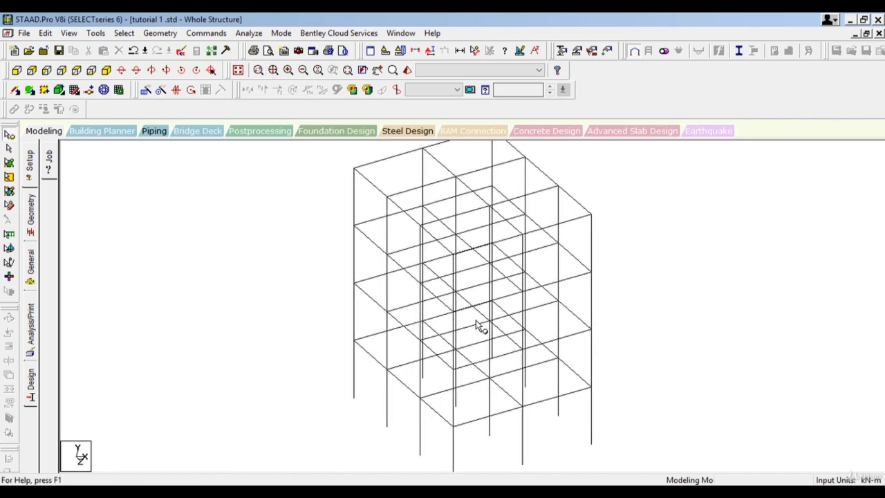
scroll(479, 327, "up", 3)
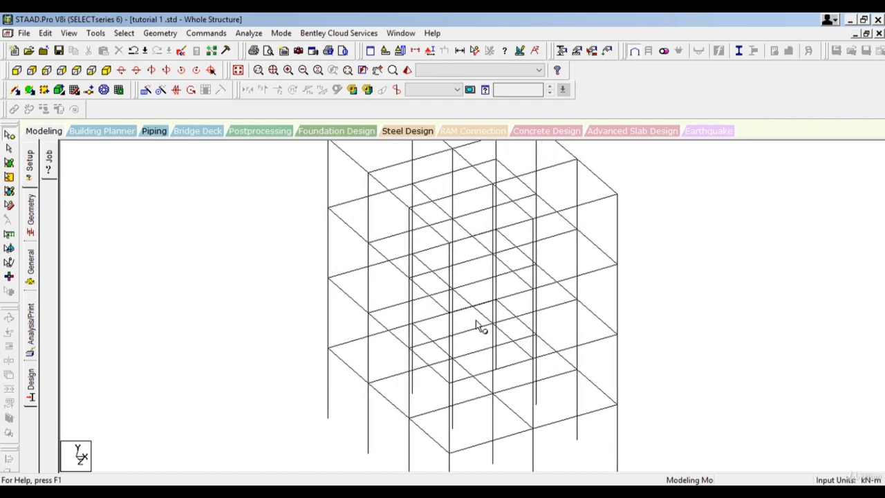
left_click(238, 71)
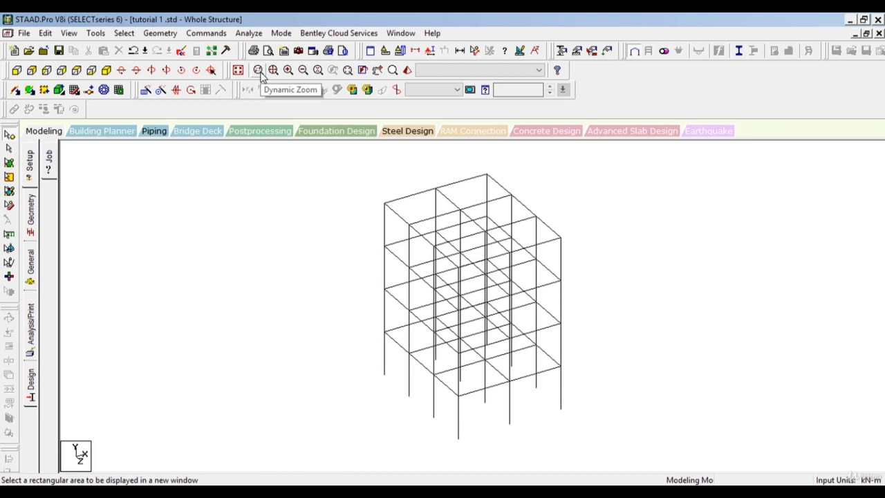
Open the left middle-storey area of the frame in a Dynamic Zoom window, zoom out there, and close the window.
left_click(259, 71)
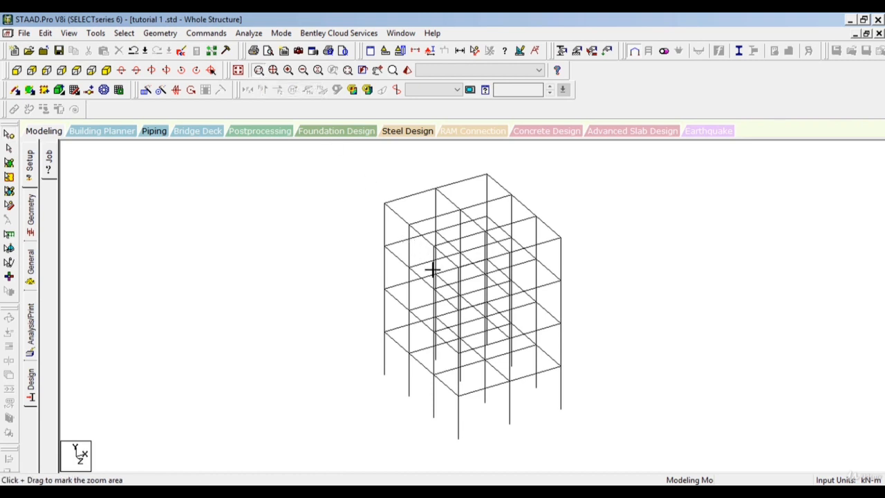
left_click_drag(365, 229, 490, 320)
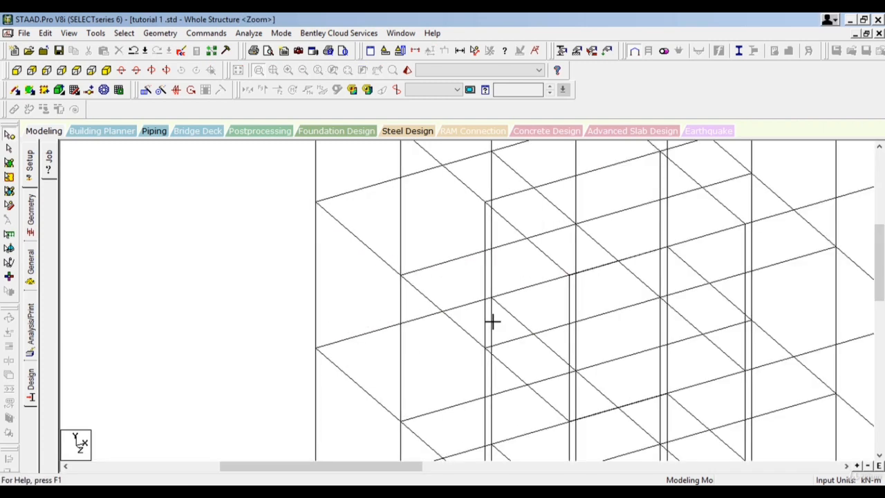
left_click(278, 204)
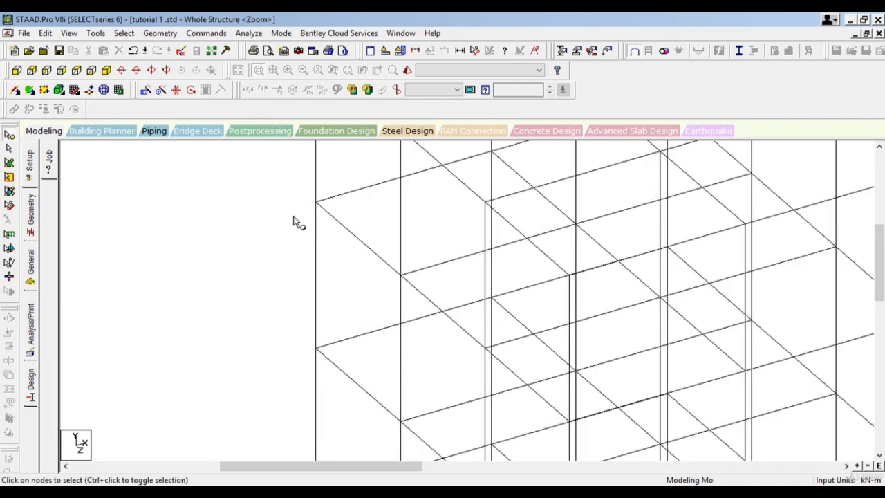
scroll(294, 216, "down", 1)
scroll(294, 217, "down", 1)
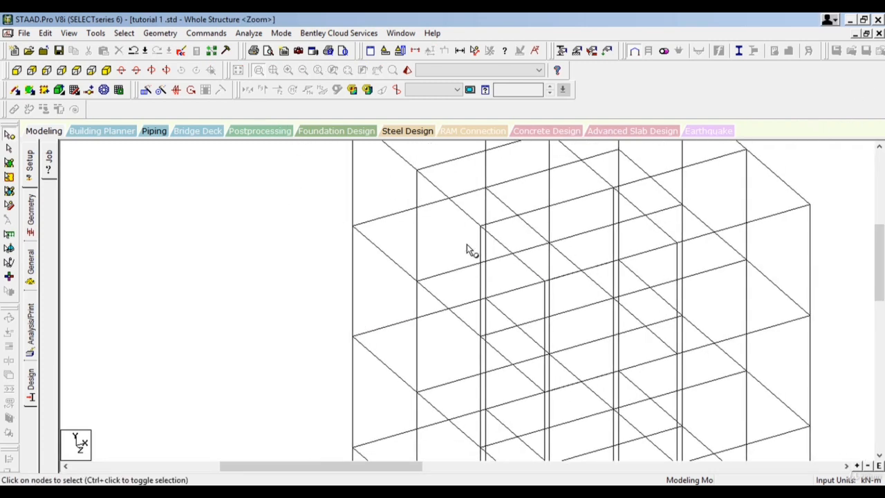
scroll(468, 247, "down", 2)
scroll(471, 249, "down", 1)
scroll(457, 244, "down", 1)
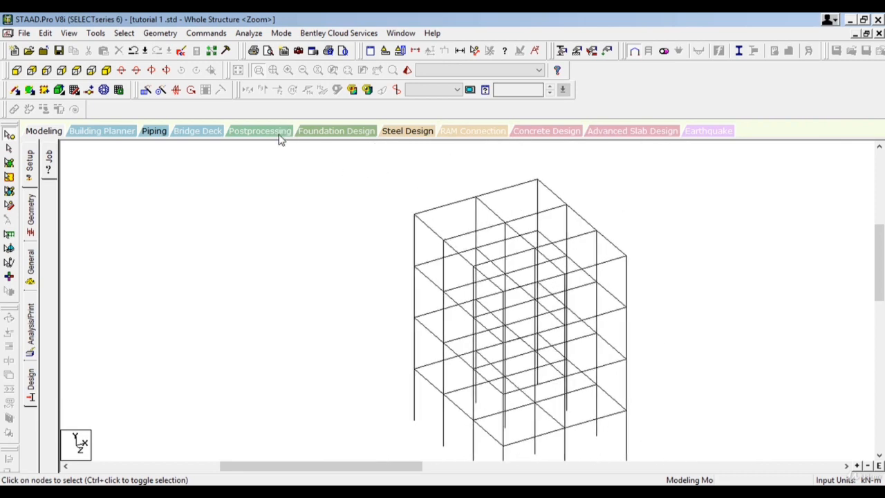
left_click(879, 33)
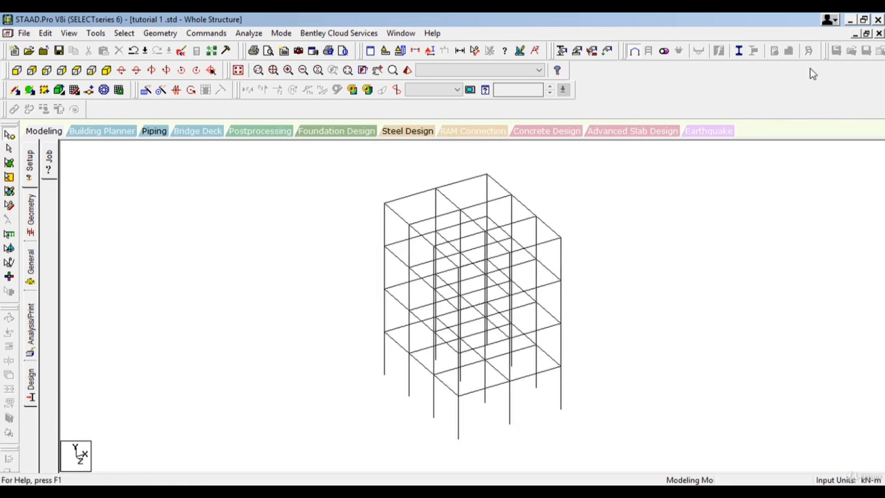
Open the frame's upper-left roof corner in a Dynamic Zoom window and close that window.
left_click(257, 71)
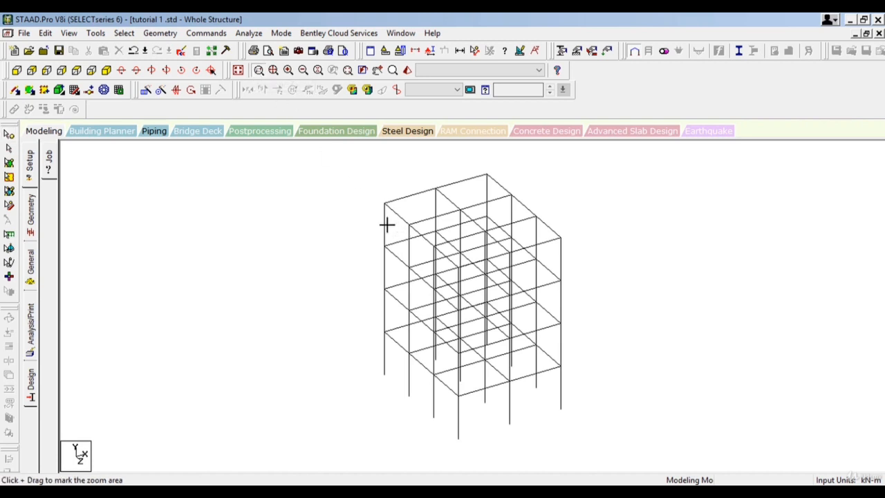
left_click_drag(345, 181, 394, 218)
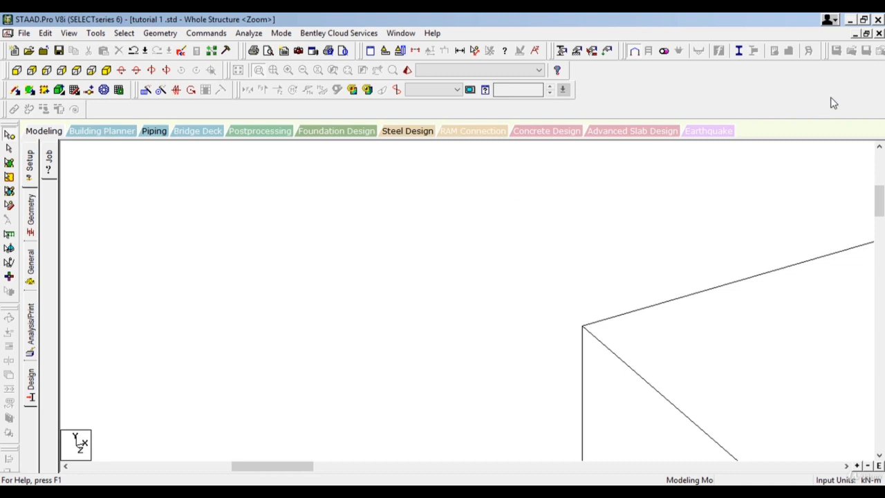
left_click(880, 35)
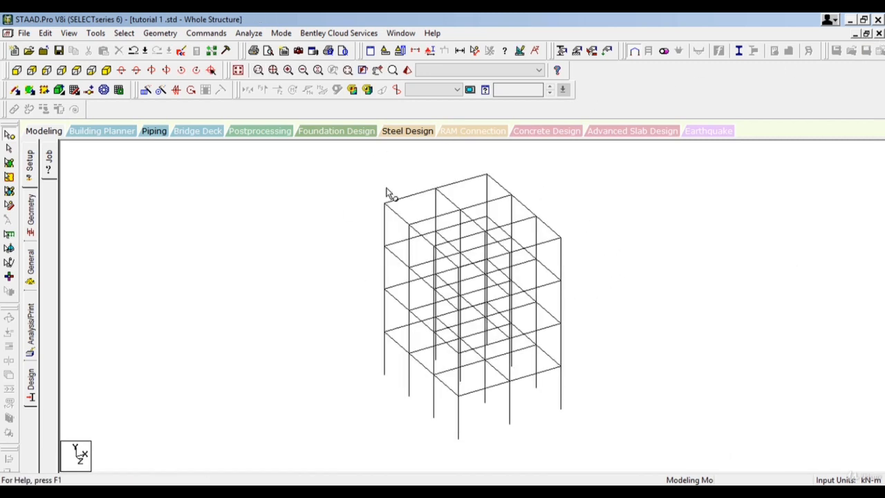
Zoom closer to the middle of the frame, back out slightly, and fit the full frame to the view.
left_click(277, 70)
scroll(512, 413, "up", 10)
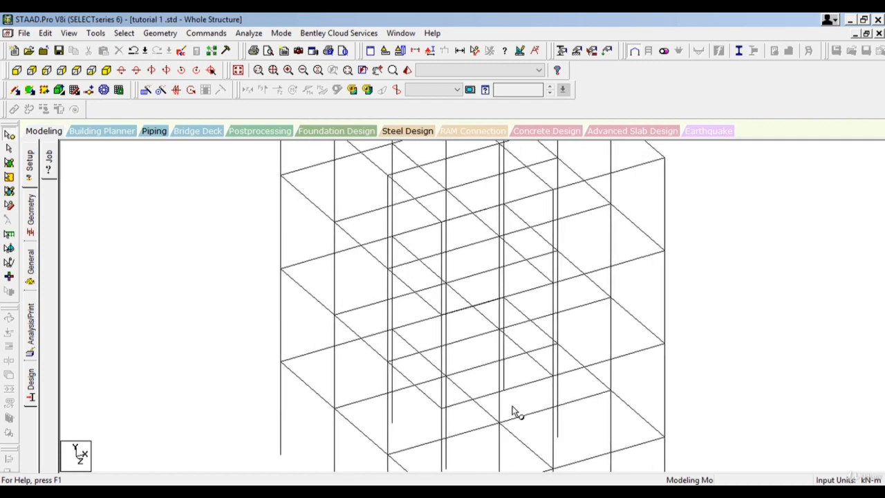
scroll(512, 413, "up", 5)
scroll(510, 408, "down", 3)
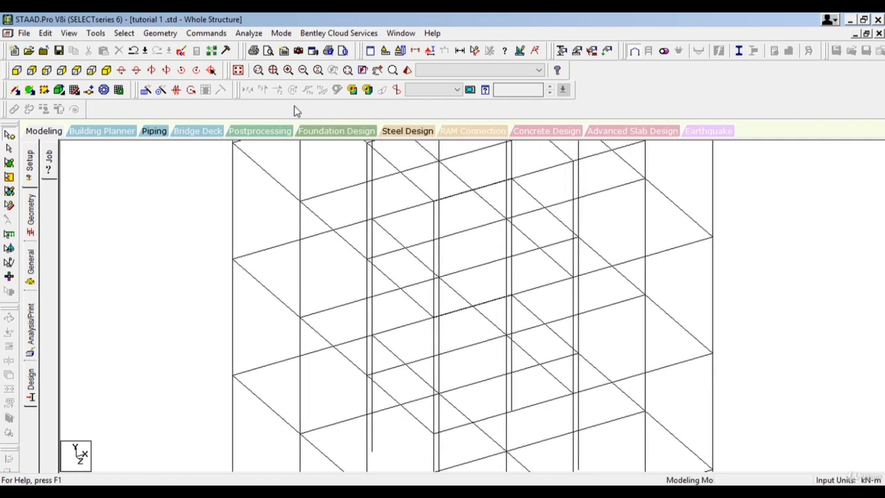
left_click(273, 70)
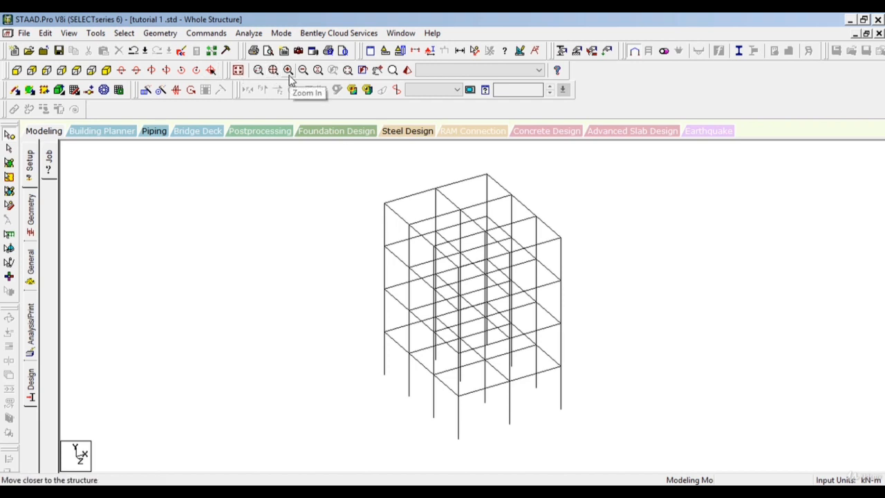
Enlarge the view with four Zoom In increments and reduce it with two Zoom Out increments.
left_click(288, 71)
left_click(288, 71)
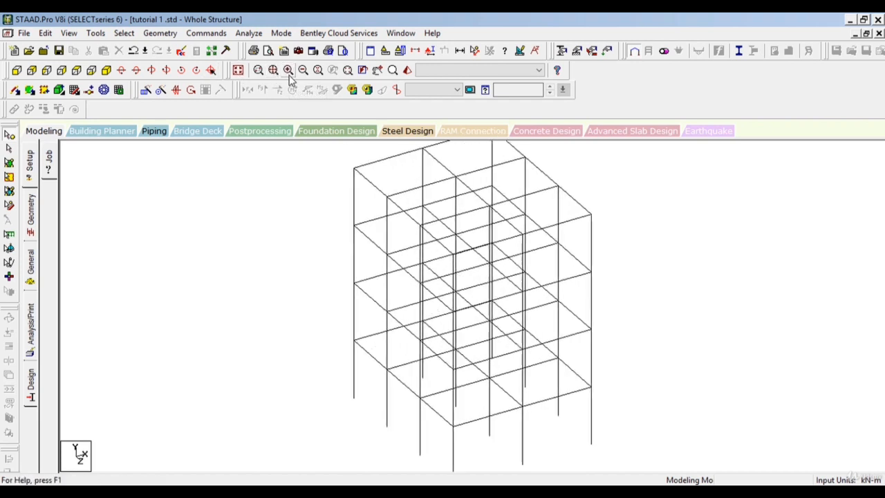
left_click(288, 71)
left_click(288, 70)
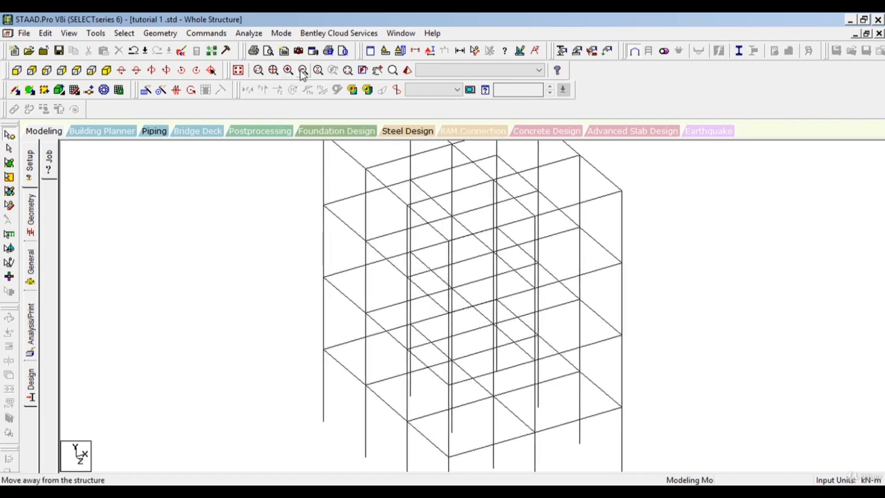
left_click(302, 72)
left_click(302, 72)
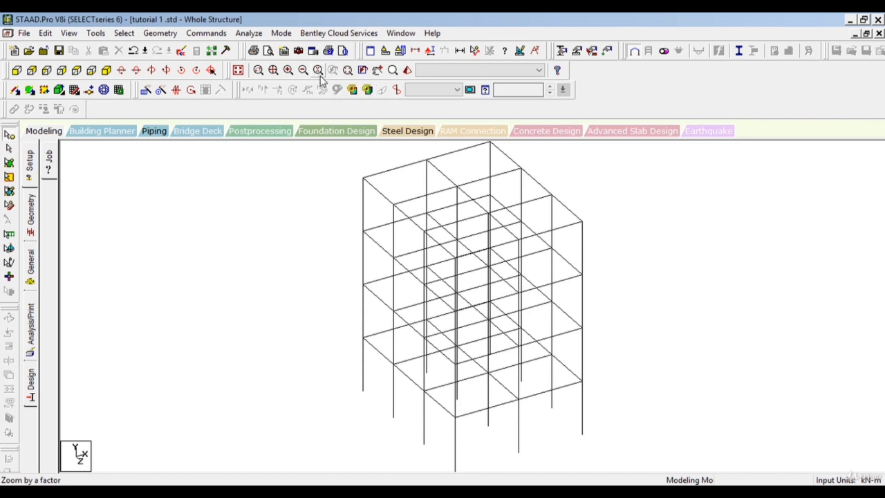
Enlarge the frame view with the Zoom Factor tool and restore the full view.
left_click(318, 71)
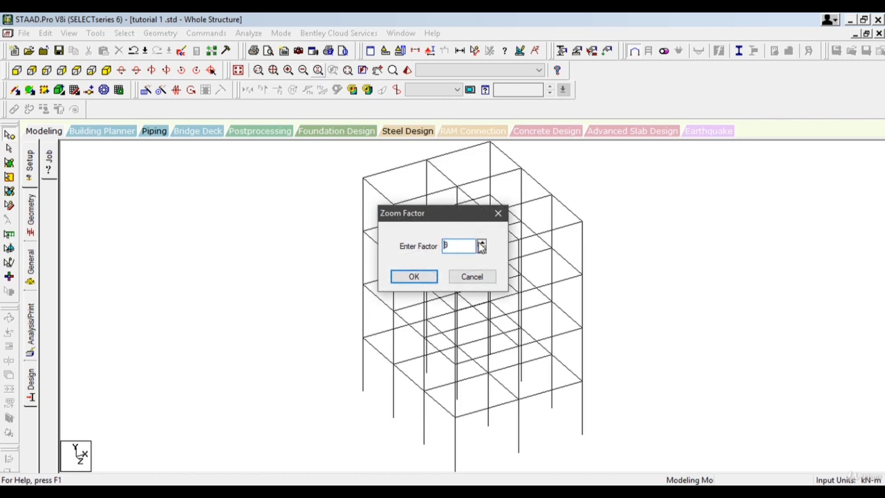
left_click(420, 278)
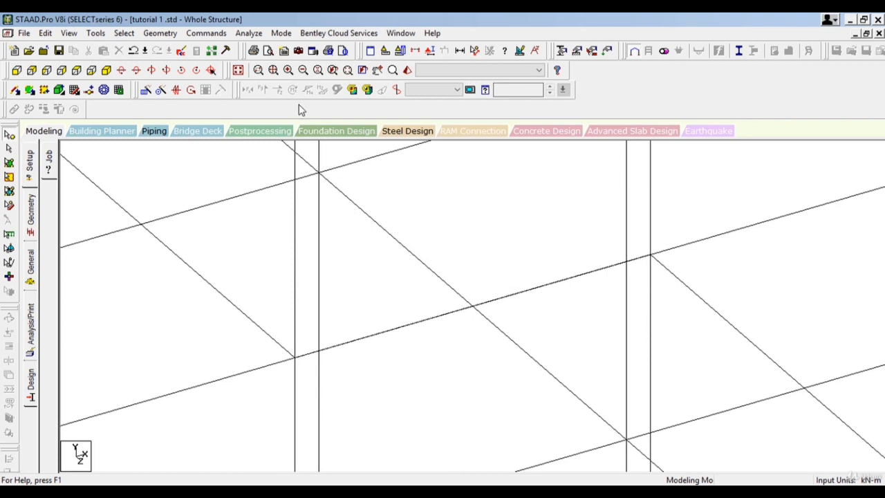
left_click(274, 70)
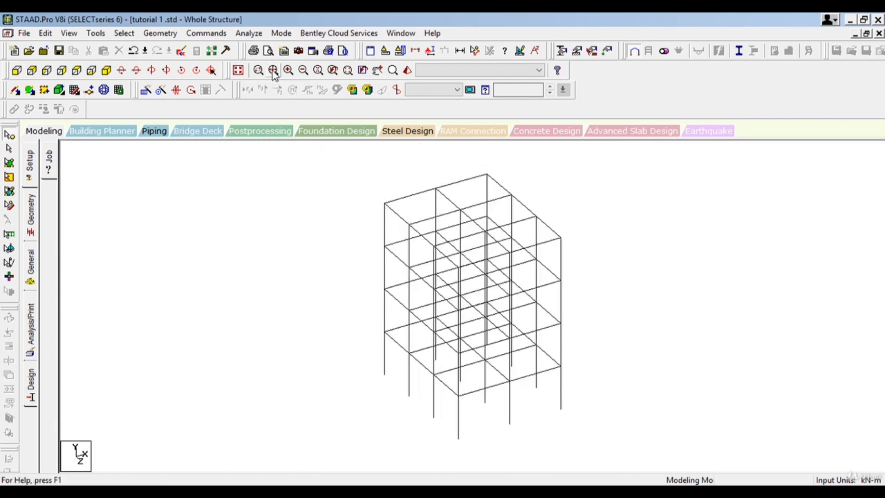
left_click(333, 71)
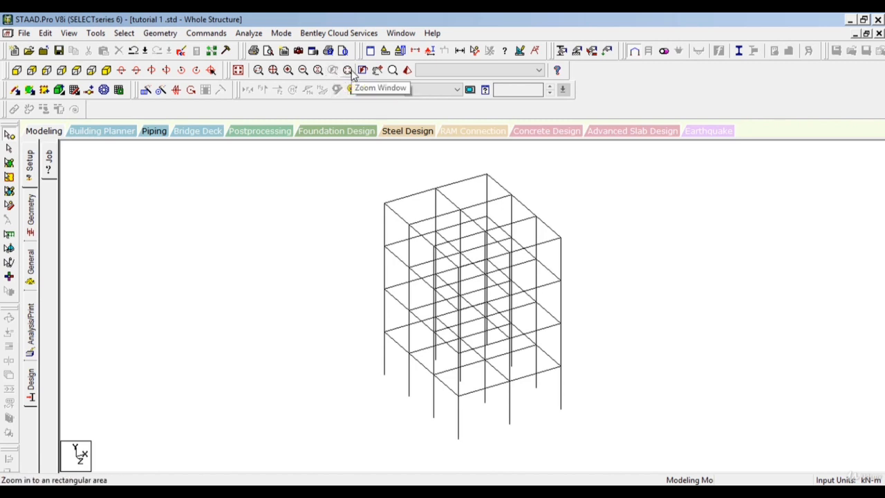
Zoom into the upper-left roof corner with Zoom Window, pan and zoom out, and redisplay the whole structure.
left_click(349, 71)
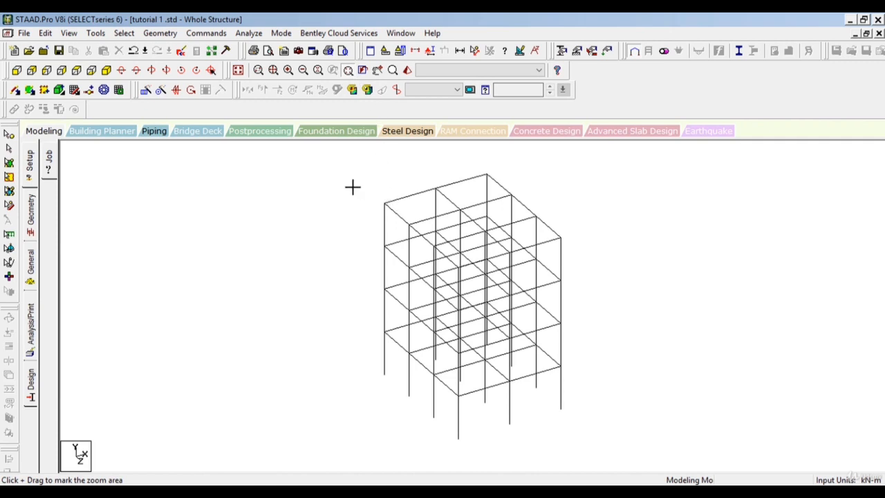
left_click_drag(352, 187, 401, 226)
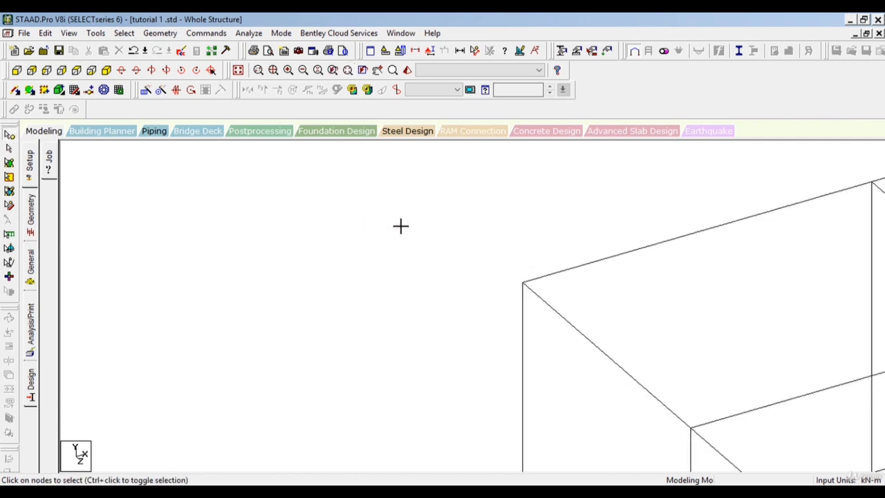
middle_click_drag(626, 345, 373, 205)
scroll(373, 206, "down", 4)
left_click(238, 71)
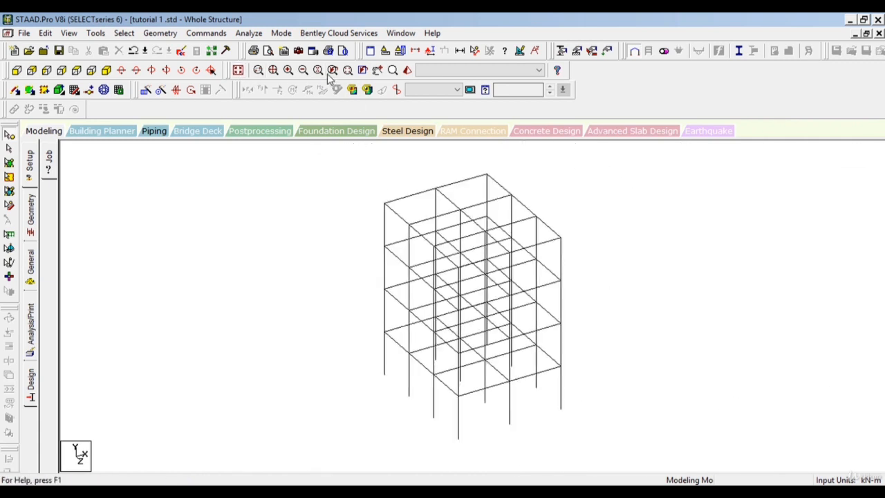
Pan and enlarge the frame view, and inspect the frame's right-hand corner node with the magnifying glass.
left_click(378, 71)
left_click_drag(505, 270, 486, 283)
scroll(485, 283, "up", 5)
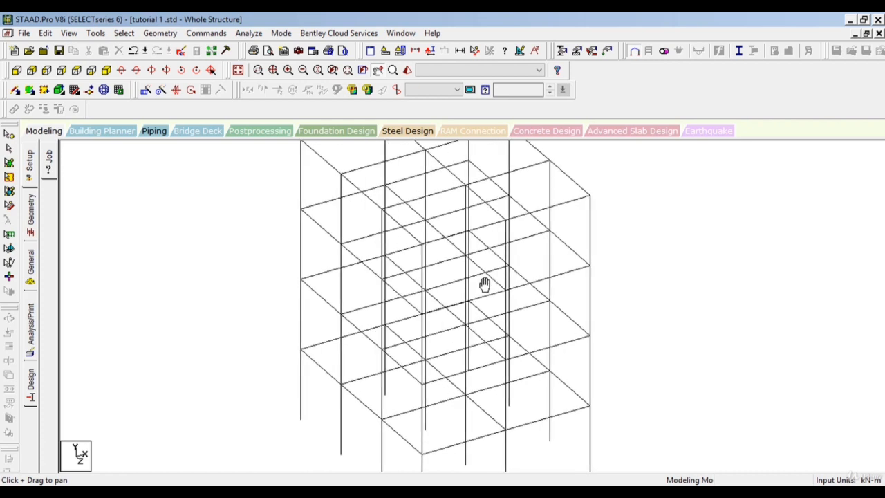
scroll(484, 284, "up", 1)
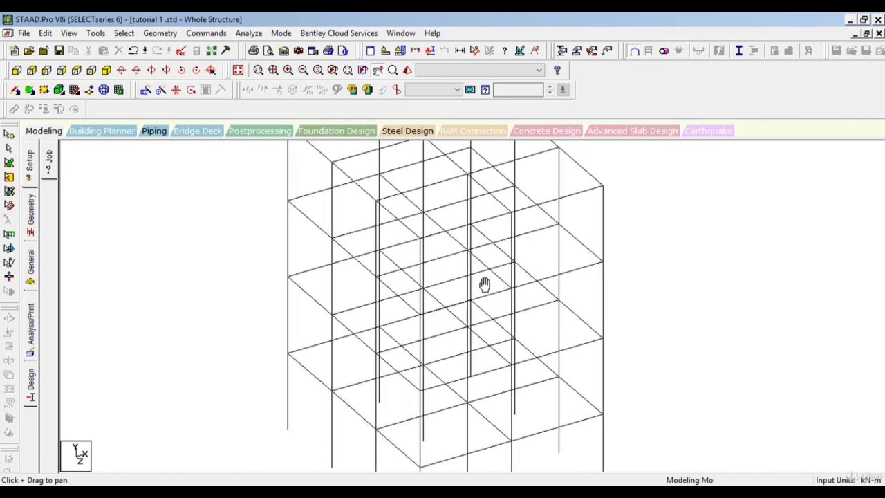
left_click(393, 72)
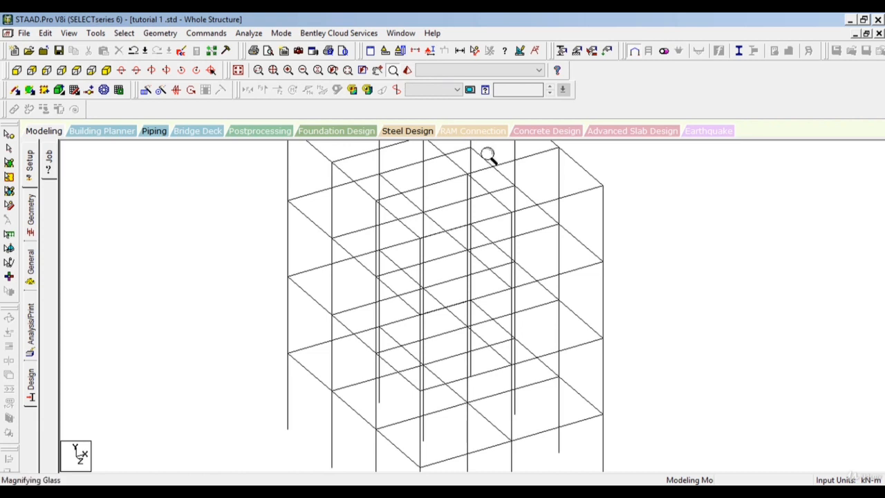
left_click_drag(605, 189, 588, 204)
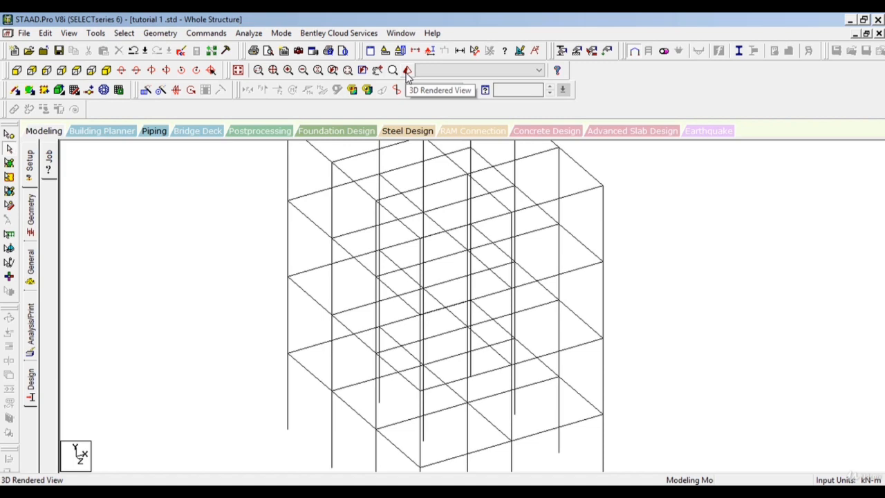
Open the 3D rendered view of the frame, orbit the model to see it from another side, and close it.
left_click(407, 71)
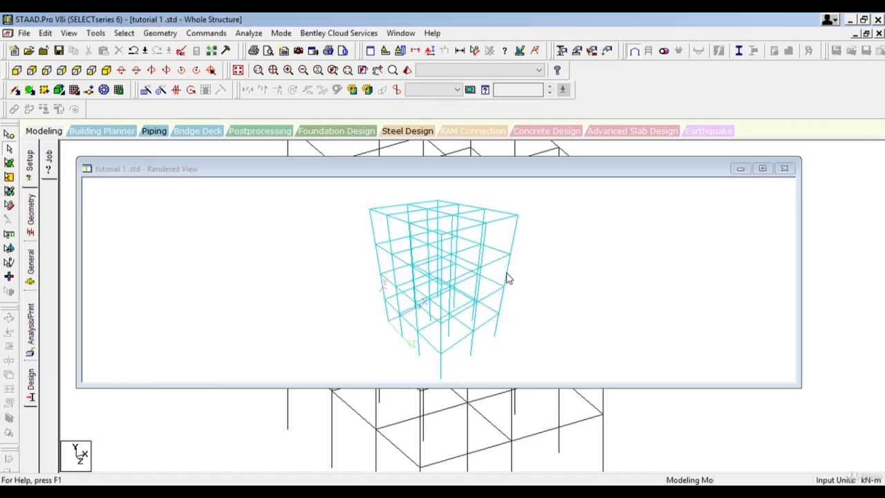
left_click_drag(427, 291, 466, 253)
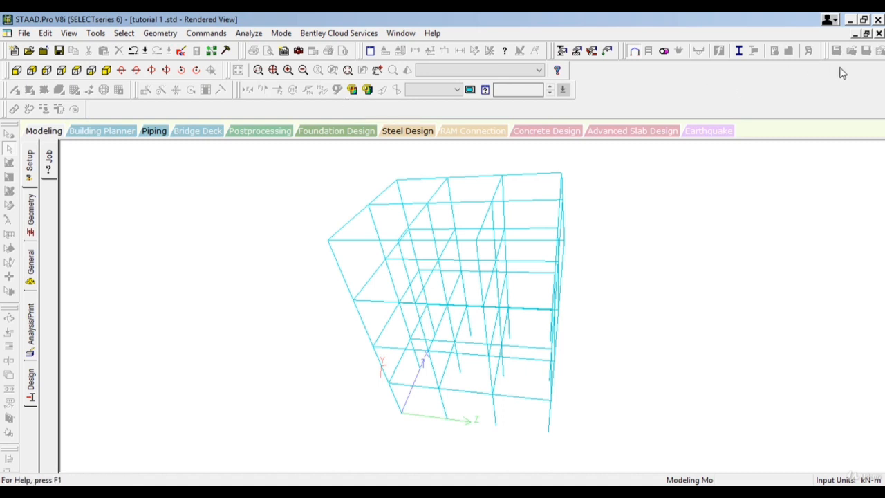
left_click(879, 34)
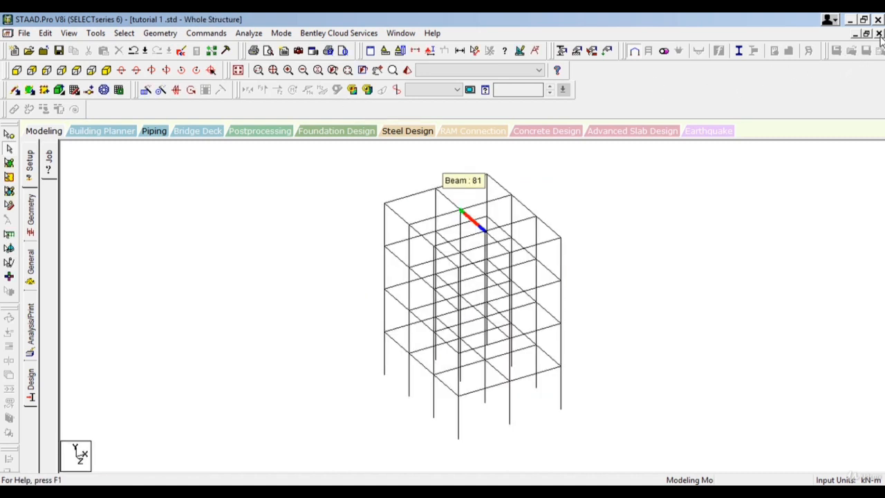
left_click_drag(619, 223, 668, 270)
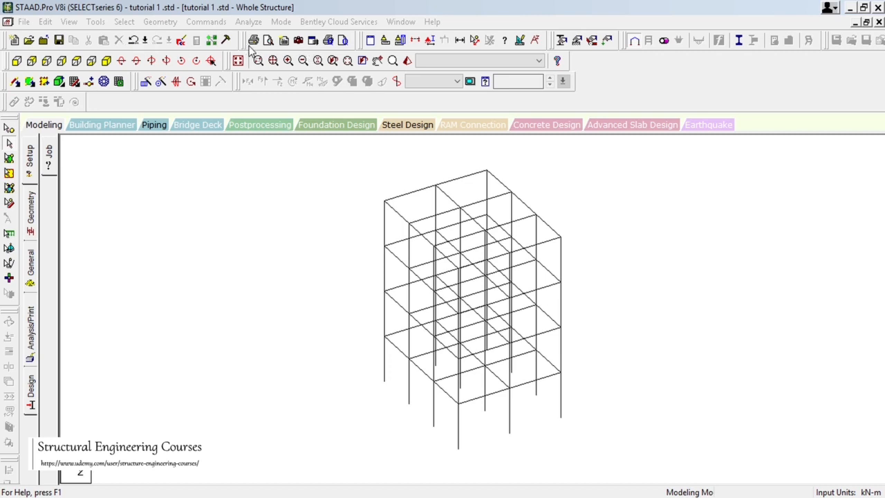
left_click(277, 9)
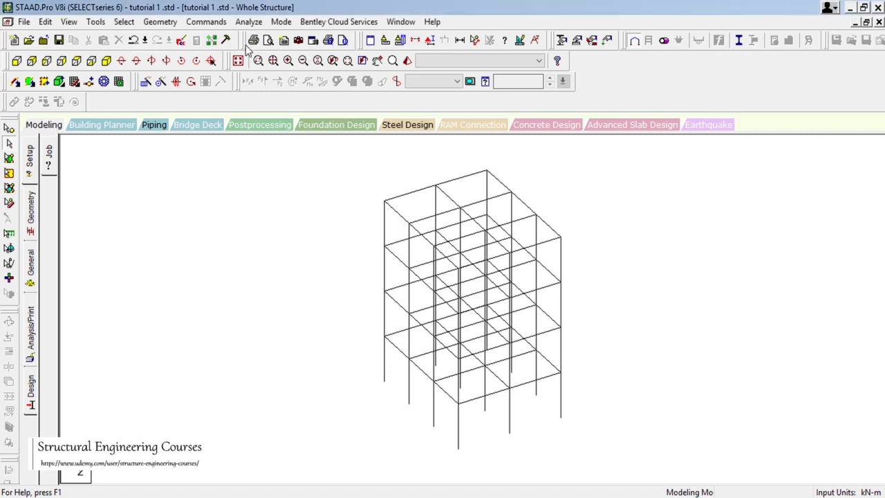
Export the picture of the whole structure as a Jpeg File (*.jpg) into the STAAD folder.
left_click(314, 41)
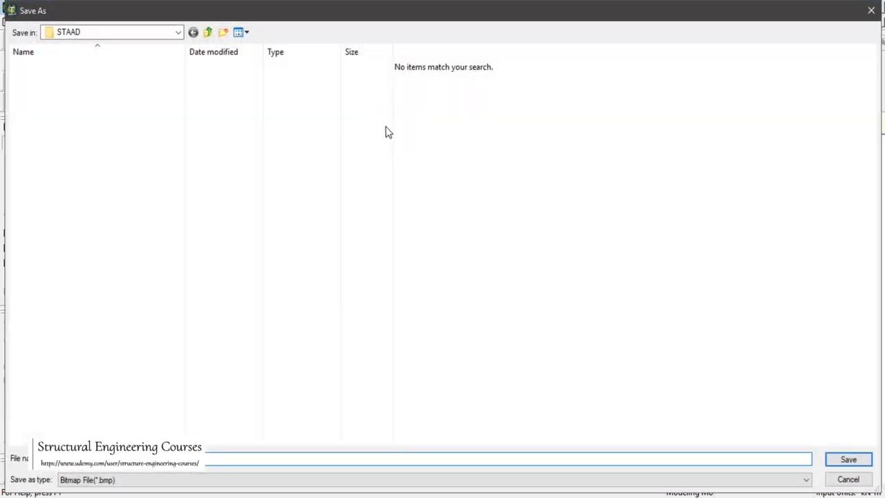
left_click(346, 484)
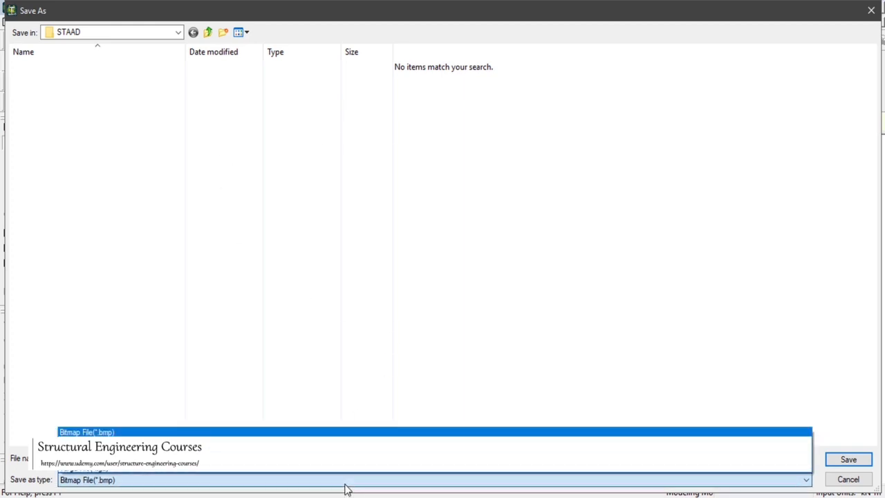
left_click(346, 484)
left_click(334, 482)
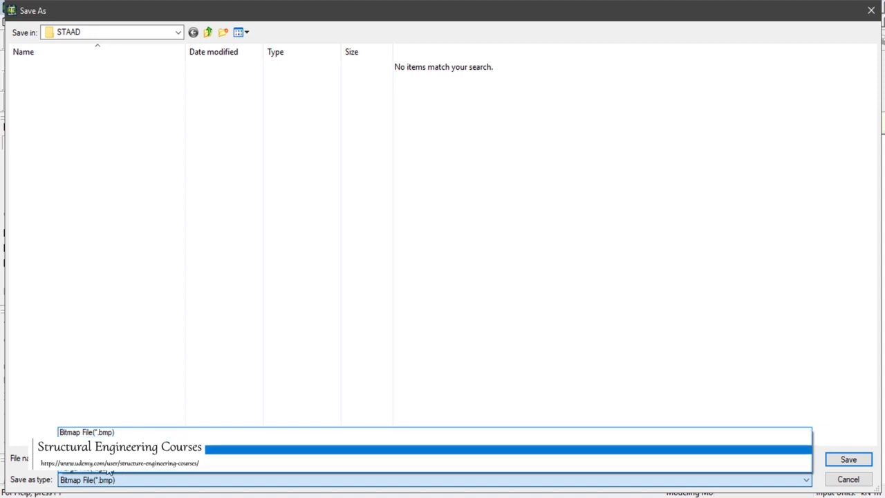
left_click(189, 441)
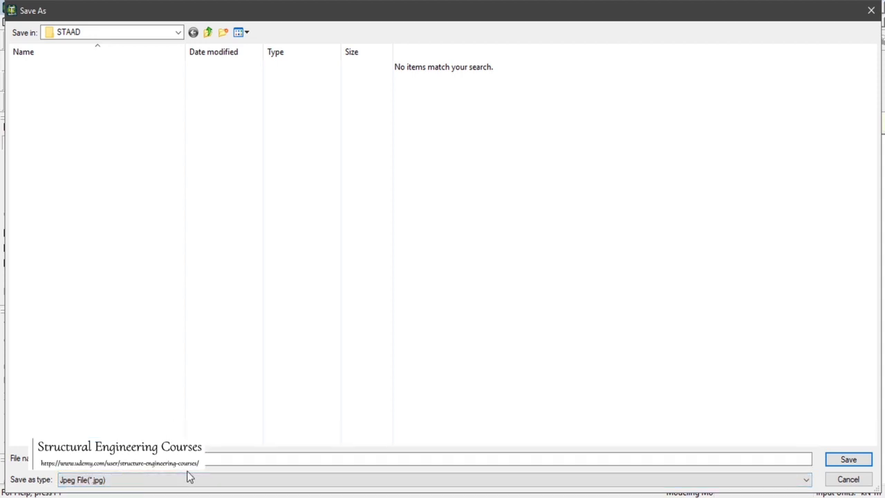
left_click(117, 459)
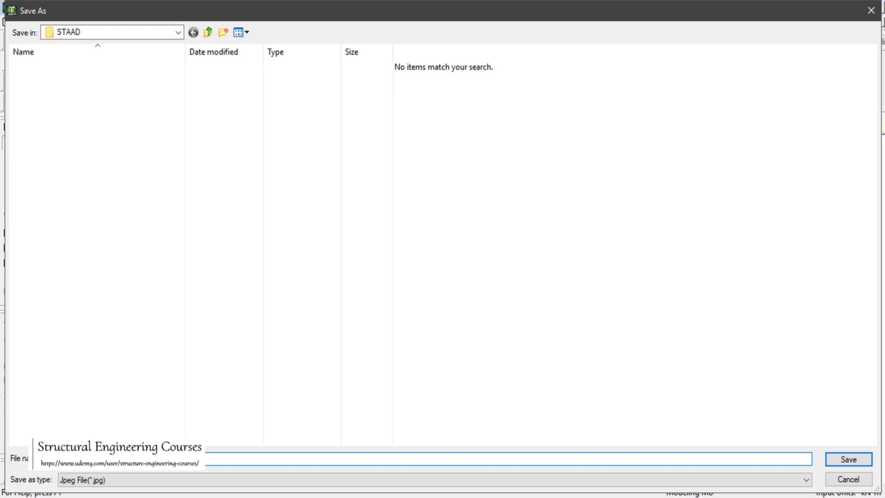
left_click(848, 460)
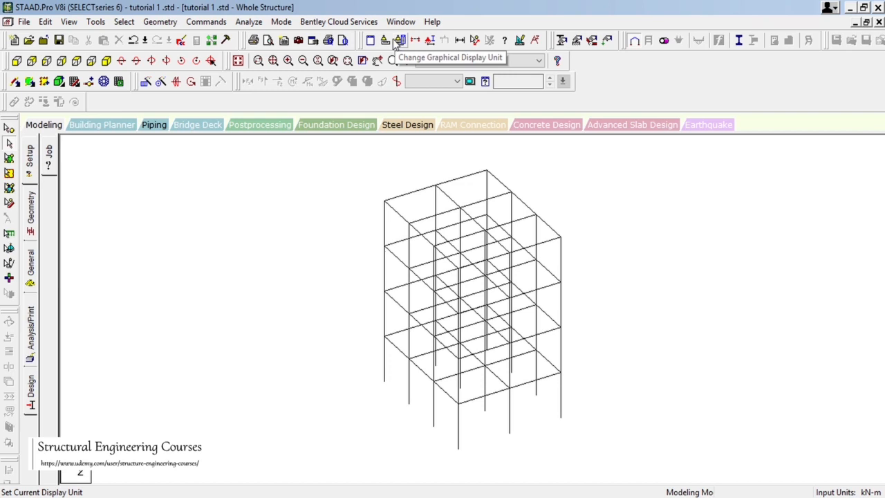
Display the Nodes table, examine the X, Y and Z coordinates of the frame's nodes, and close the table.
left_click(373, 41)
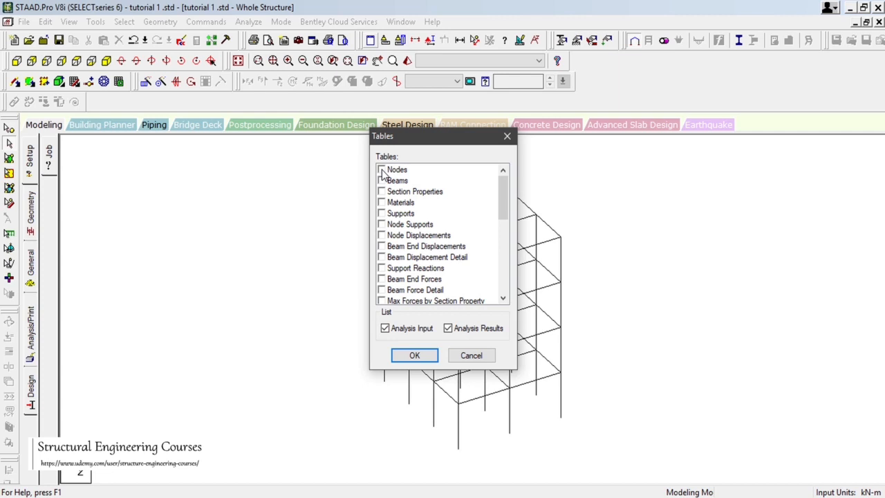
left_click(382, 170)
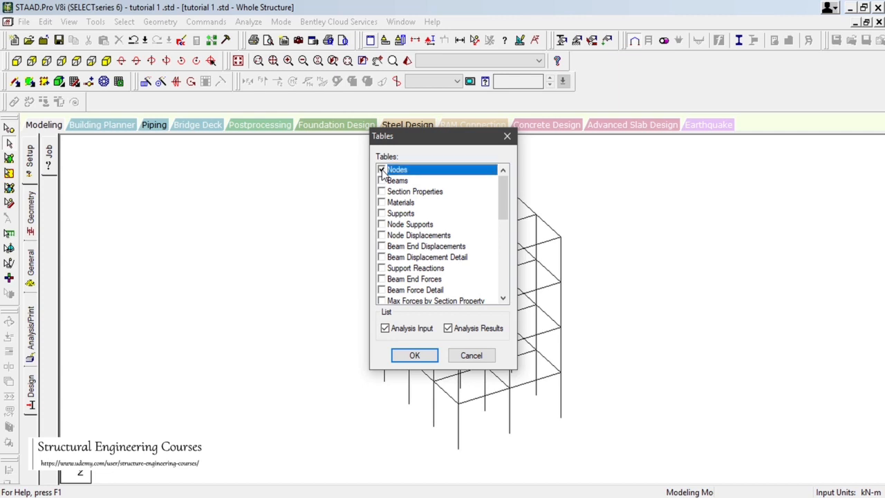
left_click(417, 357)
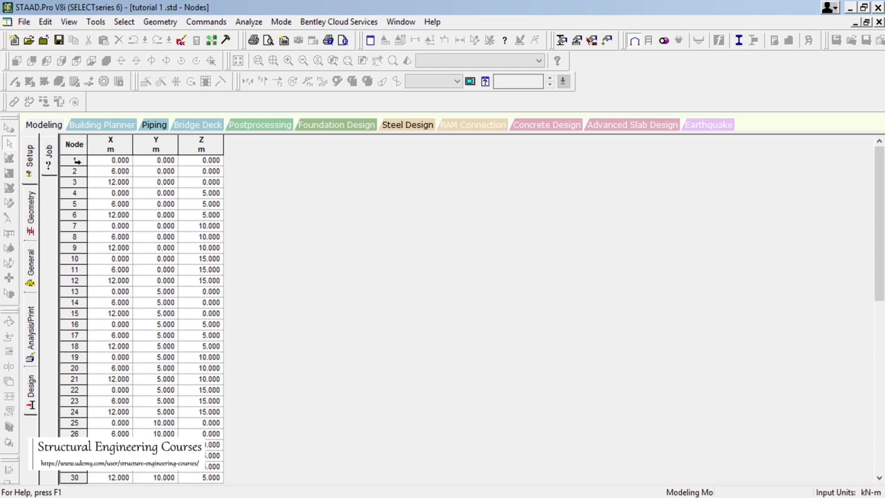
left_click(75, 159)
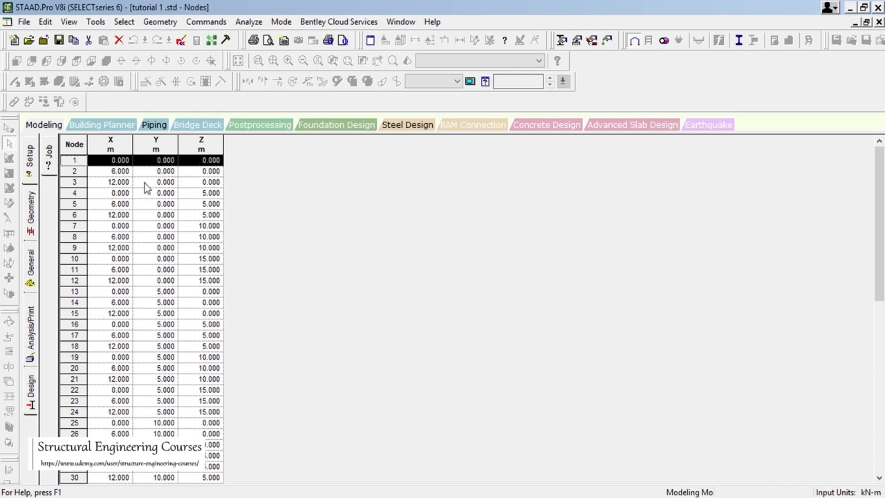
left_click(83, 171)
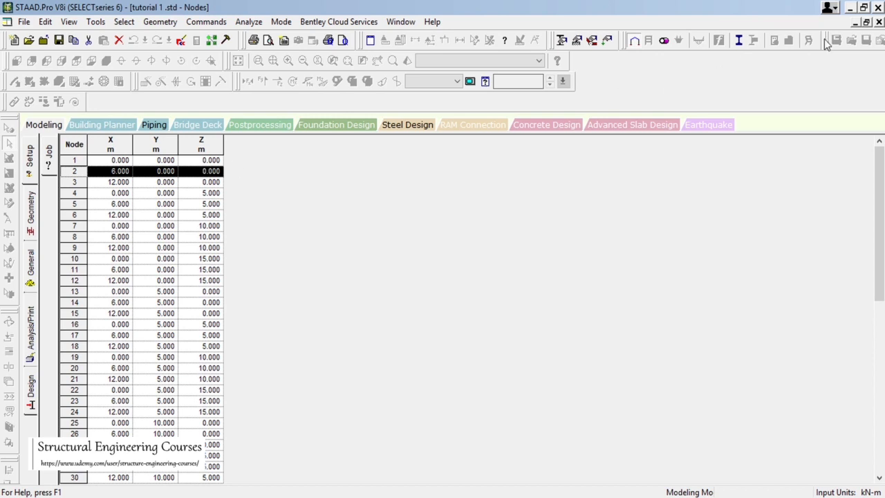
left_click_drag(879, 220, 879, 389)
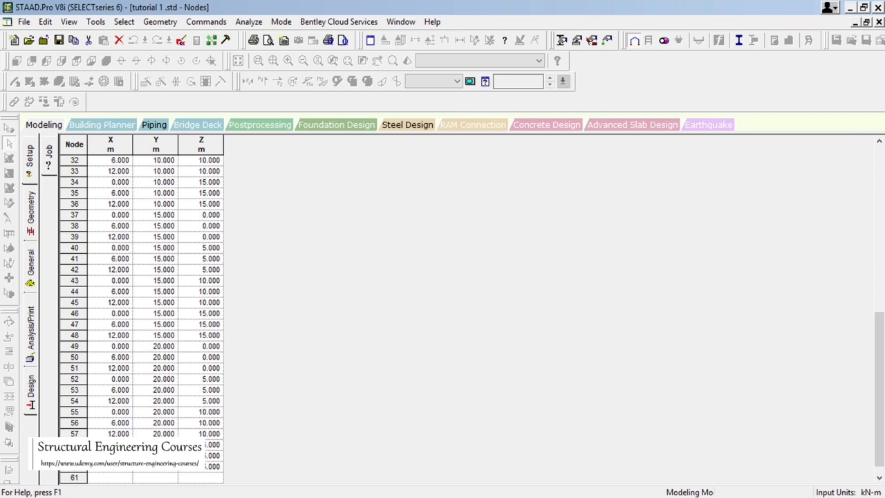
left_click(114, 270)
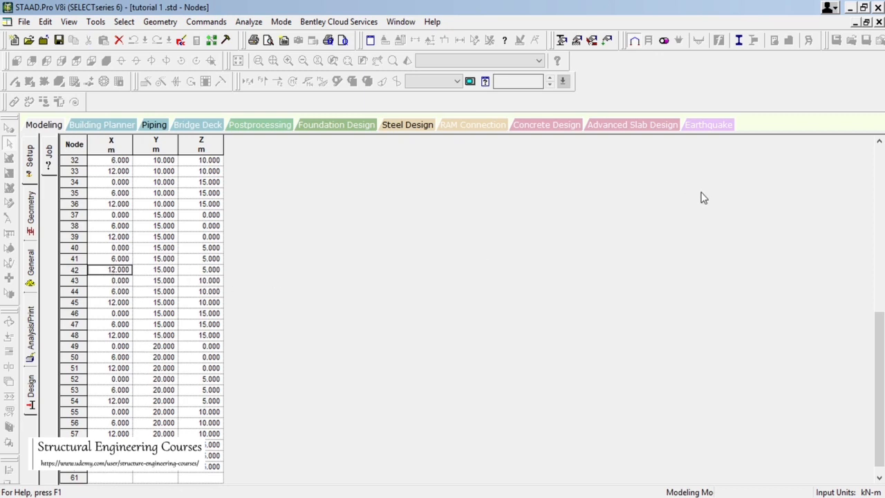
left_click(879, 22)
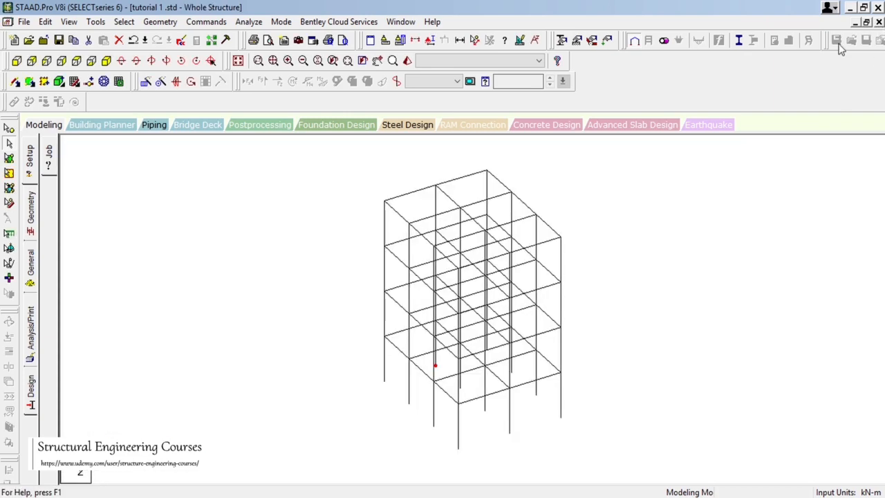
Review the list of available input and result tables, and dismiss it without selecting any.
left_click(371, 40)
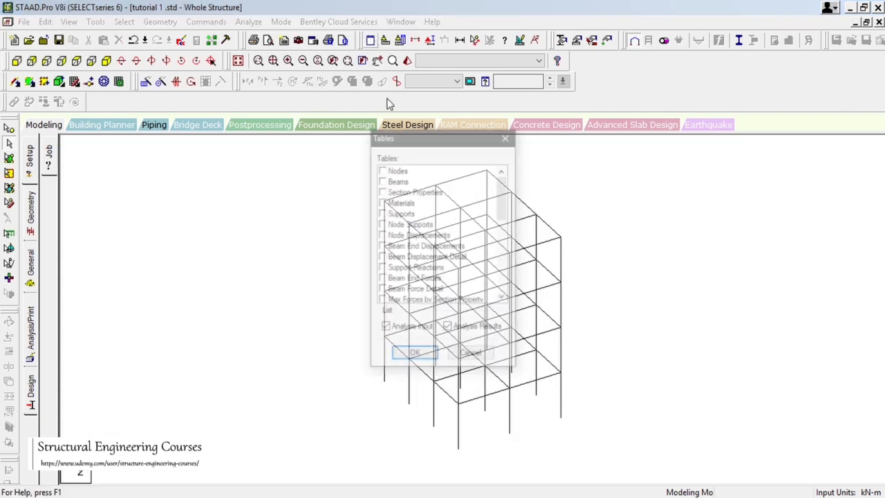
mouse_move(504, 200)
left_mouse_down()
mouse_move(510, 285)
mouse_move(505, 190)
left_mouse_up()
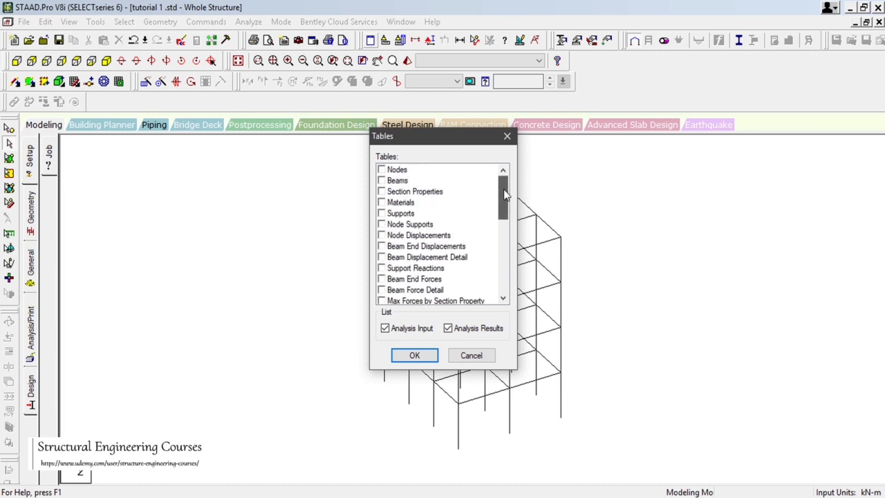
left_click(473, 355)
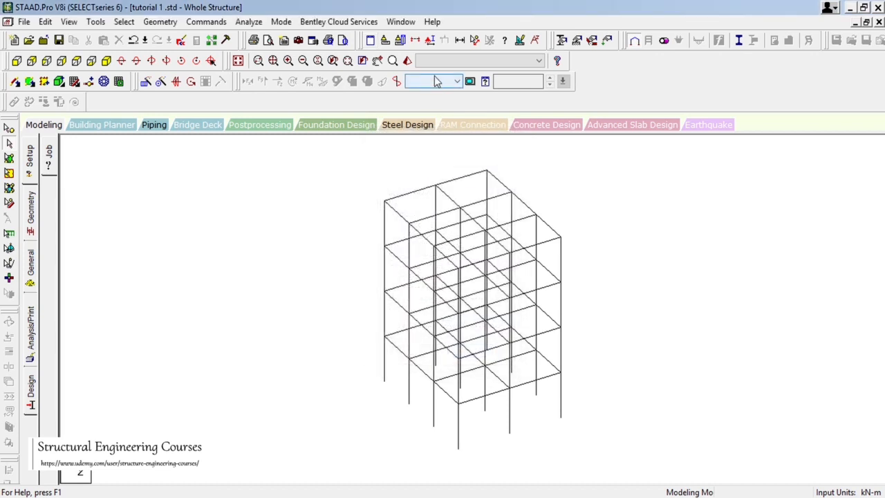
Set the input units to Foot and KiloPound, and temporarily dimension the distance between the right-hand corner column base and its neighbouring front base.
left_click(385, 41)
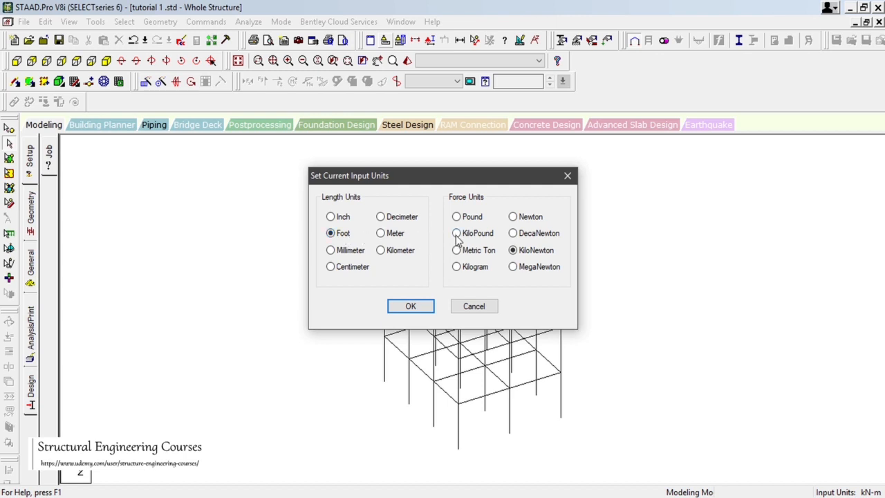
left_click(411, 307)
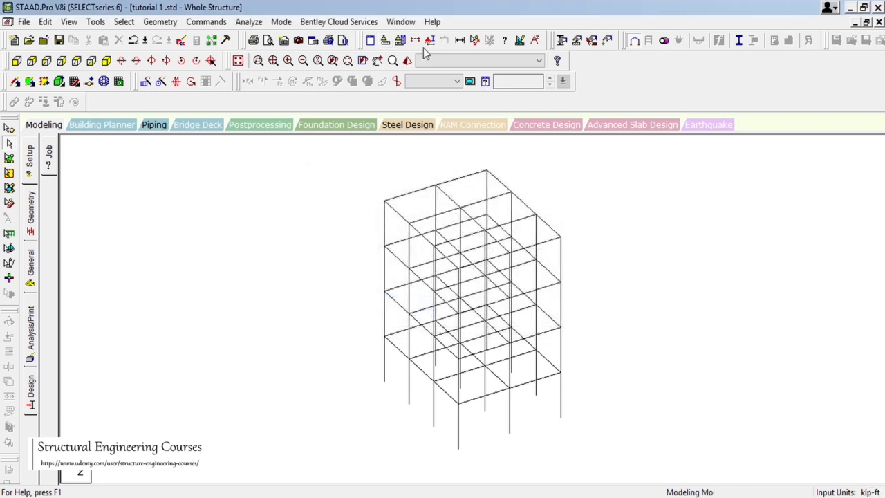
left_click(477, 40)
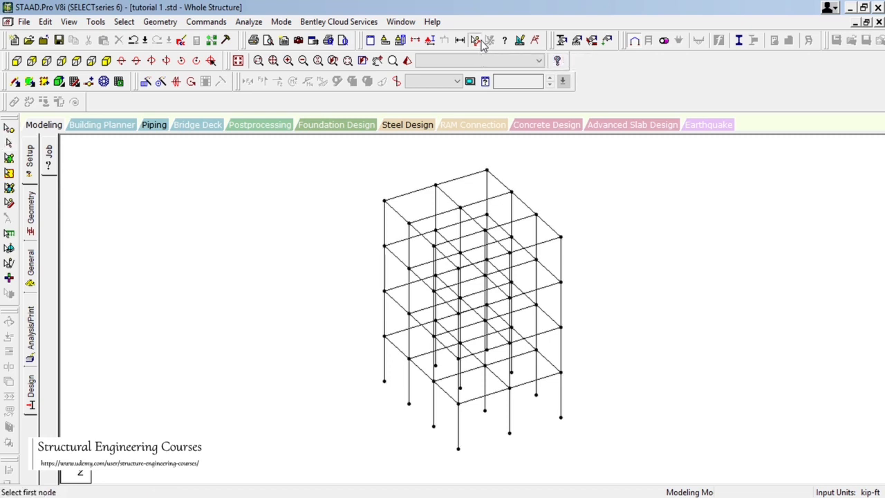
left_click(510, 436)
left_click(560, 420)
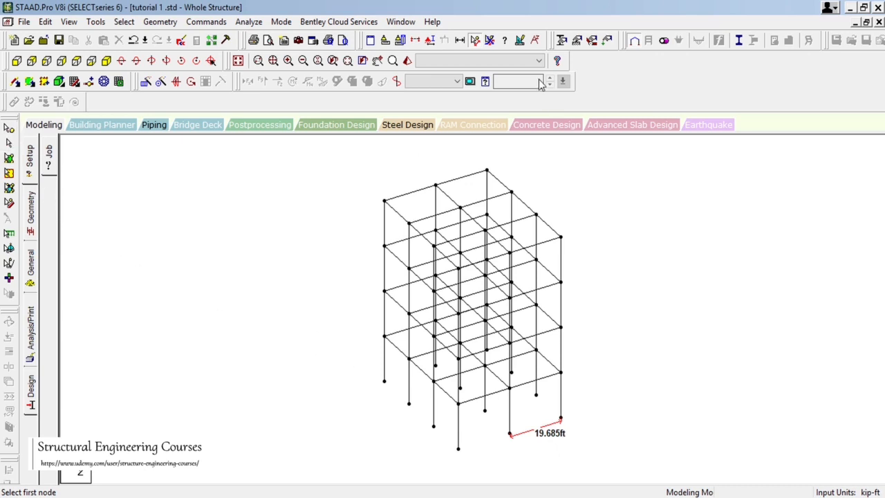
left_click(490, 41)
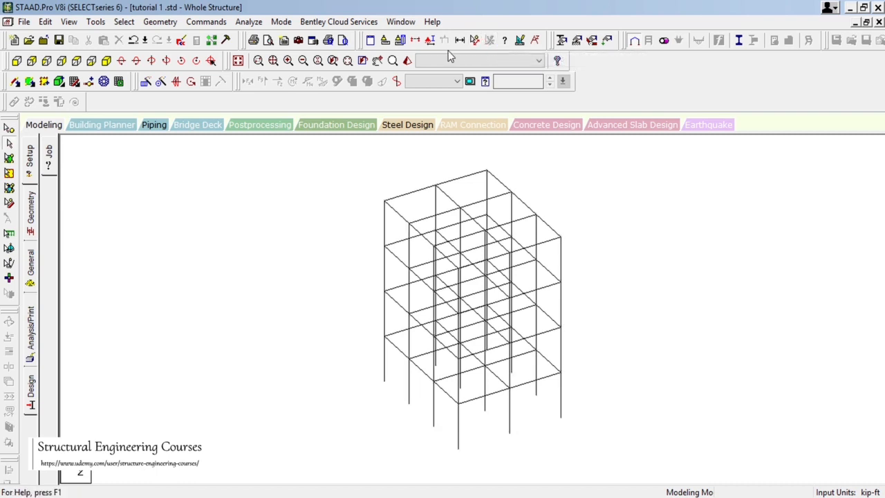
Set the current input units to Meter for length and KiloNewton for force.
left_click(385, 42)
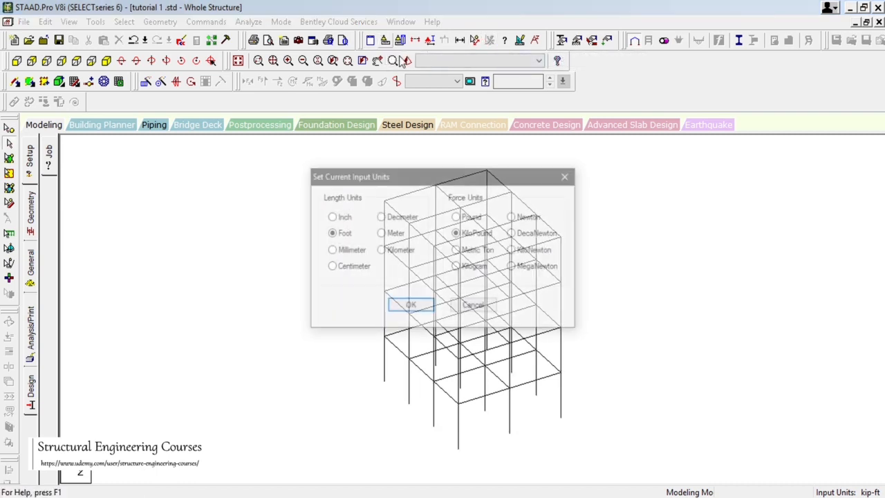
left_click(382, 233)
left_click(532, 251)
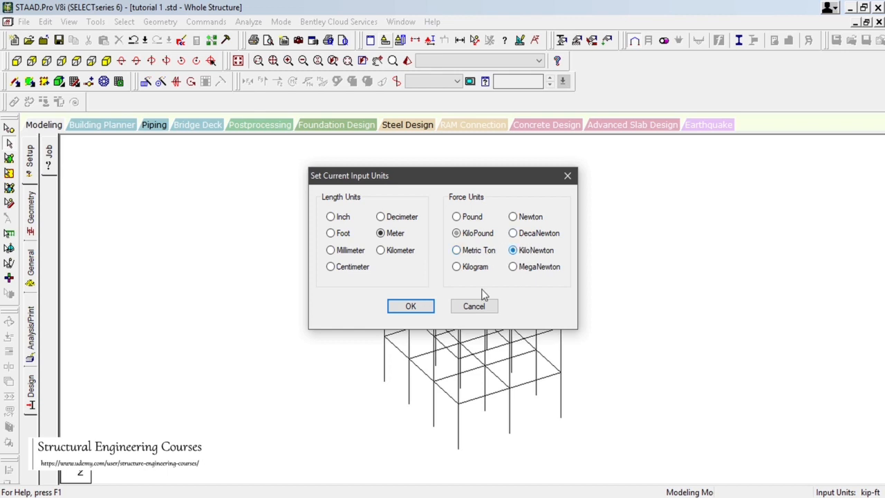
left_click(411, 306)
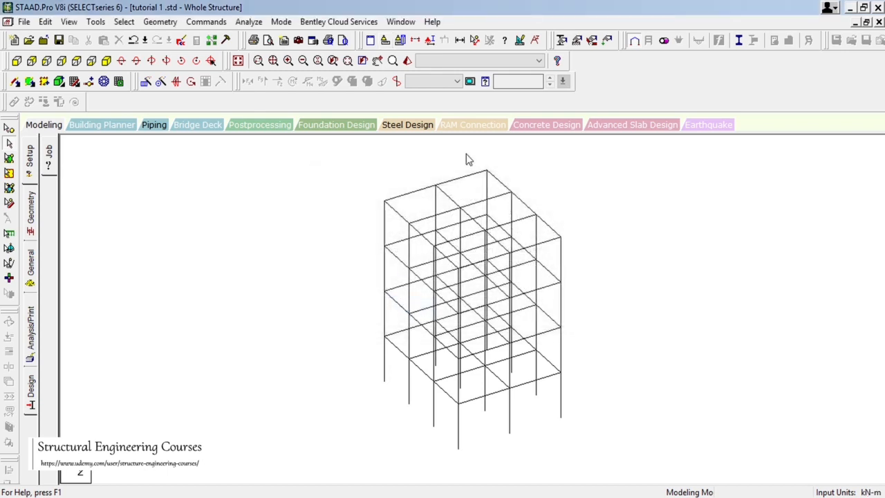
Measure the node-to-node distance between the right-hand corner column base and the adjacent front column base.
left_click(482, 43)
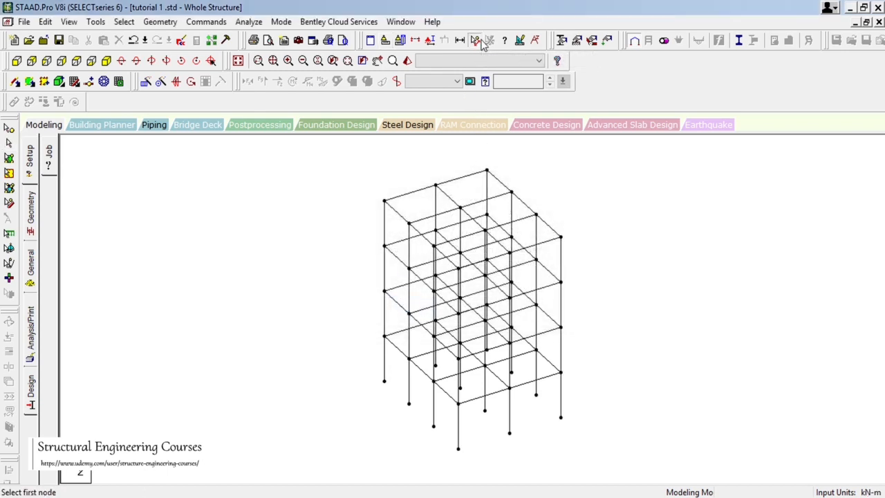
left_click(509, 433)
left_click(560, 420)
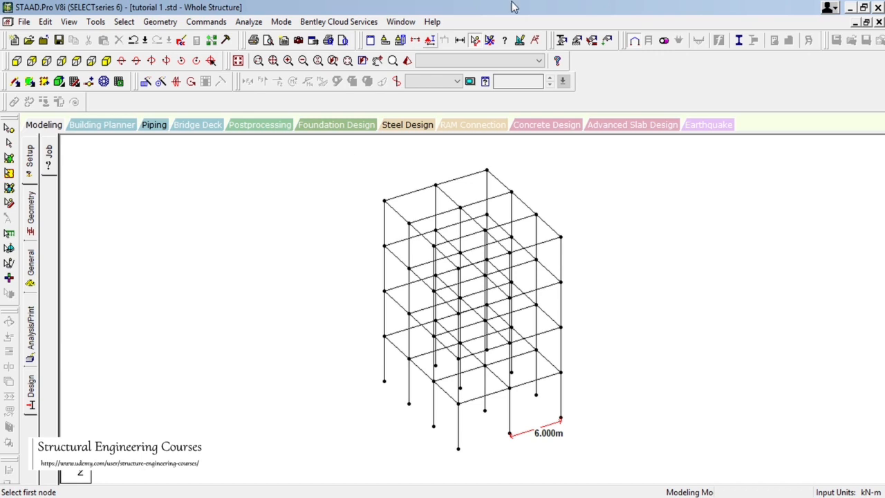
Set the length unit to Millimeter, and replace the dimension between the two right-hand front column bases with a fresh one.
left_click(396, 43)
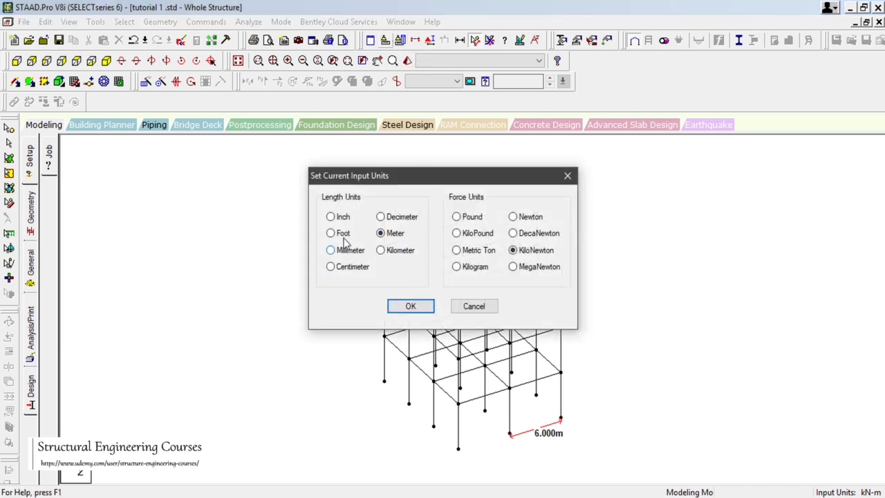
left_click(349, 253)
left_click(410, 307)
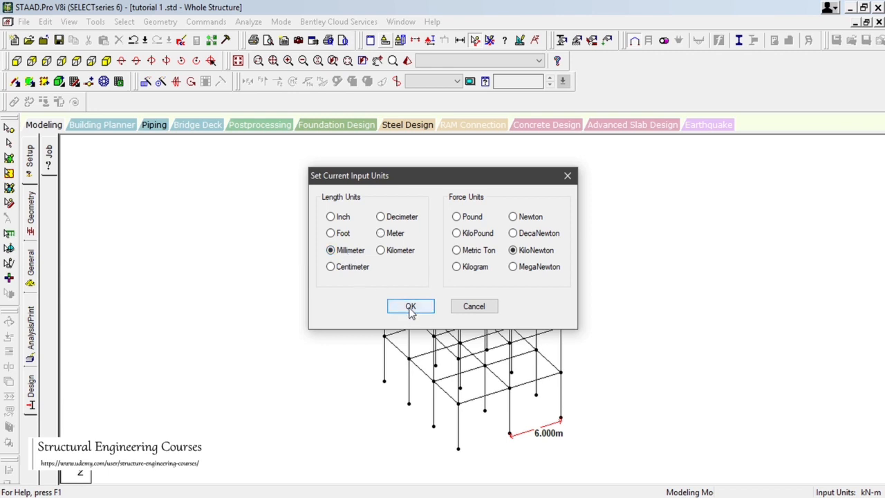
left_click(493, 41)
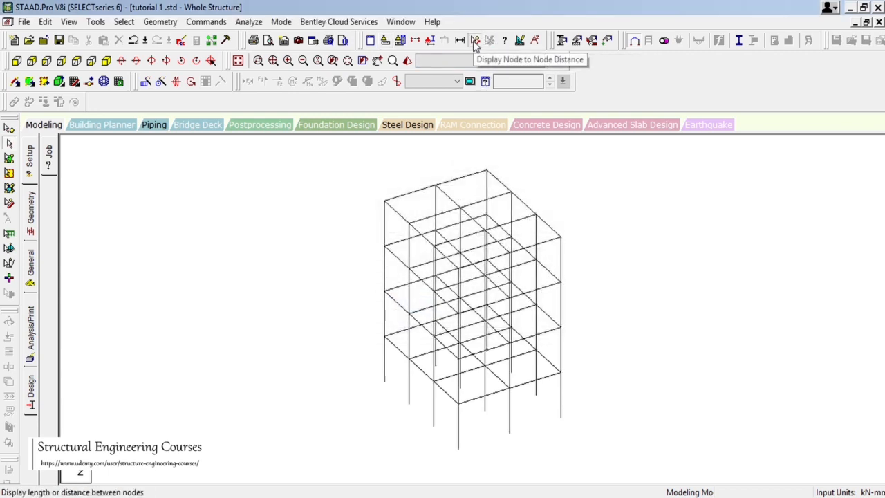
left_click(475, 41)
left_click(511, 434)
left_click(561, 418)
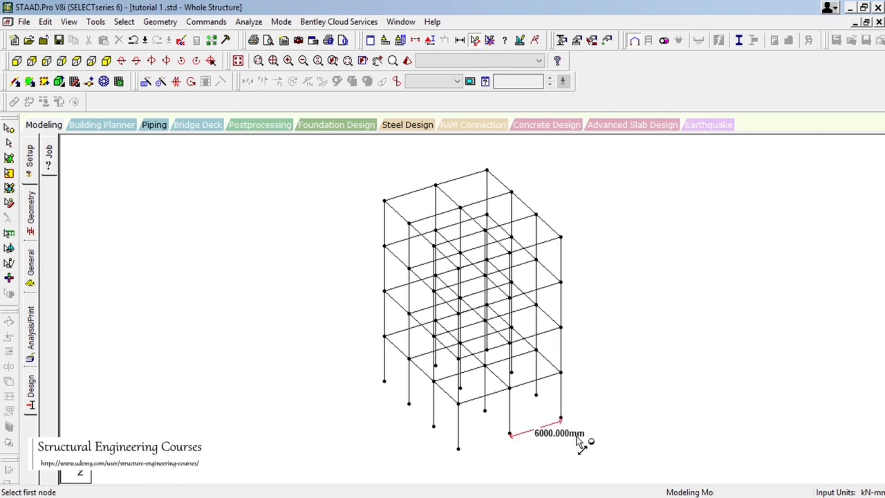
Set the length unit to Meter with KiloNewton as force unit, and remove the node-to-node dimension from the frame.
left_click(385, 40)
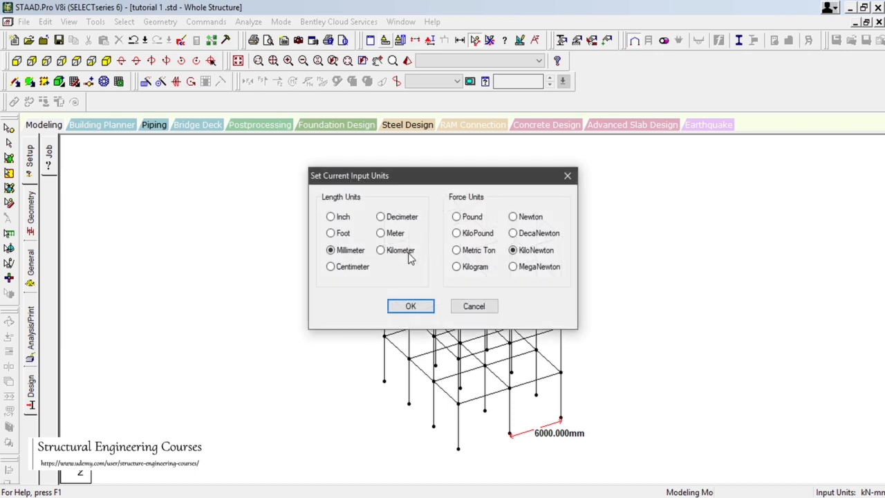
left_click(398, 236)
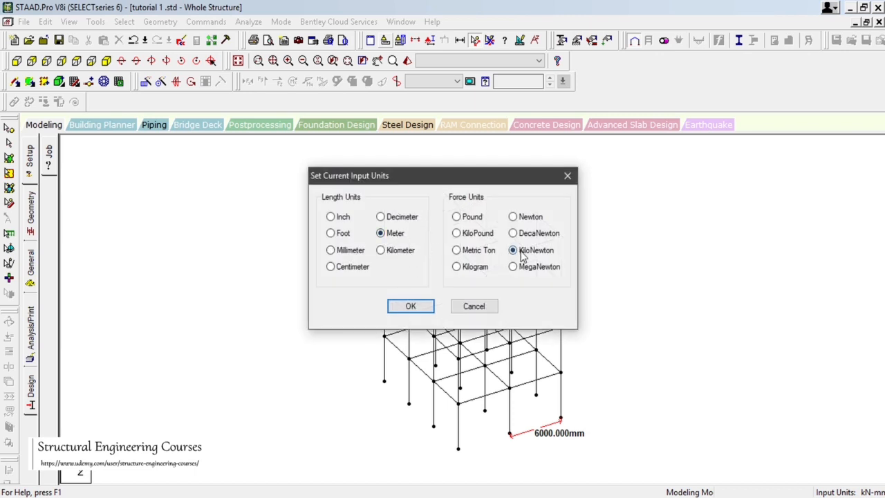
left_click(415, 309)
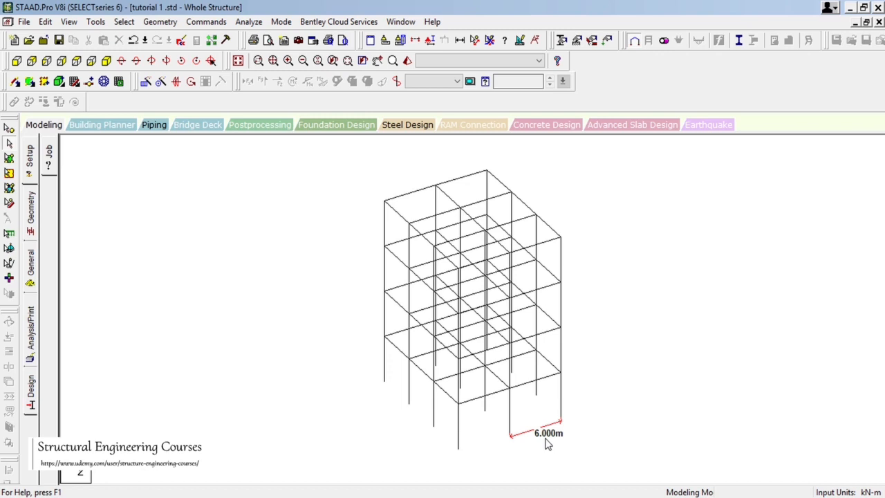
left_click(491, 42)
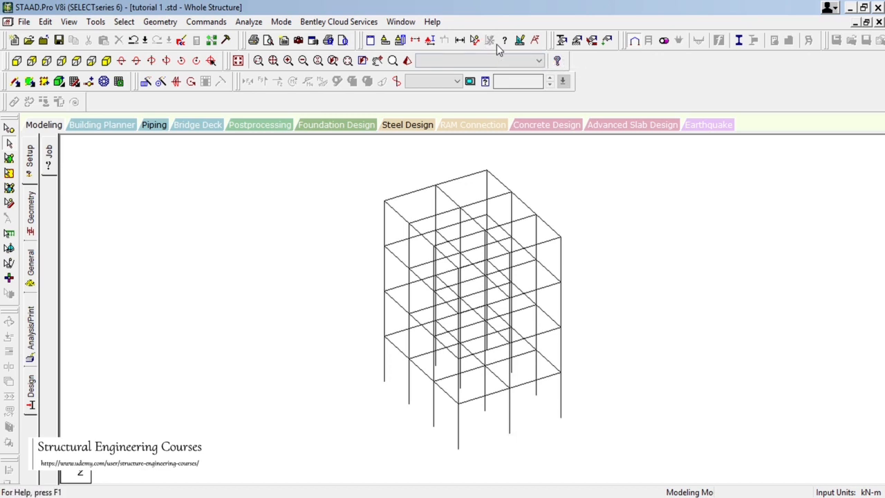
Display the member dimensions across the whole frame view, and remove them again.
left_click(459, 40)
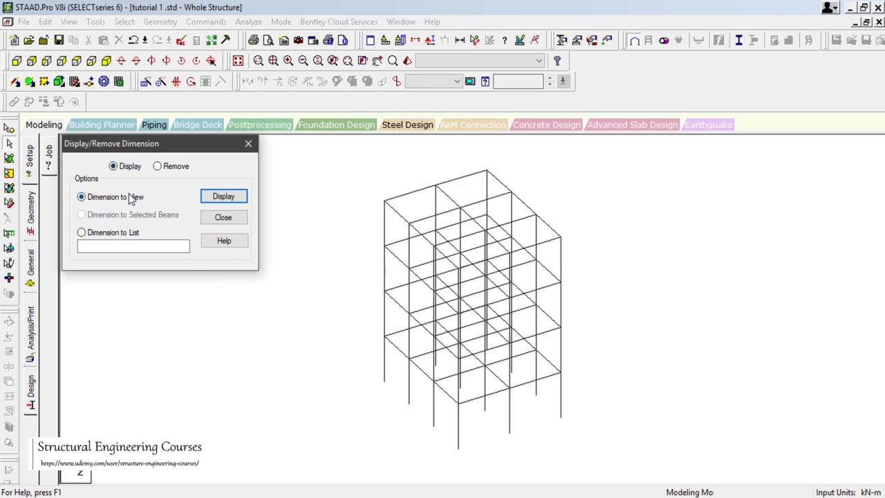
left_click(219, 199)
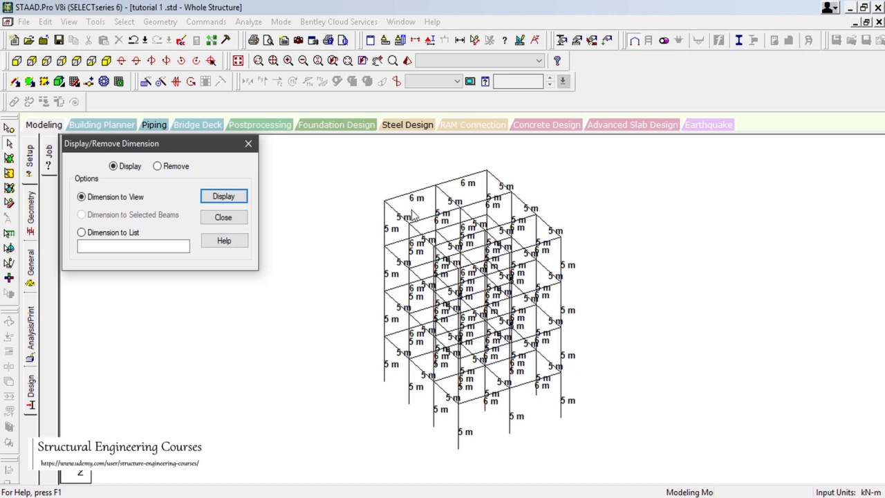
left_click(176, 167)
left_click(222, 197)
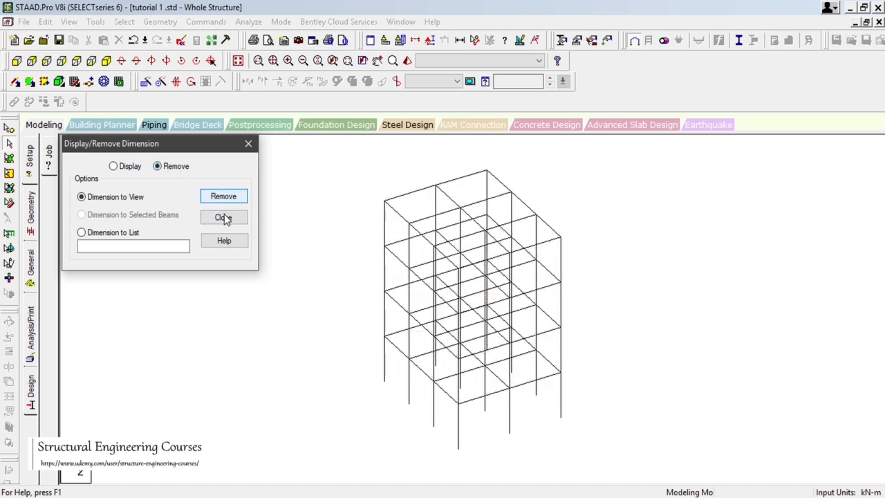
left_click(222, 218)
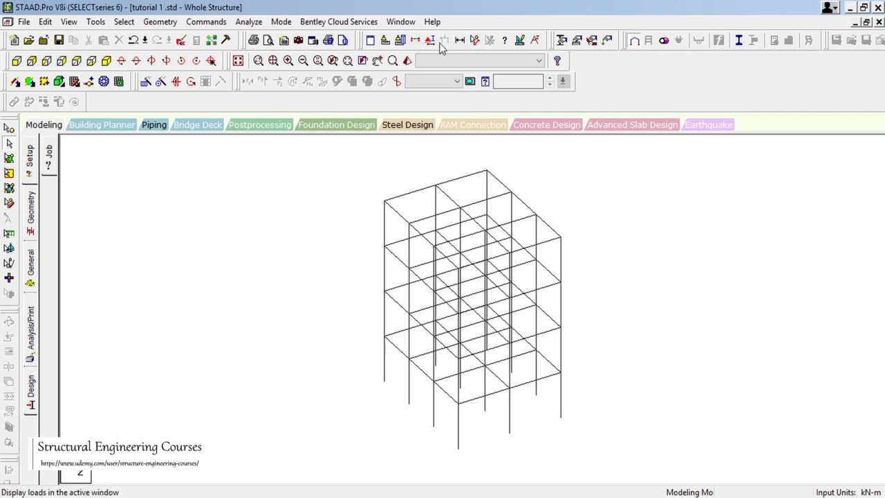
Examine the node, beam, plate and solid label settings and the structure units in the display options.
left_click(402, 42)
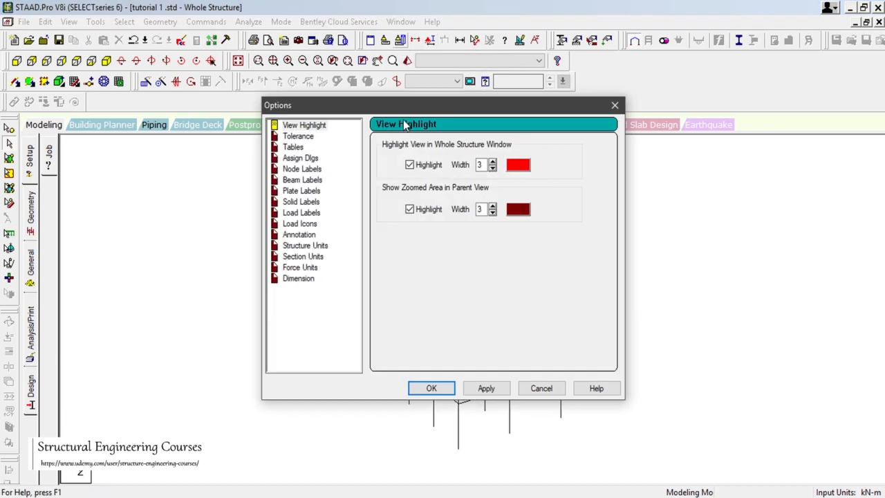
left_click_drag(389, 110, 158, 54)
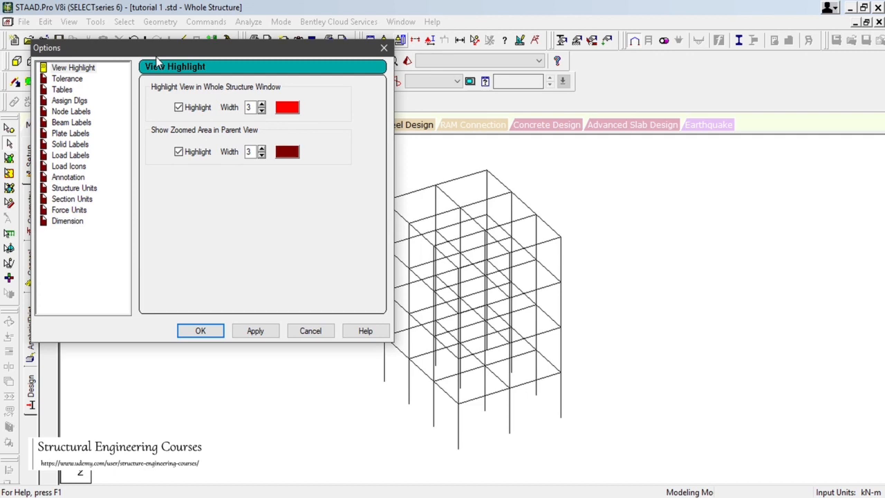
left_click(71, 101)
left_click(72, 112)
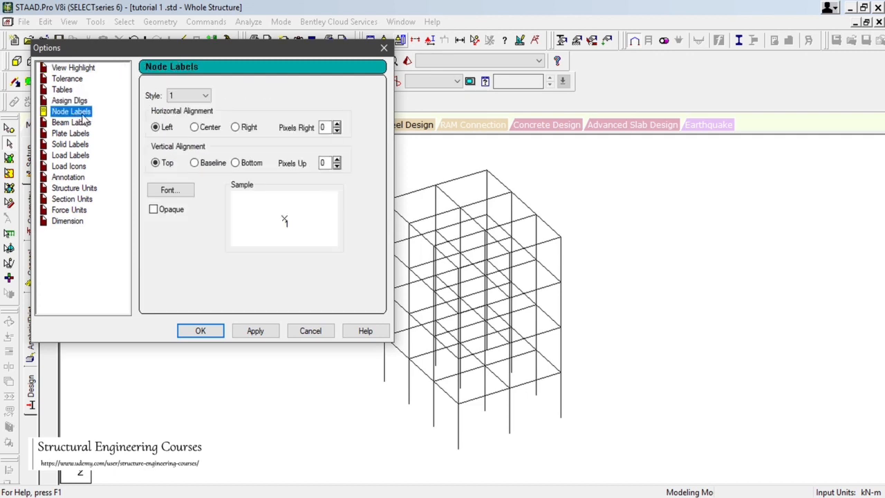
left_click(75, 124)
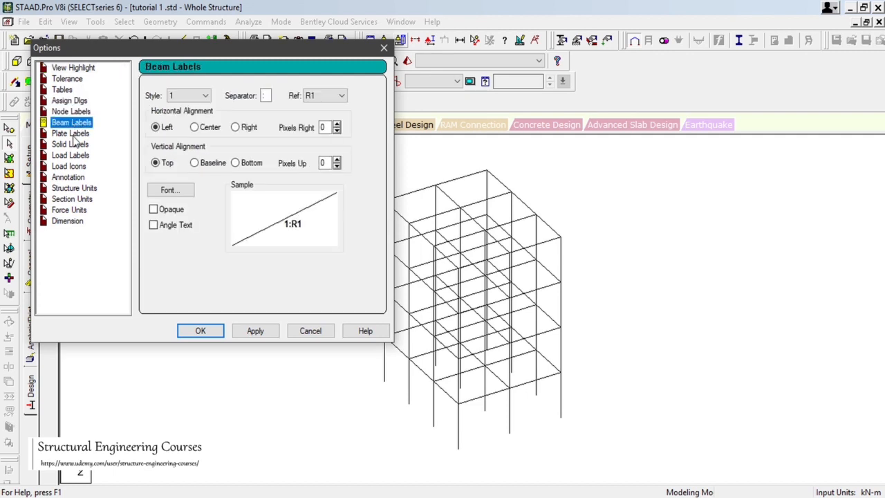
left_click(74, 134)
left_click(73, 146)
left_click(76, 189)
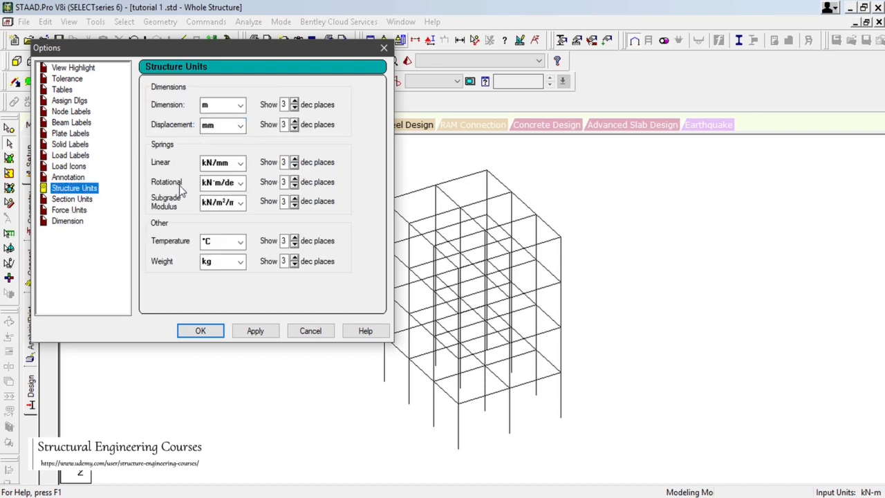
Try inches with 2 decimal places as the displacement unit, view the force units, and discard the option changes.
left_click(240, 125)
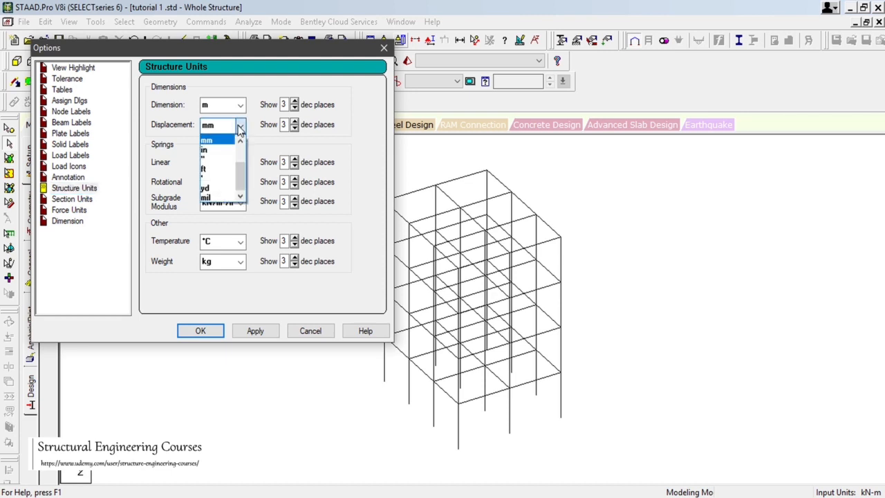
left_click(220, 149)
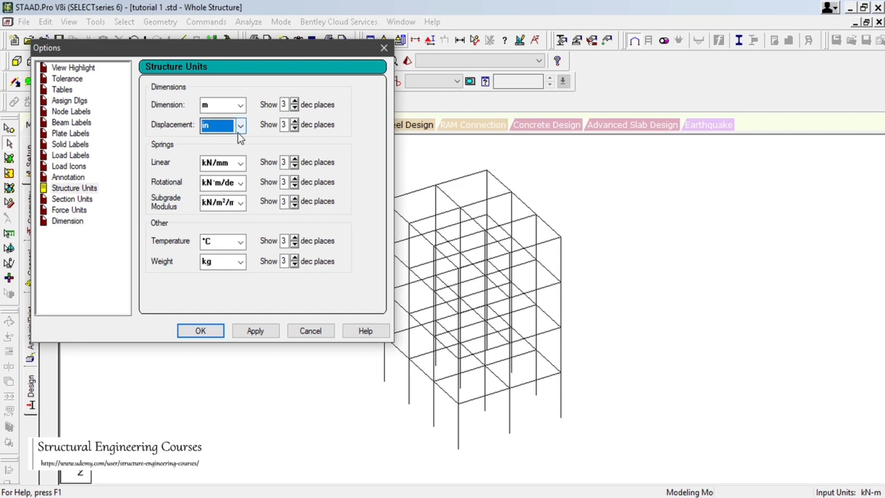
left_click(295, 121)
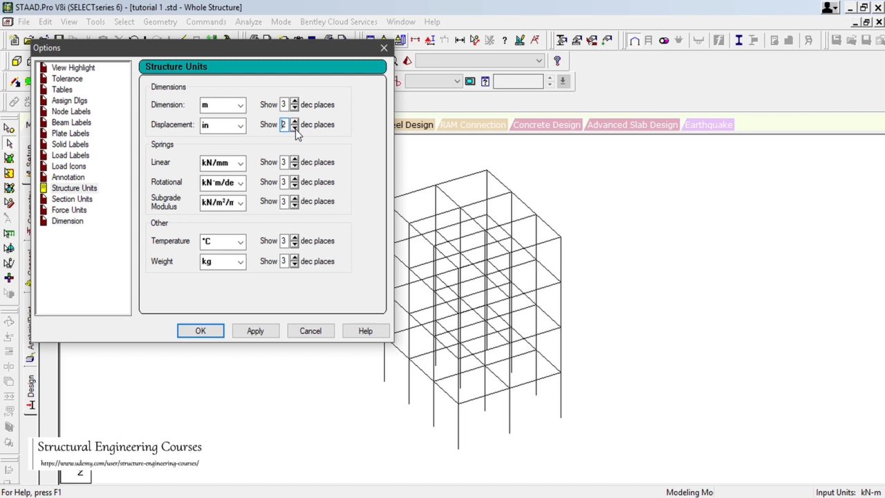
left_click(69, 210)
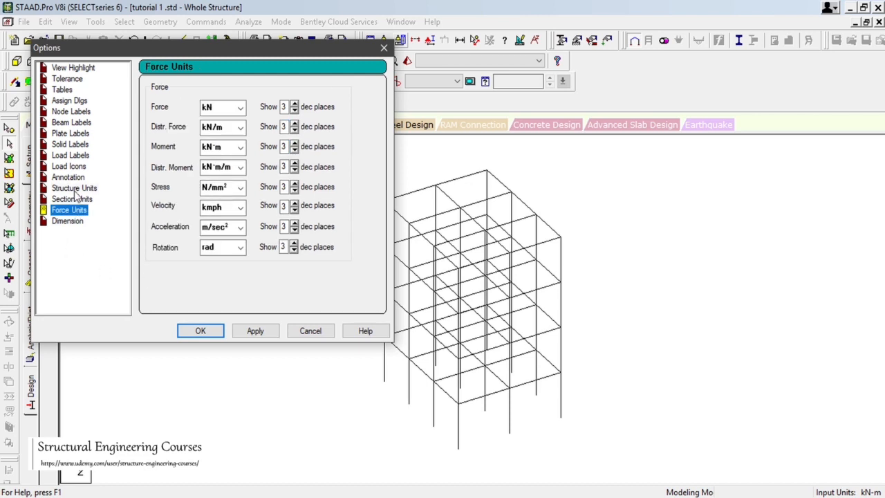
left_click(310, 331)
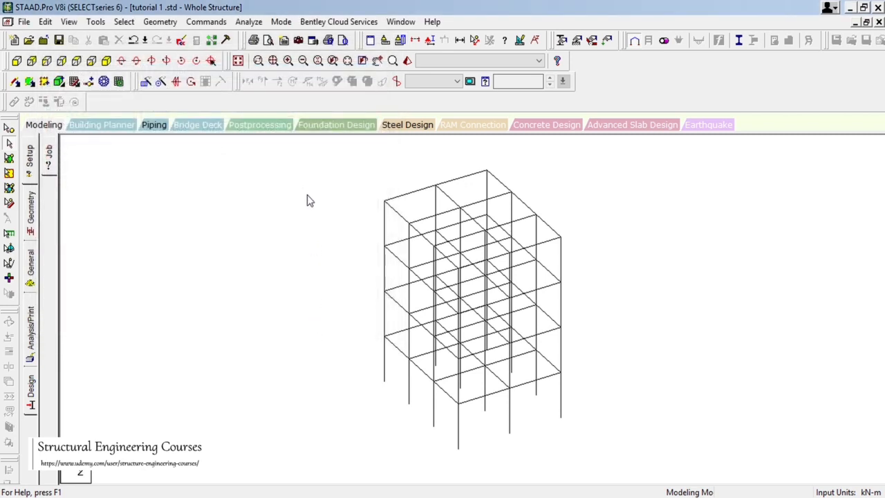
Examine the scales, force limits, loads and results, structure and label settings for the diagrams.
left_click(518, 42)
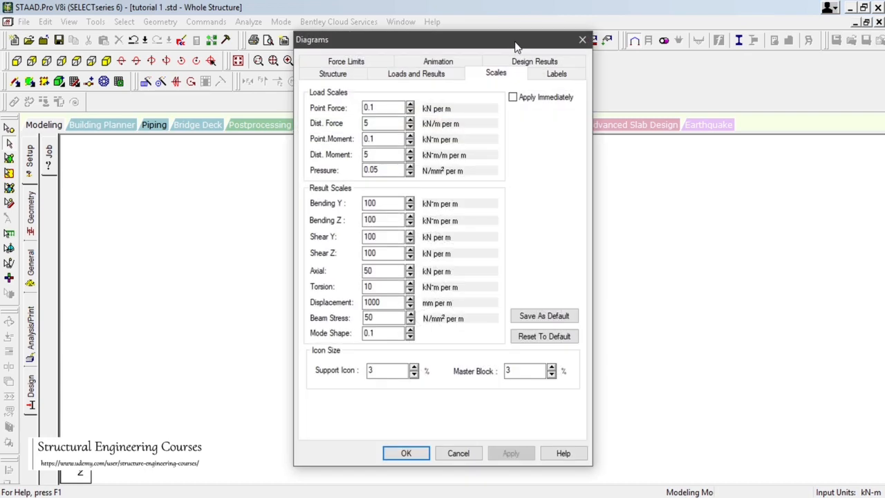
left_click_drag(465, 43, 722, 45)
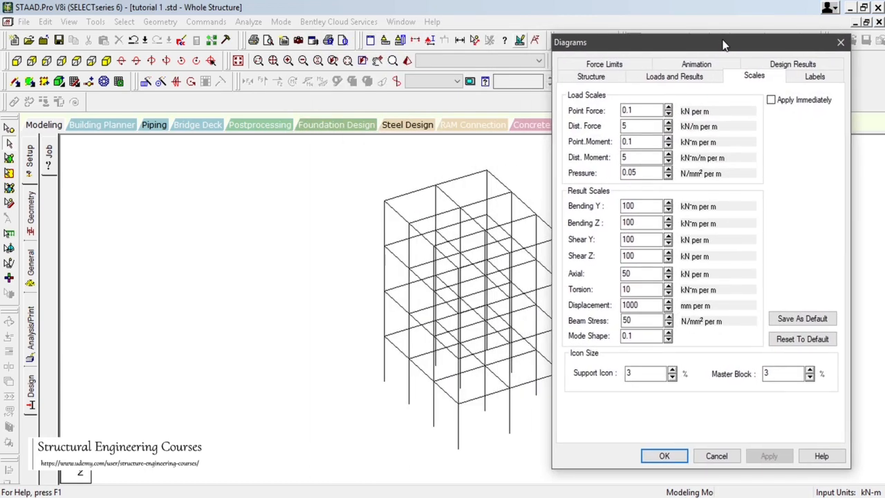
left_click(606, 64)
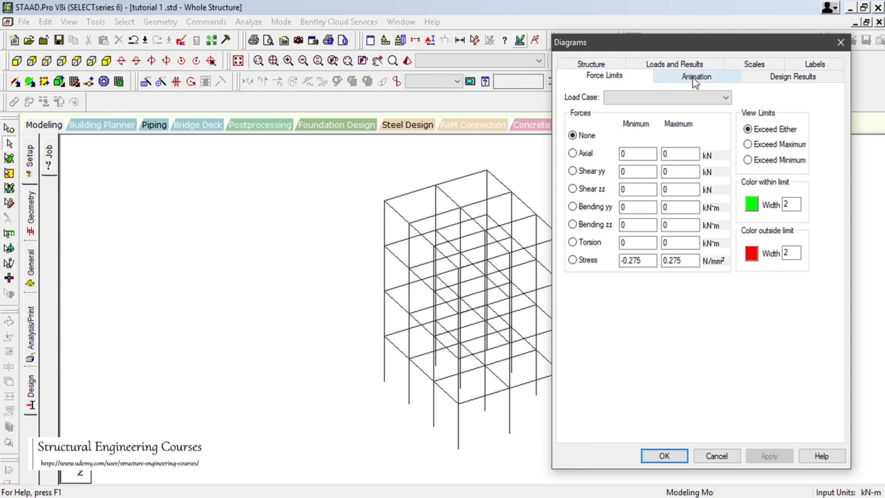
left_click(821, 65)
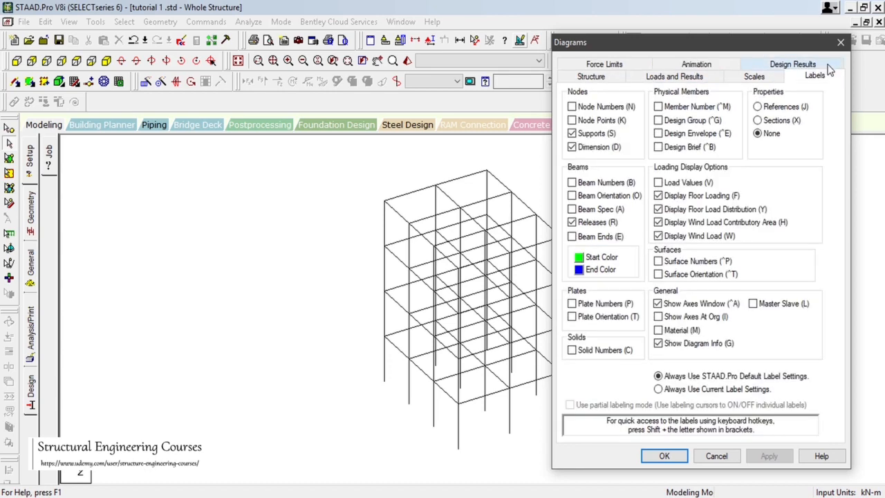
left_click(755, 79)
left_click(684, 78)
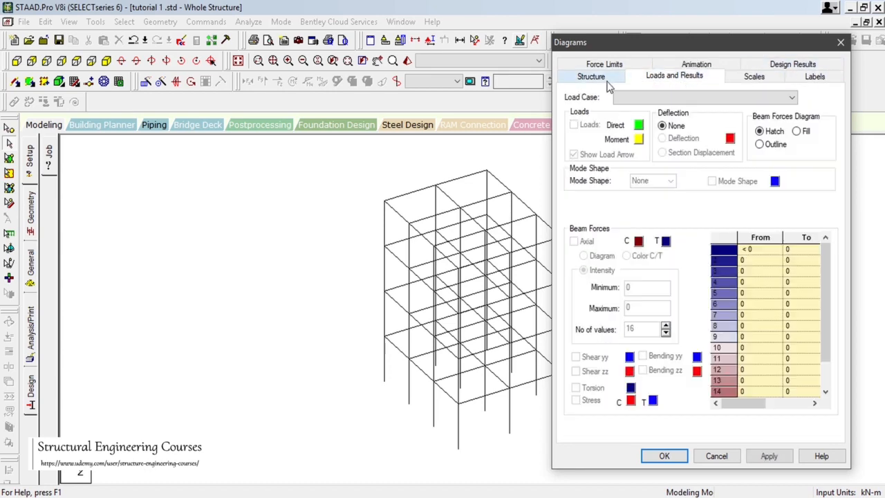
left_click(592, 79)
left_click(822, 81)
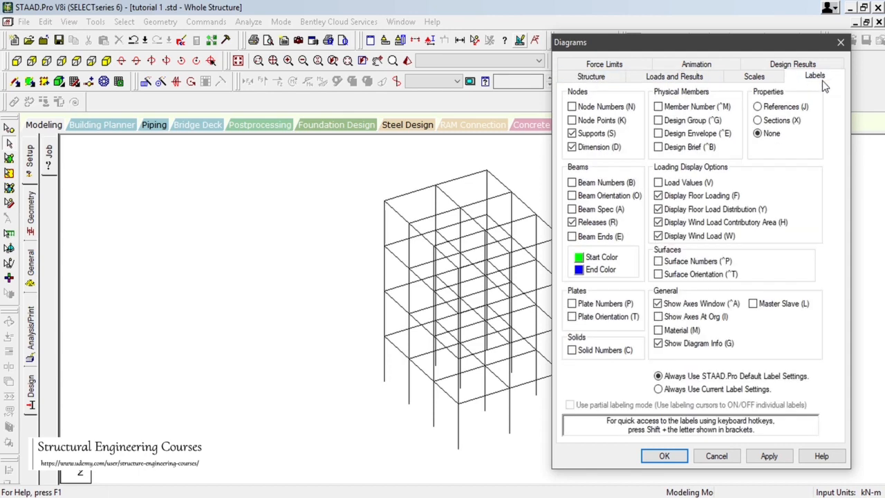
Show the node points on the frame through the diagram label settings, and hide them again.
left_click_drag(702, 43, 736, 43)
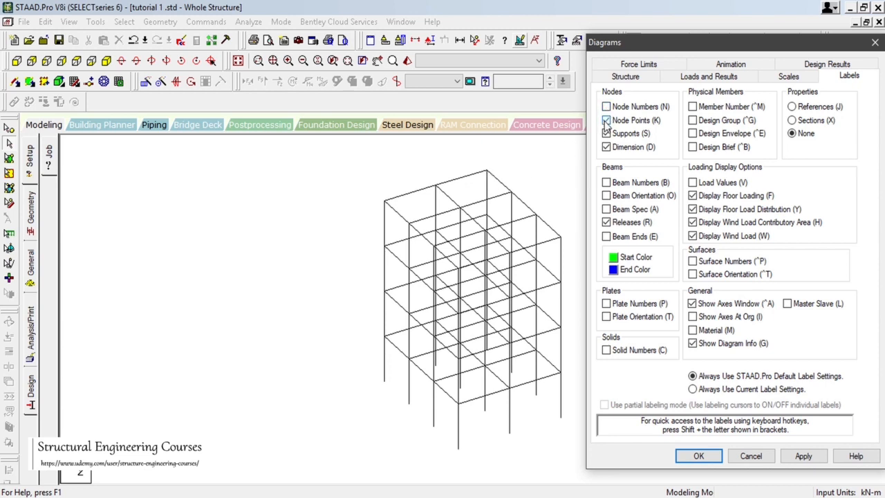
left_click(803, 456)
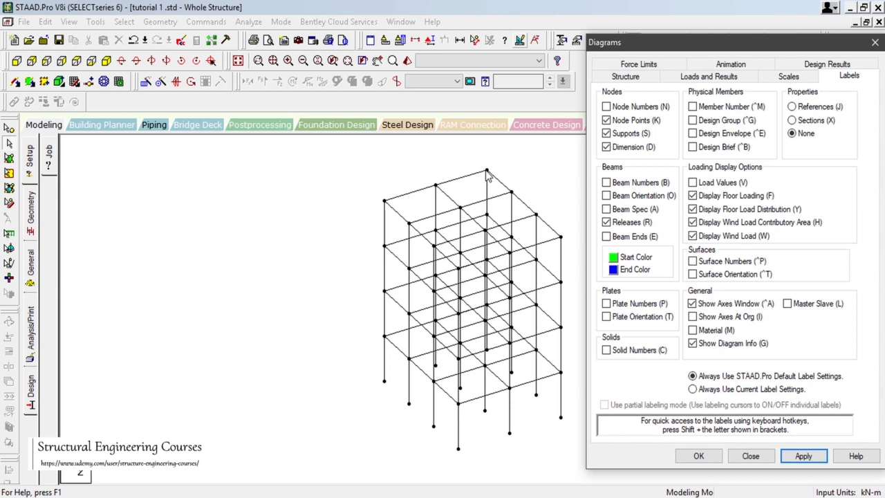
left_click(606, 121)
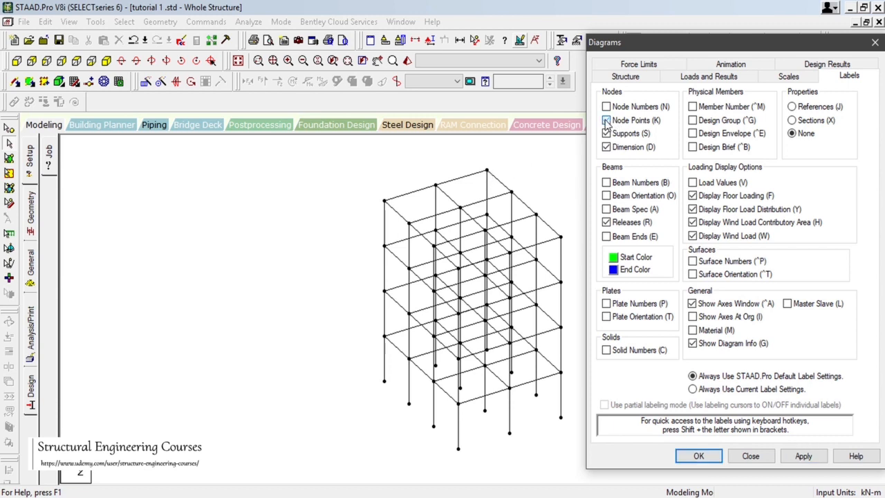
left_click(803, 456)
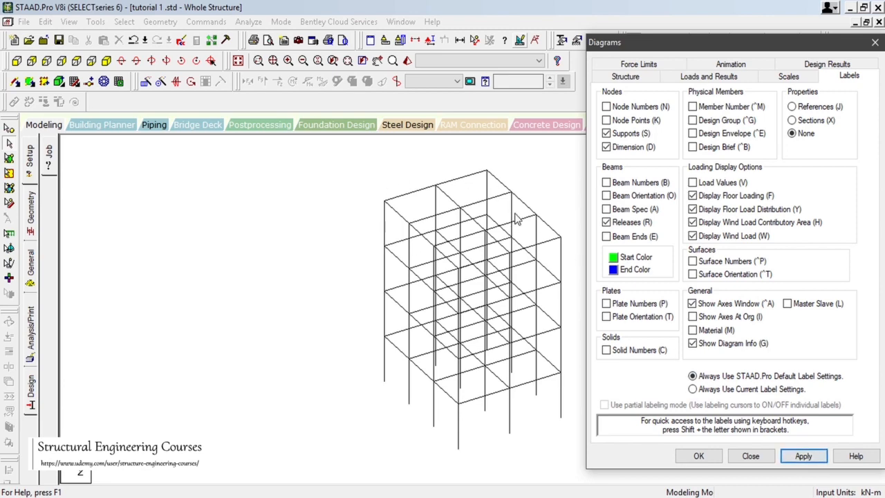
left_click(751, 457)
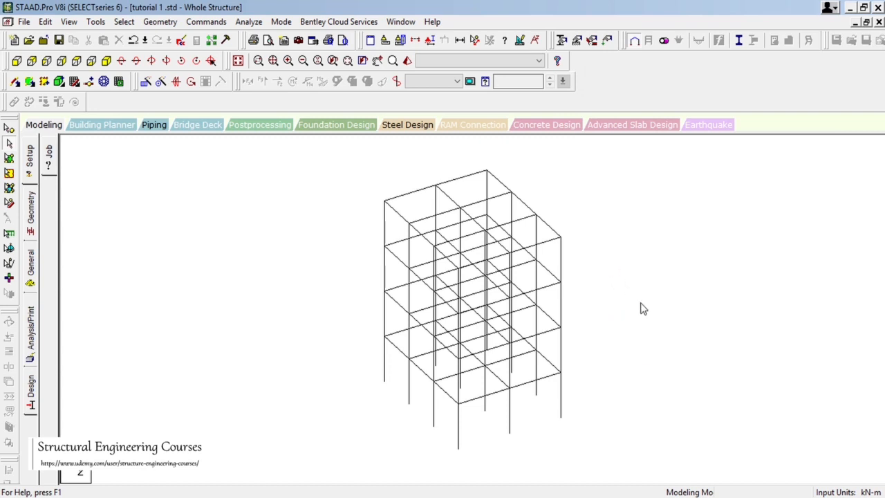
Check the hotkeys in the diagram label settings without changing anything, and turn on the node points with the matching shortcut.
left_click(521, 41)
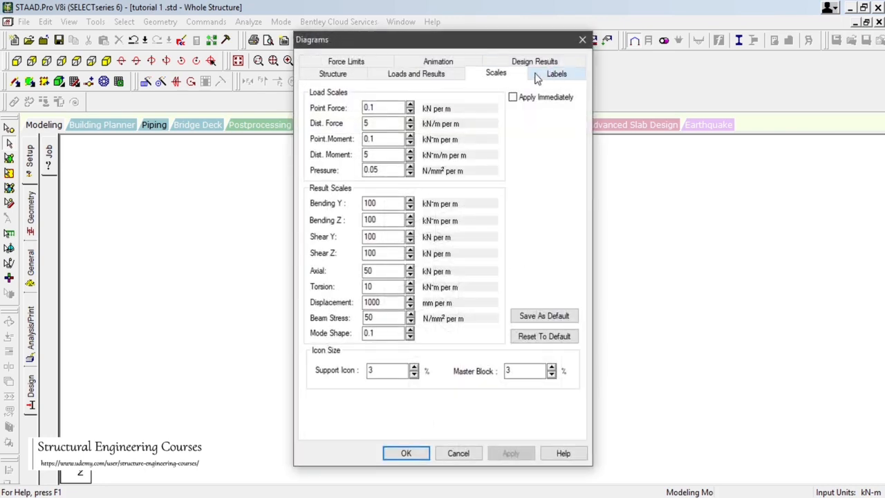
left_click(336, 76)
left_click(406, 78)
left_click(495, 78)
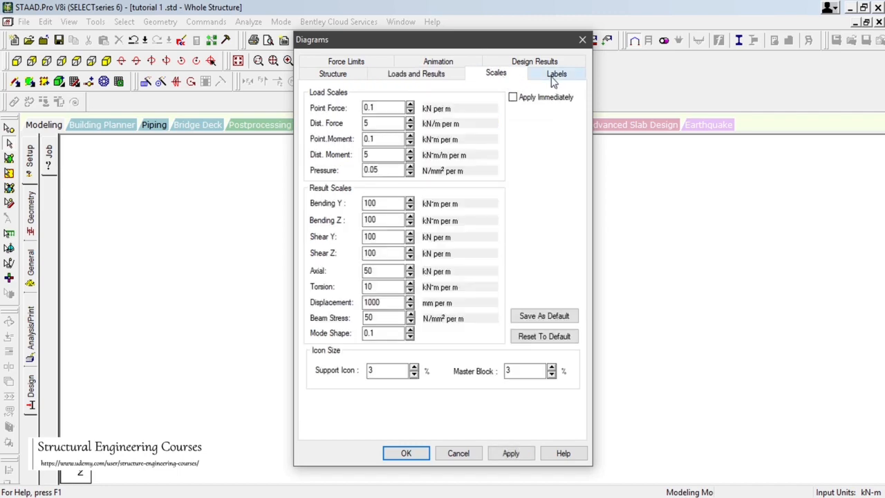
left_click(556, 75)
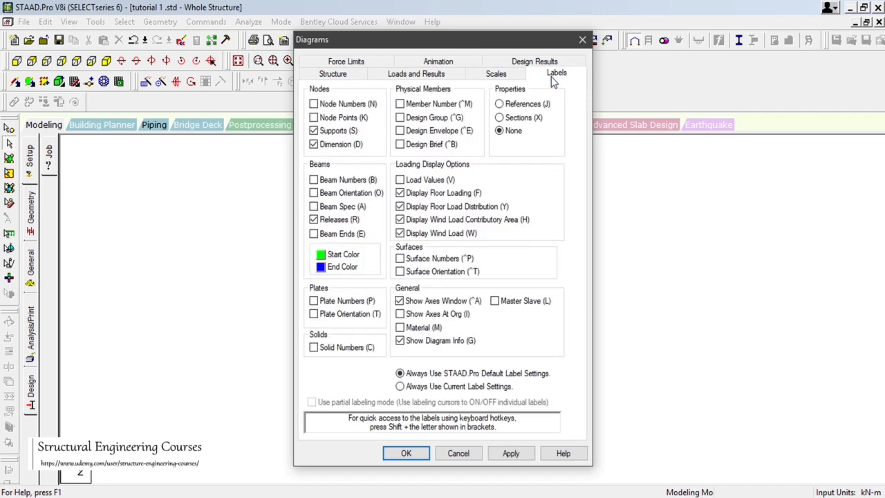
left_click(459, 454)
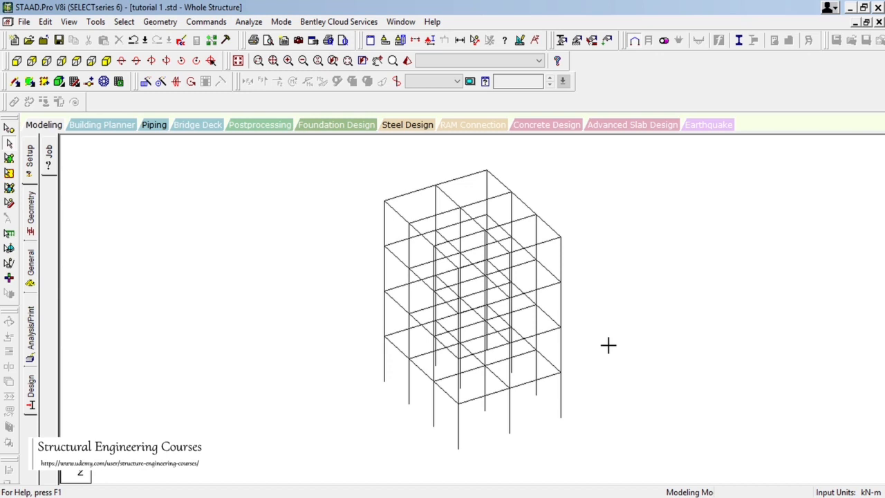
key("shift+k")
Show the node numbers on the frame through the diagram label settings.
left_click(520, 42)
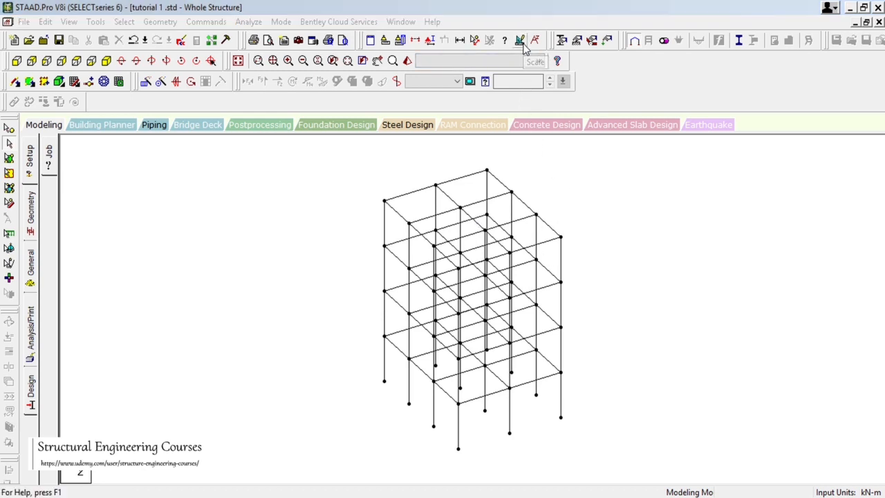
left_click_drag(484, 43, 744, 52)
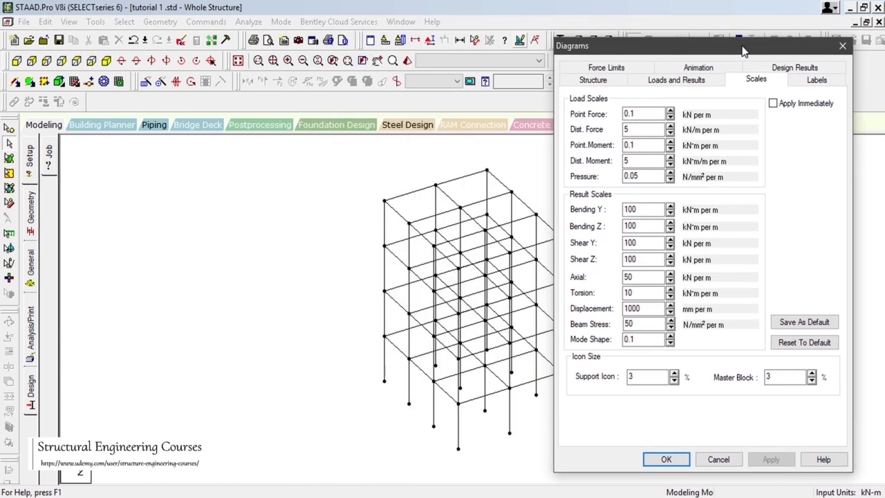
left_click(814, 82)
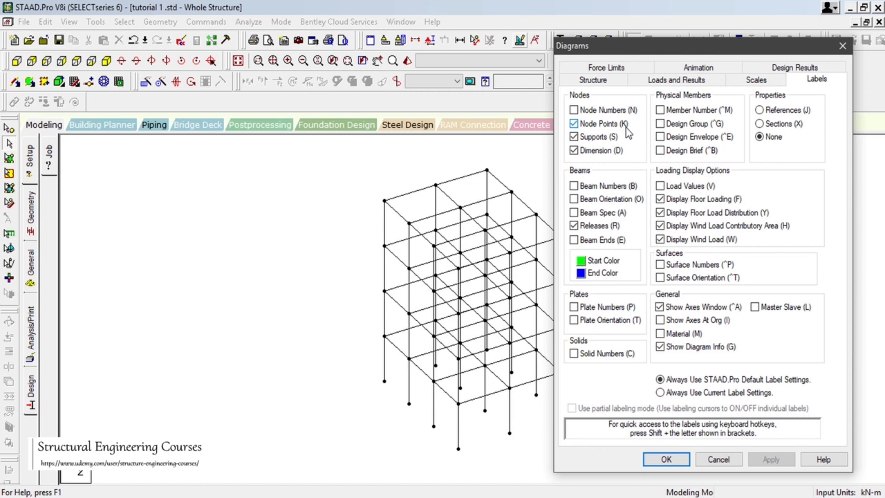
left_click(599, 113)
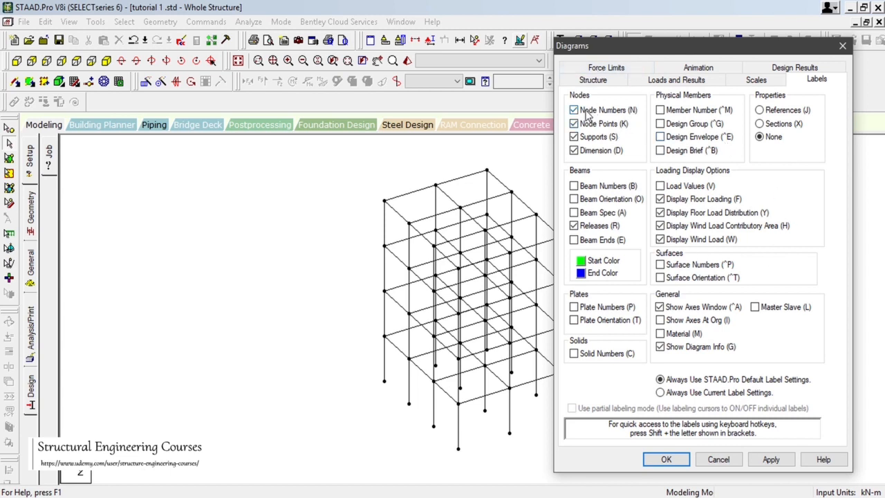
left_click(785, 458)
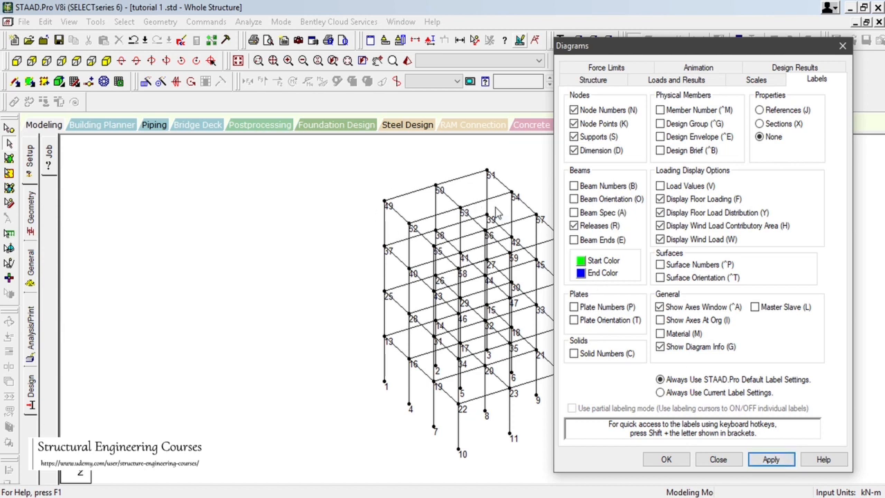
Label the frame with beam numbers and hide the node numbers and node points.
left_click(574, 187)
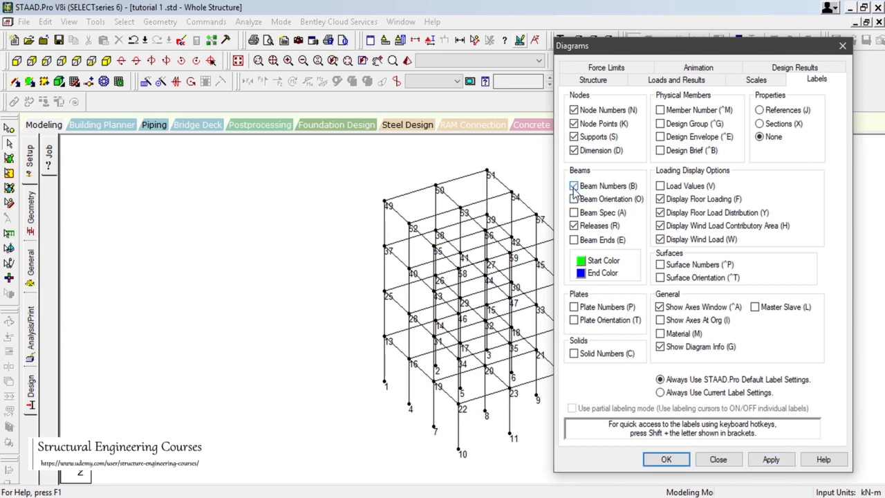
left_click(771, 460)
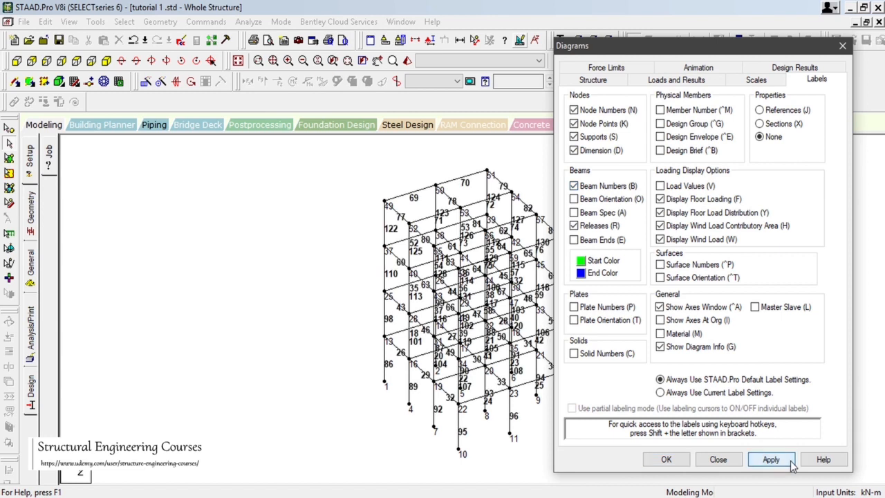
left_click(574, 110)
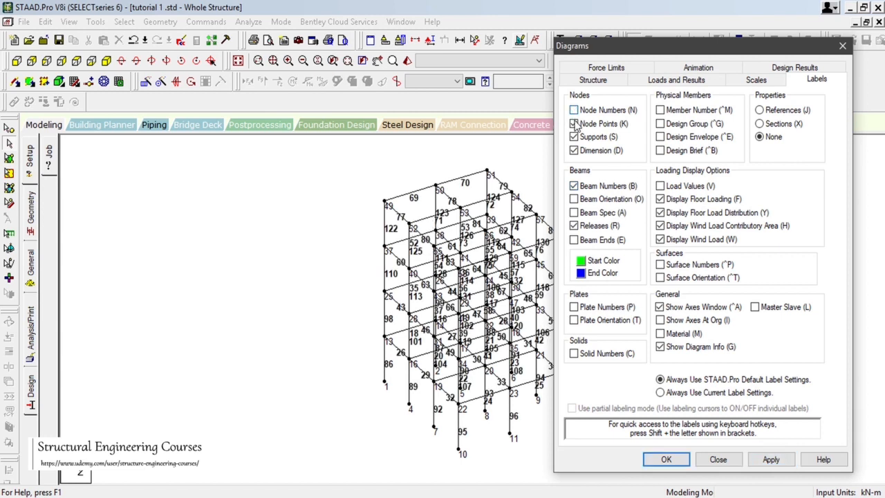
left_click(782, 462)
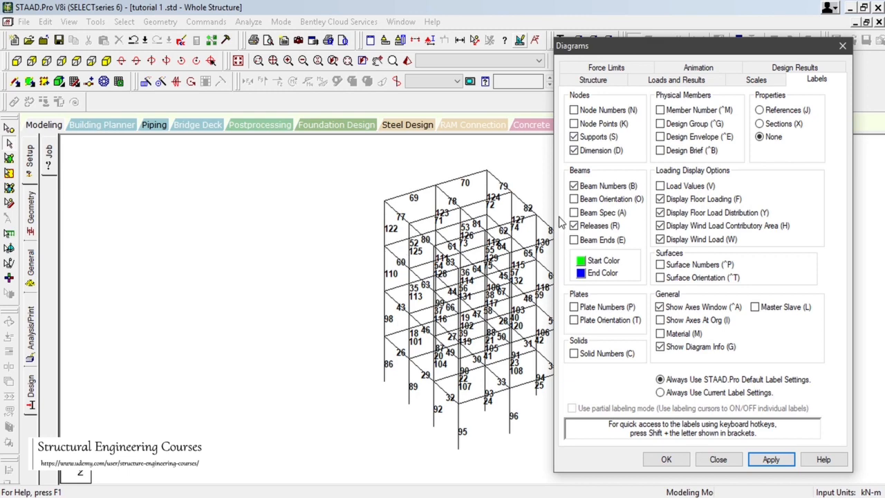
Show the beam orientation on the frame's members, hide it again, and close the diagram settings.
left_click(574, 199)
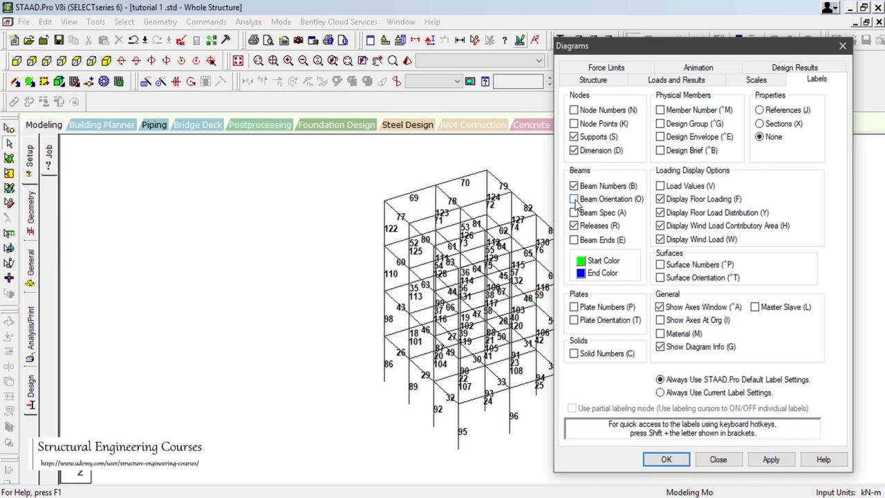
left_click(770, 462)
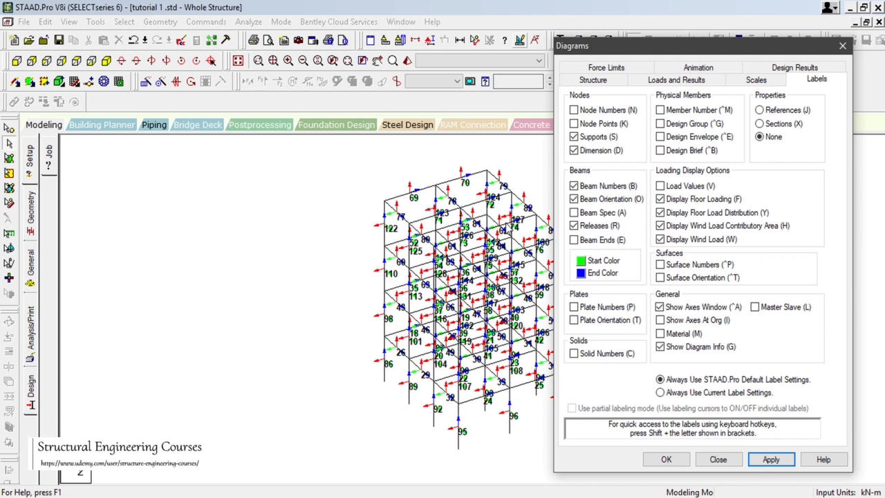
left_click(574, 199)
left_click(769, 460)
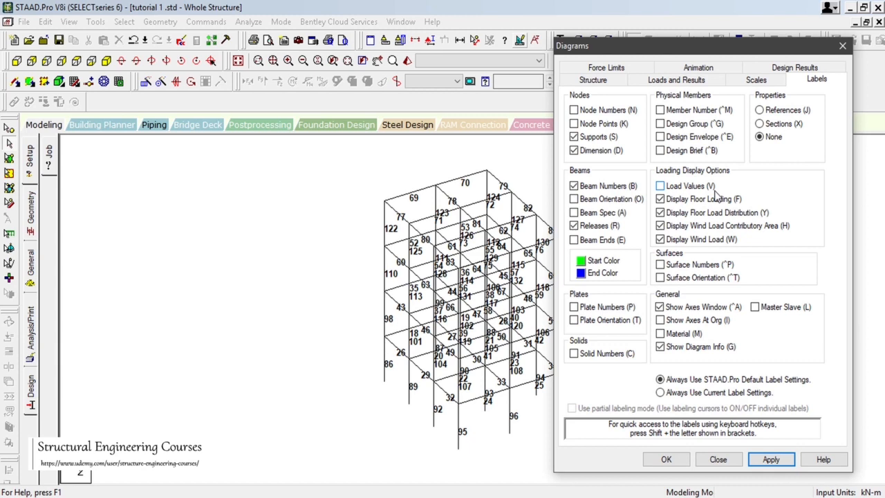
left_click(718, 459)
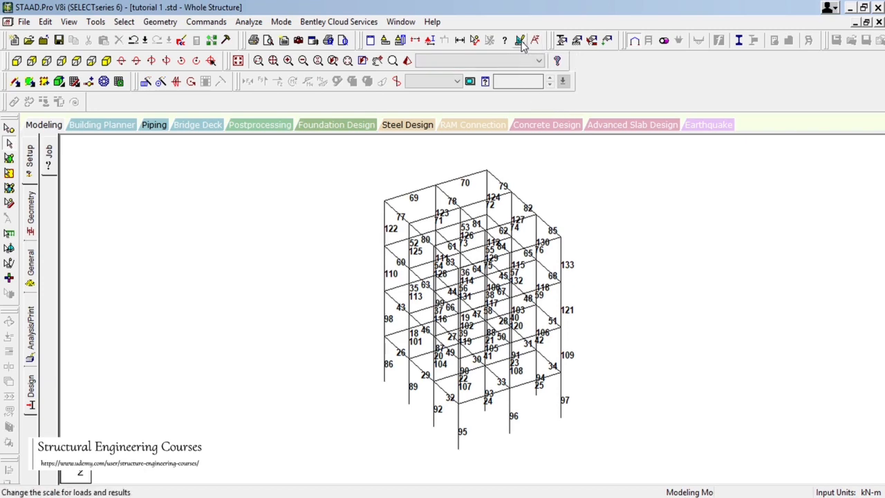
Review the scales, labels and design results settings in the structure's Diagrams dialog.
left_click(520, 42)
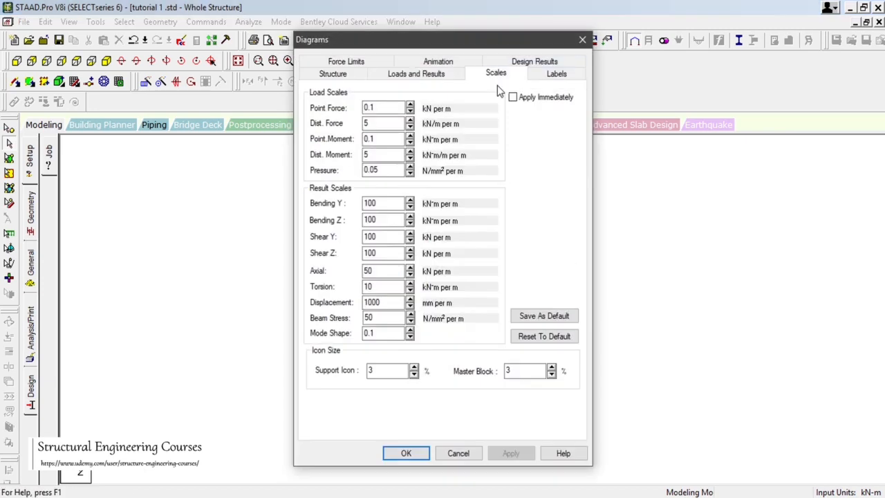
key("Escape")
right_click(602, 187)
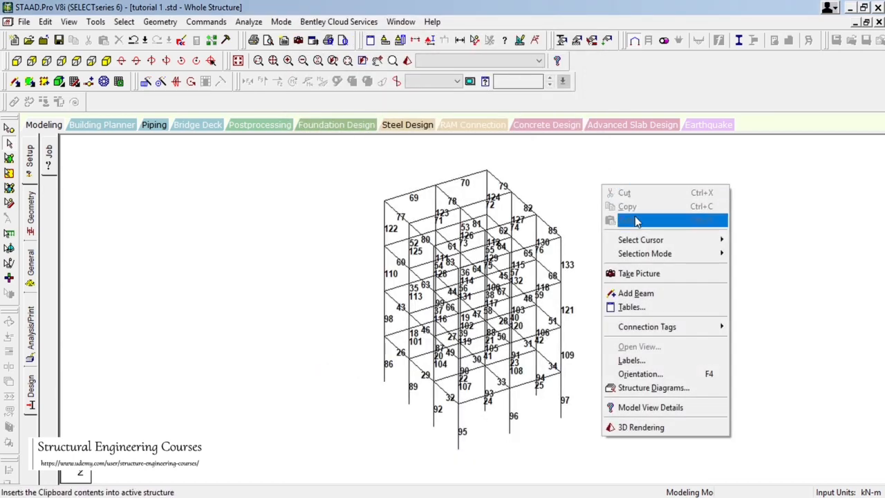
left_click(660, 361)
left_click_drag(432, 46, 697, 57)
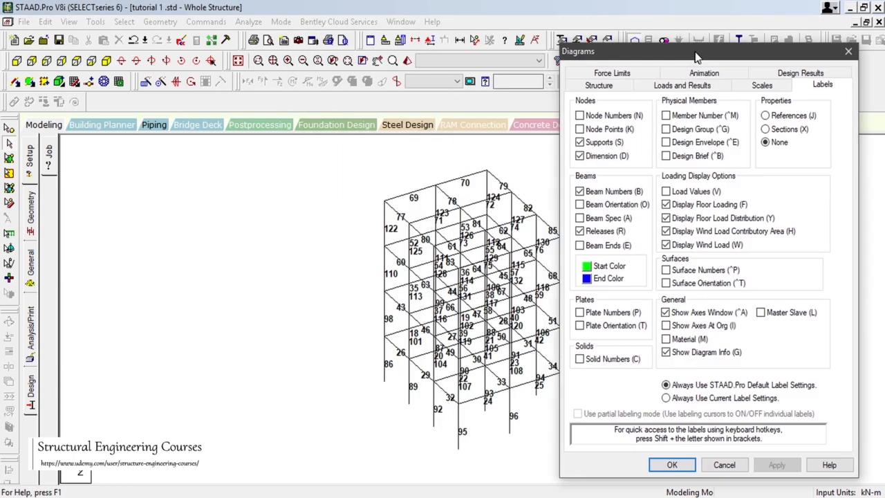
left_click(762, 85)
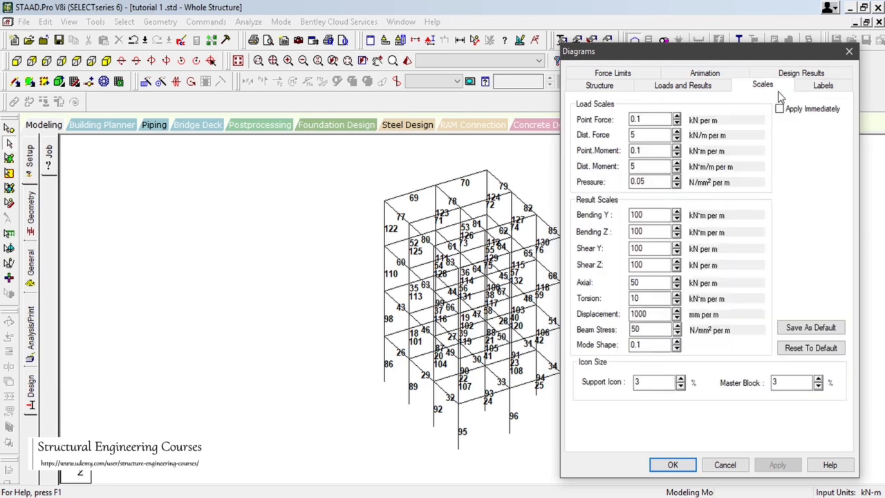
left_click(821, 85)
left_click(801, 72)
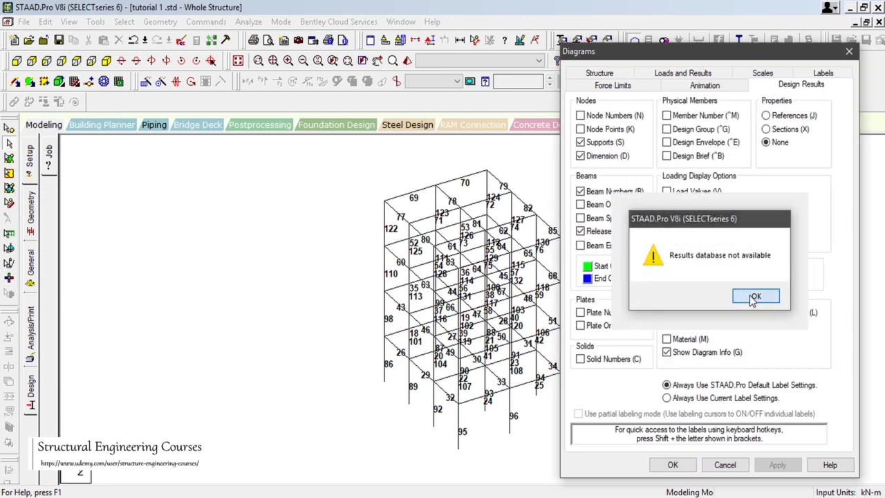
left_click(755, 296)
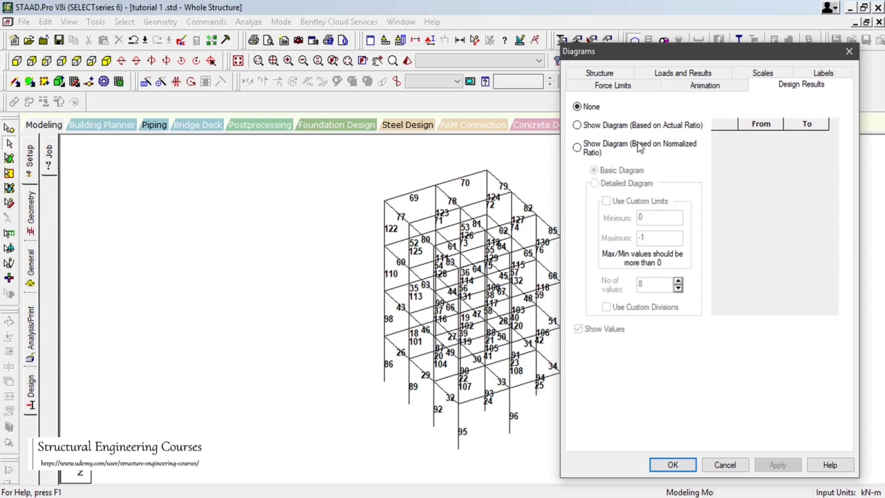
Review the animation, force limits, loads and results, and structure display settings, and close the Diagrams dialog without changes.
left_click(681, 87)
left_click(632, 87)
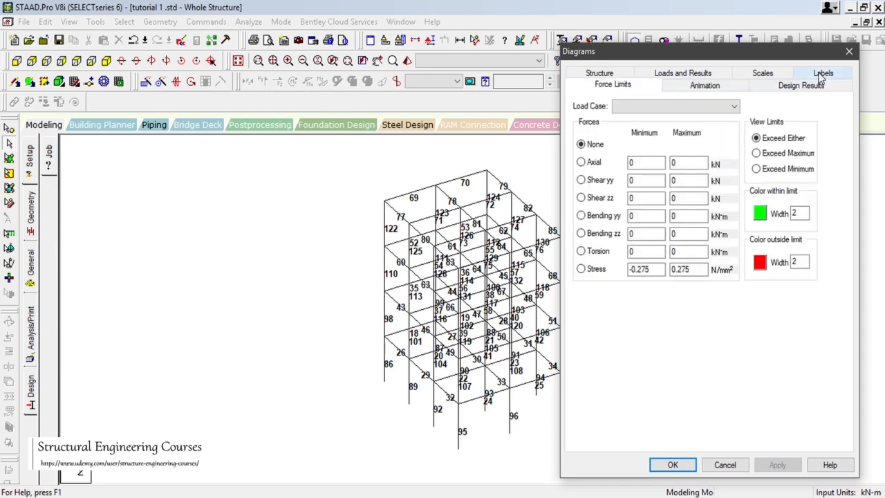
left_click(821, 77)
left_click(763, 85)
left_click(683, 84)
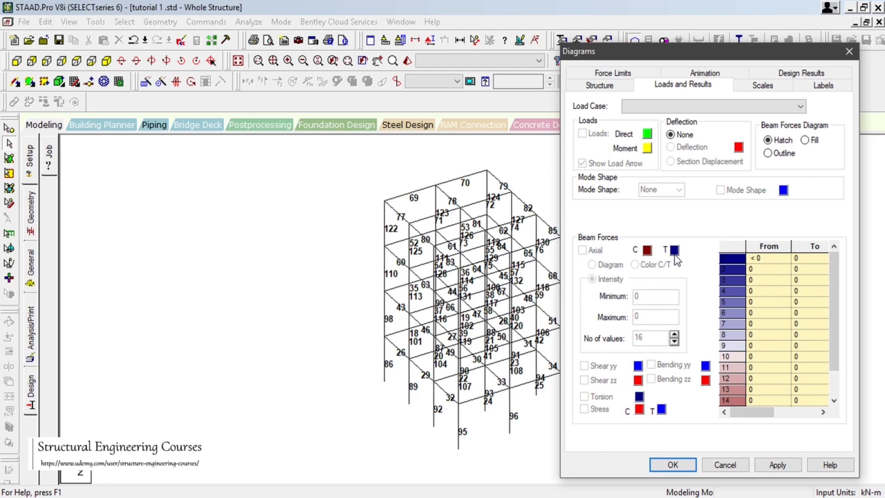
left_click(585, 86)
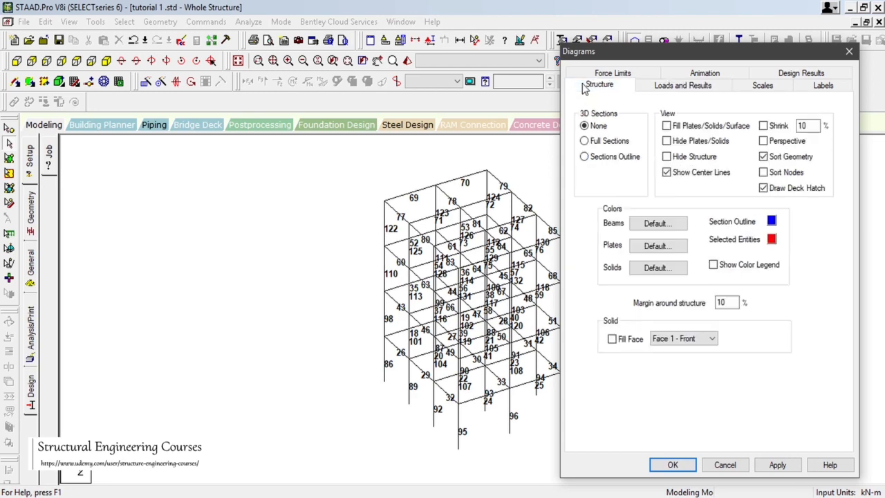
left_click(724, 465)
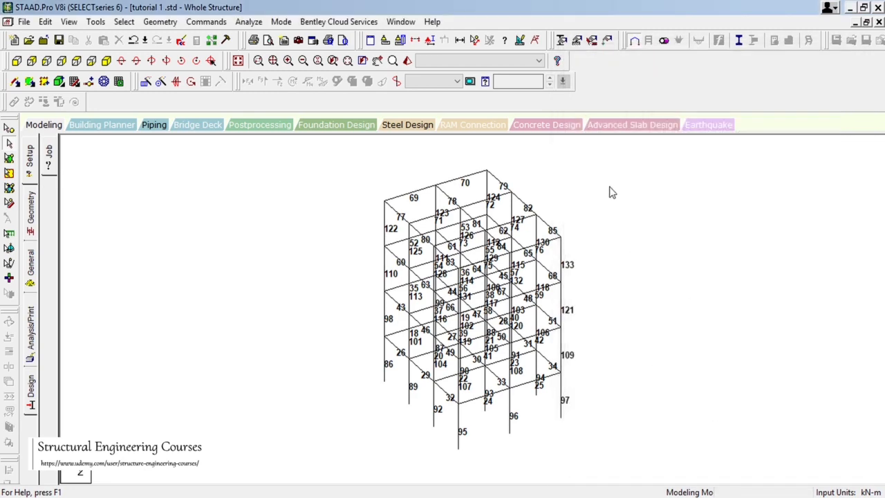
left_click(535, 42)
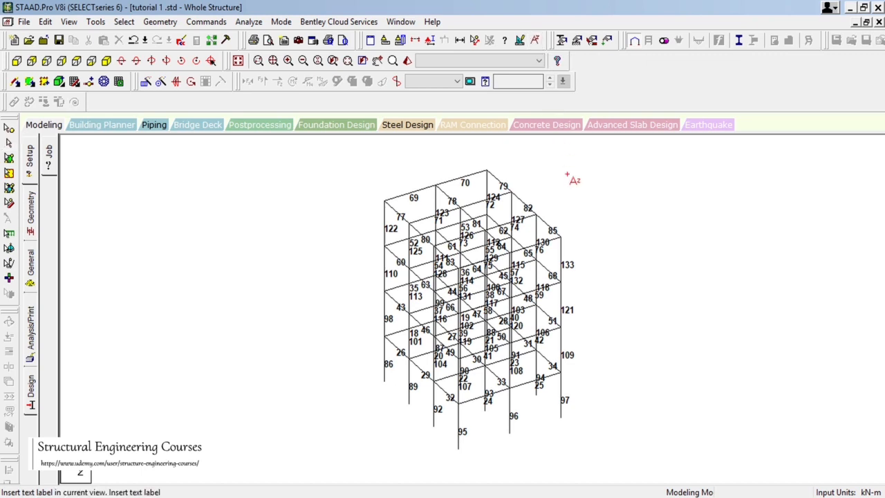
left_click(680, 224)
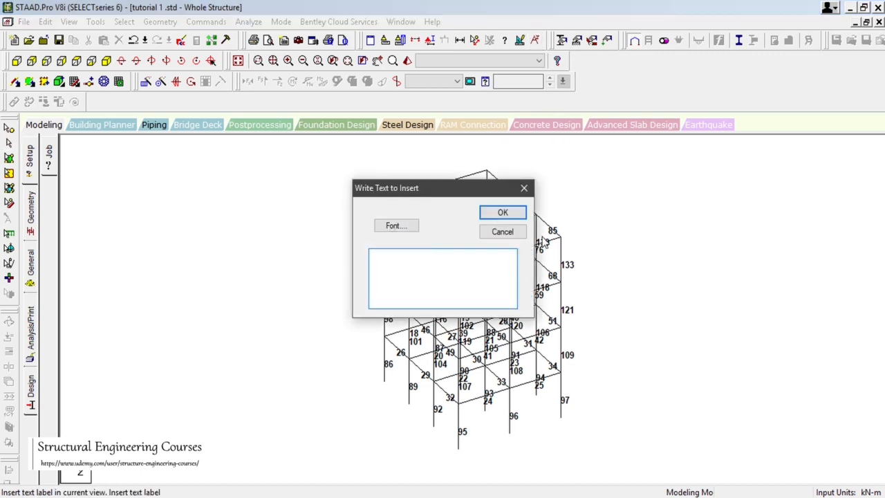
left_click(503, 232)
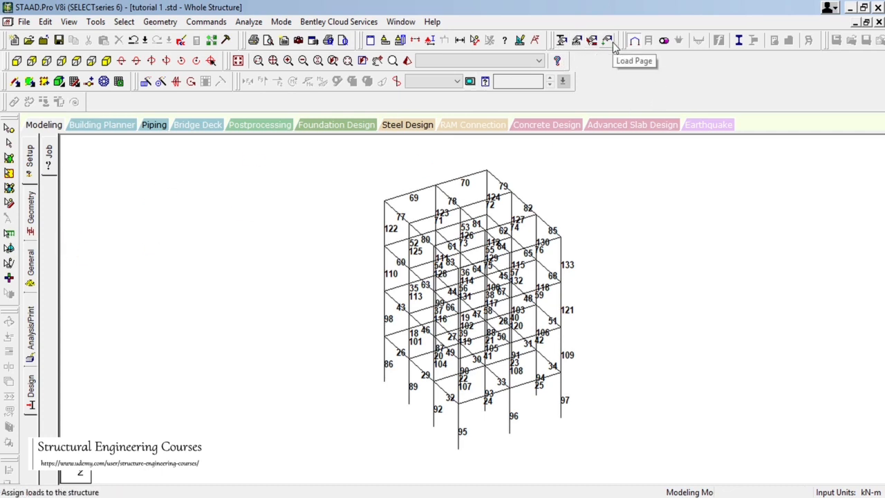
Switch to the General Property page and leave only the Whole Structure view open, maximized.
left_click(30, 265)
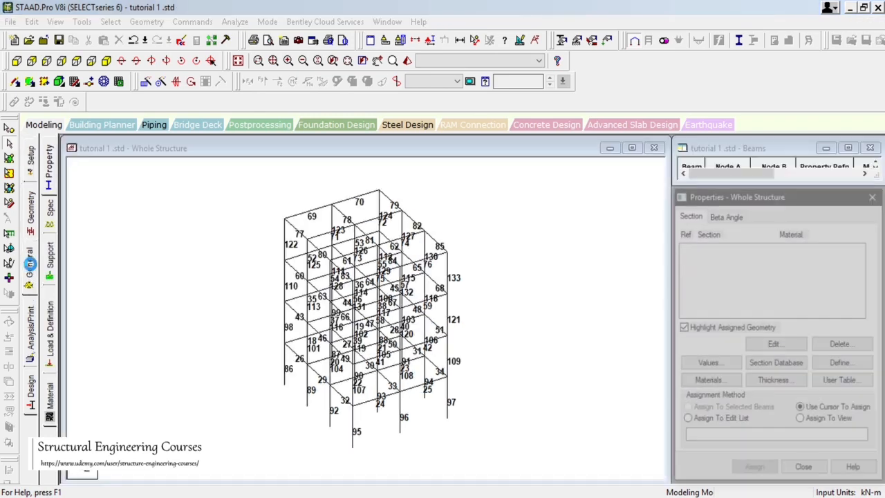
left_click(48, 169)
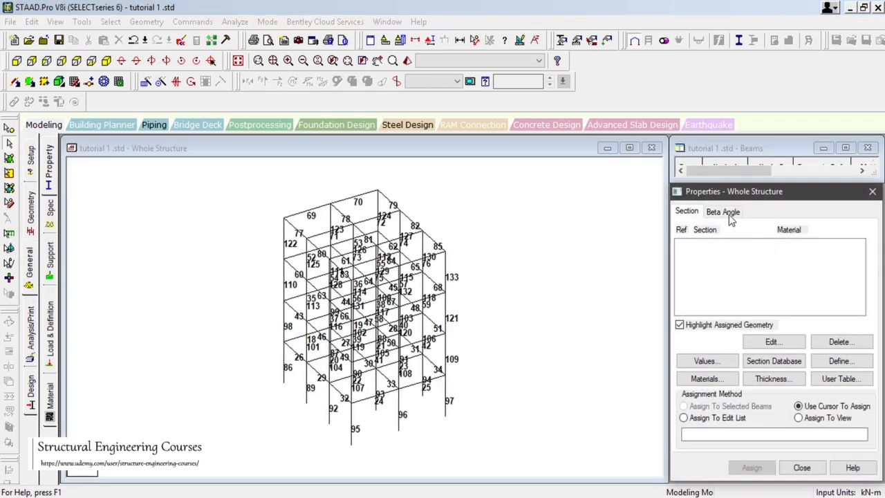
left_click(560, 42)
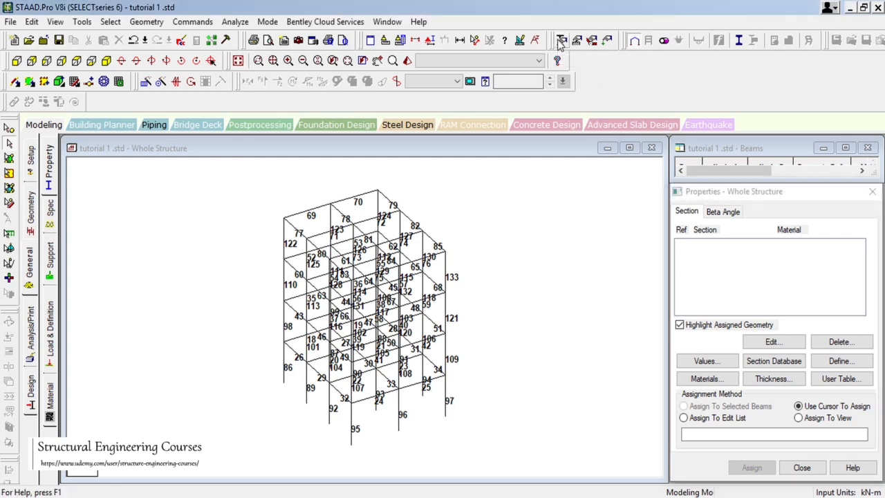
left_click(803, 468)
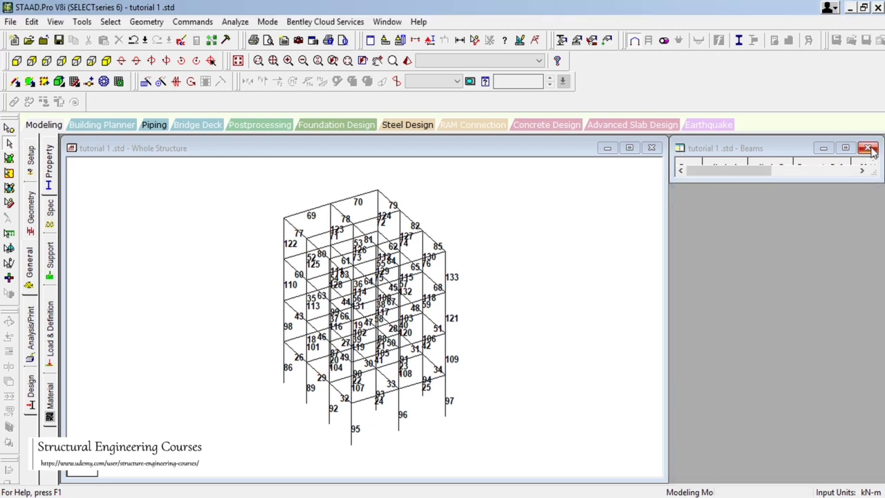
left_click(868, 148)
left_click(629, 148)
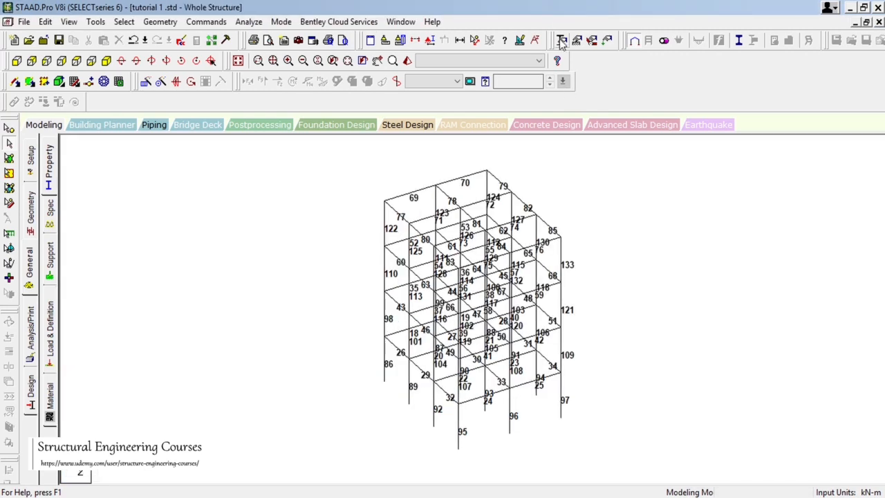
Review the Section and Beta Angle options in the whole structure's Properties dialog and close it.
left_click(561, 42)
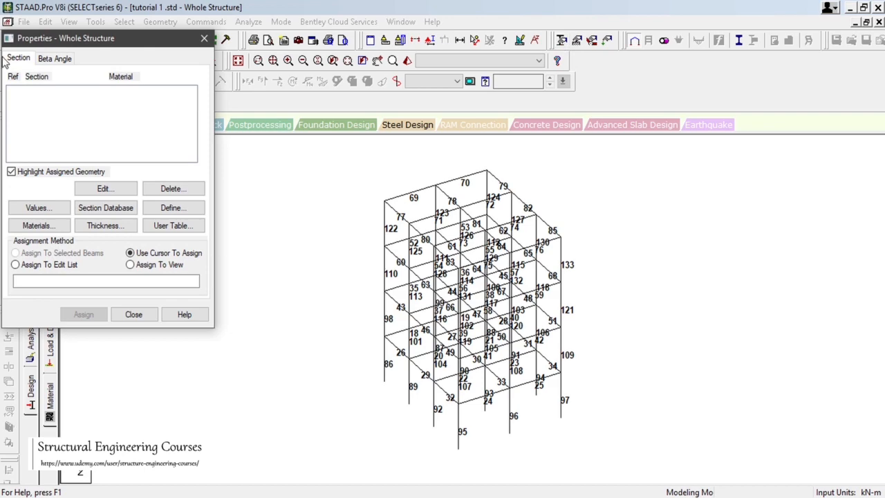
left_click_drag(35, 42, 681, 182)
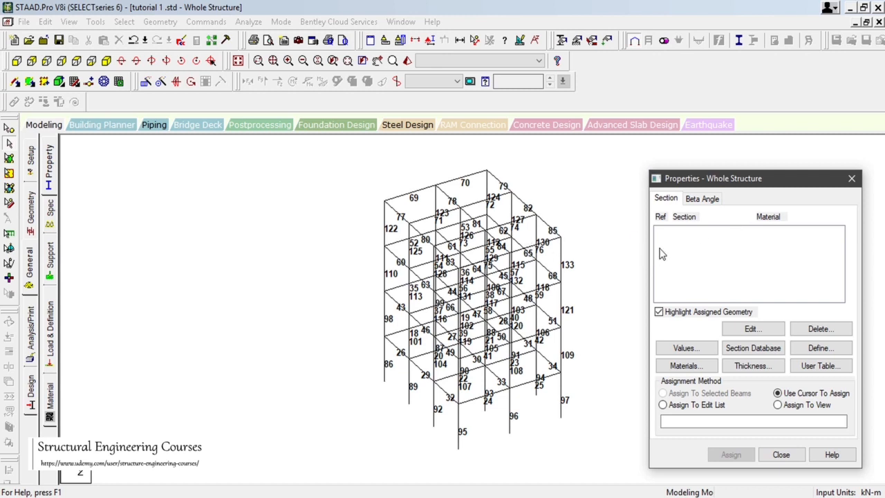
left_click(719, 200)
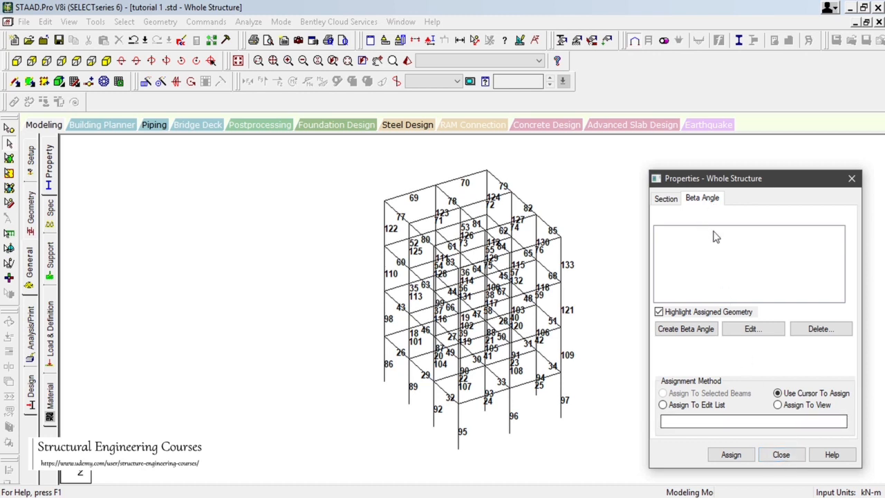
left_click(780, 455)
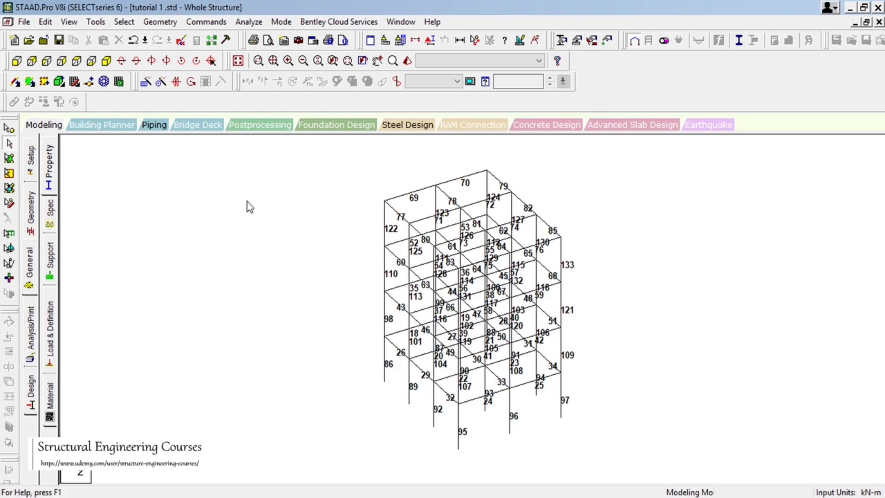
View the Support, Spec and Load & Definition pages of the General modeling section in turn.
left_click(51, 262)
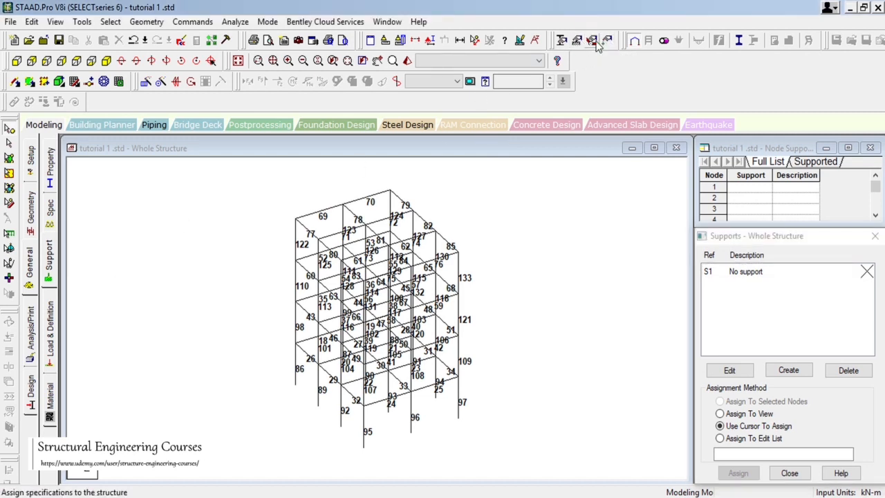
left_click(54, 212)
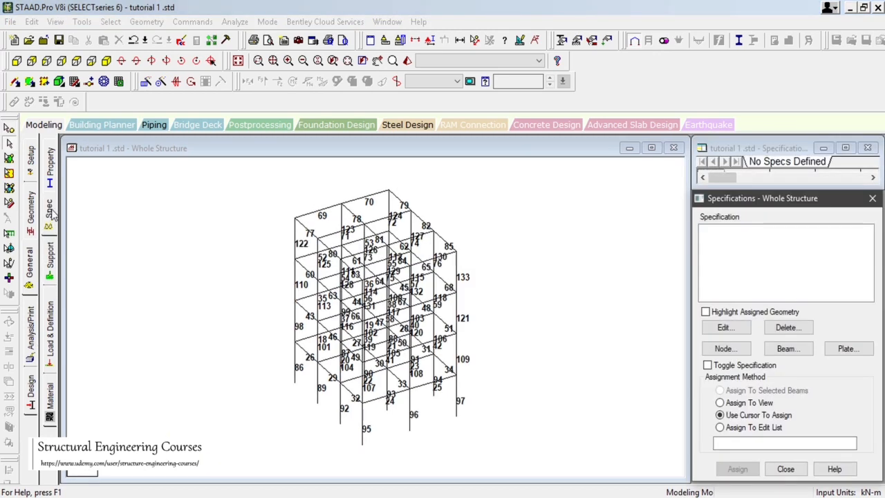
left_click(604, 41)
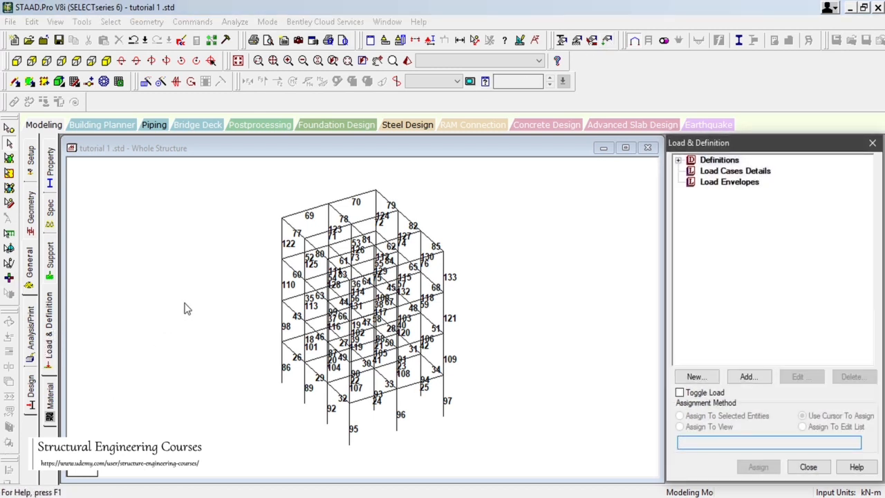
left_click(47, 321)
View the whole structure's property, support, specification and load assignment dialogs through their shortcut commands.
left_click(577, 42)
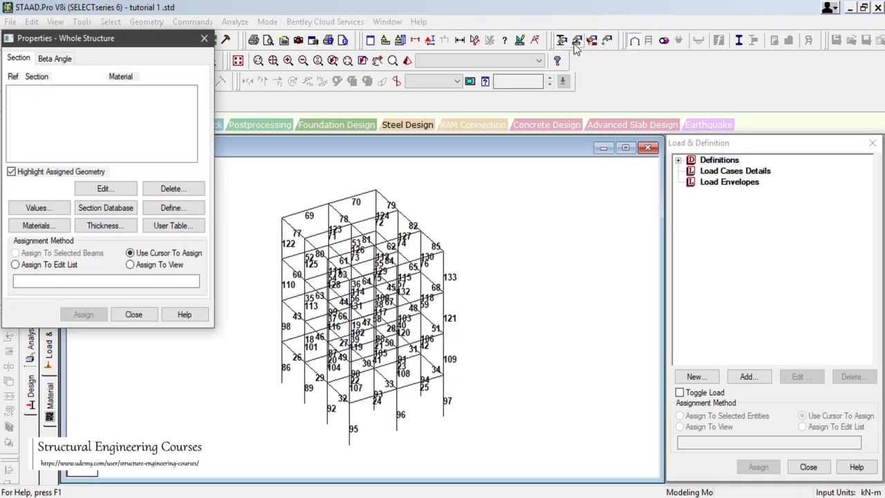
left_click(578, 43)
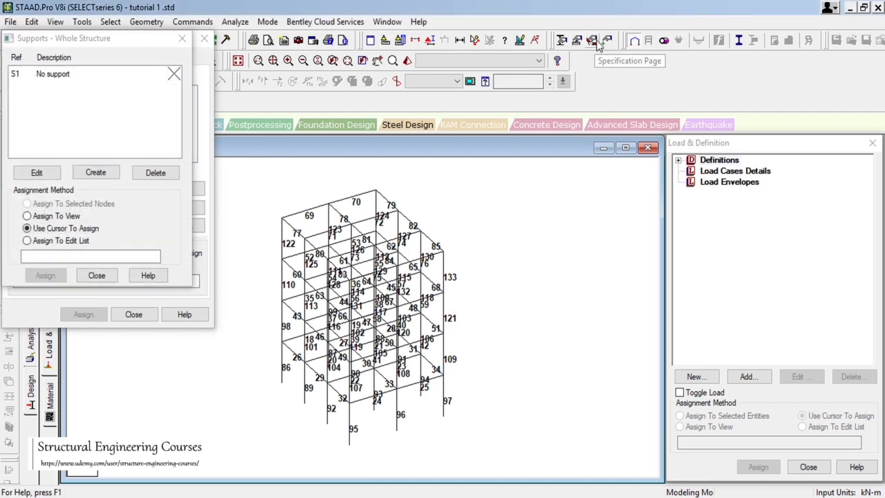
left_click(596, 41)
left_click(607, 43)
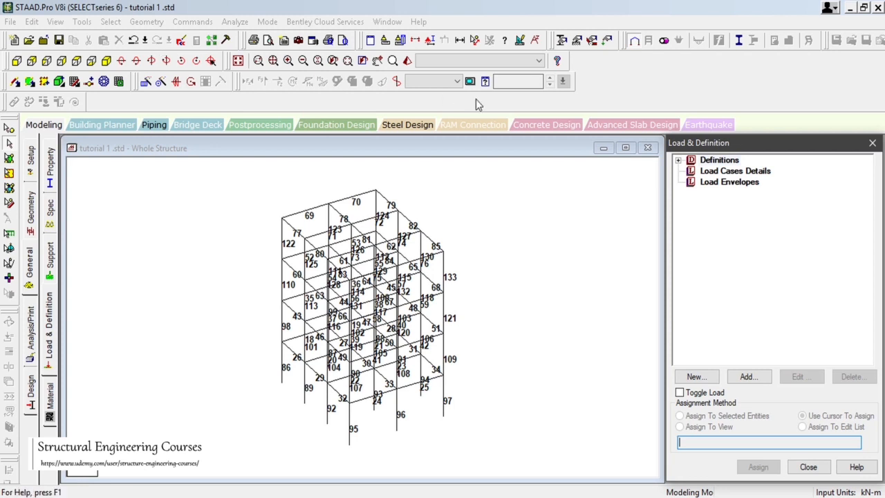
Open the toolbar customization settings, move the dialog aside, and hide and restore the File and ProjectWise toolbars.
left_click(59, 24)
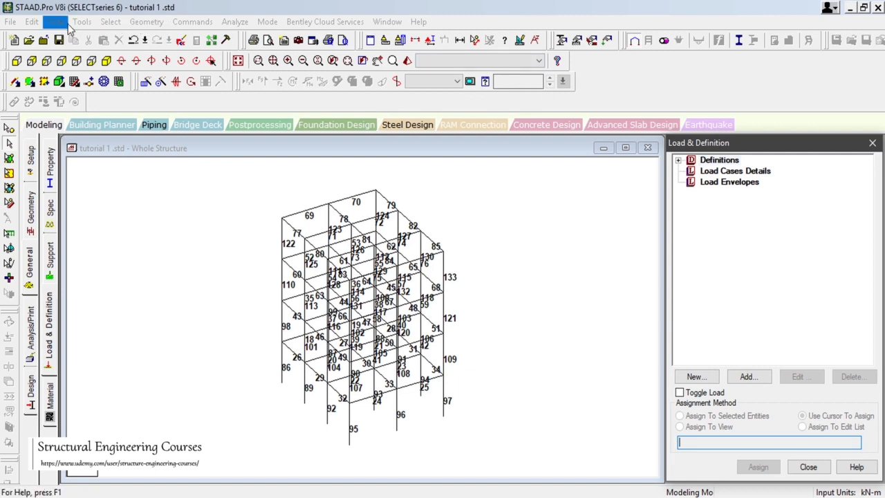
left_click(82, 24)
mouse_move(58, 26)
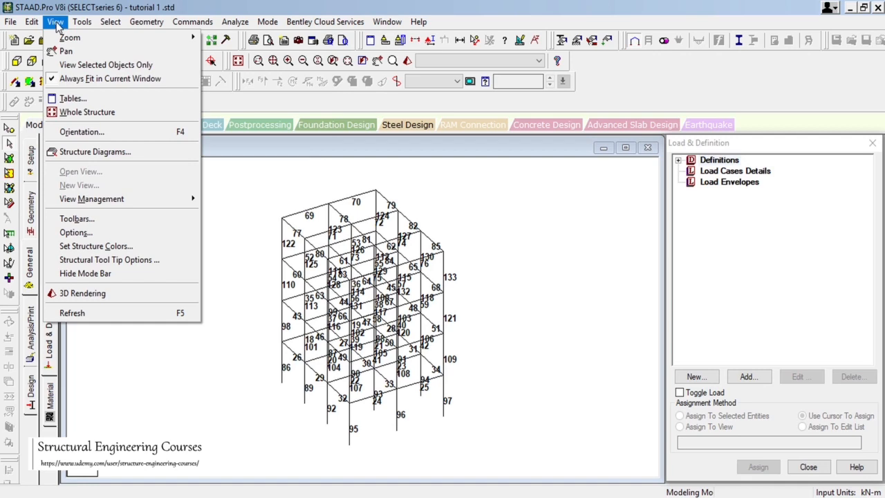
left_click(115, 221)
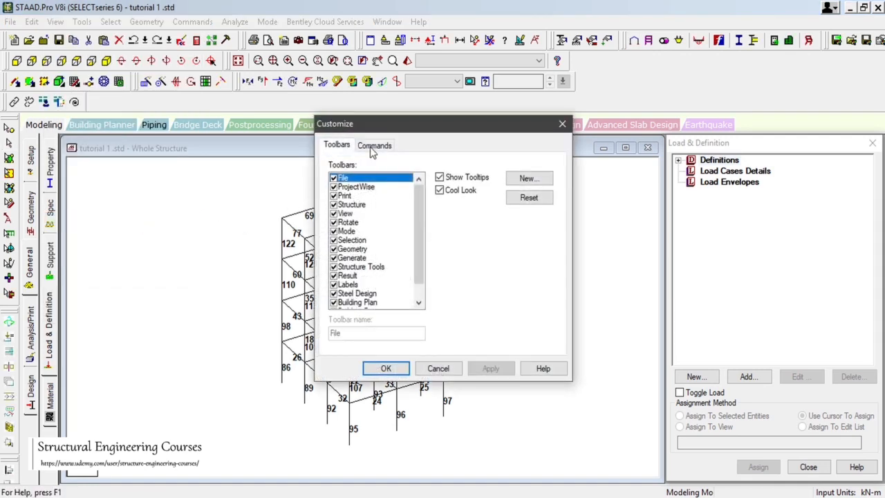
left_click_drag(387, 135, 668, 79)
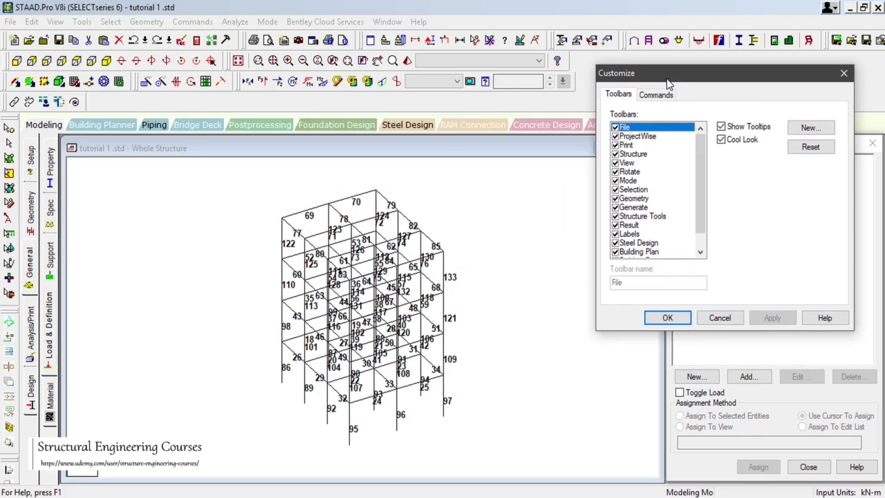
left_click(616, 128)
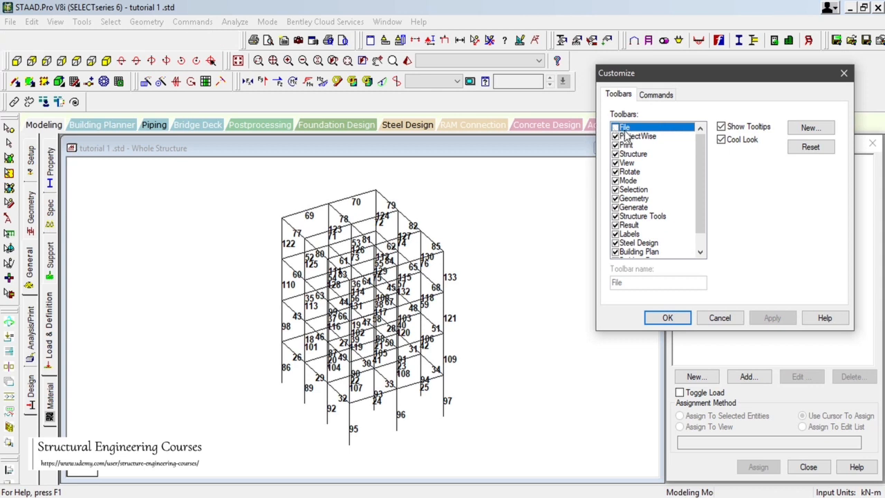
left_click(615, 128)
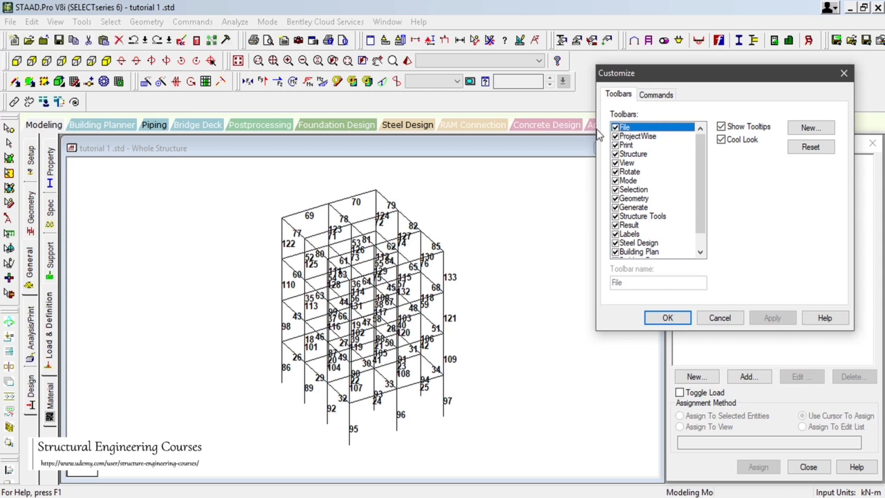
left_click(615, 136)
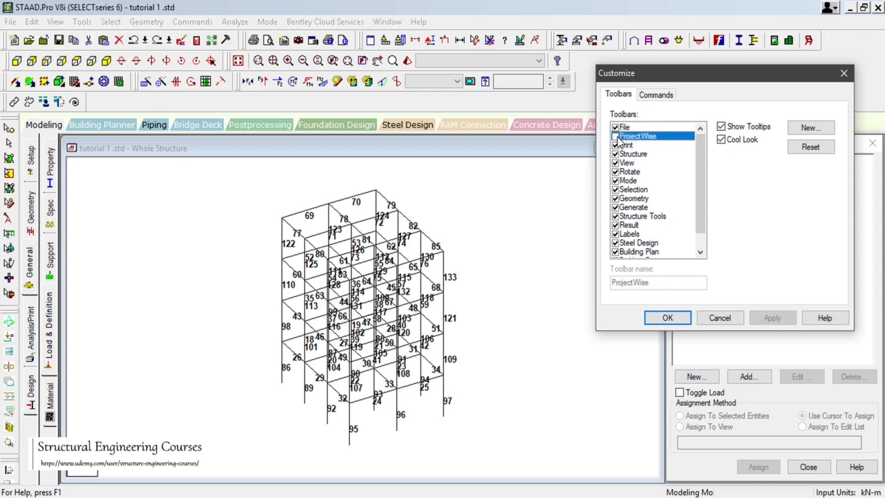
left_click(616, 136)
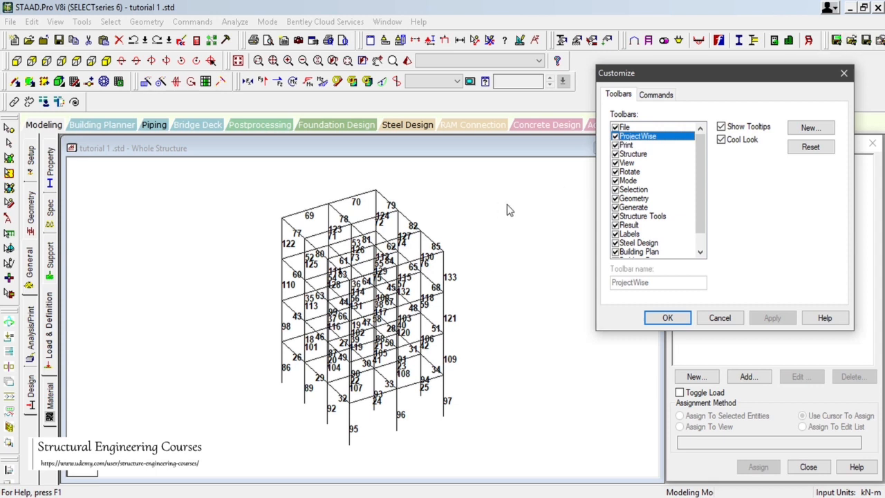
Go through the Print, Structure, View, Rotate, Mode and Selection toolbars in the list, toggling their visibility off and back on.
left_click(623, 146)
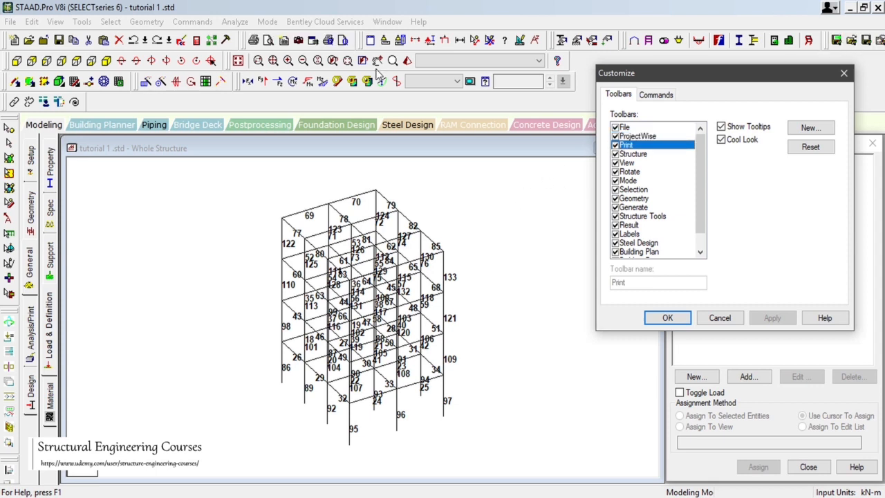
left_click(619, 155)
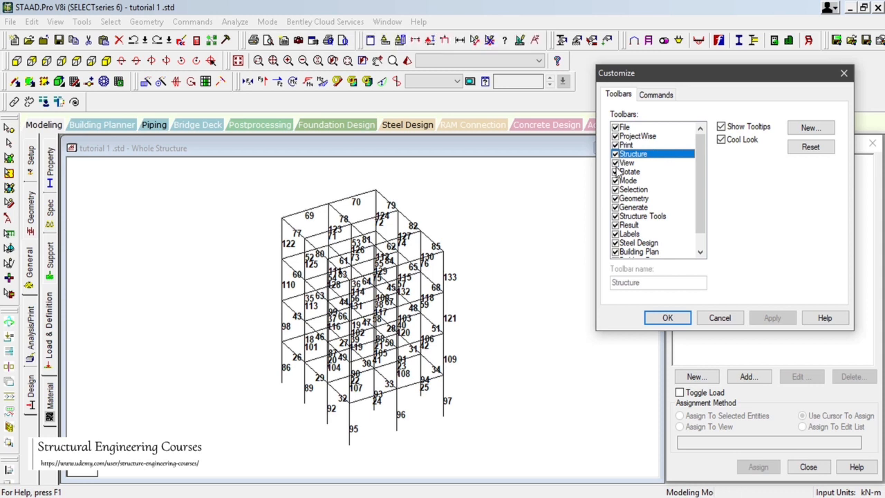
key("Down")
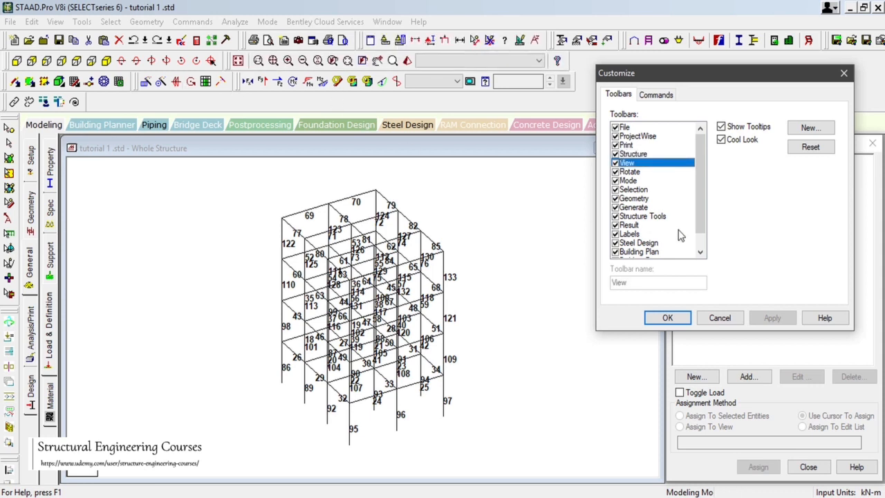
left_click(616, 173)
left_click(617, 173)
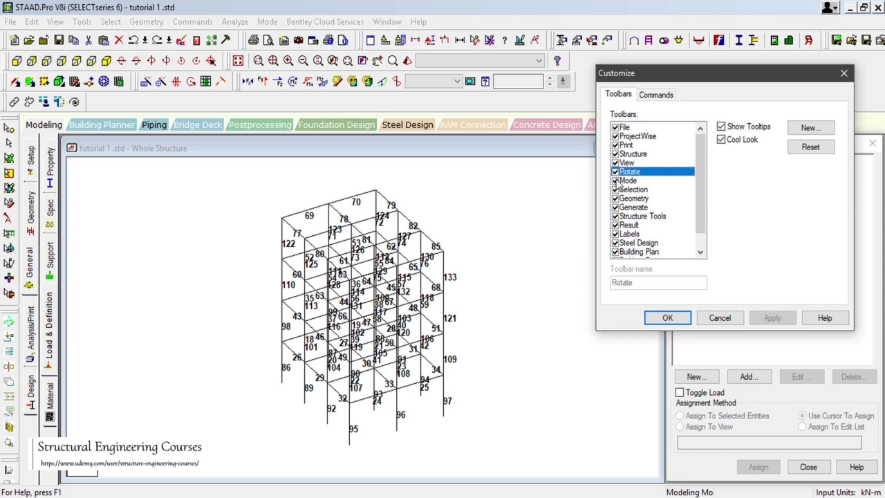
left_click(615, 181)
left_click(615, 180)
left_click(616, 189)
left_click(615, 190)
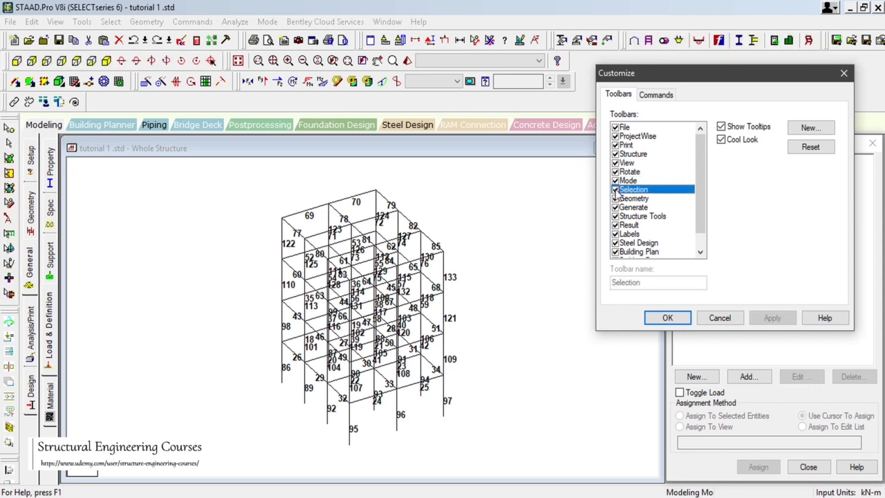
left_click(615, 190)
left_click(615, 190)
Hide and restore the Geometry, Generate and Structure Tools toolbars in turn.
left_click(616, 198)
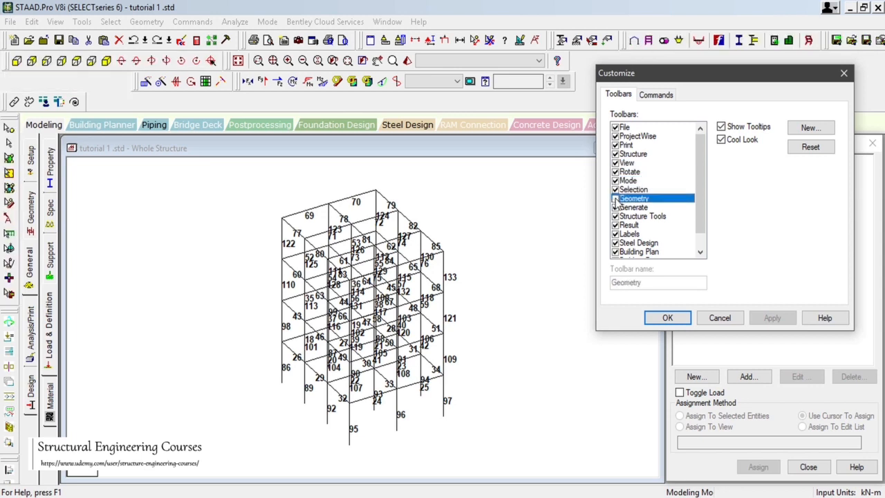
left_click(616, 198)
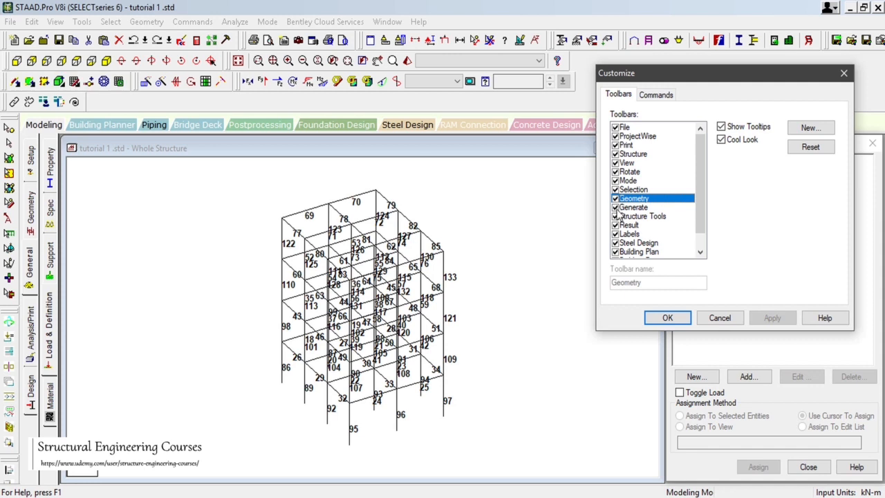
left_click(615, 207)
left_click(616, 207)
left_click(614, 217)
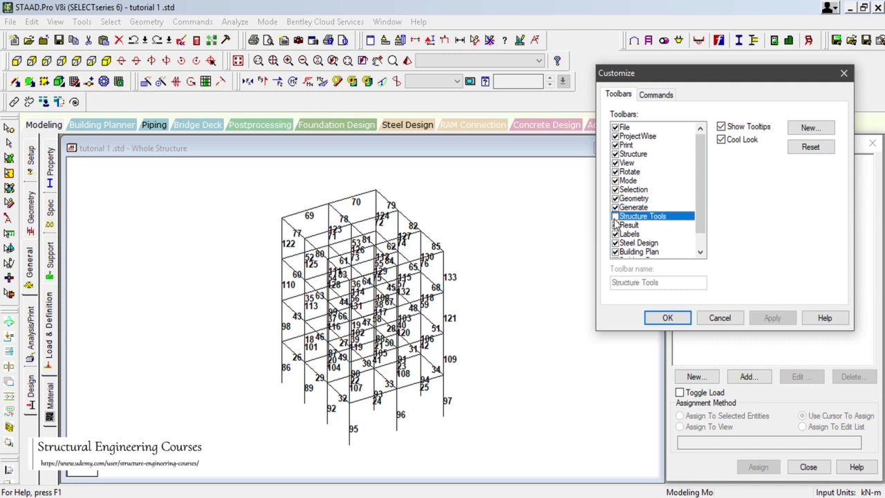
left_click(615, 216)
left_click(614, 216)
left_click(615, 216)
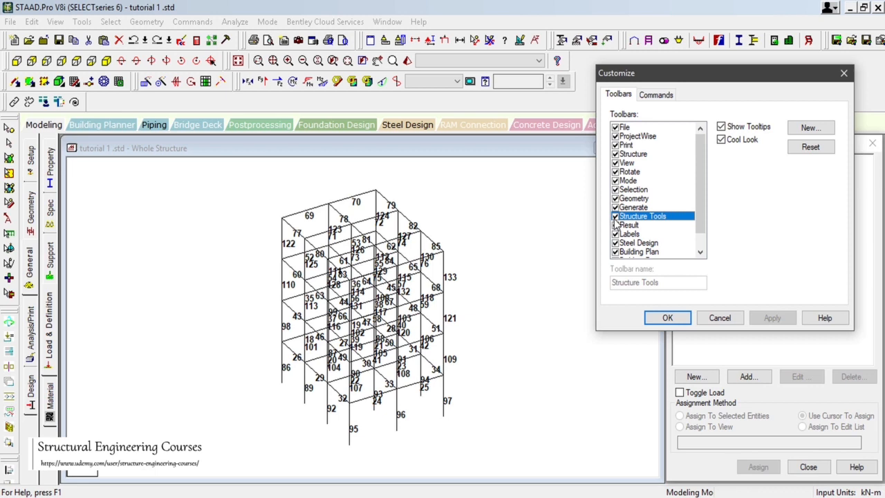
Toggle the Result, Labels, Steel Design, Building Plan and Building Frame toolbars off and back on.
left_click(616, 226)
left_click(615, 226)
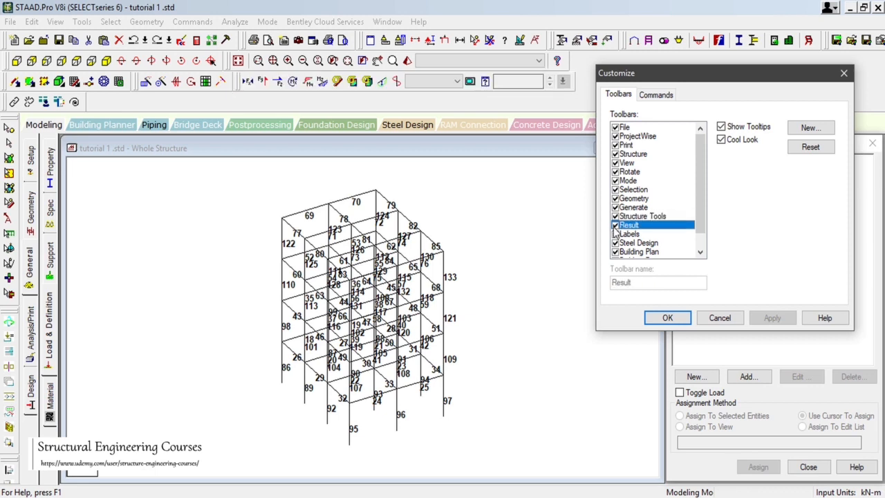
left_click(616, 225)
left_click(616, 225)
scroll(698, 200, "down", 1)
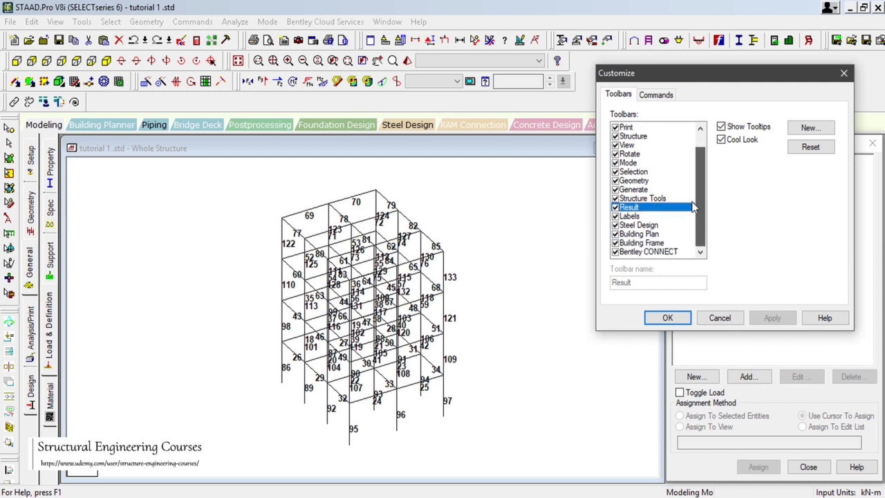
left_click(616, 217)
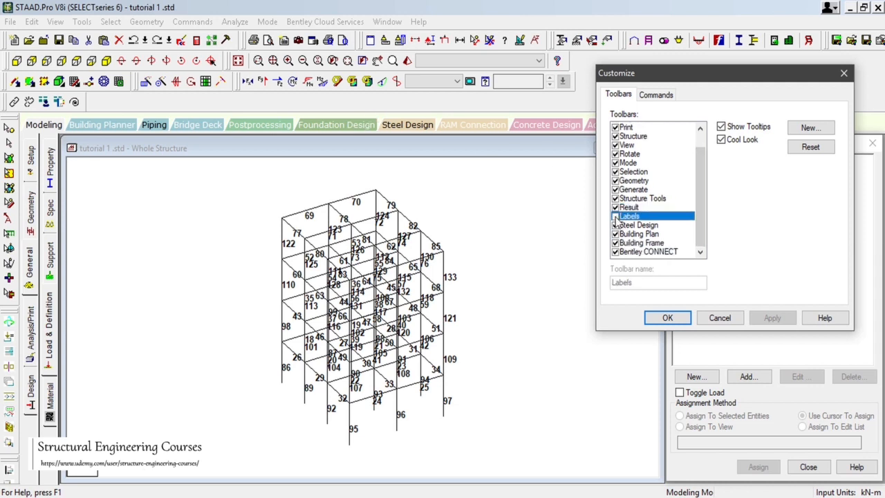
left_click(616, 226)
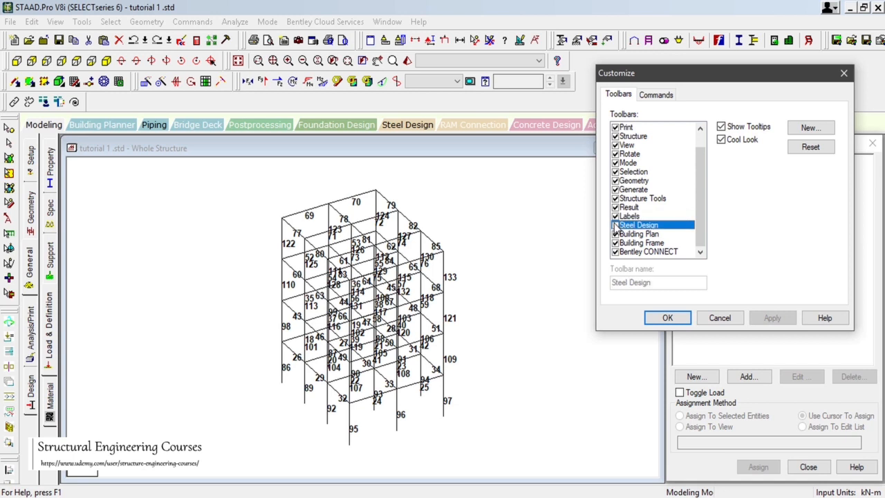
left_click(616, 235)
left_click(621, 244)
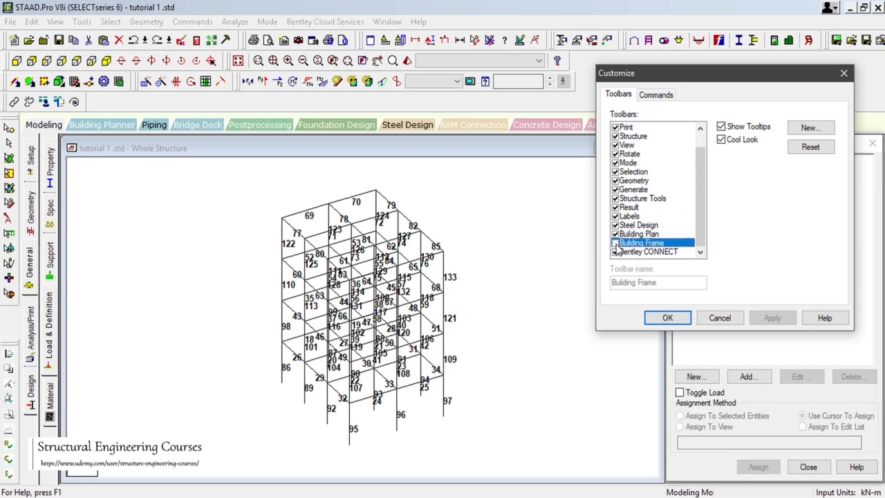
Turn off Show Tooltips, apply the toolbar settings, and briefly open and close the whole structure's Properties dialog.
left_click(722, 127)
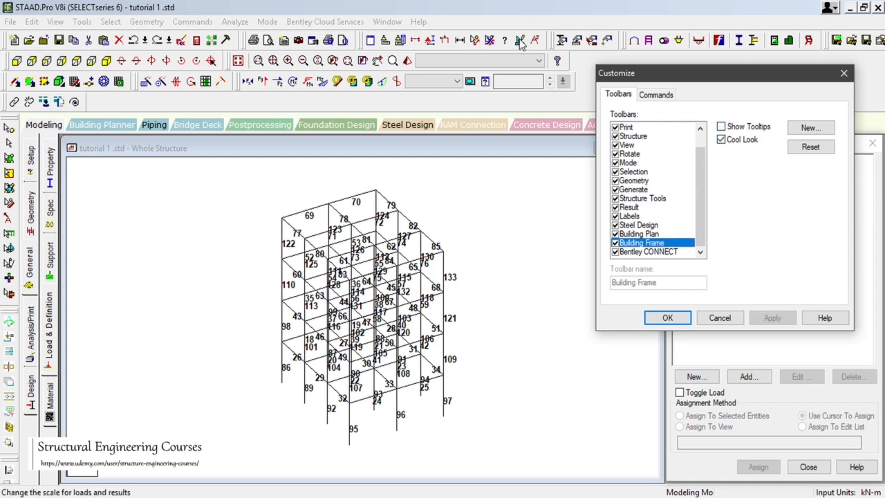
left_click(668, 318)
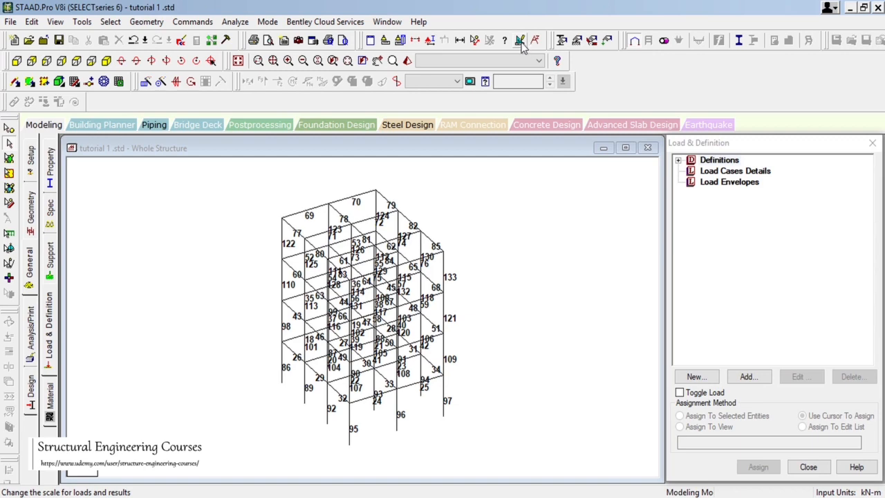
left_click(562, 42)
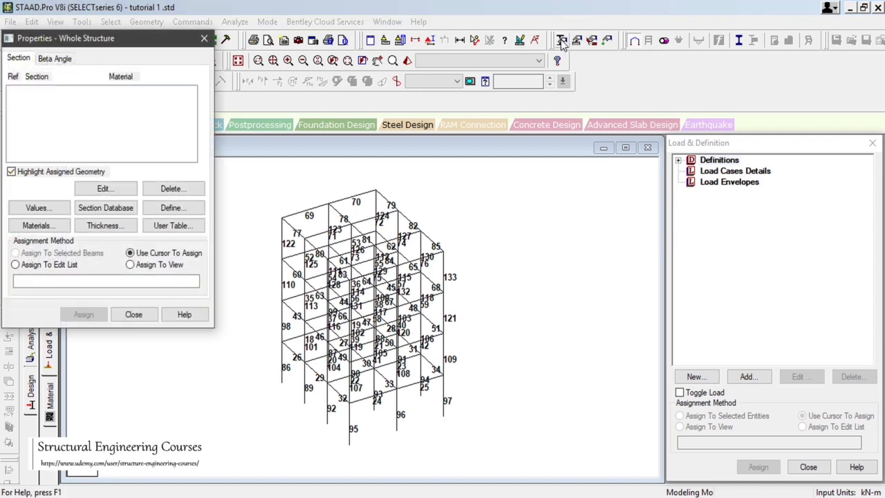
left_click(203, 39)
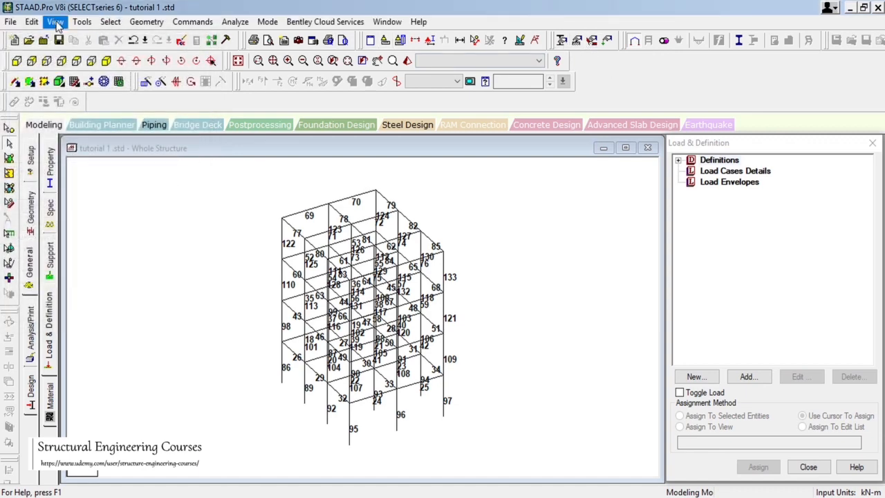
Reopen the toolbar customization, turn Show Tooltips back on, switch Cool Look off and on again, and confirm.
left_click(56, 23)
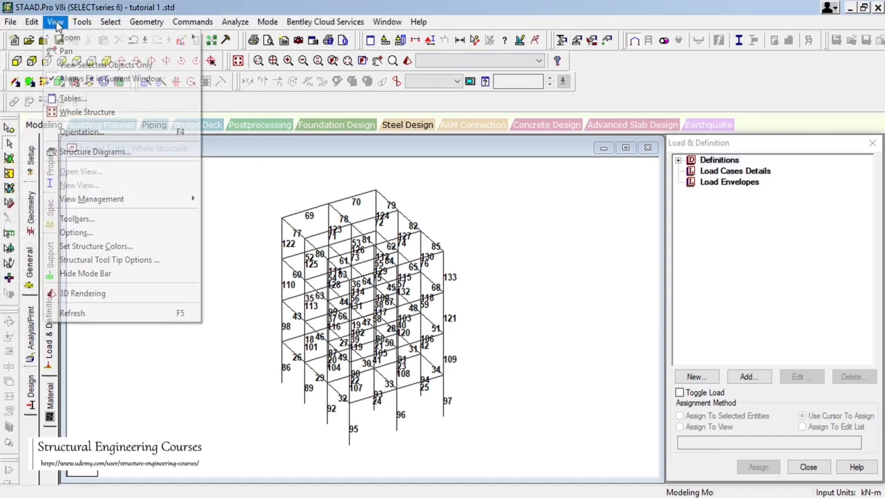
left_click(120, 221)
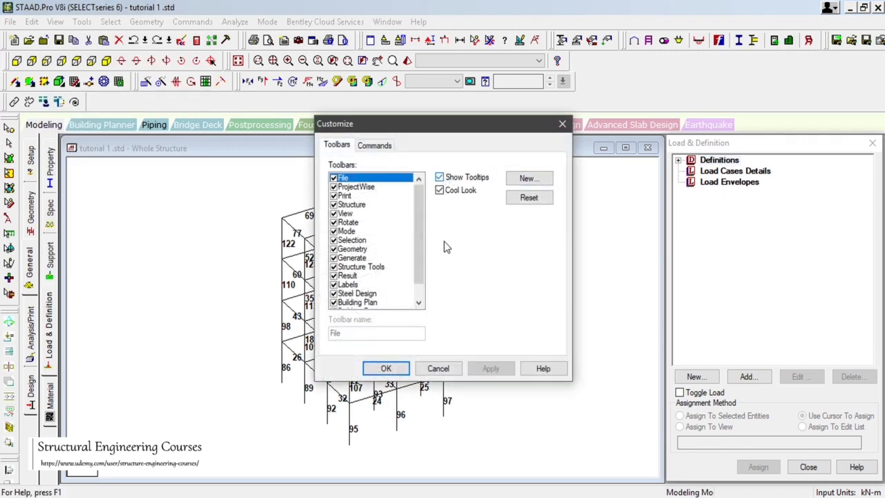
left_click(440, 191)
left_click(440, 190)
left_click(440, 190)
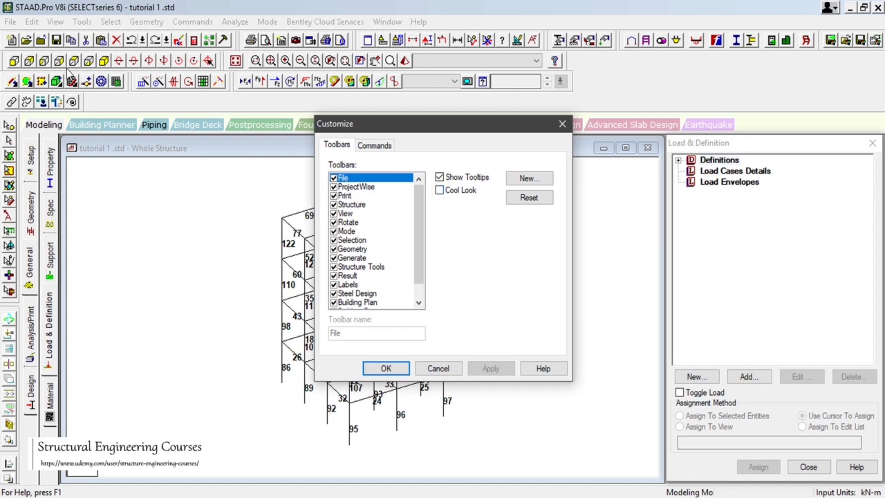
left_click(440, 191)
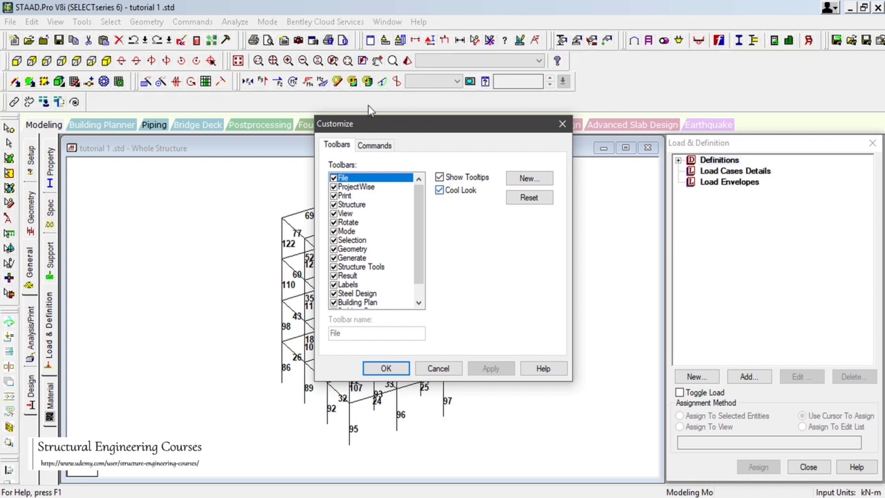
left_click(387, 369)
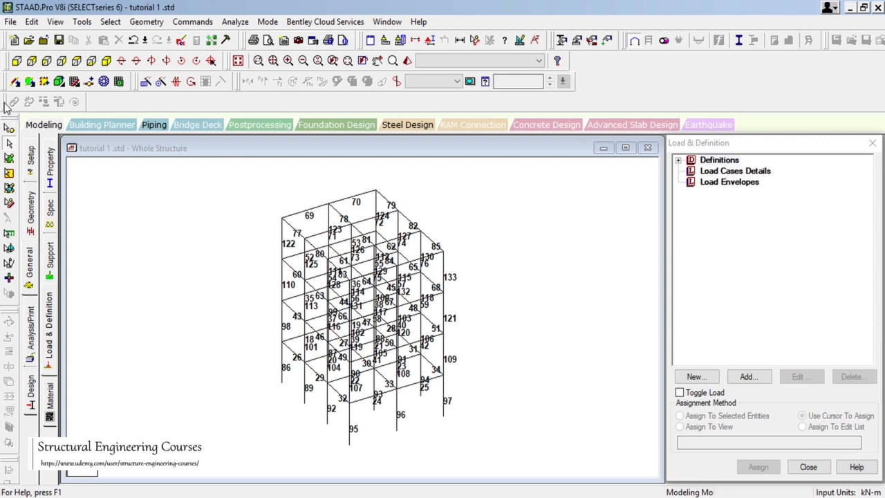
Dock the chain-link toolbar from its own row at the end of the zoom toolbar's row and maximize the Whole Structure view.
left_click_drag(6, 104, 375, 114)
left_click_drag(623, 92, 586, 88)
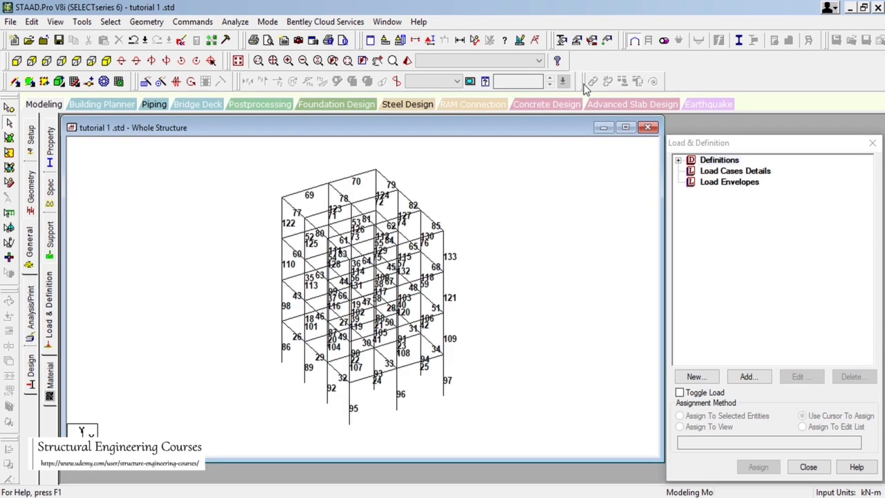
left_click(625, 127)
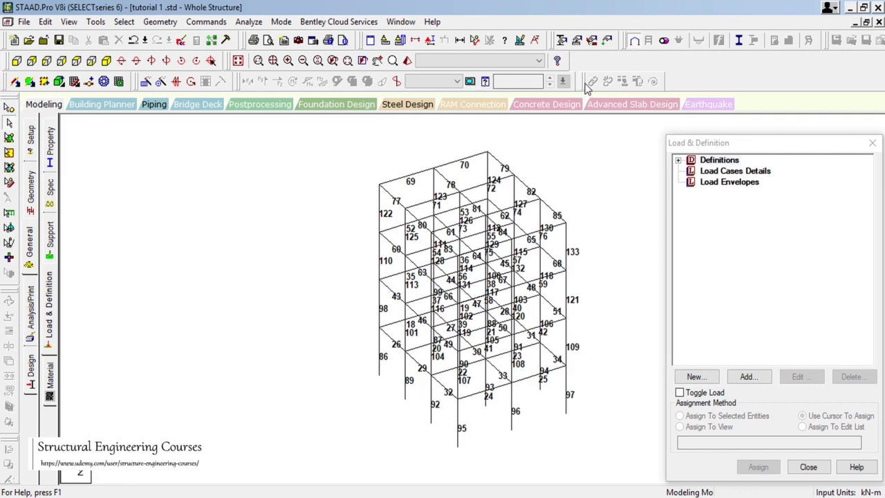
left_click_drag(586, 86, 580, 68)
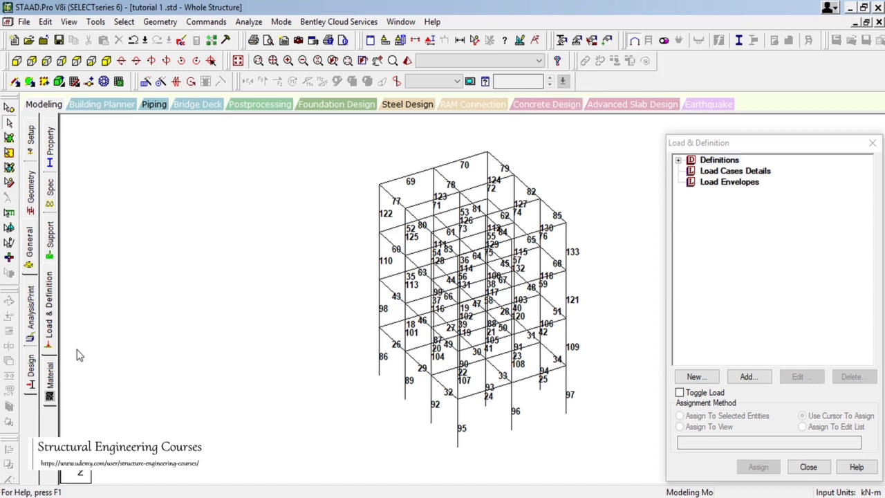
Undock the lowest vertical toolbar from the window edge and dock it back in its original place.
left_click_drag(8, 445, 24, 407)
left_click_drag(29, 364, 10, 443)
left_click_drag(105, 286, 169, 349)
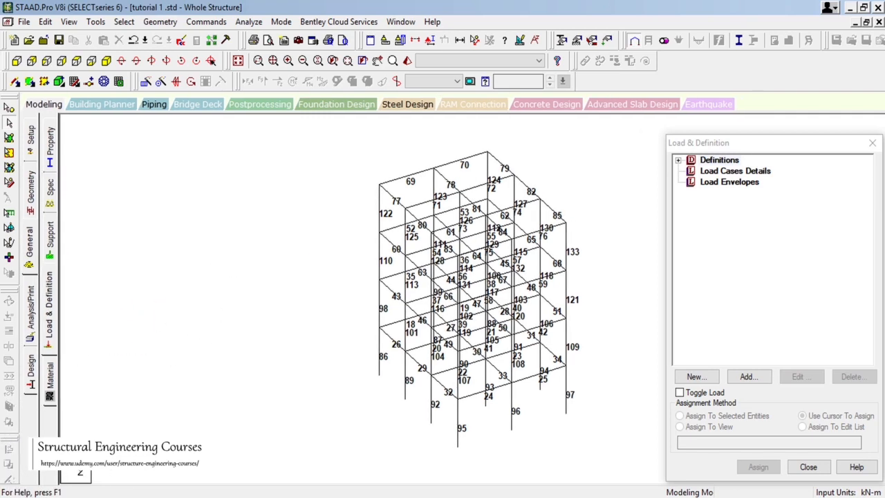
Close the Load & Definition window and delete beam 69 from the structure's top level.
left_click(872, 142)
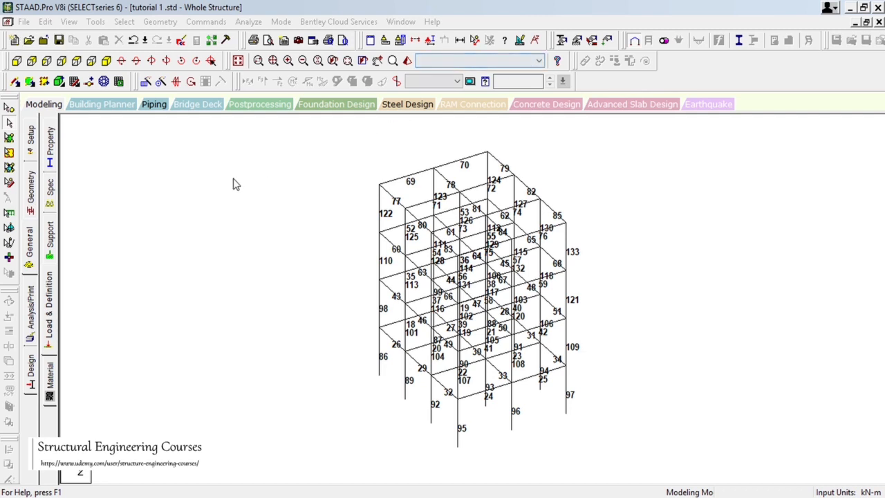
left_click(14, 81)
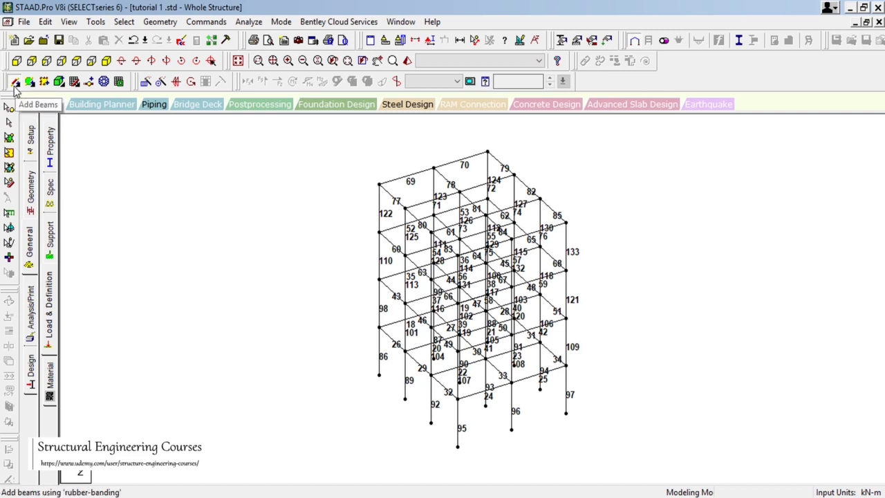
left_click(10, 123)
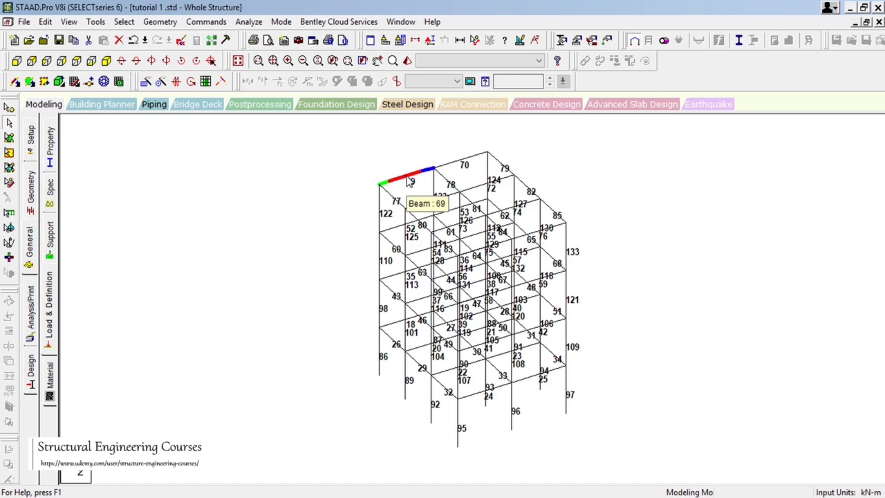
key("Delete")
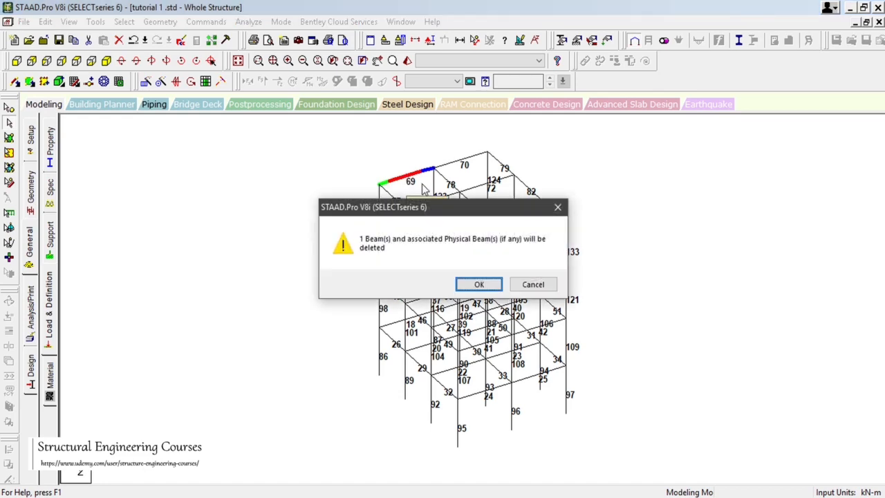
left_click(480, 286)
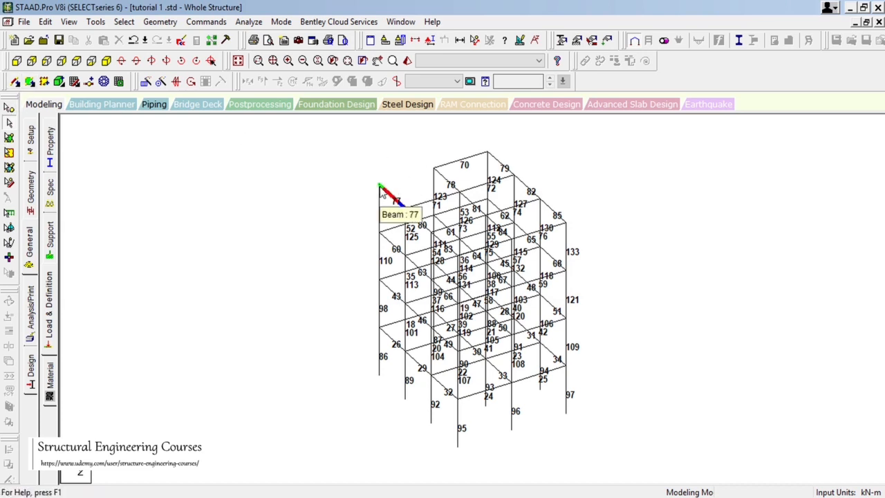
Add a beam between the two top-level nodes where beam 69 was, and return to the beam selection cursor.
left_click(15, 81)
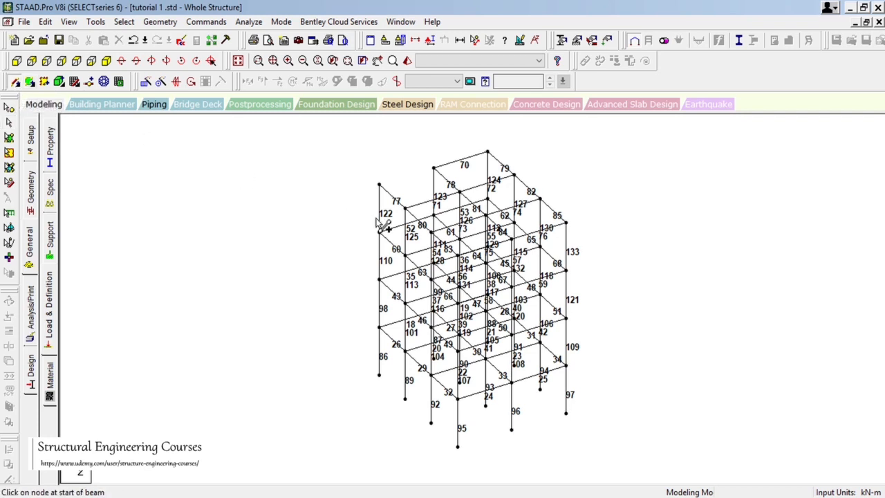
left_click_drag(379, 185, 434, 168)
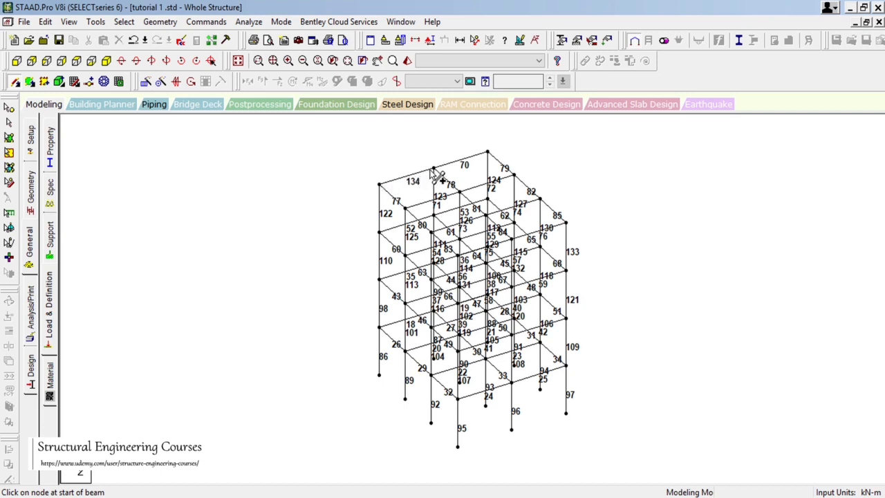
left_click(9, 122)
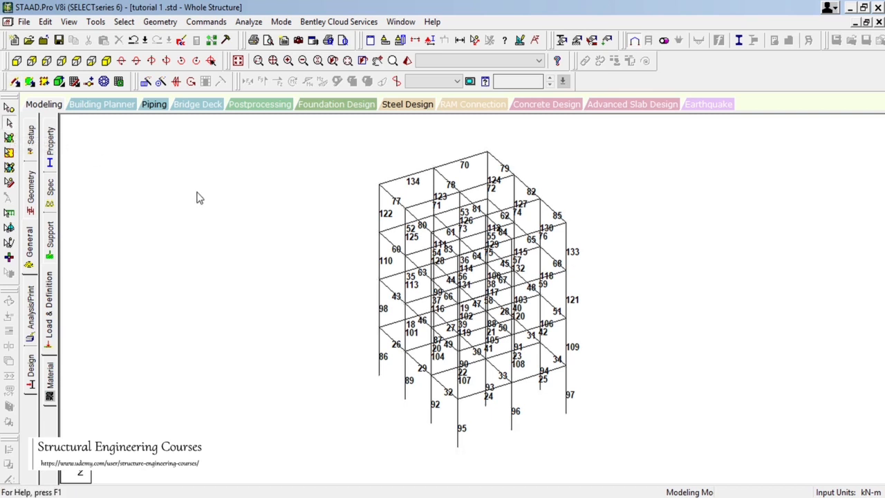
left_click_drag(197, 192, 302, 263)
left_click_drag(229, 192, 298, 247)
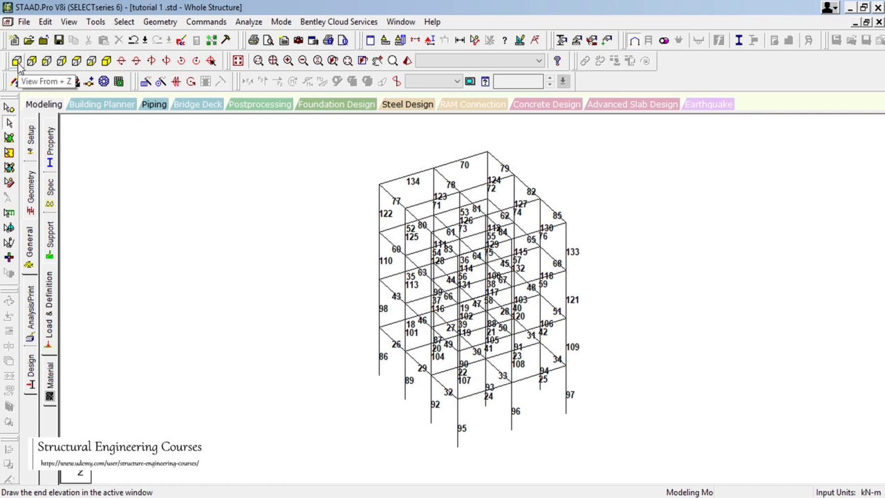
Select the top-floor beams in the +Z elevation, show only the selected objects, and display them in plan view.
left_click(17, 61)
left_click_drag(378, 150, 636, 168)
left_click(69, 22)
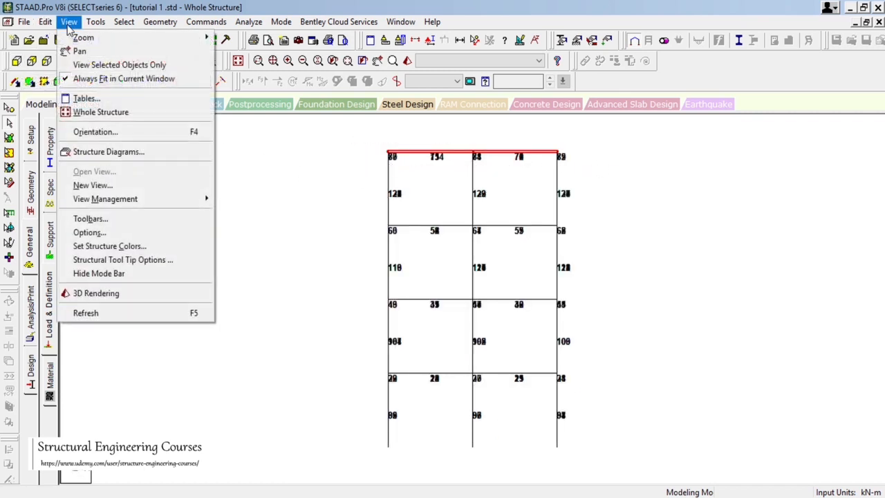
left_click(90, 63)
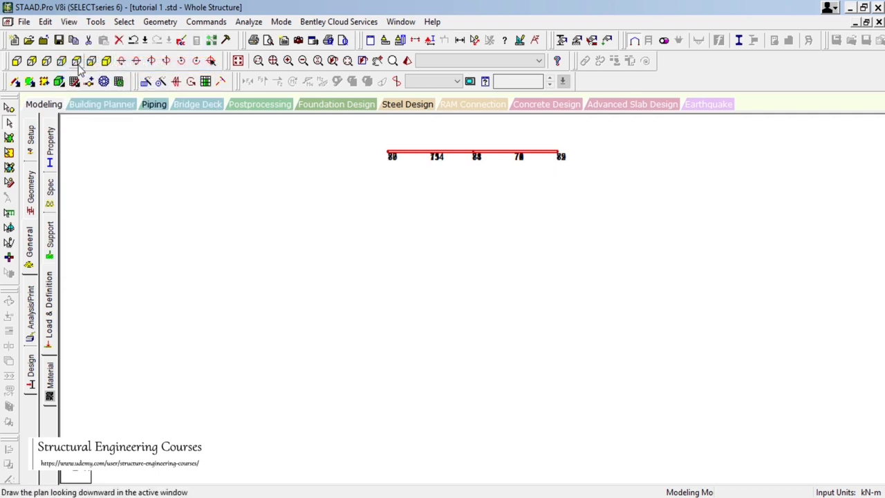
left_click(77, 61)
left_click(205, 202)
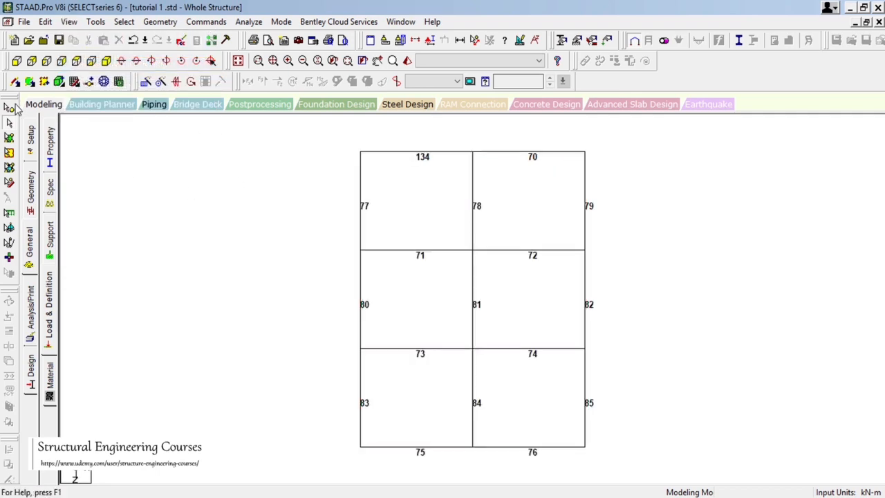
Add a four-noded plate in the bay enclosed by beams 134, 78, 71 and 77.
left_click(30, 83)
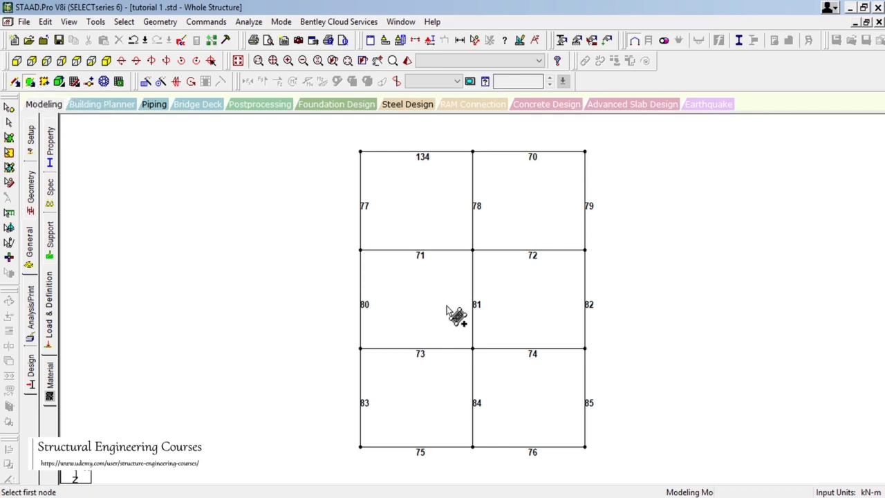
left_click(359, 250)
left_click(360, 151)
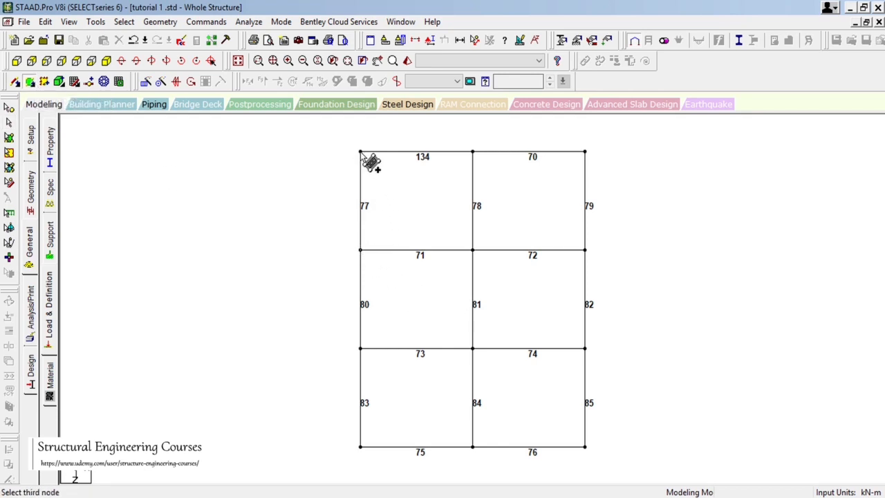
left_click(472, 151)
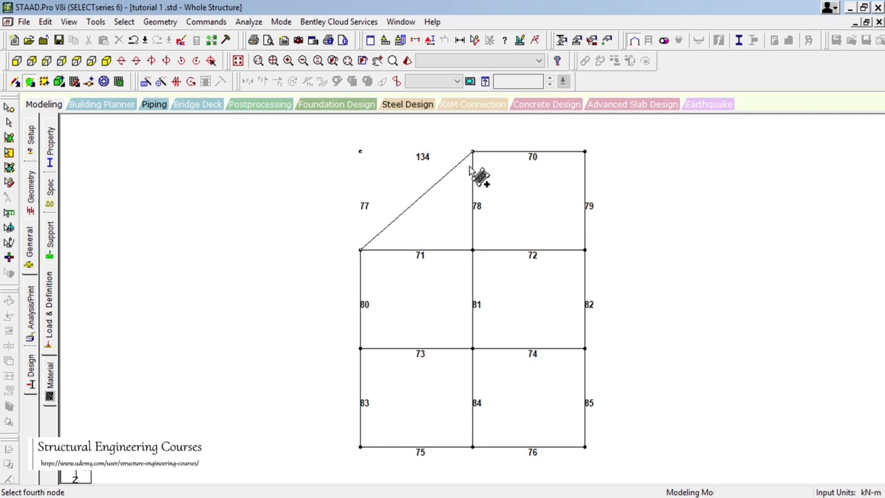
left_click(473, 249)
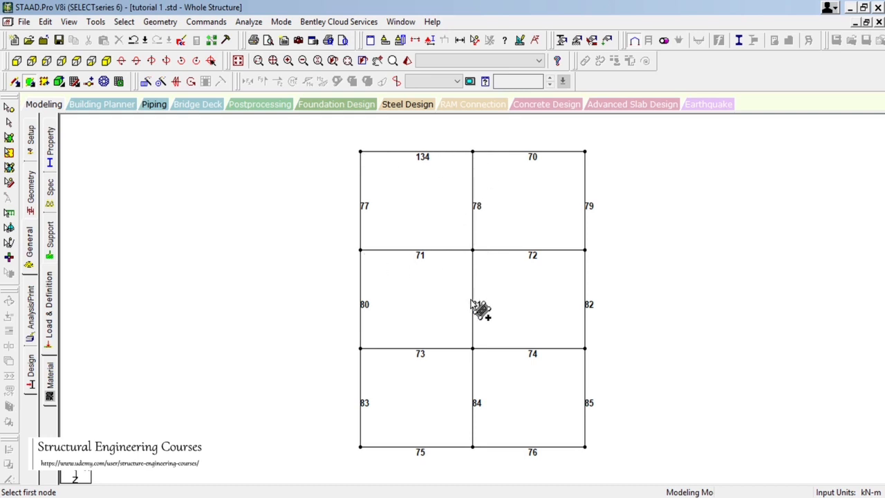
Turn on the node and plate number labels in the floor plan.
middle_click_drag(484, 309, 431, 297)
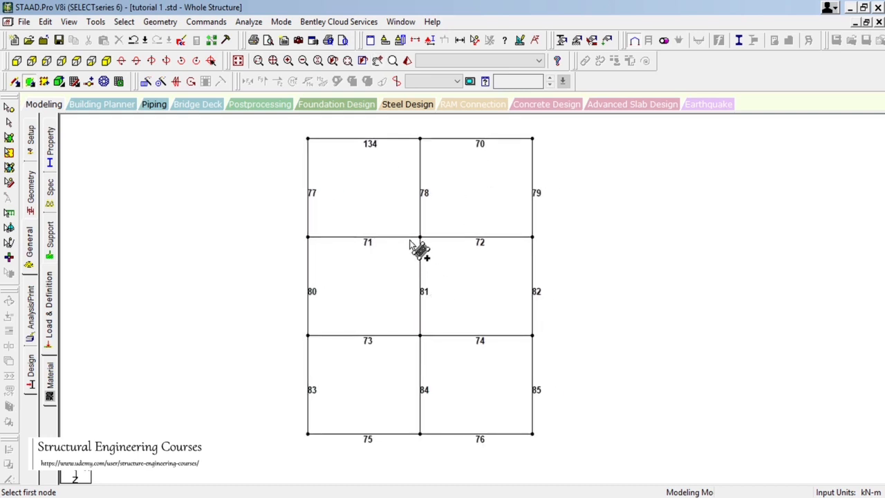
key("shift+n")
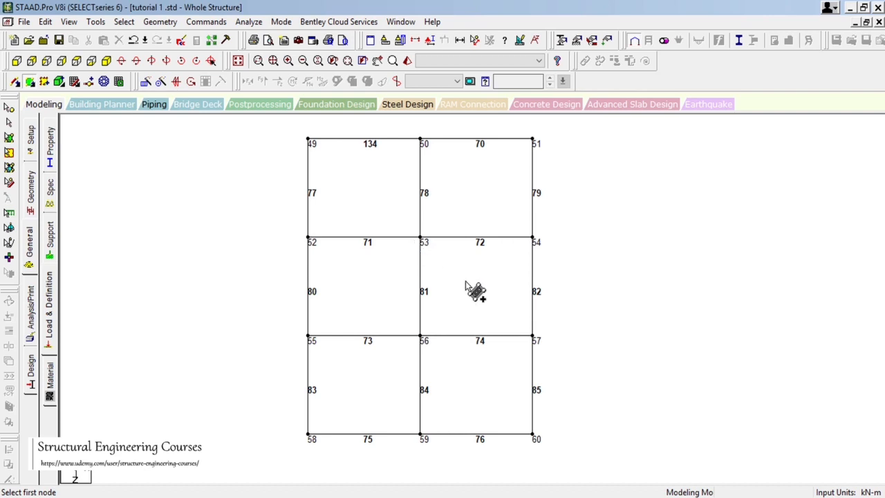
middle_click_drag(468, 285, 493, 317)
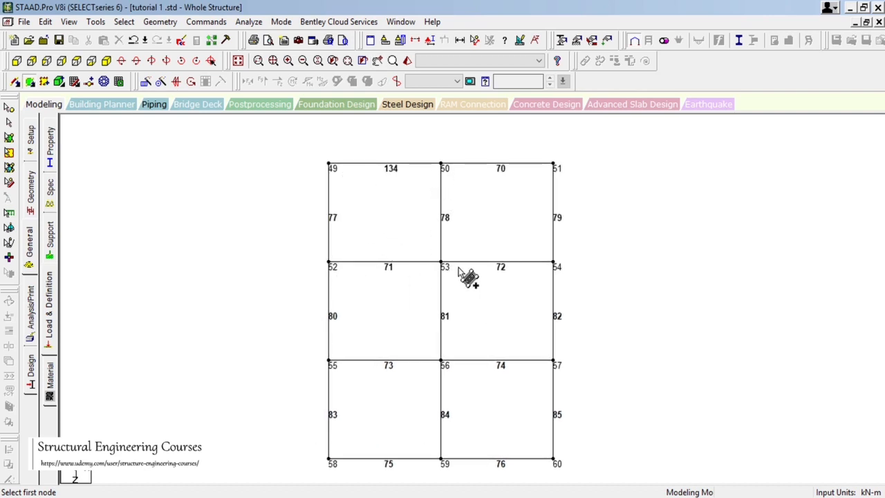
middle_click_drag(469, 270, 505, 293)
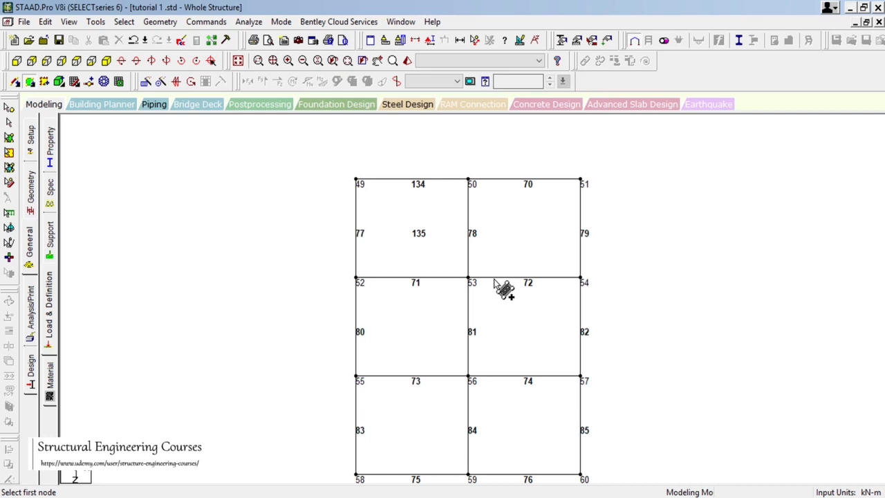
Add a four-noded plate through nodes 53, 50, 51 and 54.
left_click(468, 269)
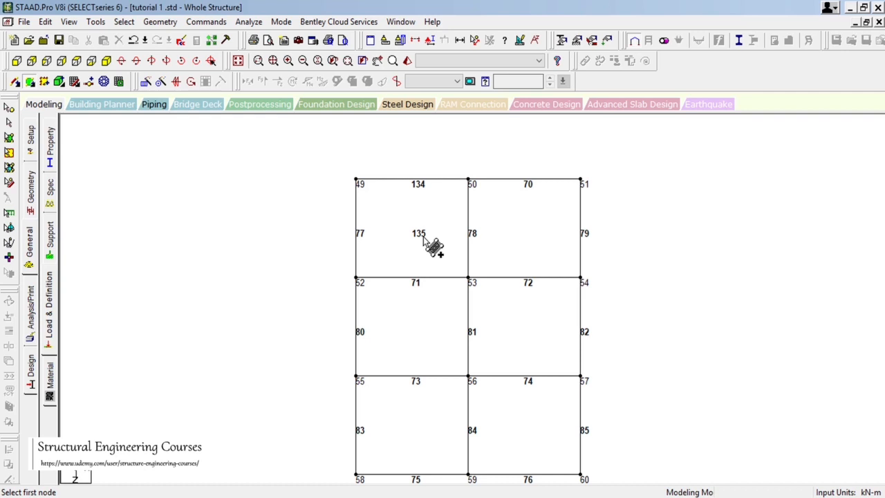
left_click(468, 279)
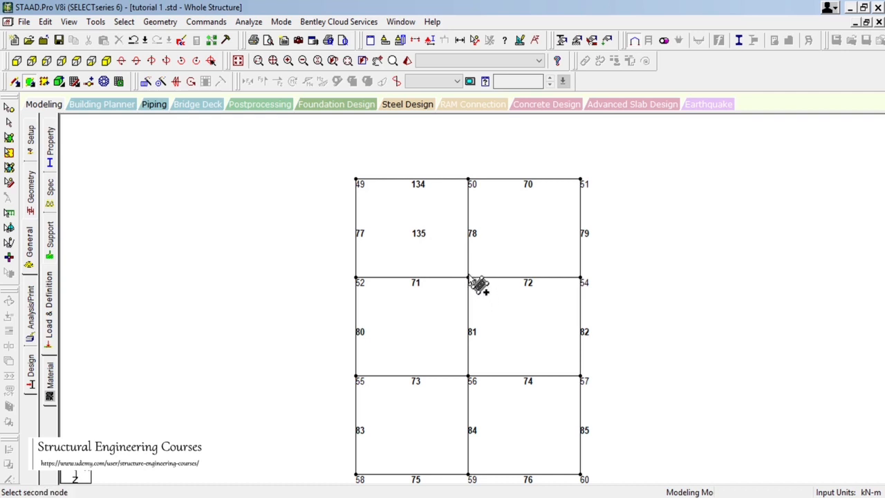
left_click(468, 179)
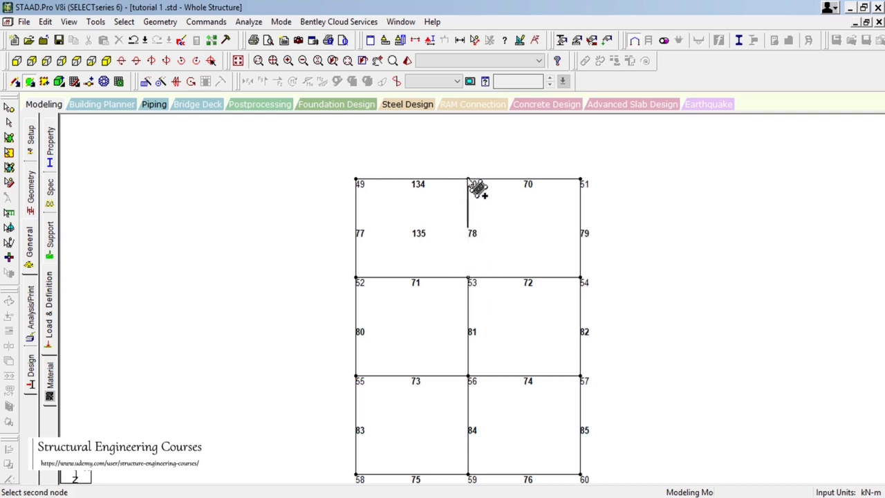
left_click(581, 180)
left_click(582, 280)
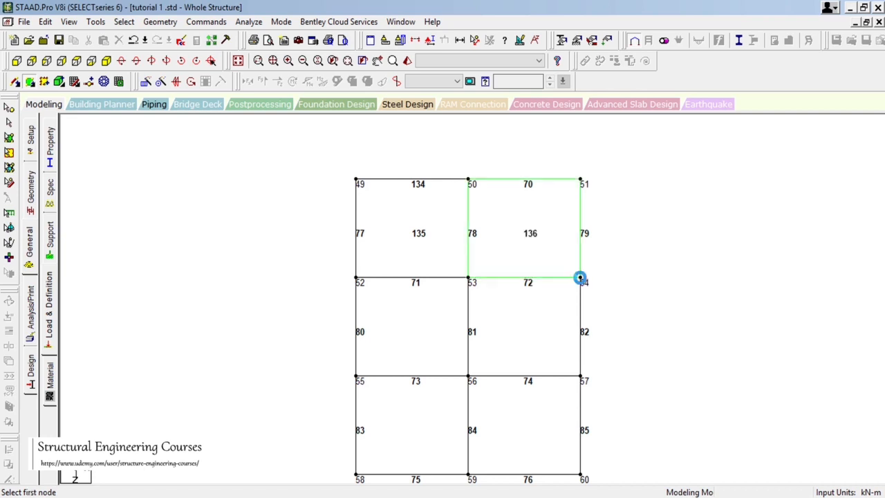
Add plates to both middle-row bays, through nodes 55, 52, 53, 56 and nodes 56, 53, 54, 57.
left_click(356, 377)
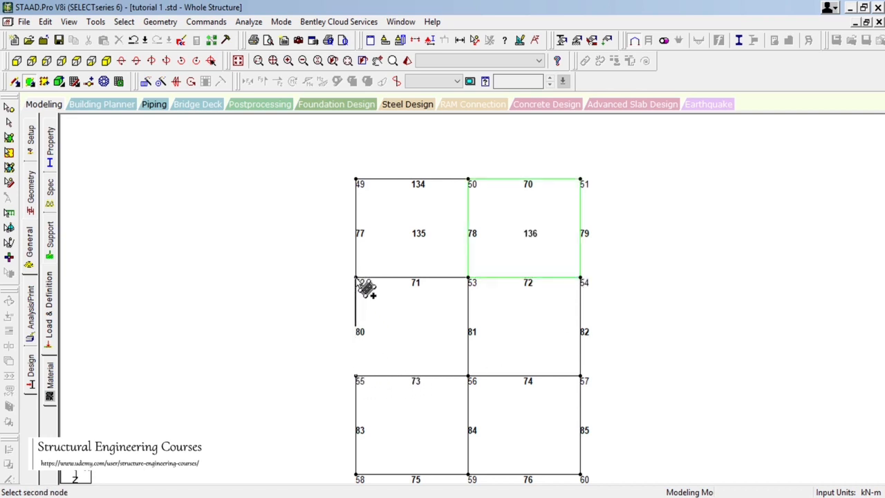
left_click(356, 277)
left_click(468, 279)
left_click(468, 377)
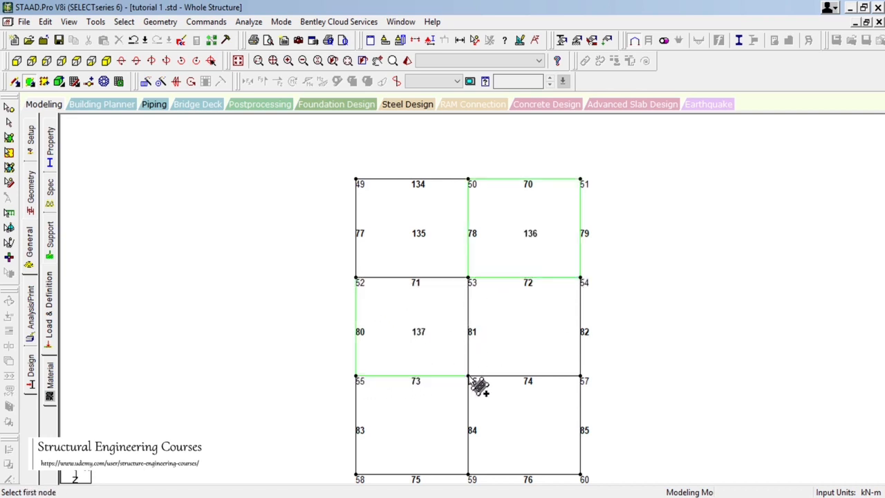
left_click(470, 378)
left_click(468, 278)
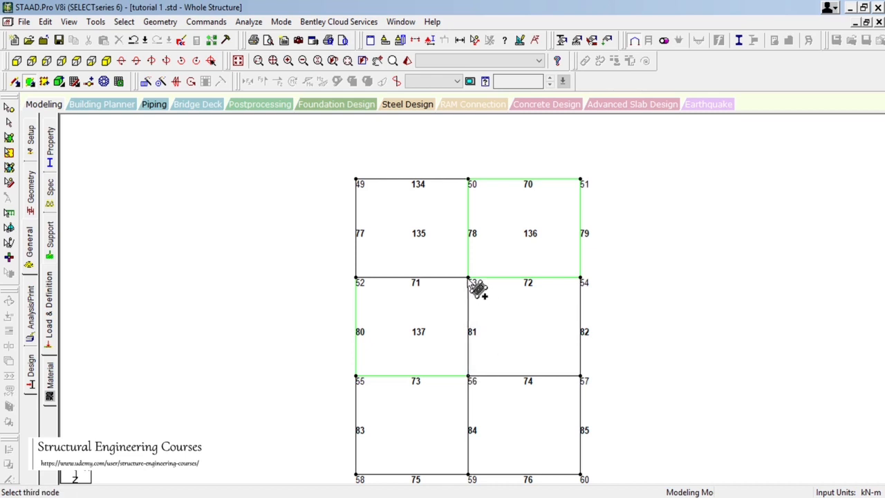
left_click(581, 279)
left_click(581, 377)
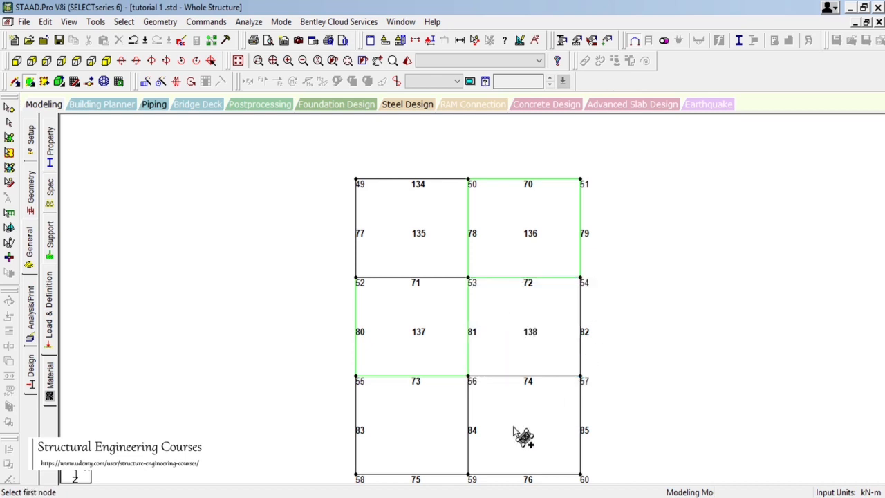
Add plates to both lowest-row bays, through nodes 58, 55, 56, 59 and nodes 59, 56, 57, 60.
left_click(356, 475)
left_click(357, 379)
left_click(469, 379)
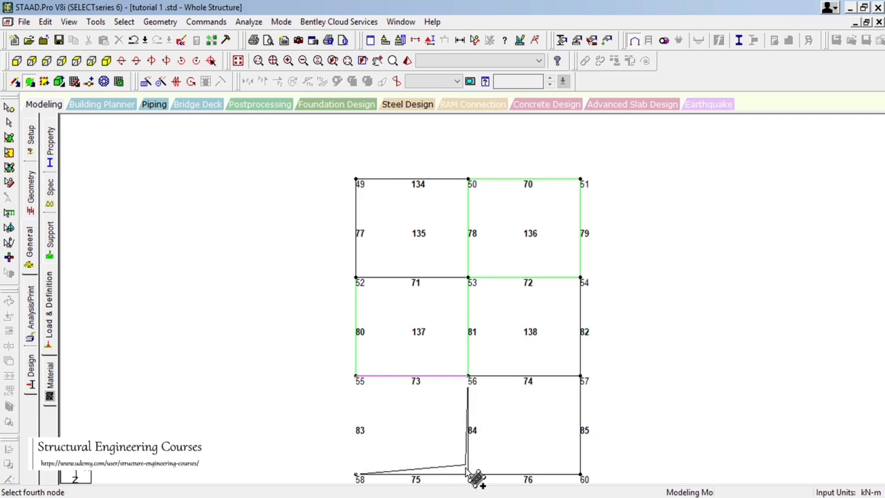
left_click(469, 476)
left_click(469, 477)
left_click(468, 378)
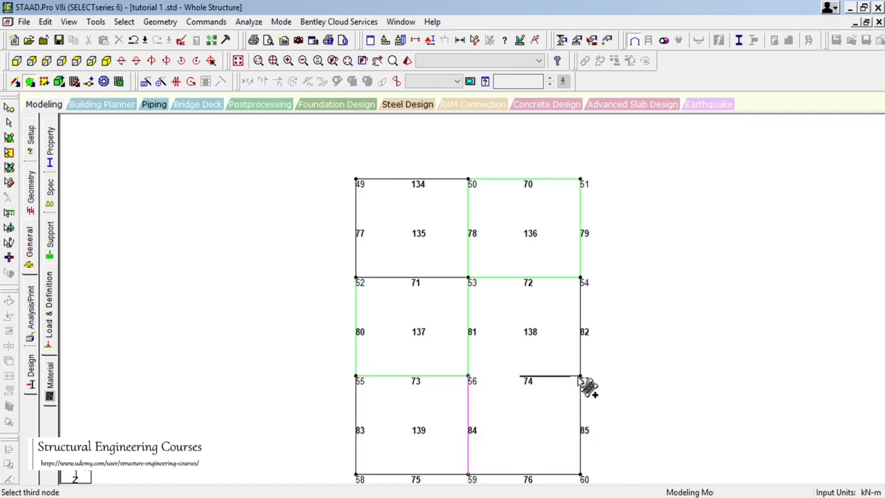
left_click(580, 377)
left_click(582, 477)
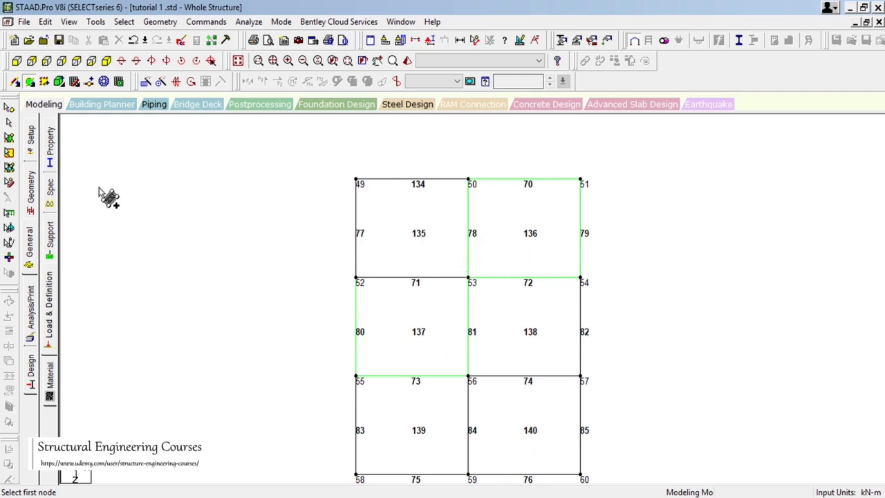
Select the roof plates 135, 136, 137, 139 and 140 one after another with the plates cursor.
left_click(9, 138)
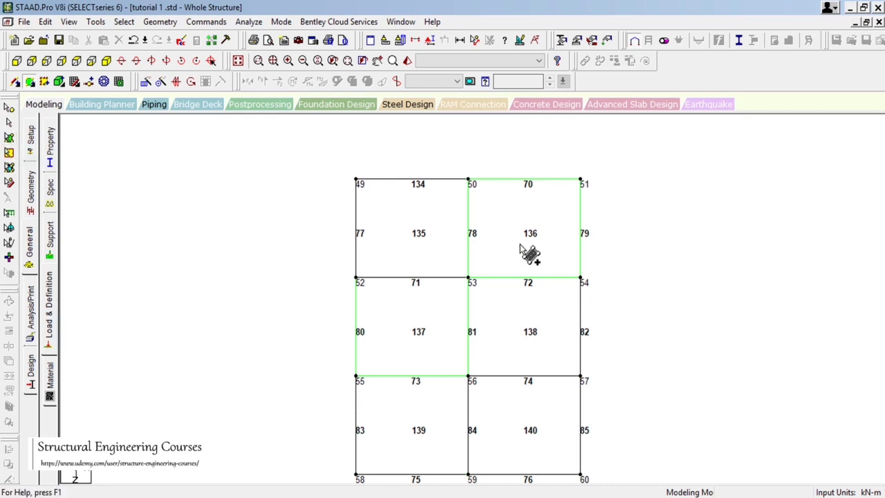
left_click(8, 125)
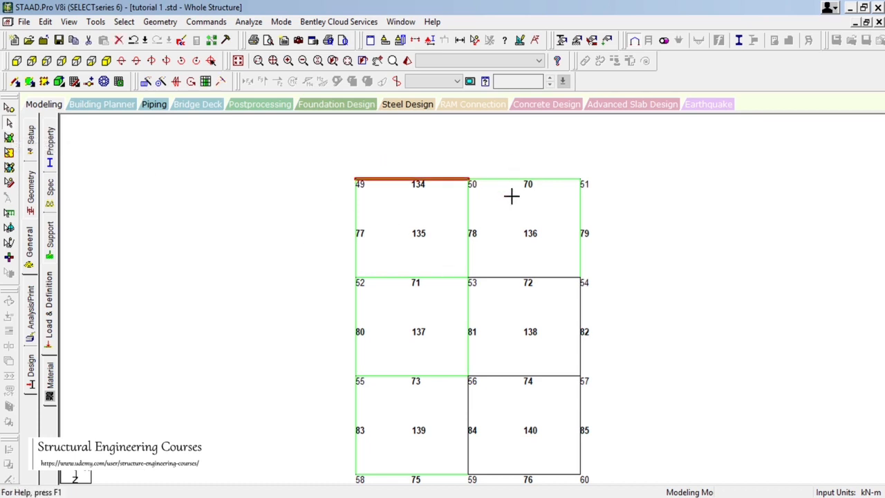
left_click(9, 152)
left_click(443, 237)
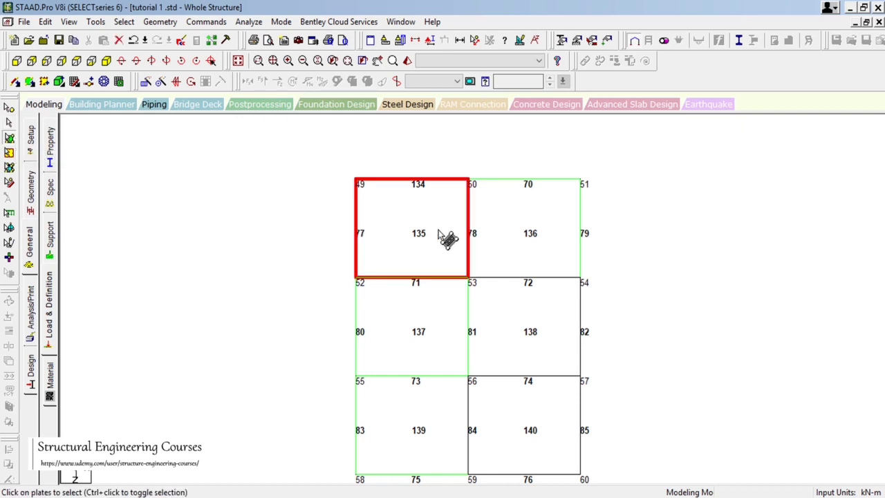
left_click(519, 237)
left_click(434, 334)
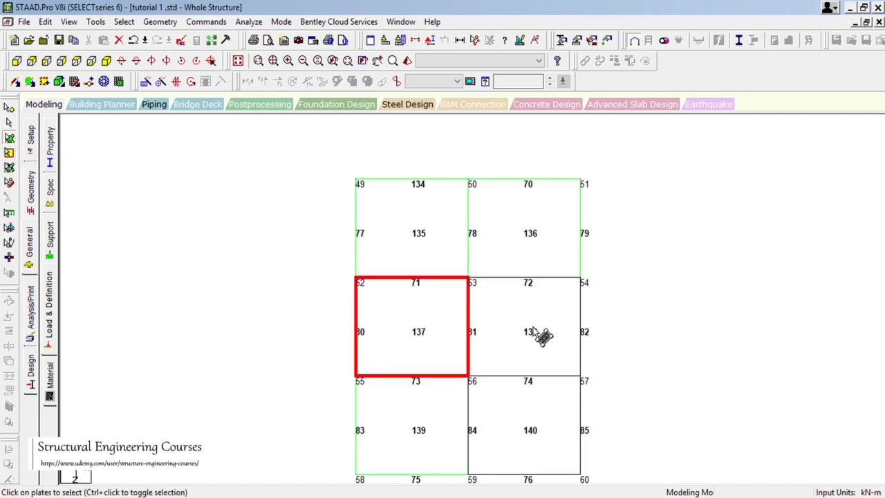
left_click(419, 425)
left_click(522, 429)
Select all six roof plates with one selection window, accept the auto save, and clear the selection.
left_click_drag(280, 148, 818, 485)
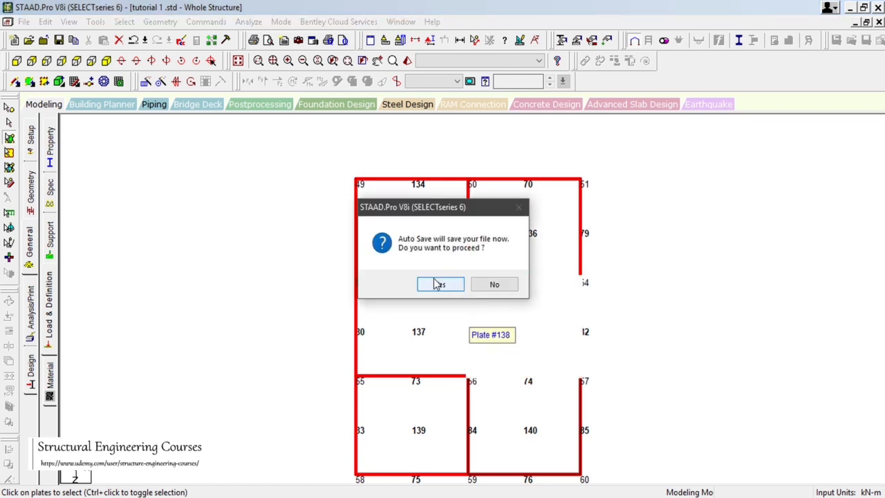
left_click(440, 284)
left_click(370, 272)
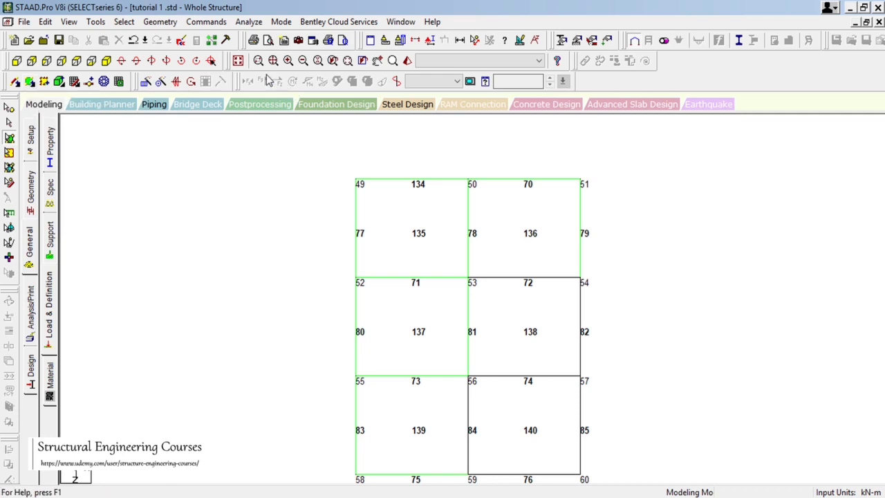
Restore the whole structure, isolate the beams of the floor one level below the roof, and view them from +Y.
left_click(238, 63)
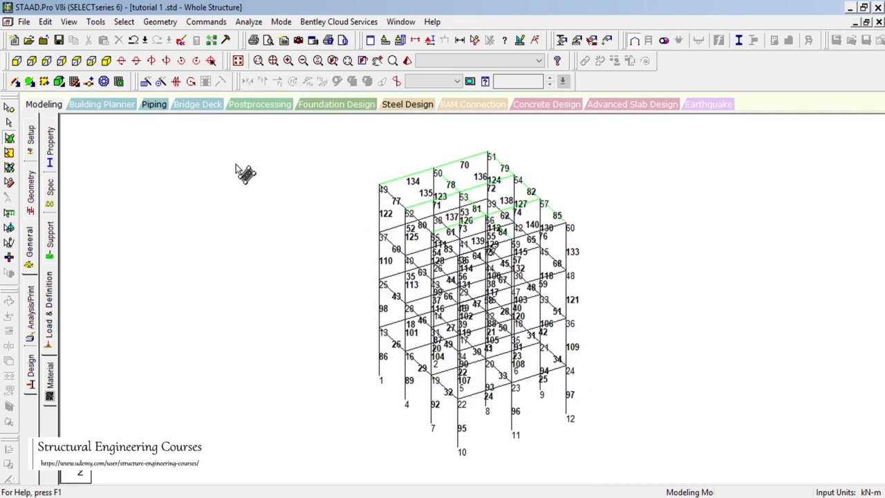
left_click_drag(209, 162, 247, 201)
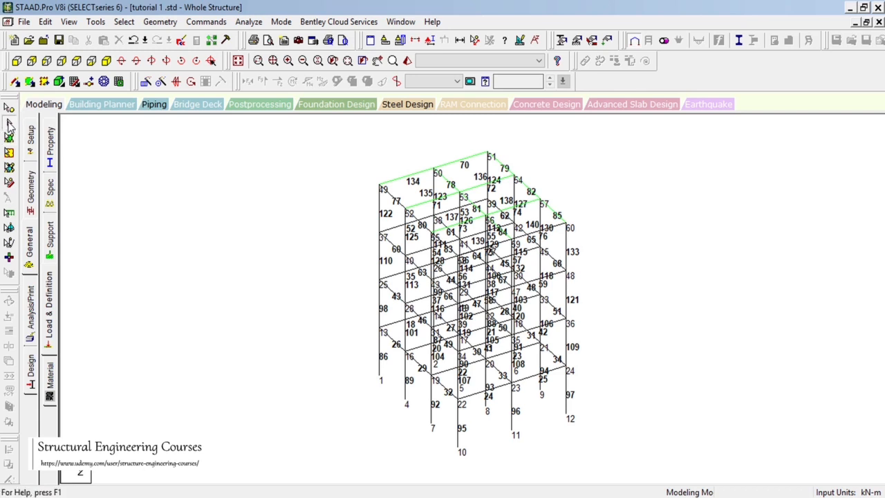
left_click(17, 61)
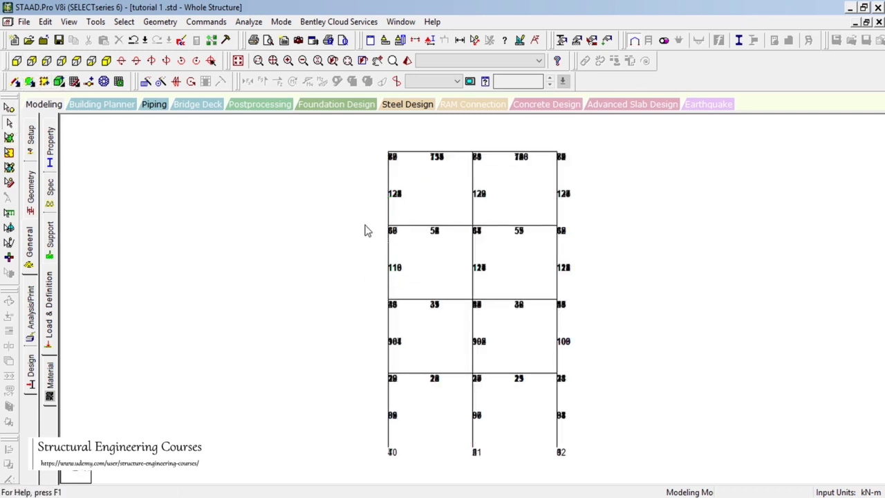
left_click_drag(482, 257, 607, 226)
left_click(69, 21)
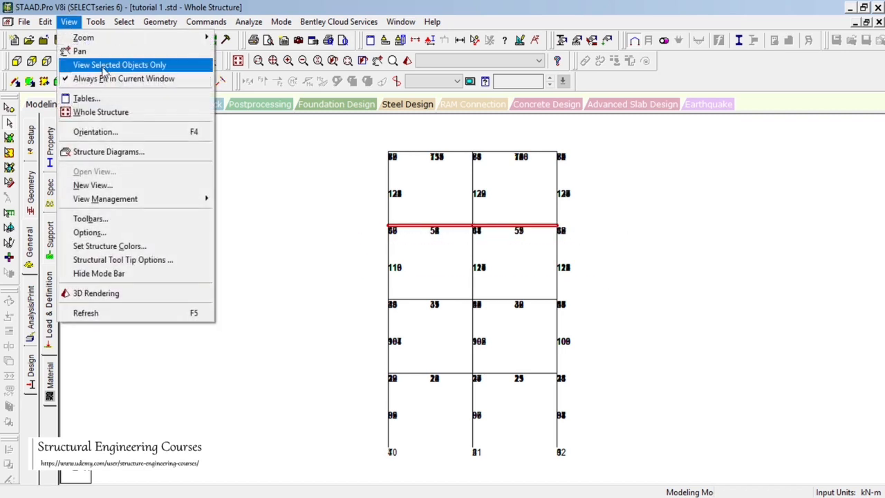
left_click(77, 63)
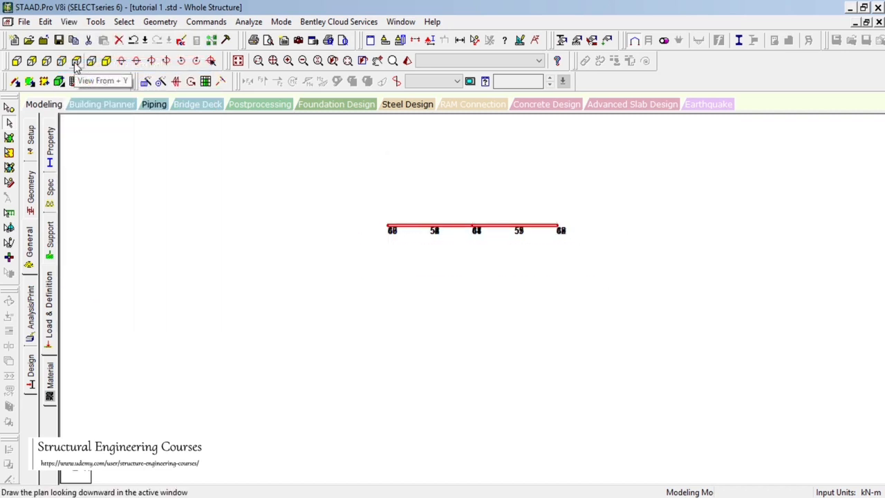
left_click(76, 62)
left_click_drag(157, 176, 222, 249)
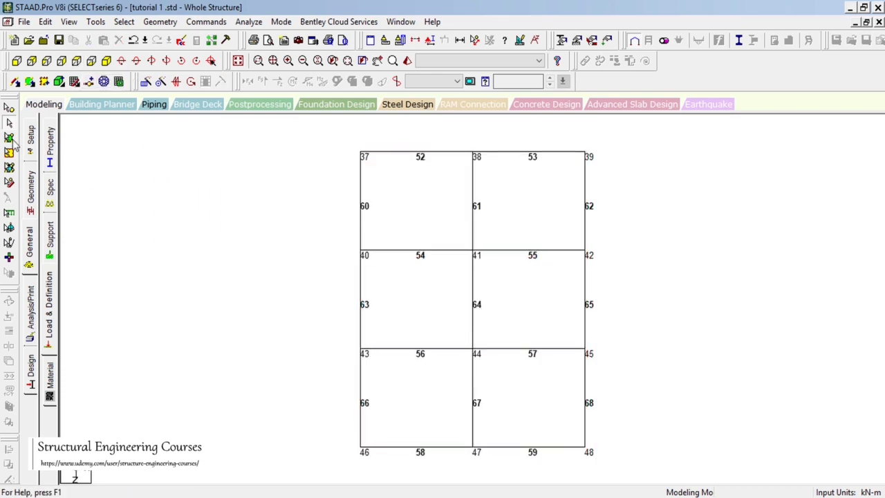
Add a surface element through nodes 40, 37, 38 and 41, closing the polygon at node 40.
left_click(47, 83)
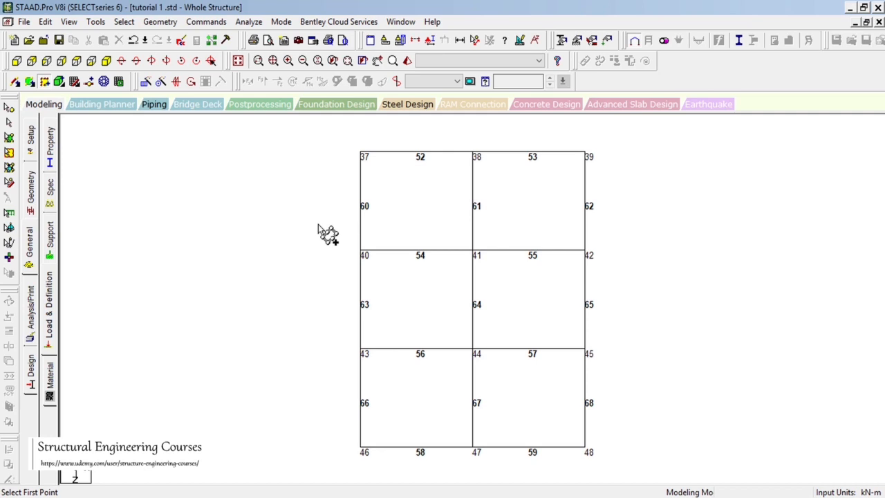
left_click(361, 252)
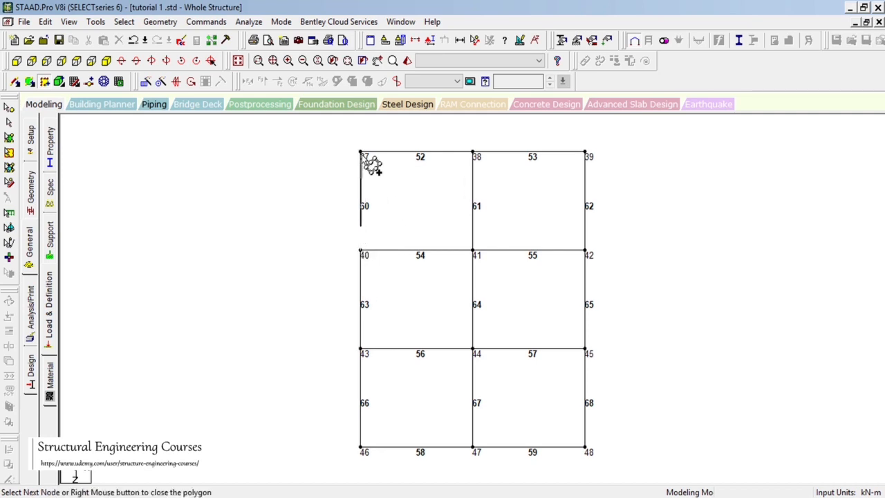
left_click(361, 152)
left_click(473, 152)
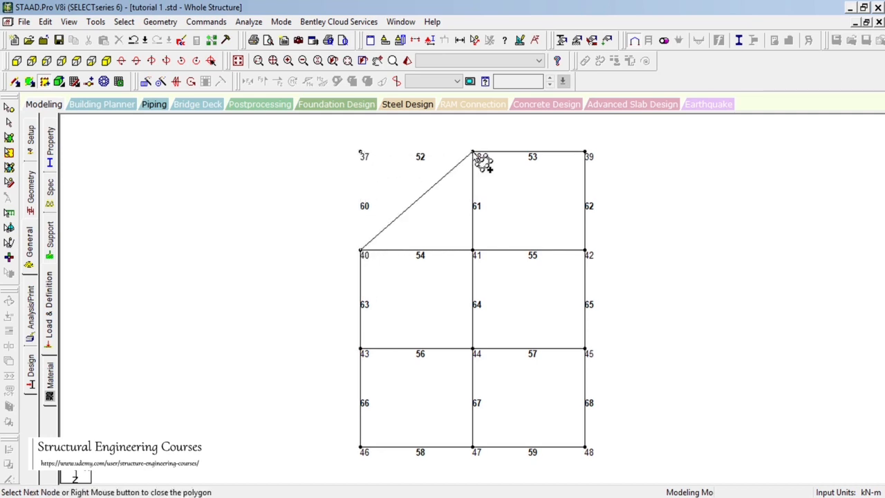
left_click(473, 251)
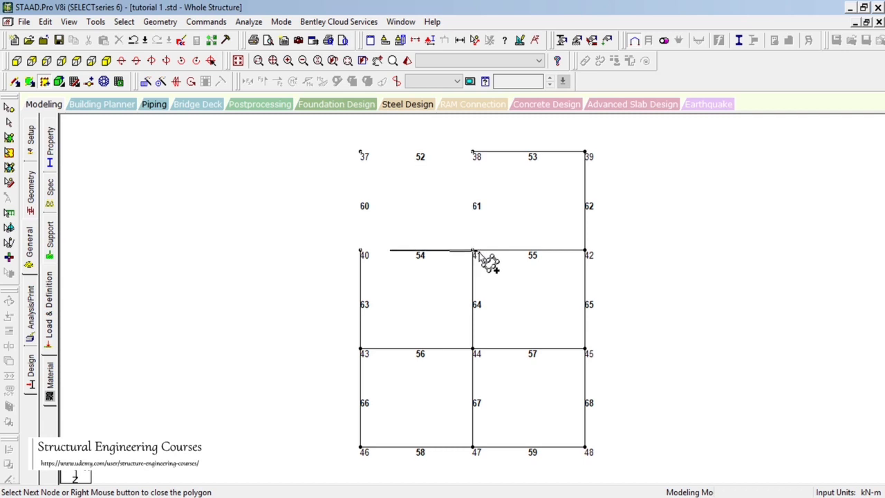
left_click(361, 251)
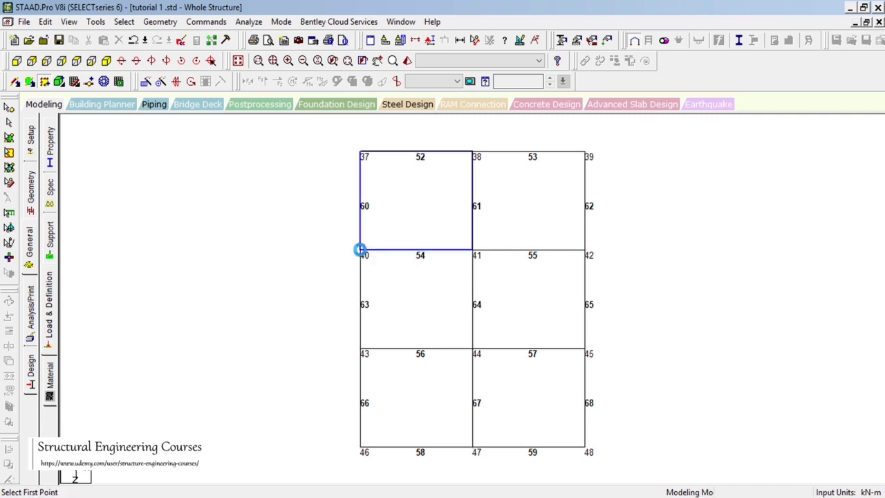
Add a surface element through nodes 41, 38, 39 and 42, closing it at node 41.
left_click(474, 251)
left_click(473, 152)
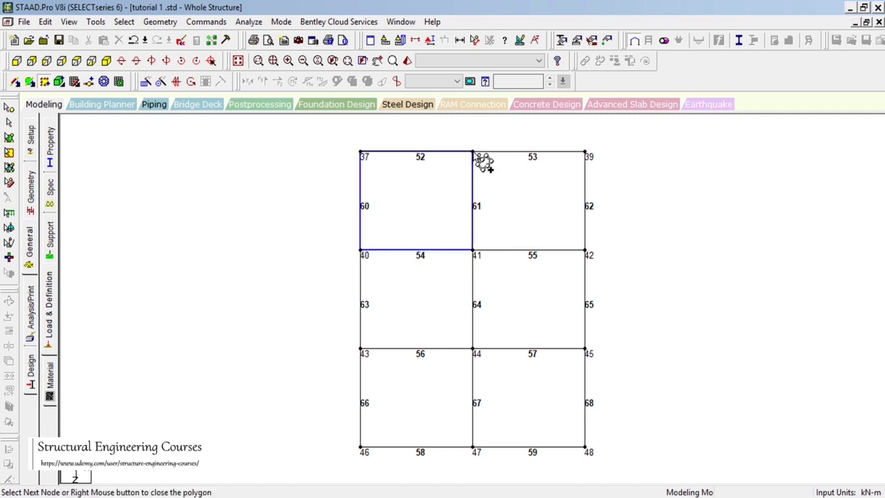
left_click(584, 153)
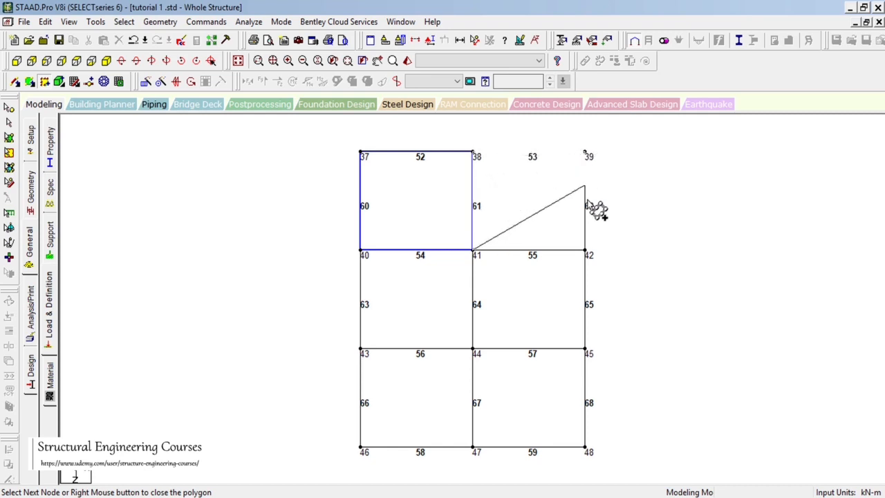
left_click(587, 251)
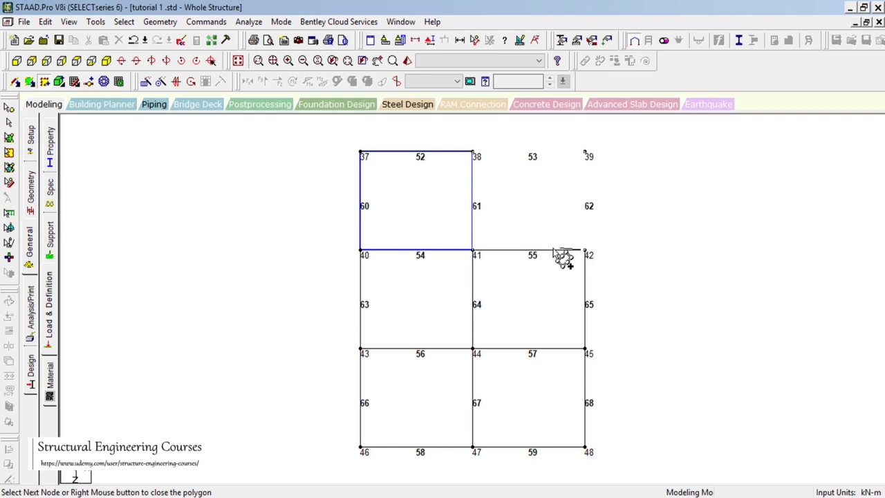
left_click(474, 251)
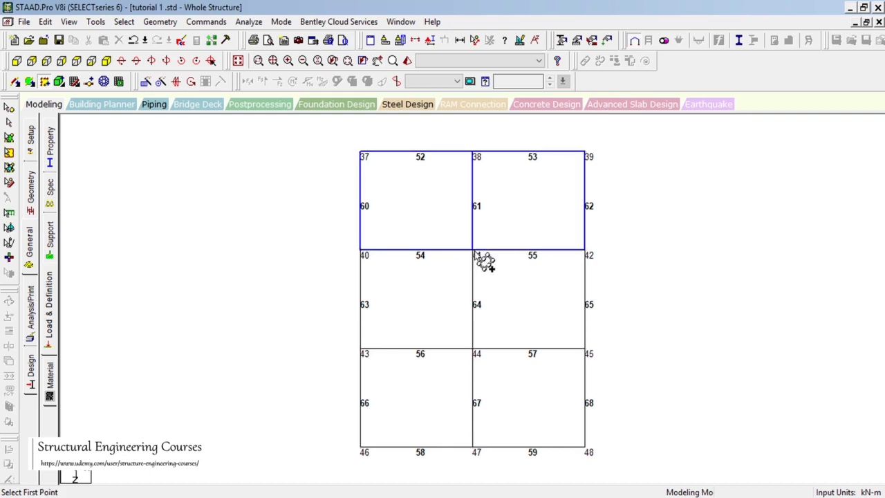
Add one surface across both middle bays through nodes 40, 41, 42, 45, 44 and 43, closing it at node 40.
scroll(329, 256, "up", 1)
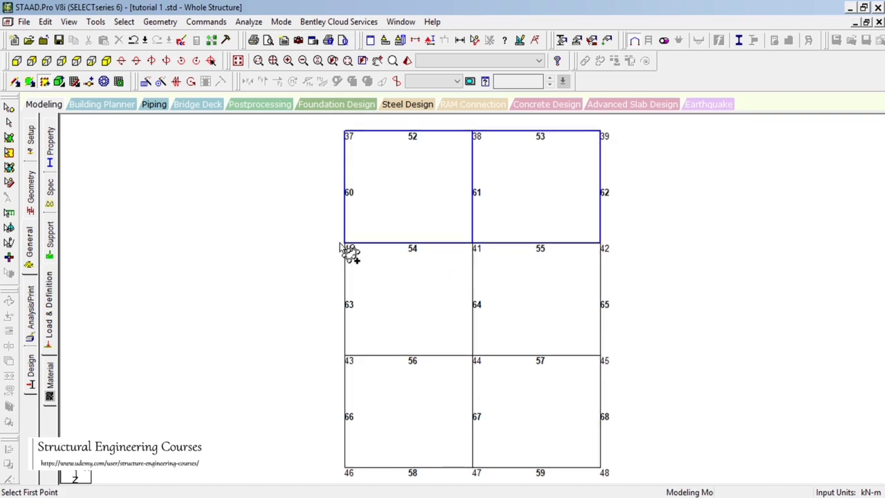
left_click(346, 246)
left_click(474, 245)
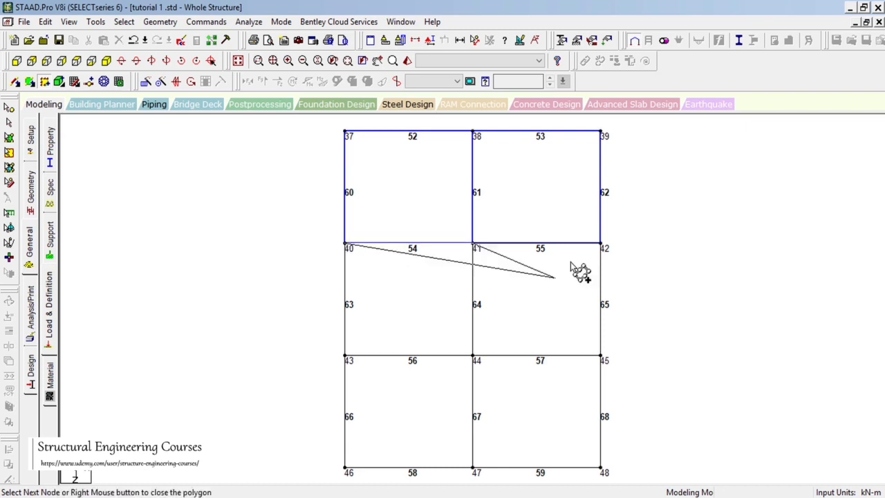
left_click(601, 243)
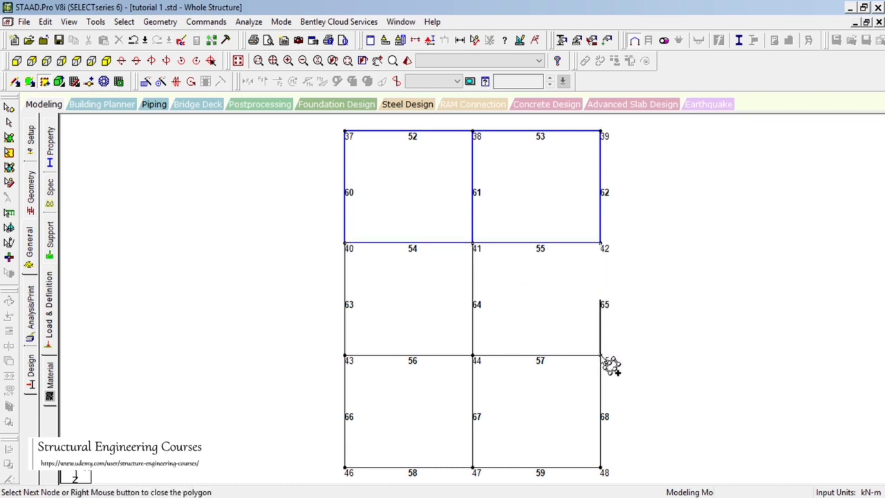
left_click(601, 355)
left_click(472, 357)
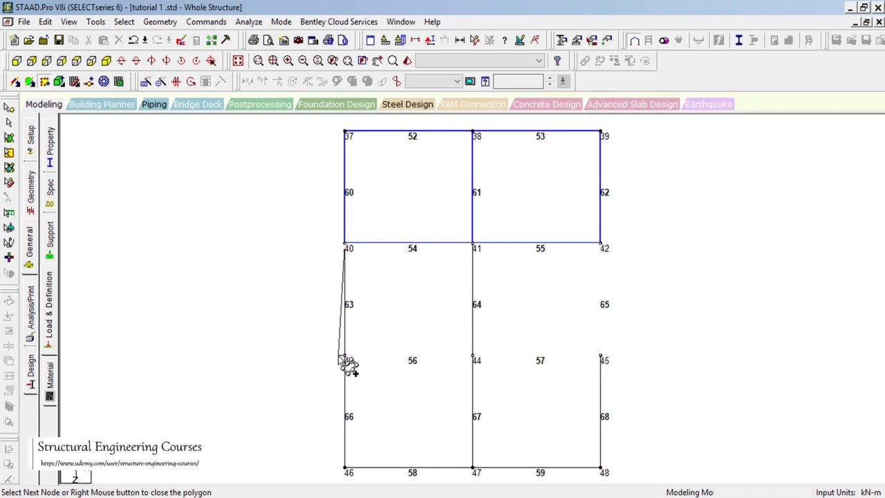
left_click(346, 358)
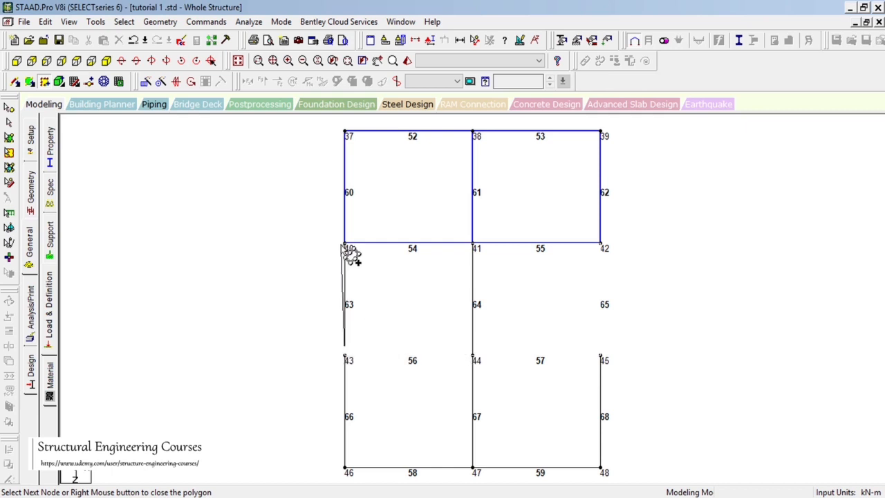
left_click(348, 246)
Add a surface element through nodes 46, 43, 44 and 47, closing the polygon at node 46.
scroll(470, 321, "up", 1)
scroll(470, 322, "down", 1)
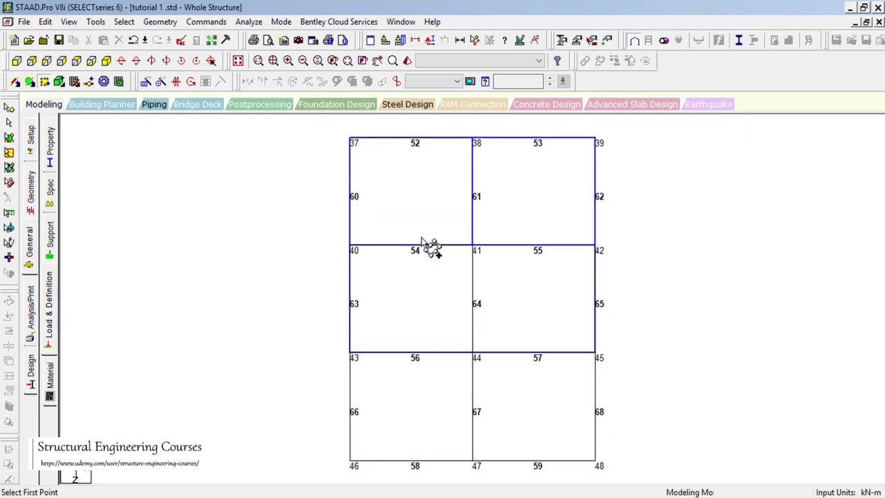
left_click(351, 461)
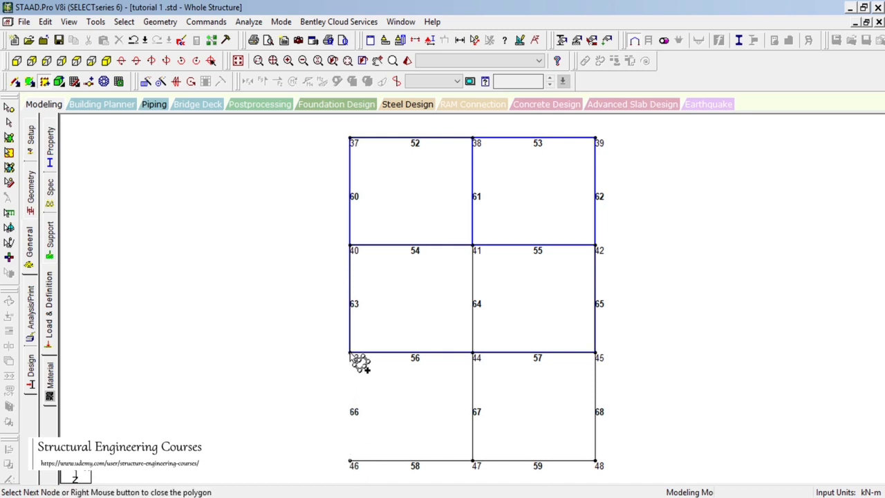
left_click(475, 356)
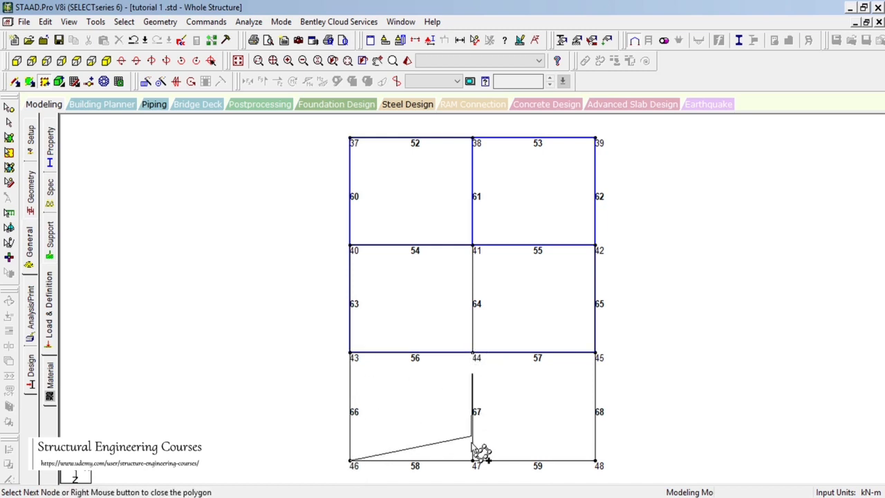
left_click(474, 461)
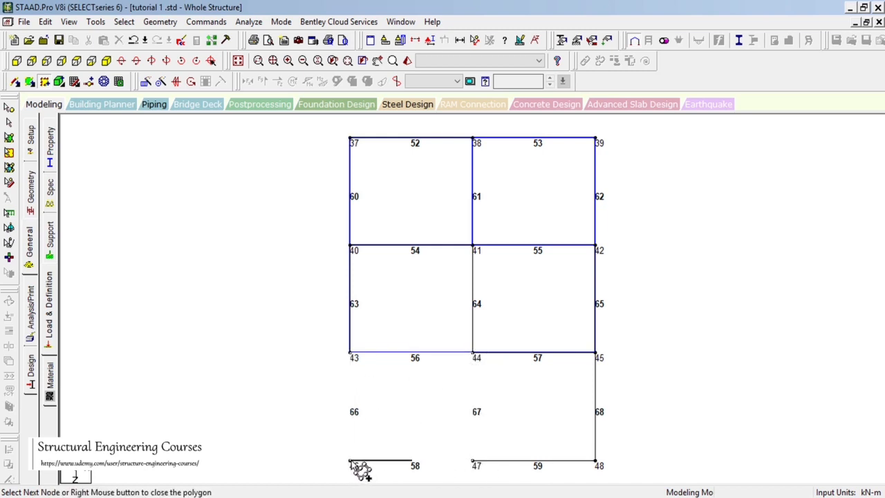
left_click(351, 461)
Add a surface element through nodes 47, 44, 45 and 48, closing the polygon at node 47.
left_click(473, 461)
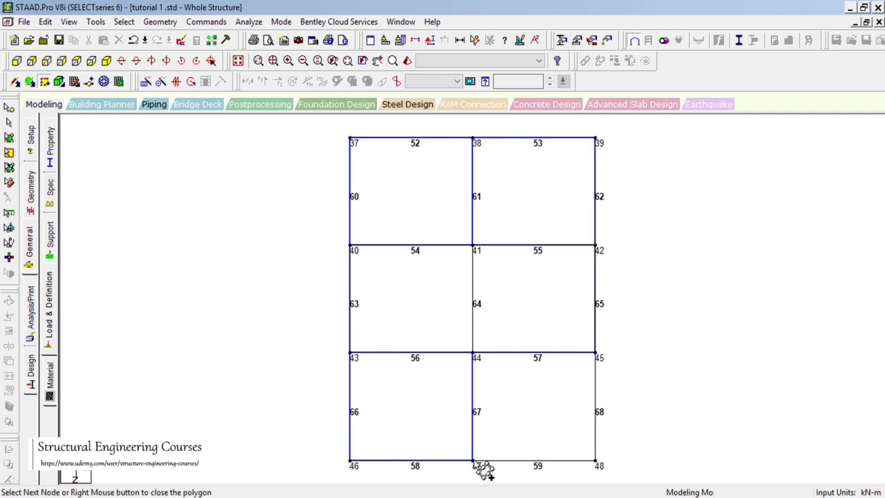
left_click(474, 355)
left_click(596, 354)
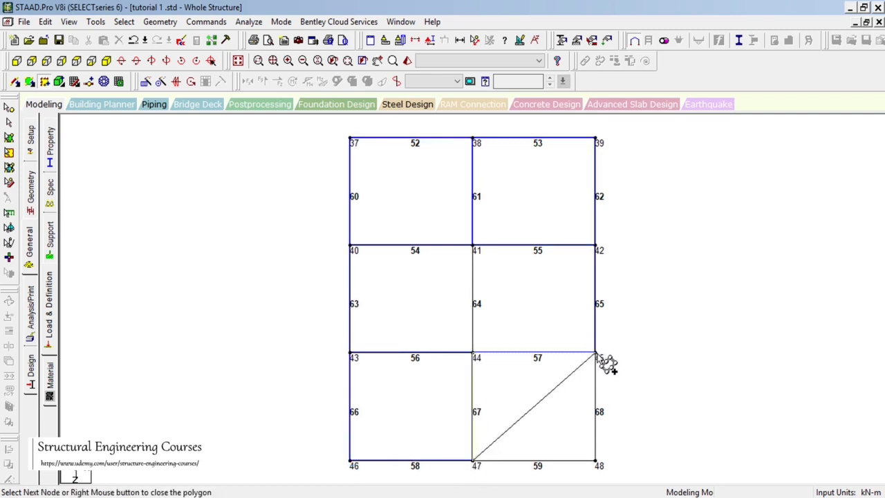
left_click(595, 461)
left_click(473, 461)
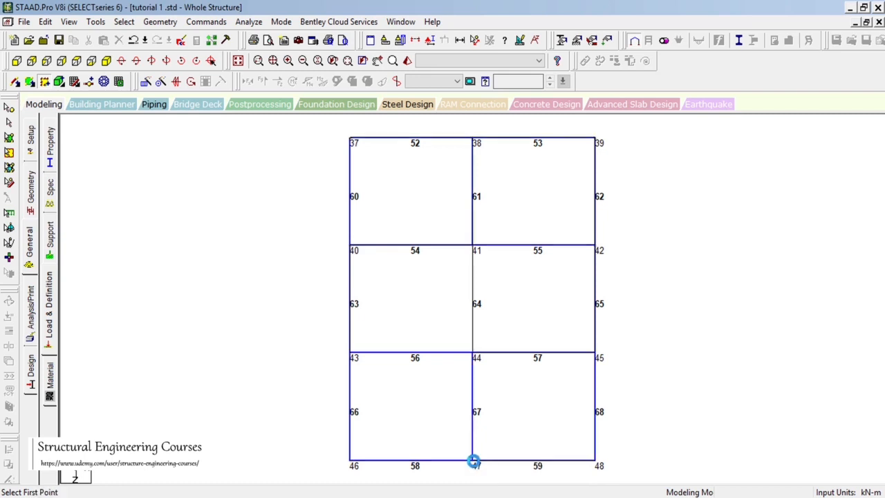
Select all surfaces on the isolated floor with a selection window, using the surface cursor.
left_click(9, 153)
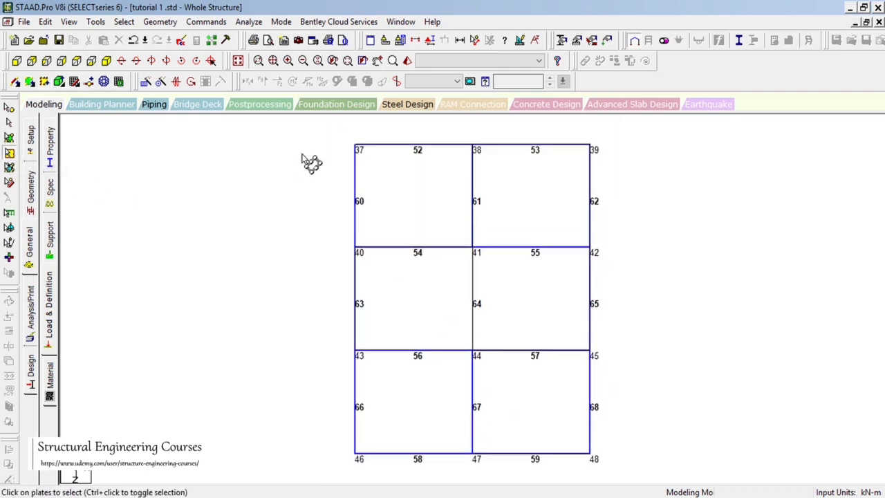
mouse_move(296, 130)
left_mouse_down()
mouse_move(607, 432)
mouse_move(705, 470)
left_mouse_up()
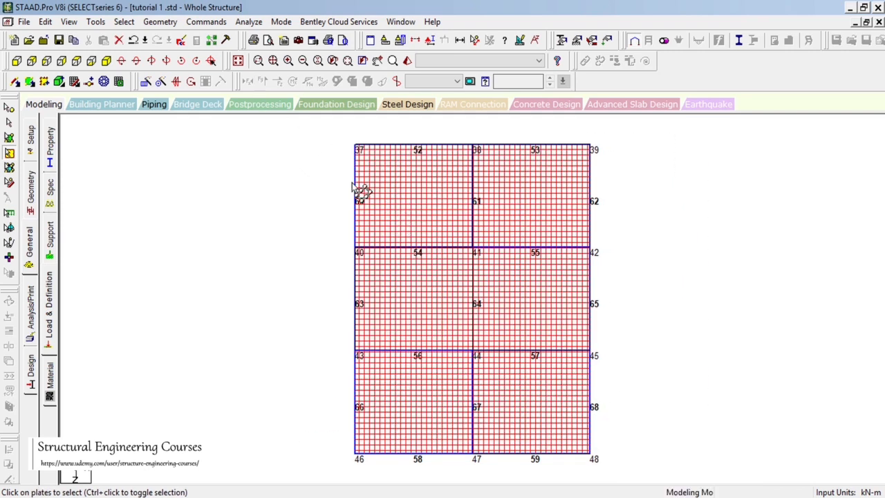
Clear the surface selection, pick the surface between nodes 37, 38, 41 and 40, pick the one beside it, and deselect it.
left_click(275, 188)
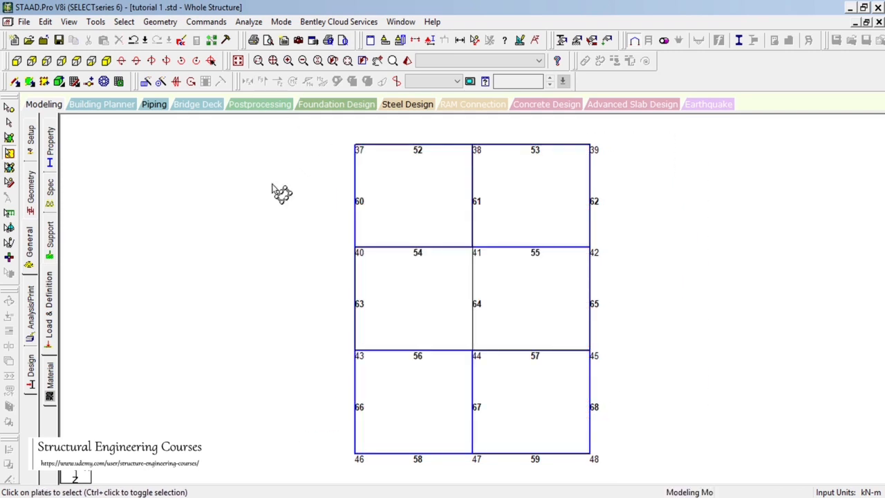
left_click(420, 216)
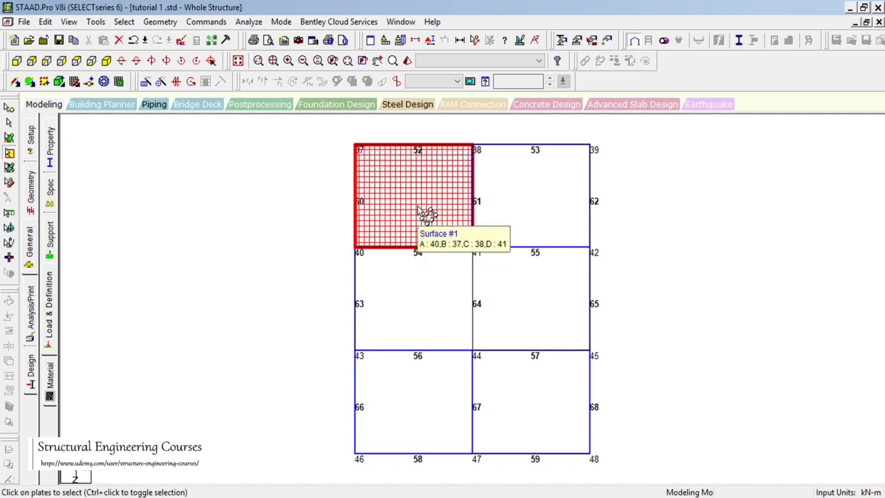
left_click(544, 216)
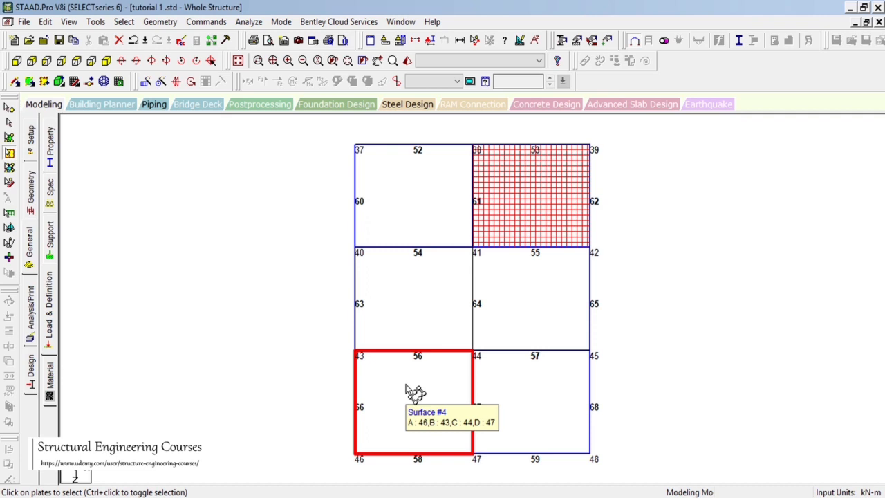
left_click(328, 325)
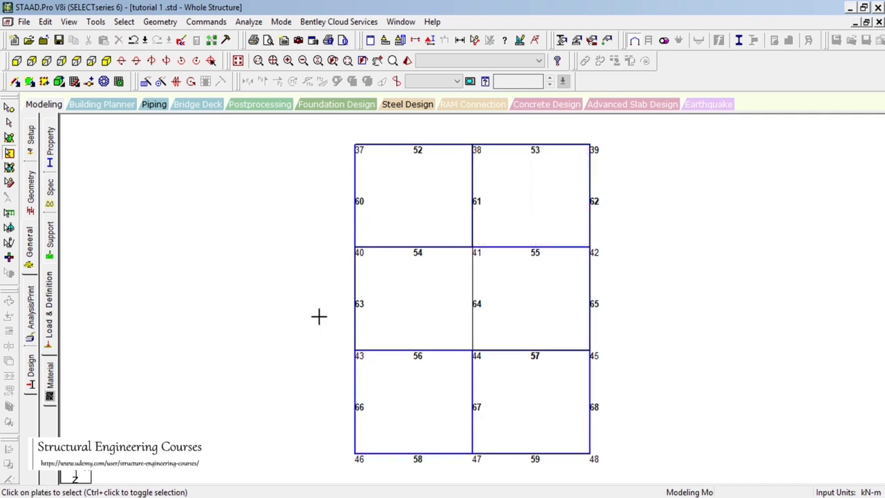
middle_click_drag(486, 324, 452, 309)
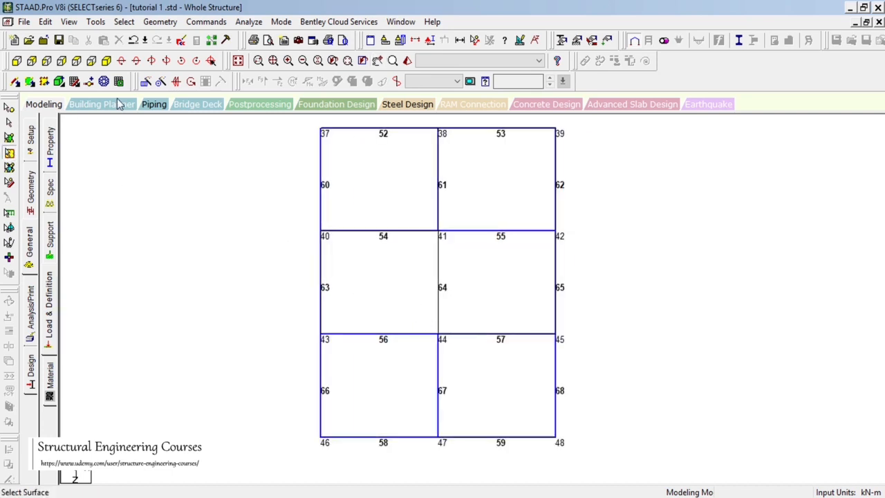
Display the whole structure, select the lowest storey in front view, and show only the selected members.
left_click(238, 60)
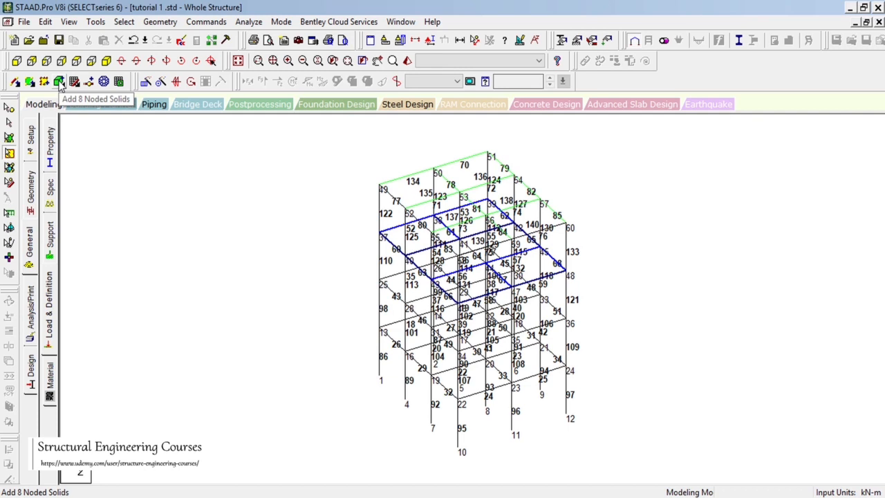
left_click(17, 61)
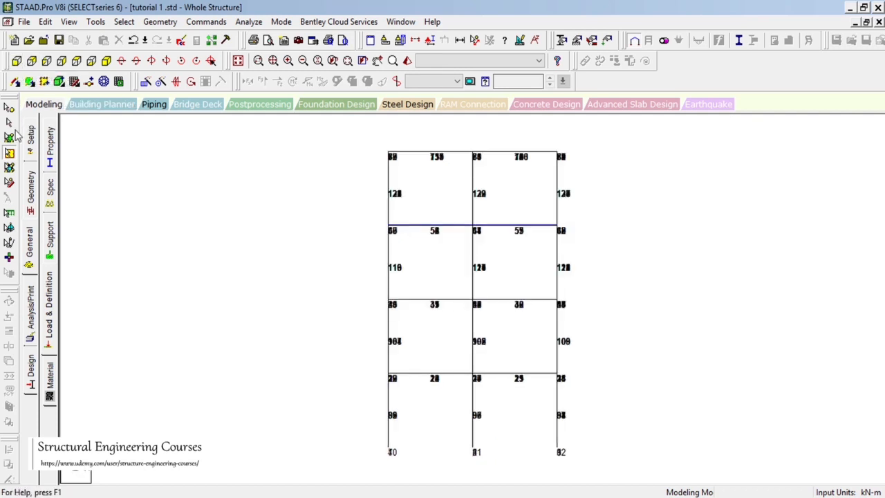
left_click_drag(372, 373, 603, 463)
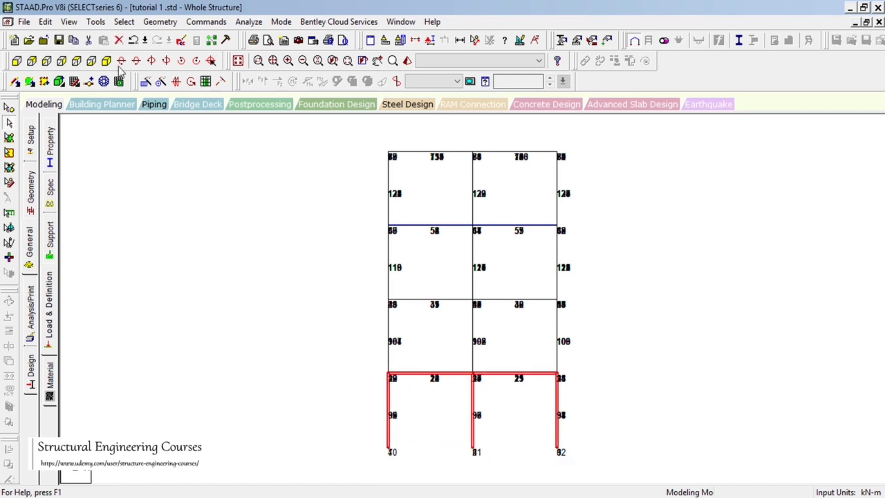
left_click(69, 21)
left_click(88, 64)
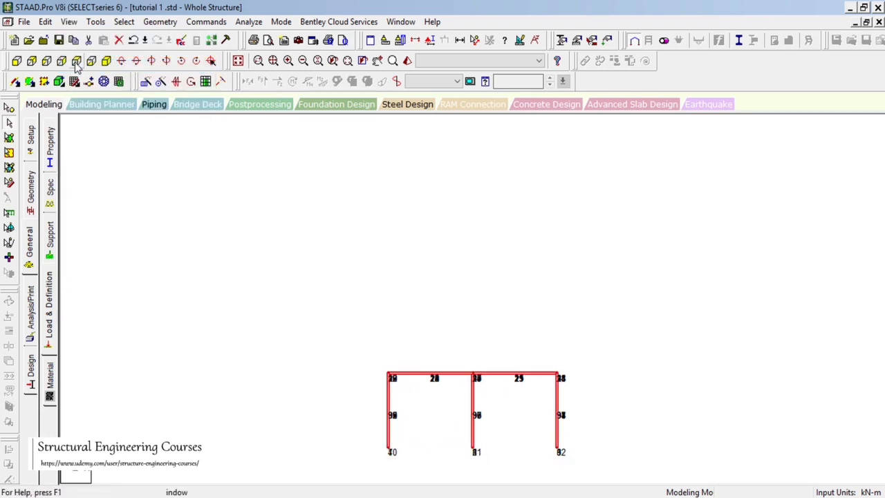
Select the middle bay between nodes 16, 17, 20 and 19 in plan, and isolate its beams and columns in isometric view.
left_click(76, 62)
left_click_drag(342, 247, 478, 356)
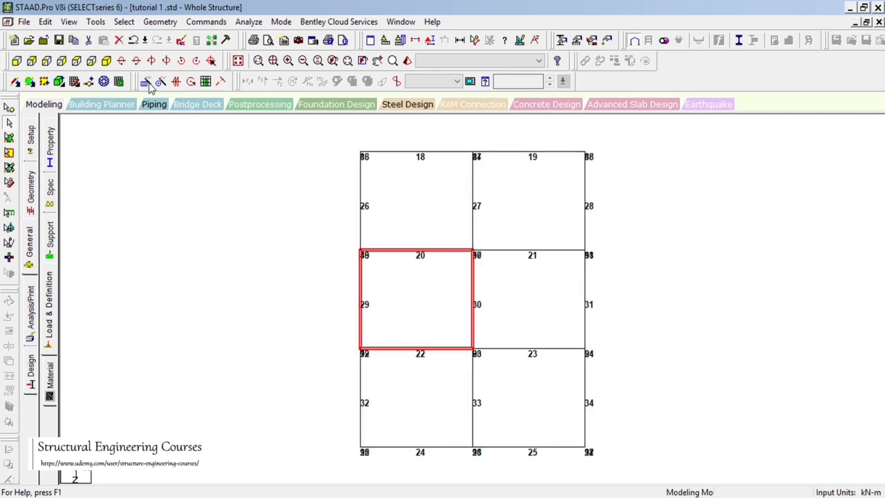
left_click(106, 61)
scroll(468, 409, "up", 1)
middle_click_drag(466, 411, 442, 280)
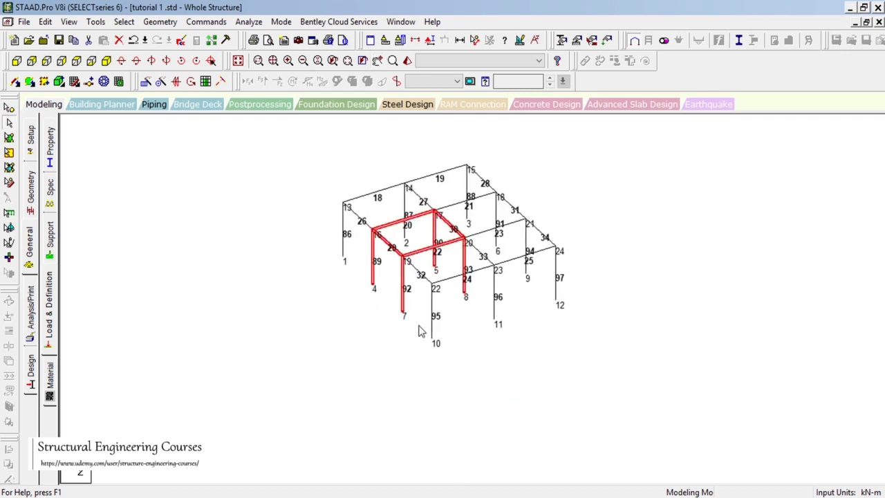
scroll(419, 330, "up", 3)
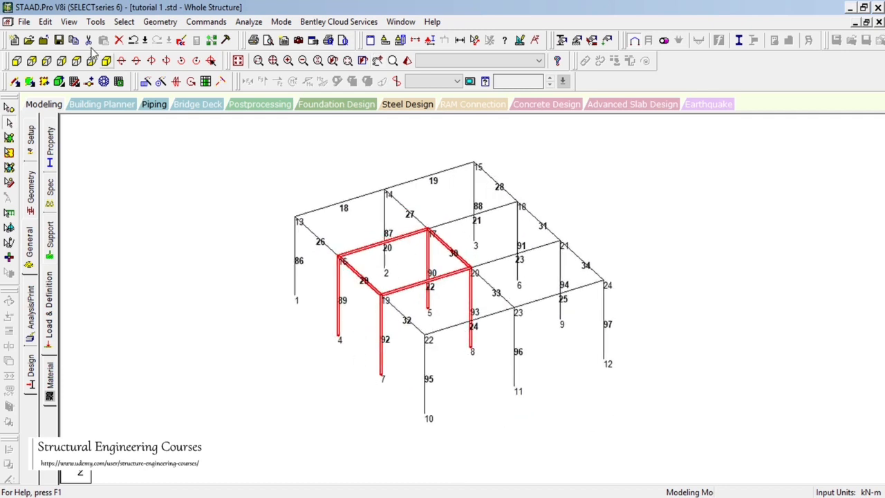
left_click(68, 21)
left_click(138, 66)
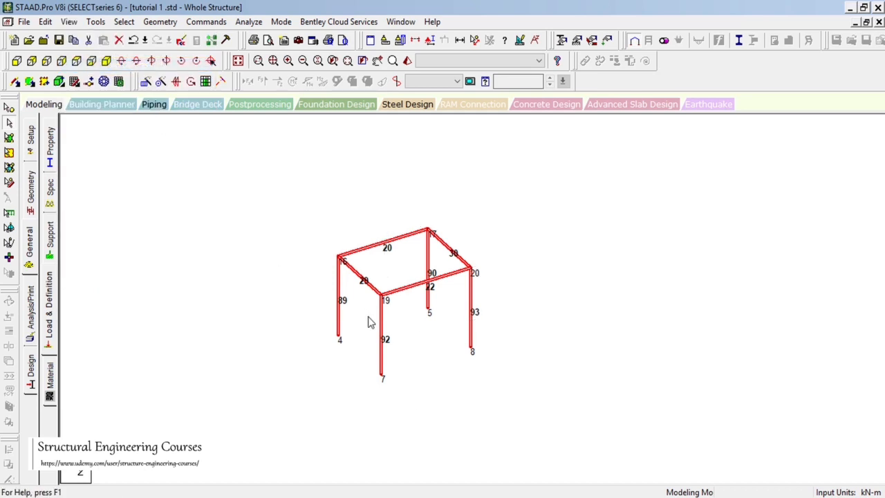
scroll(379, 324, "up", 2)
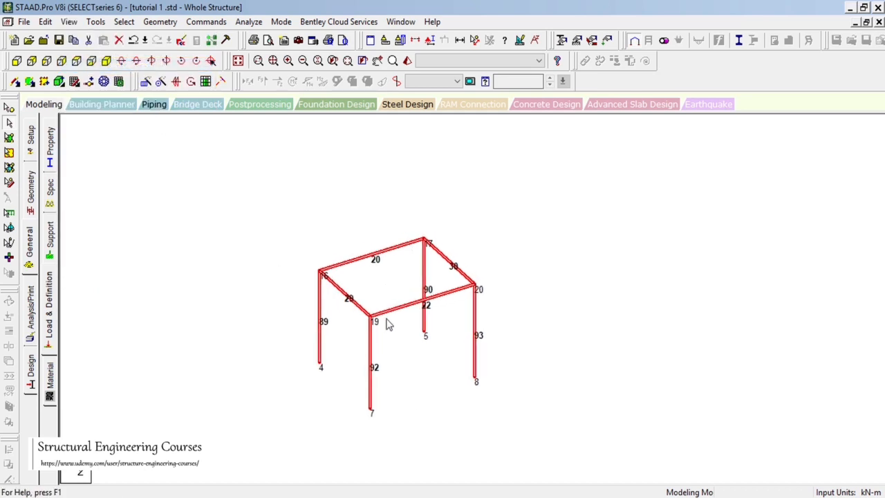
Add an 8-noded solid through nodes 7, 19, 20, 8, 4, 16, 17 and 5, and undo it.
left_click(59, 82)
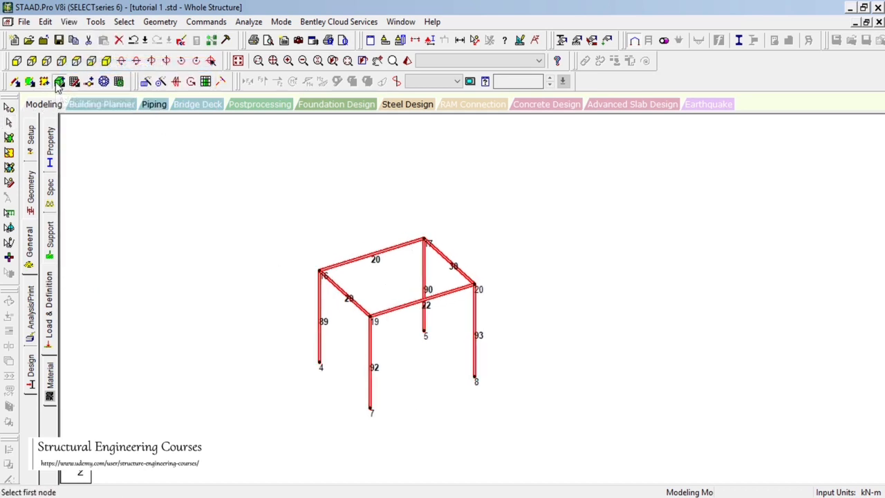
left_click(370, 406)
left_click(371, 316)
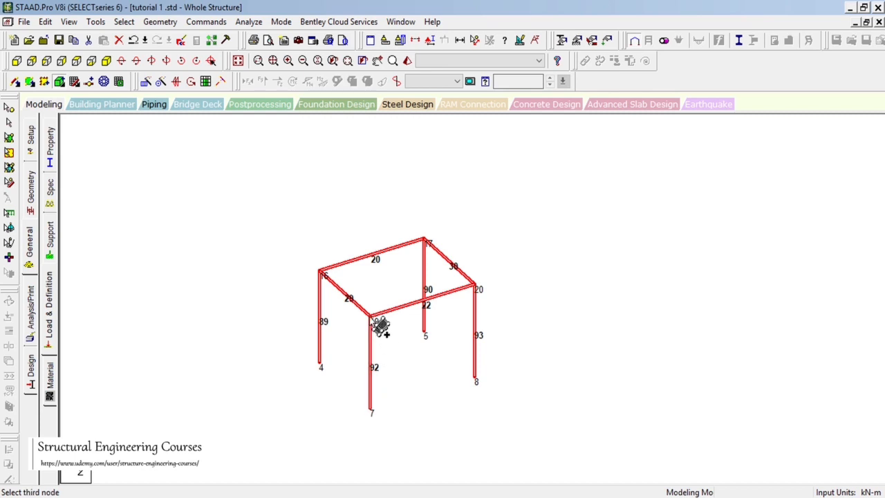
left_click(476, 287)
left_click(477, 380)
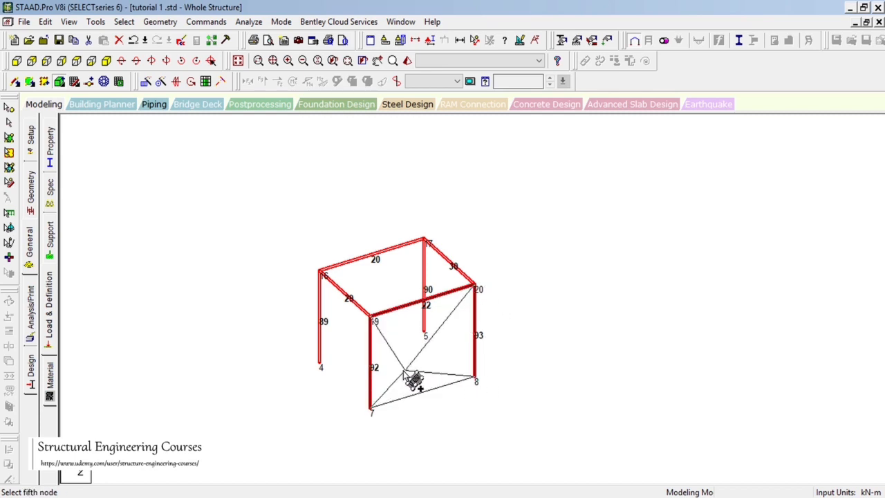
left_click(321, 363)
left_click(320, 273)
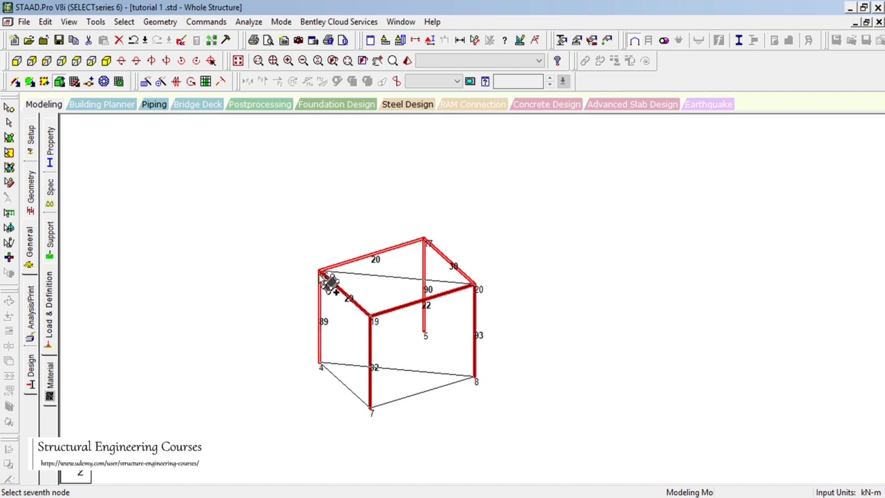
left_click(425, 241)
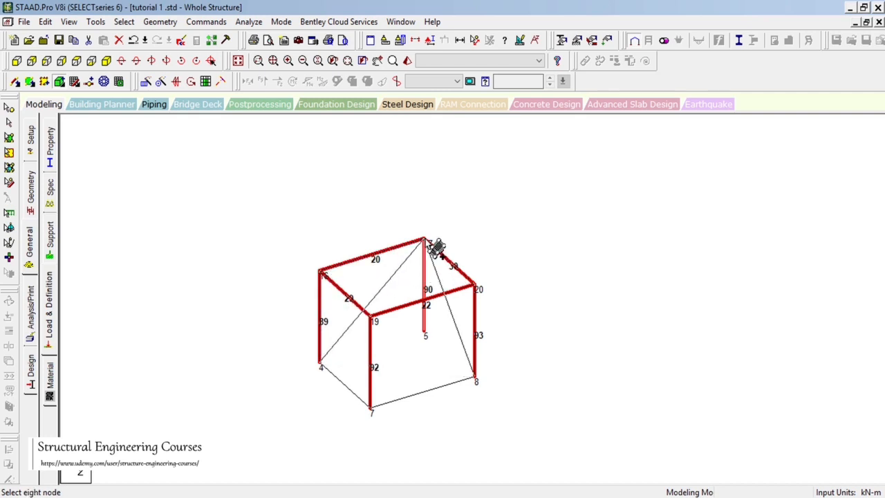
left_click(427, 337)
scroll(438, 351, "up", 2)
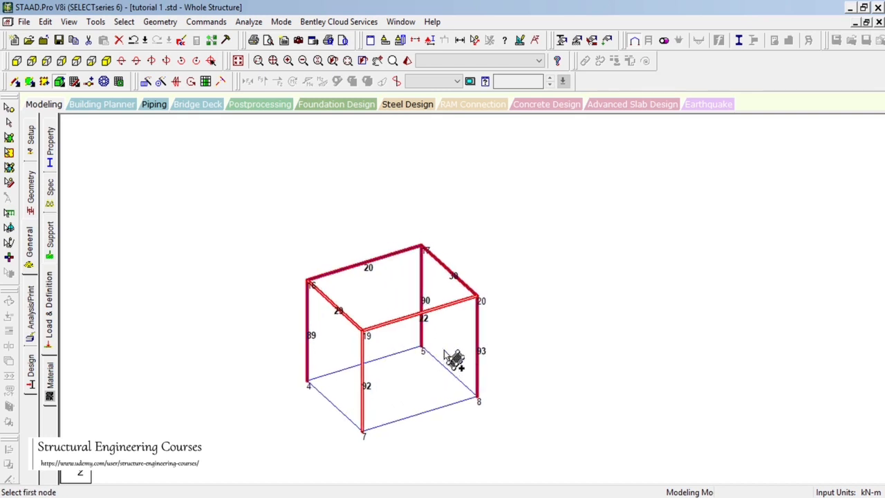
scroll(445, 352, "down", 1)
middle_click_drag(470, 362, 469, 319)
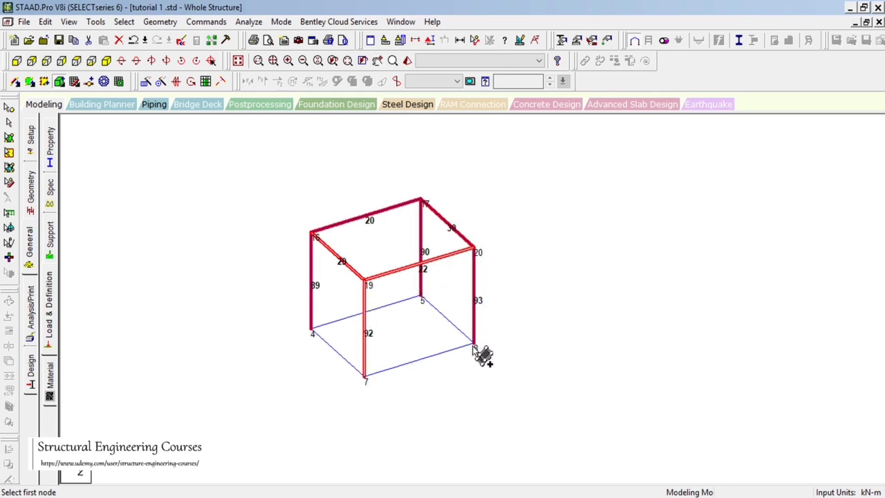
left_click(134, 42)
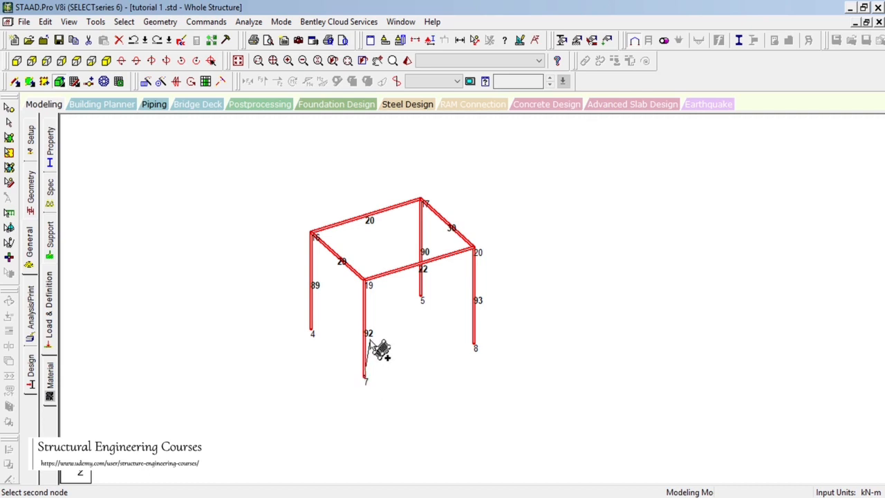
Add the 8-noded solid again, front face 7, 19, 20, 8 and back face 4, 16, 17, 5, and undo it.
left_click(477, 250)
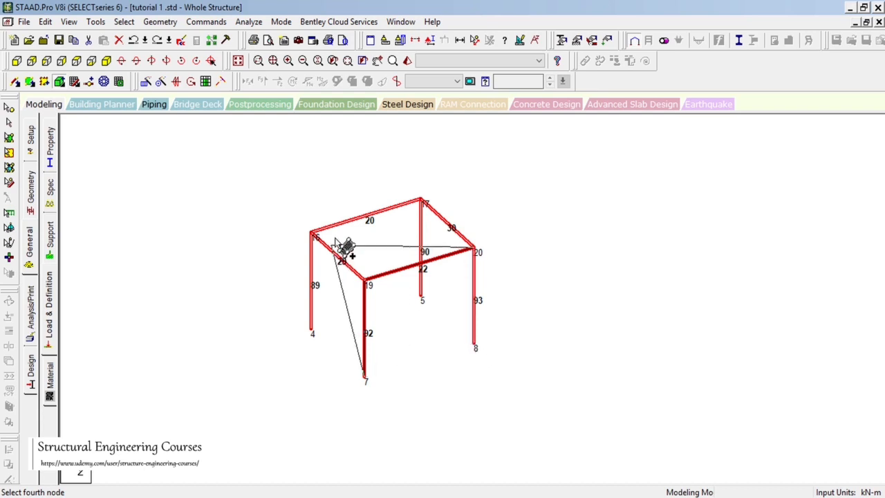
left_click(475, 345)
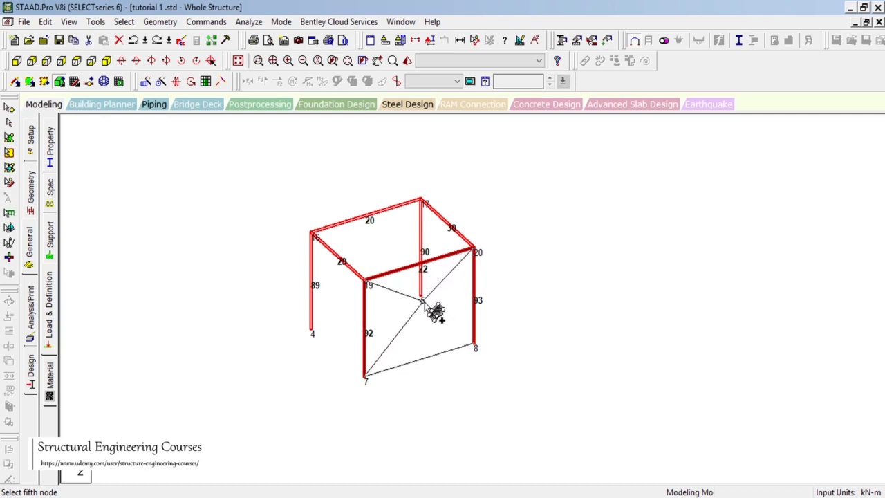
left_click(313, 335)
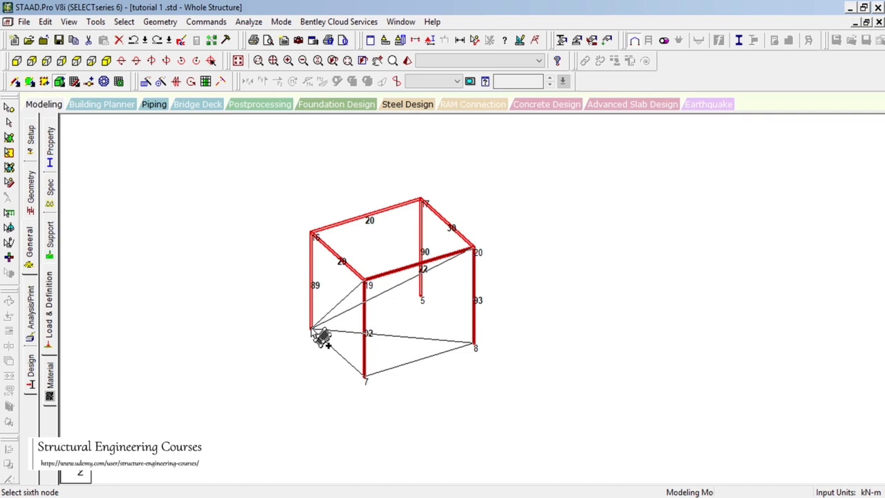
left_click(315, 237)
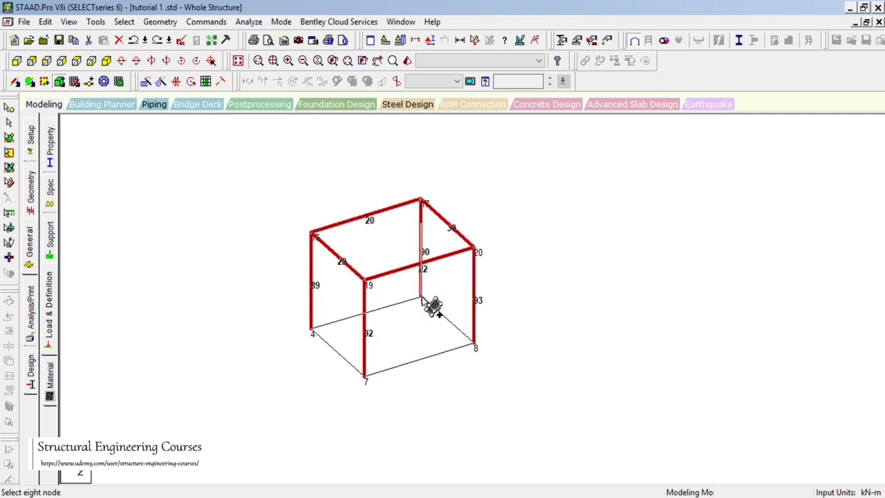
left_click(422, 298)
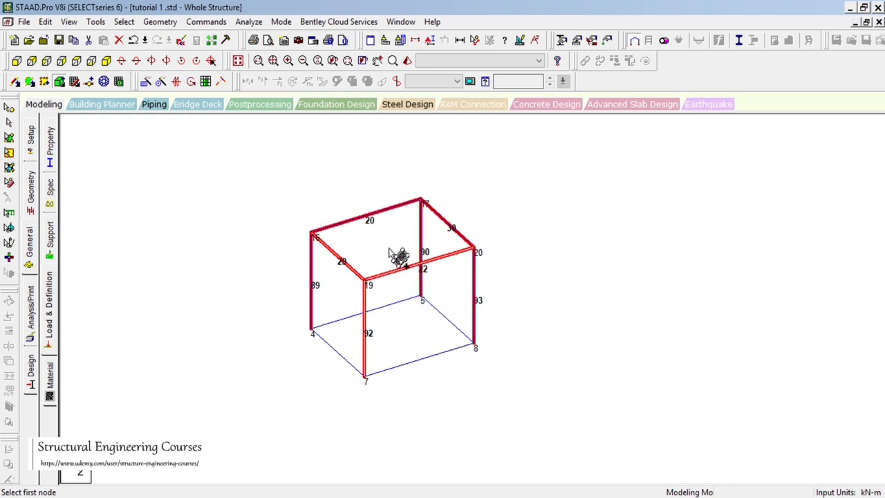
left_click(133, 40)
Try an 8-noded solid with the back face in reversed node order: 7, 19, 20, 8, 5, 17, 16 and 4.
left_click(365, 378)
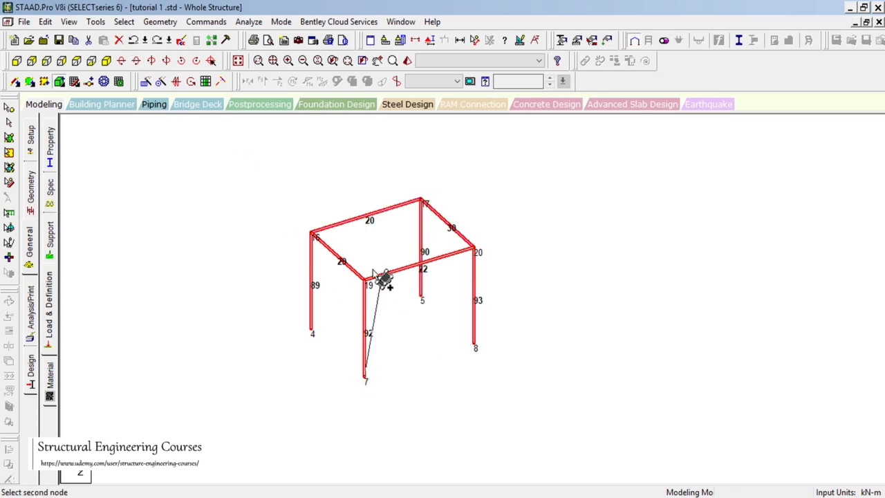
left_click(366, 281)
left_click(474, 250)
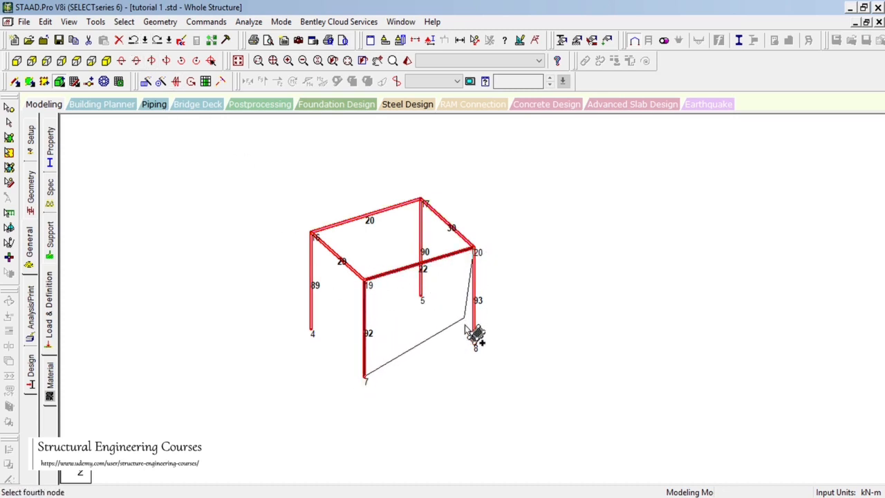
left_click(475, 346)
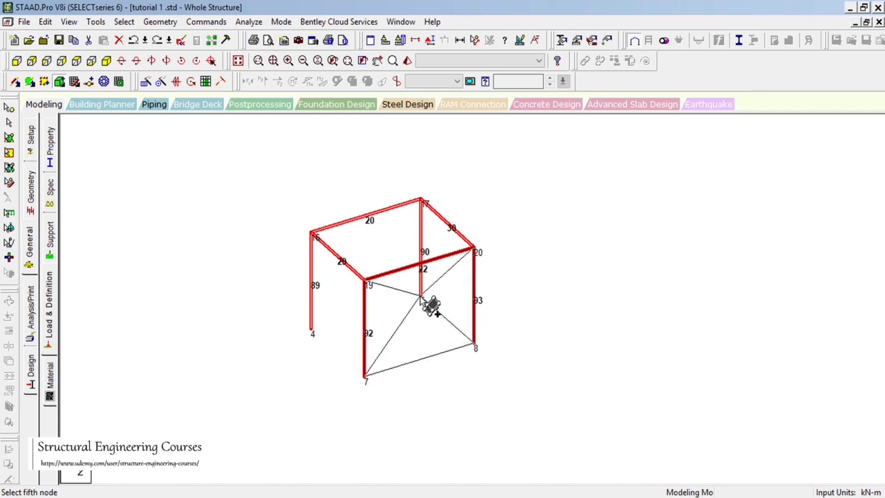
left_click(422, 301)
left_click(421, 201)
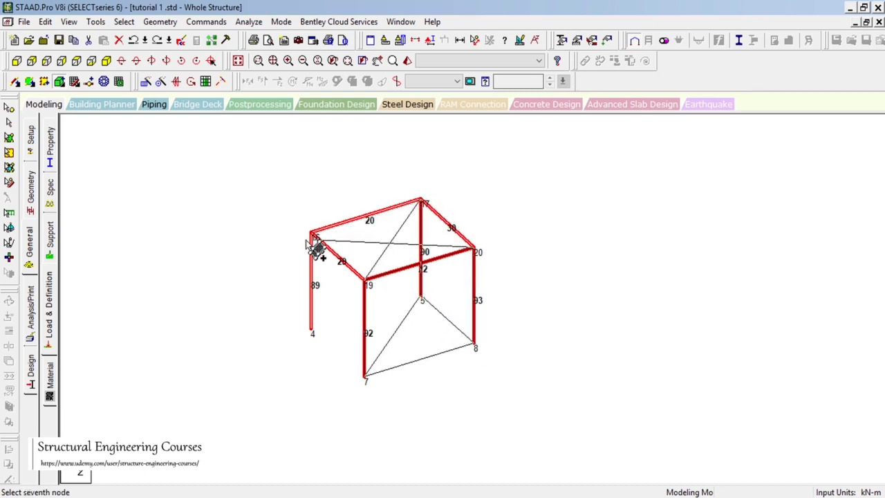
left_click(316, 239)
left_click(311, 330)
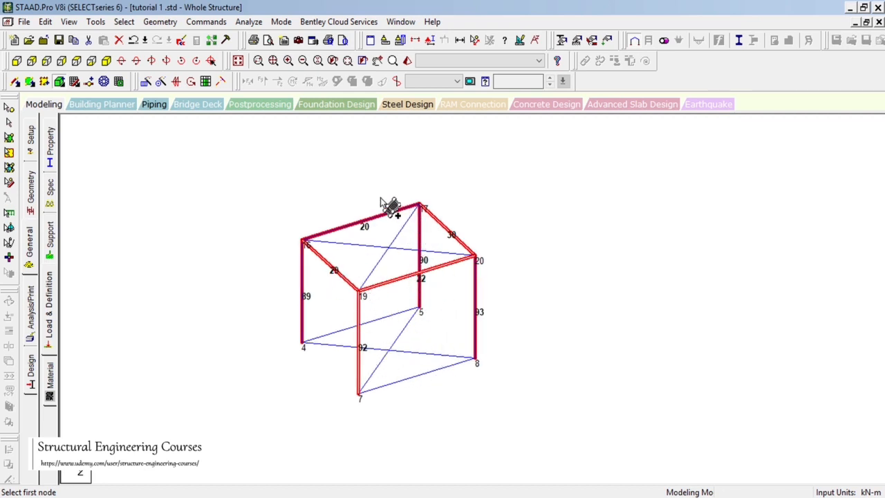
Select the solid with the solids cursor, inspect its shape in the 3D rendered view, and close that view.
left_click(9, 168)
left_click_drag(229, 99, 613, 478)
left_click(407, 61)
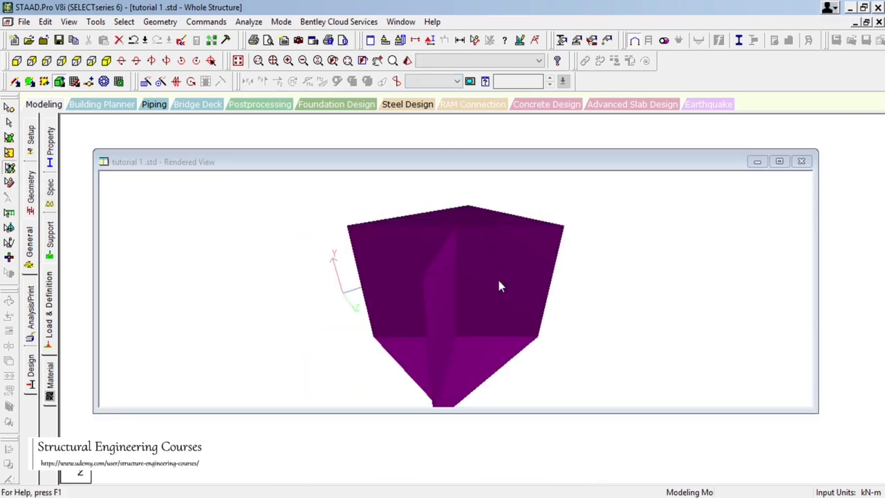
left_click_drag(490, 381, 588, 303)
left_click(879, 22)
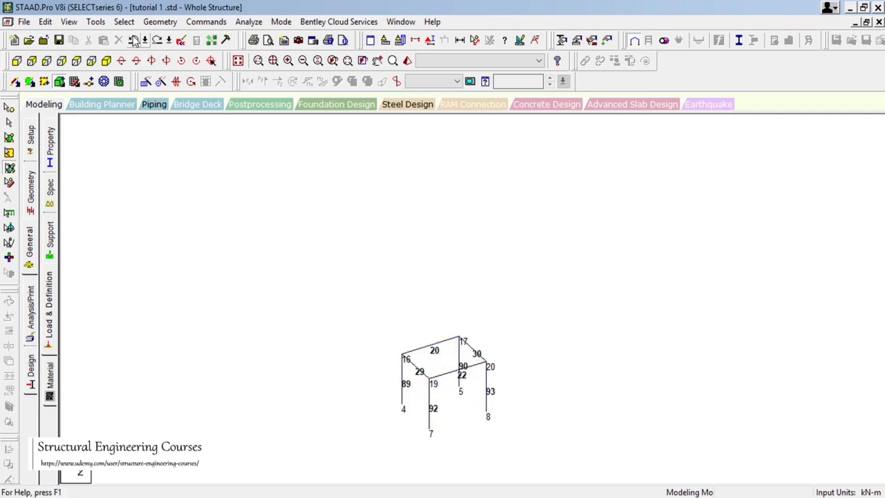
middle_click_drag(417, 312, 381, 191)
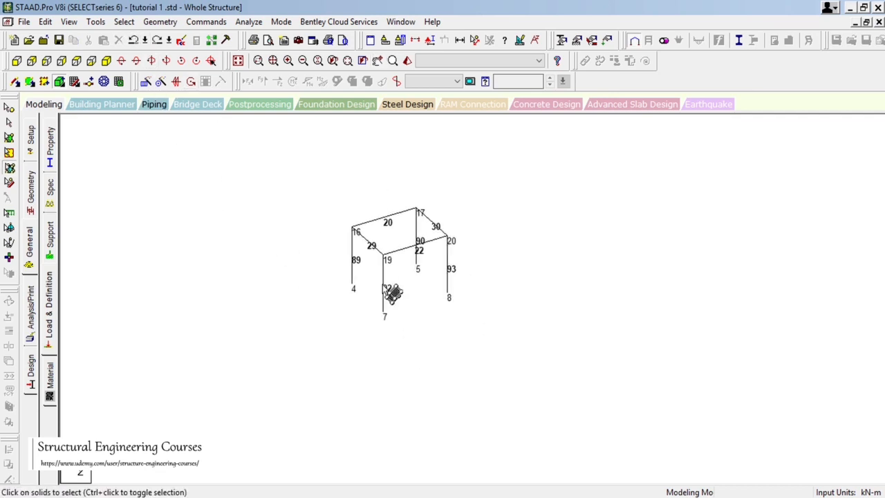
left_click(145, 40)
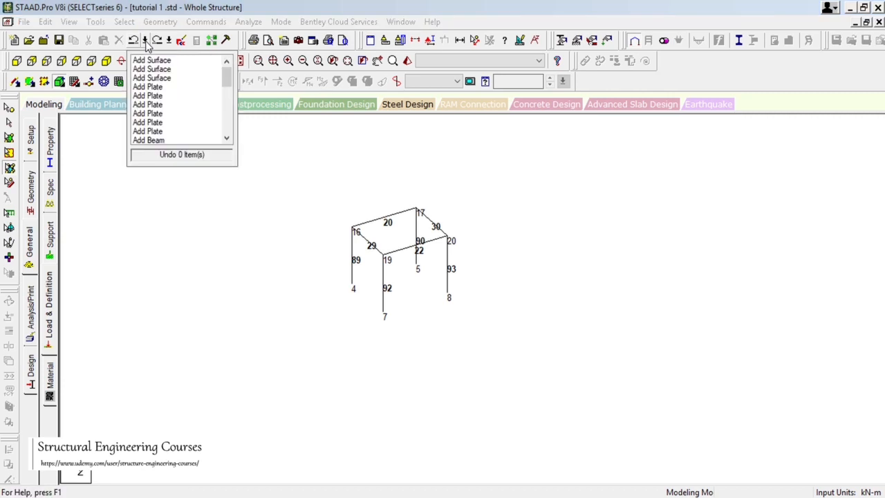
left_click(323, 184)
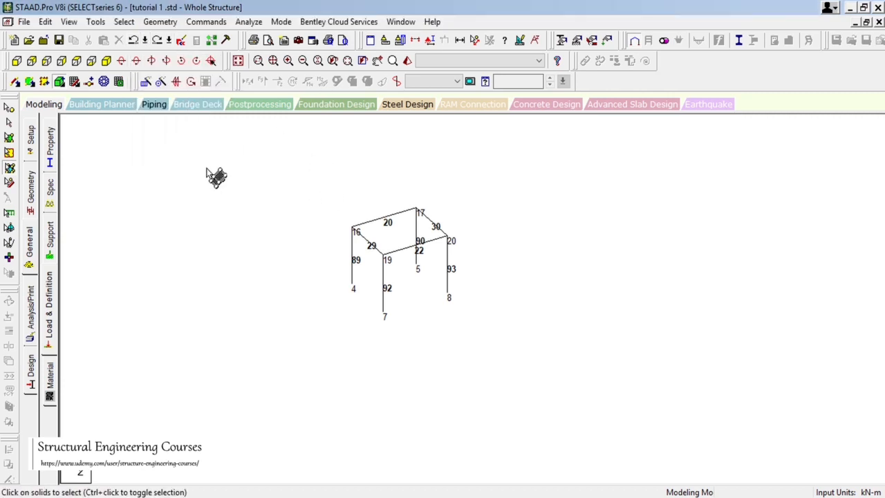
left_click(59, 81)
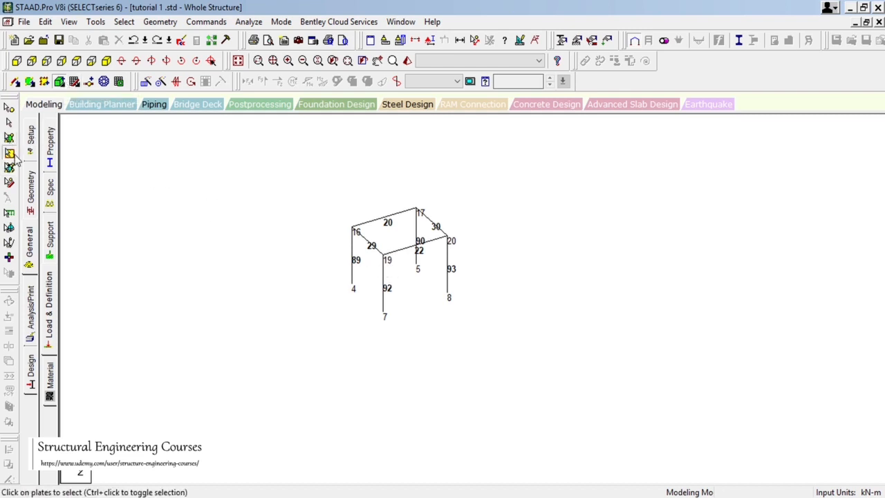
left_click(59, 82)
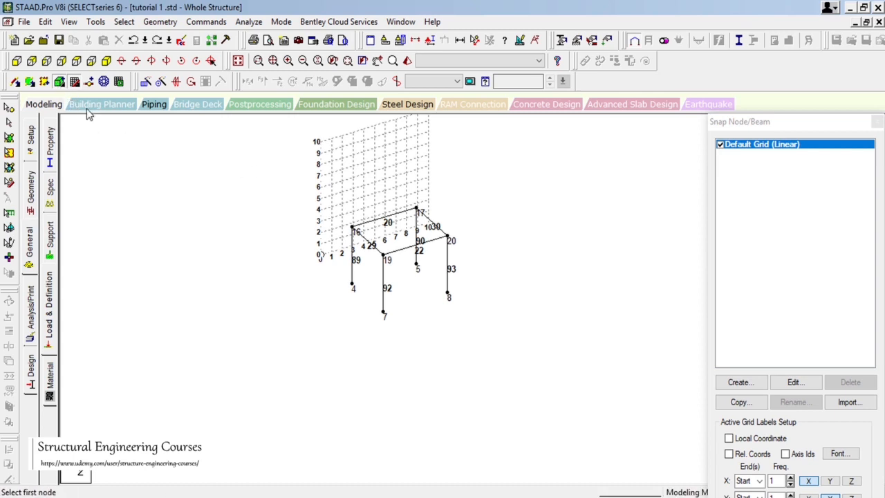
left_click(877, 122)
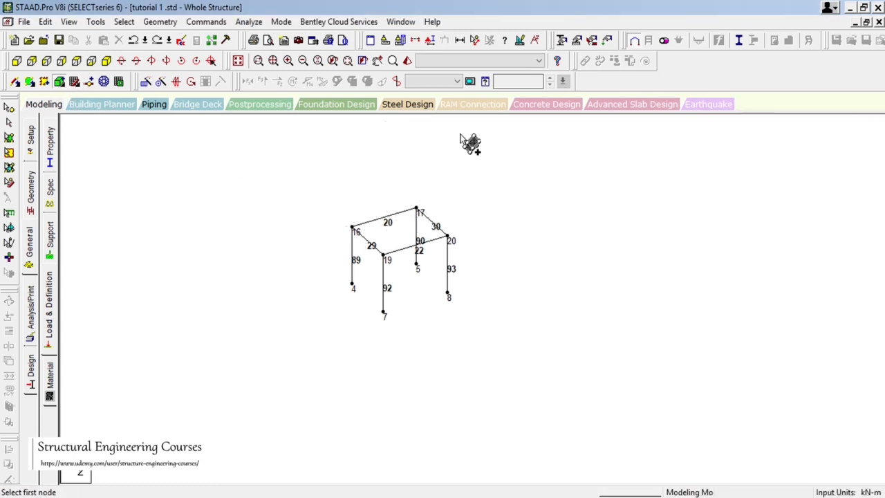
Add an 8-noded solid through nodes 7, 19, 20 and 8 on the front face and 4, 16, 17 and 5 on the back.
left_click(59, 81)
left_click(384, 314)
left_click(385, 255)
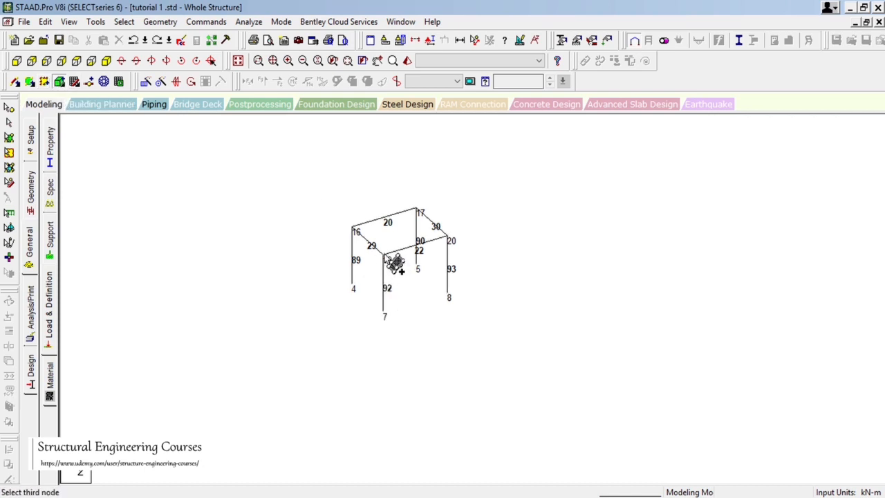
left_click(447, 237)
left_click(449, 297)
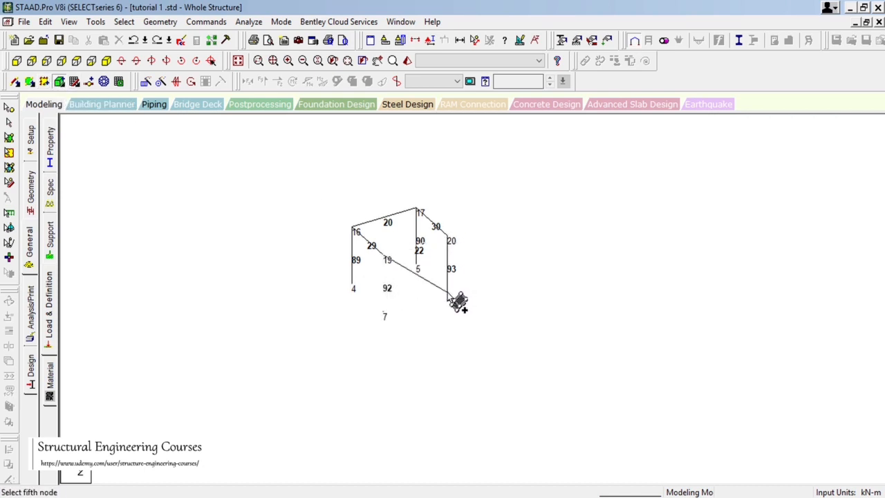
left_click(354, 289)
left_click(354, 231)
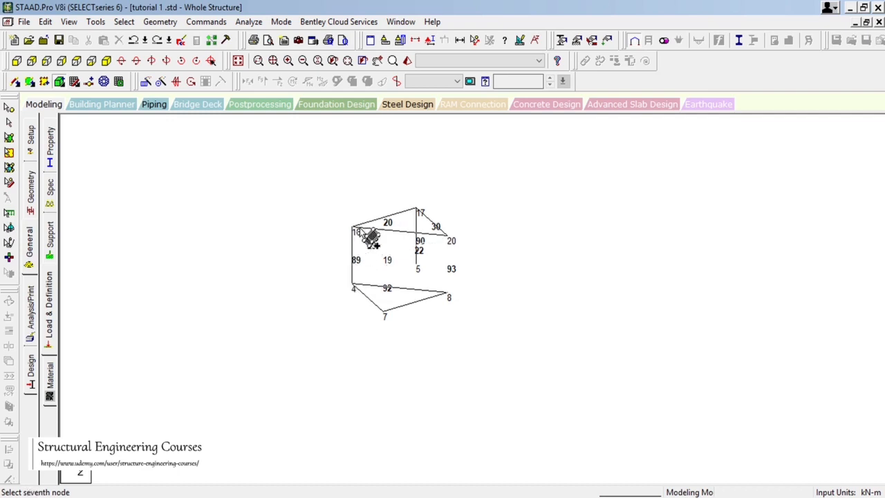
left_click(417, 210)
left_click(417, 269)
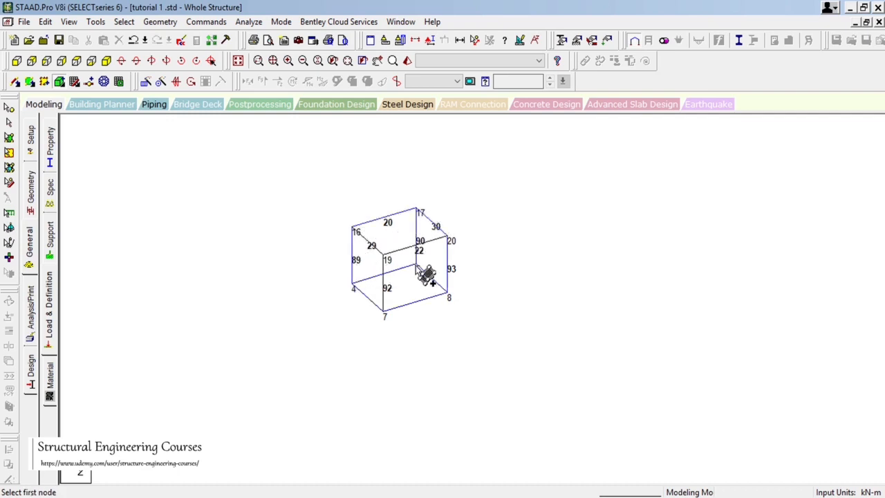
Select the new solid with the solids cursor, inspect it from another angle in the 3D rendered view, and close that view.
left_click(9, 167)
left_click(416, 321)
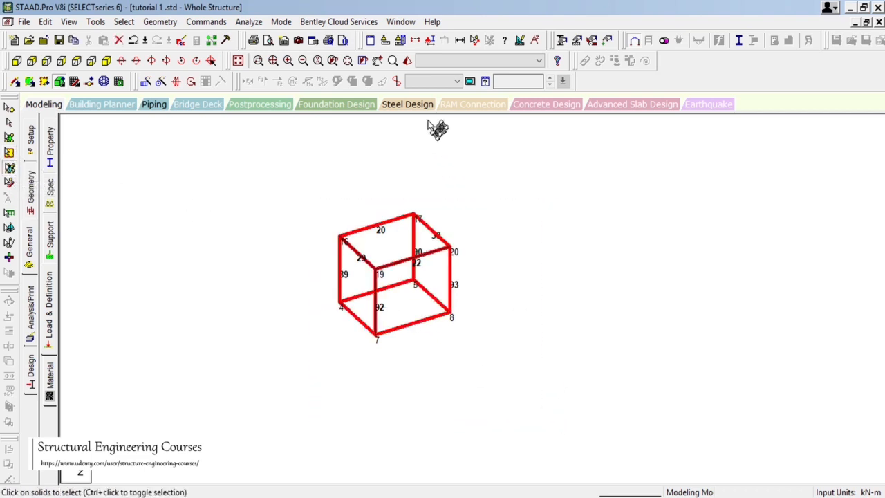
left_click(408, 61)
left_click_drag(505, 347, 714, 170)
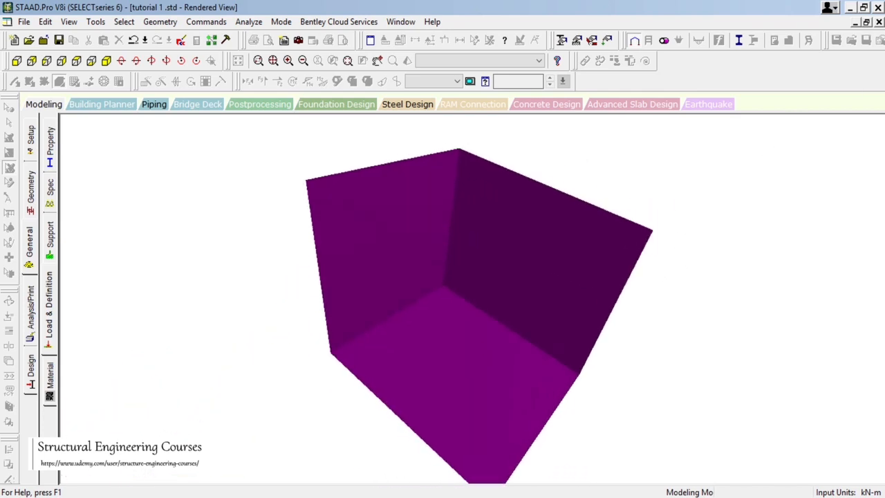
left_click(879, 21)
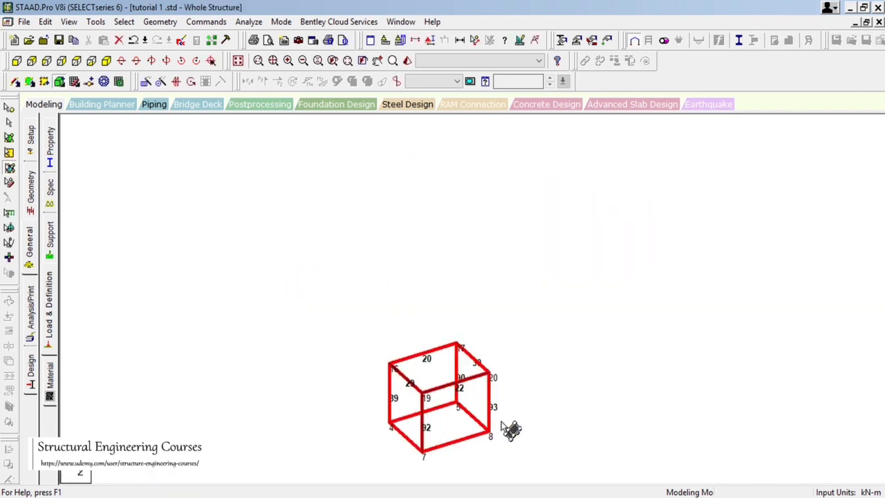
Display the whole structure, clear the solid selection and let Auto Save save the file.
left_click(237, 60)
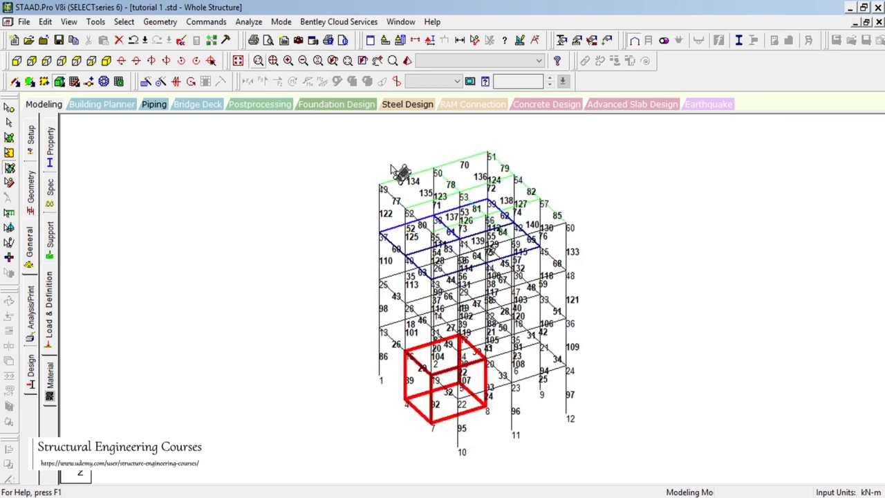
scroll(529, 294, "up", 1)
left_click(193, 234)
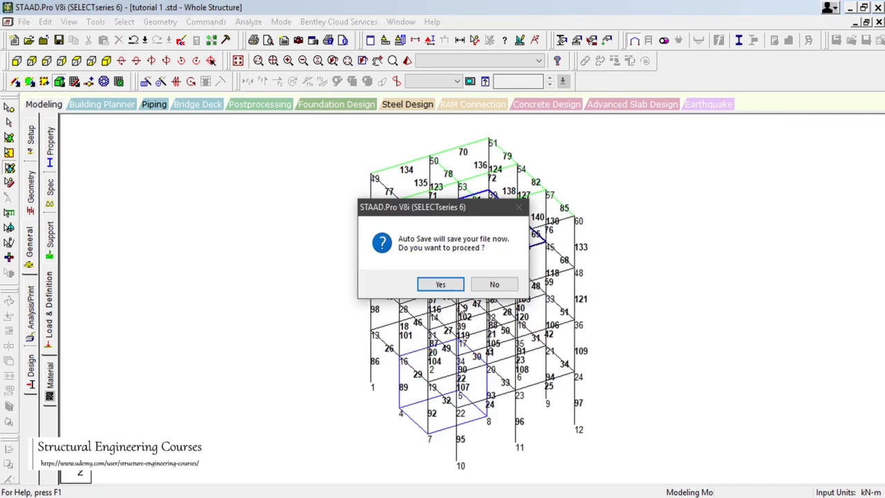
left_click(440, 284)
left_click(358, 275)
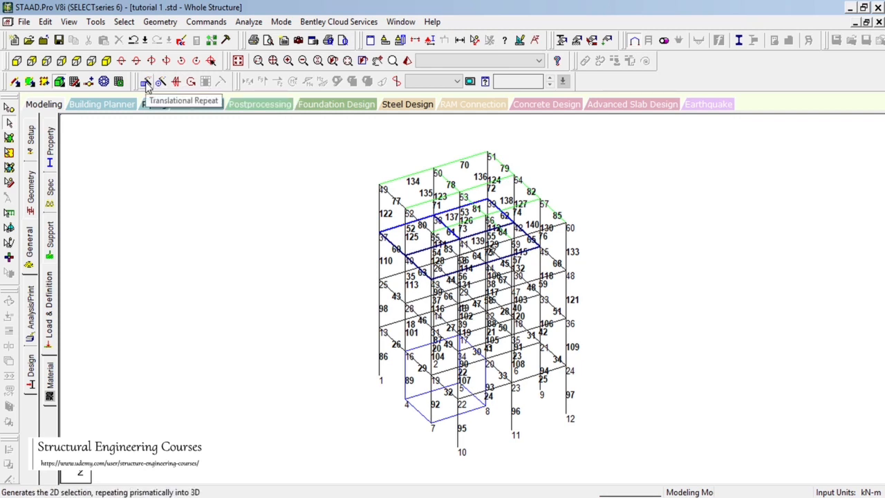
Measure the top storey height between nodes 37 and 49, and return to the beams cursor.
left_click(475, 39)
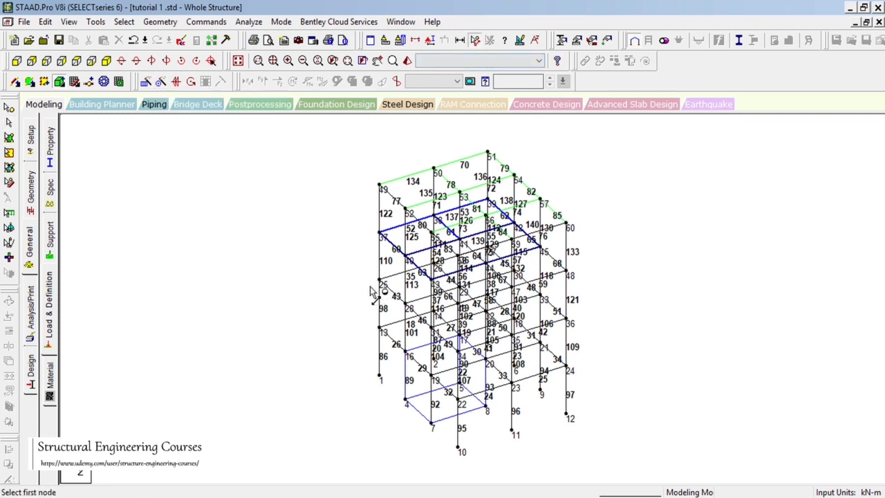
left_click(380, 233)
left_click(380, 185)
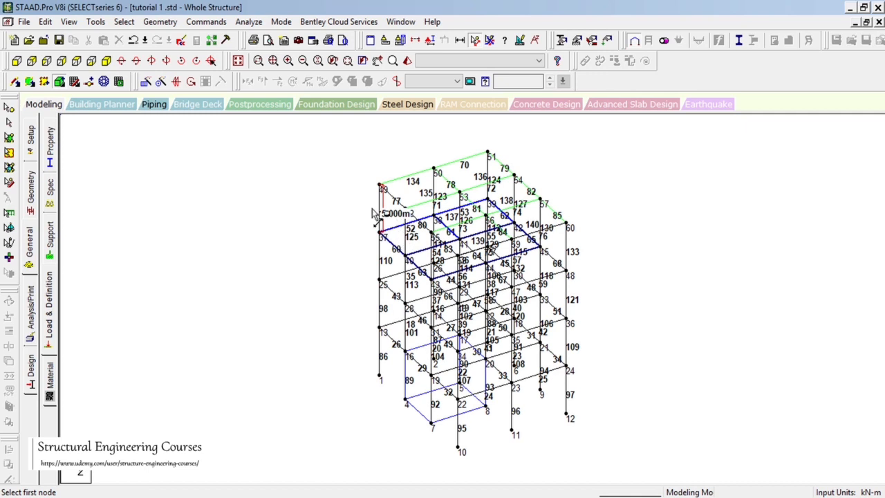
left_click(8, 123)
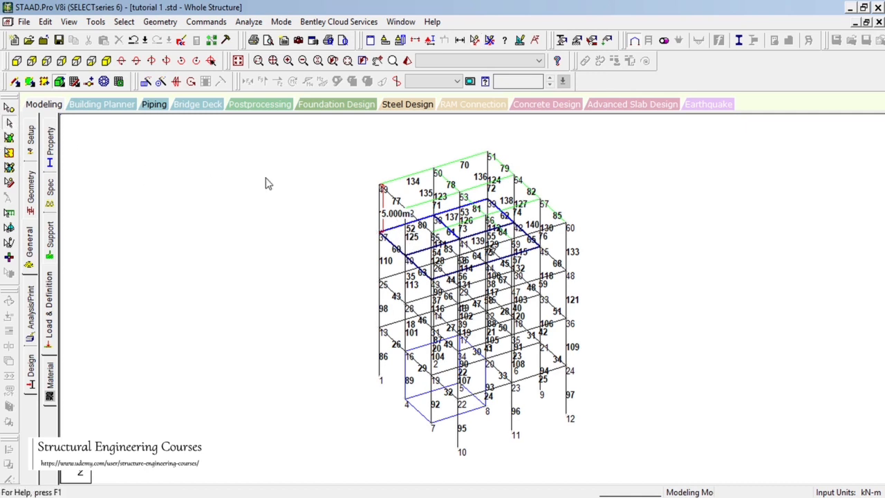
Select all beams and columns of the top storey from the front view and restore the isometric whole-structure view.
left_click(19, 62)
left_click_drag(331, 138, 630, 211)
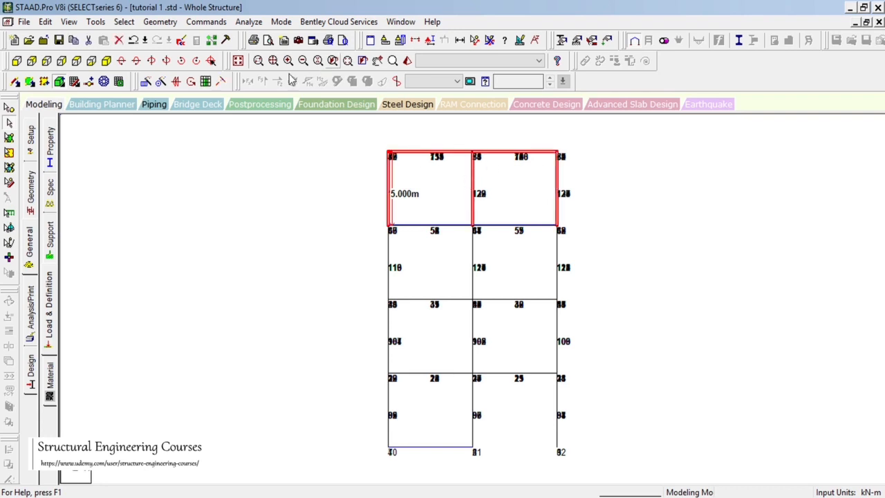
left_click(237, 61)
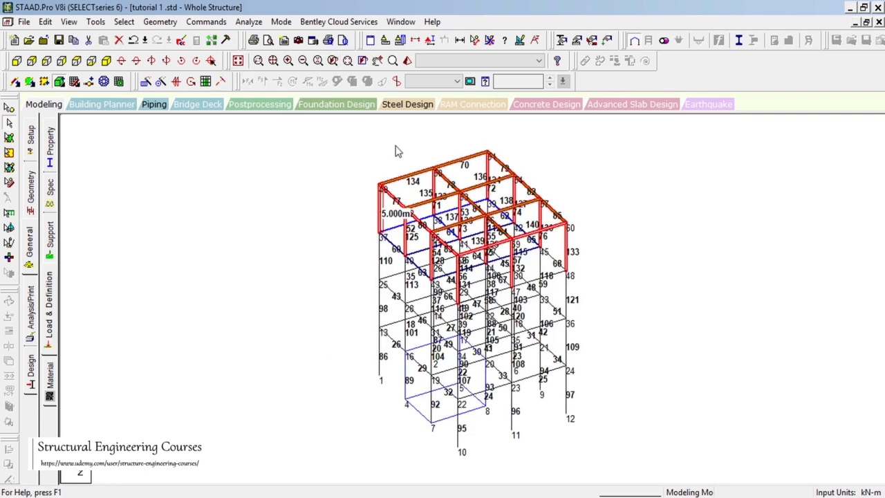
Repeat the selected top storey with Translational Repeat in the global Y direction, using 5 steps at 5 m spacing.
left_click(146, 82)
left_click_drag(413, 181, 743, 249)
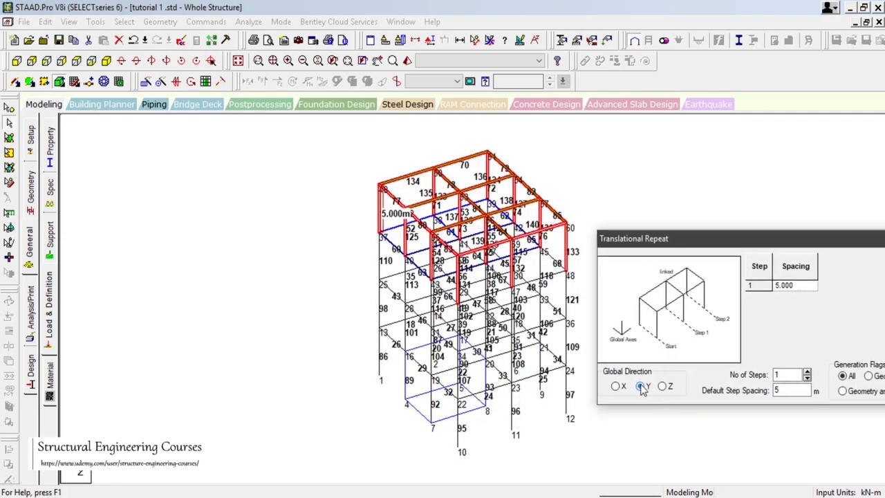
left_click_drag(683, 250, 625, 262)
left_click(748, 382)
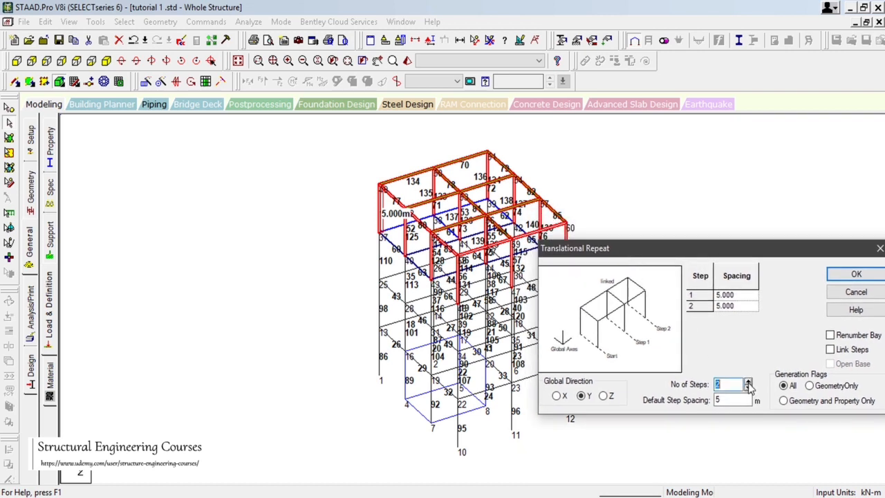
left_click(748, 382)
left_click(748, 382)
left_click(748, 382)
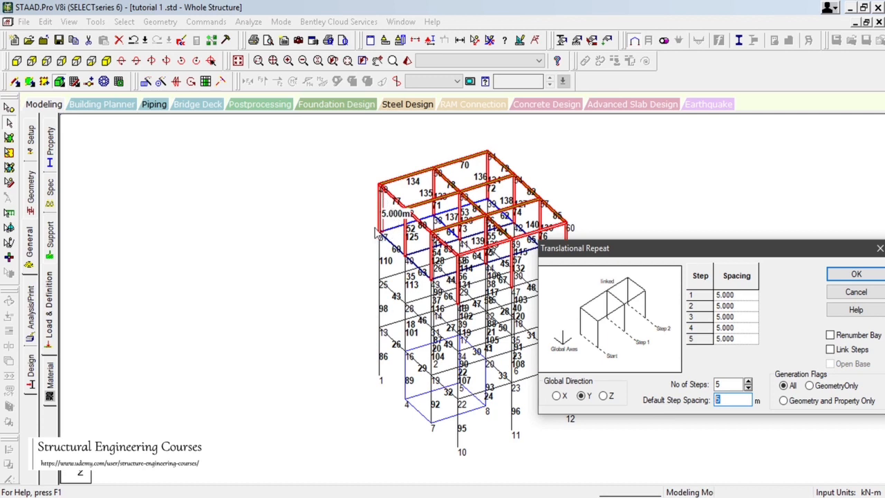
left_click_drag(795, 253, 777, 253)
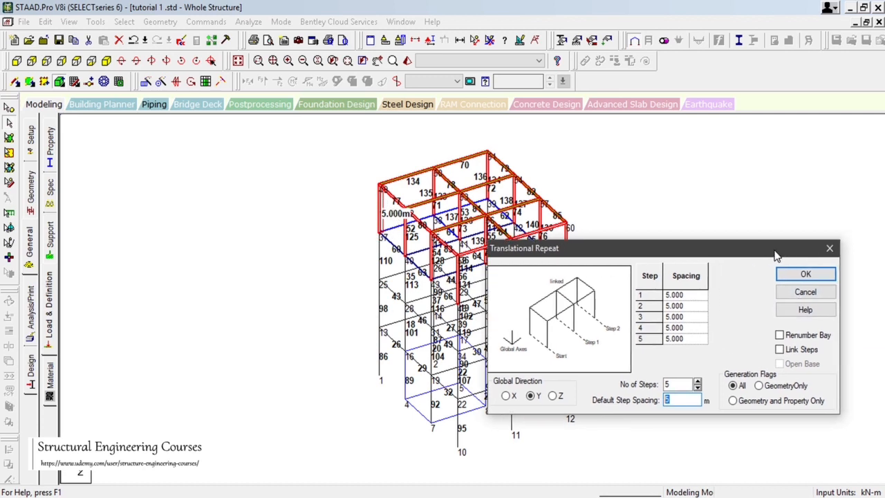
left_click(800, 275)
Clear the selection, turn off the beam and node numbers, and display the node points on the extended frame.
scroll(411, 300, "up", 2)
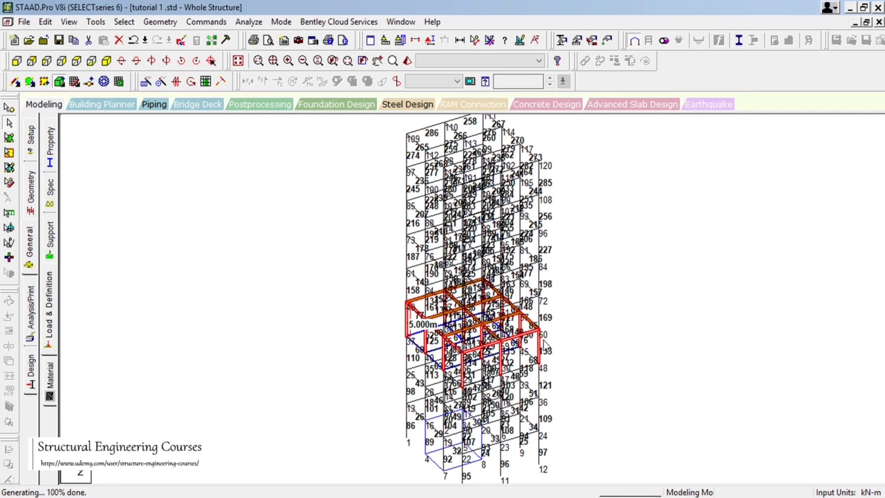
middle_click_drag(623, 279, 551, 268)
left_click(587, 291)
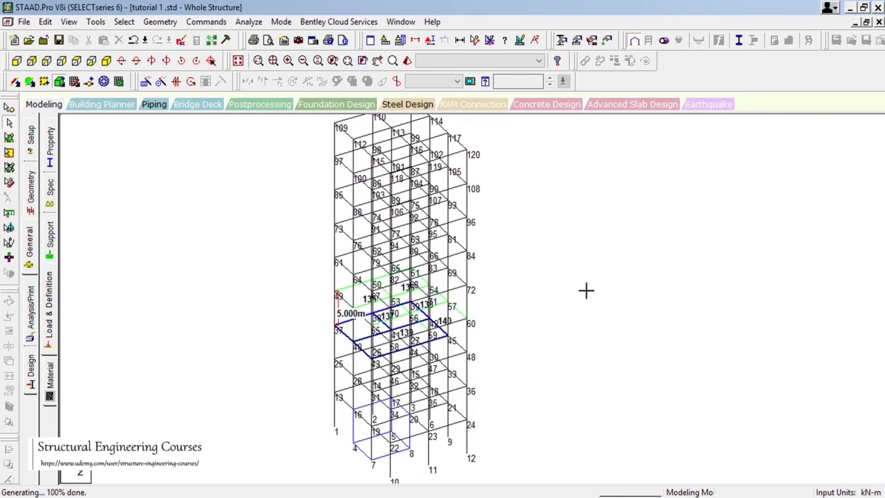
key("shift+n")
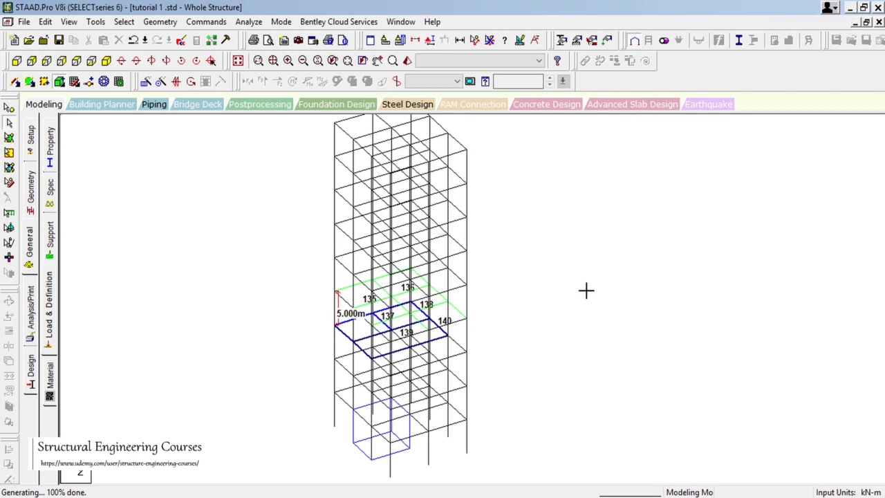
middle_click_drag(585, 291, 602, 318)
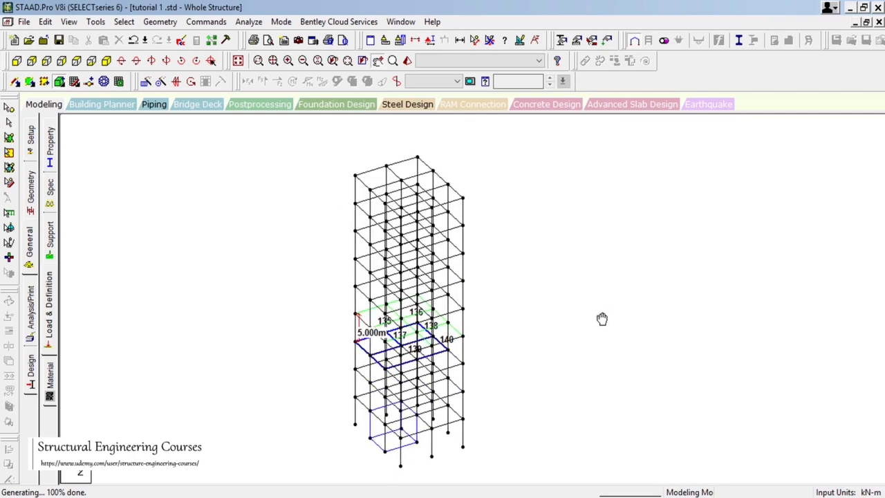
scroll(571, 303, "up", 1)
scroll(522, 240, "down", 2)
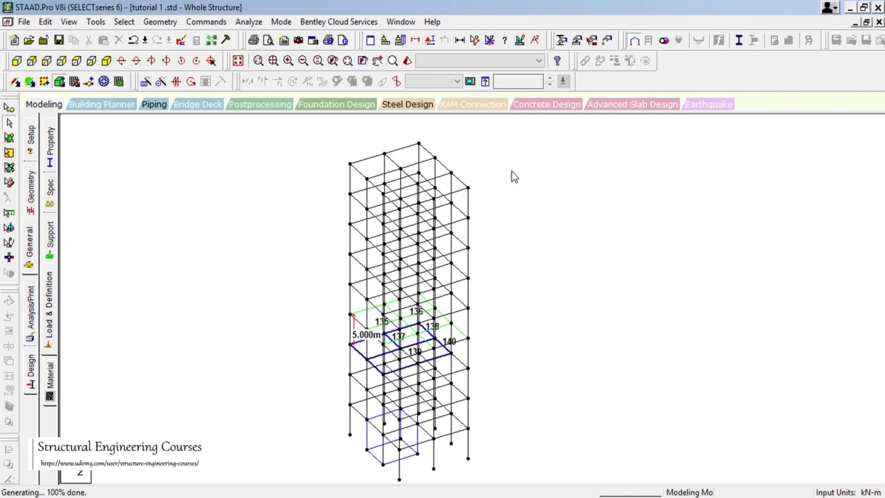
Measure the bay width between two adjacent nodes on an upper floor of the front face.
left_click(475, 40)
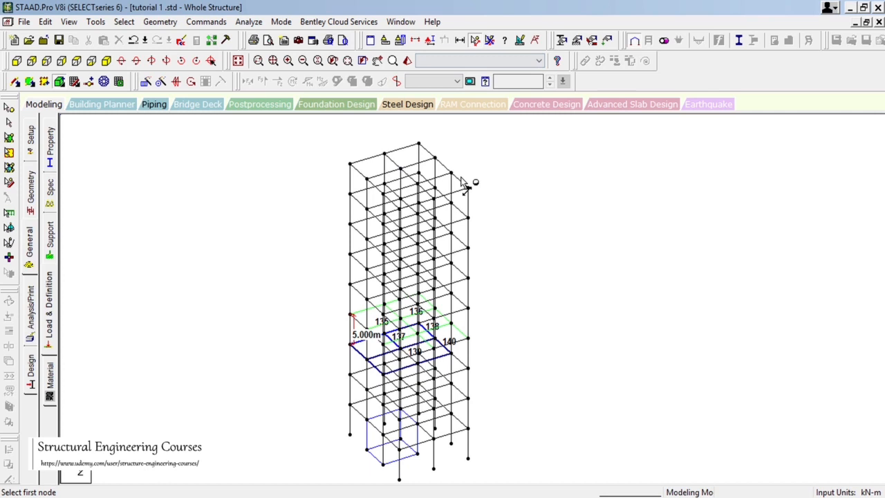
left_click(451, 235)
left_click(469, 221)
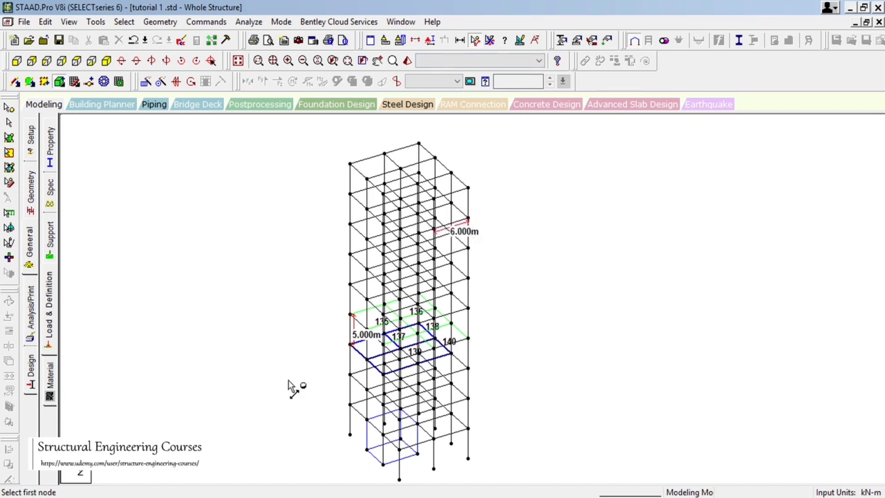
Select all members of the bay containing plates 136, 138 and 140 from the plan view and check the selection in isometric.
left_click(77, 61)
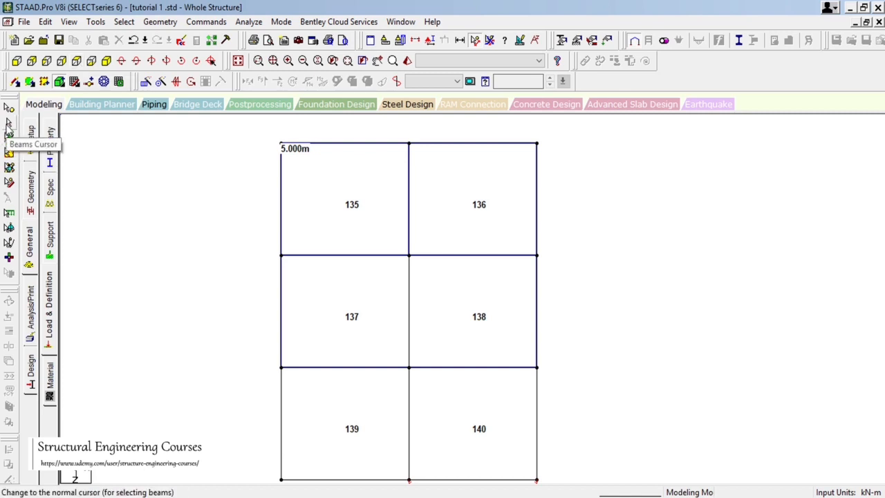
left_click_drag(404, 146, 644, 487)
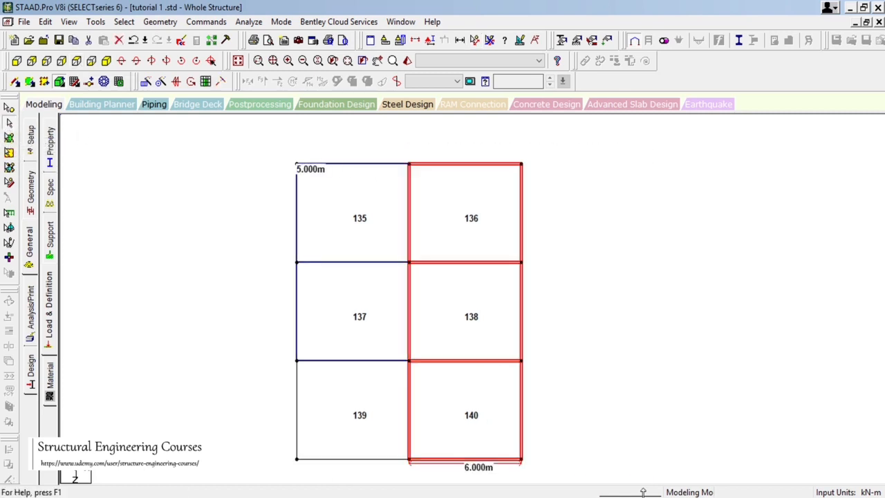
left_click(107, 61)
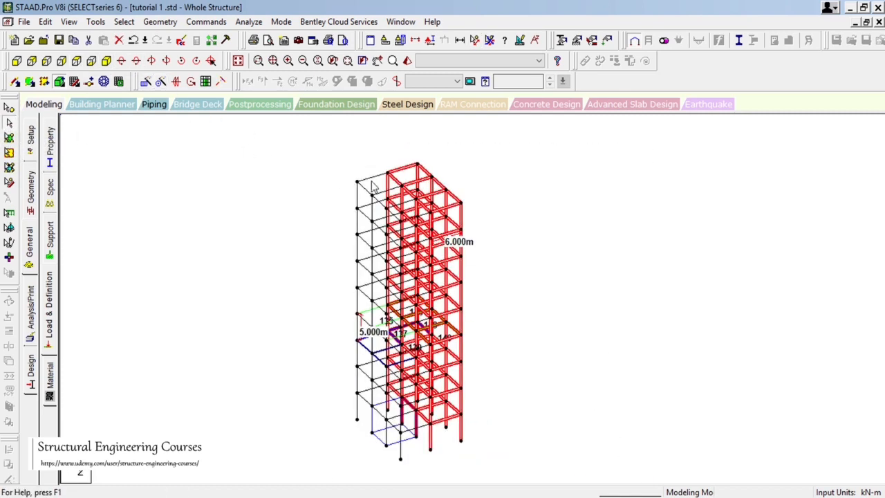
left_click(76, 61)
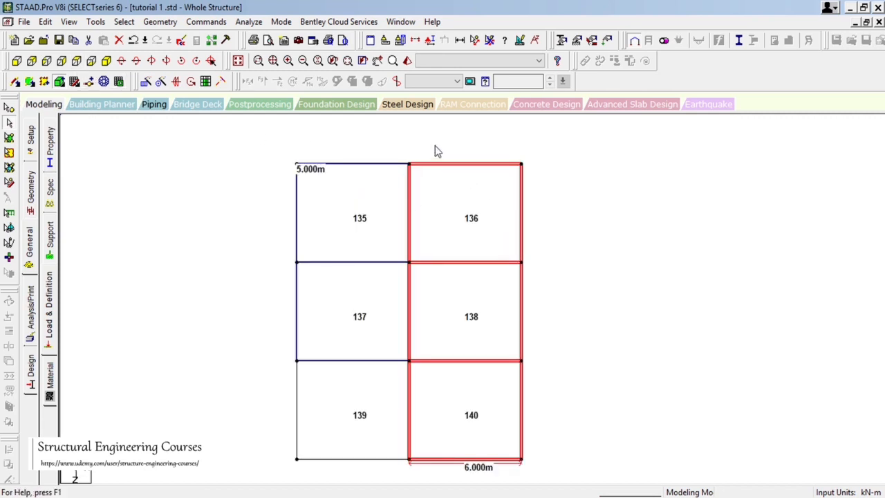
In plan view, select the members of the bay containing plates 136, 138 and 140, excluding those on the shared inner grid line.
left_click_drag(435, 151, 715, 488)
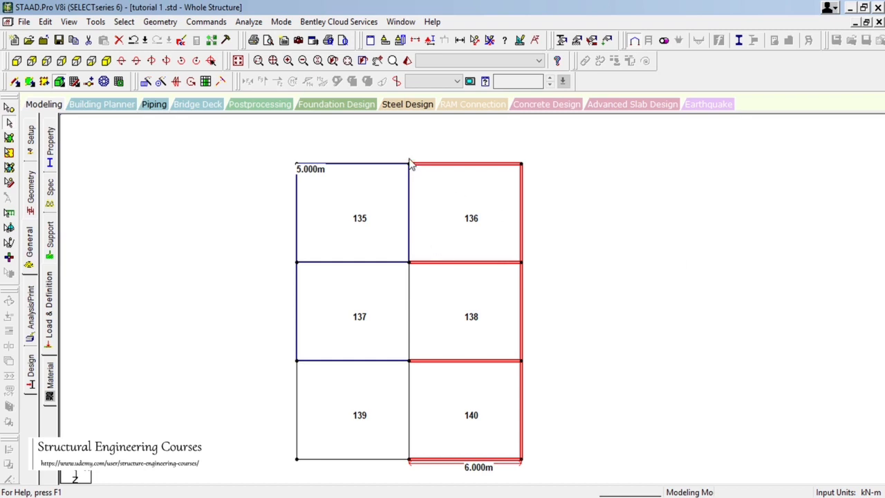
left_click_drag(410, 156, 412, 446)
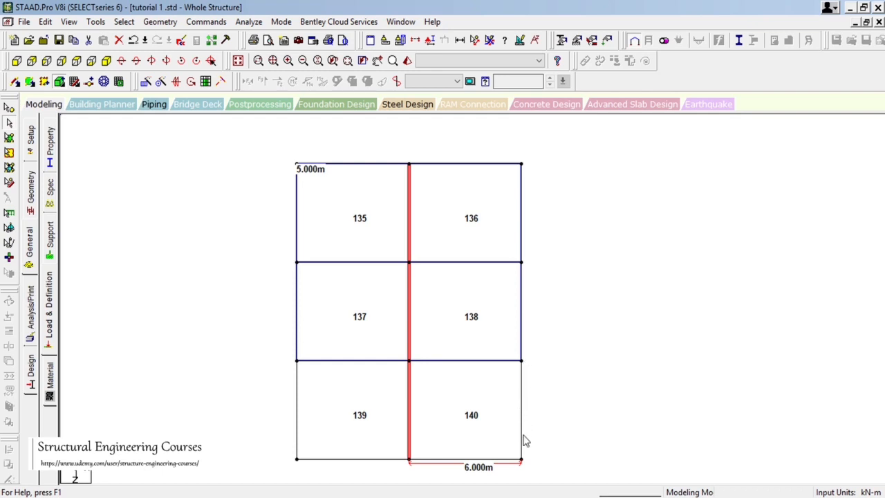
left_click(546, 327)
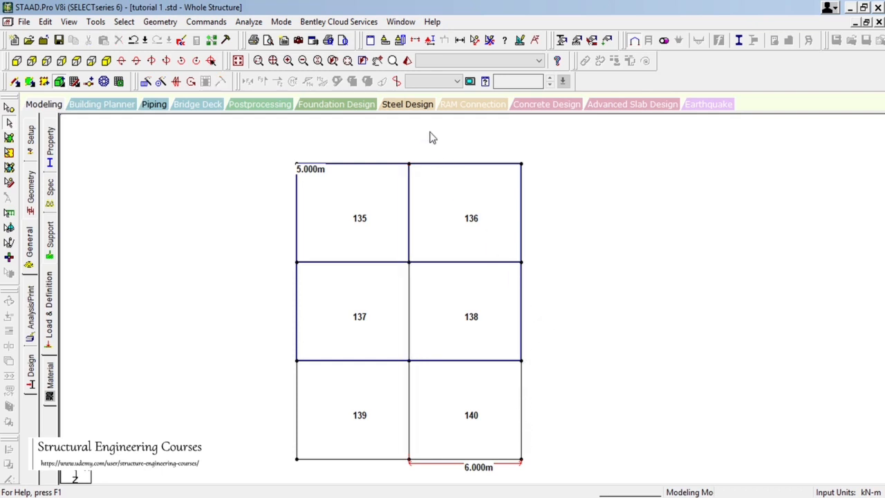
left_click_drag(429, 133, 678, 484)
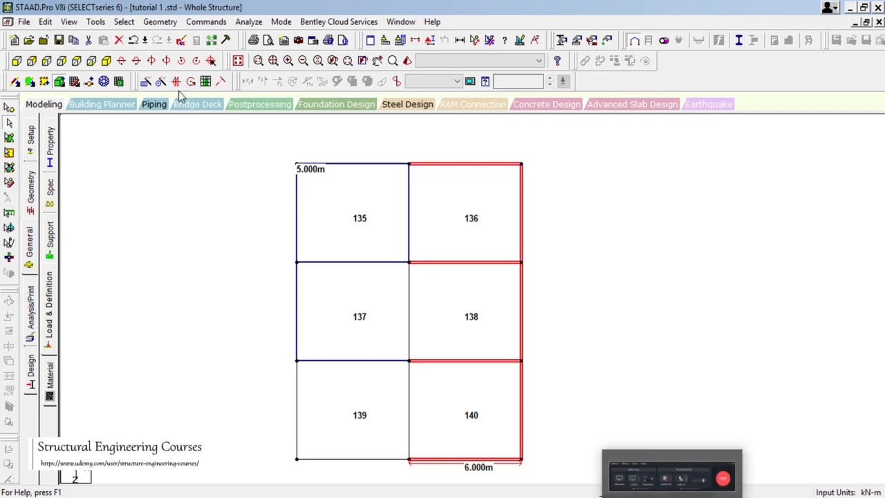
Repeat the selected bay with Translational Repeat in the global X direction, using 3 steps at 6 m spacing.
left_click(146, 82)
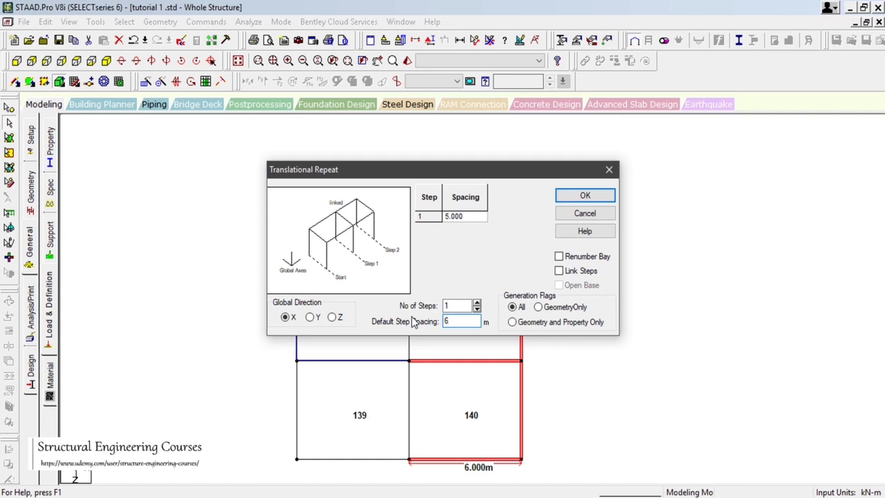
left_click(477, 302)
left_click(477, 303)
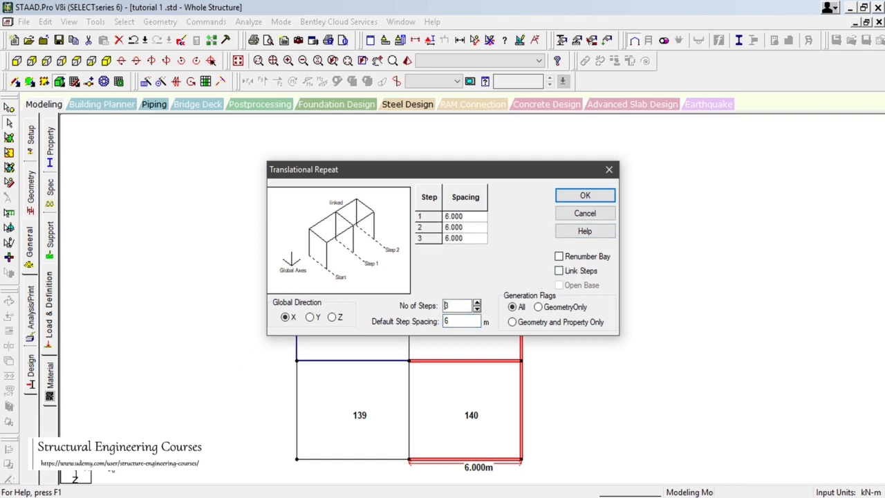
left_click(581, 197)
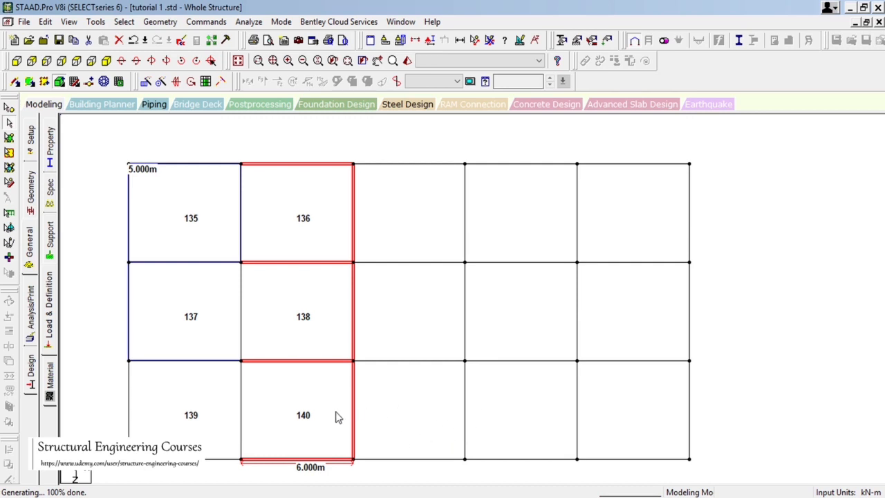
Examine the extended frame in isometric, selecting its outermost new bay from the plan view and clearing the selection after the check.
left_click(238, 61)
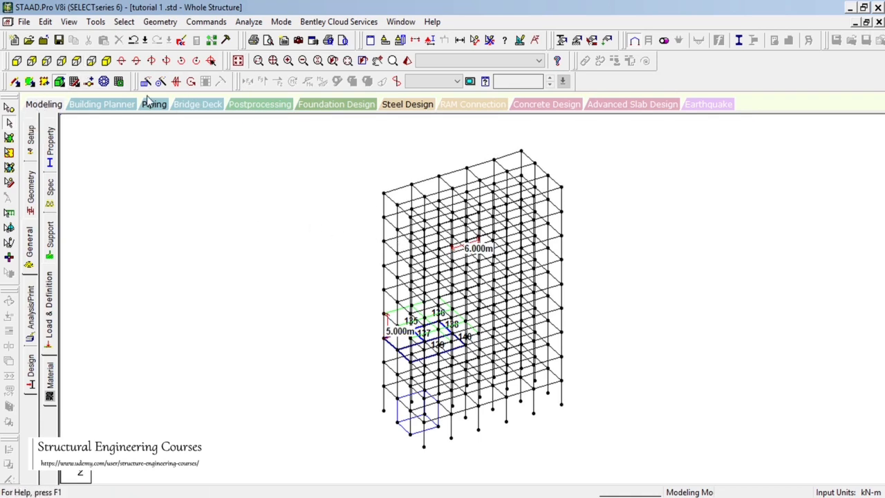
left_click(76, 61)
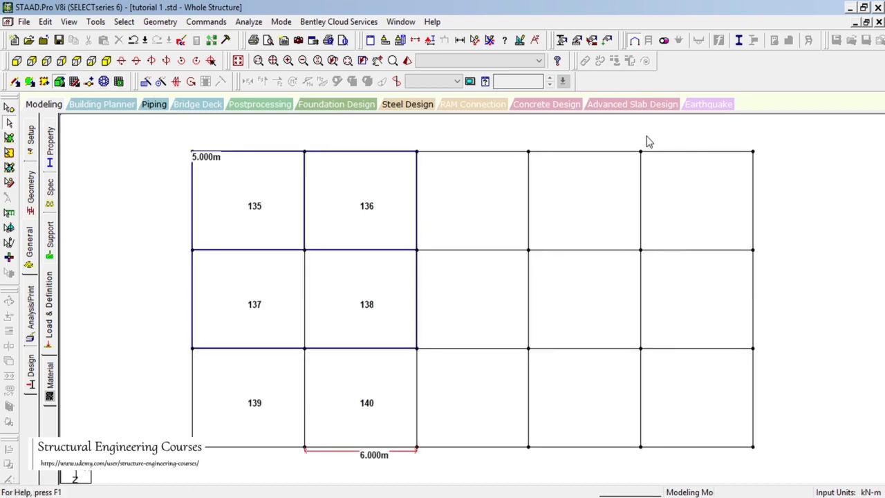
left_click_drag(646, 136, 829, 484)
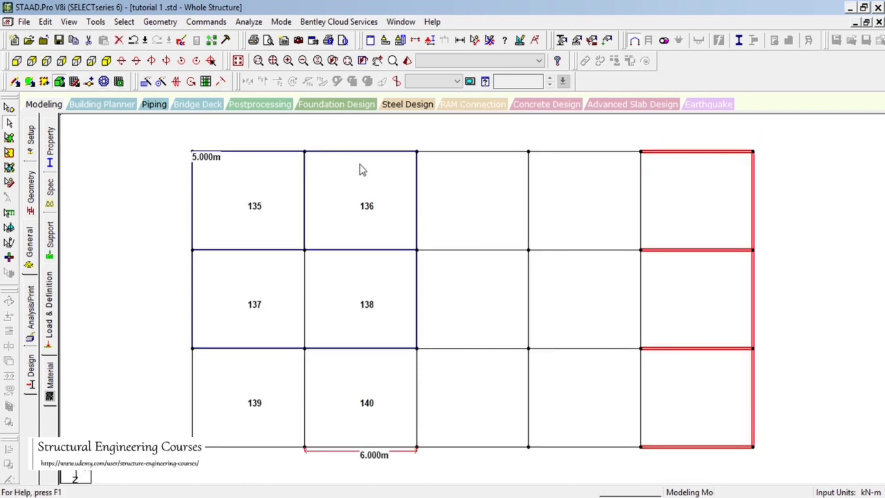
left_click(238, 60)
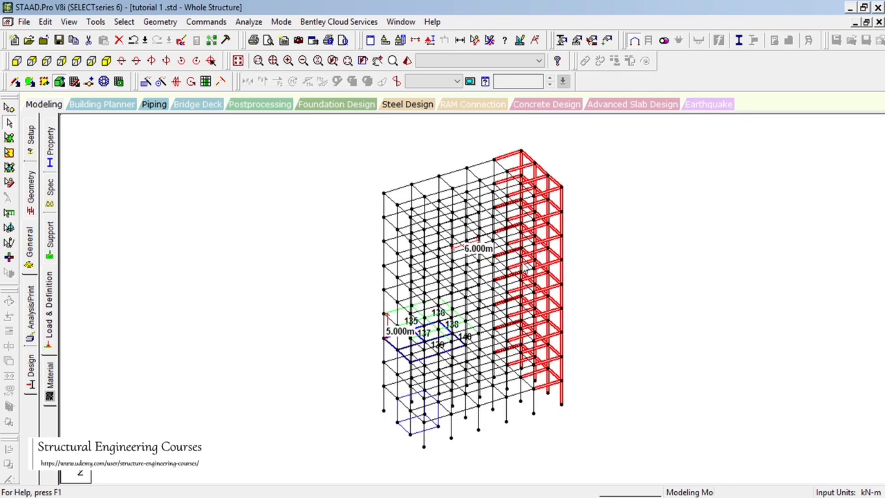
left_click(378, 60)
middle_click_drag(571, 311, 482, 281)
left_click(482, 281)
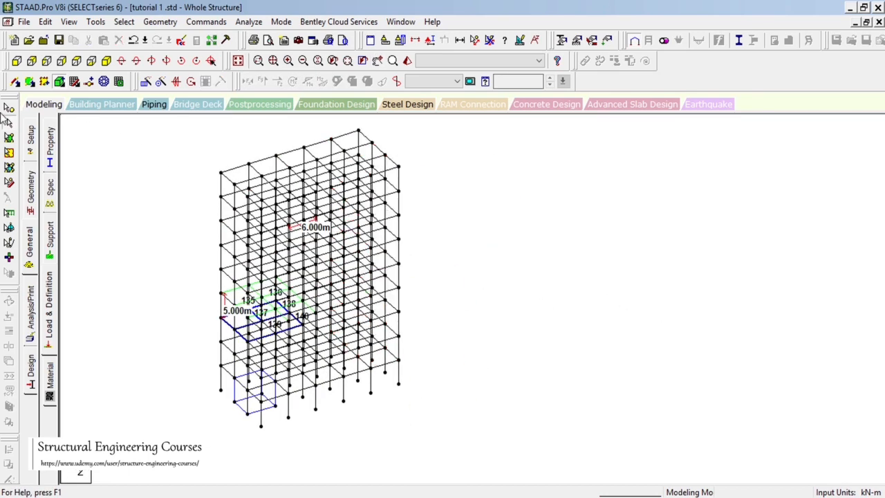
Copy the roof edge beam at the outer front corner and paste it clear of the frame with an X offset.
left_click(390, 161)
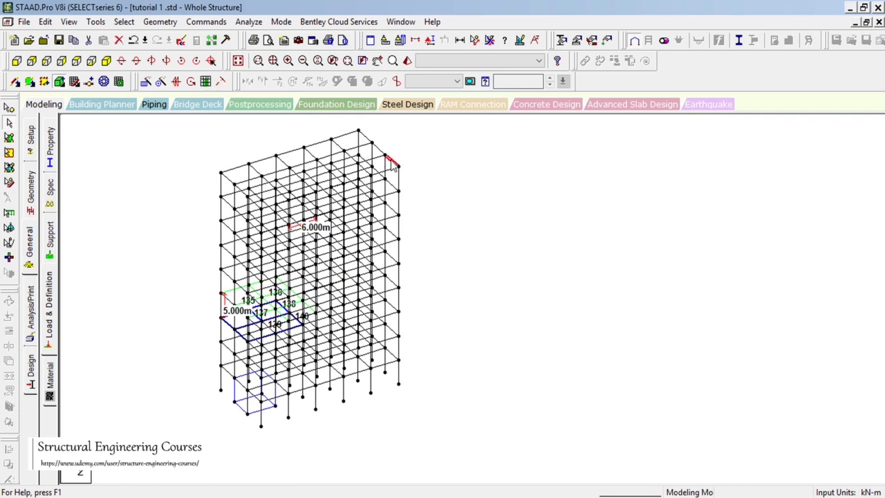
key("ctrl+c")
key("ctrl+v")
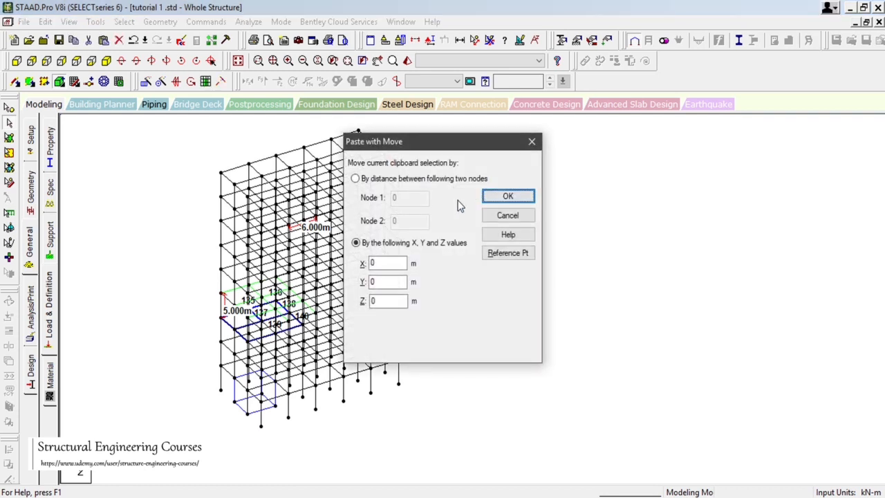
double_click(372, 262)
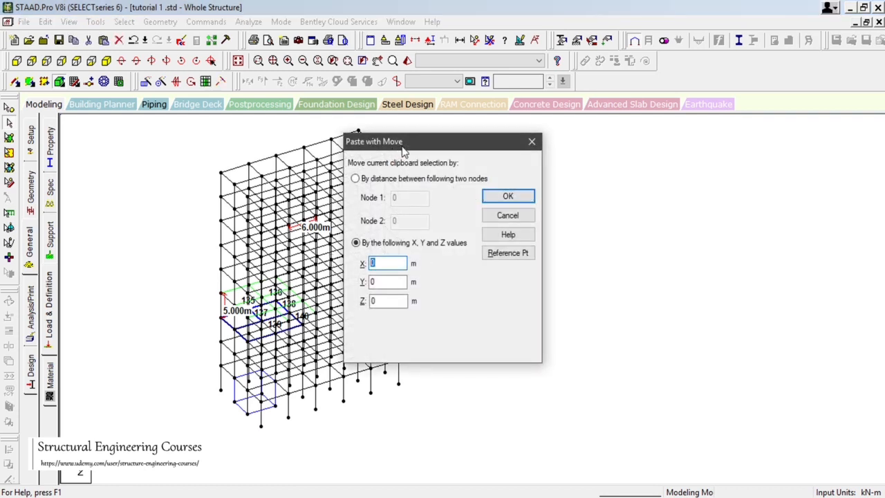
left_click_drag(395, 150, 527, 169)
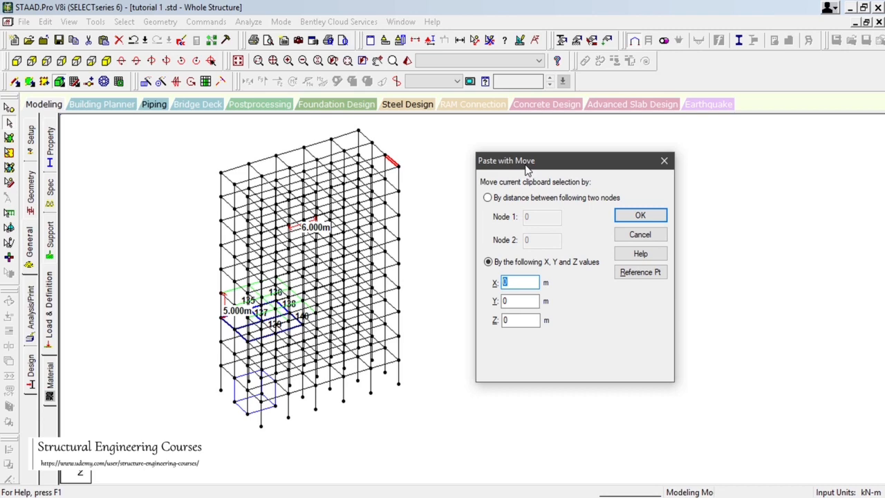
left_click(640, 217)
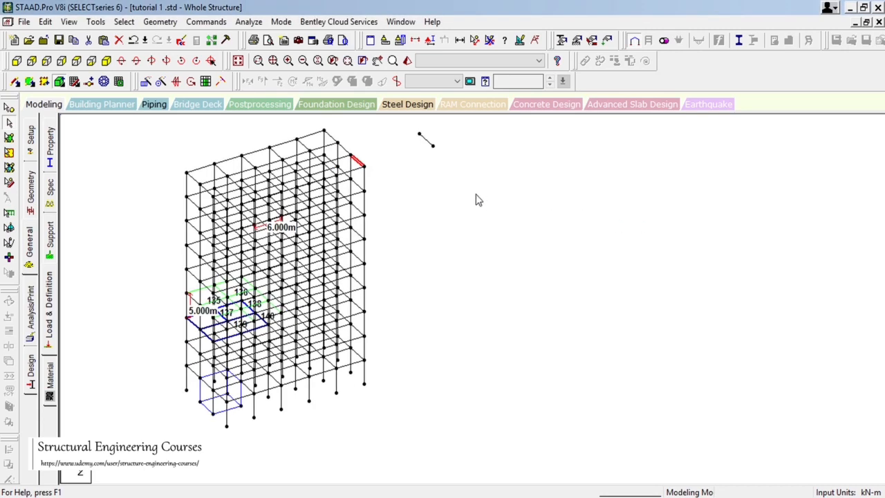
Select the pasted beam and set its front end node 242 as the centre for a 3D circular repeat.
middle_click_drag(476, 198, 474, 302)
scroll(475, 298, "up", 2)
left_click(486, 234)
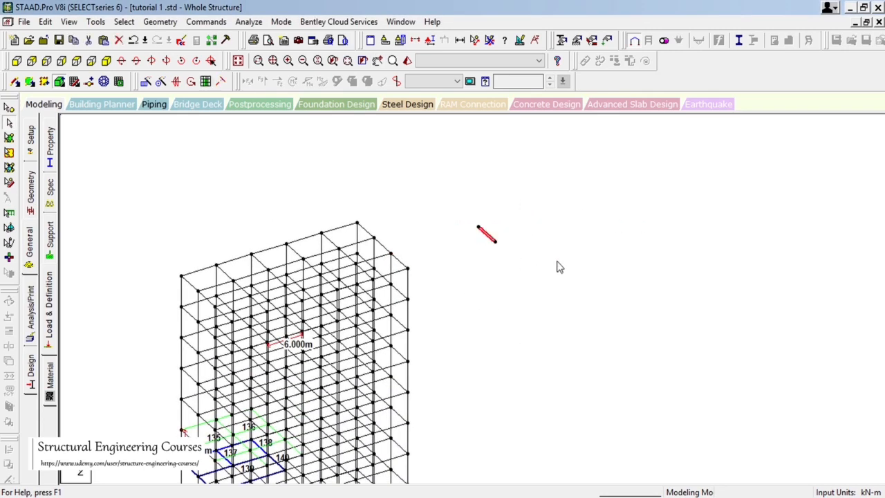
left_click(159, 83)
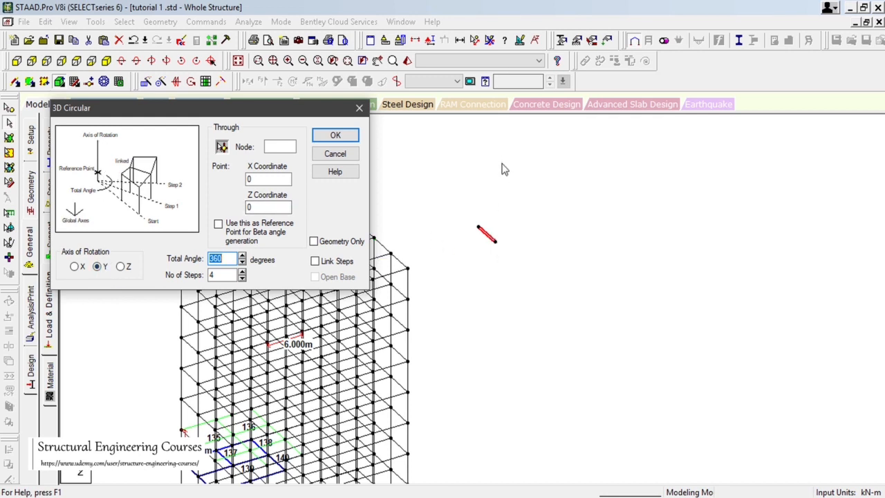
left_click(222, 147)
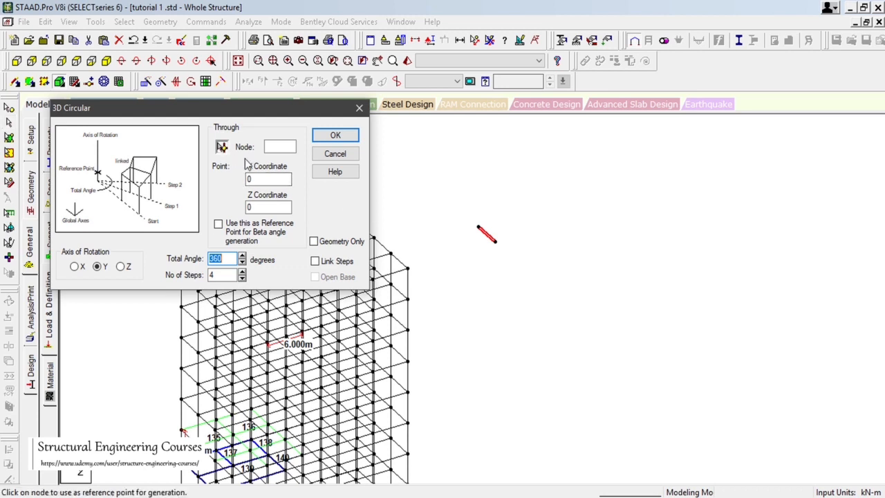
left_click(496, 243)
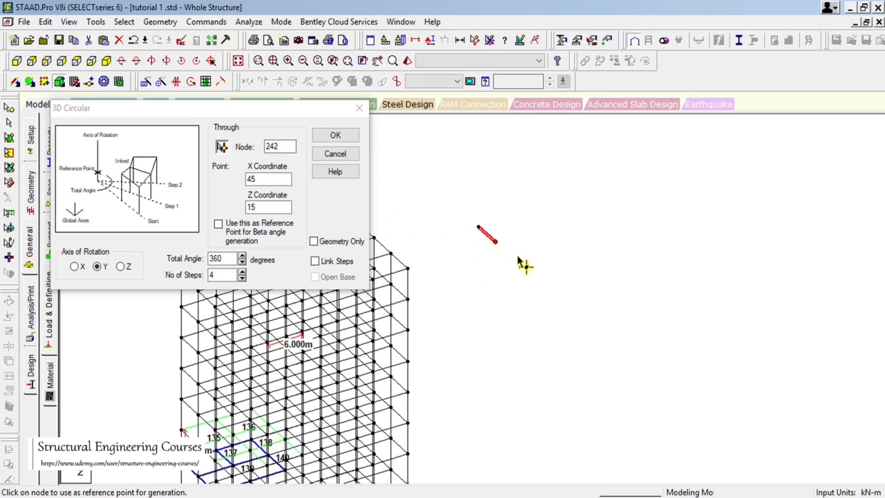
Display the node numbers to check the reference node on the pasted beam, and hide them again.
middle_click_drag(524, 265, 549, 279)
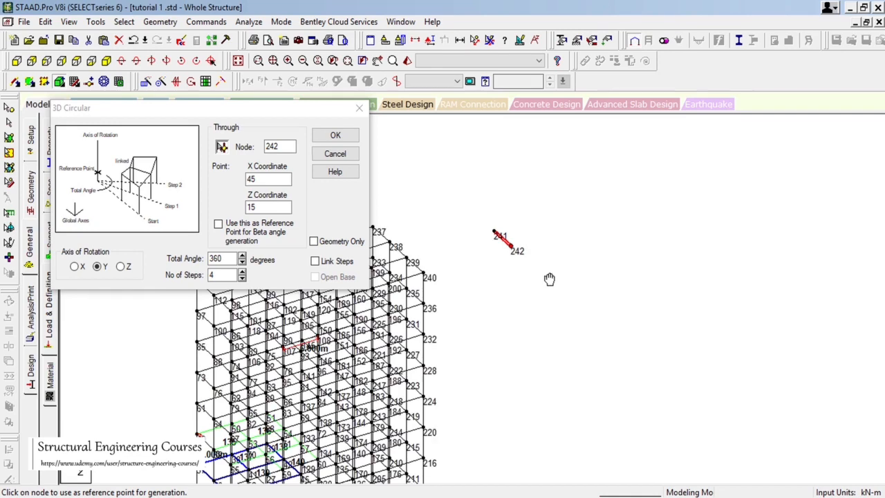
scroll(537, 265, "up", 1)
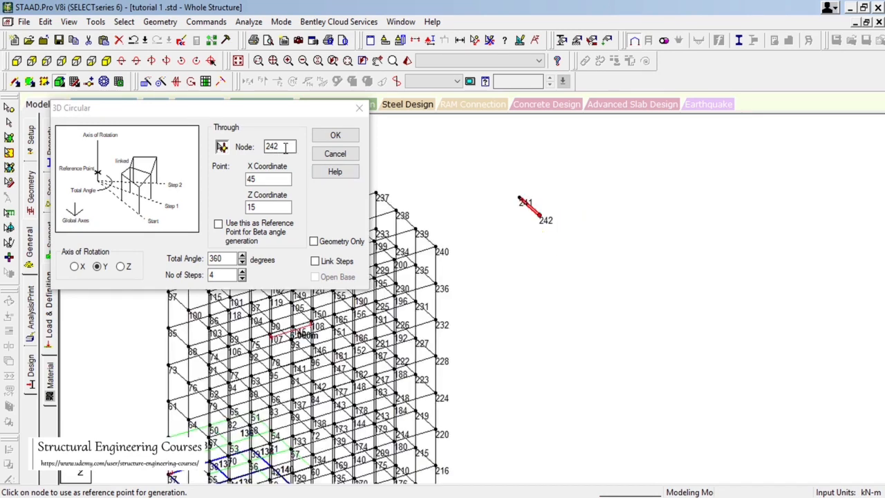
key("shift+n")
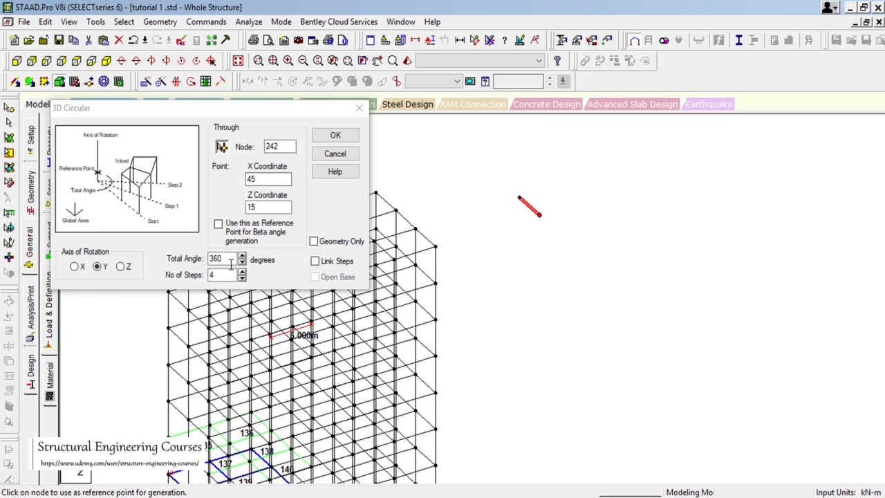
Generate the circular repeat about the Y axis with 6 steps over 360 degrees and Link Steps enabled.
left_click_drag(226, 260, 206, 276)
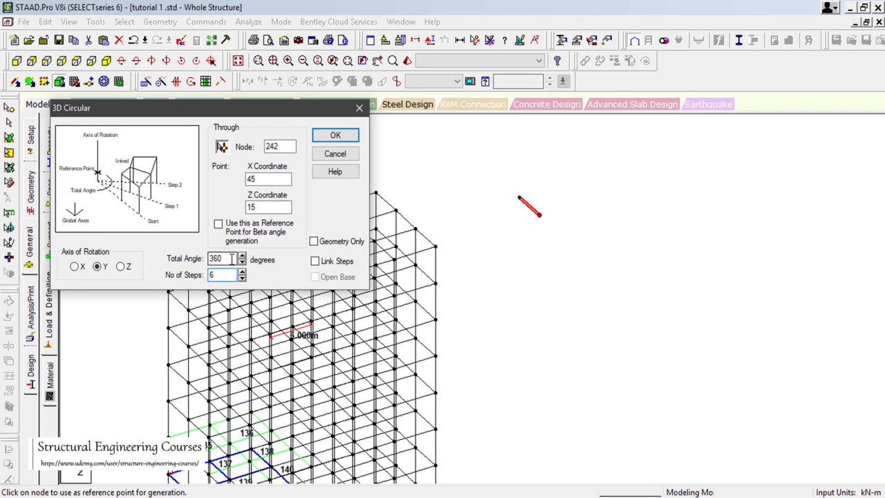
left_click(316, 262)
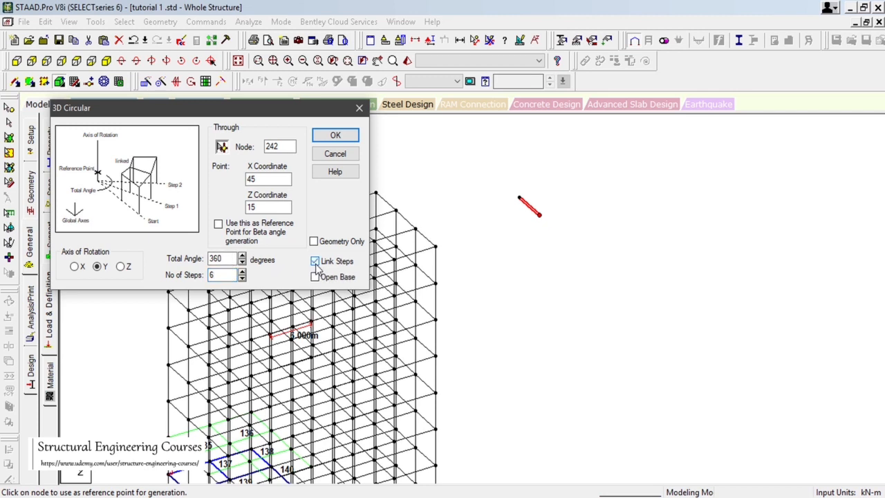
left_click(335, 136)
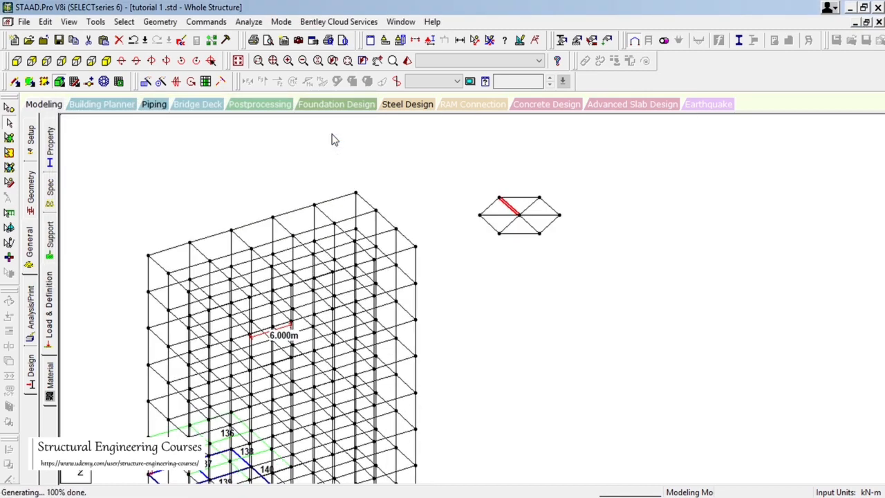
Inspect the linking members around the circular pattern, clear the selection and undo the circular repeat.
scroll(549, 213, "up", 1)
middle_click_drag(590, 213, 510, 296)
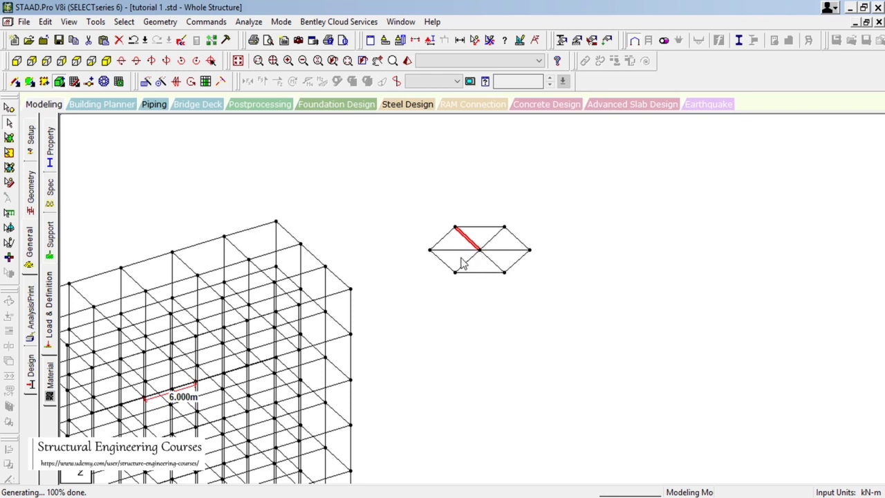
left_click(490, 229)
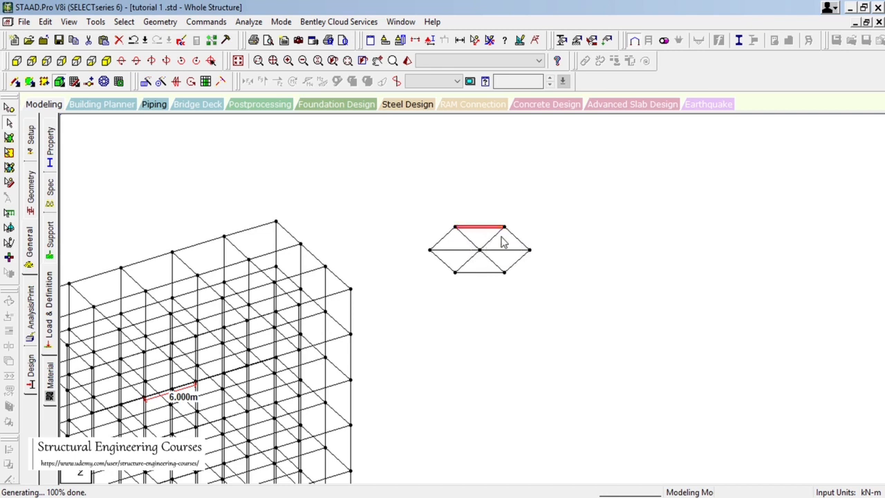
left_click(454, 286)
left_click(365, 273)
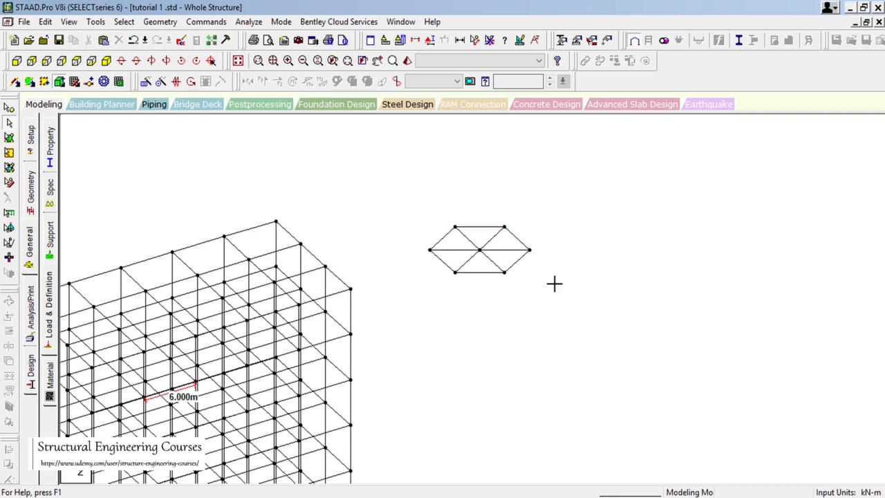
key("ctrl+z")
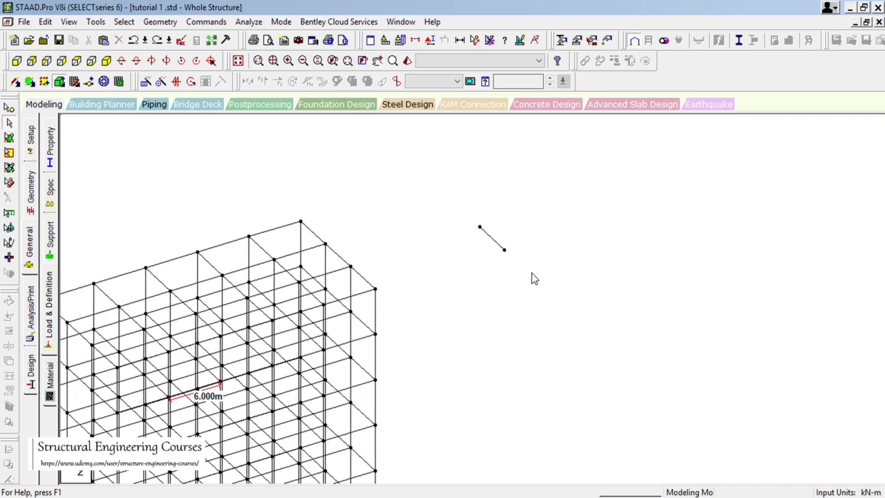
Generate a 3D circular repeat of the pasted beam about the Y axis through node 242, with 6 steps over 360 degrees and no linking.
left_click_drag(465, 194, 509, 269)
left_click(161, 81)
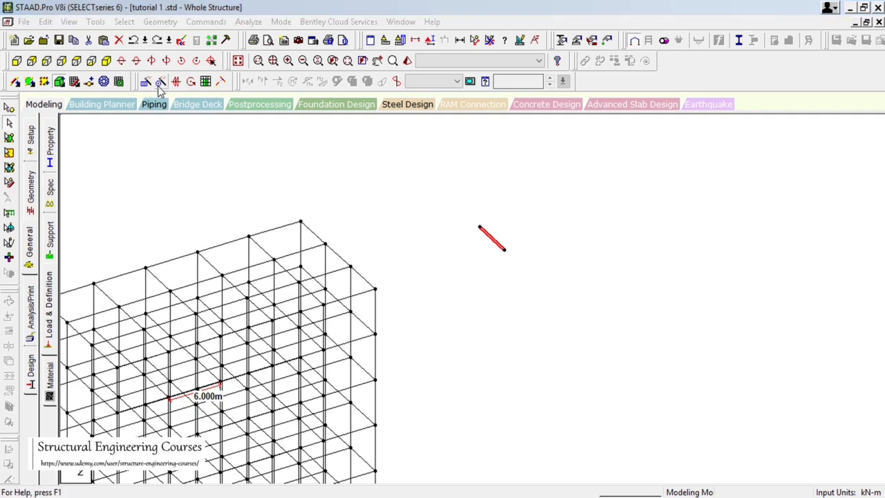
left_click_drag(397, 162, 204, 123)
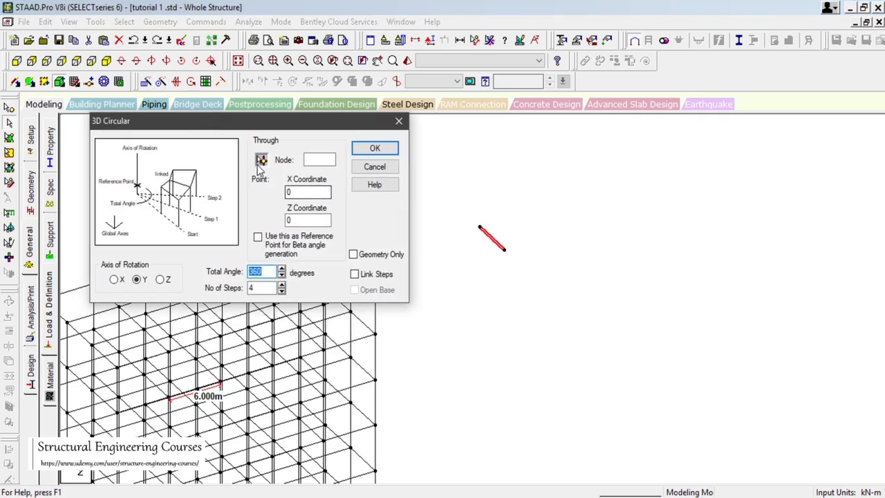
left_click(262, 159)
left_click(507, 253)
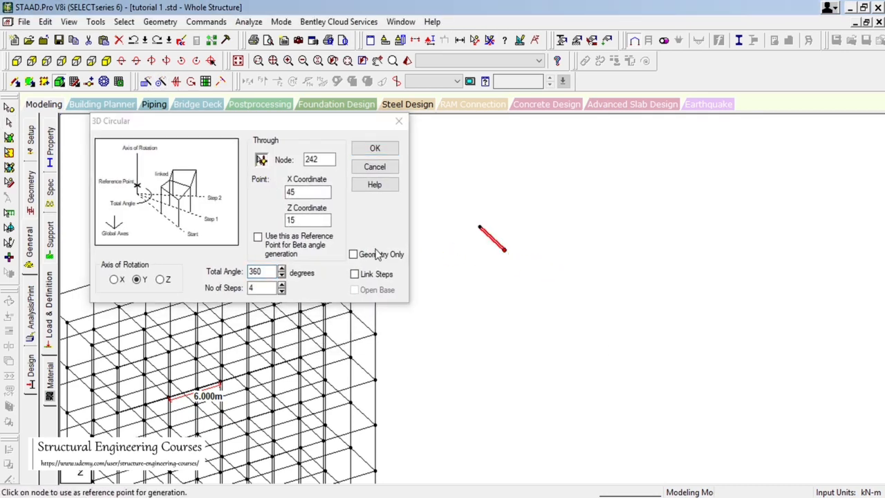
left_click(225, 286)
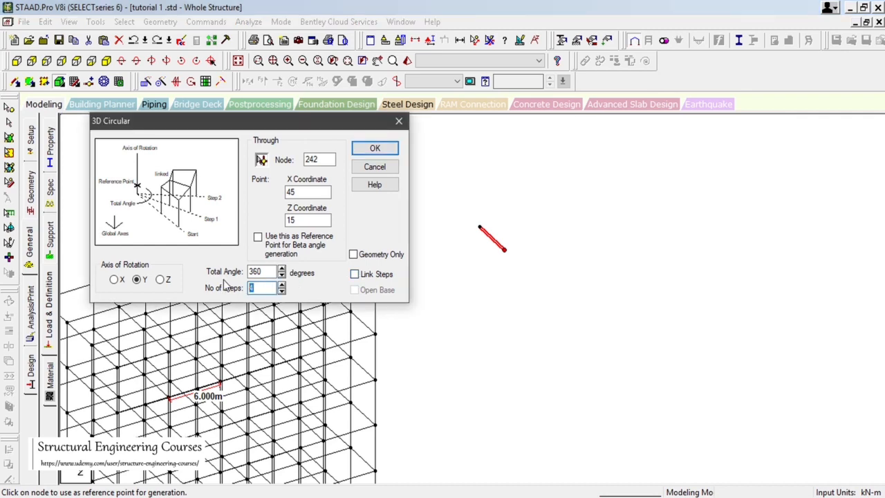
type("6")
left_click(370, 151)
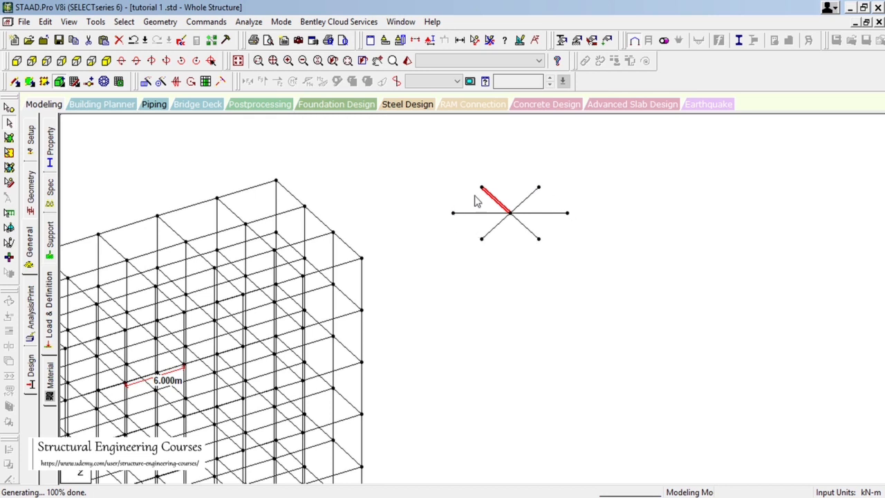
left_click_drag(563, 254, 591, 290)
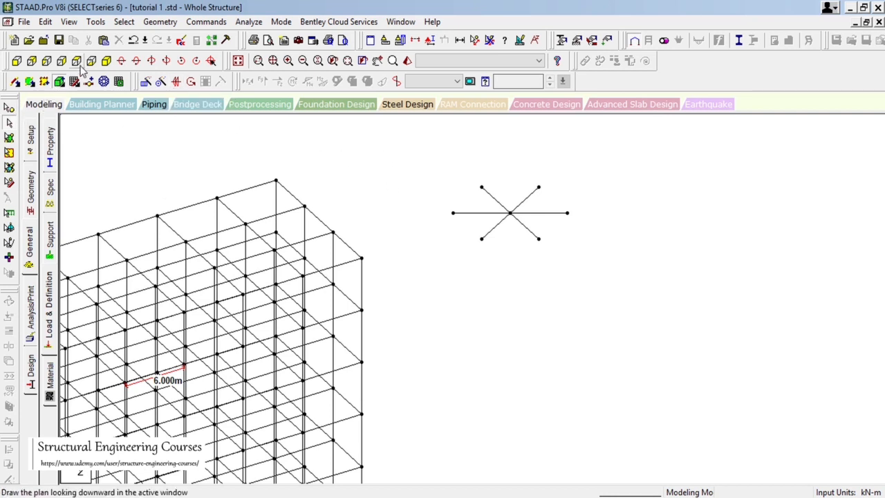
Show the model in plan view and select the X-direction beams in the frame's outer bay nearest the circular pattern.
scroll(312, 263, "down", 1)
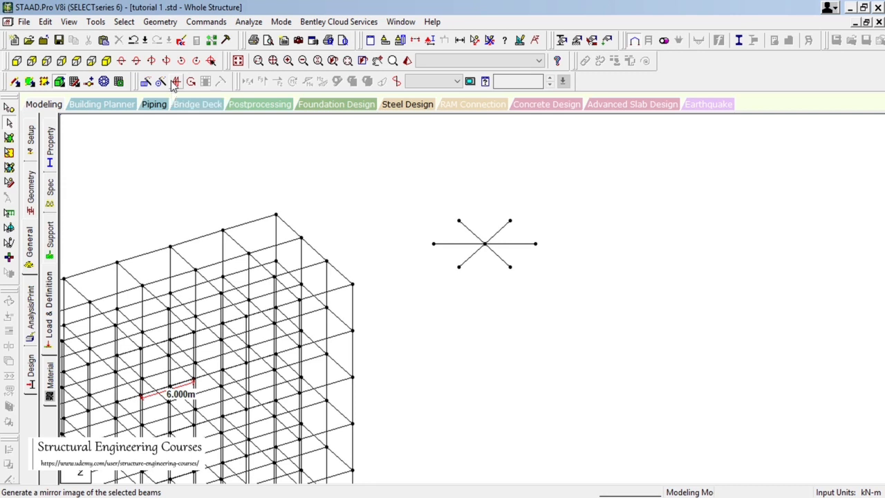
left_click(76, 60)
scroll(487, 312, "down", 1)
middle_click_drag(482, 343, 461, 252)
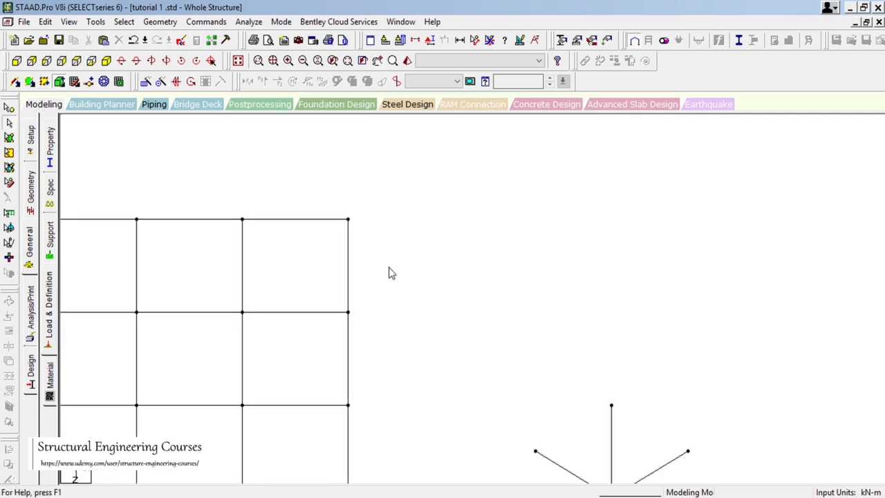
scroll(391, 270, "down", 1)
middle_click_drag(408, 319, 408, 227)
scroll(383, 289, "down", 1)
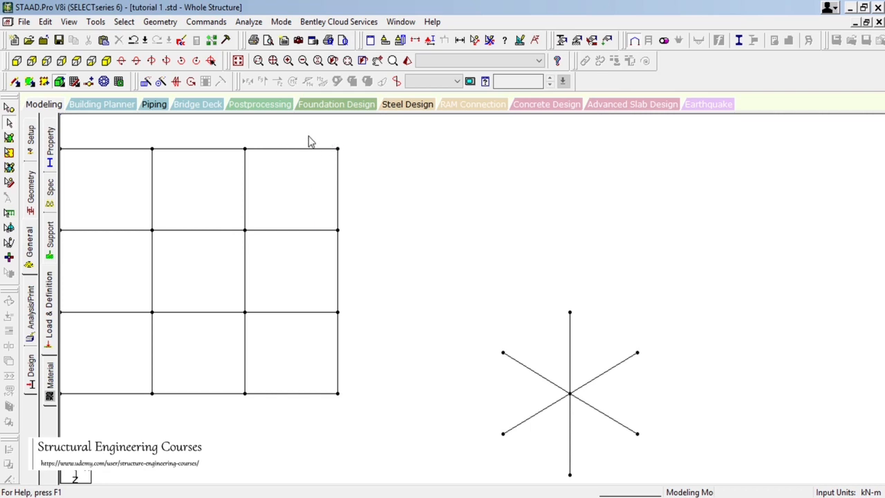
left_click_drag(311, 129, 251, 444)
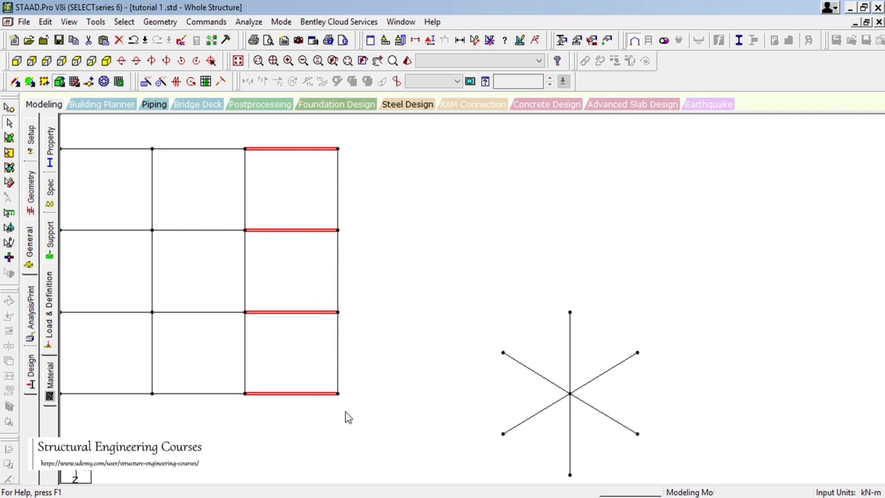
Mirror a copy of the selected beams across the Y-Z plane through node 201 at X = 30 m, and undo it.
left_click(178, 83)
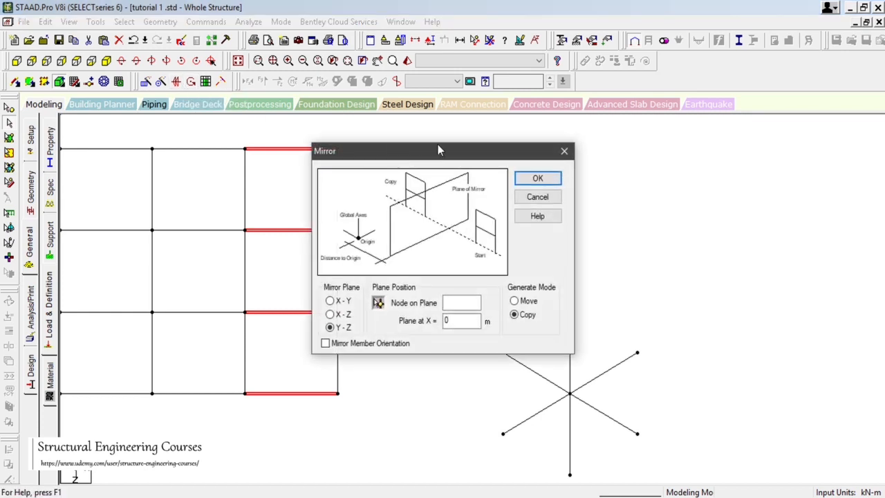
left_click_drag(439, 150, 606, 131)
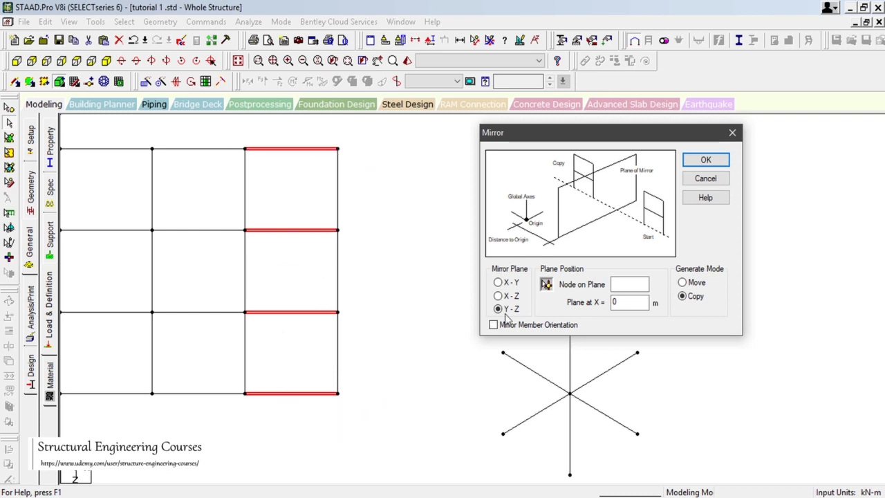
left_click(546, 285)
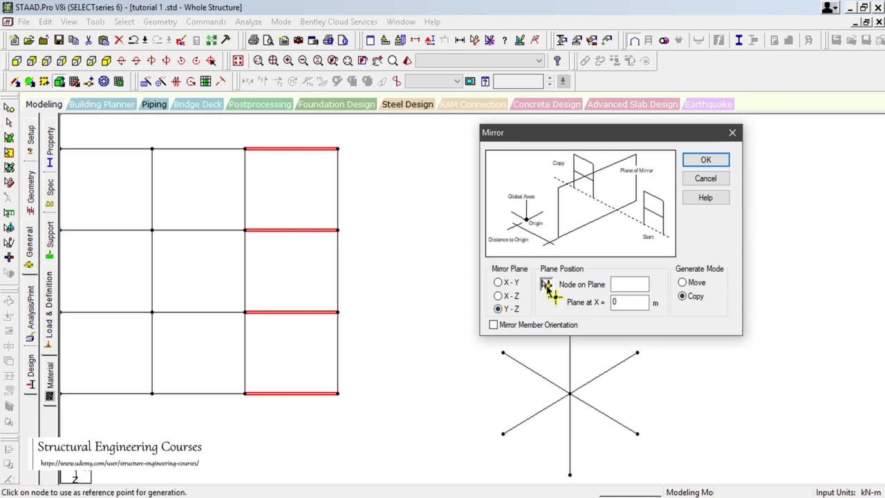
left_click(339, 149)
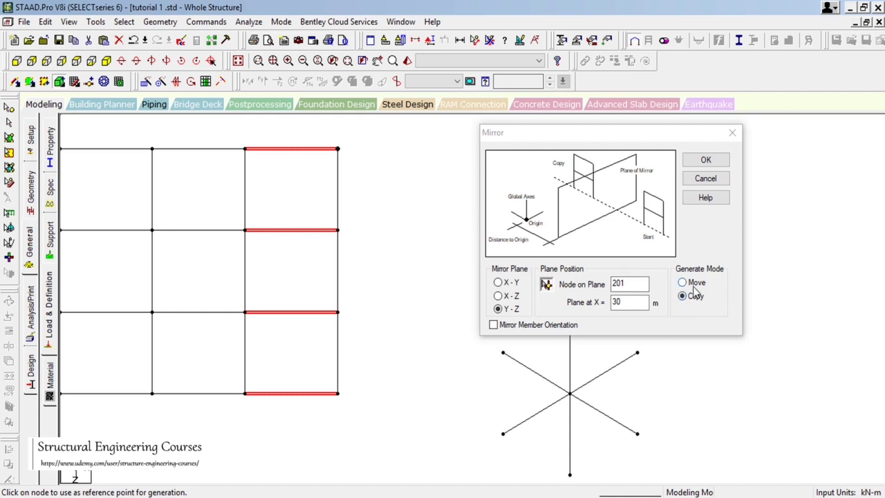
left_click(702, 161)
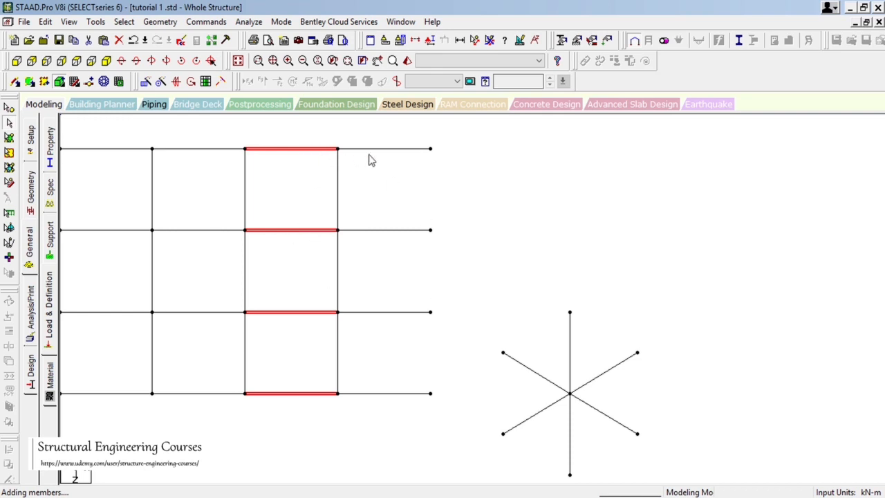
left_click(392, 186)
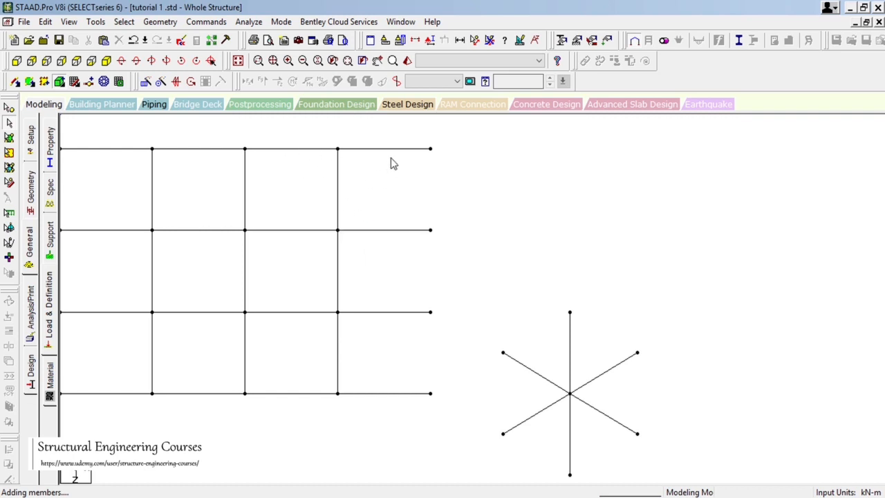
left_click(137, 41)
Mirror the same outer-bay beams in Move mode across the Y-Z plane through node 201, undo it and restore the isometric view.
left_click_drag(312, 129, 250, 456)
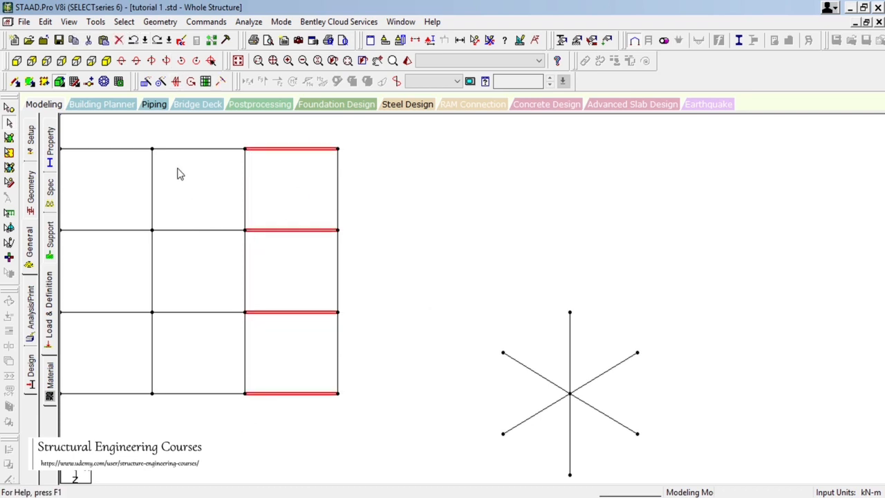
left_click(176, 82)
left_click_drag(461, 118, 716, 88)
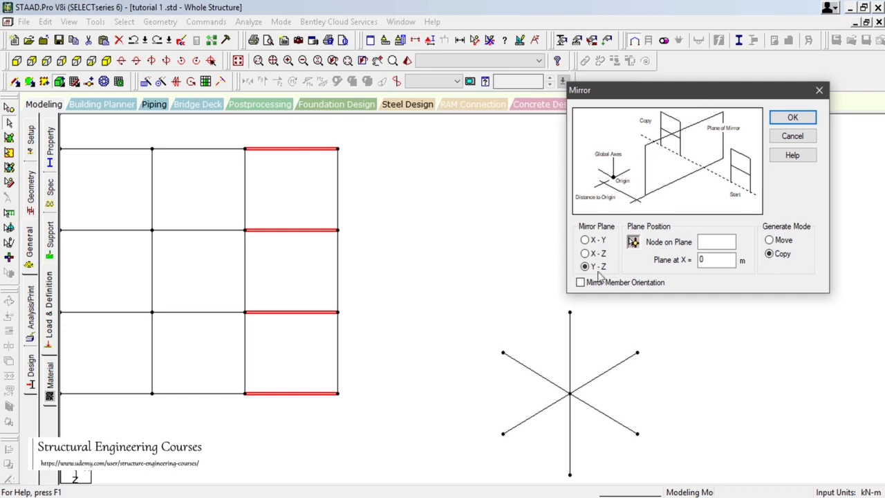
left_click(634, 241)
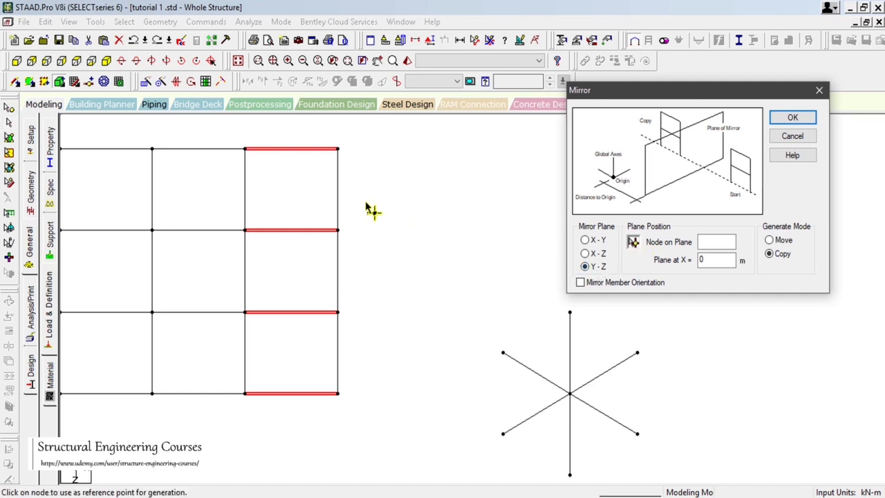
left_click(338, 149)
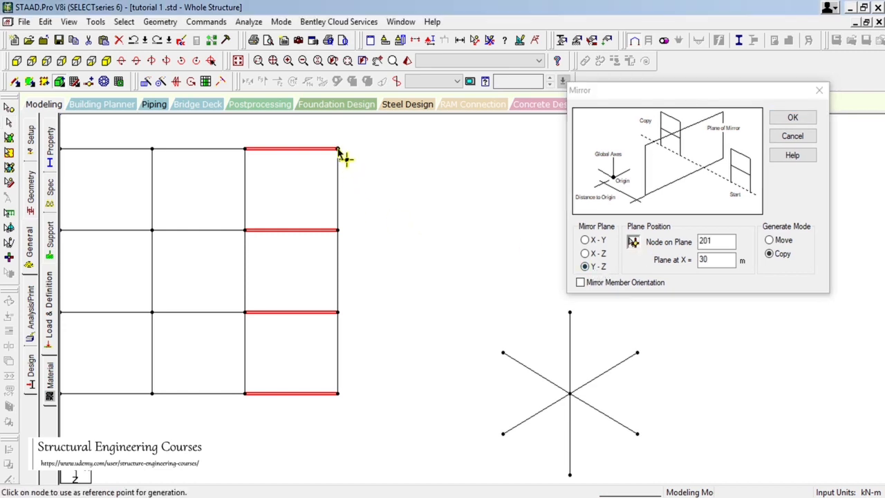
left_click(768, 240)
left_click(785, 122)
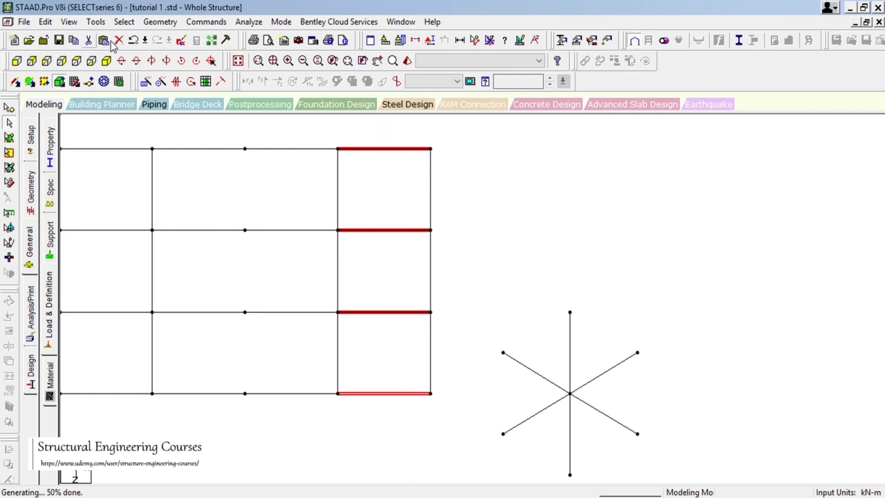
left_click_drag(395, 173, 431, 228)
left_click(238, 61)
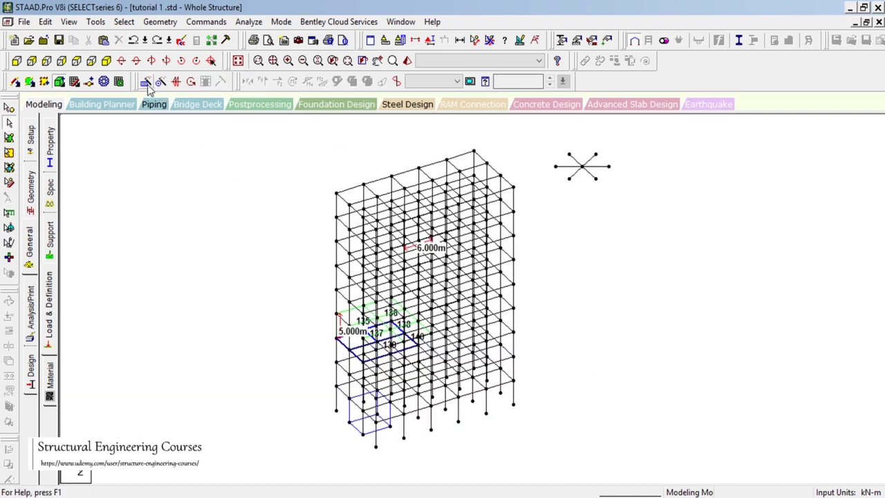
Review the Rotate command's angle, axis node and generate mode options, and close it without applying.
left_click(191, 83)
left_click_drag(427, 181, 420, 221)
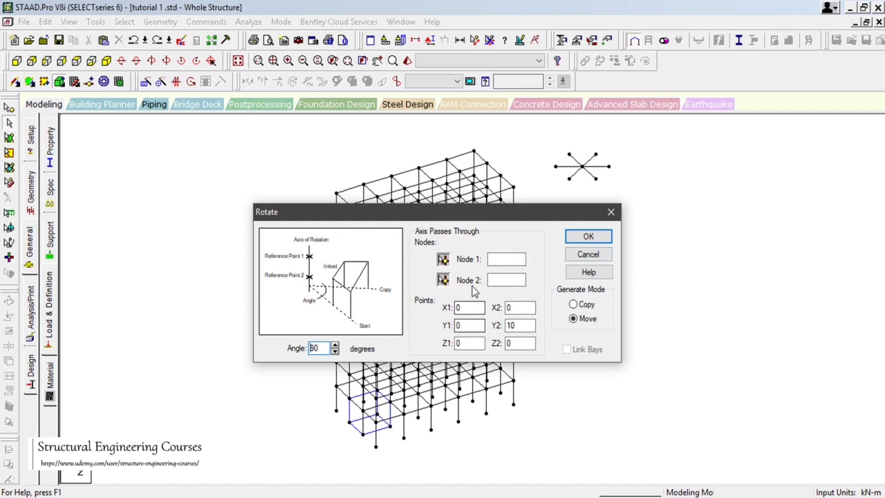
left_click(597, 256)
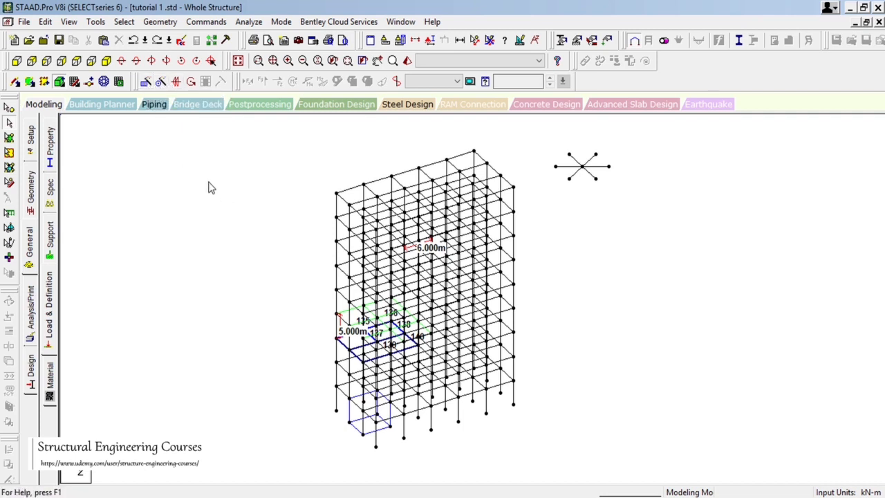
left_click_drag(187, 165, 247, 224)
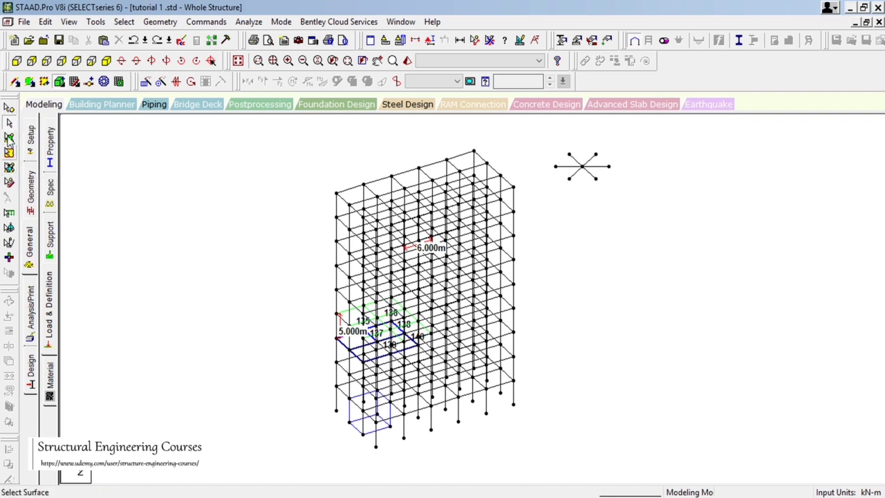
Select all nodes with the Nodes Cursor and all beams with the Beams Cursor, clearing each selection.
left_click(8, 110)
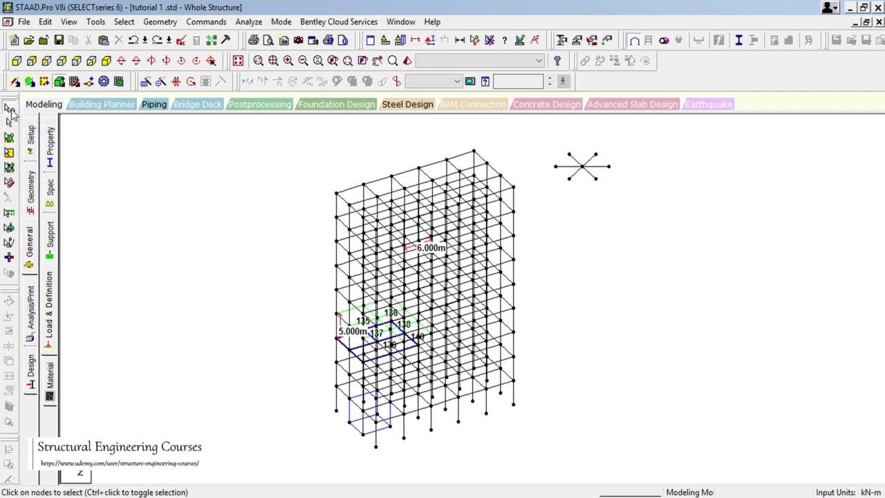
left_click_drag(258, 132, 790, 484)
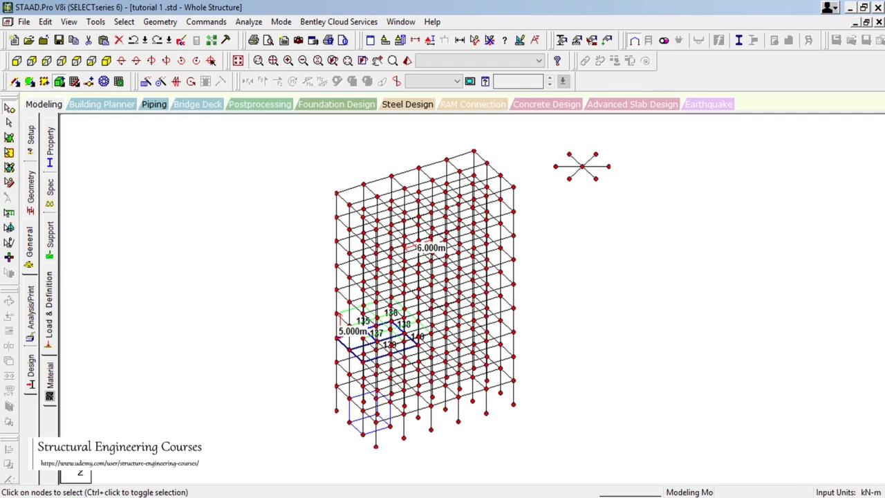
left_click(664, 331)
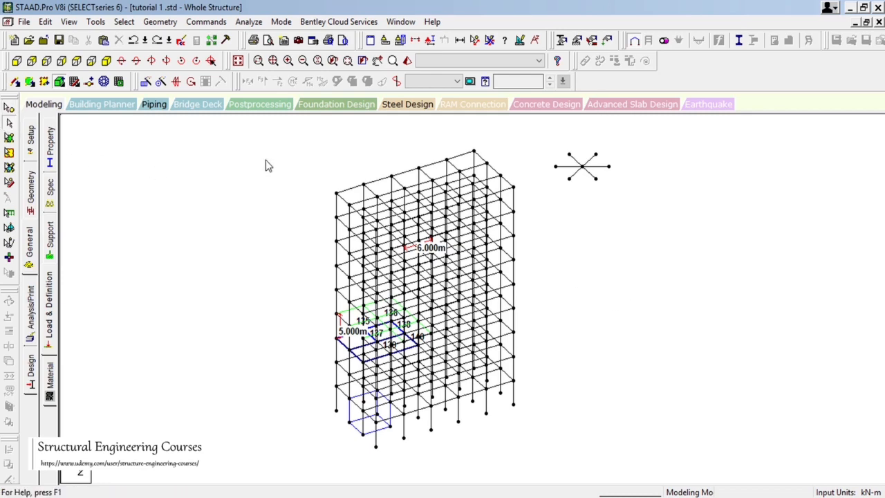
left_click_drag(273, 134, 827, 470)
left_click(173, 157)
Select all plates in the model with the Plates Cursor and clear the selection.
left_click(9, 139)
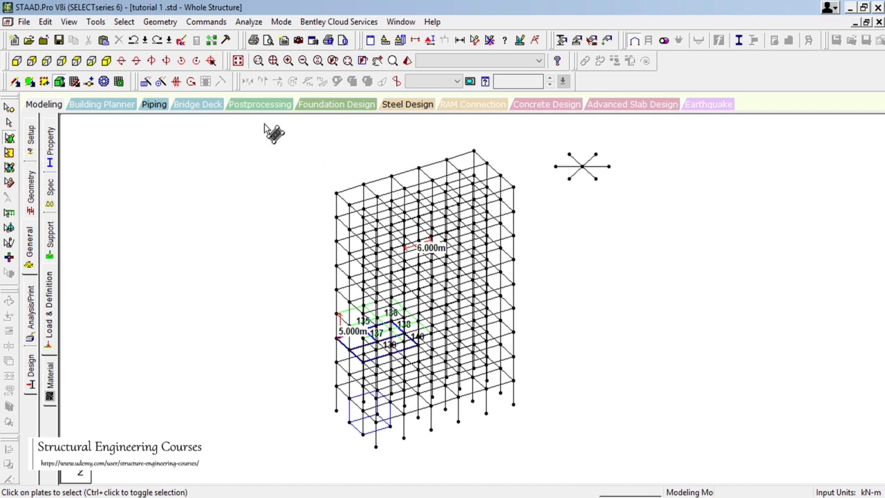
left_click_drag(265, 124, 882, 481)
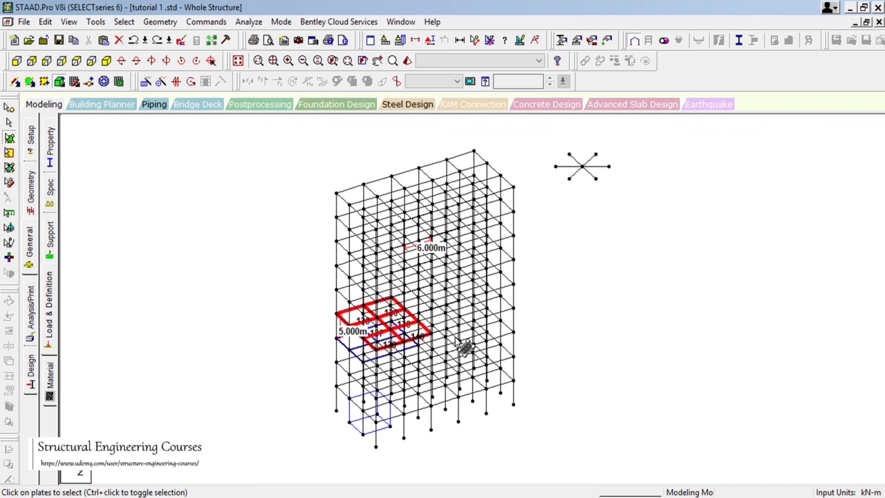
left_click(98, 178)
Try window selections with the Surface Cursor and the Solids Cursor, clearing each selection.
left_click(9, 153)
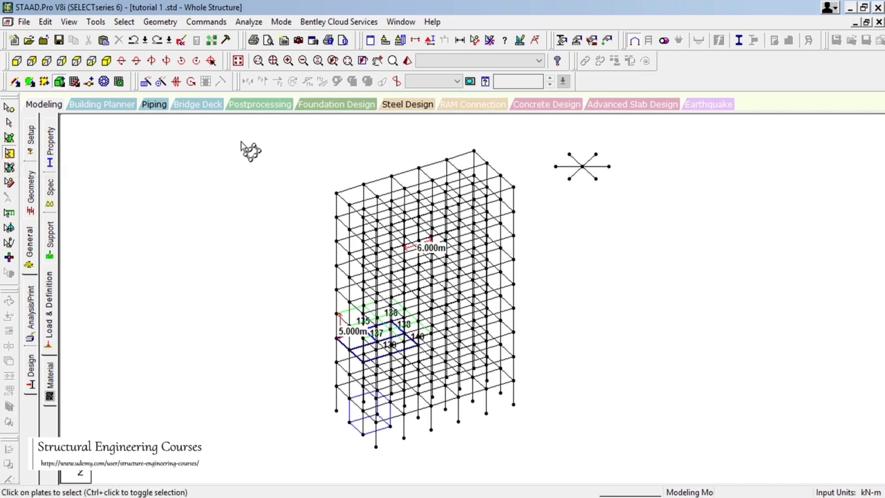
left_click_drag(245, 141, 884, 483)
left_click(131, 172)
left_click(9, 167)
left_click_drag(245, 134, 420, 414)
left_click(72, 227)
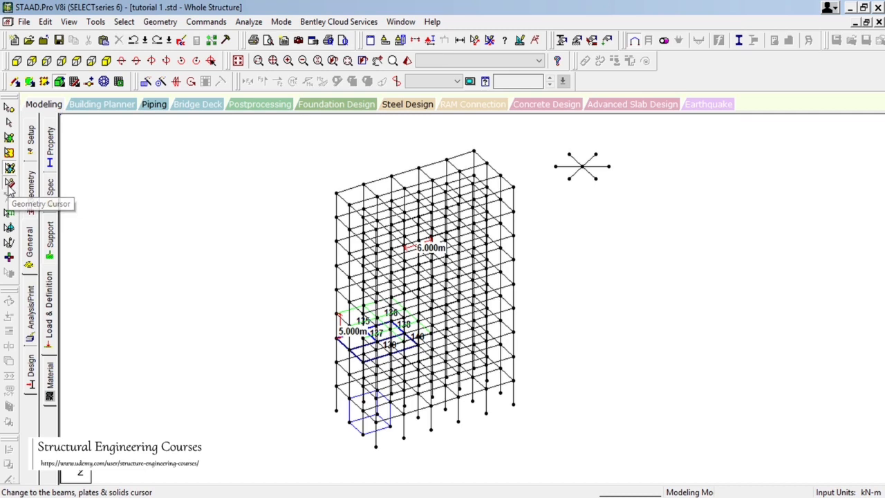
Select all beams, plates and solids in the whole structure together with the Geometry Cursor.
left_click(9, 186)
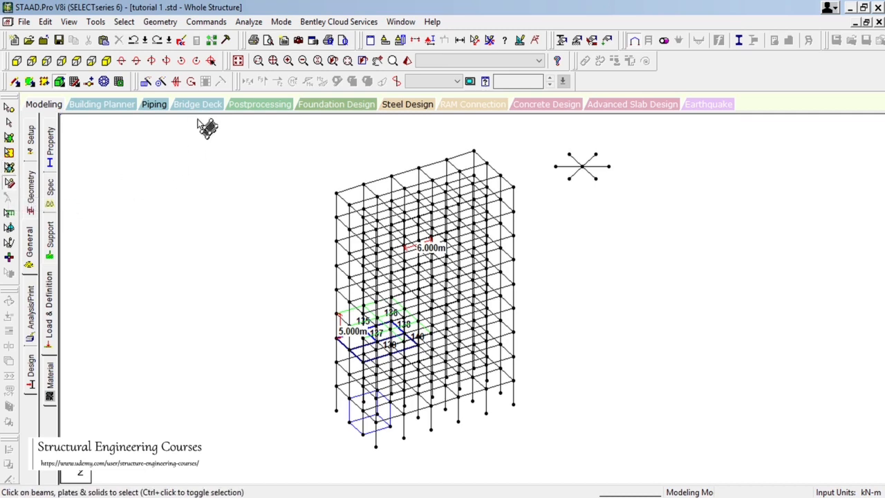
left_click_drag(199, 120, 881, 480)
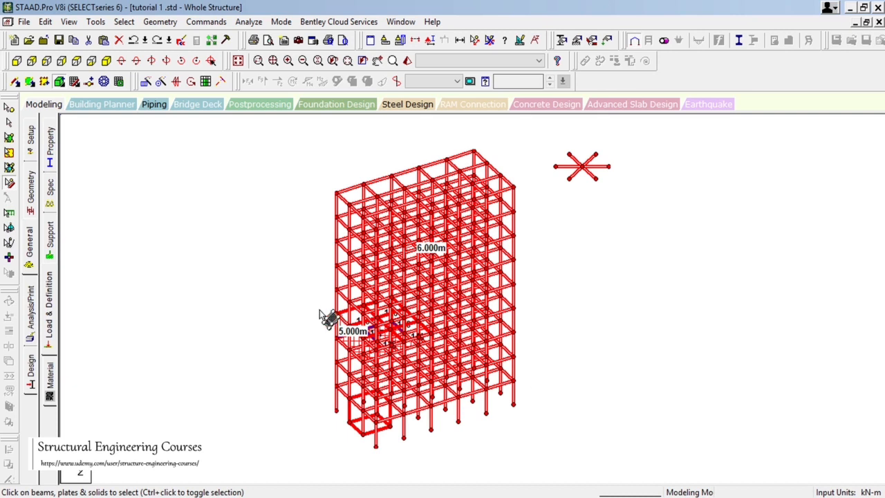
left_click(10, 183)
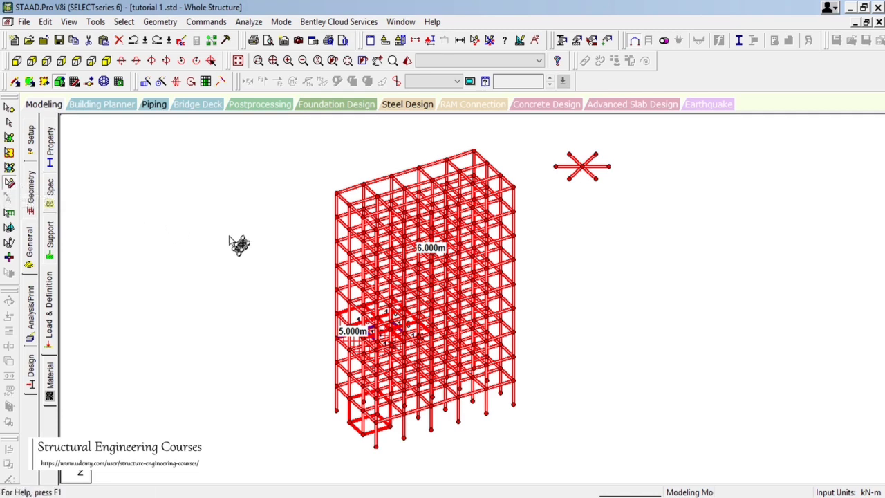
Clear the selection of all beams, plates and solids in the whole structure.
scroll(362, 255, "down", 2)
middle_click_drag(362, 255, 385, 257)
scroll(384, 256, "up", 3)
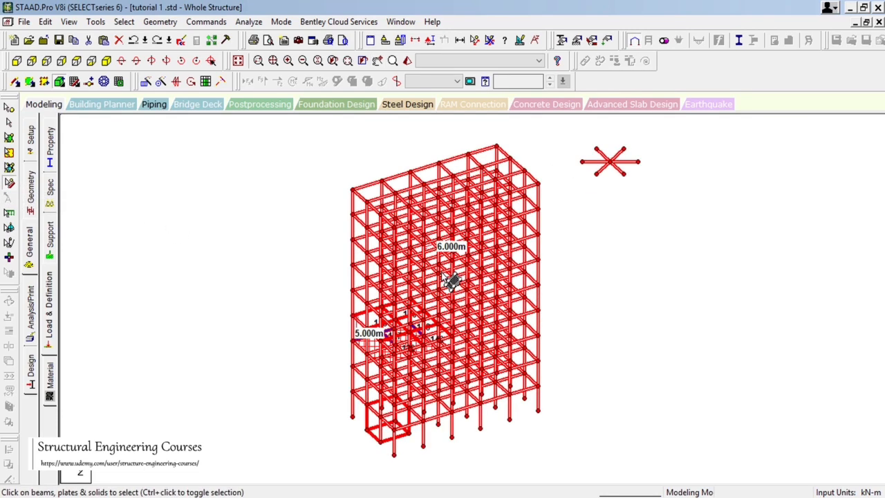
left_click(216, 225)
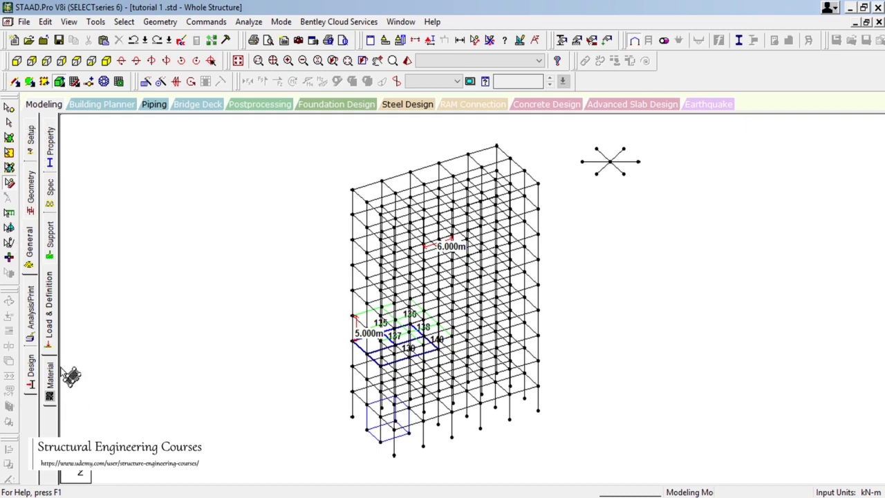
Look through the General modeling pages for Load & Definition, Material, Support, Spec and Property.
left_click(30, 246)
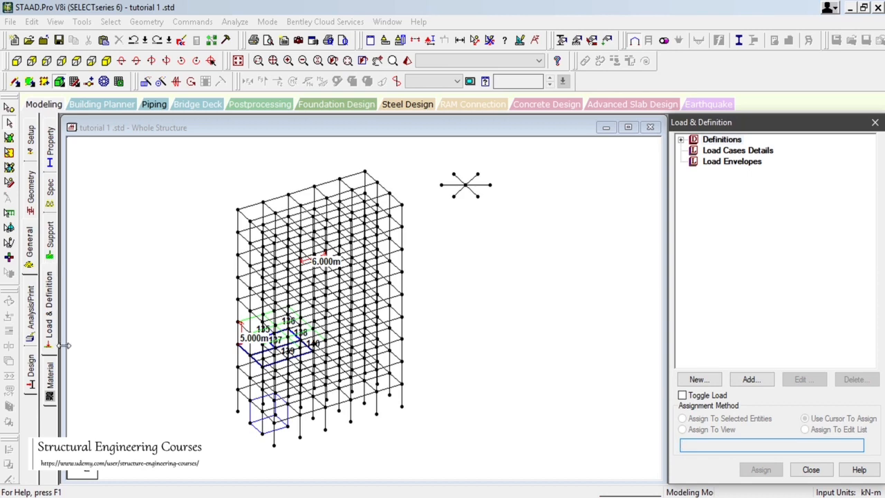
left_click(53, 386)
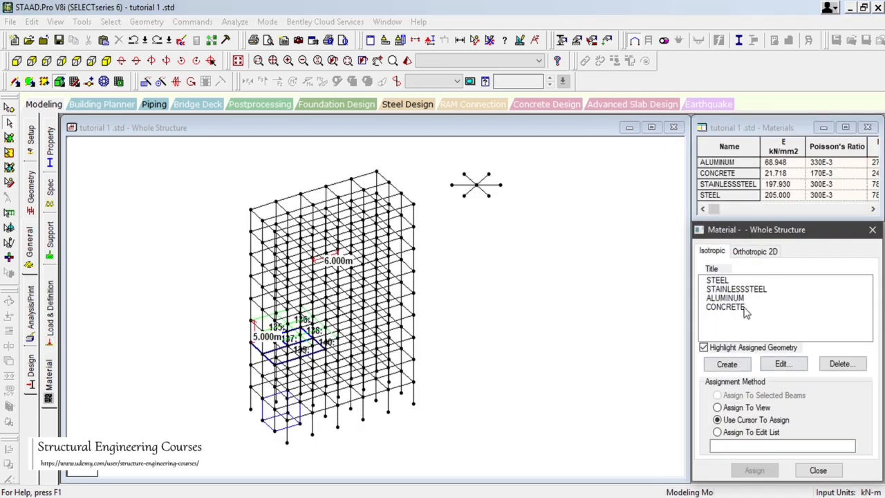
left_click(55, 317)
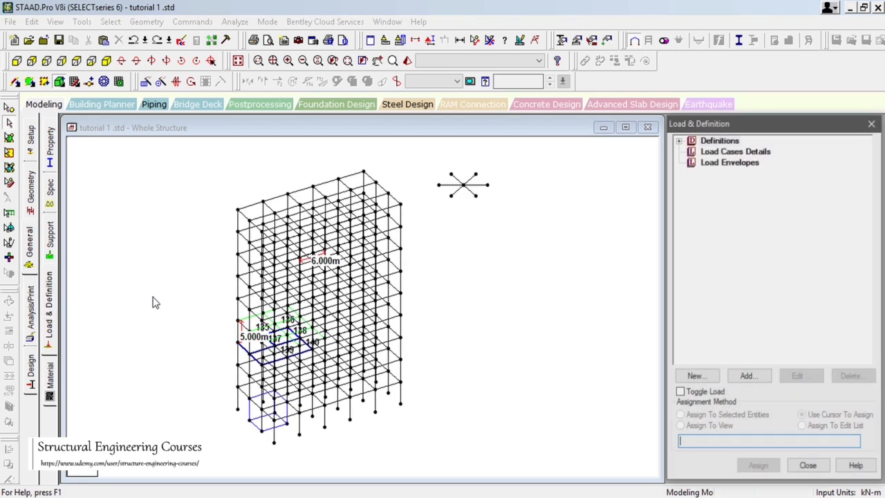
left_click(54, 241)
left_click(49, 187)
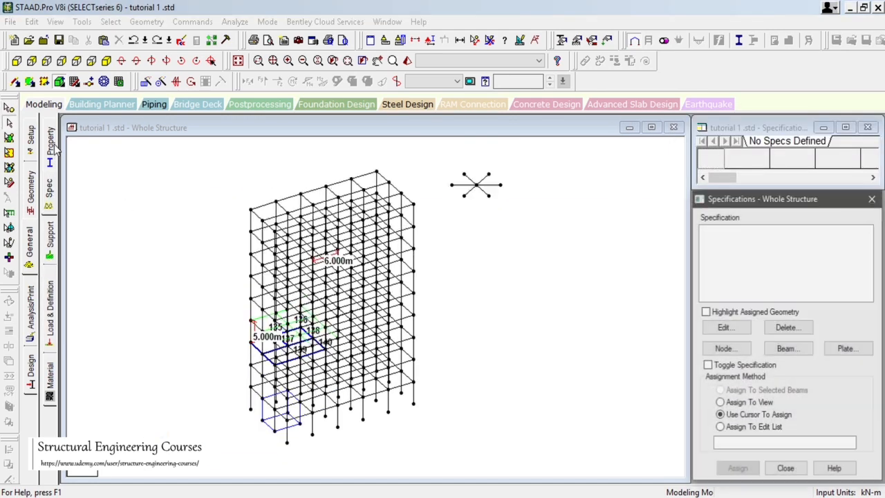
left_click(53, 144)
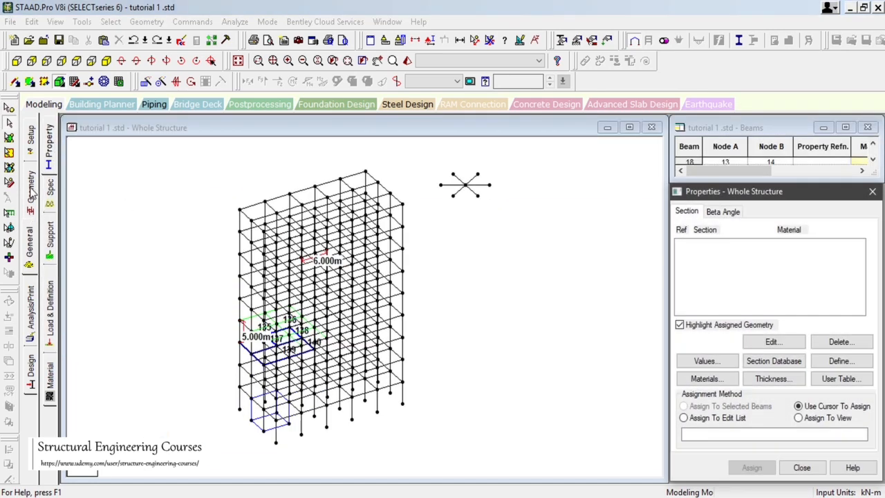
Look through the Geometry pages for Beam, Plate, Surface, Solid and Parametric Models, viewing the New Meshed Surface options without creating one.
left_click(31, 188)
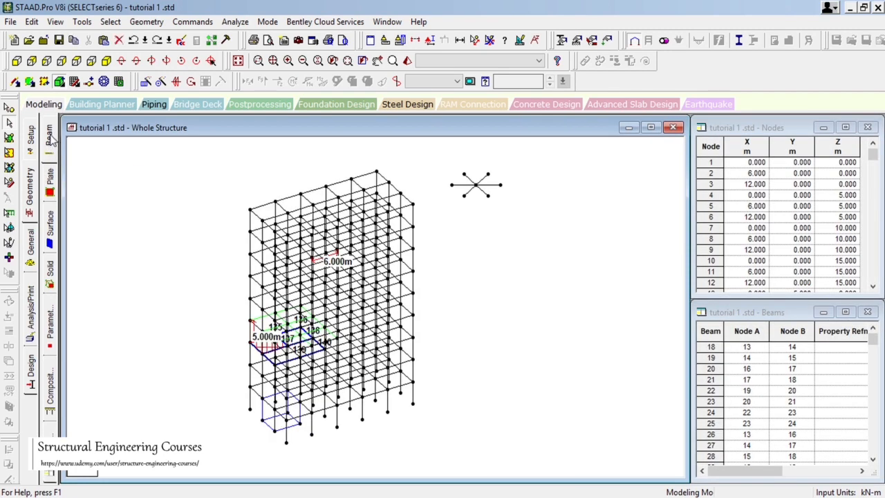
left_click(50, 178)
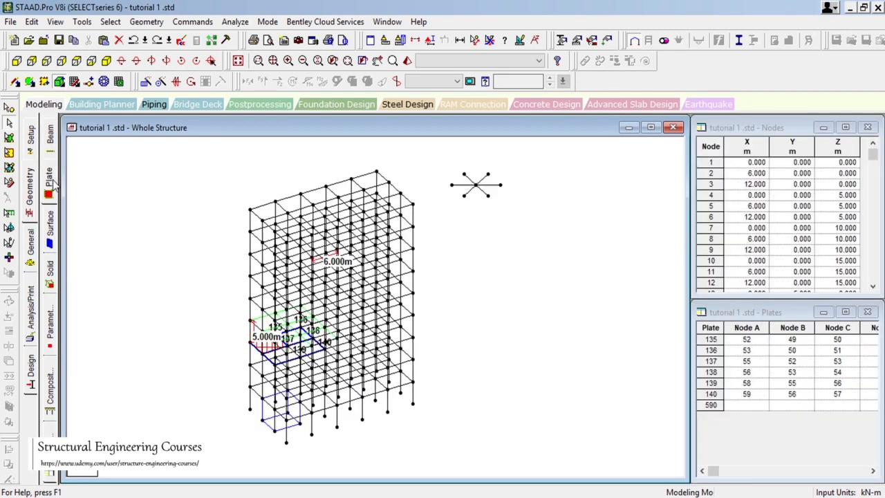
left_click(50, 239)
left_click(51, 276)
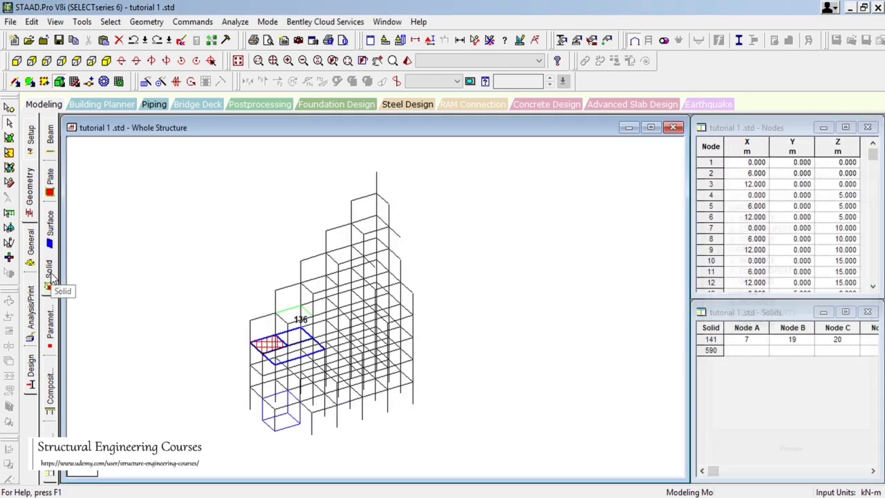
left_click(51, 319)
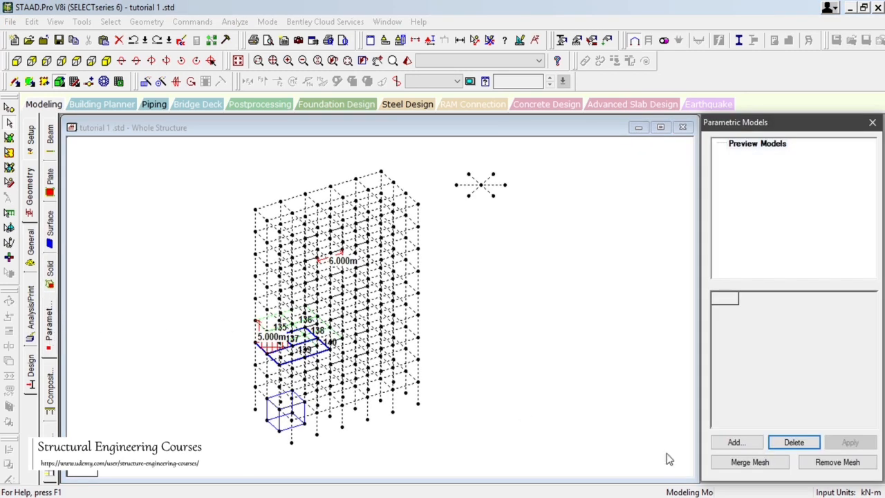
left_click(735, 443)
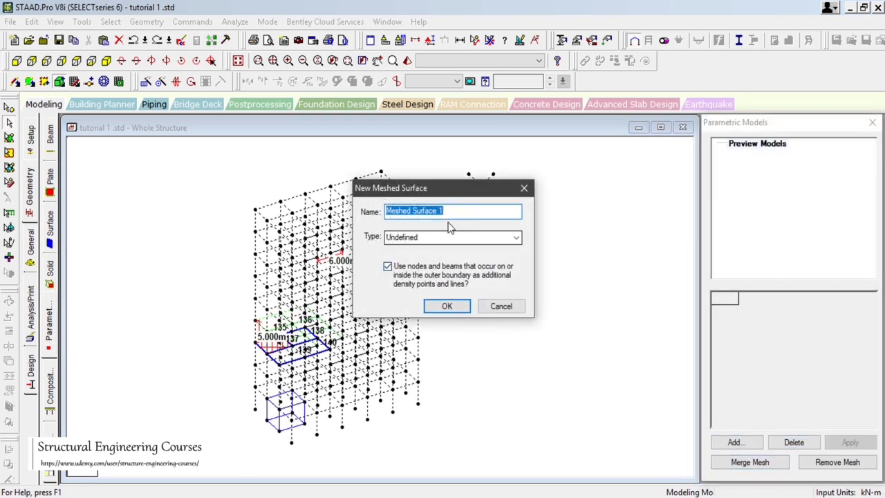
left_click(496, 308)
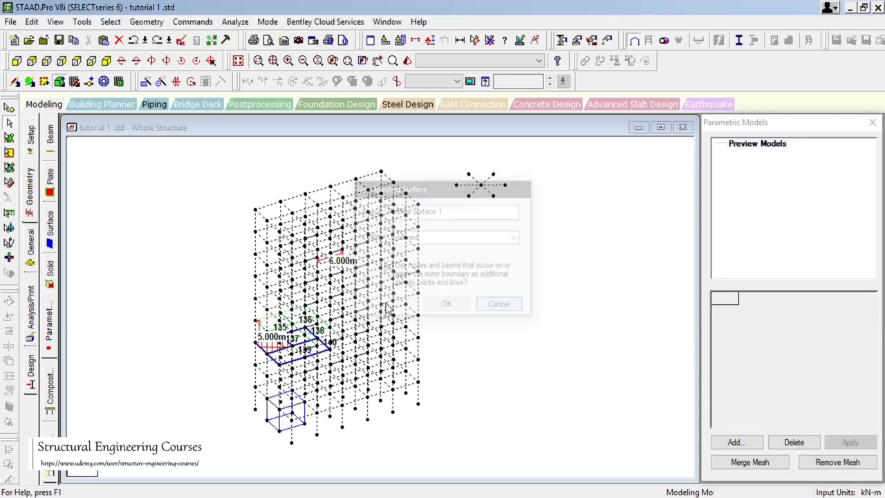
Try to start a new composite deck defined by clicking on nodes, allowing the auto save.
left_click(58, 392)
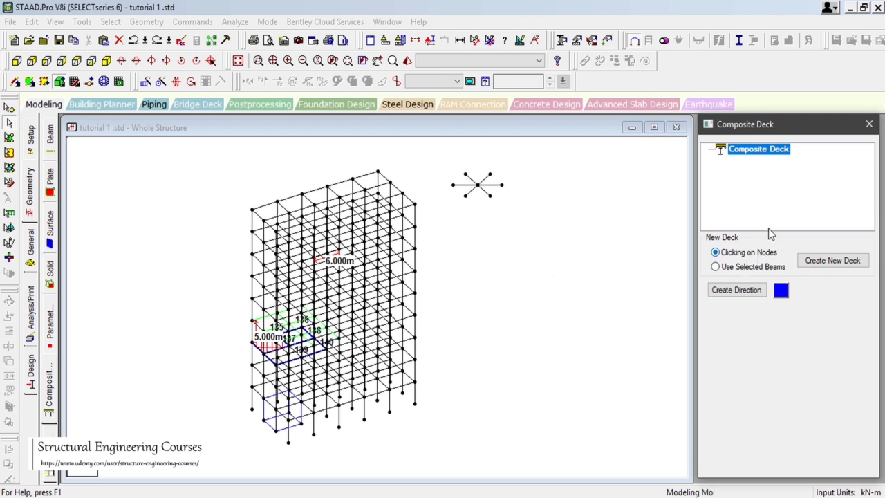
left_click(829, 262)
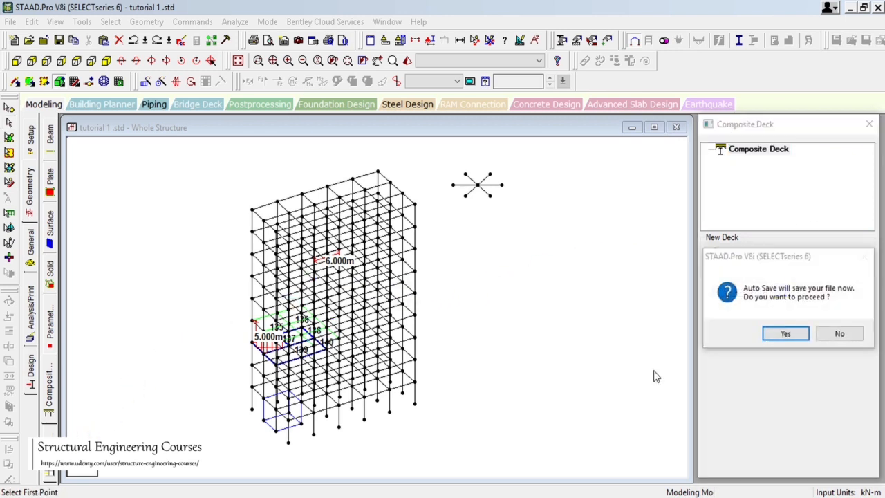
left_click(786, 332)
left_click(364, 274)
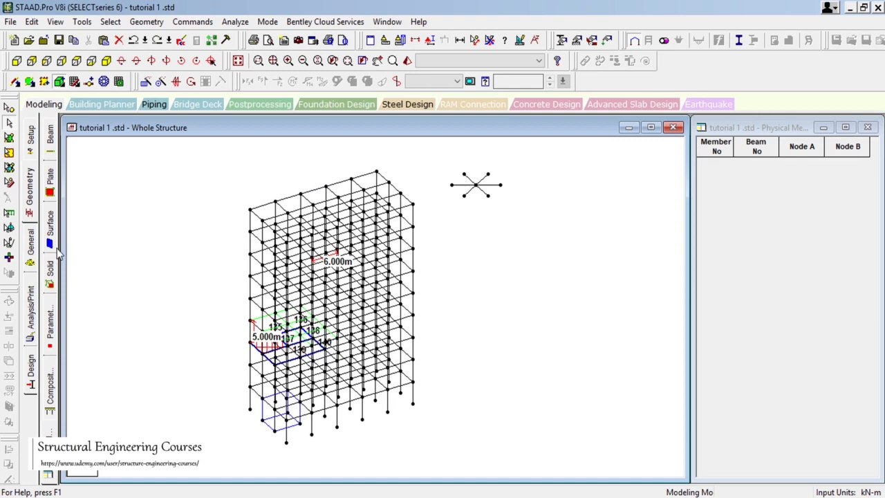
Display the Job Info form of the Setup page and activate the engineer's name field.
left_click(29, 138)
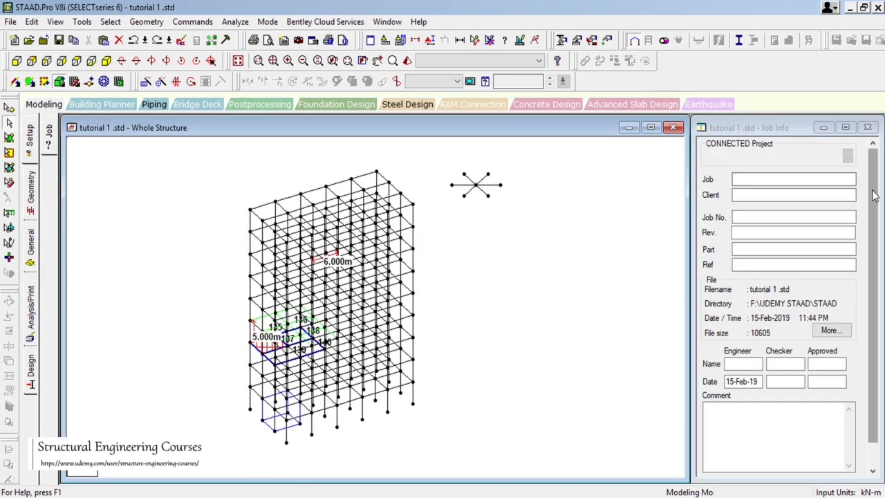
left_click_drag(873, 194, 825, 233)
left_click(741, 338)
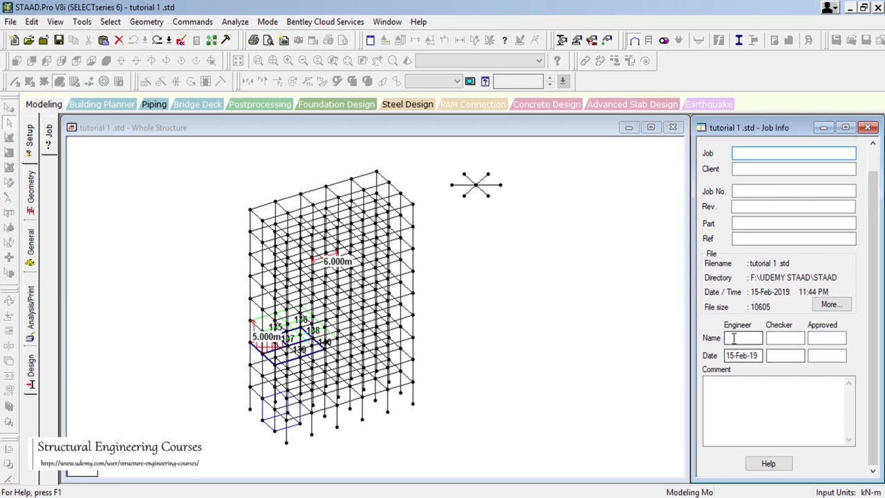
Enter the job comment lines "PLATE ADDED", "SOLID ADDED", "SURFACE ADDED" and "WE STUDIES ABOUT THE SURFACE OPTIONS , MIRROR OPTIONS ETC.".
left_click(785, 338)
left_click(827, 338)
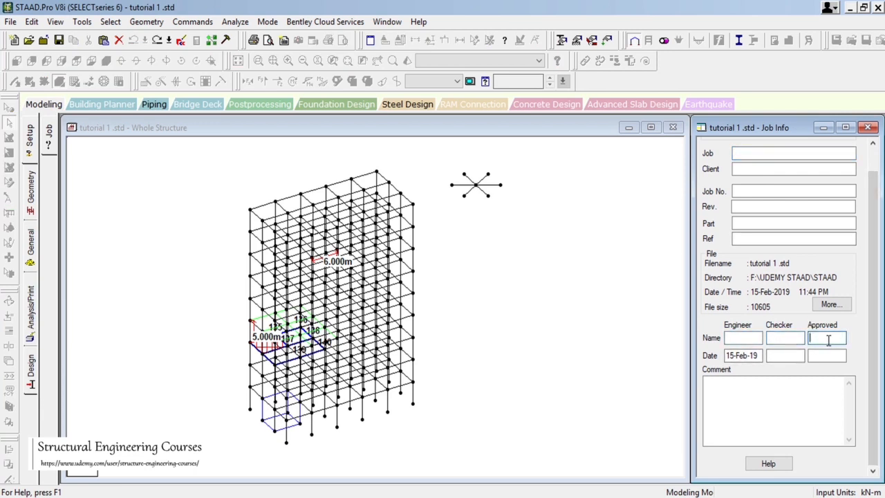
left_click(799, 390)
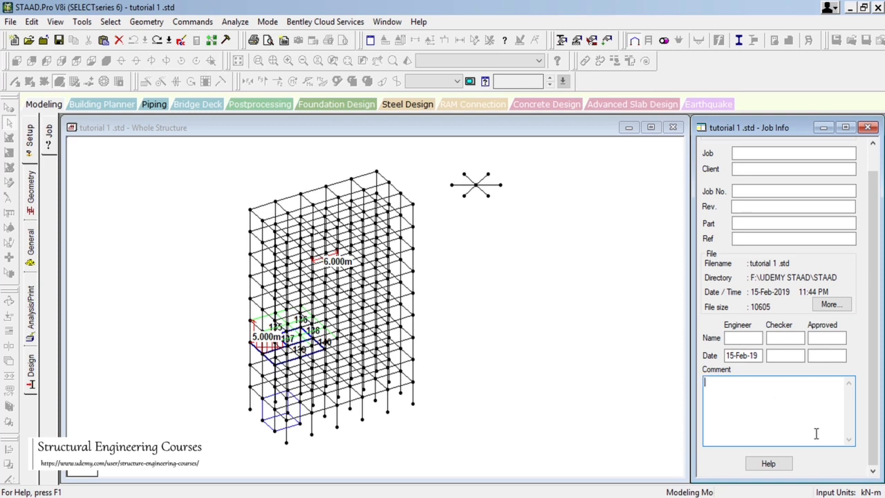
type("PLATE ADDED")
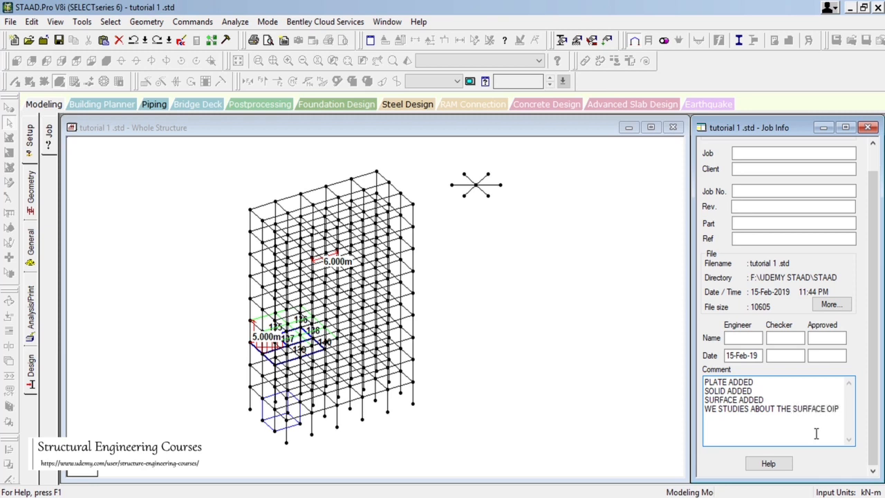
type("TIONS , MIRROR OPTIONS ETC.")
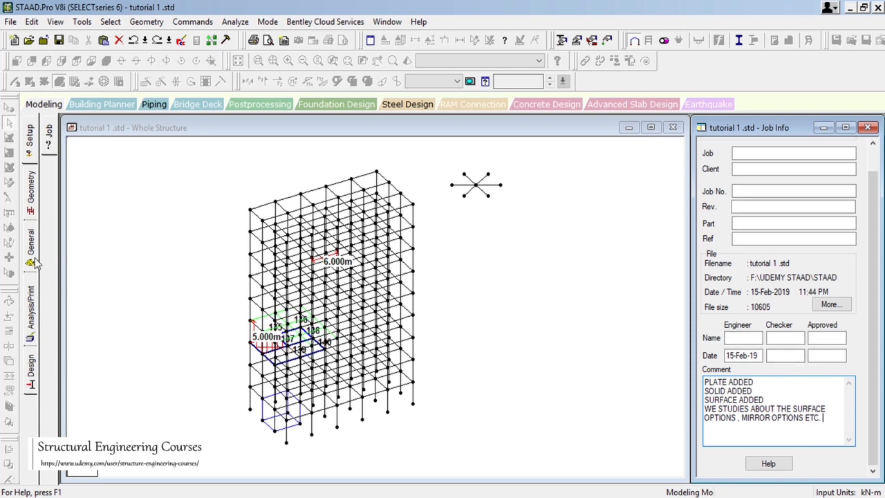
Review the analysis command options, including P-Delta, cable, nonlinear, pushover, buckling and imperfection analysis, without adding any.
left_click(32, 320)
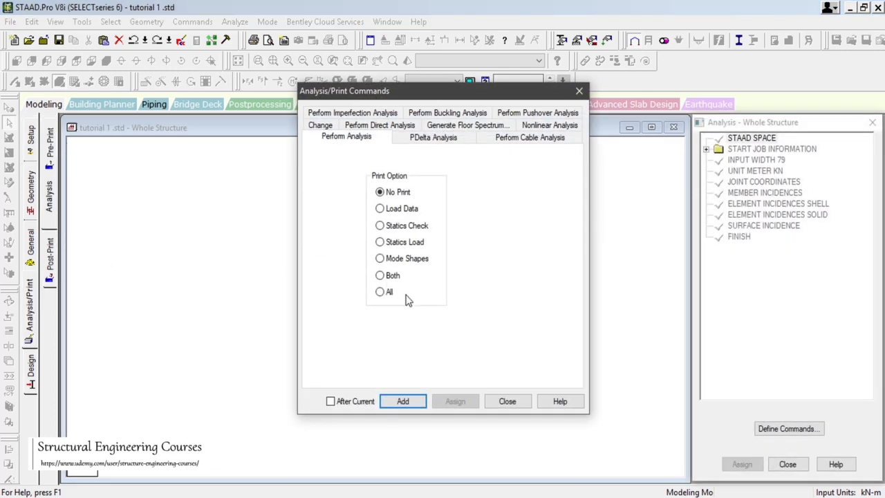
left_click(434, 137)
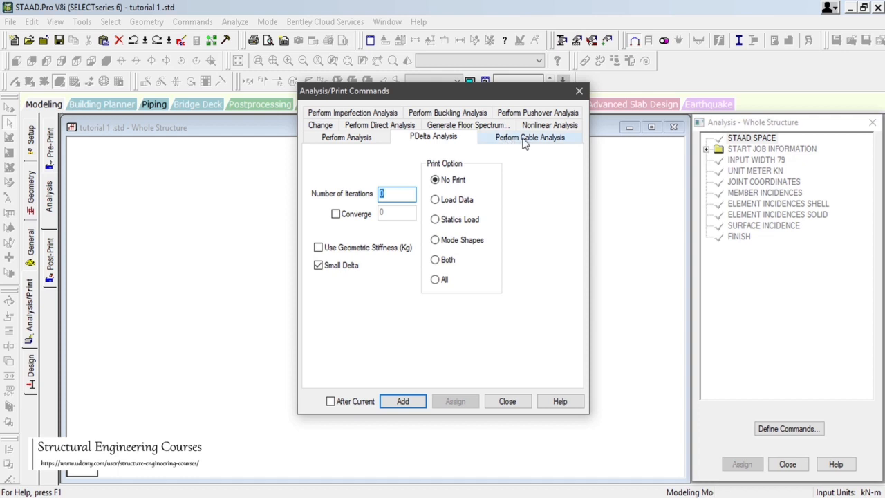
left_click(525, 141)
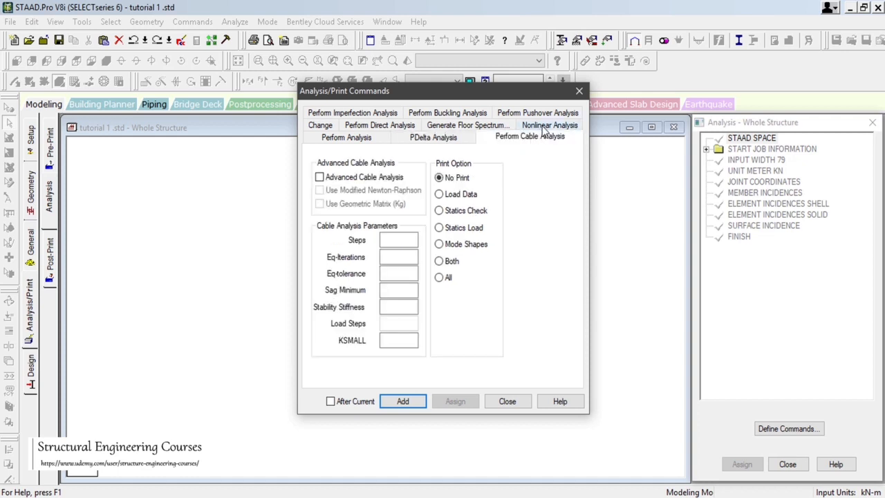
left_click(545, 129)
left_click(536, 113)
left_click(435, 138)
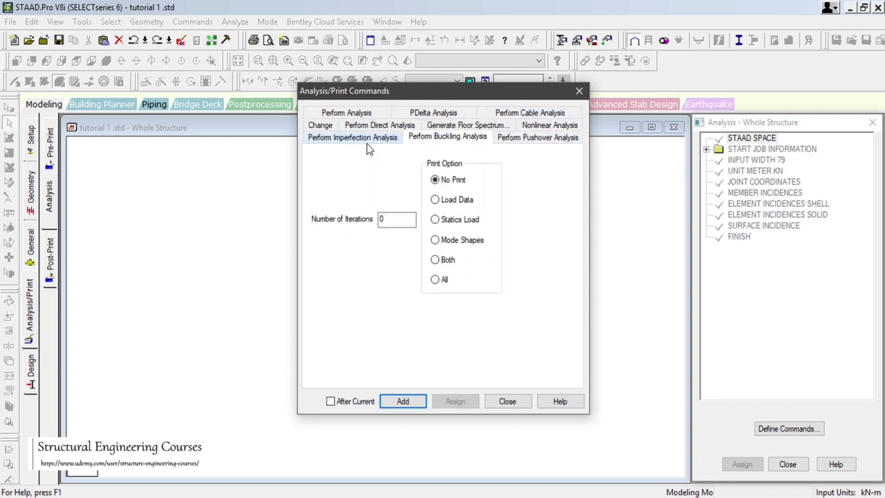
left_click(359, 140)
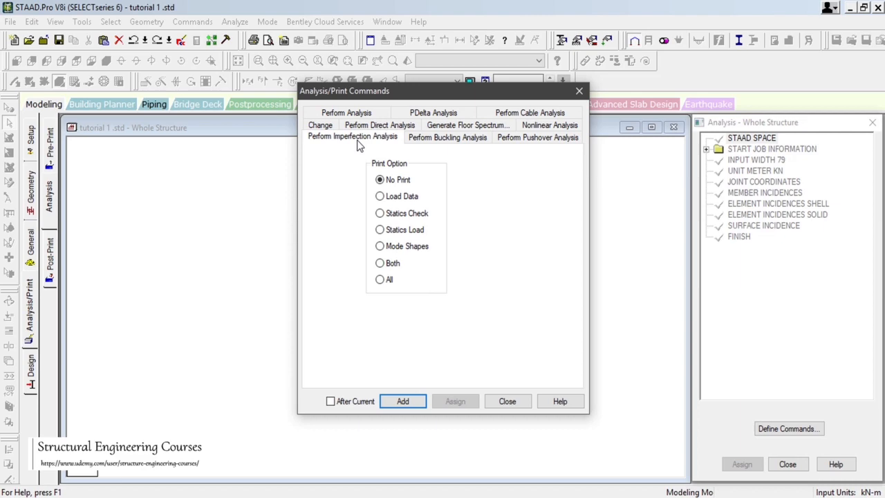
left_click(507, 401)
Review the pre-analysis print commands, including joint coordinates, member information, entire table and member properties, without adding any.
left_click(53, 146)
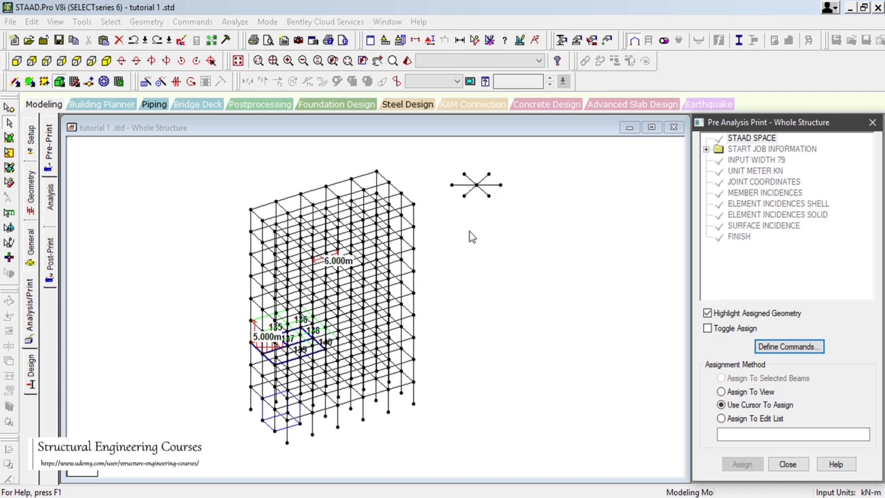
left_click(795, 350)
left_click(470, 133)
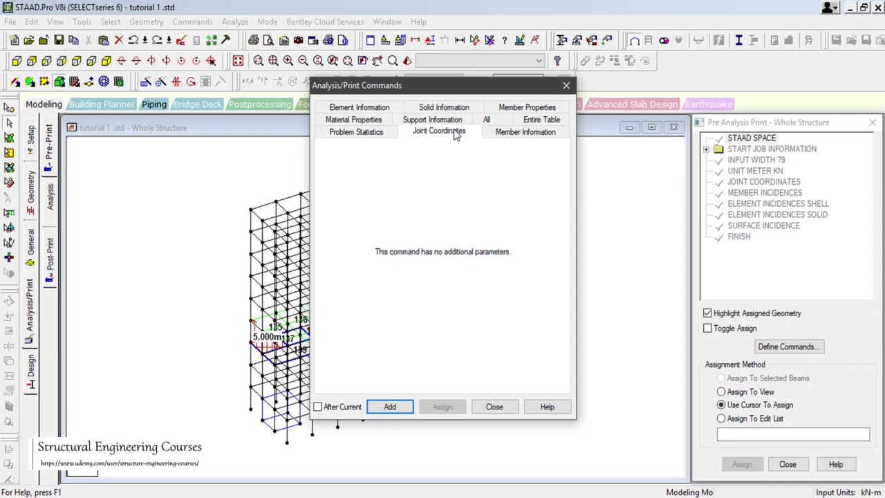
left_click(529, 133)
left_click(540, 120)
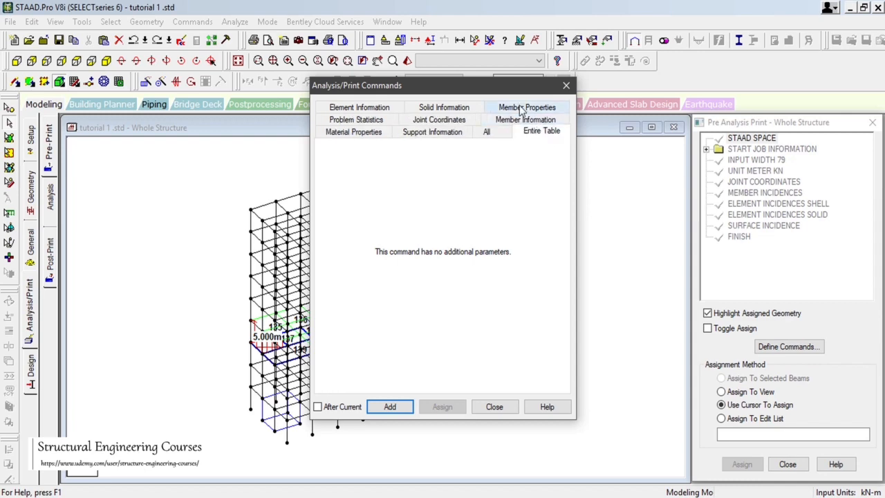
left_click(525, 108)
left_click(494, 407)
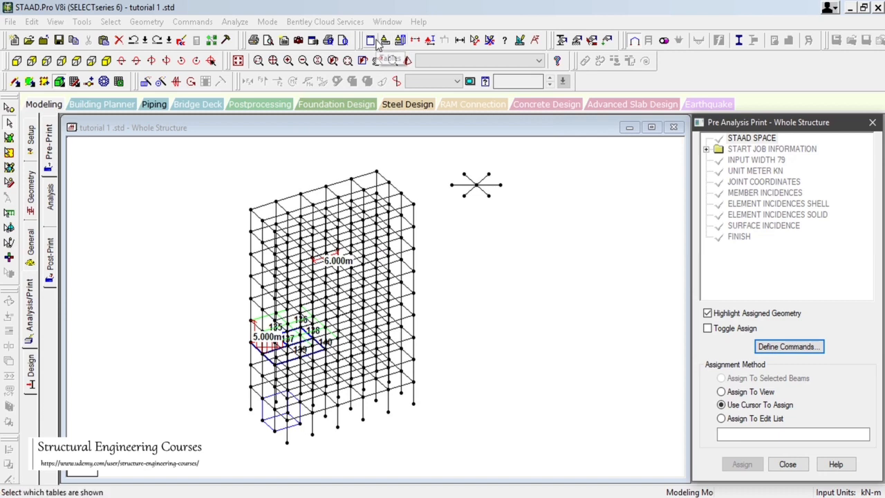
Review the post-analysis print commands, including load list, joint displacement, member forces and support reactions, without adding any.
left_click(53, 261)
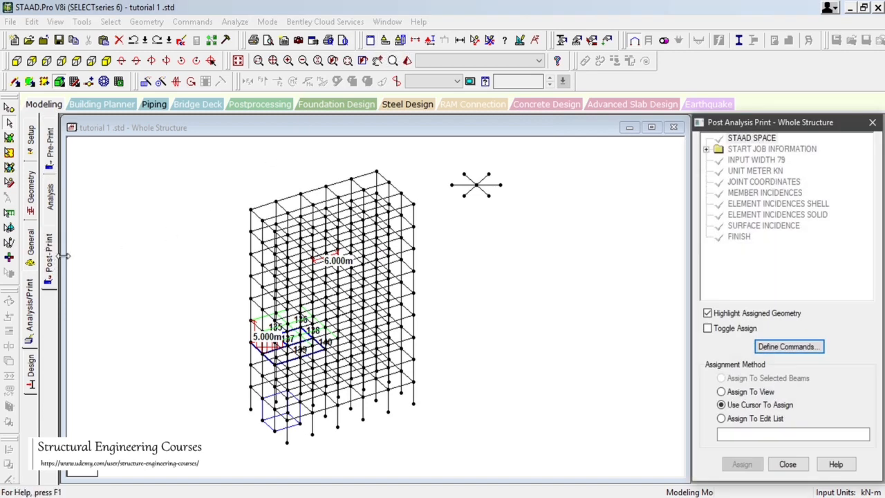
left_click(788, 346)
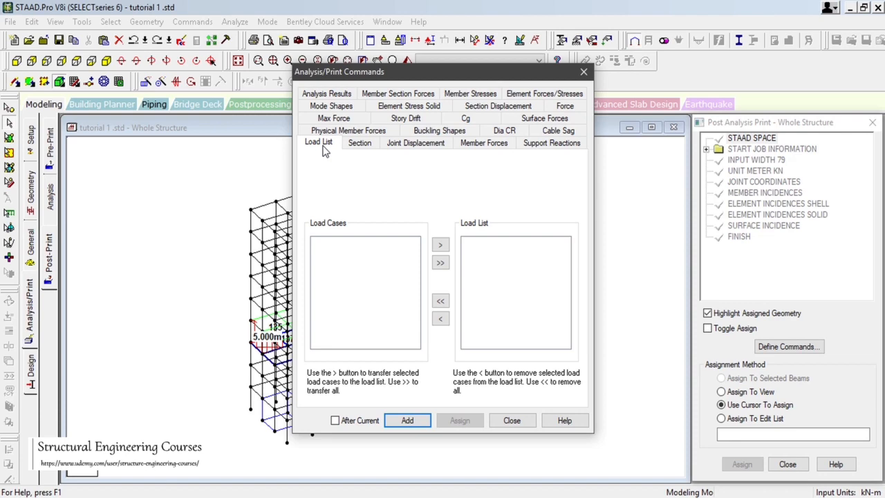
left_click(418, 148)
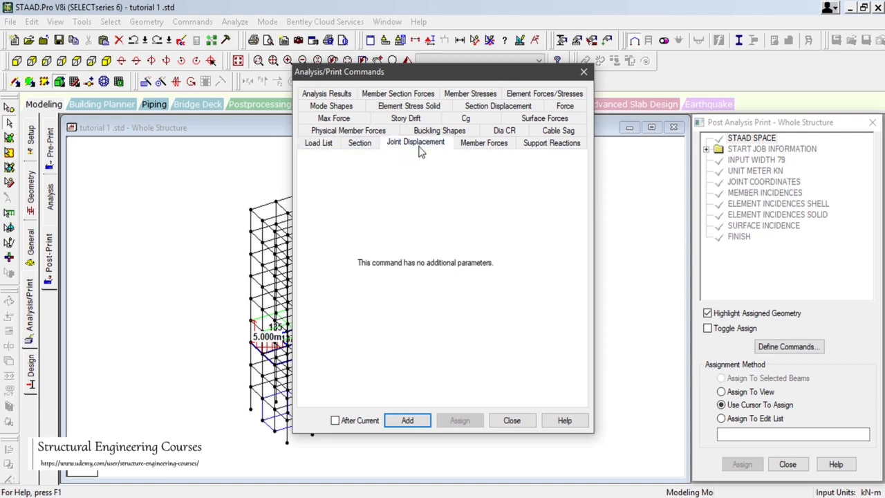
left_click(465, 148)
left_click(562, 146)
left_click(511, 420)
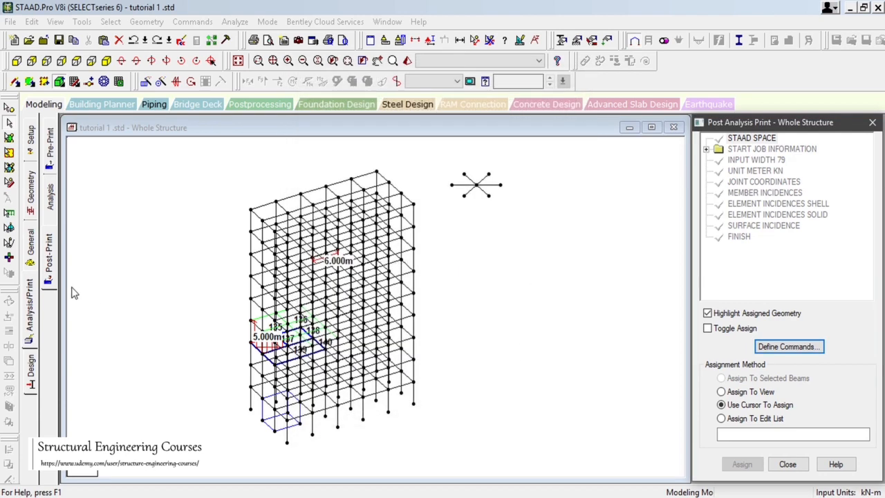
Open the steel design settings and try the AASHTO (ASD) and AS 4100 design codes for the structure.
left_click(30, 369)
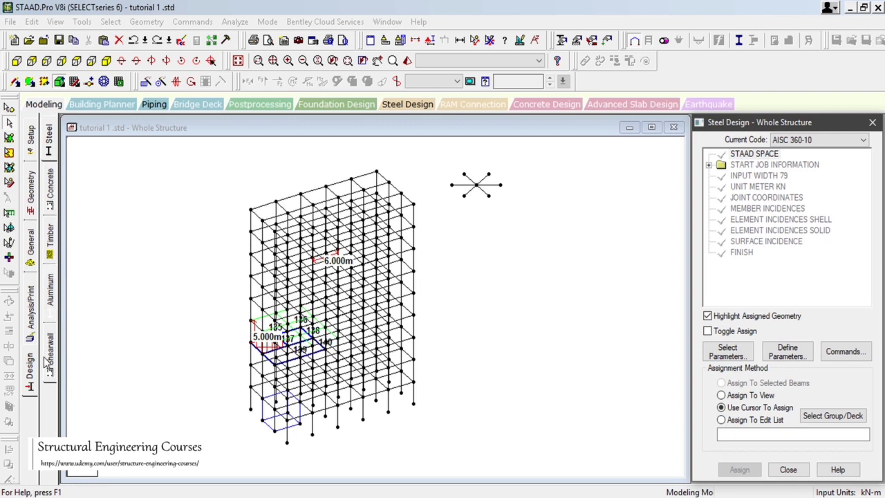
left_click(807, 140)
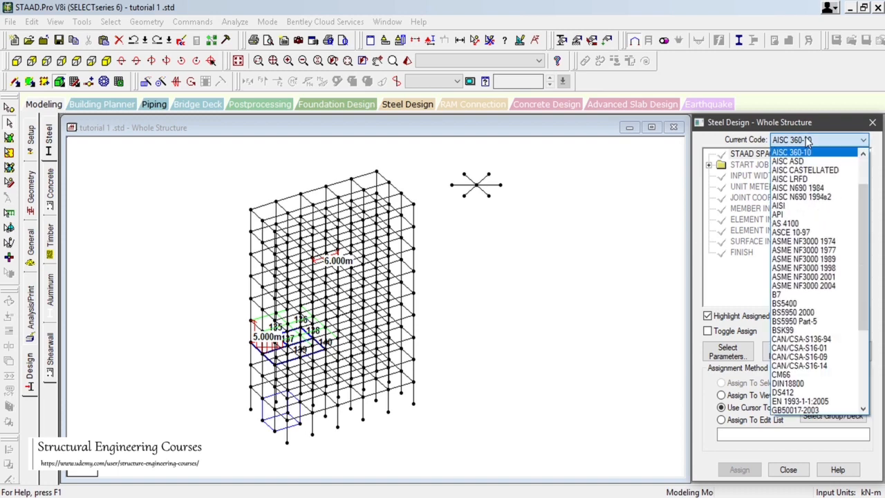
scroll(830, 208, "up", 2)
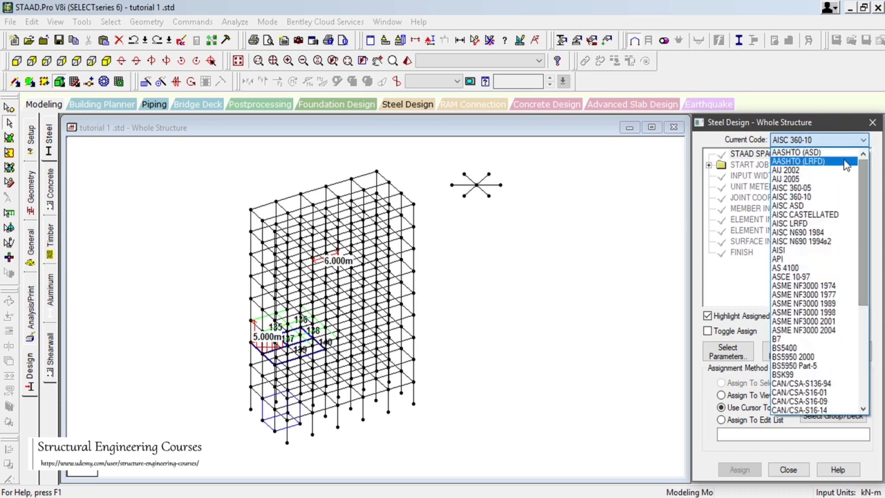
left_click(835, 153)
left_click(835, 141)
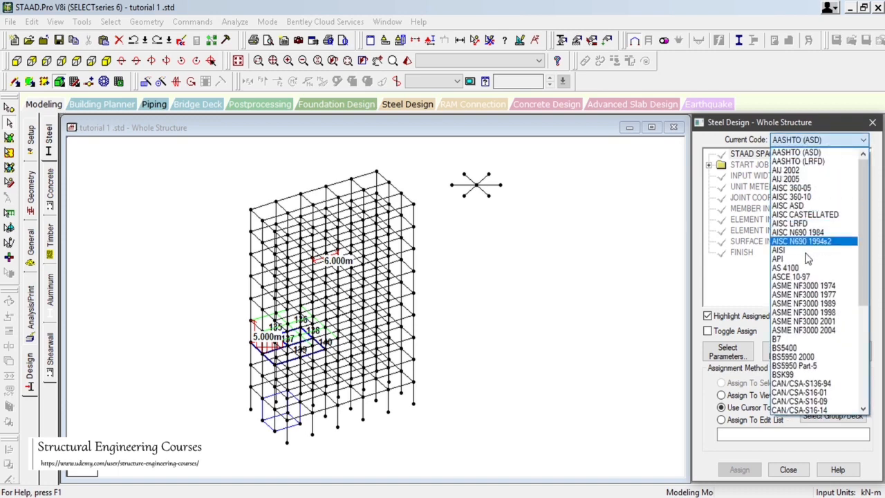
left_click(806, 270)
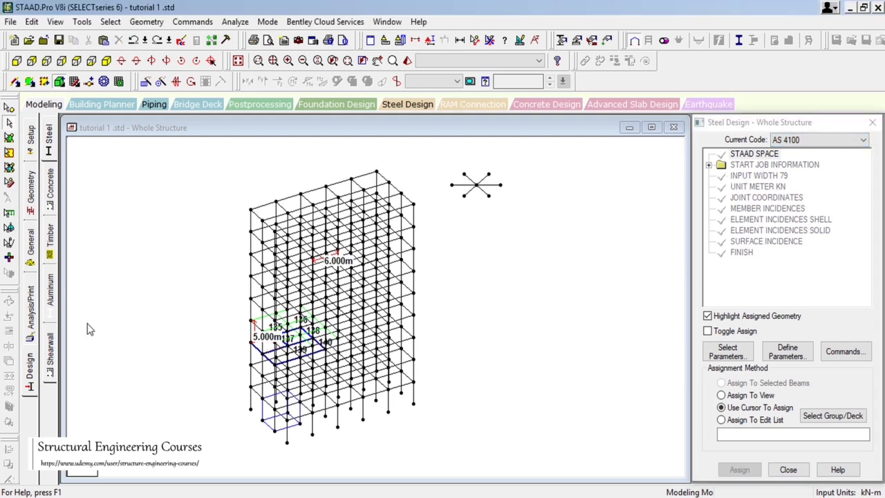
Look through the timber, concrete and steel design settings and the code lists for steel and concrete.
left_click(55, 248)
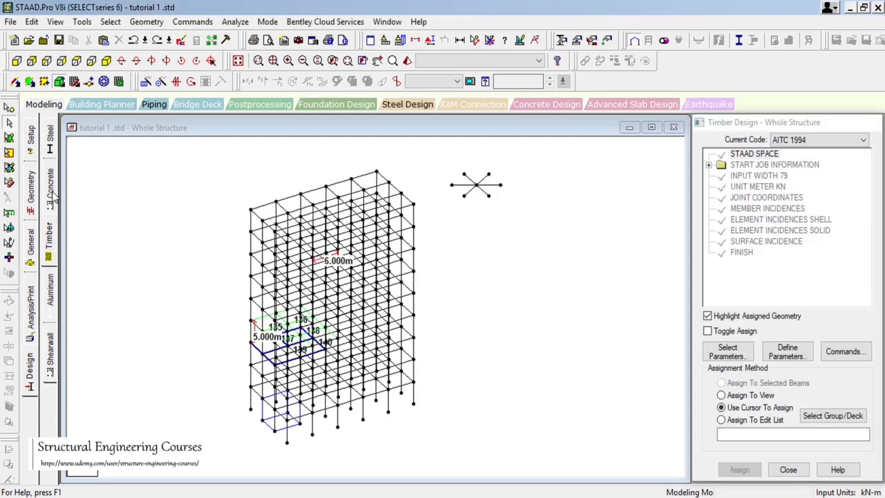
left_click(54, 197)
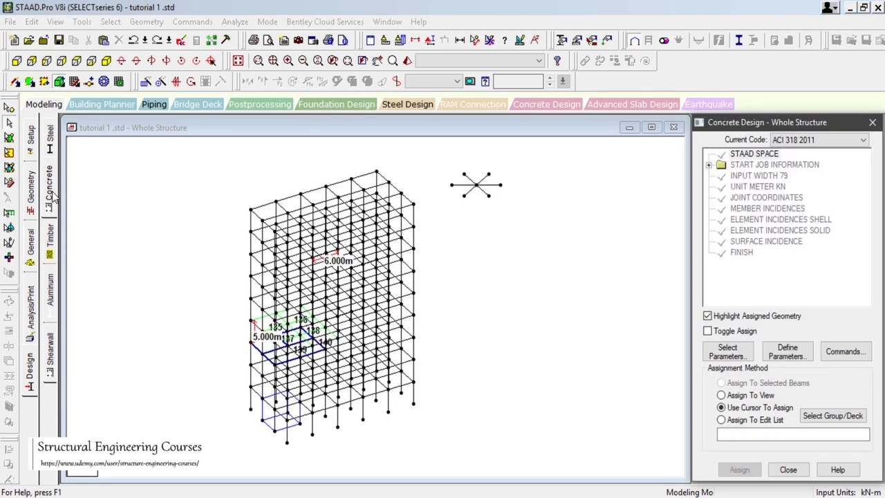
left_click(51, 139)
left_click(840, 141)
left_click(841, 140)
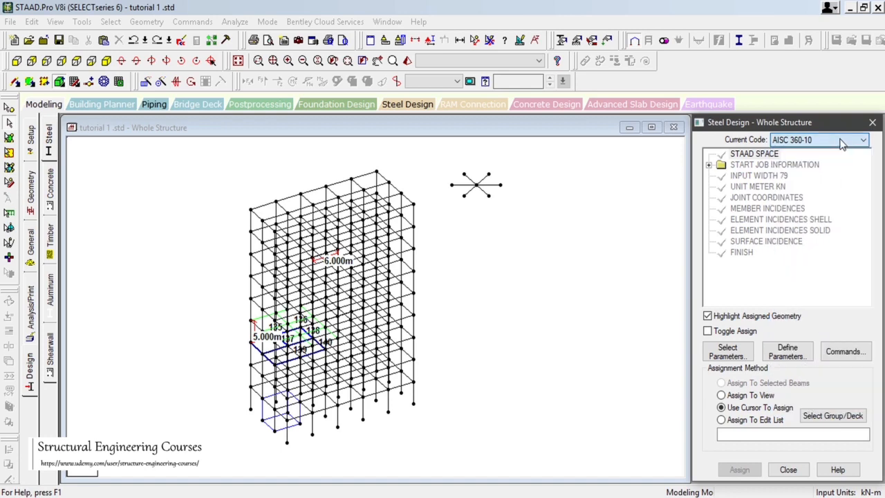
left_click(48, 184)
left_click(842, 141)
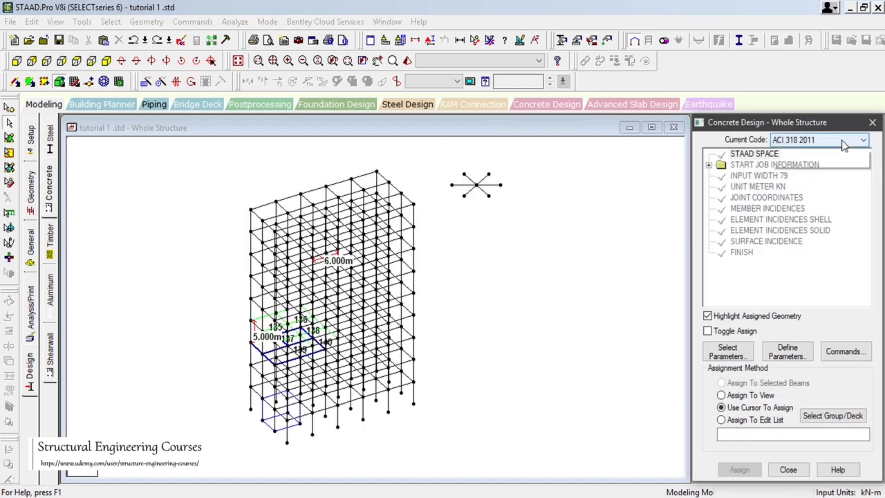
left_click(842, 142)
Look through the timber, aluminum and shearwall design settings and check the shearwall codes, keeping ACI.
left_click(47, 246)
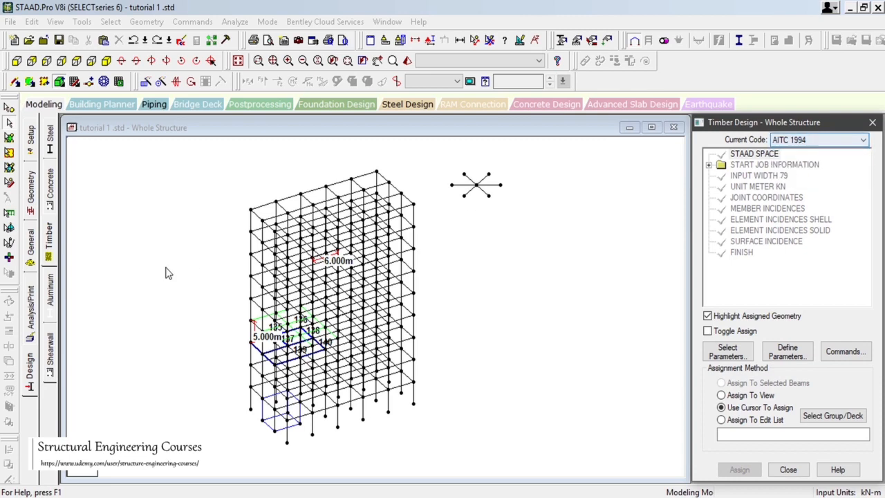
left_click(49, 297)
left_click(58, 358)
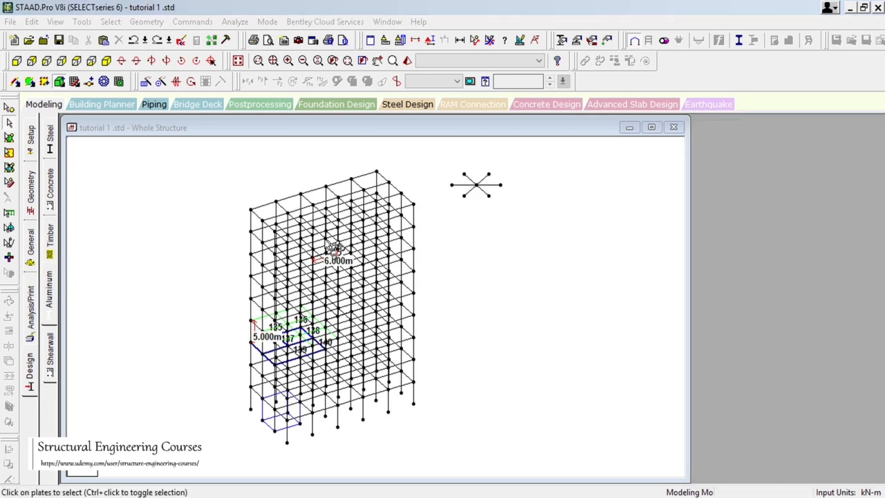
left_click(812, 263)
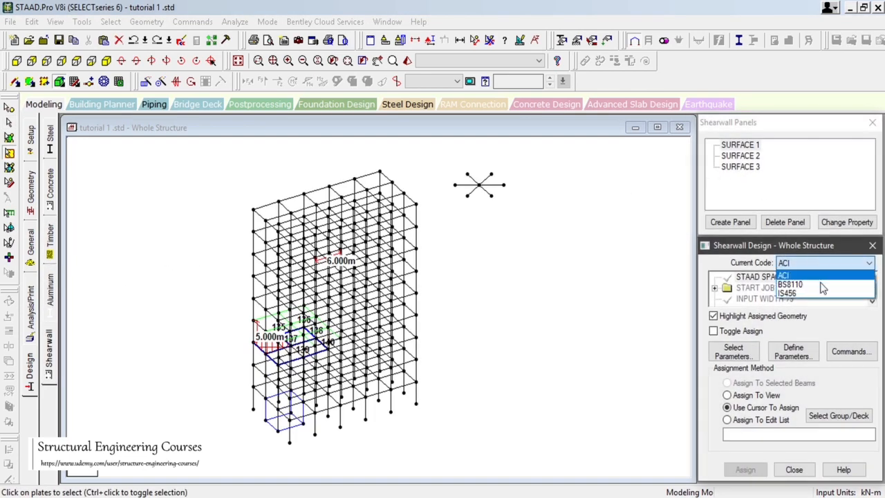
left_click(822, 272)
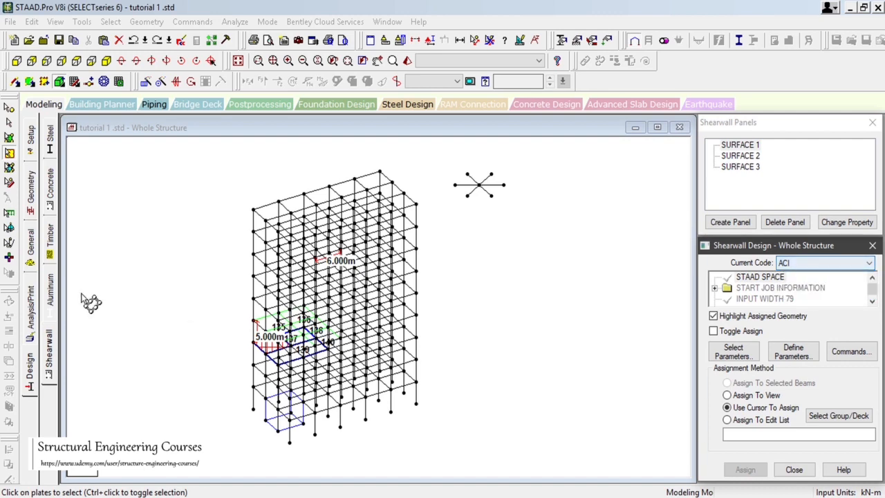
Examine the list of available concrete design codes without changing the code, and return to the shearwall design settings.
left_click(51, 237)
left_click(45, 191)
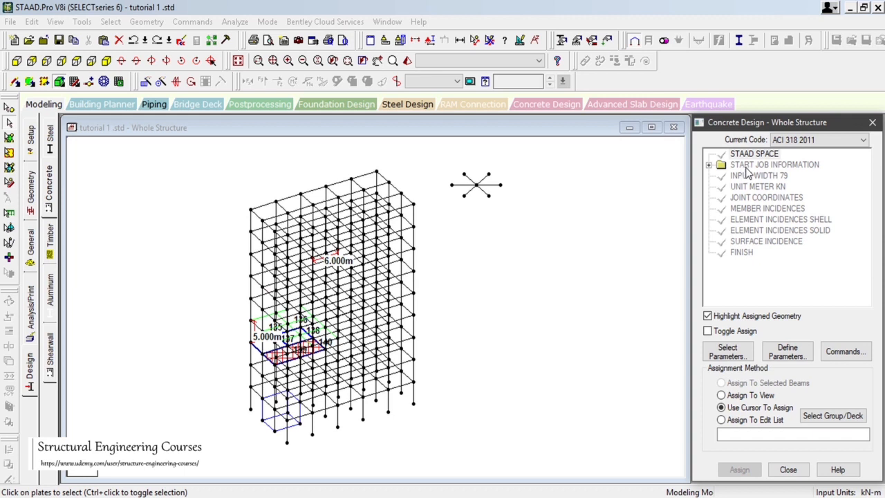
left_click(795, 141)
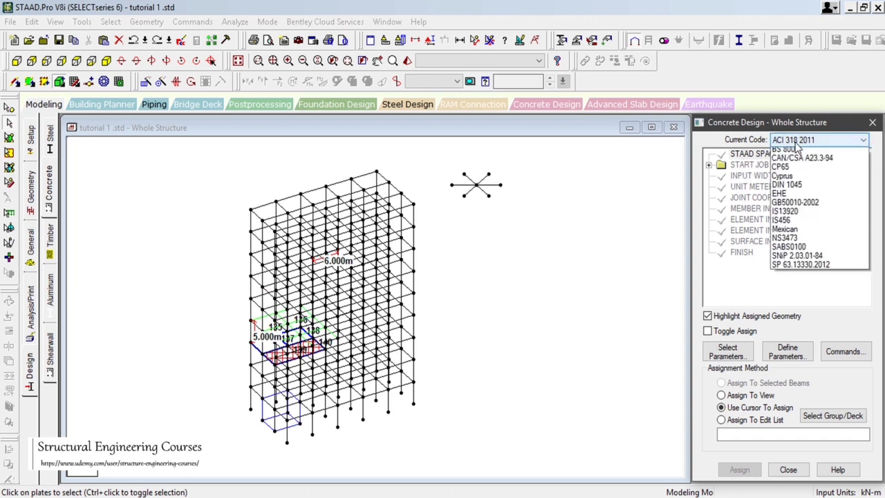
left_click(797, 144)
left_click(803, 141)
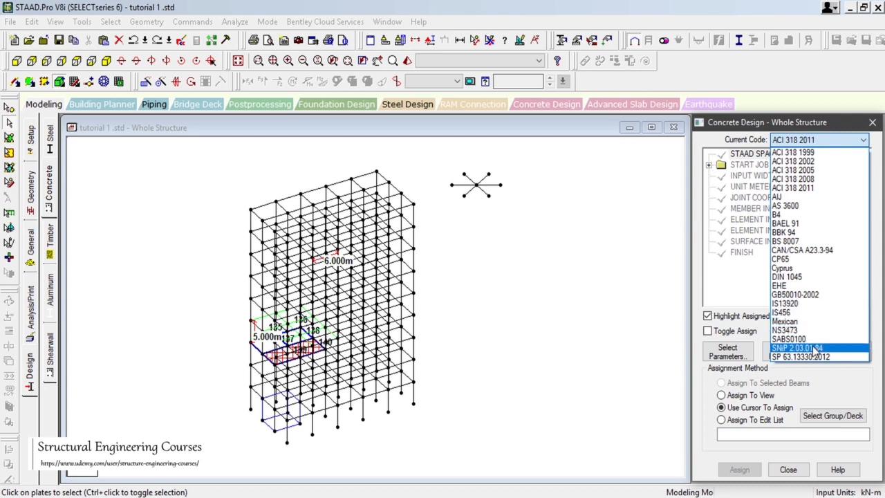
left_click(537, 316)
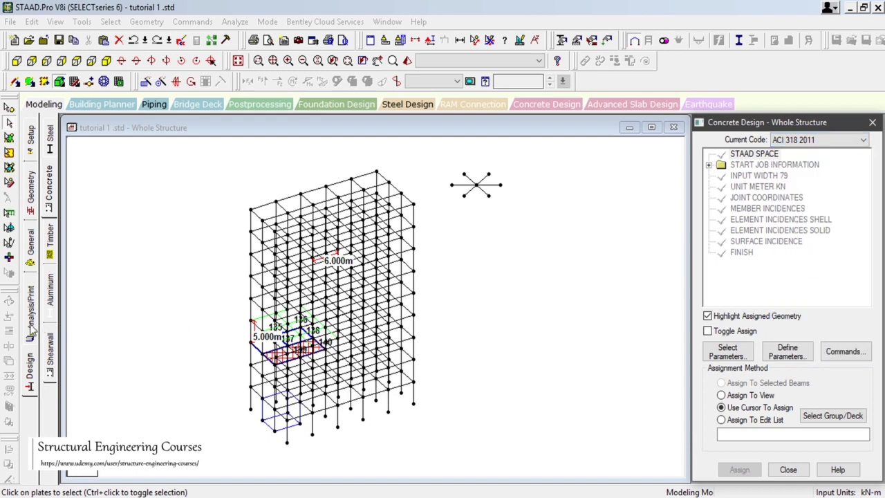
left_click(50, 299)
left_click(54, 366)
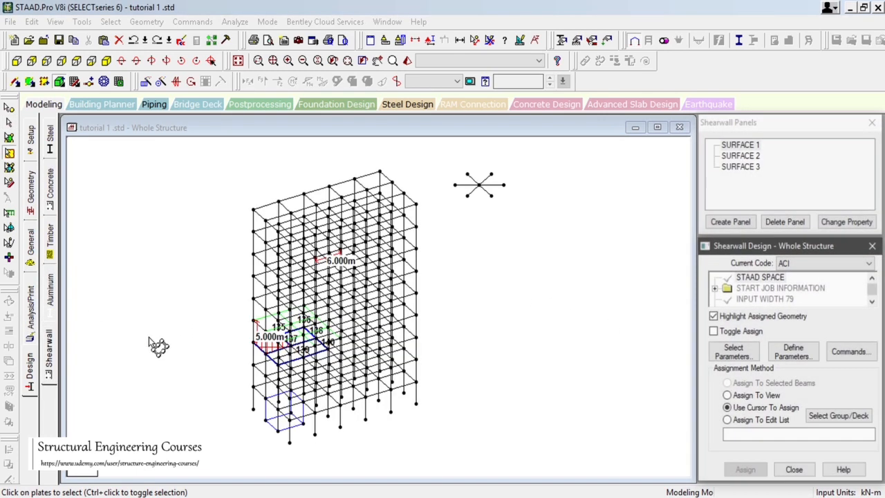
Look through the full list of available steel design codes, from AASHTO (ASD) down to SP 16.13330.2011, without changing the code.
left_click(52, 138)
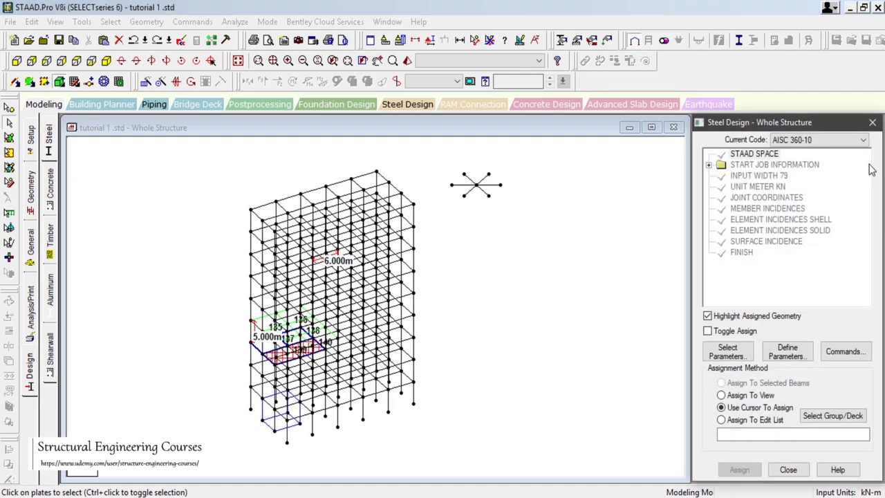
left_click(808, 141)
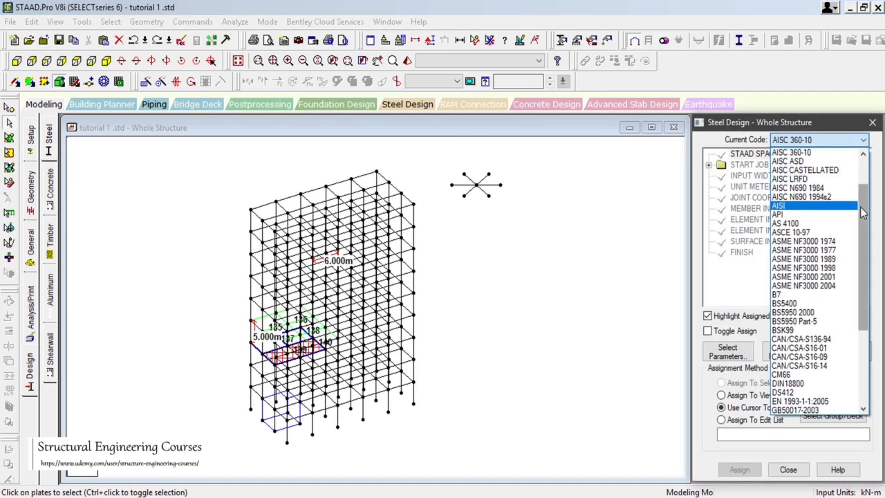
left_click_drag(863, 208, 867, 160)
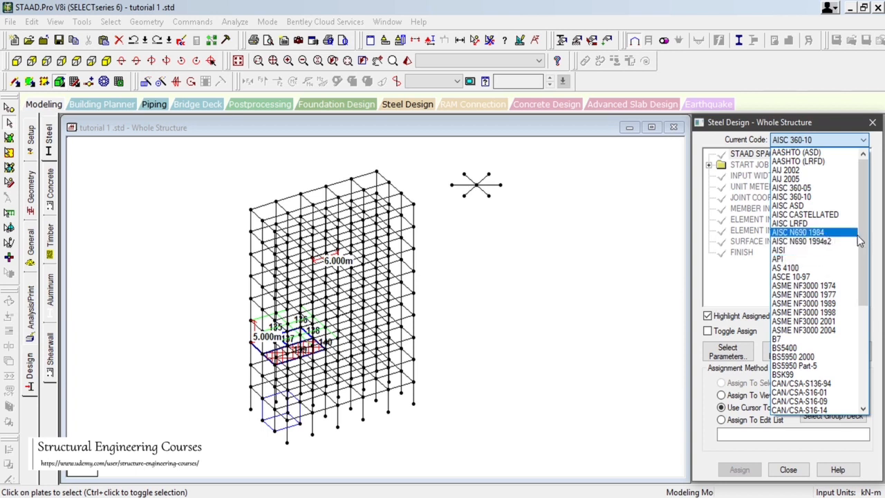
left_click_drag(864, 239, 865, 315)
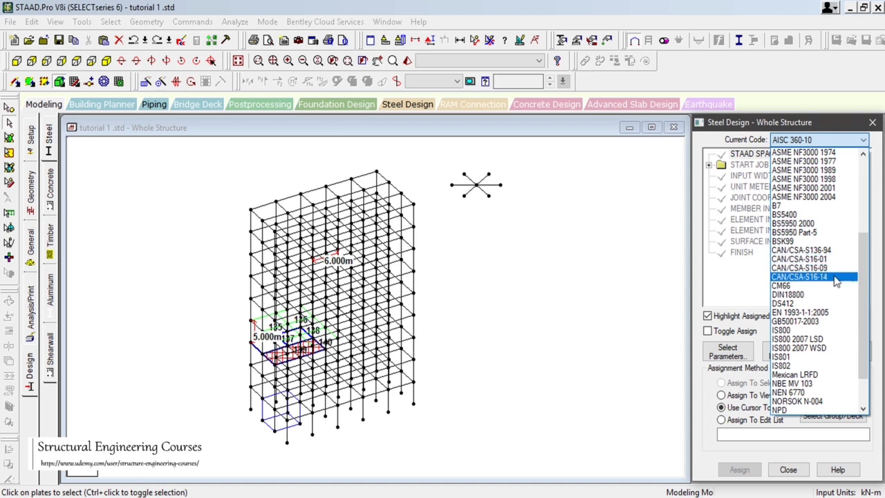
scroll(814, 278, "down", 1)
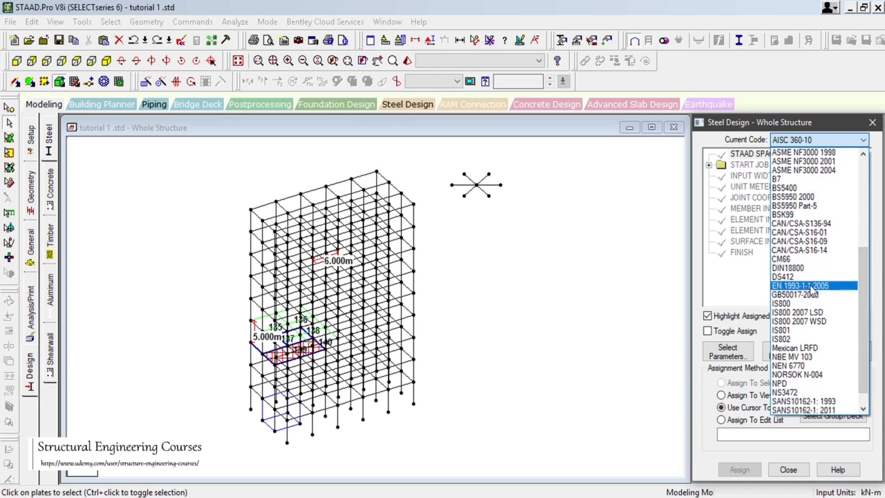
scroll(818, 311, "down", 1)
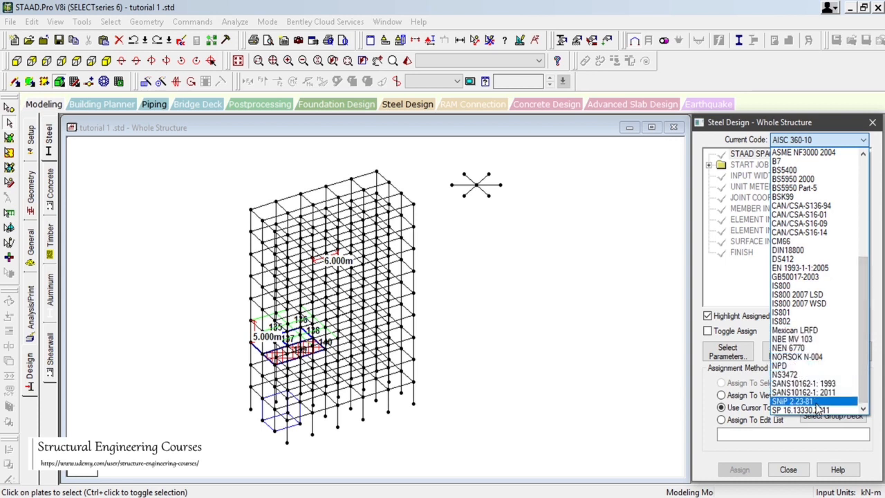
left_click(548, 305)
left_click(479, 280)
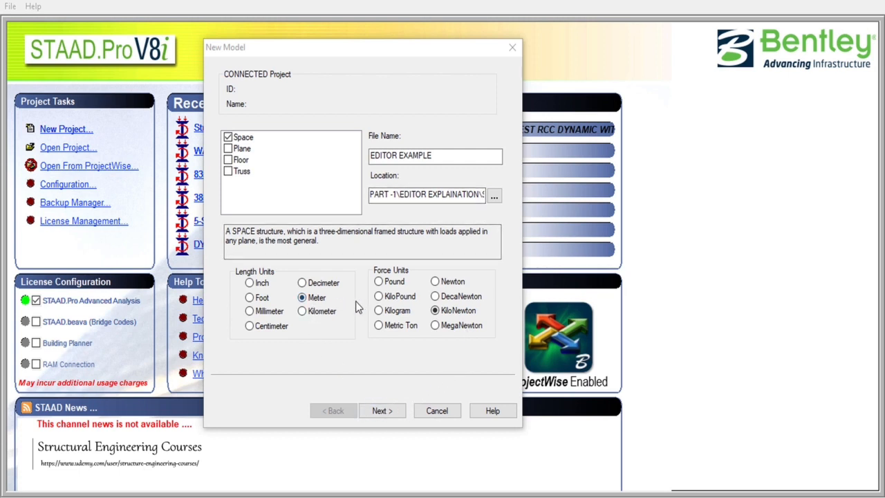
Create the Space model EDITOR EXAMPLE in meter and kilonewton units, creating its missing folder, and start it in the STAAD Editor.
left_click(381, 410)
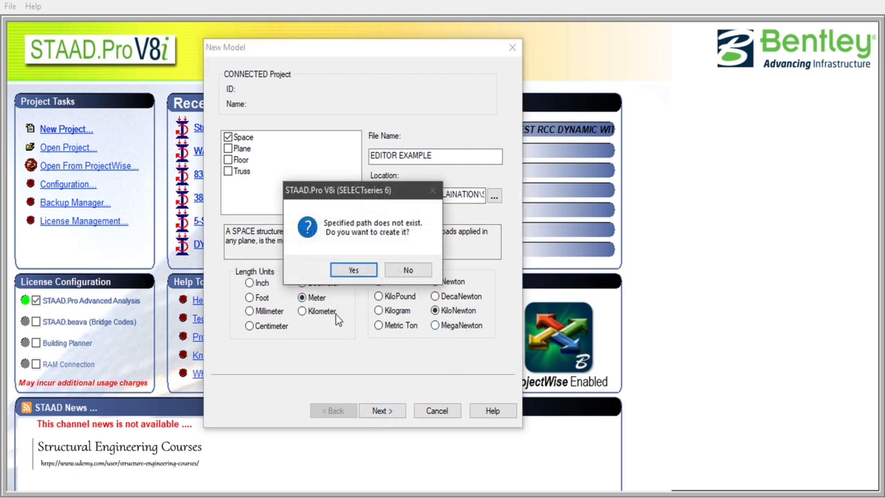
left_click(353, 270)
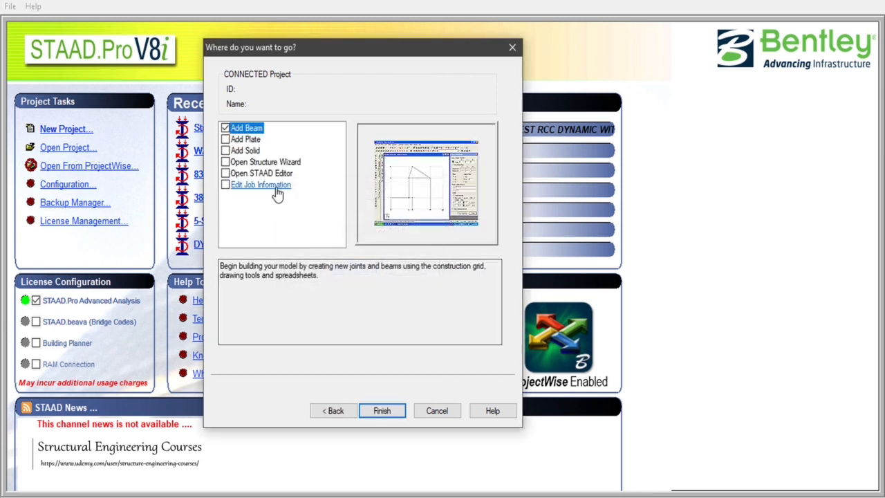
left_click(260, 175)
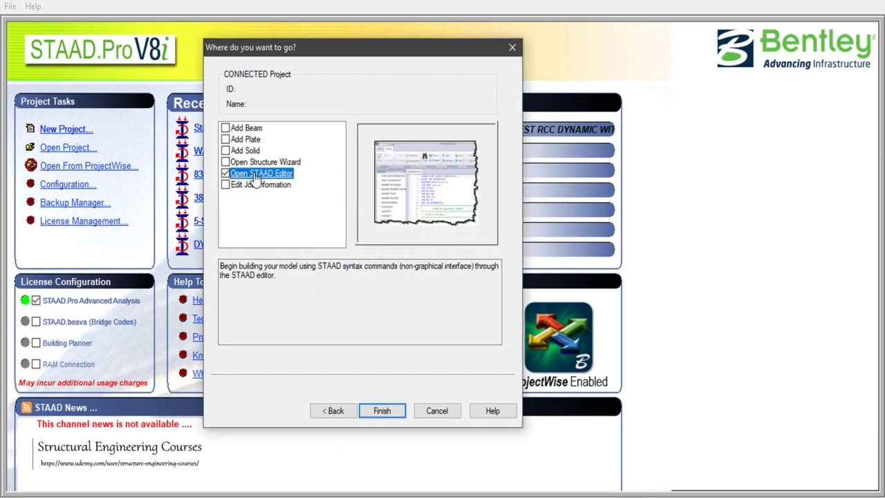
left_click(382, 411)
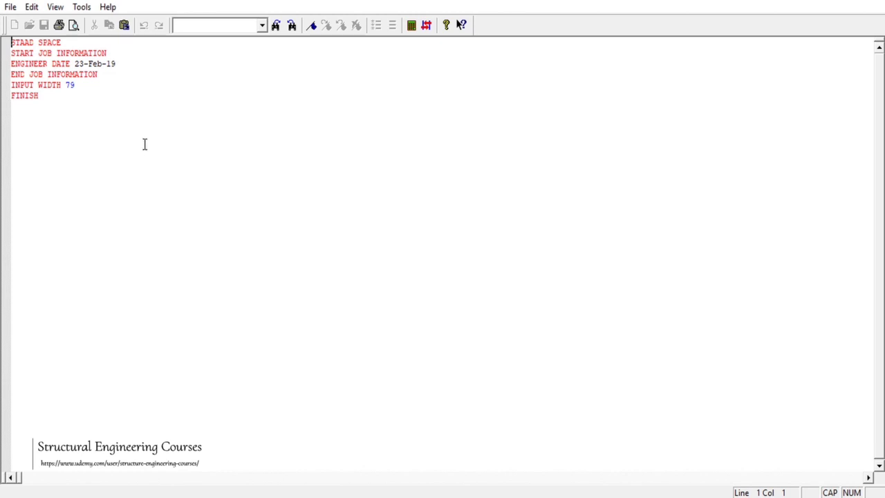
Add the lines UNITS METER KN and JOINT COORDINATES below INPUT WIDTH 79 in the command file.
left_click(78, 85)
key("Return")
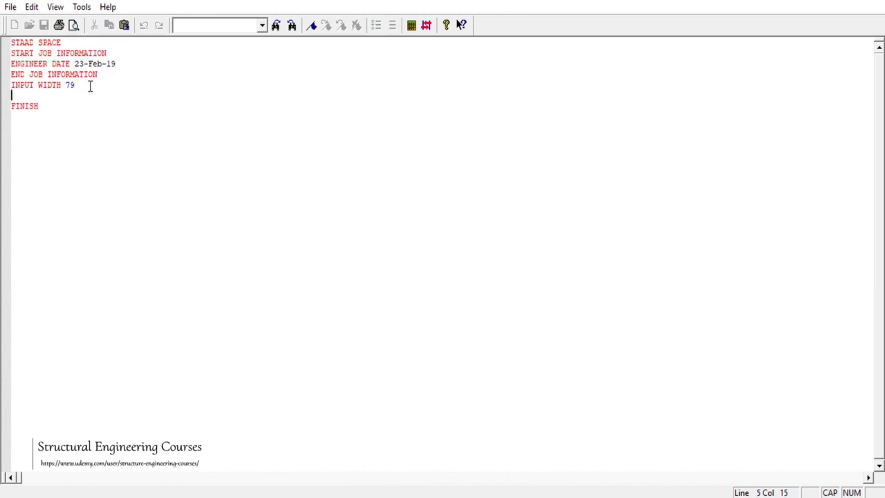
type("UNITS METER KN")
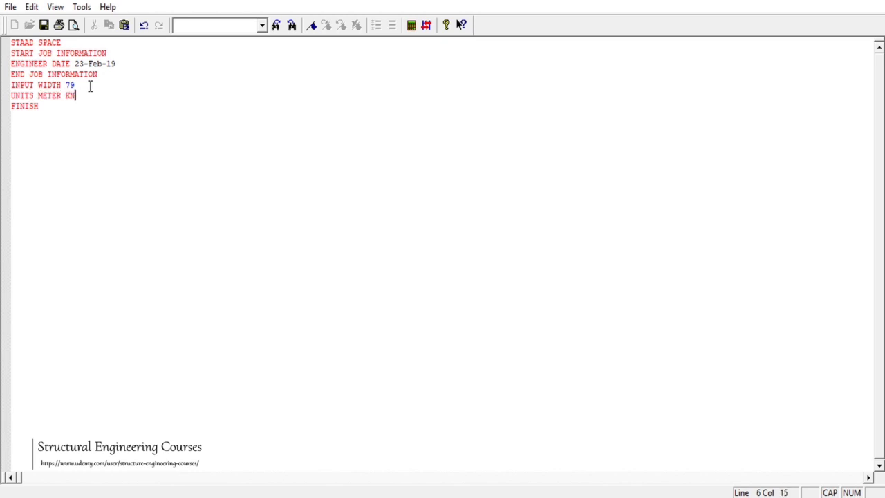
key("Return")
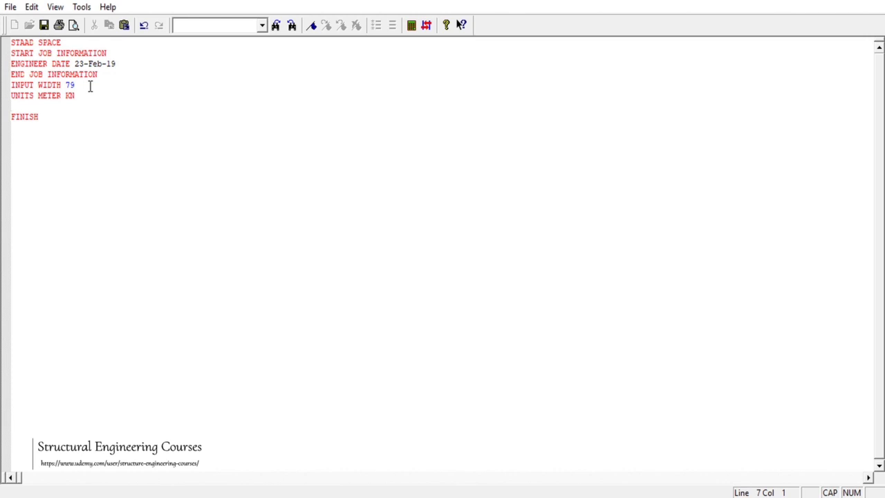
type("JOINT COORDINAT")
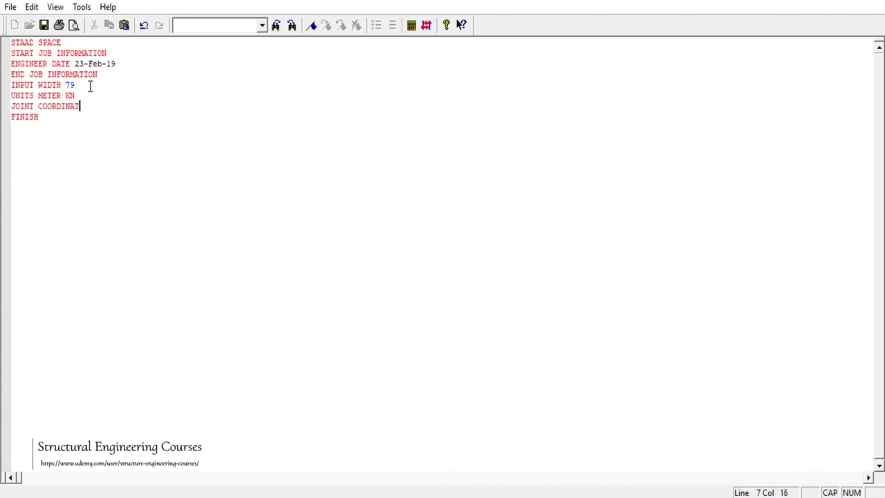
type("ES")
key("Return")
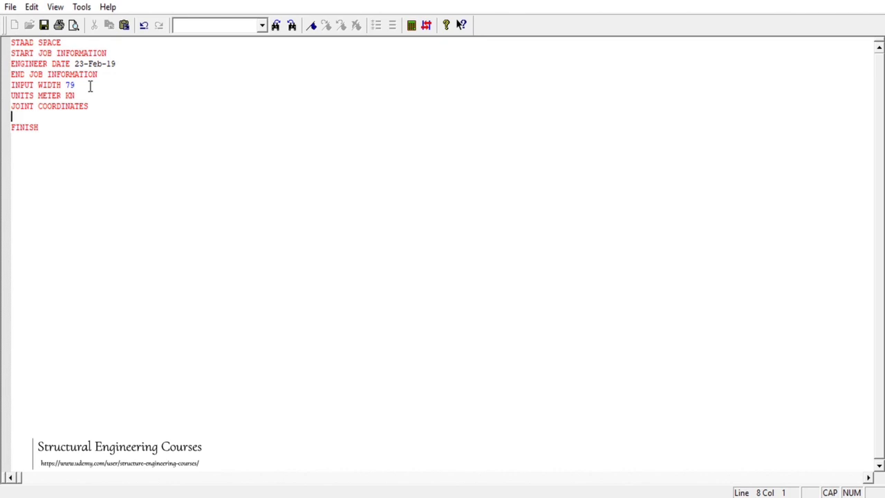
Enter the joint coordinates 1 0 0 0 ; 2 4 0 0 ; 3 8 0 0, save the command file and close the editor.
type("1 0 0 0")
type("; 2")
type("4 0 0 ; 3 8 0 0 ")
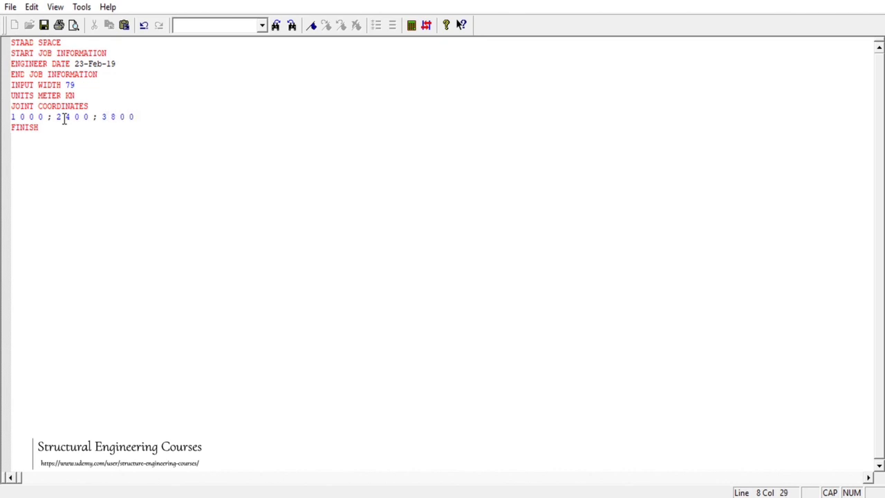
type(";")
key("BackSpace")
key("ctrl+s")
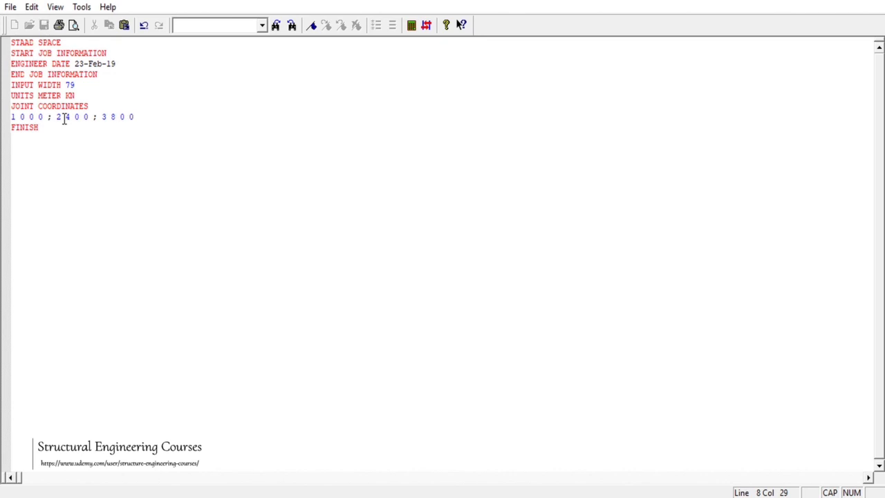
left_click(11, 9)
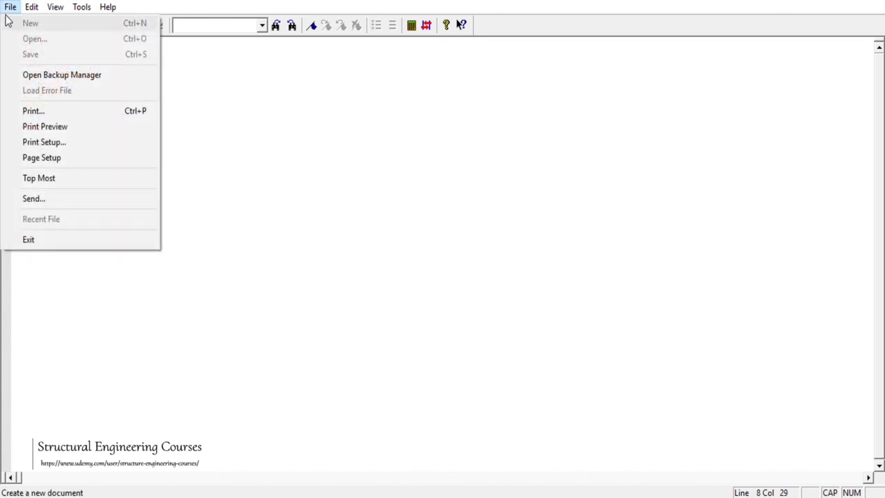
left_click(332, 189)
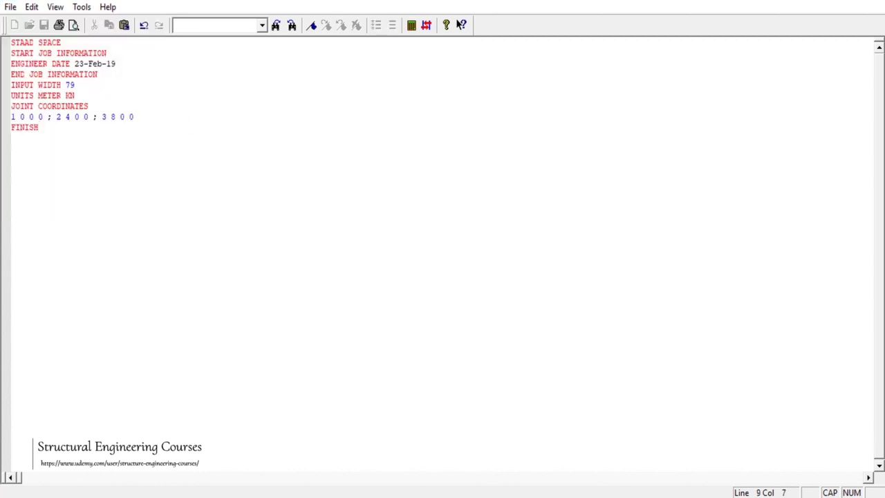
left_click(870, 2)
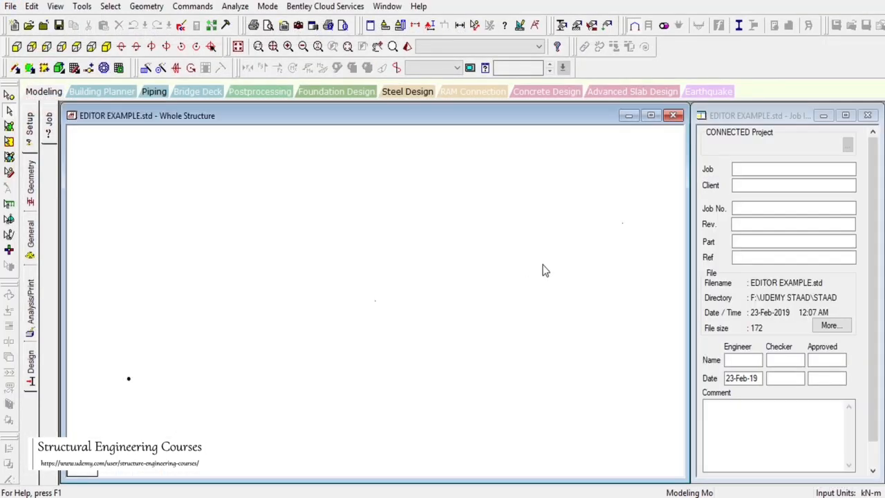
Check the three generated nodes by selecting each one in the whole-structure view, and clear the selection.
scroll(477, 274, "down", 5)
scroll(395, 320, "up", 4)
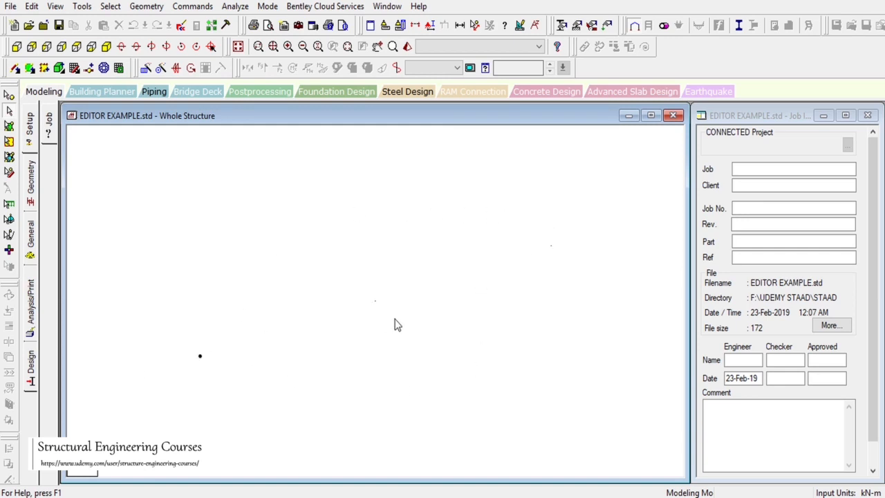
left_click(9, 96)
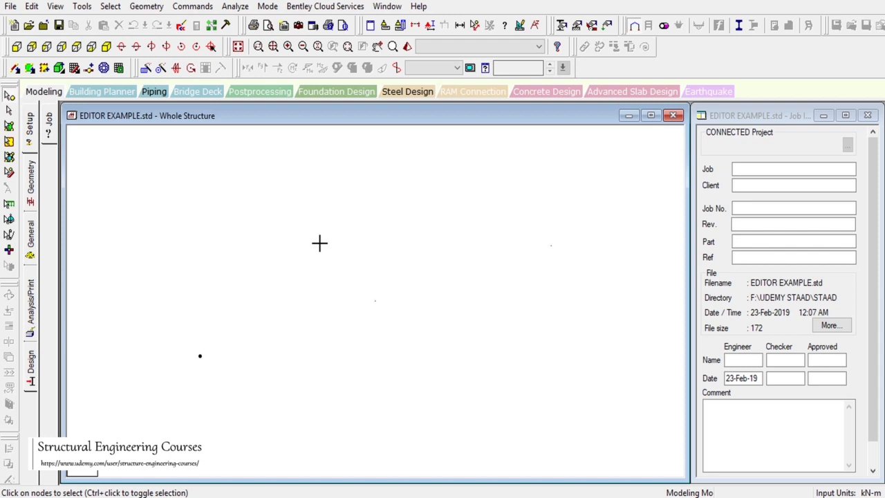
scroll(322, 244, "down", 3)
scroll(334, 253, "up", 2)
left_click(244, 344)
left_click(375, 302)
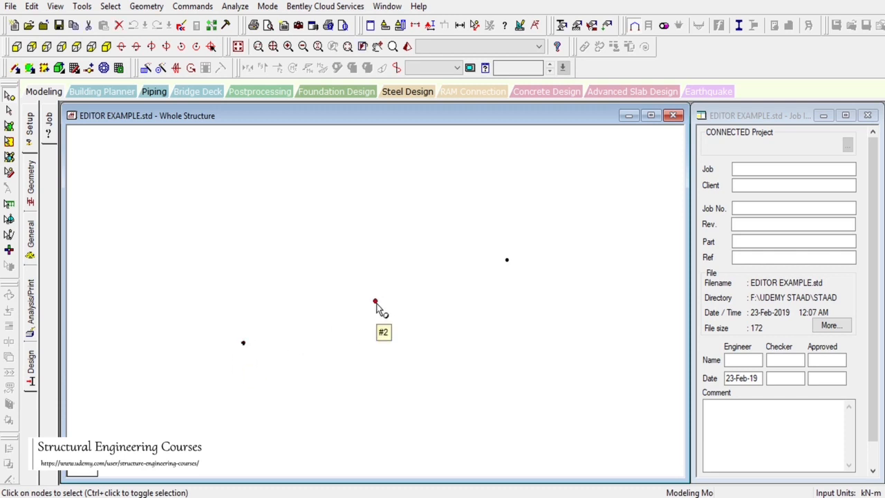
left_click(509, 261)
left_click(459, 197)
Dimension the distances between nodes 1 and 2 and between nodes 2 and 3.
left_click(476, 26)
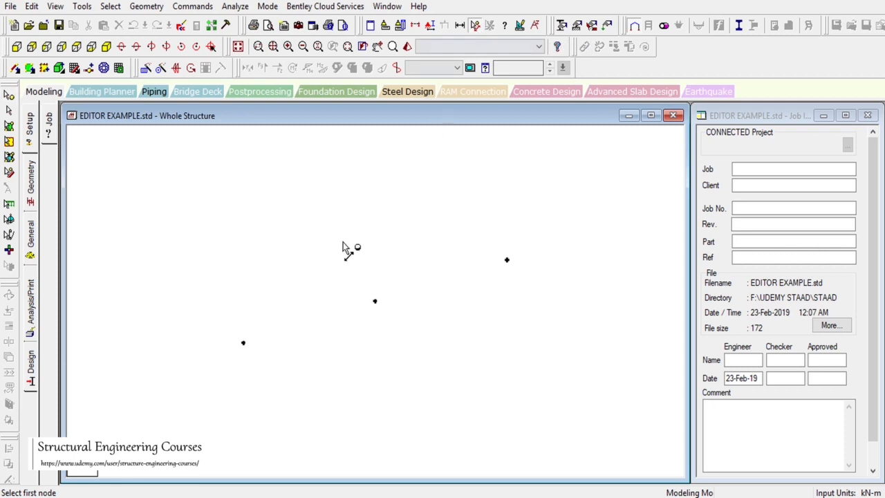
left_click(242, 343)
left_click(375, 302)
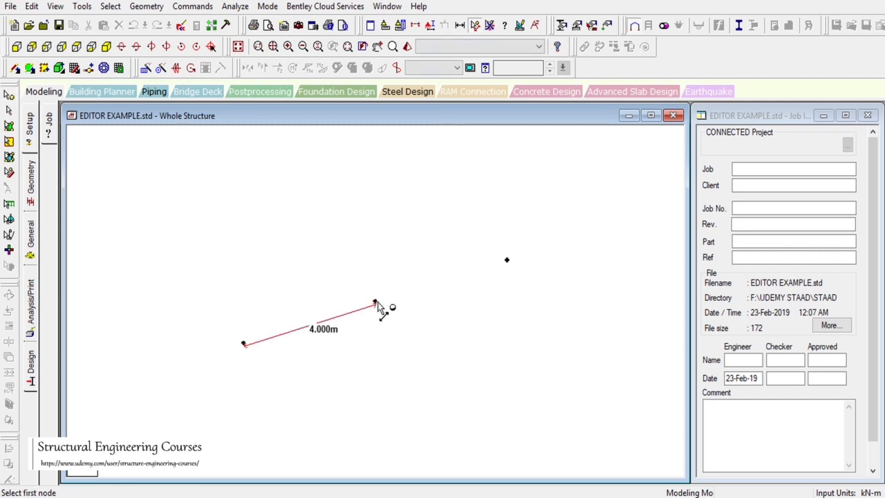
left_click(375, 302)
left_click(506, 261)
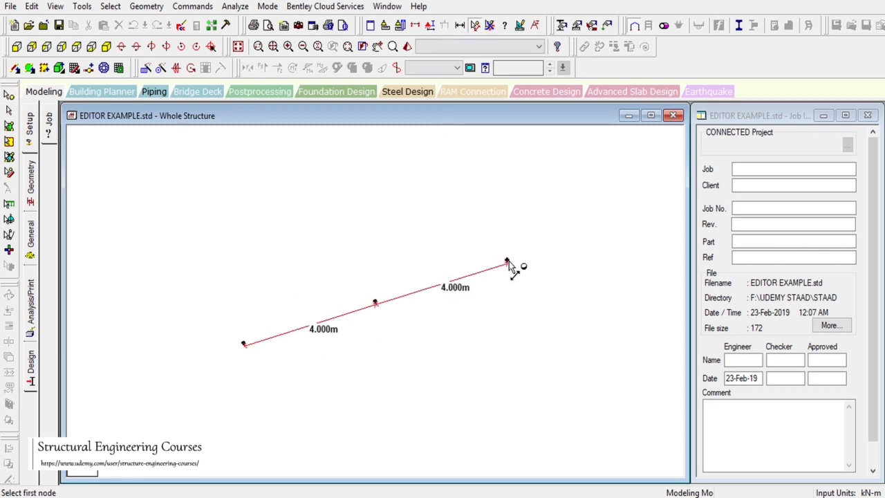
Copy all three nodes with one Translational Repeat step of 4 m in the Z direction, and display the node numbers.
left_click(9, 109)
left_click_drag(147, 169, 550, 410)
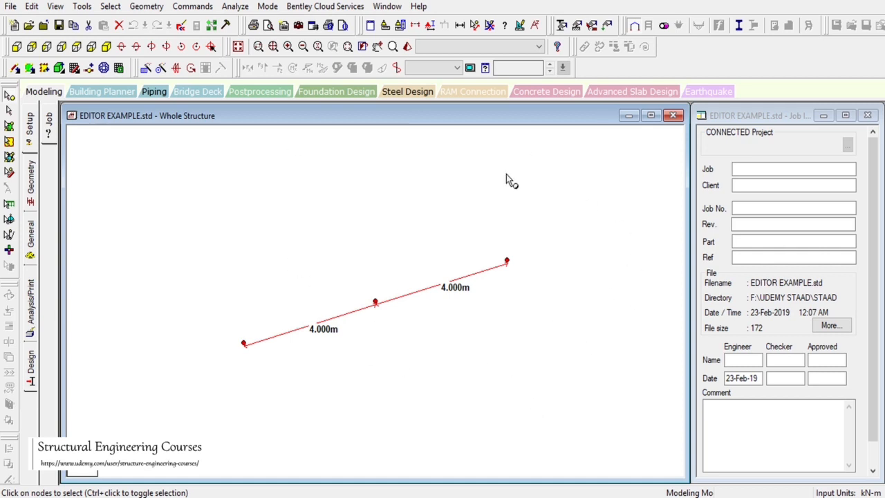
left_click(146, 70)
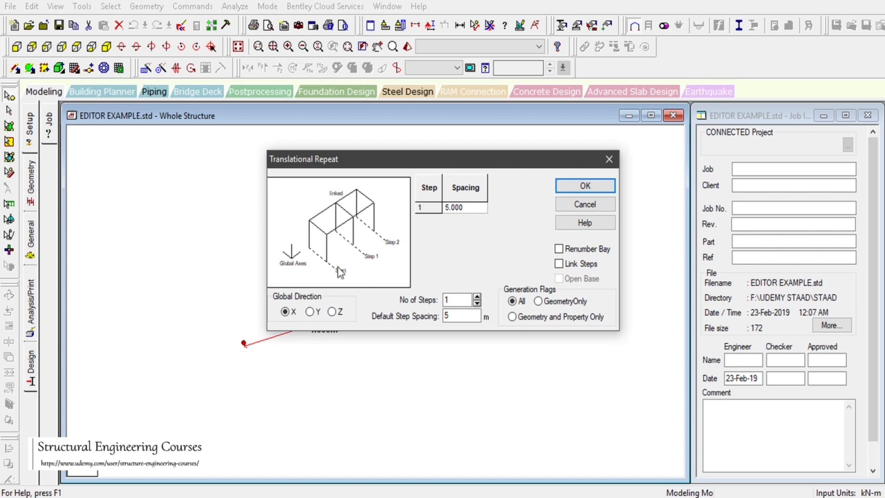
left_click(333, 312)
double_click(464, 317)
left_click(562, 190)
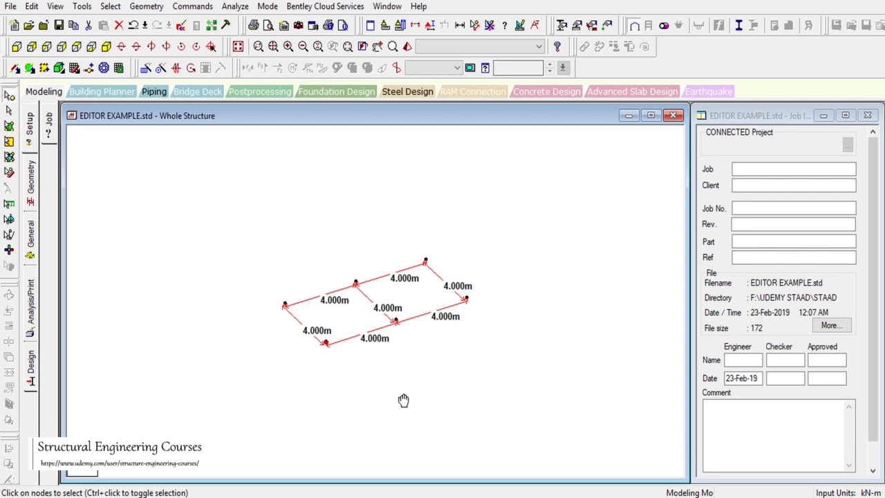
key("shift+n")
scroll(385, 388, "up", 4)
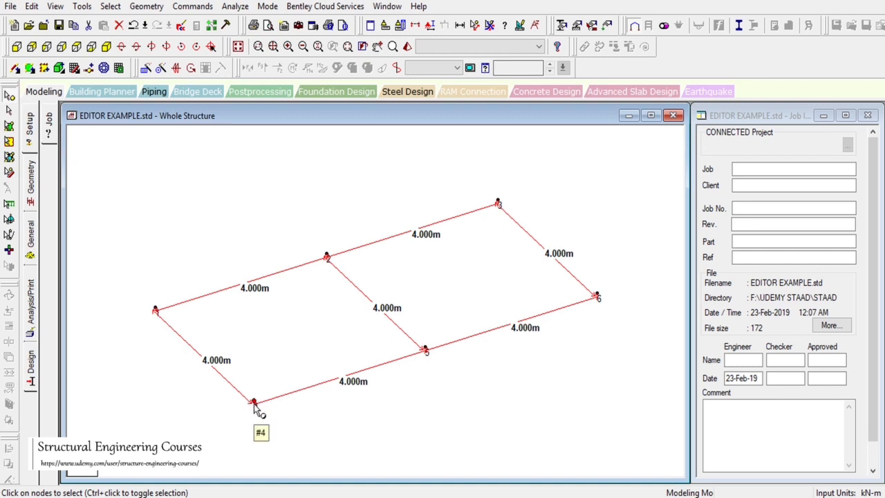
Save the model and examine the joint coordinates of the repeated nodes 4, 5 and 6 in the STAAD Editor.
left_click(181, 28)
left_click(358, 269)
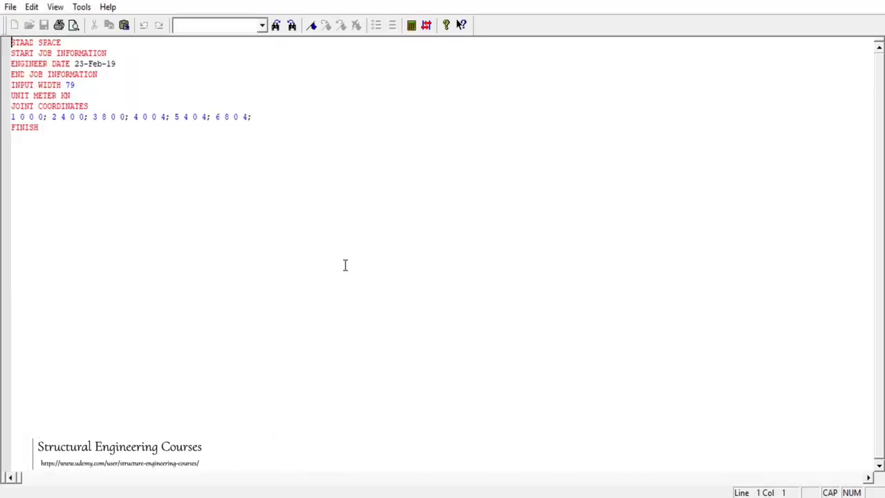
left_click(164, 118)
double_click(134, 117)
left_click_drag(134, 116, 141, 116)
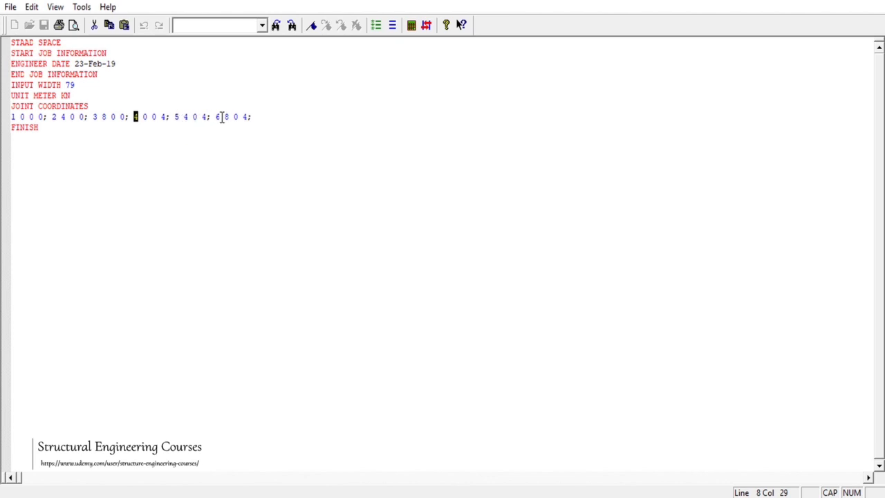
left_click(268, 116)
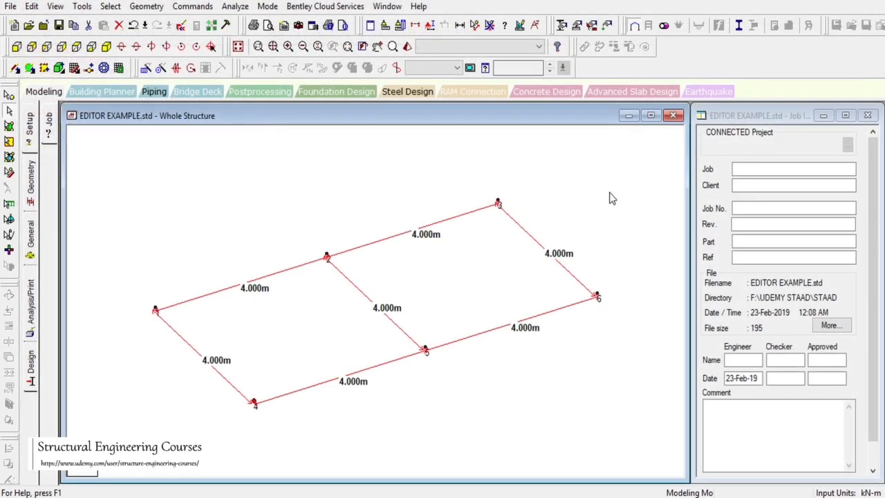
Review the joint coordinates in the STAAD Editor, save the command file and return to the whole-structure view.
left_click(181, 26)
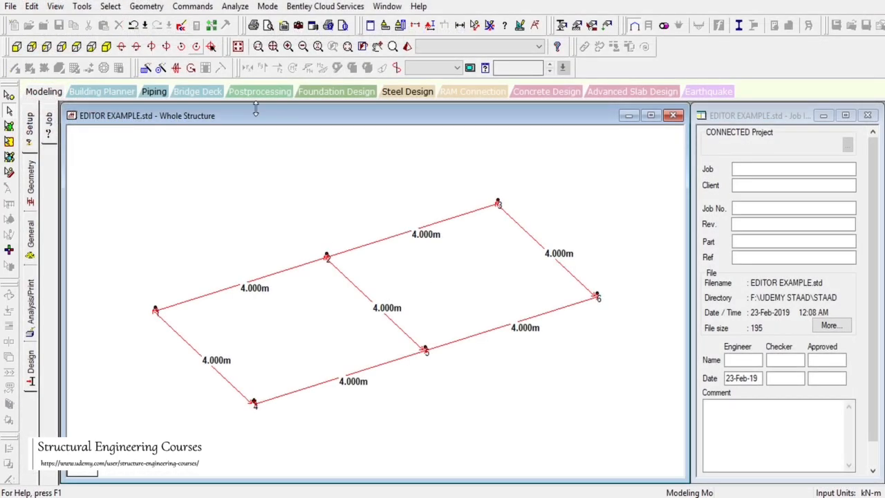
left_click(263, 119)
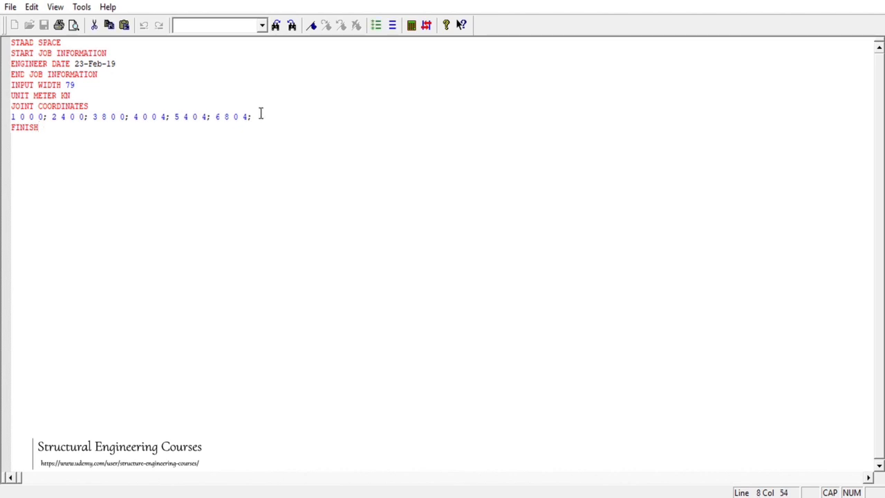
key("alt+F4")
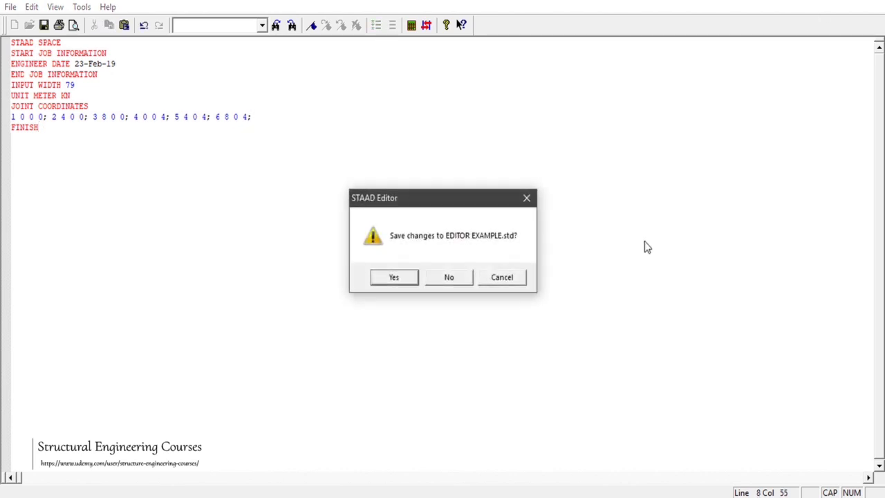
left_click(402, 280)
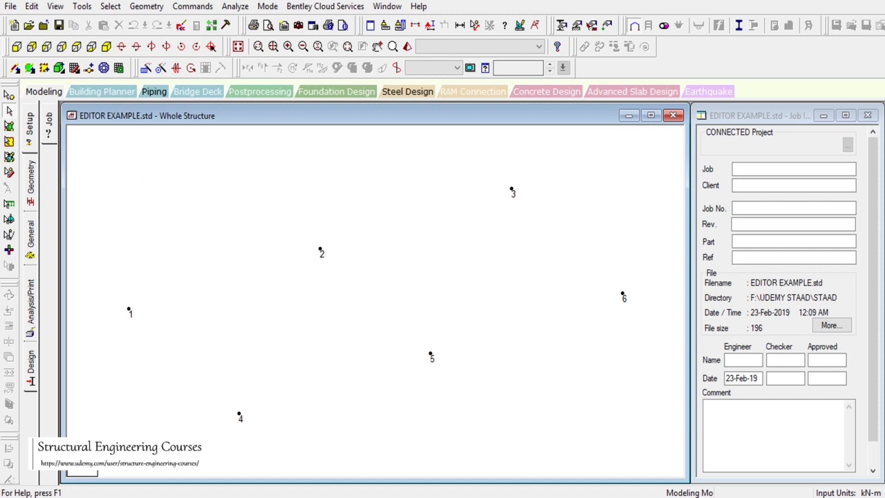
left_click_drag(121, 174, 294, 233)
Add a MEMBER INCIDENCES command on a new line below the joint coordinates in the STAAD Editor.
left_click(181, 25)
left_click(182, 25)
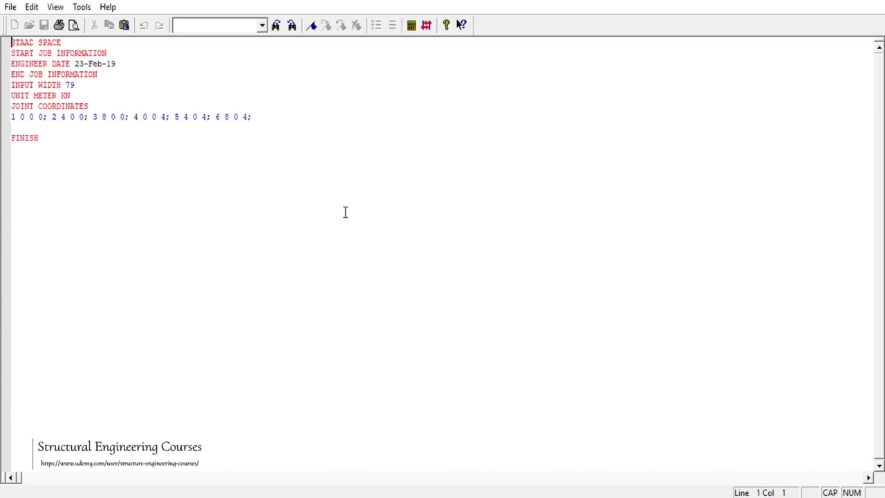
left_click(261, 118)
key("Return")
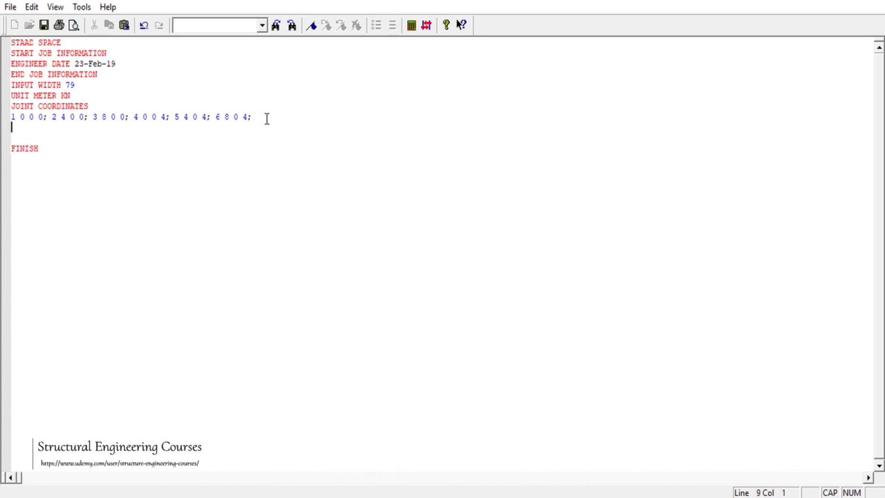
type("MEMBER INCIDEN")
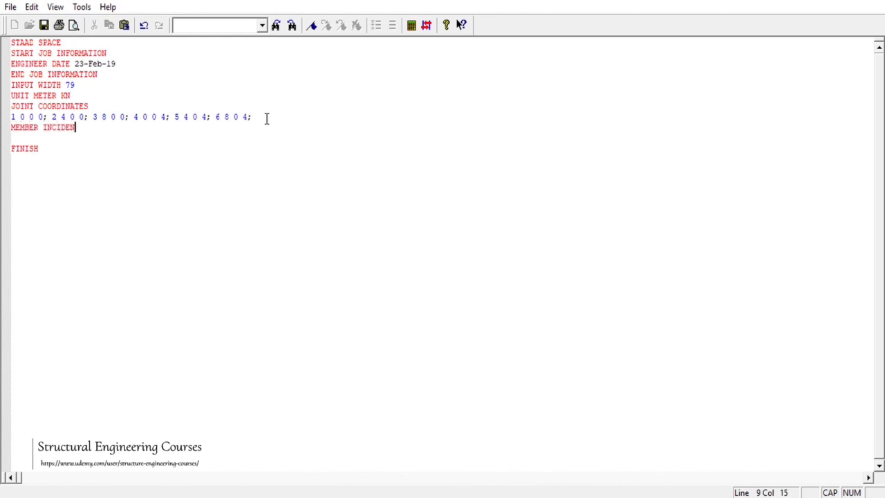
type("CES")
key("Return")
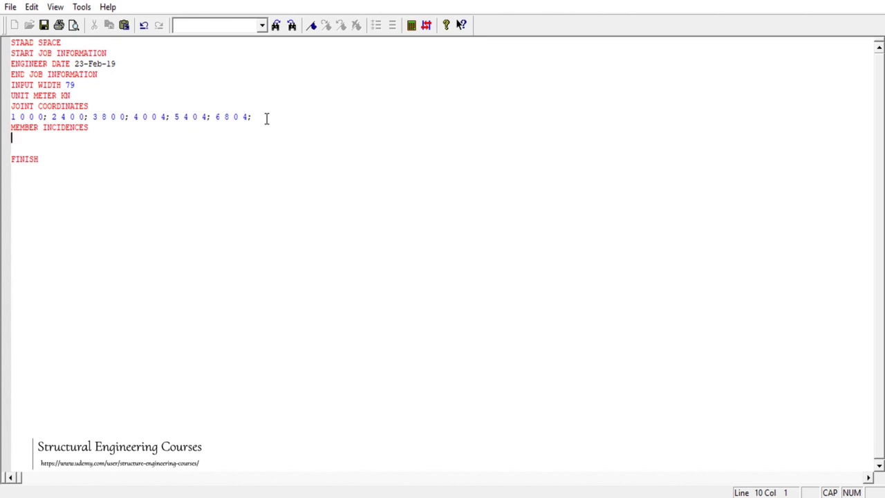
Define member 1 between joints 1 and 2 with the entry 1 1 2, and save the command file.
type("1")
left_click(13, 117)
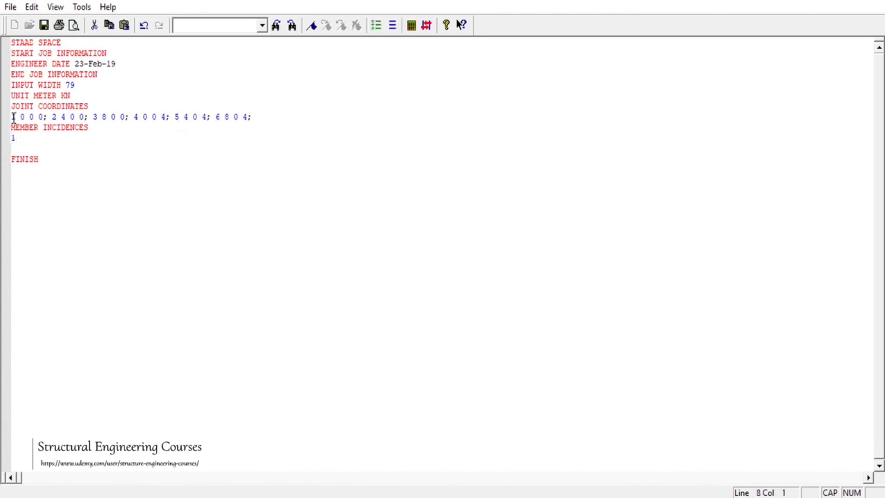
double_click(52, 117)
left_click(27, 138)
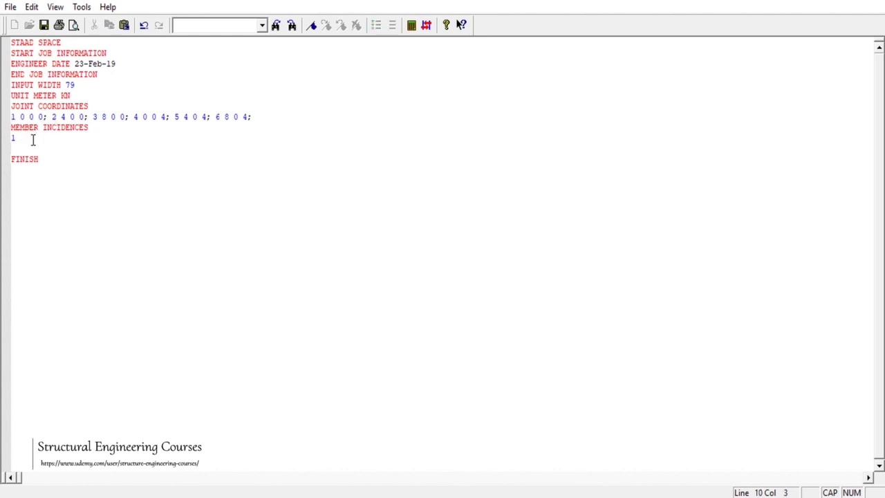
type("1 2")
key("ctrl+s")
key("alt+F4")
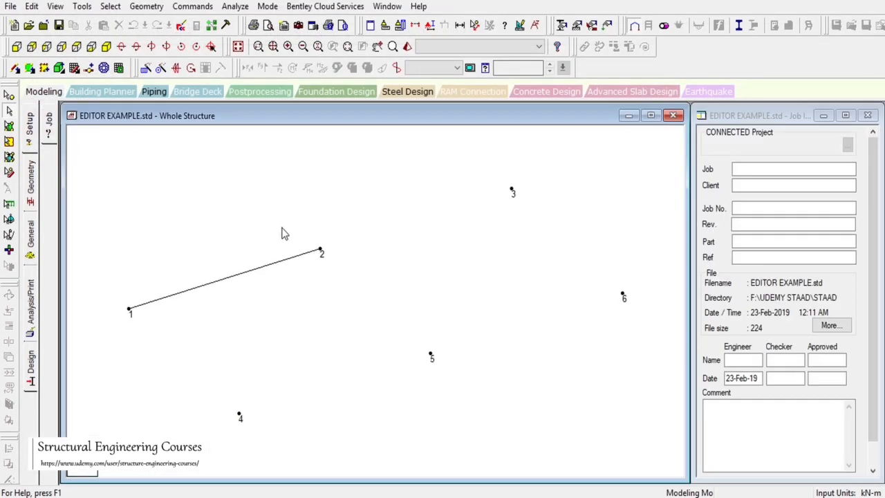
Check the new beam between nodes 1 and 2 in the whole-structure view and display the beam numbers.
left_click(229, 280)
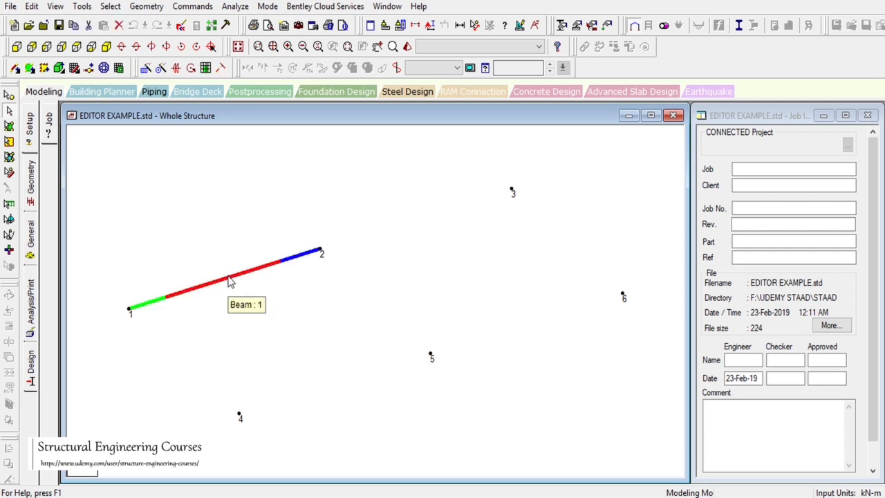
left_click(225, 300)
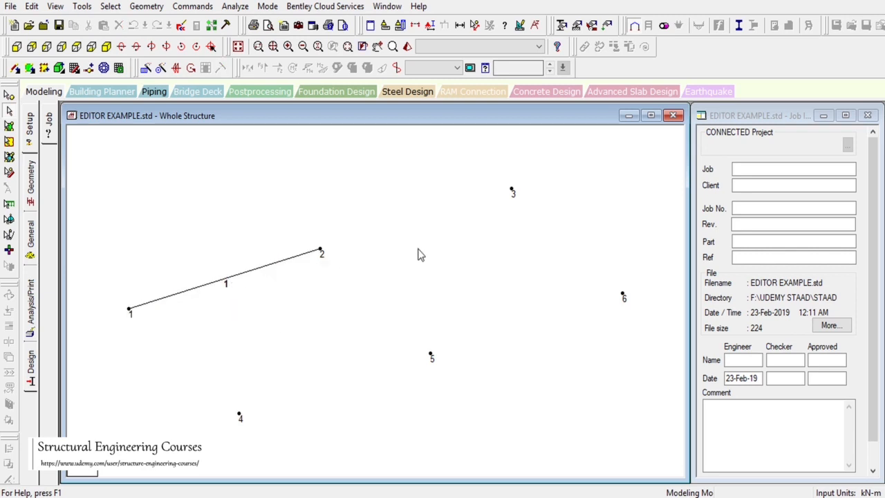
mouse_move(698, 492)
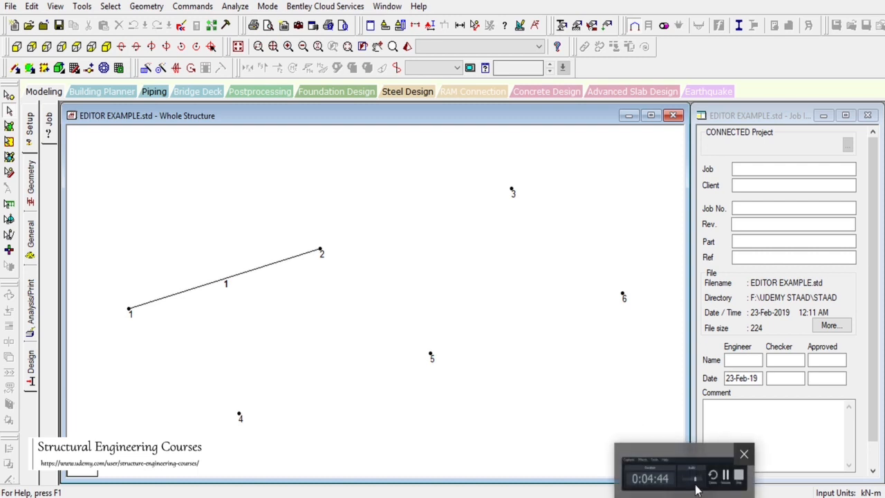
left_click(702, 473)
left_click(821, 454)
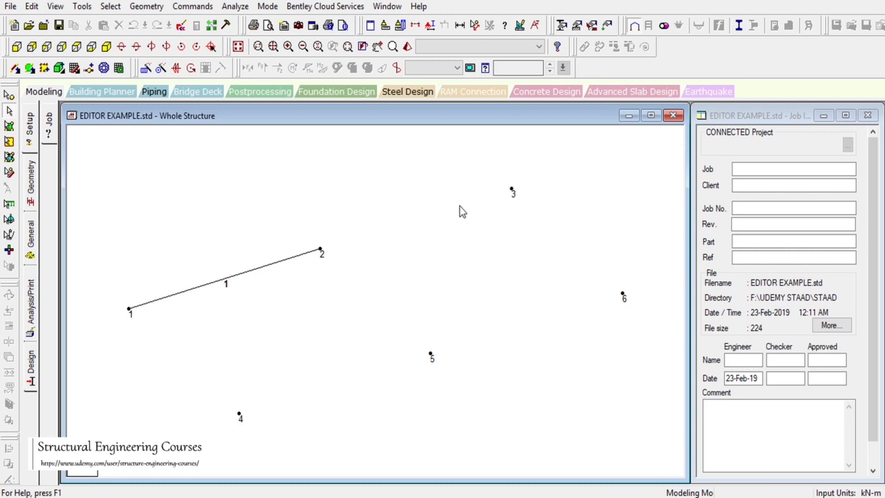
Append the member incidence 2 2 3 in the STAAD Editor to connect joints 2 and 3, and save the file.
left_click(180, 25)
left_click(51, 140)
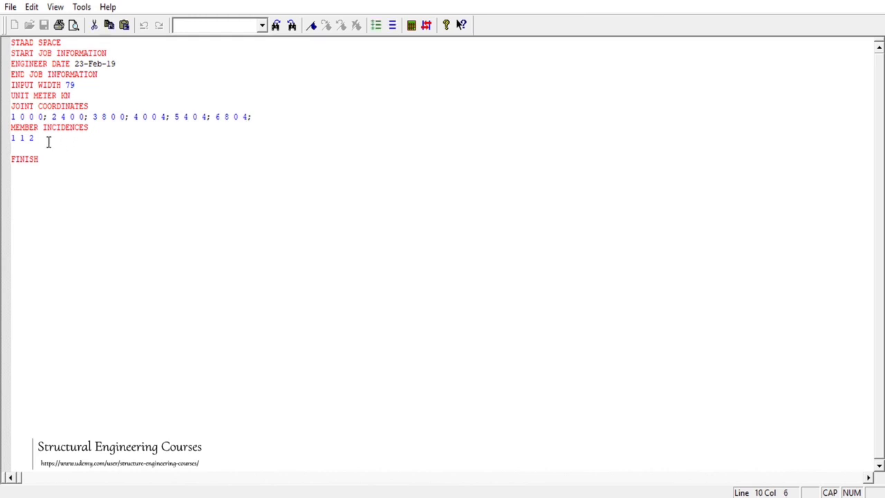
type("; ")
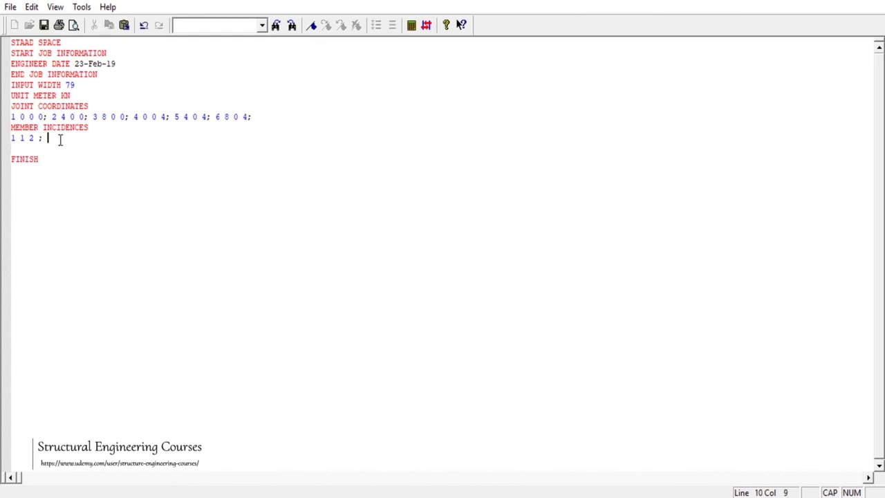
type("2 2 3")
key("ctrl+s")
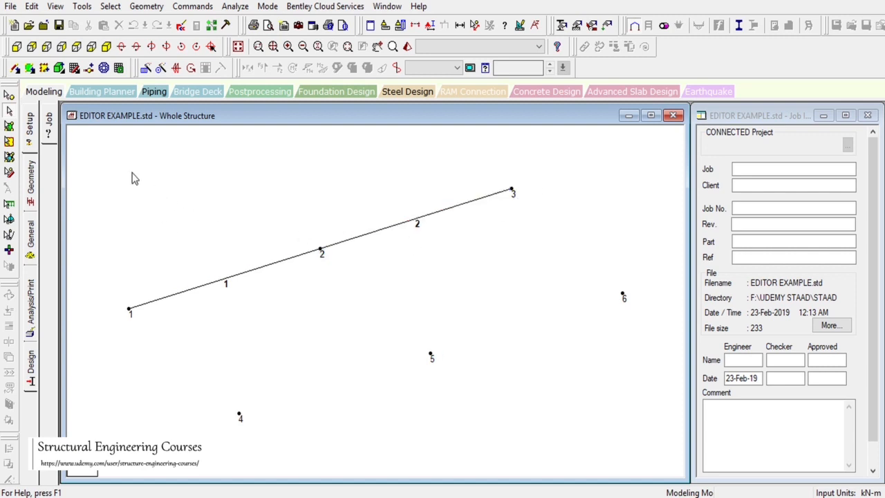
Draw a beam from node 1 to node 4 and save the modified structure while opening the STAAD Editor.
left_click(14, 67)
left_click_drag(129, 309, 241, 418)
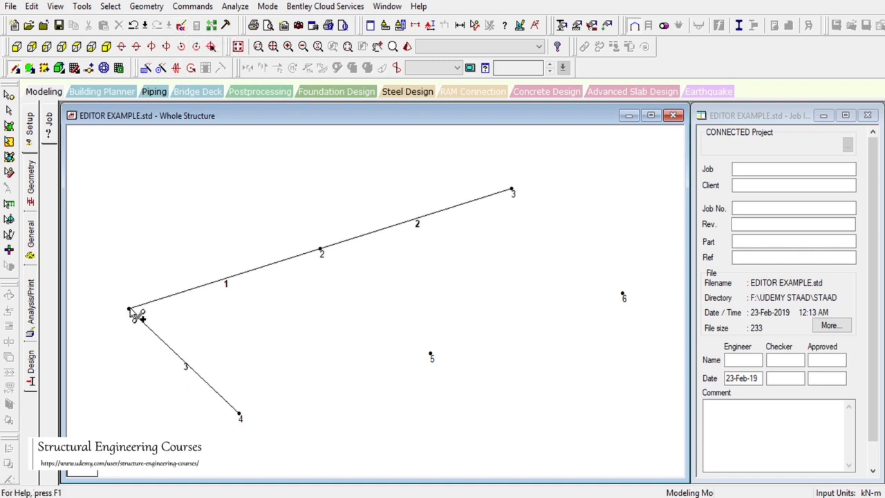
left_click(181, 26)
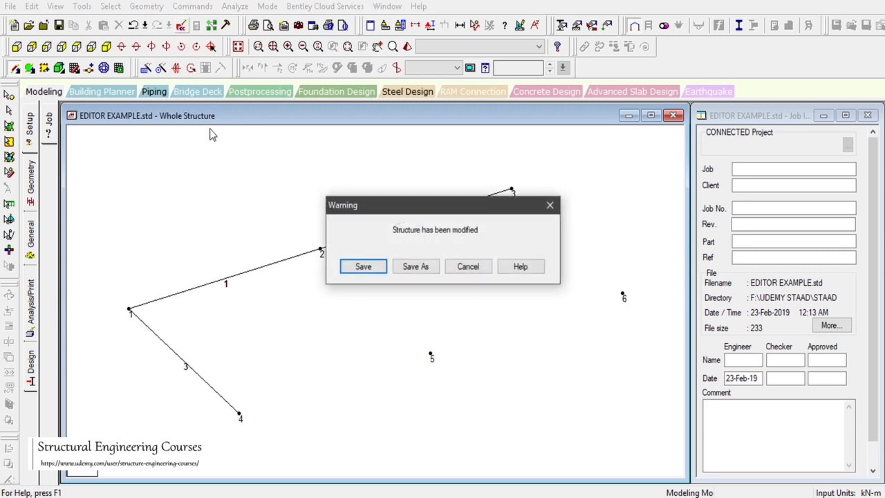
left_click(346, 272)
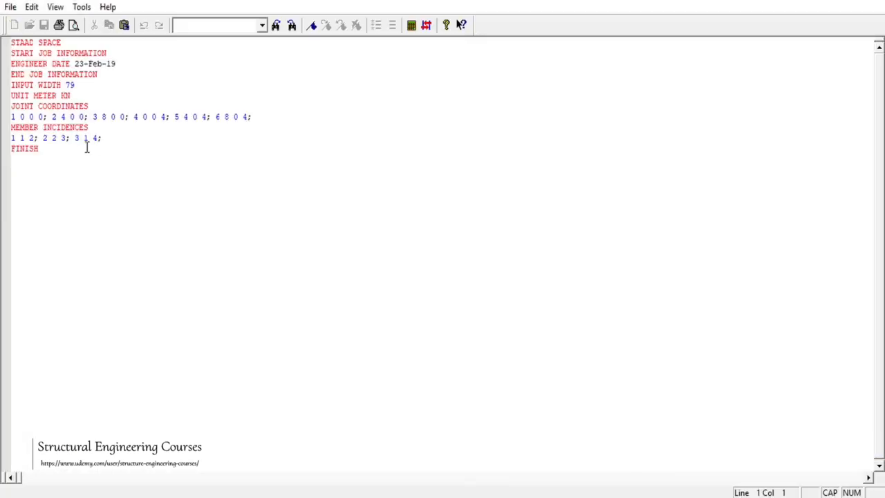
Examine the incidence entry of the beam between nodes 1 and 4, and return to the model view.
left_click(78, 140)
left_click(104, 138)
type(";")
left_click(859, 1)
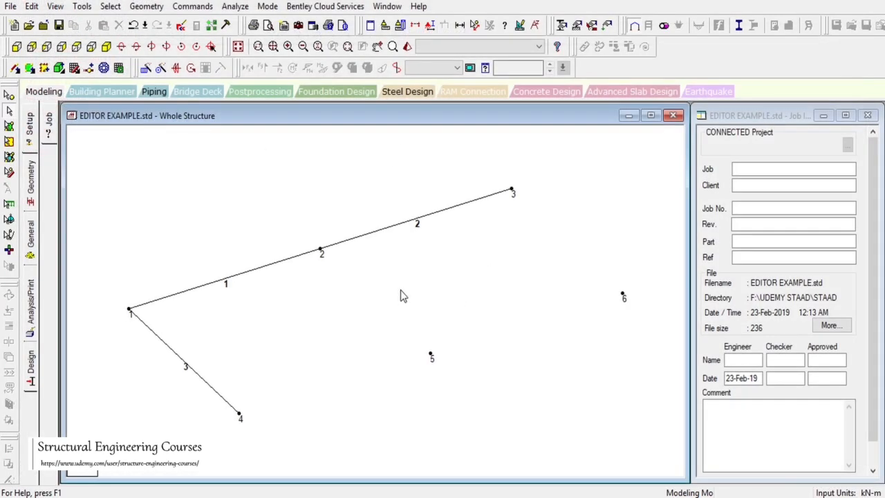
Draw beams from node 2 to 5, from node 3 to 6, and from node 4 through node 5 to node 6.
left_click(15, 68)
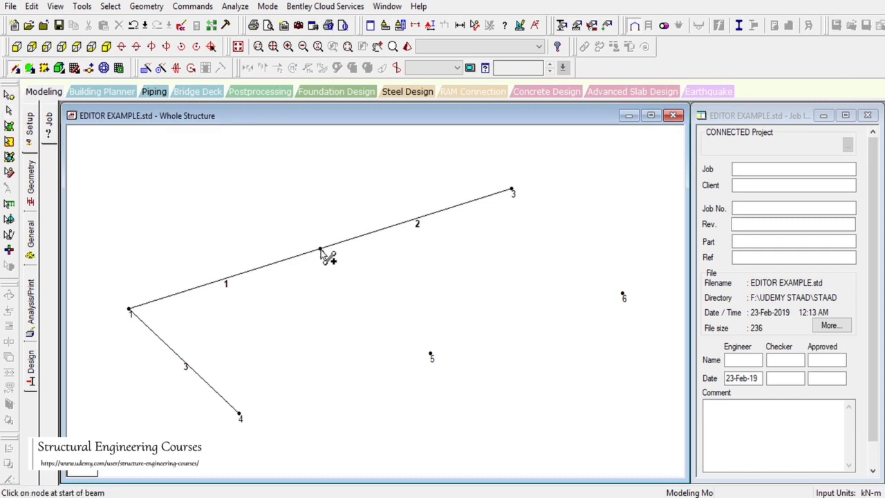
mouse_move(320, 251)
left_mouse_down()
mouse_move(381, 322)
mouse_move(431, 355)
left_mouse_up()
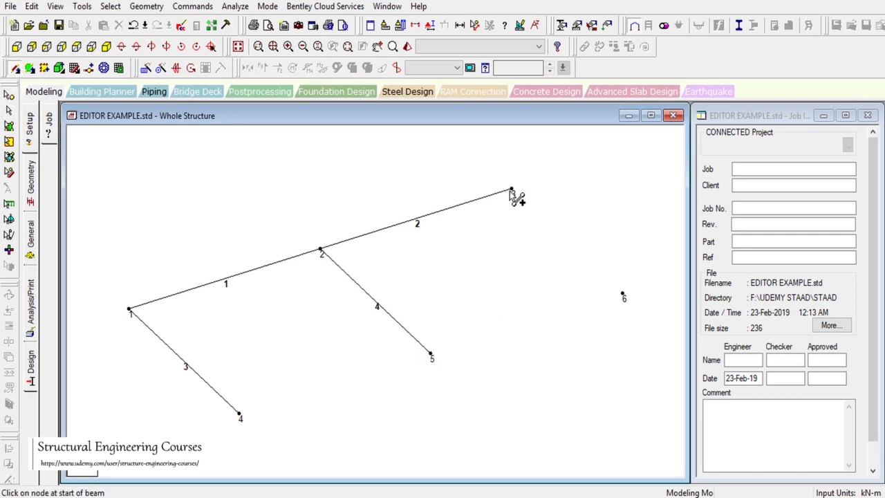
left_click_drag(512, 190, 622, 295)
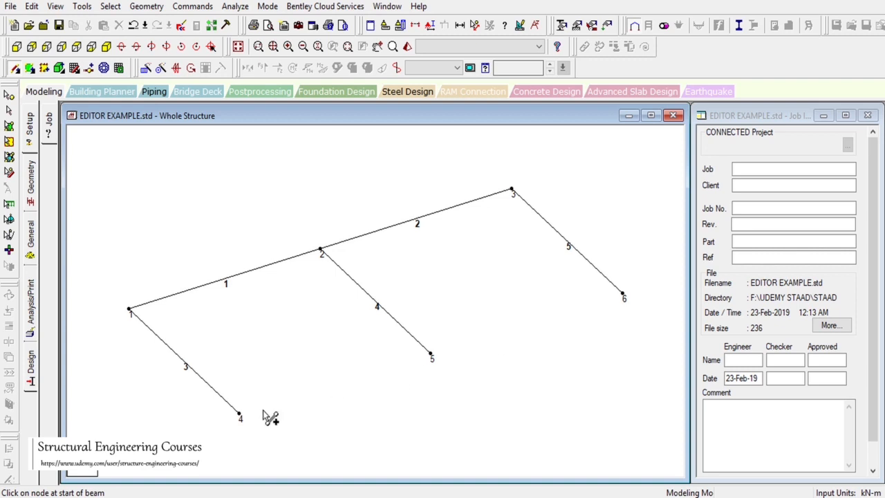
left_click_drag(240, 418, 623, 296)
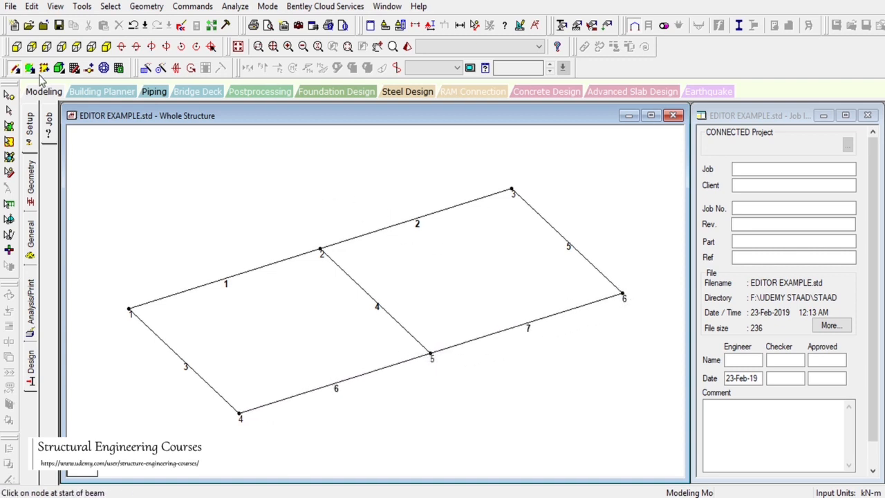
Save the modified structure and examine the member incidences of all the beams in the STAAD Editor.
left_click(184, 28)
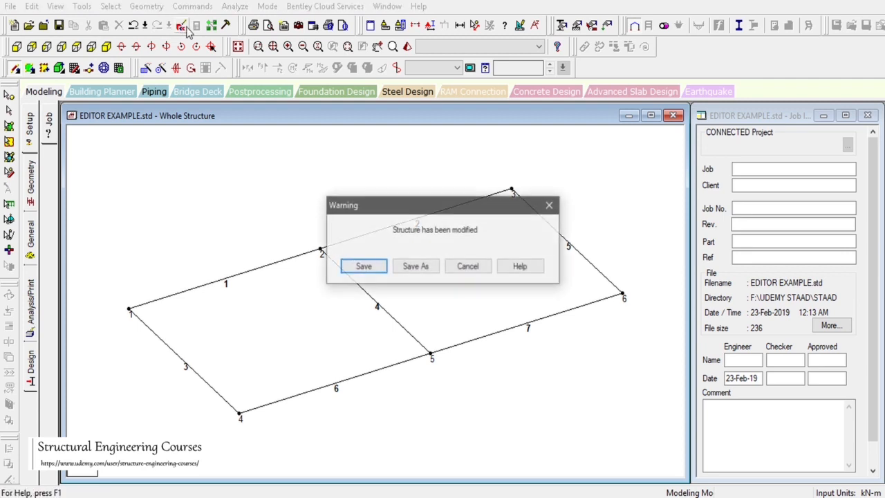
left_click(351, 264)
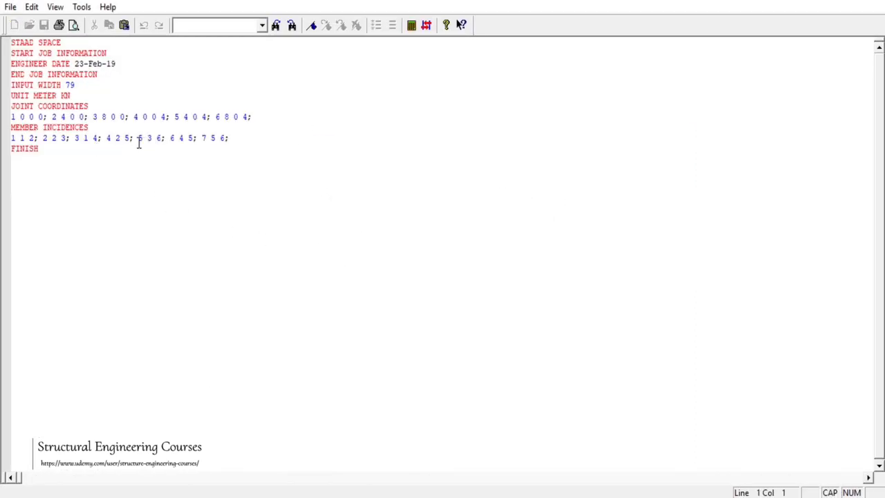
left_click_drag(16, 138, 254, 139)
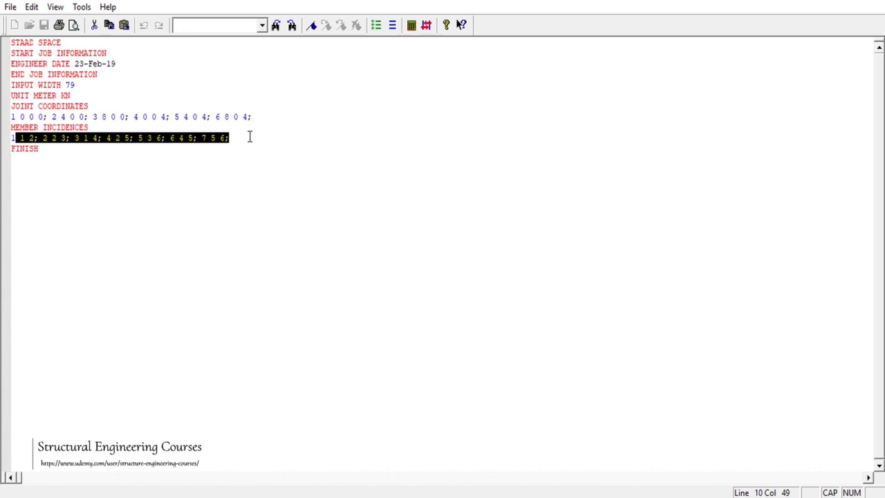
left_click(250, 137)
left_click(870, 2)
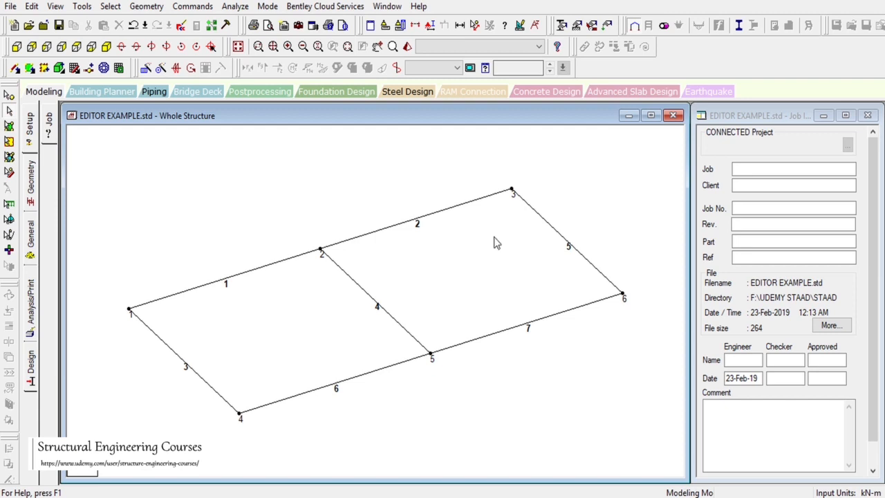
Review the command file and the model's property, specification and load definition pages, ending back in the STAAD Editor.
left_click(182, 26)
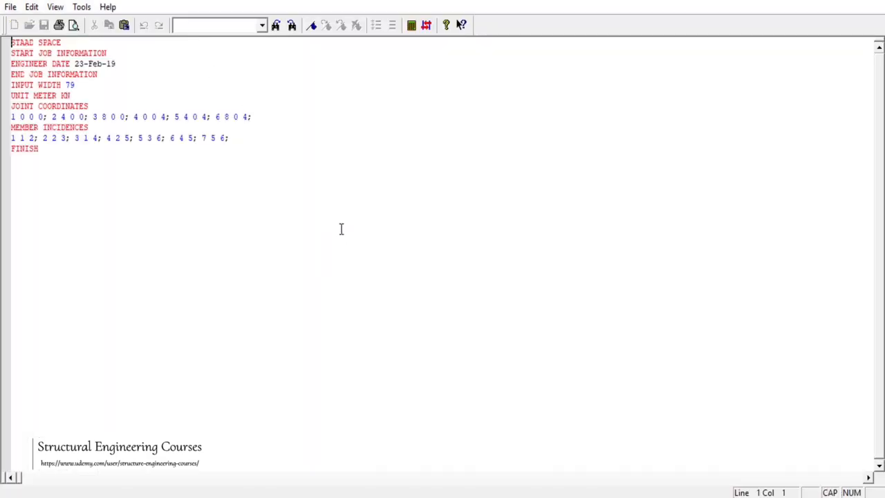
key("ctrl+End")
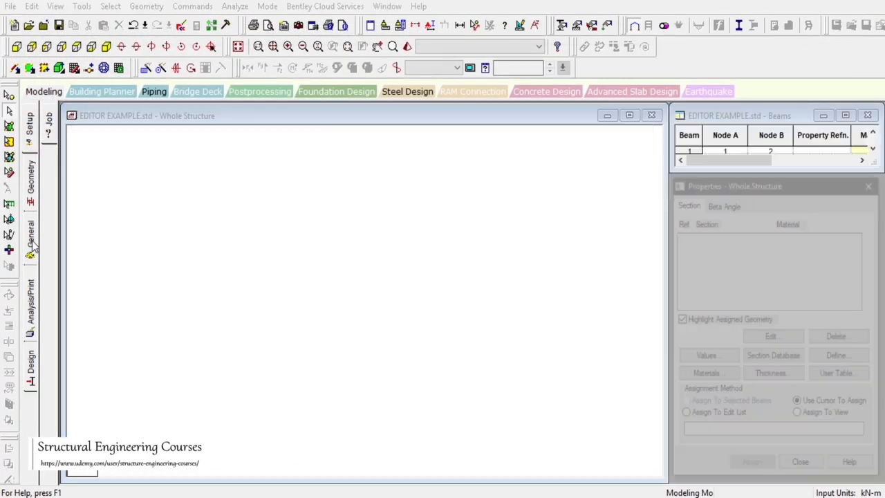
left_click(50, 195)
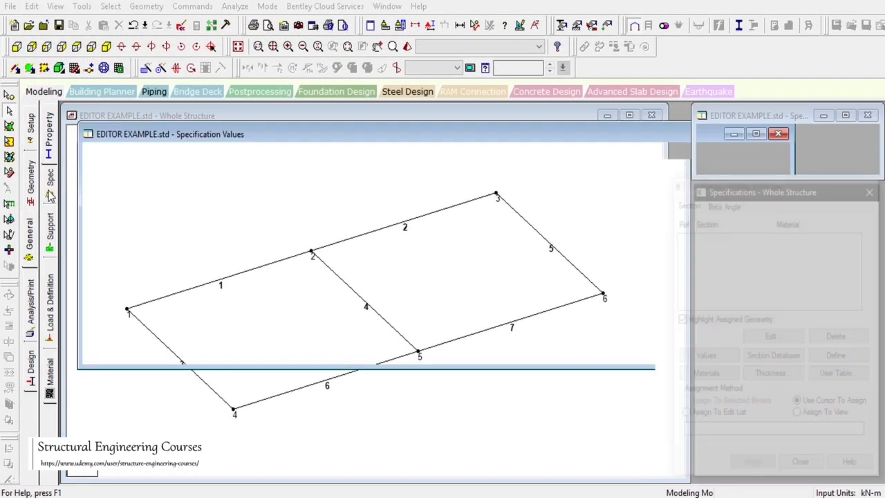
left_click(50, 311)
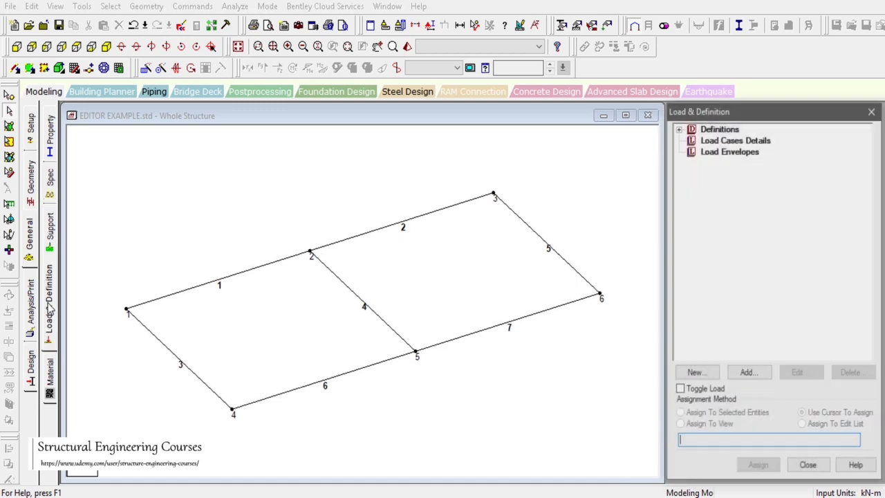
left_click(181, 25)
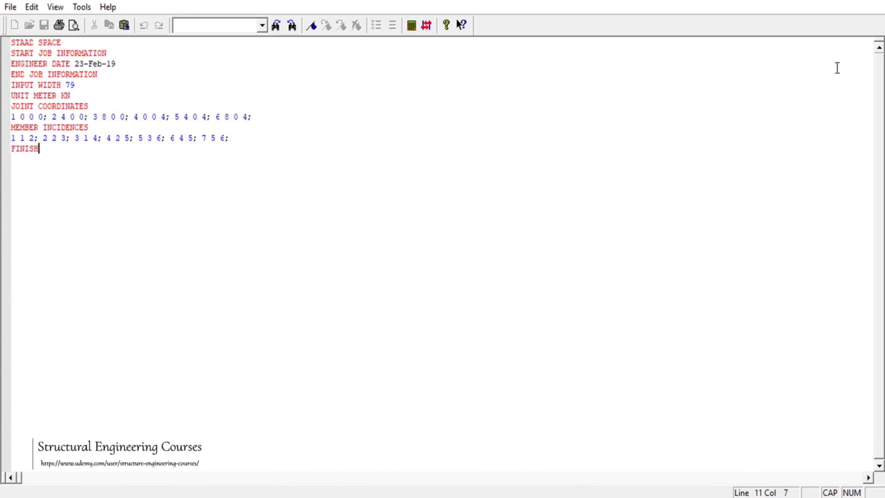
Delete the beam between nodes 5 and 6, save the structure and examine the updated member incidences in the STAAD Editor.
left_click(882, 7)
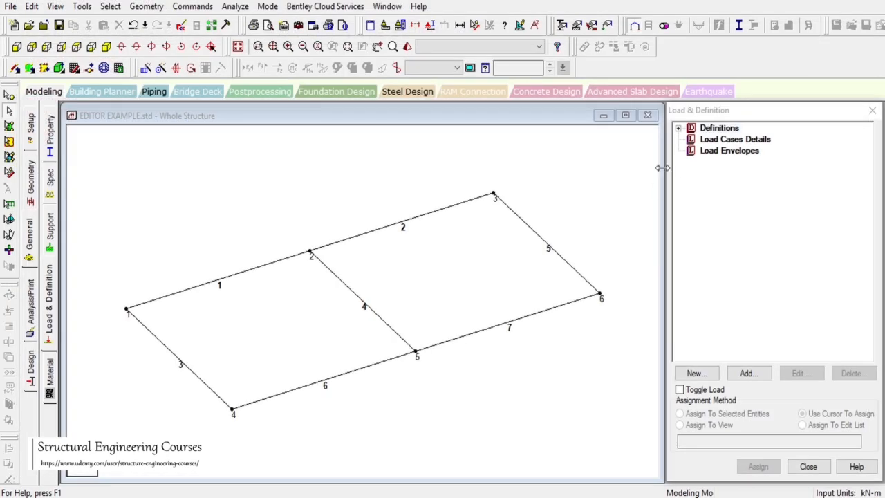
left_click(478, 337)
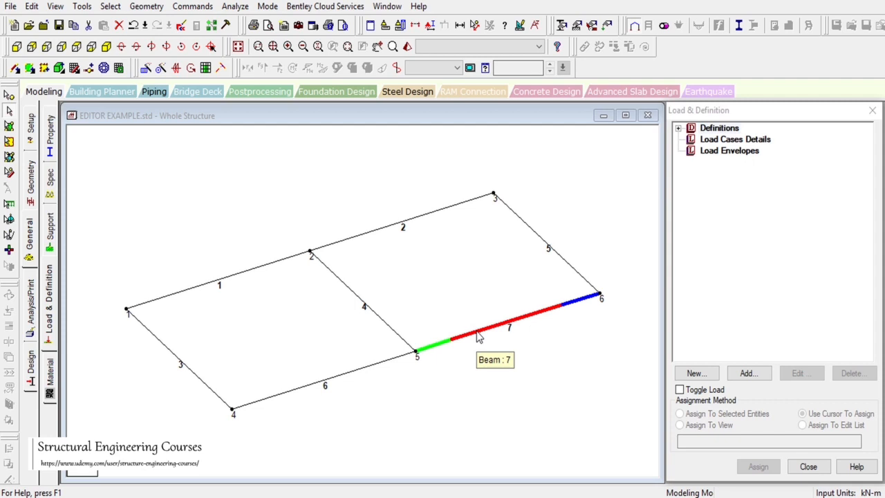
key("Delete")
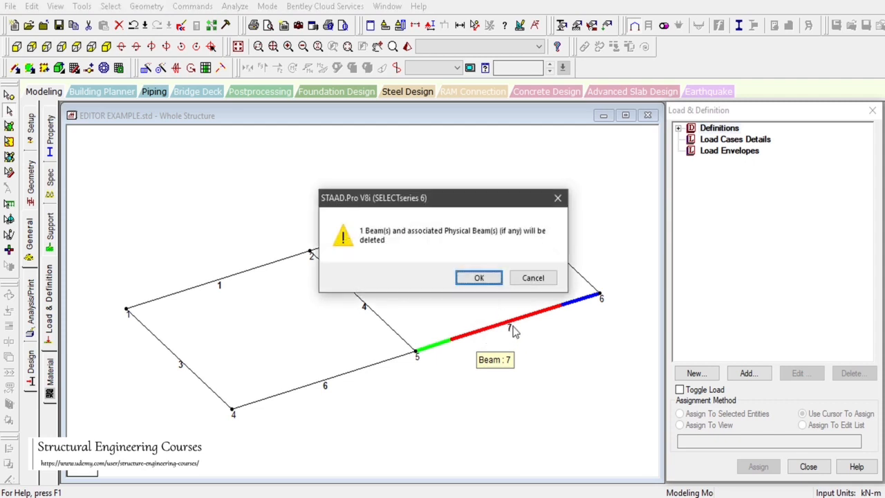
key("Return")
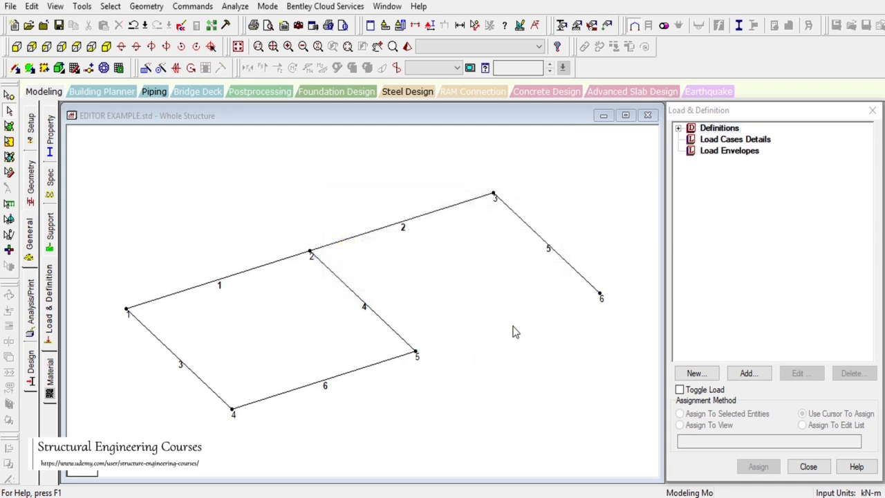
left_click(181, 25)
left_click(364, 267)
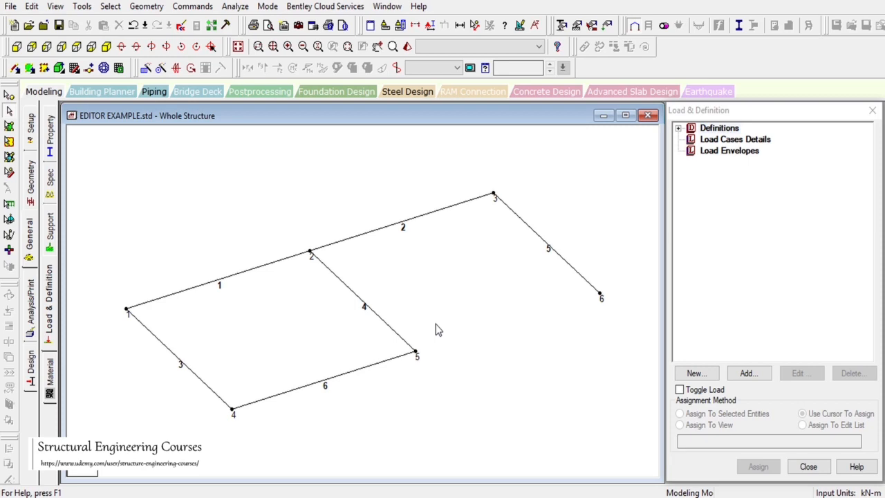
Create a fixed support and assign it to node 5.
left_click(47, 235)
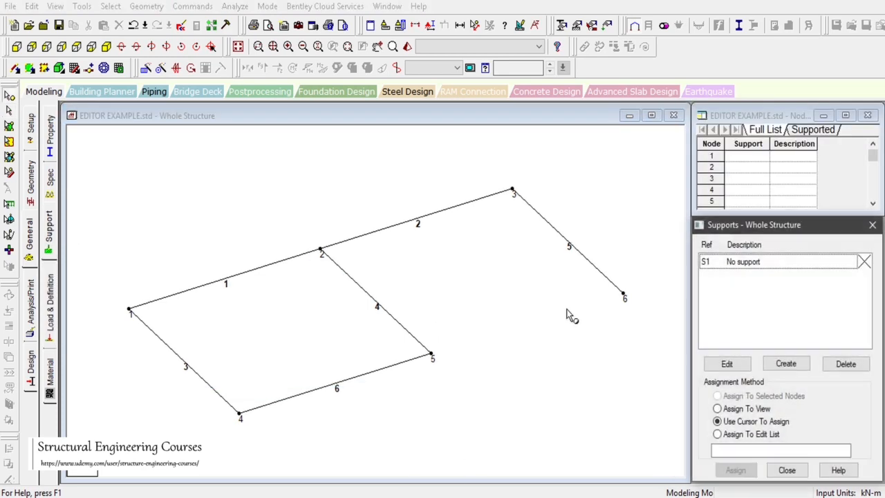
left_click(788, 365)
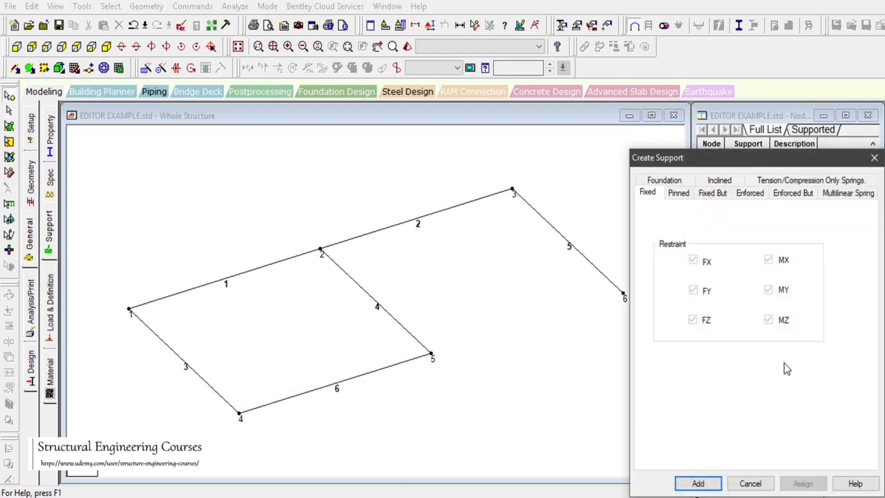
left_click(698, 482)
left_click(750, 276)
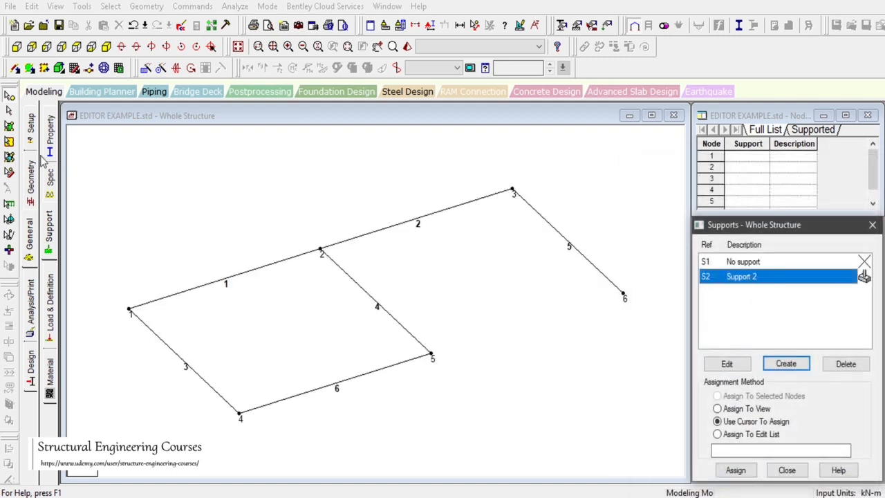
left_click(432, 355)
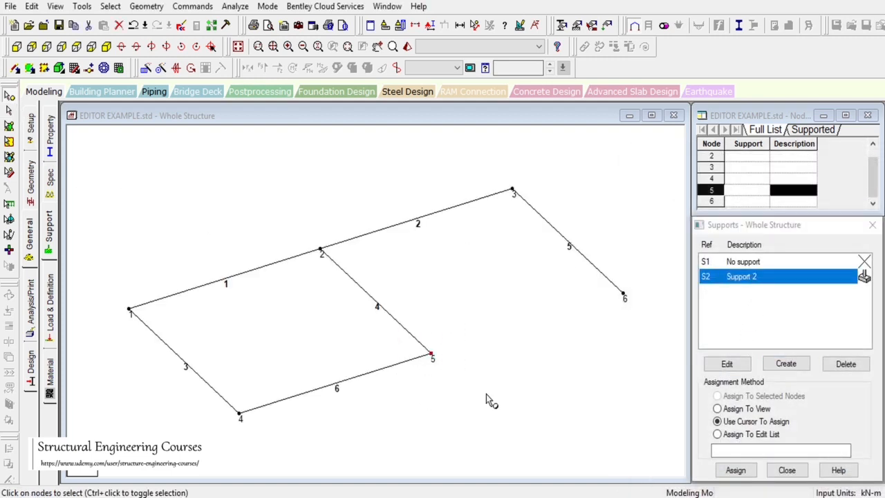
left_click(736, 470)
left_click(795, 386)
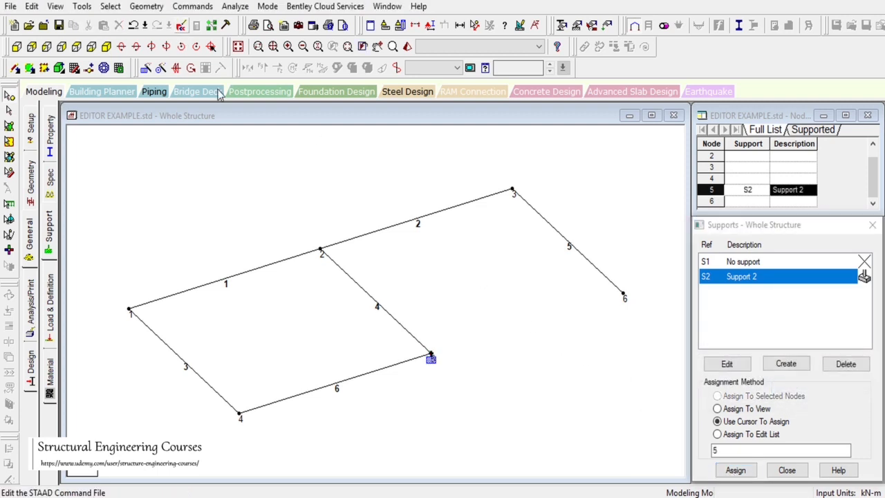
Save the structure and examine the SUPPORTS command for node 5 in the STAAD Editor.
left_click(180, 25)
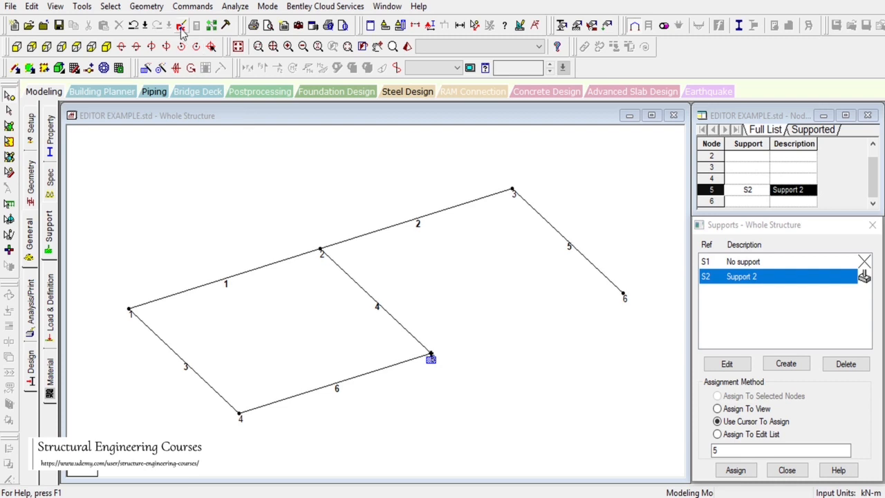
left_click(367, 269)
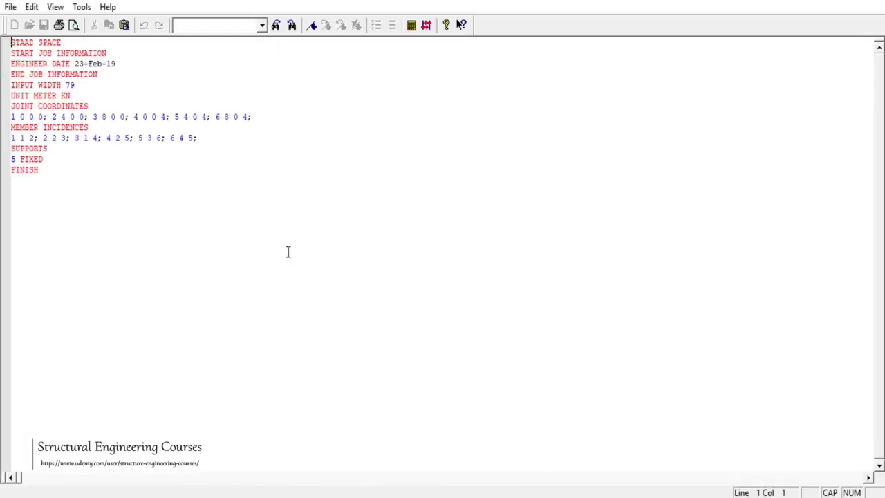
mouse_move(20, 149)
left_mouse_down()
mouse_move(47, 148)
mouse_move(11, 148)
mouse_move(29, 159)
left_mouse_up()
left_click(47, 148)
left_click(47, 148)
left_click(11, 159)
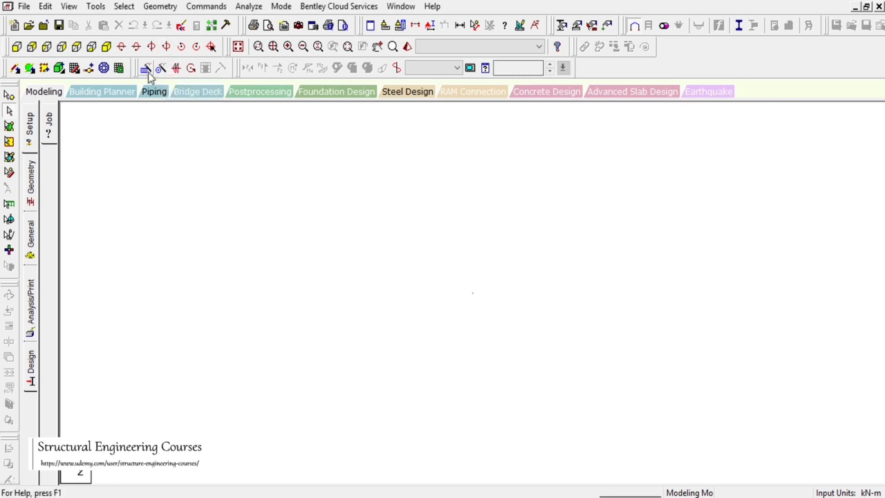
In the empty model, start a new radial Snap Node/Beam grid and name it "circular grid".
left_click(161, 6)
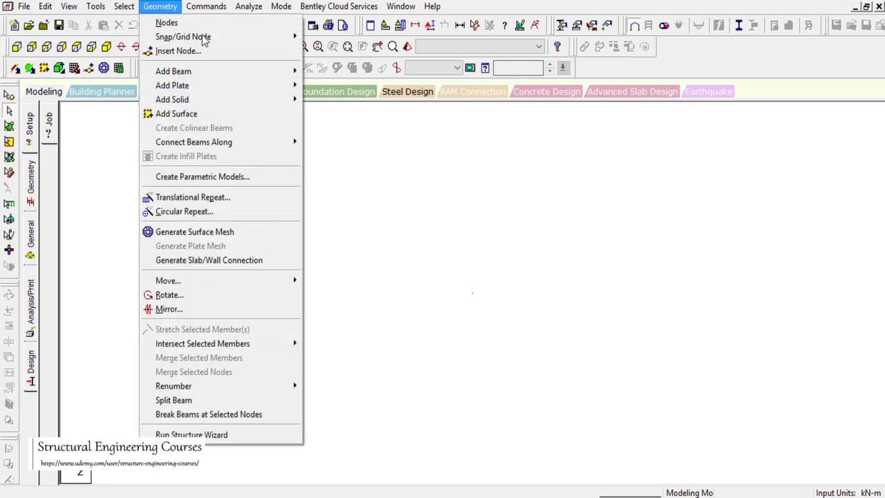
mouse_move(253, 38)
left_click(310, 36)
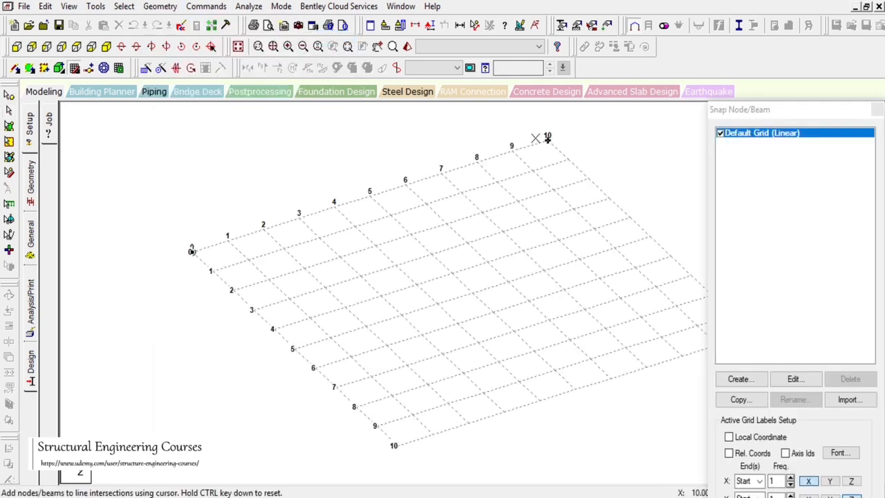
left_click_drag(776, 112, 770, 61)
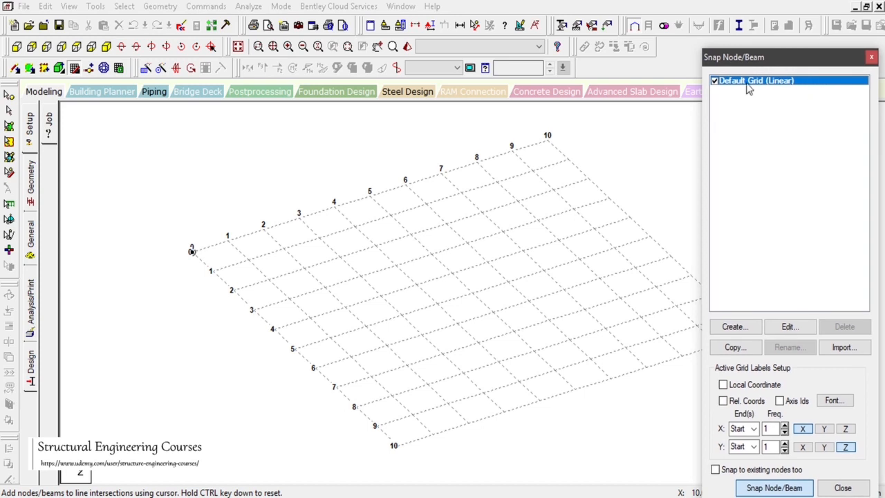
left_click(756, 329)
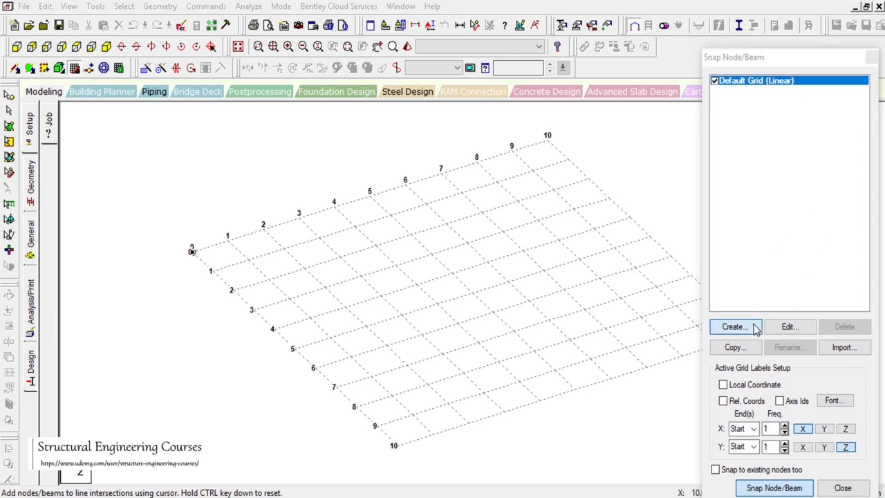
left_click(553, 85)
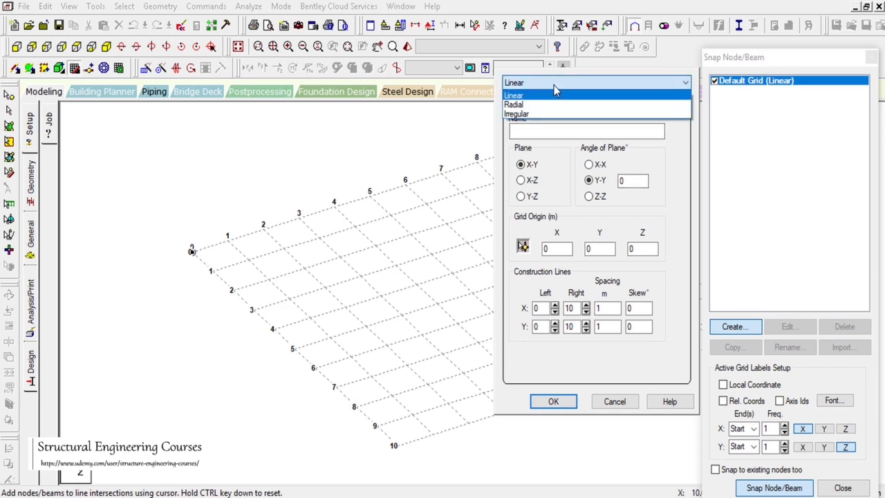
left_click(561, 104)
left_click(662, 130)
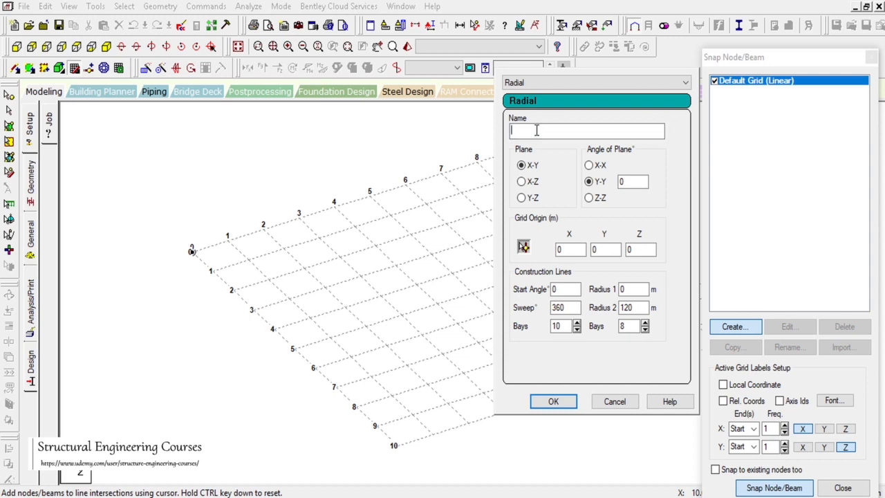
type("circular grid")
left_click(536, 130)
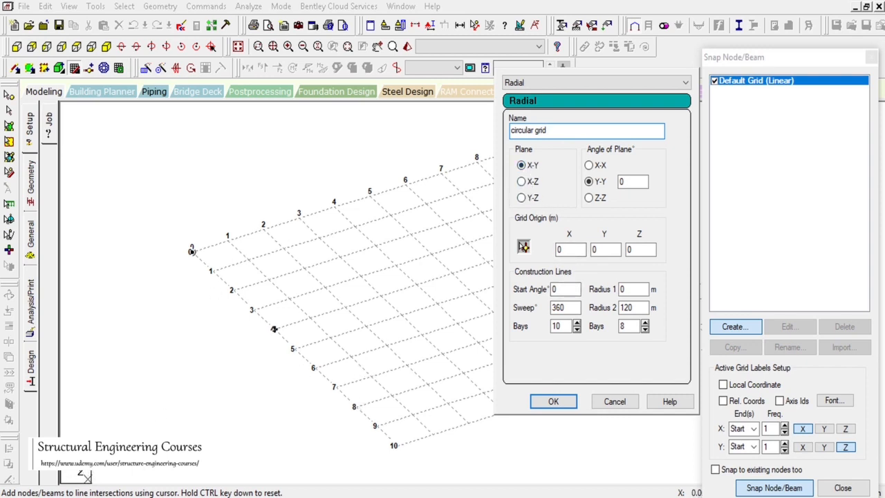
Set the radial grid's plane to X-Z and its Radius 2 to 3 m, and add the grid to the list.
left_click(522, 182)
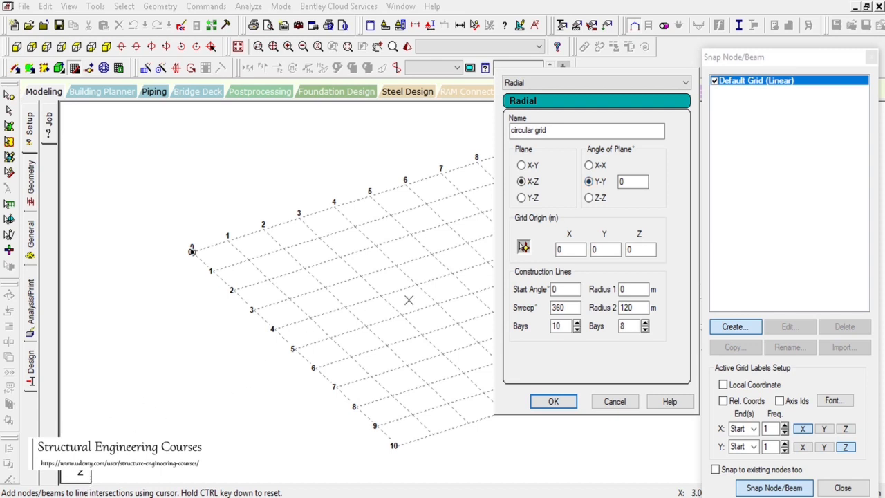
left_click(559, 290)
left_click(596, 250)
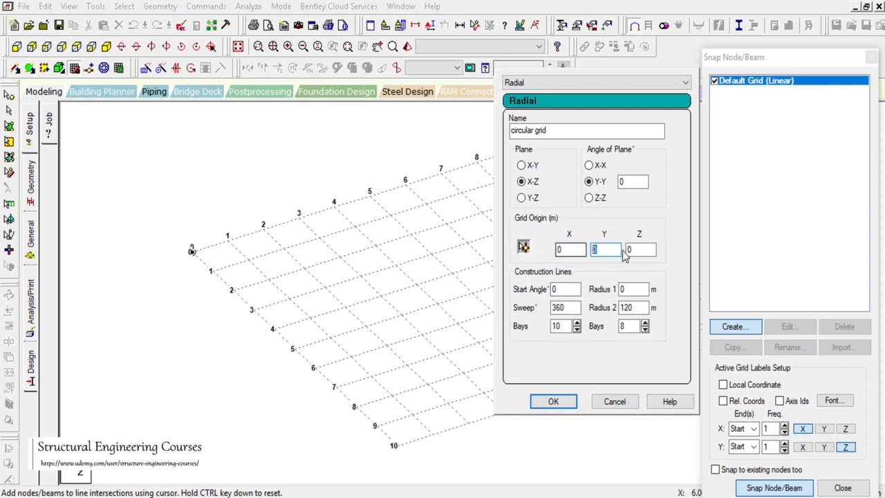
left_click(629, 250)
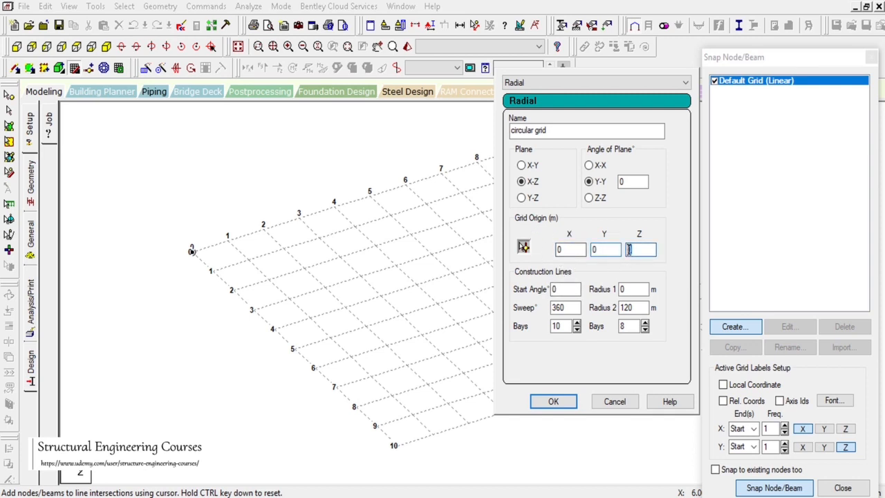
left_click_drag(602, 251, 557, 251)
left_click(599, 251)
left_click(647, 252)
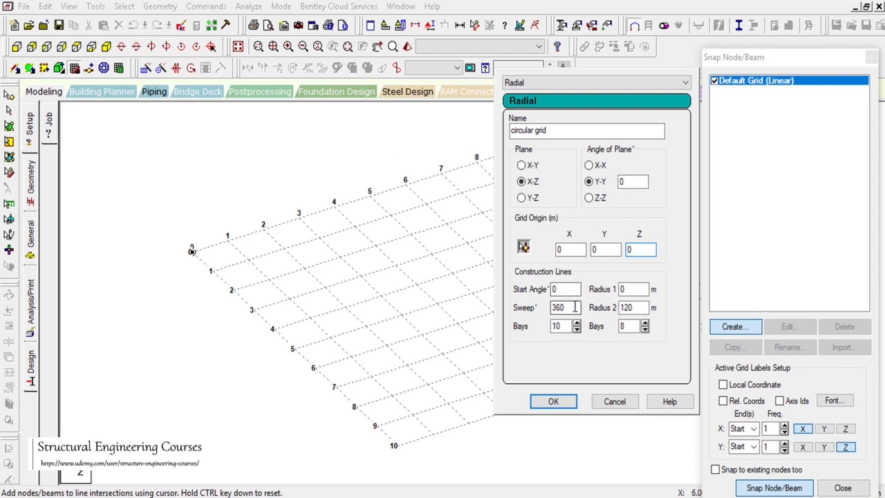
left_click_drag(643, 307, 580, 292)
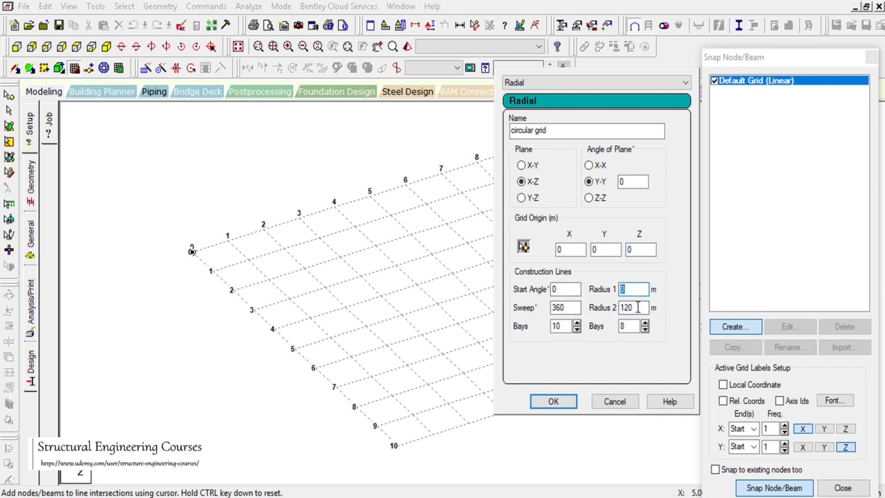
left_click_drag(647, 308, 490, 316)
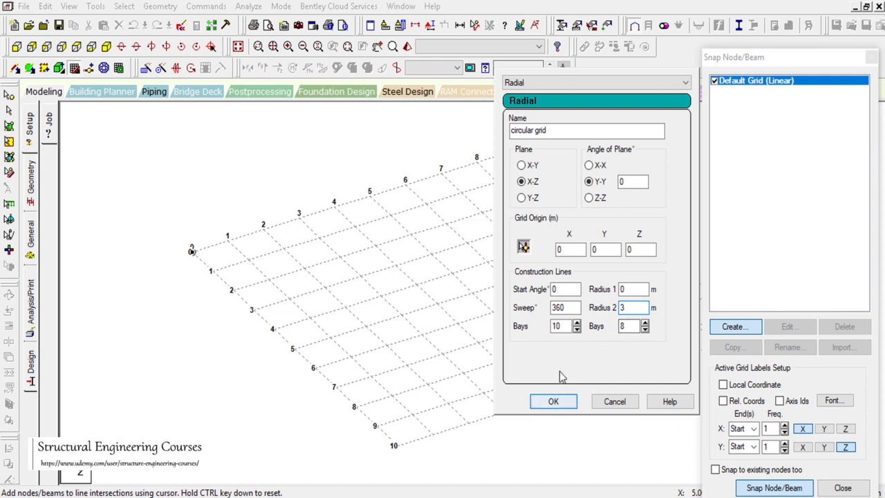
left_click(554, 403)
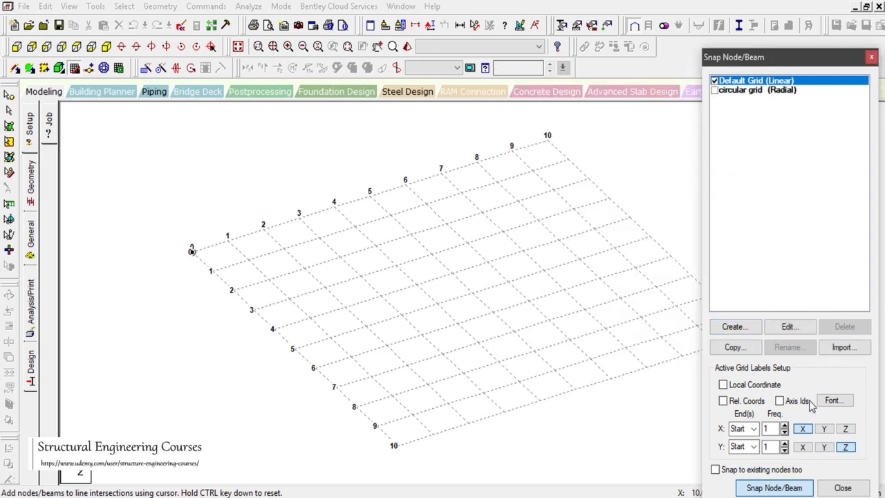
Activate the circular grid in place of the default linear grid and bring it fully into view.
left_click(715, 91)
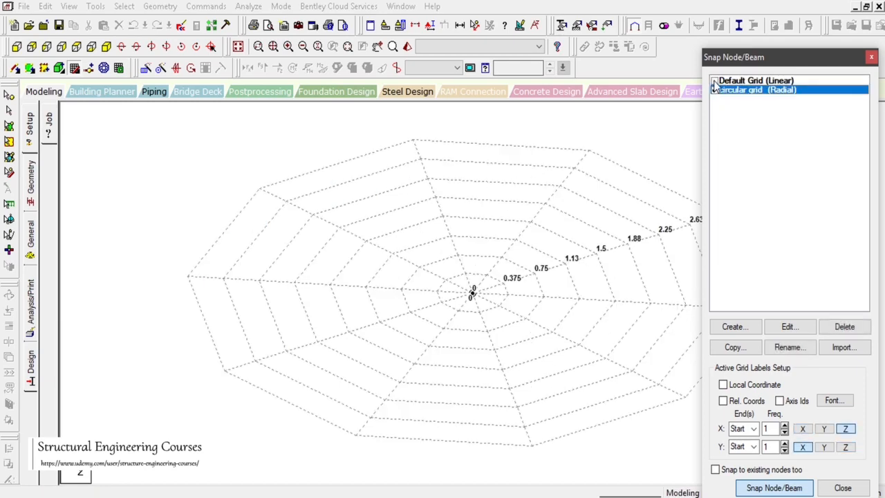
scroll(312, 198, "down", 3)
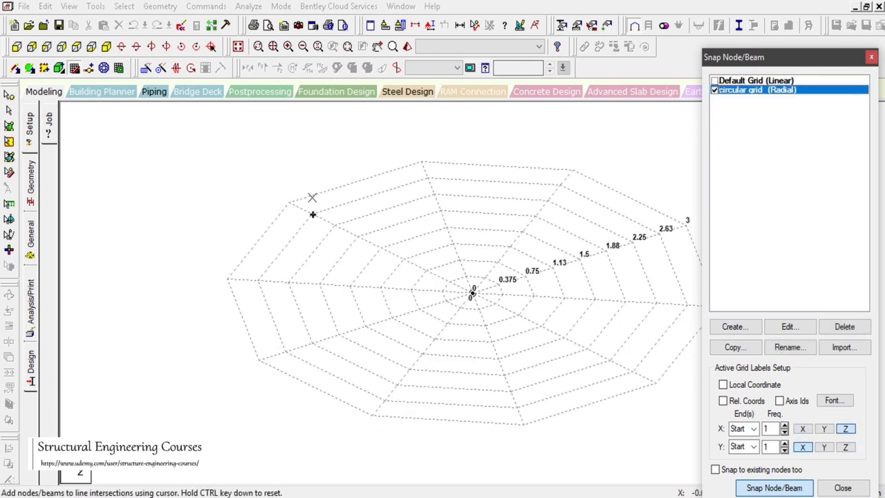
scroll(509, 265, "up", 1)
scroll(245, 217, "down", 2)
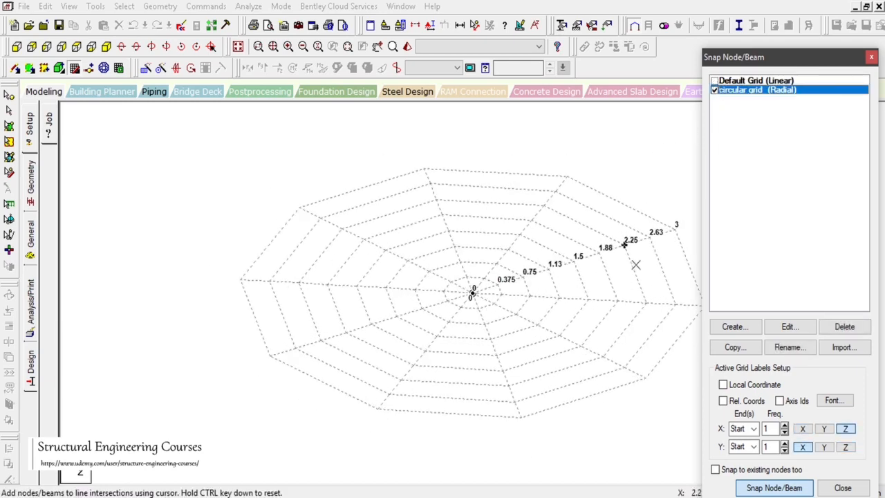
left_click_drag(744, 66, 774, 66)
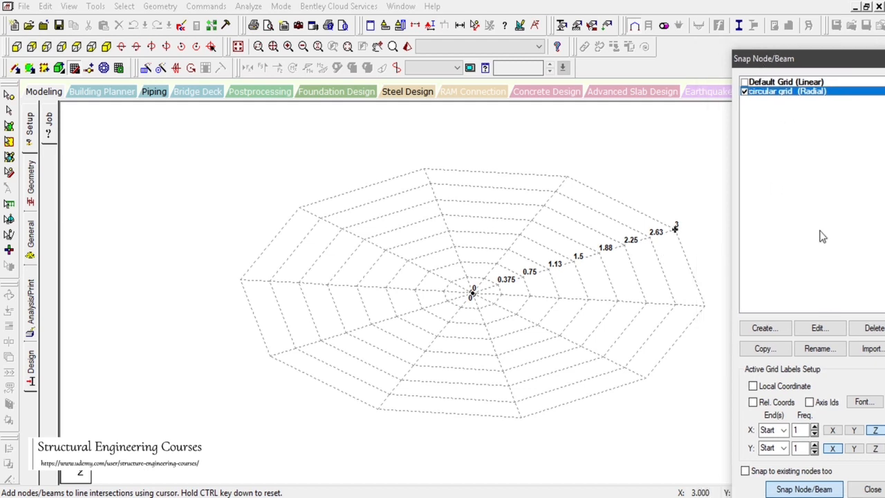
Edit the circular grid so its 360° sweep has 20 bays, and accept the change.
left_click(829, 333)
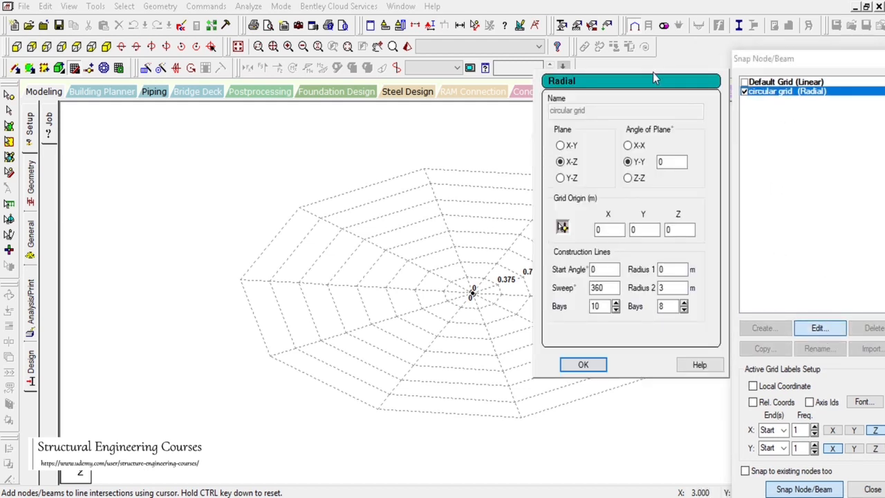
scroll(250, 205, "down", 4)
scroll(456, 327, "up", 3)
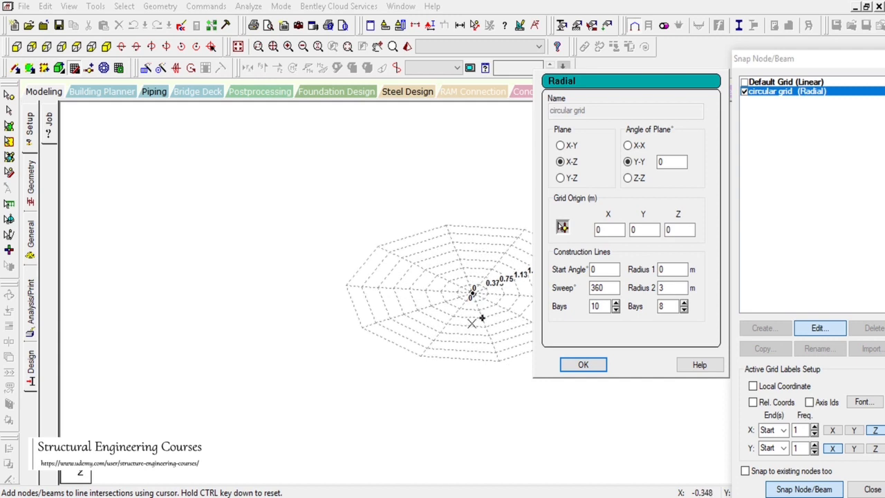
scroll(462, 308, "up", 1)
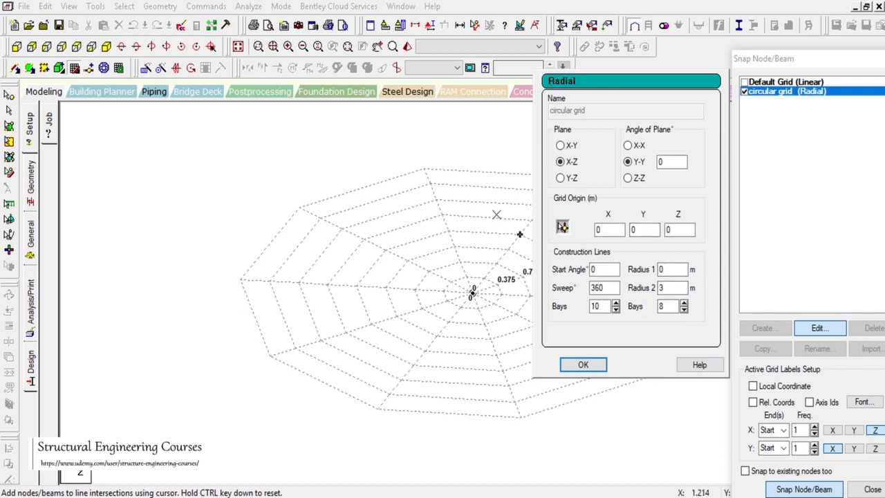
left_click(615, 304)
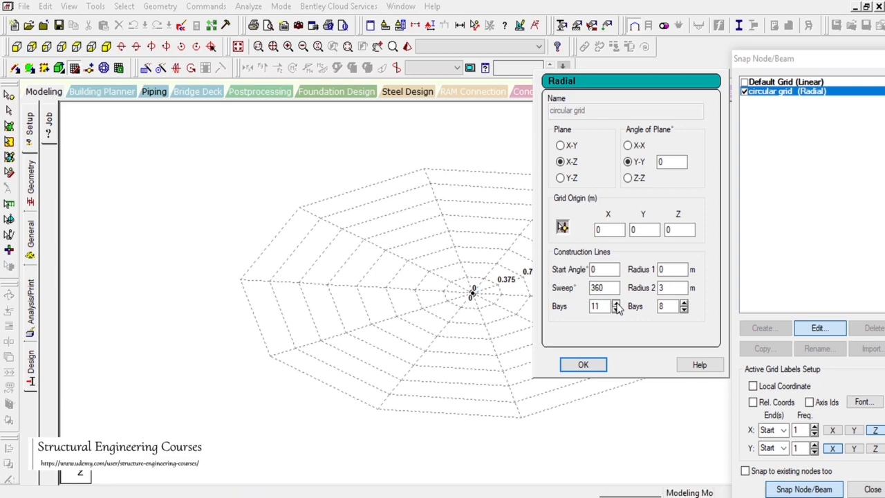
left_click(615, 304)
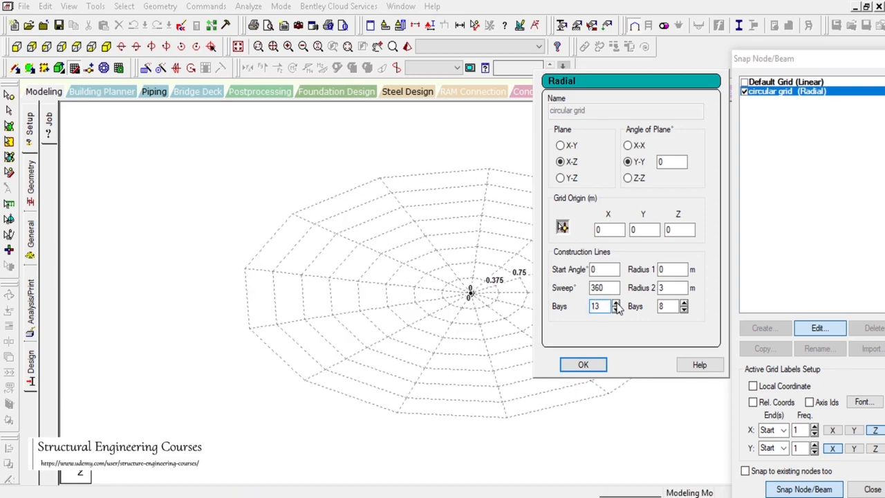
left_click(616, 304)
left_click(615, 304)
left_click(615, 303)
left_click(616, 304)
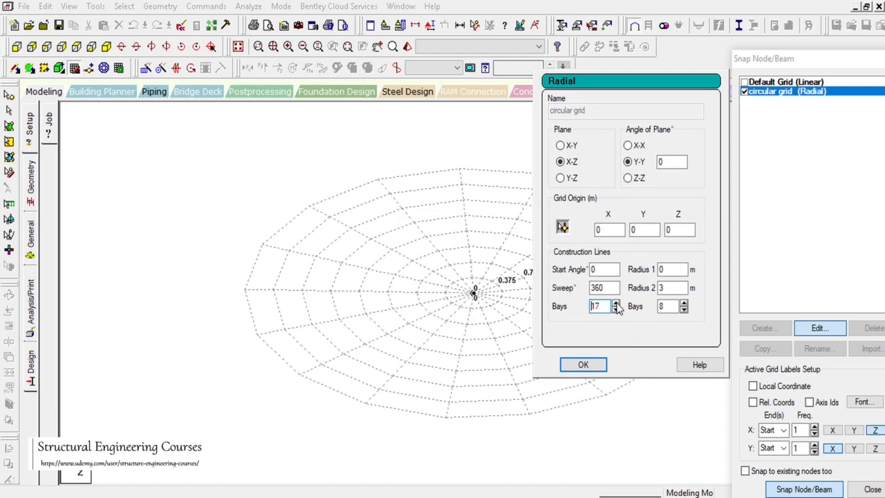
left_click(615, 303)
left_click(615, 304)
left_click(616, 304)
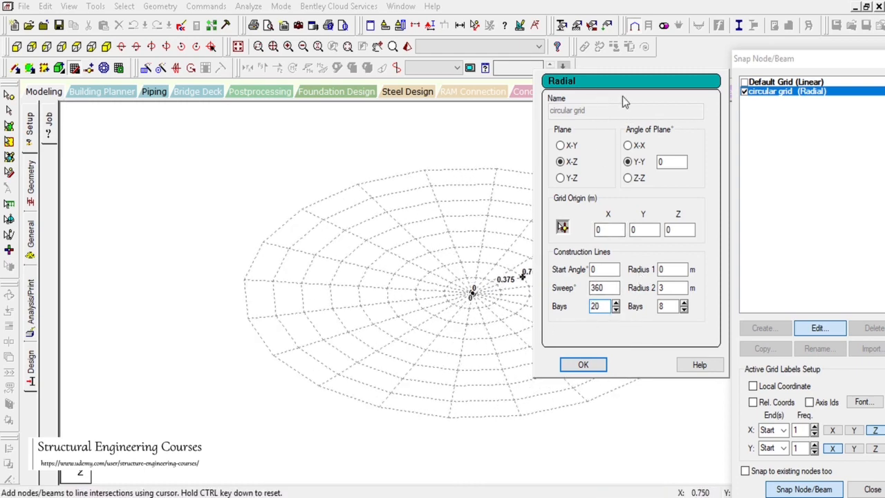
left_click(584, 365)
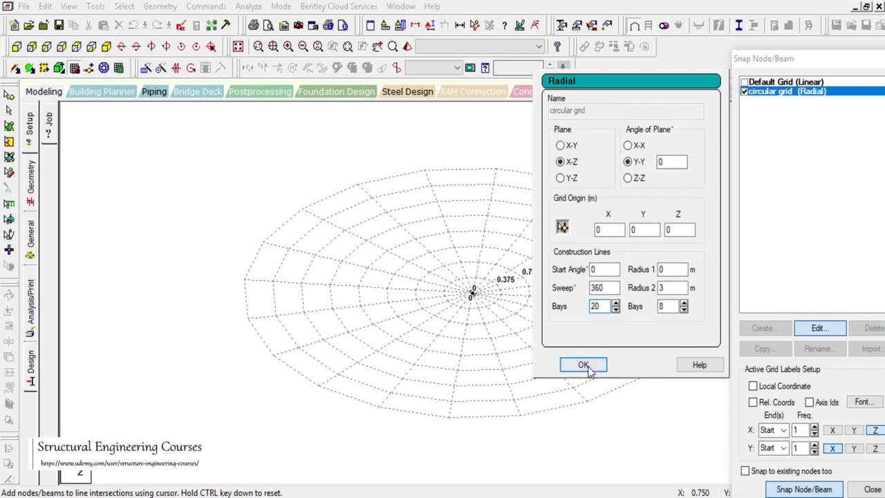
Reopen the circular grid's settings and set the number of bays along the radius to 6.
scroll(271, 220, "down", 4)
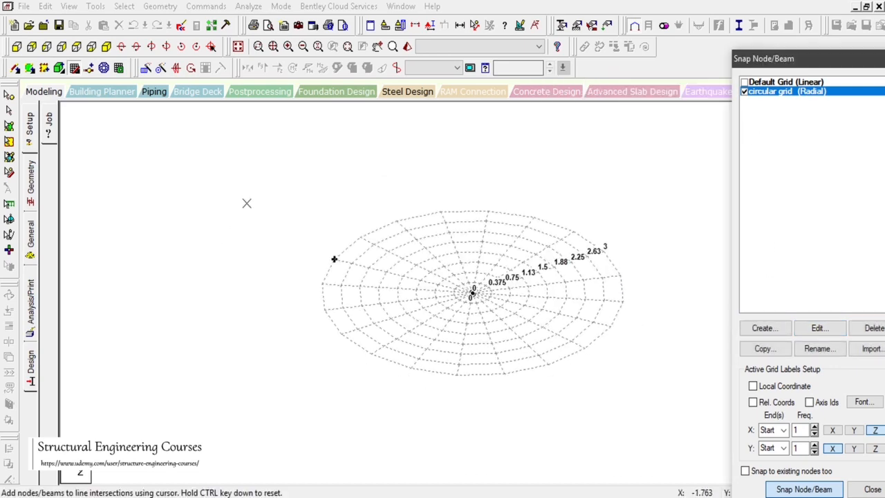
left_click(397, 67)
left_click_drag(442, 297, 334, 306)
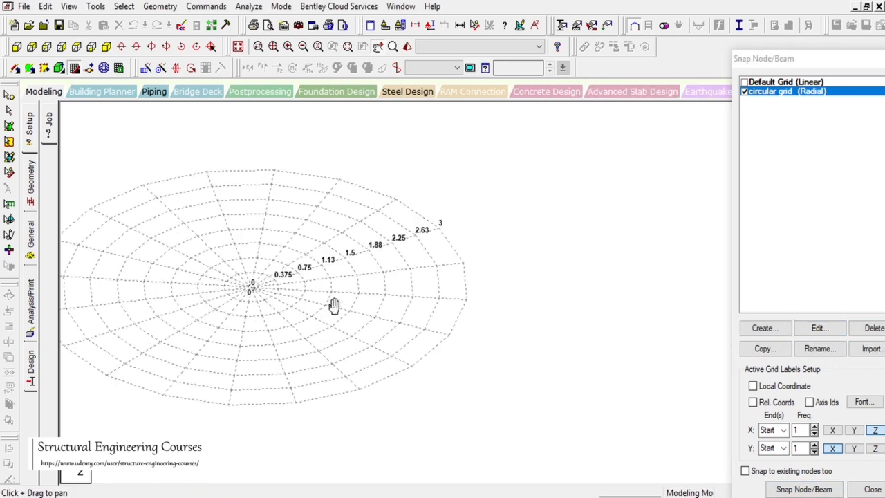
scroll(389, 305, "up", 1)
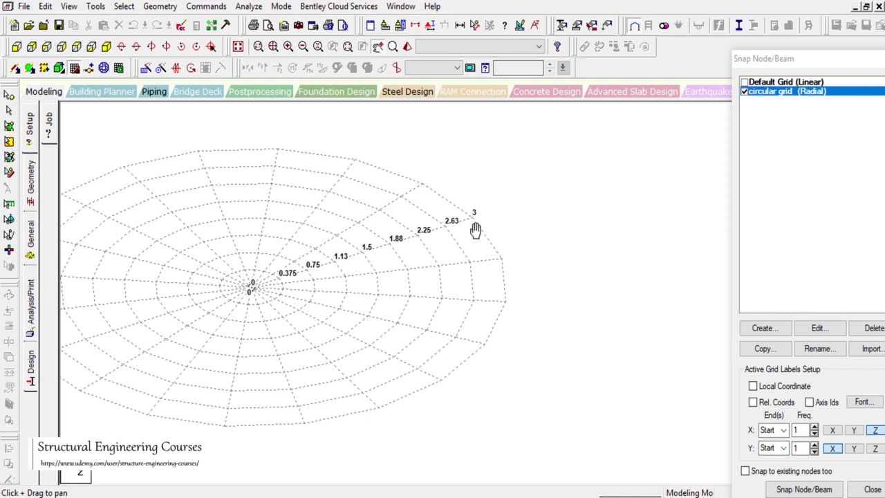
left_click(819, 329)
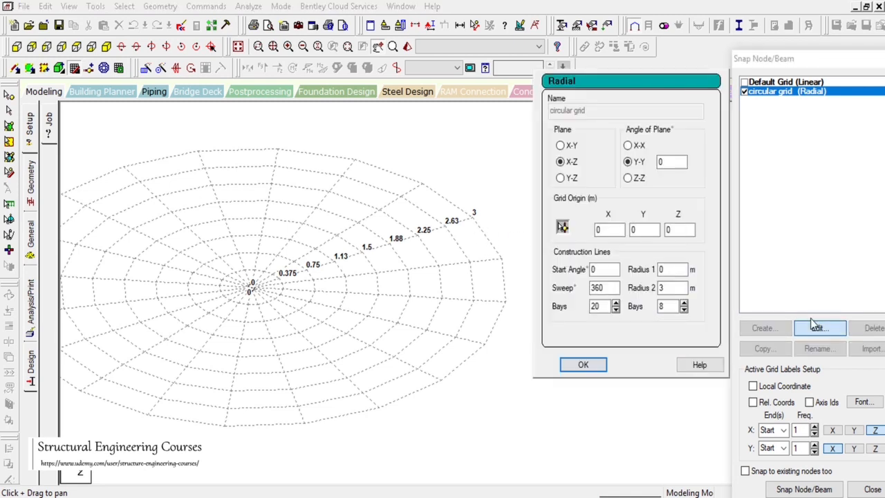
left_click(684, 309)
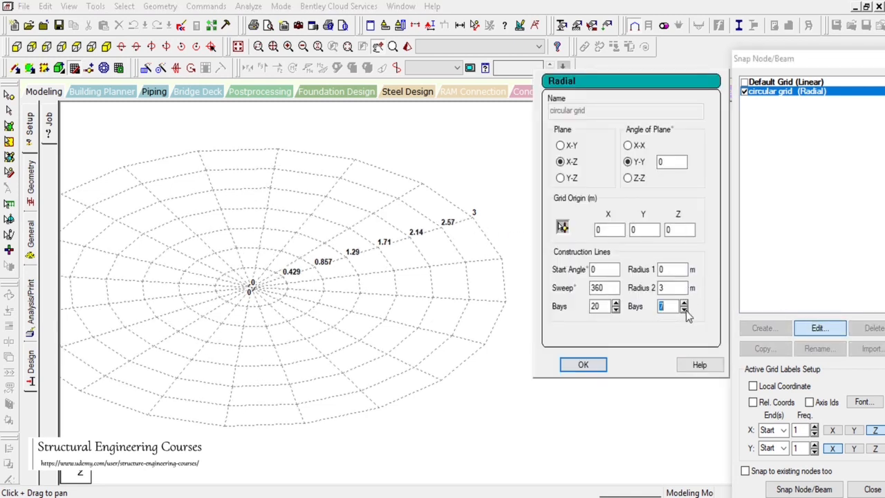
left_click(684, 311)
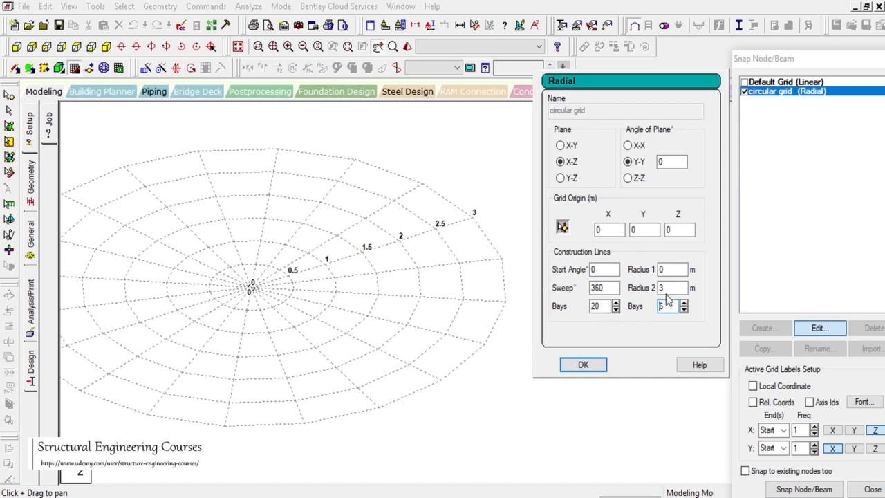
Try a Radius 2 of 6 m for the circular grid and restore it to 3 m.
left_click_drag(666, 288, 650, 289)
left_click(672, 270)
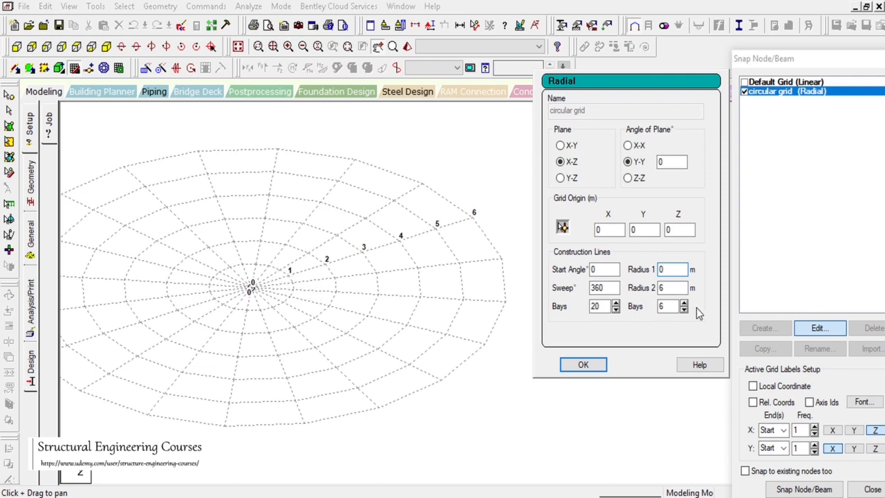
key("Tab")
type("3")
left_click(671, 271)
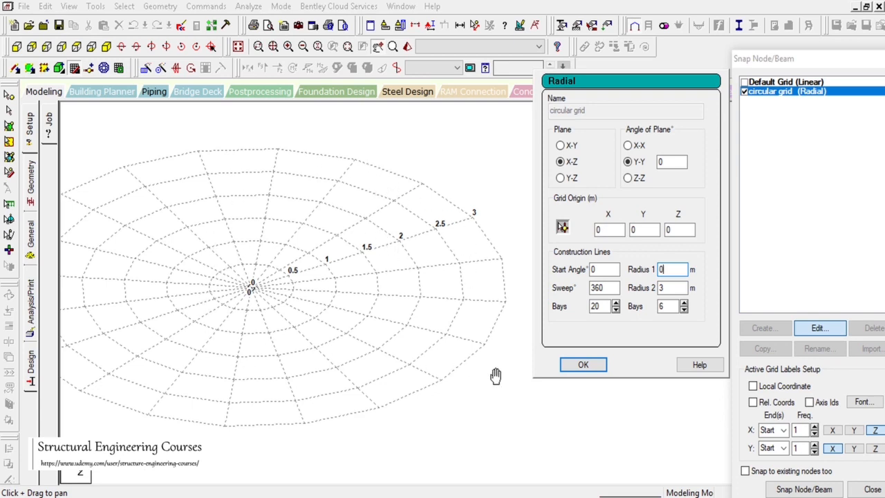
Accept the circular grid's settings and activate Snap Node/Beam with snapping to existing nodes enabled.
left_click(581, 366)
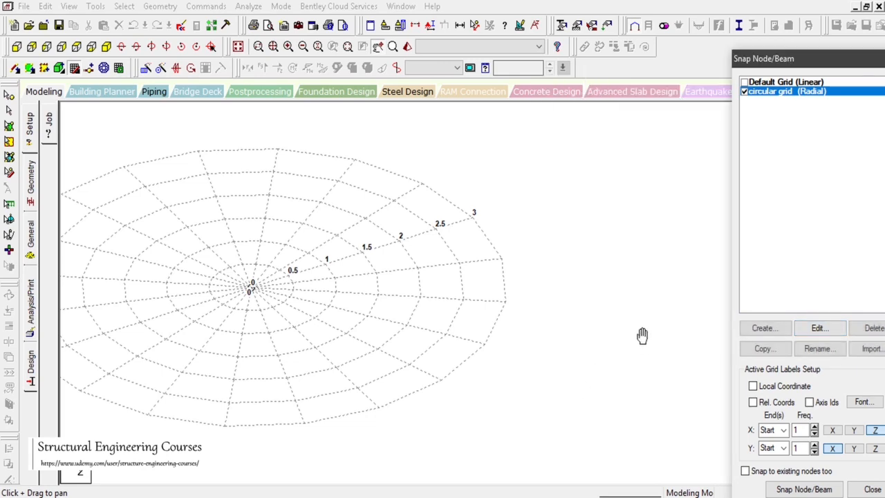
left_click_drag(276, 300, 527, 316)
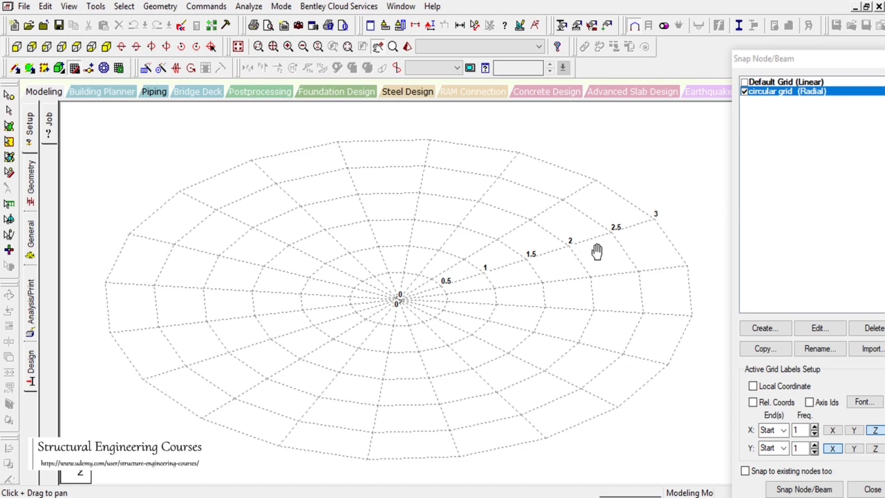
left_click(15, 70)
left_click_drag(775, 58, 753, 9)
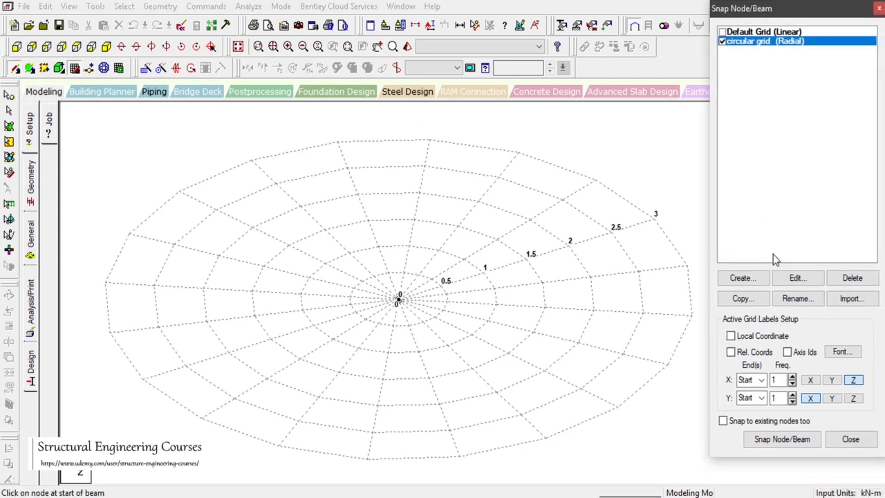
left_click(782, 440)
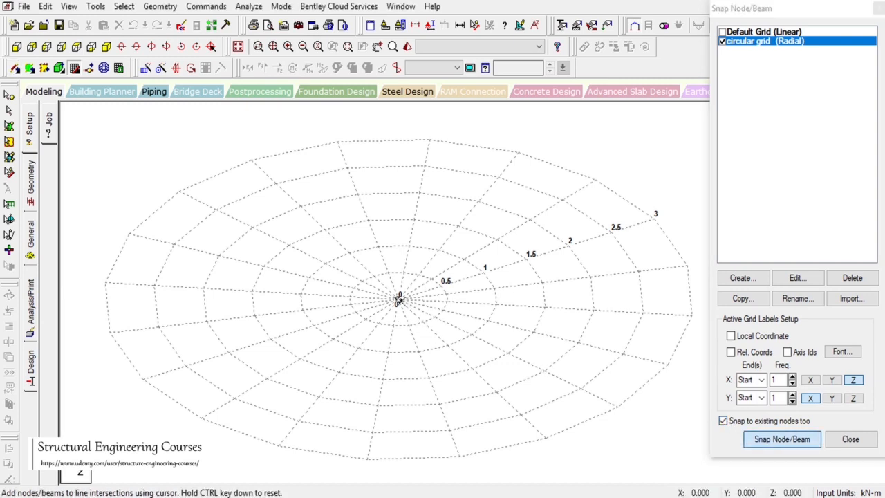
Draw a zigzag chain of beams from the grid centre, alternating between the labelled radial line and its neighbour, out to the 3 m ring.
left_click(399, 299)
left_click(441, 284)
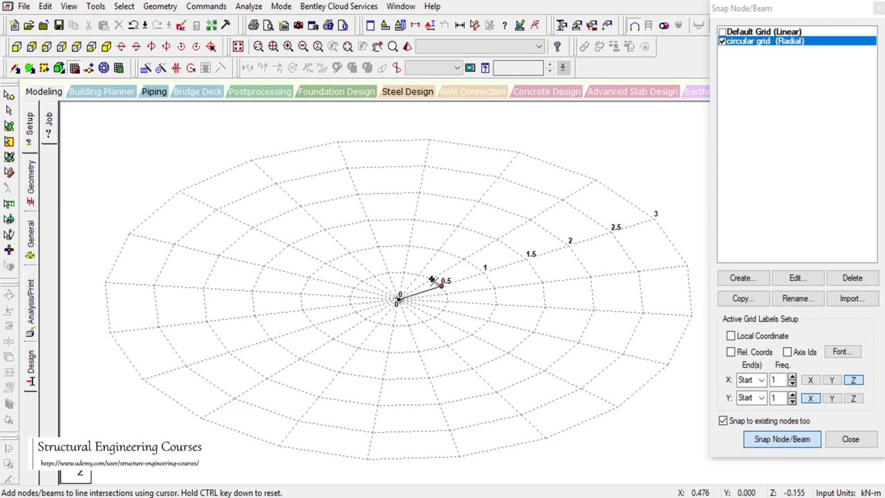
left_click(464, 260)
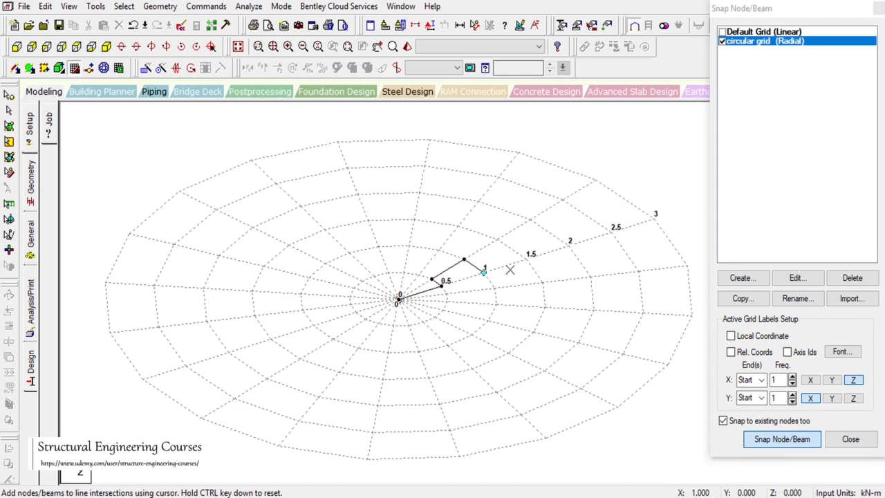
left_click(527, 260)
left_click(497, 239)
left_click(529, 220)
left_click(610, 233)
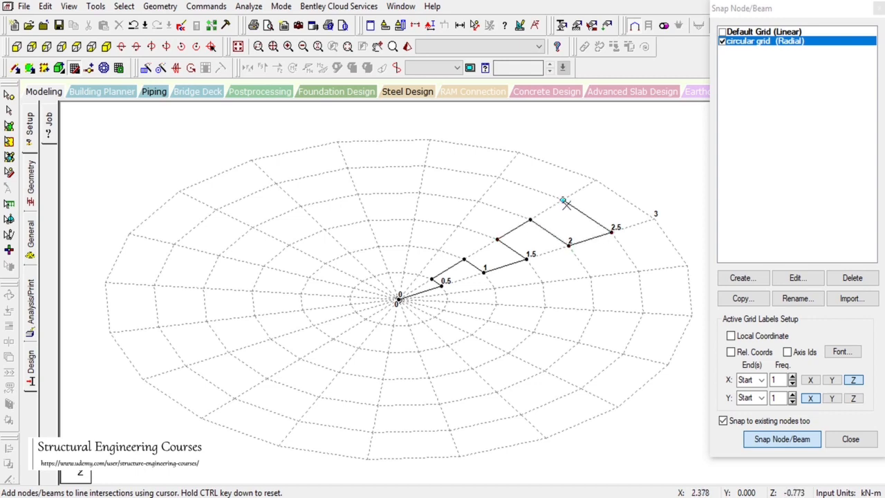
left_click(563, 199)
left_click(595, 180)
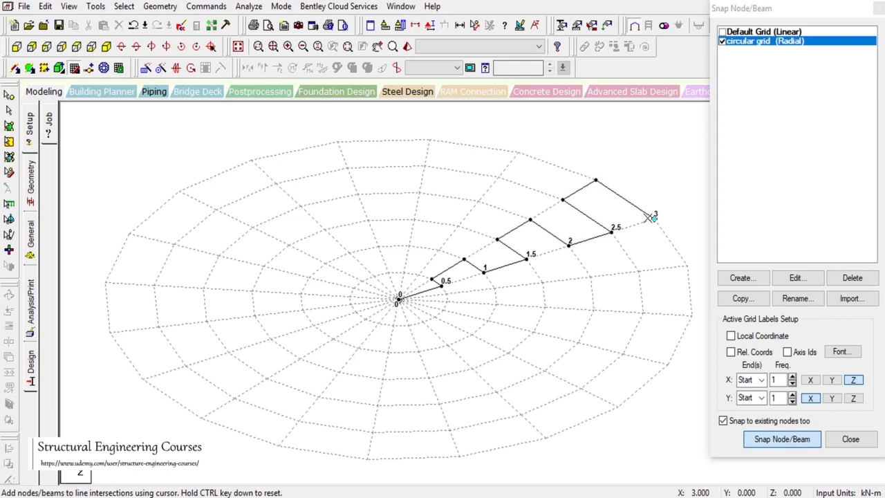
key("Escape")
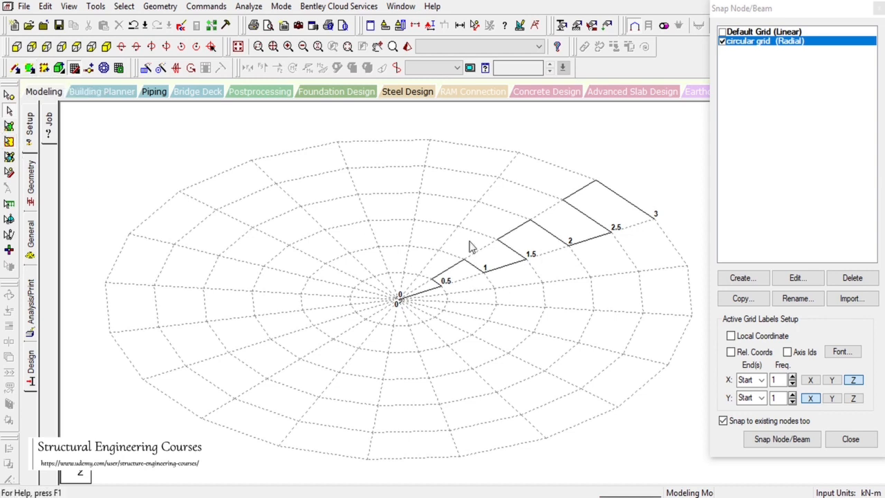
Display the node numbers and close the snap grid to view the zigzag beams alone.
key("shift+n")
left_click(851, 439)
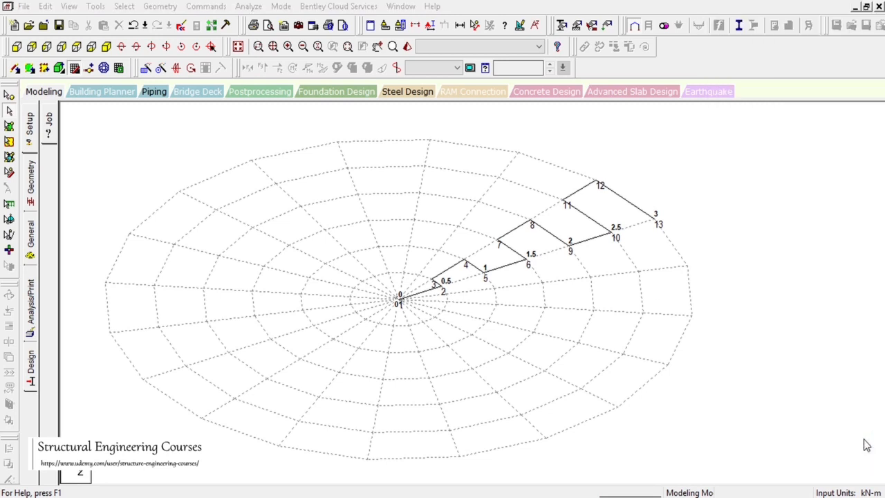
scroll(545, 334, "down", 3)
scroll(585, 274, "down", 4)
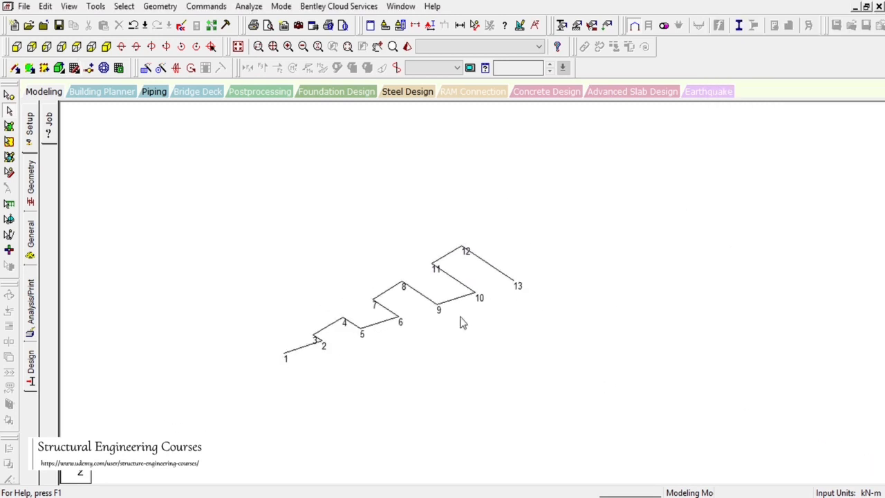
scroll(278, 359, "up", 3)
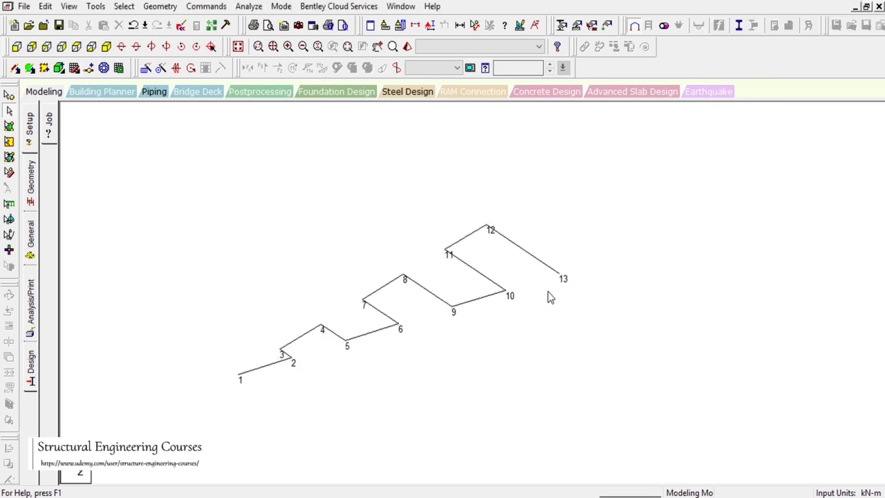
Reopen the Snap Node/Beam grid for beams so the circular grid is shown again.
left_click(158, 6)
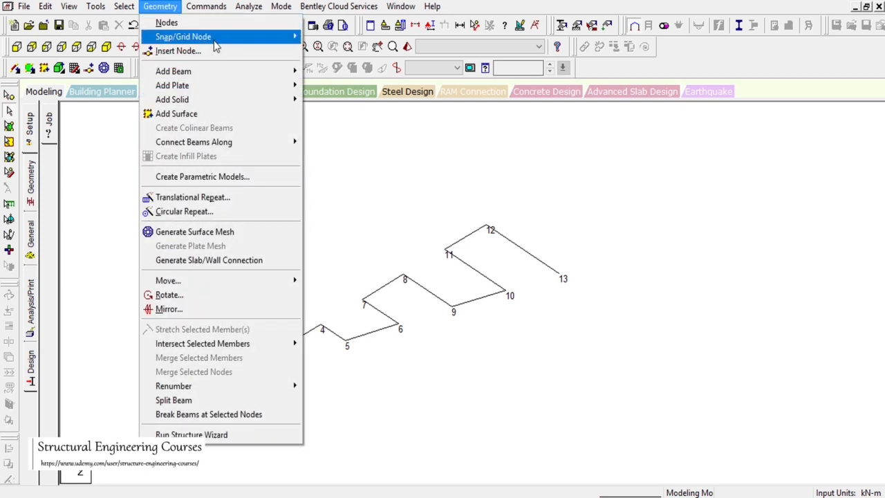
mouse_move(237, 43)
left_click(322, 37)
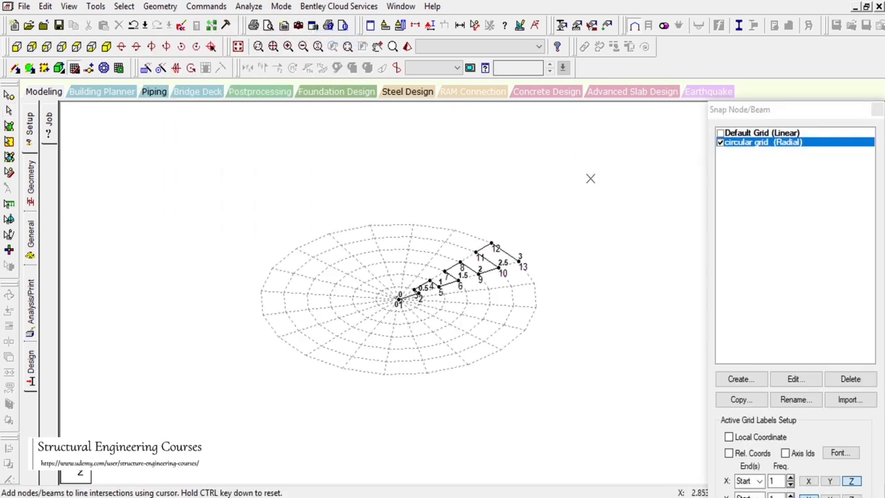
scroll(586, 304, "up", 1)
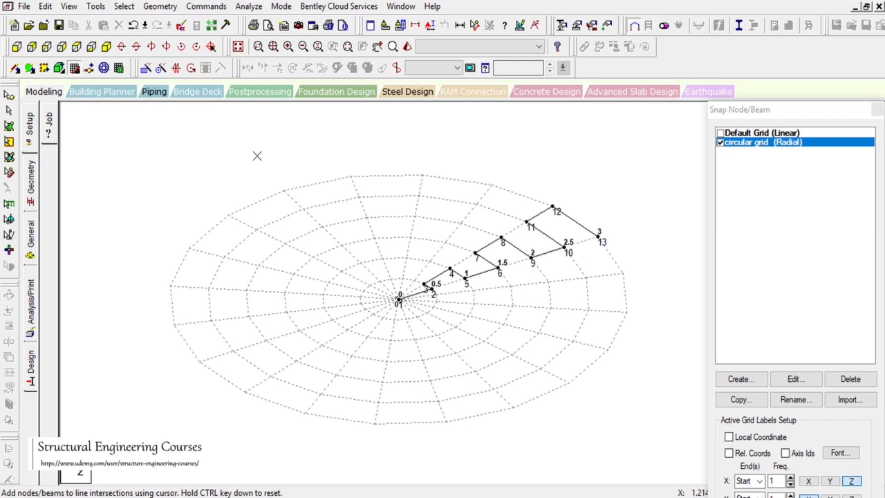
Add a four-noded plate through nodes 13, 10, 11 and 12 at the outer end of the zigzag.
left_click(30, 69)
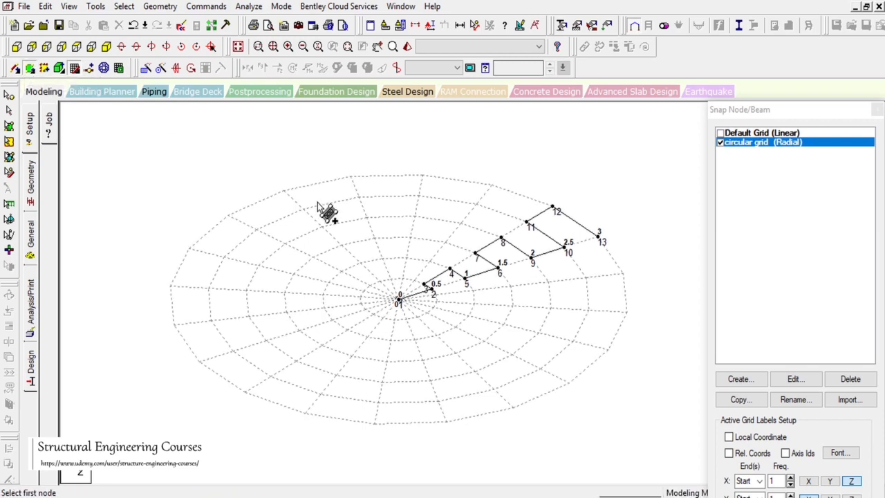
scroll(408, 290, "up", 1)
left_click(643, 223)
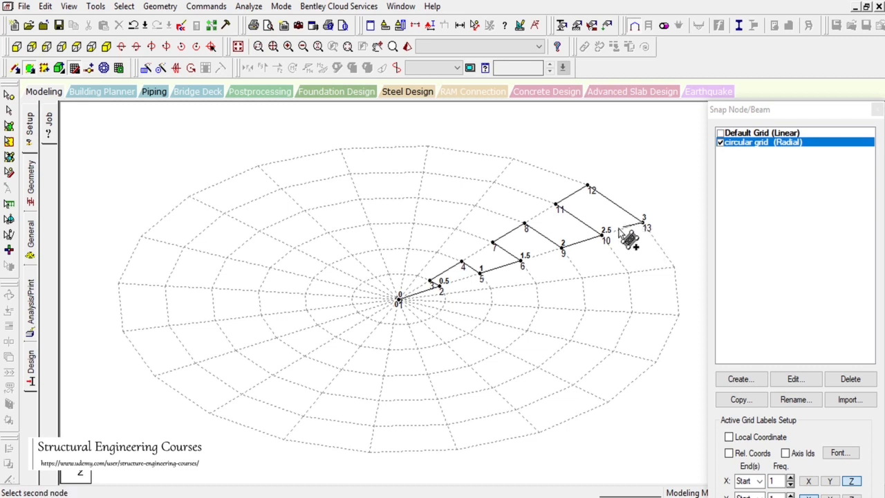
left_click(603, 237)
left_click(555, 205)
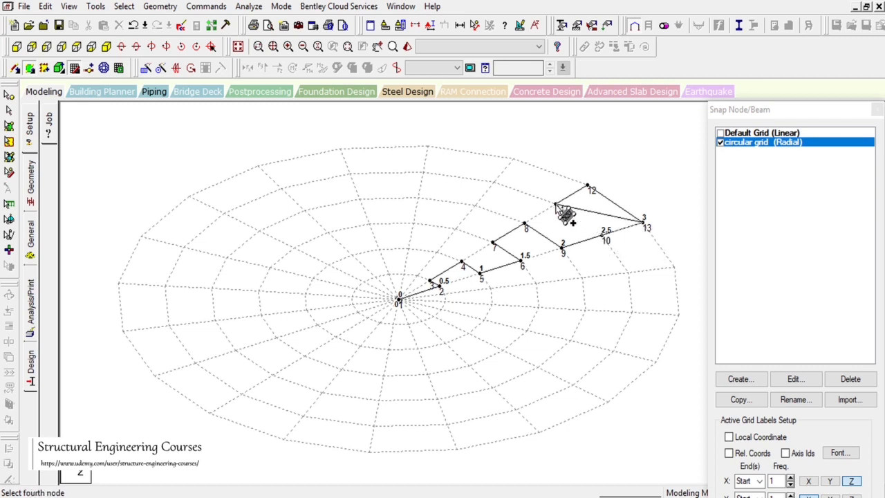
left_click(589, 187)
Add two more four-noded plates inward along the wedge, through nodes 10, 9, 8, 11 and nodes 9, 6, 7, 8.
left_click(603, 237)
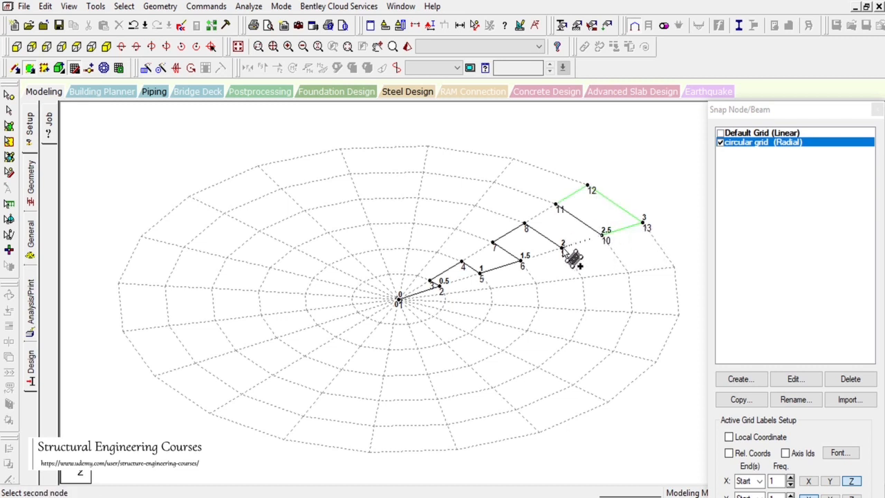
left_click(562, 244)
left_click(526, 223)
left_click(555, 205)
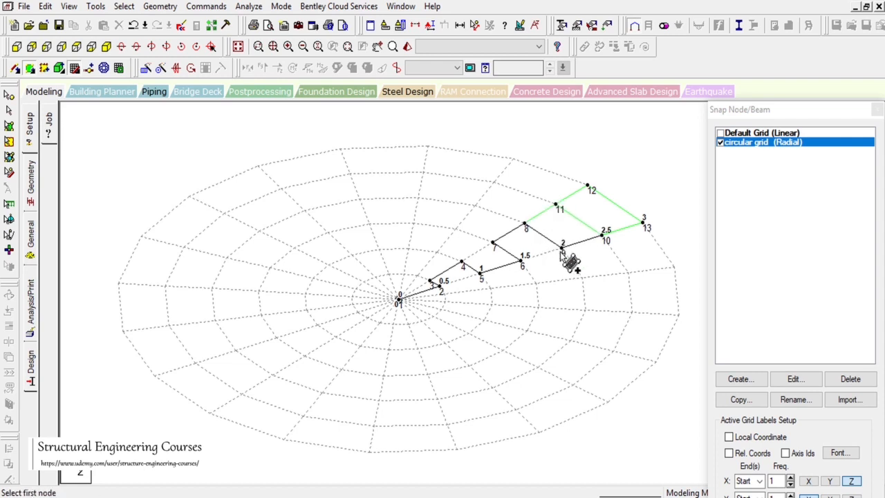
left_click(563, 244)
left_click(522, 257)
left_click(492, 243)
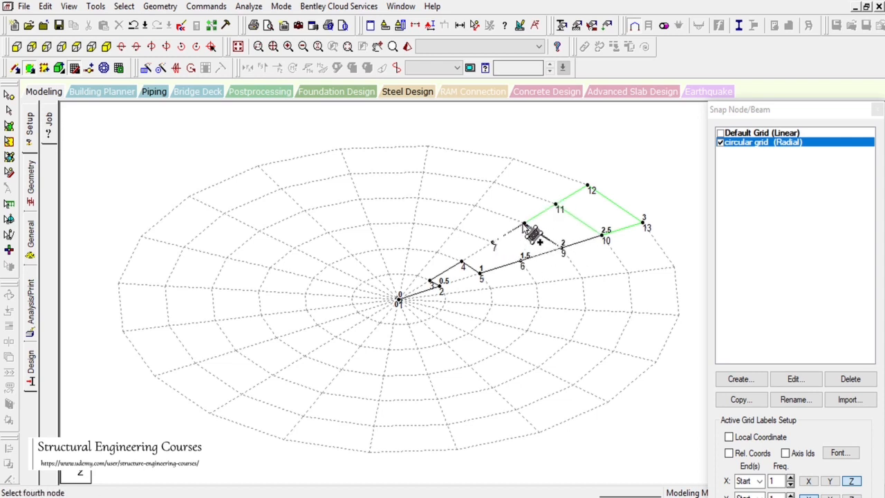
left_click(525, 223)
Add four-noded plates through nodes 6, 5, 4, 7 and nodes 5, 2, 3, 4 near the grid centre.
left_click(520, 261)
left_click(480, 272)
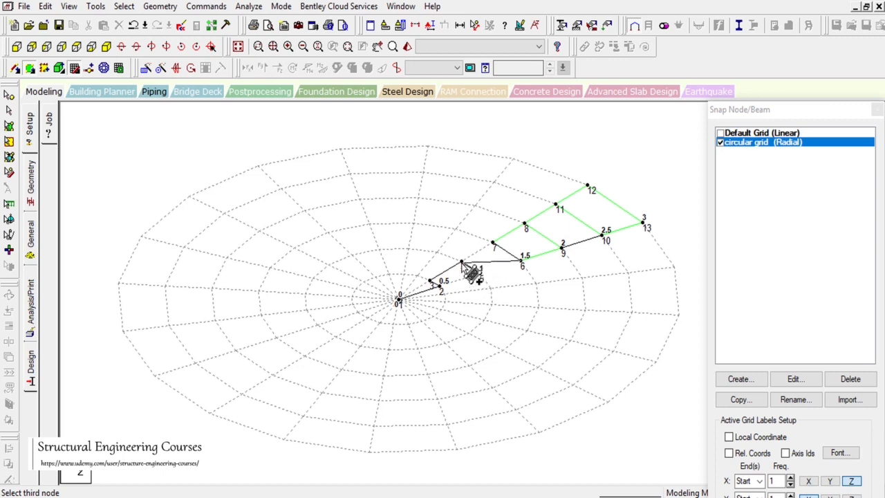
left_click(462, 264)
left_click(492, 242)
left_click(480, 273)
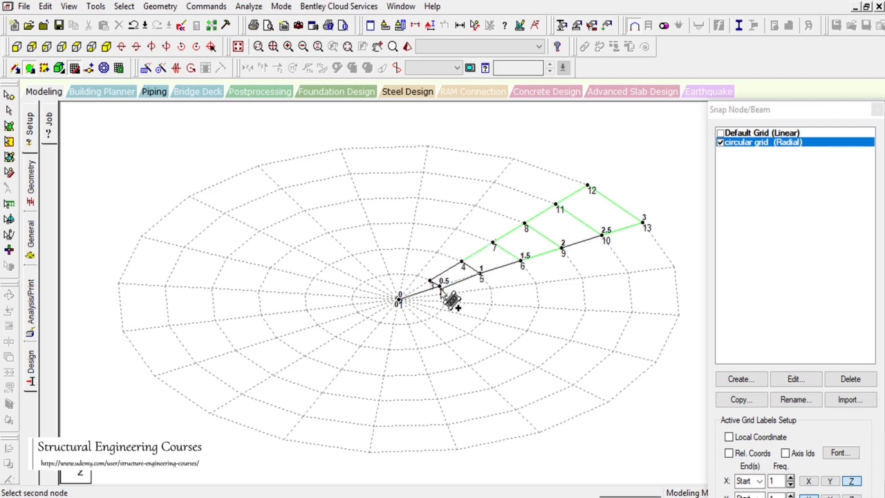
left_click(440, 286)
left_click(430, 282)
left_click(462, 263)
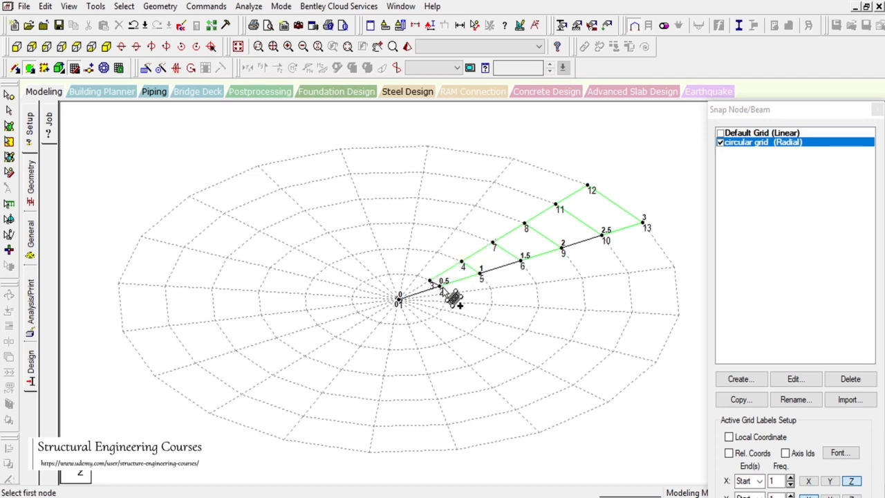
left_click(440, 286)
left_click(399, 299)
left_click(430, 282)
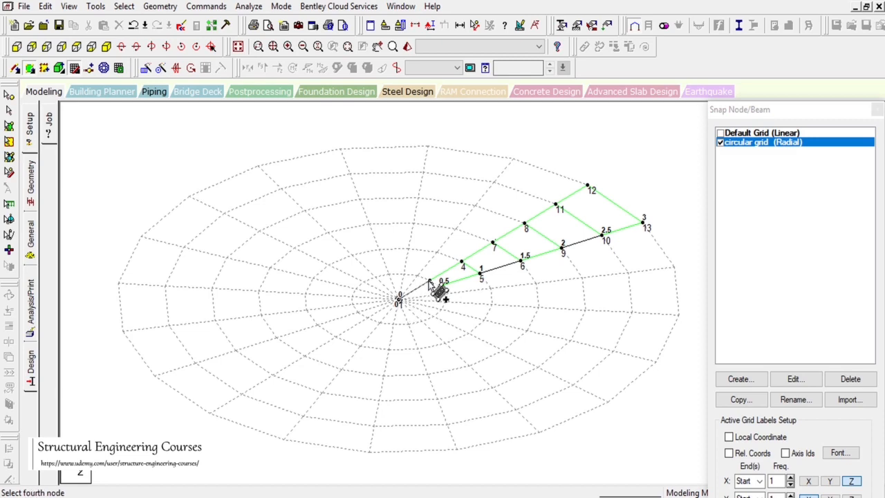
scroll(450, 305, "up", 1)
scroll(467, 304, "up", 1)
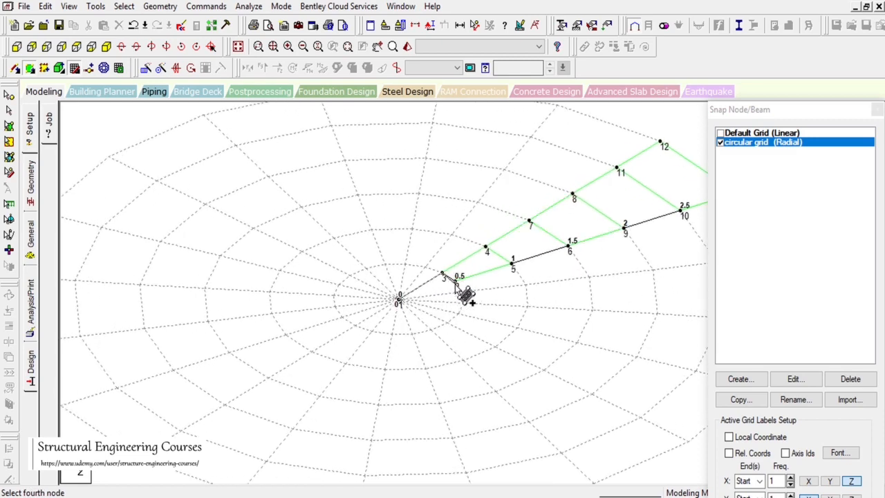
left_click(9, 110)
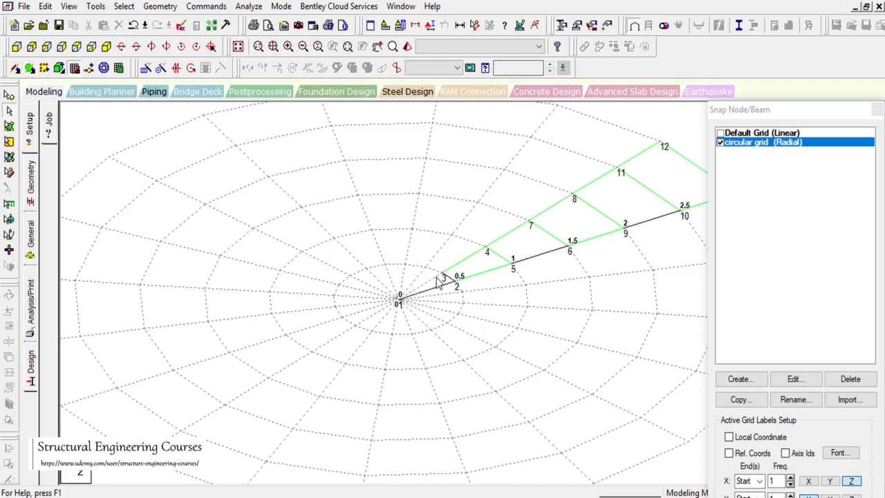
Add a triangular plate through nodes 1, 3 and 2 at the grid centre and leave the plate command.
left_click(159, 7)
mouse_move(244, 96)
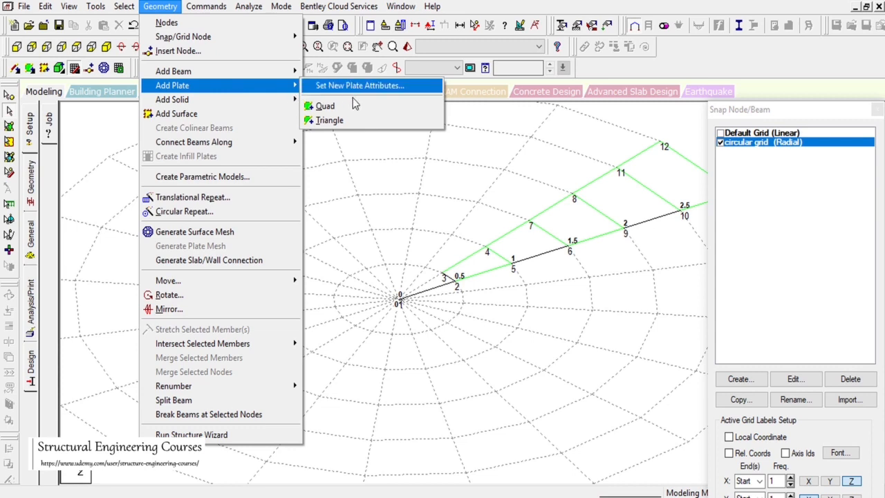
left_click(363, 125)
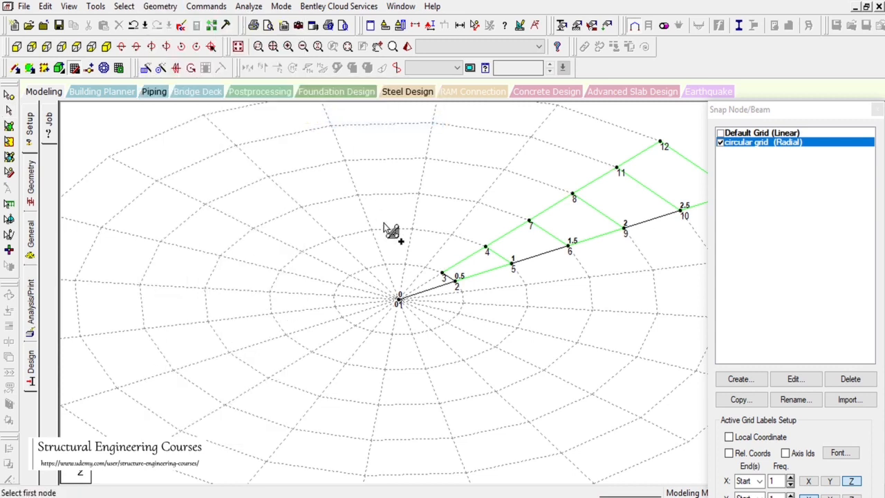
left_click(399, 298)
left_click(441, 274)
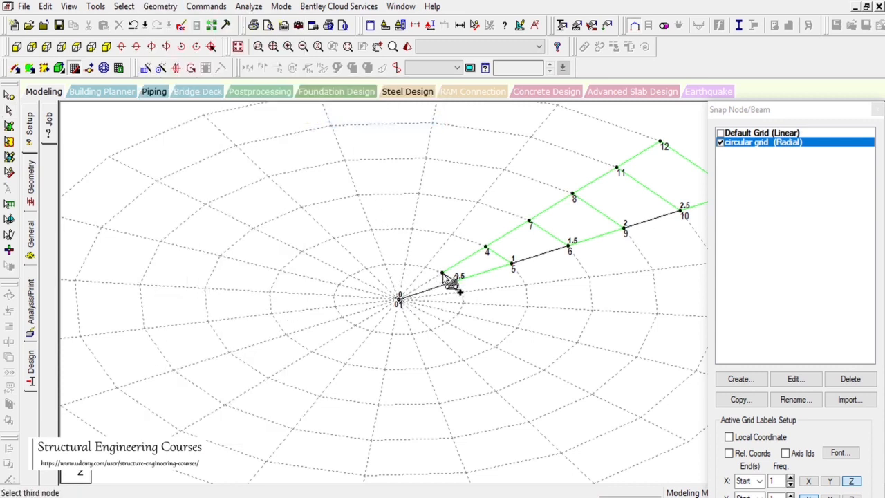
left_click(455, 285)
scroll(349, 261, "down", 4)
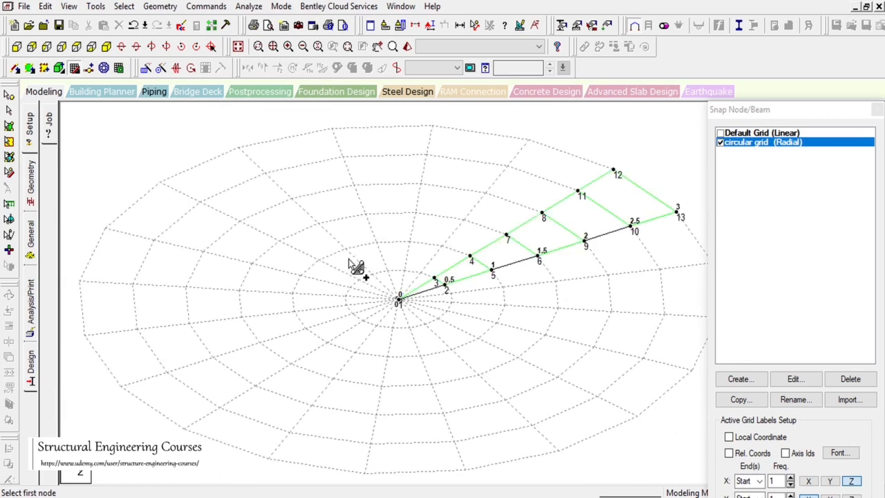
scroll(556, 260, "up", 1)
left_click(9, 112)
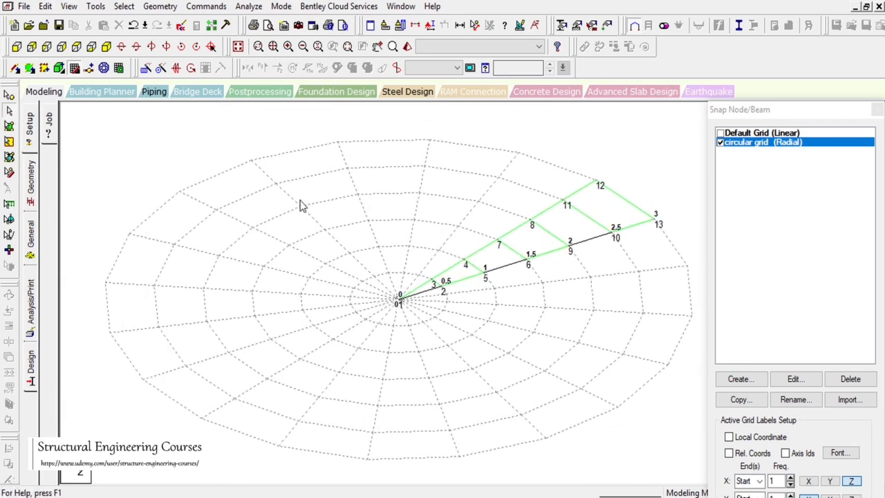
Delete all the zigzag beams, leaving only the plates, and hide the node numbers.
left_click_drag(278, 133, 700, 329)
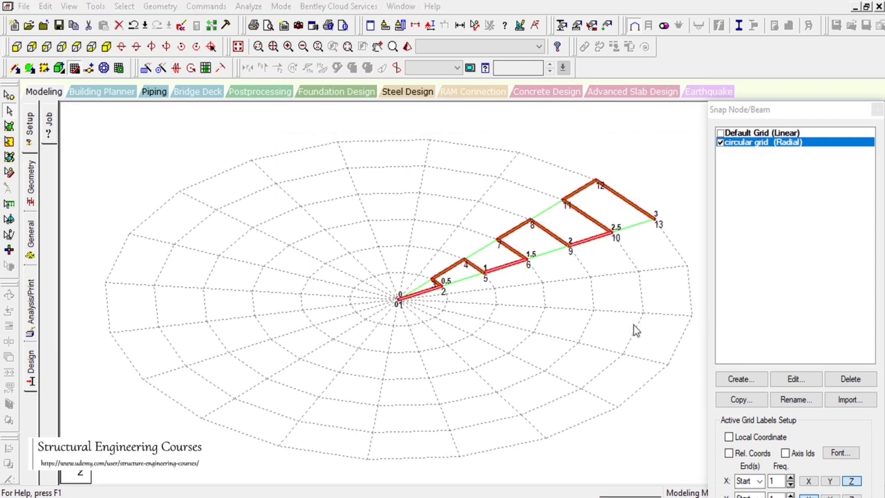
key("Delete")
key("Return")
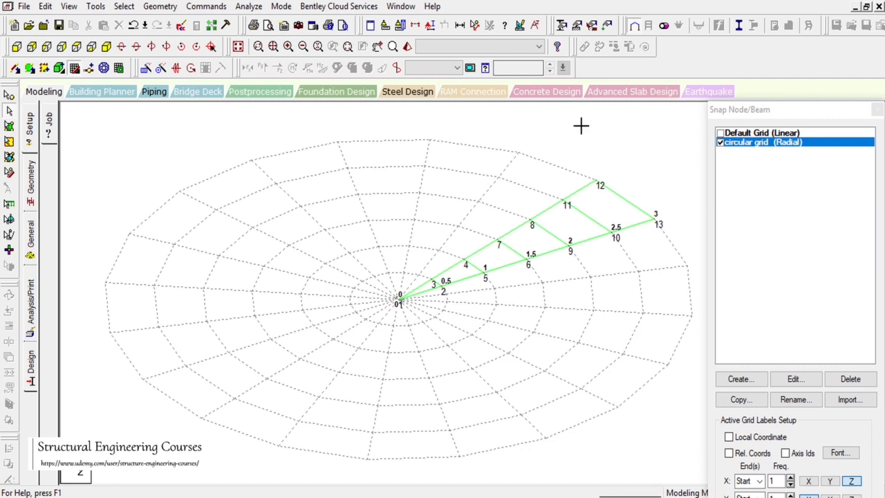
key("shift+n")
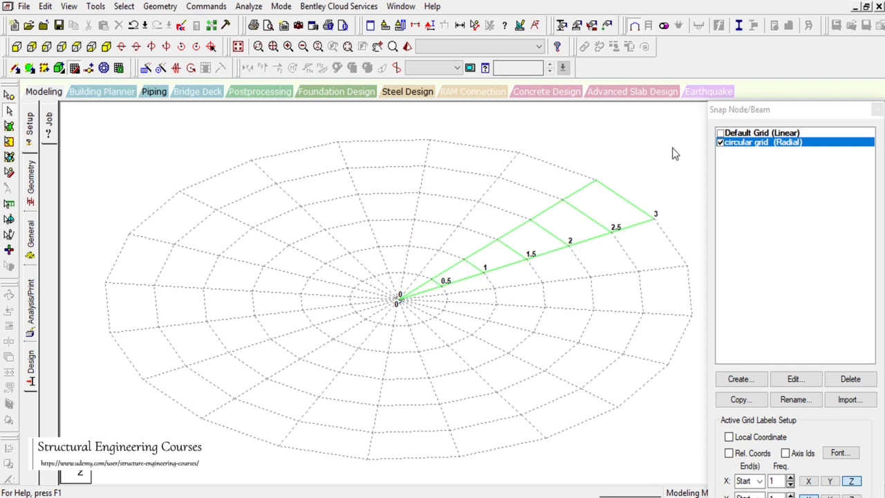
left_click_drag(778, 118, 784, 63)
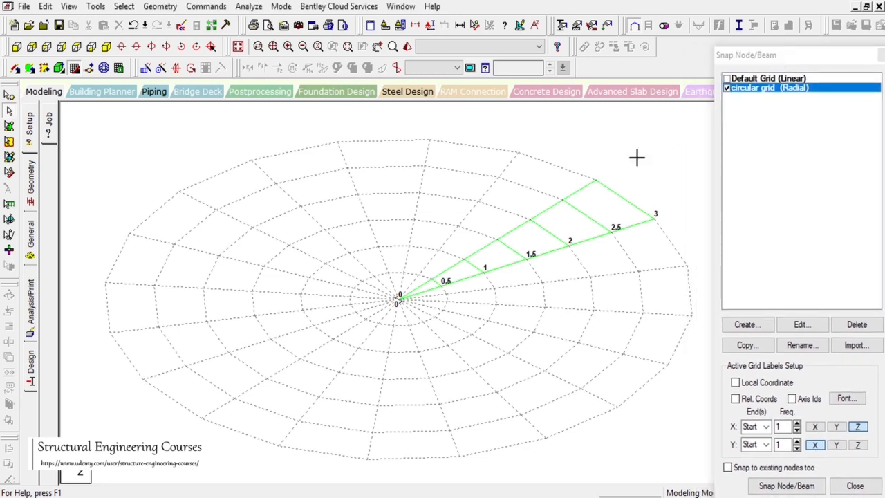
Select all the plates of the wedge and check the number of bays in the circular grid's definition.
key("shift+p")
key("shift+p")
left_click(9, 141)
left_click(9, 128)
left_click_drag(265, 128, 801, 413)
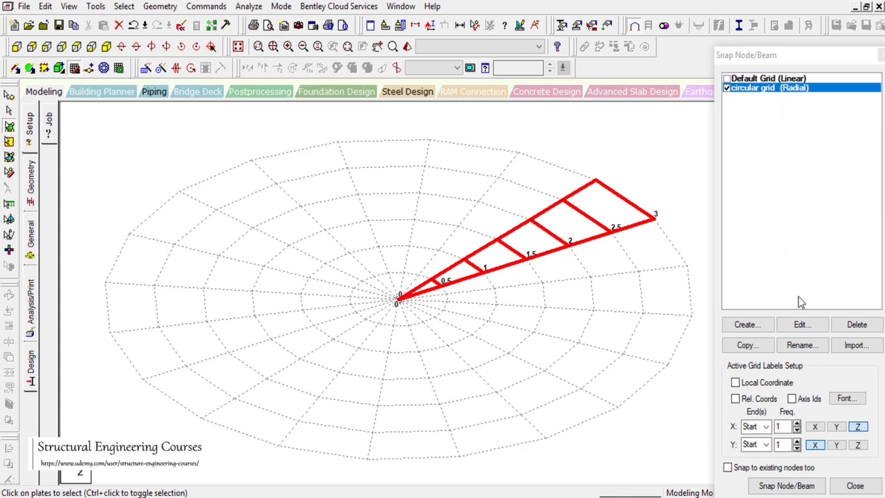
left_click(800, 324)
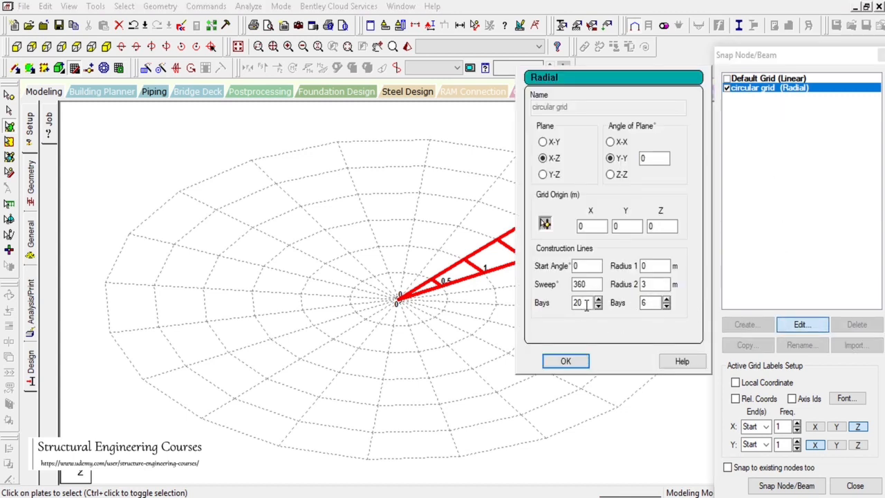
left_click(566, 360)
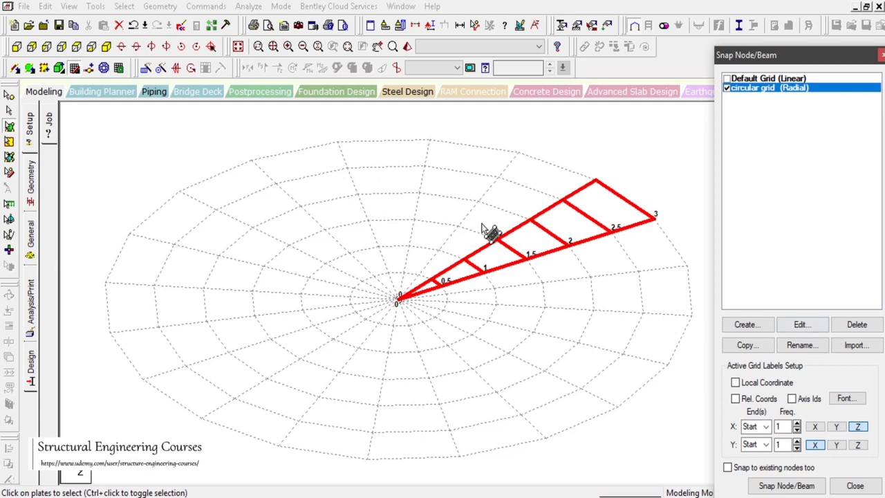
Try a circular repeat of the selected plates about the Y axis through node 1 with 360 degrees and 20 steps, and undo it.
left_click(160, 69)
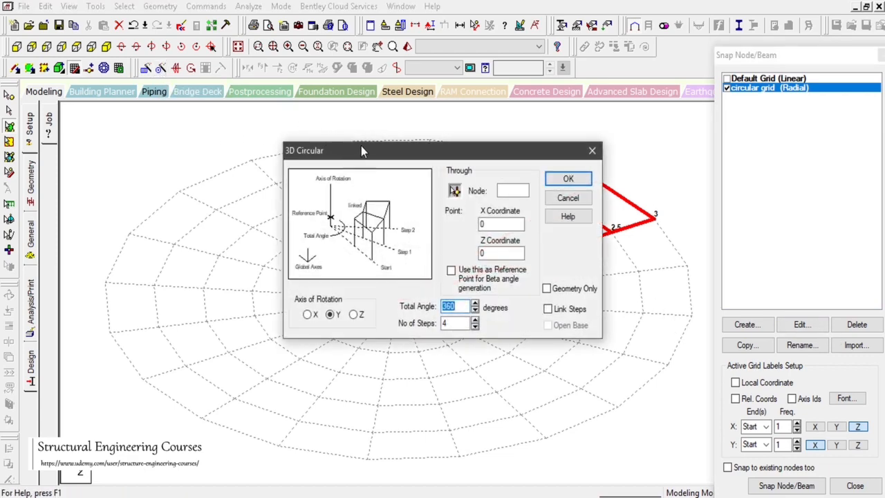
left_click_drag(361, 150, 651, 11)
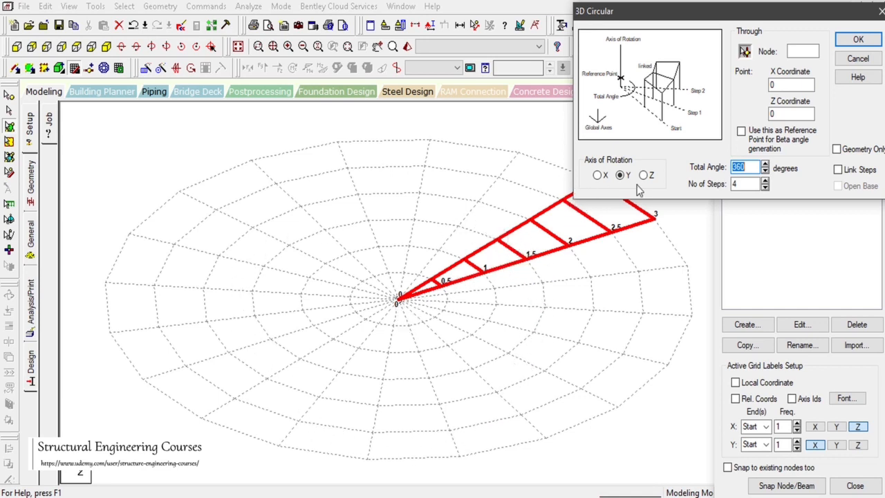
key("Tab")
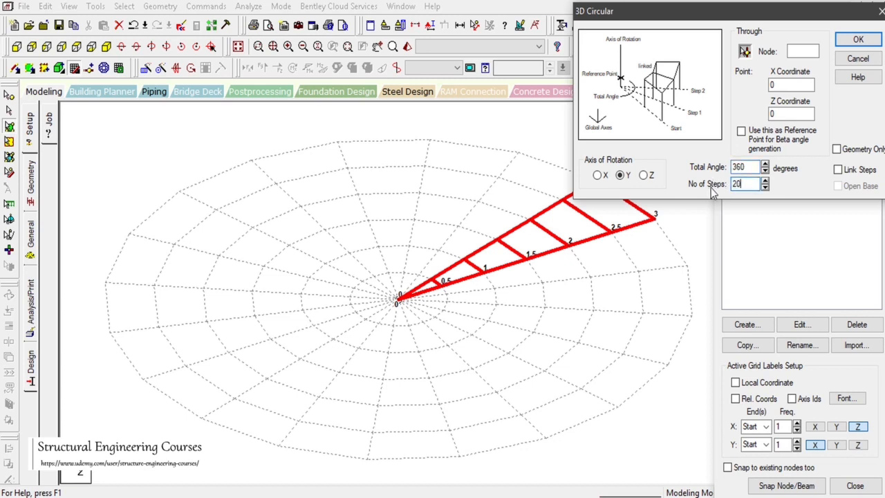
left_click(784, 114)
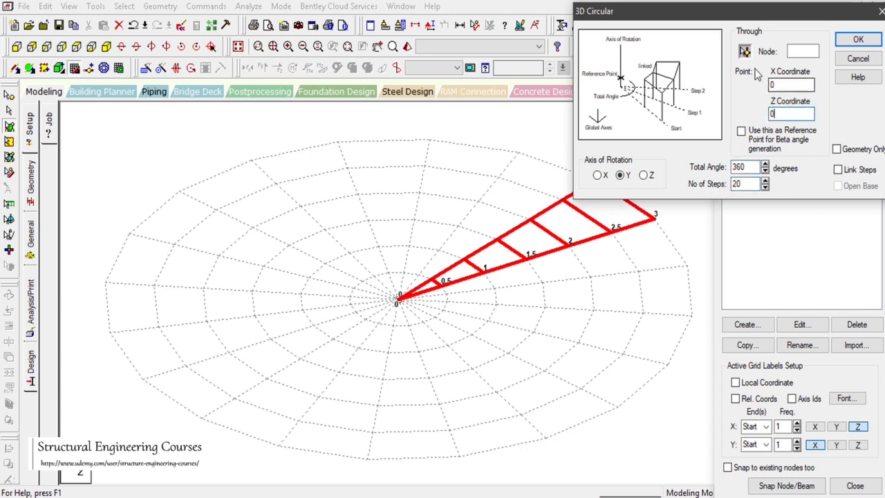
left_click(743, 50)
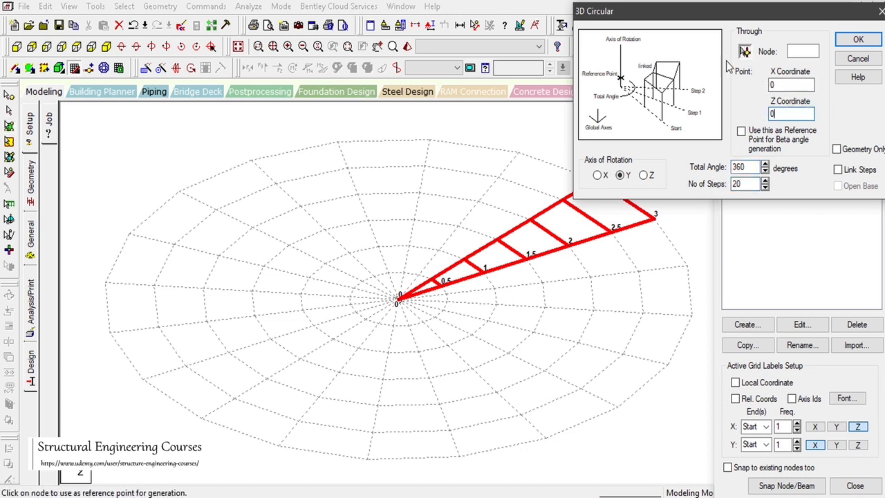
left_click(400, 302)
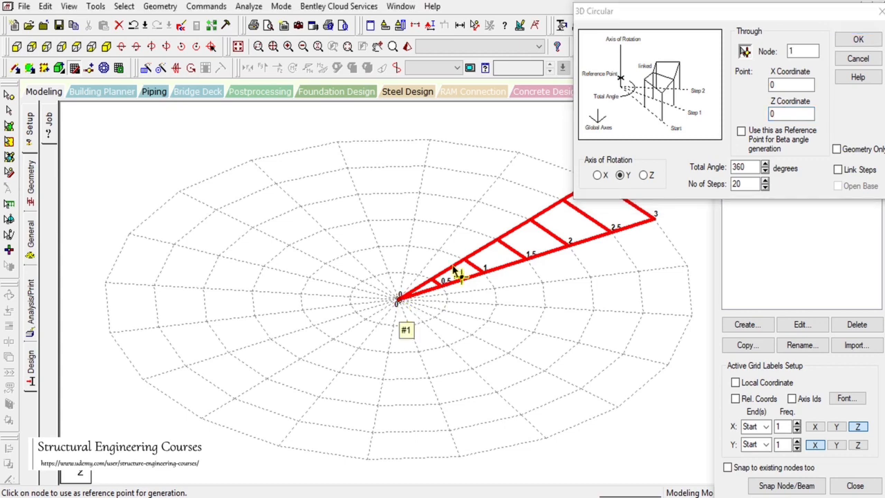
left_click(791, 20)
left_click_drag(790, 20, 766, 20)
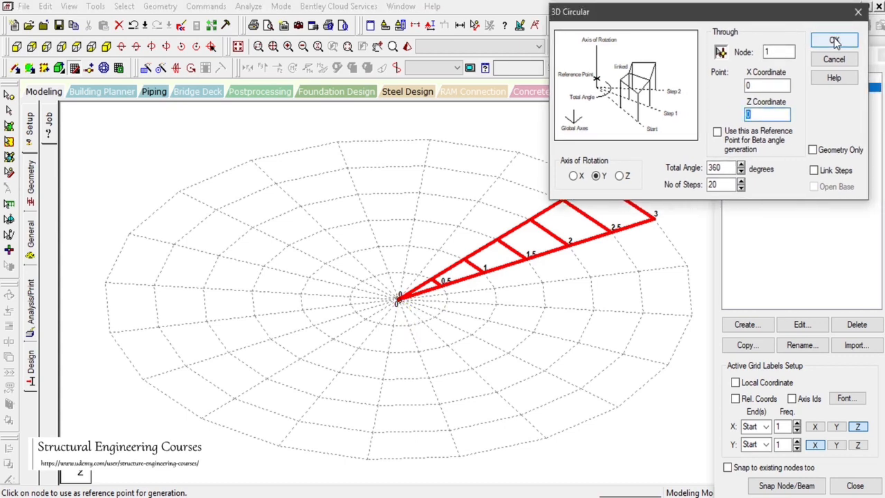
left_click(832, 39)
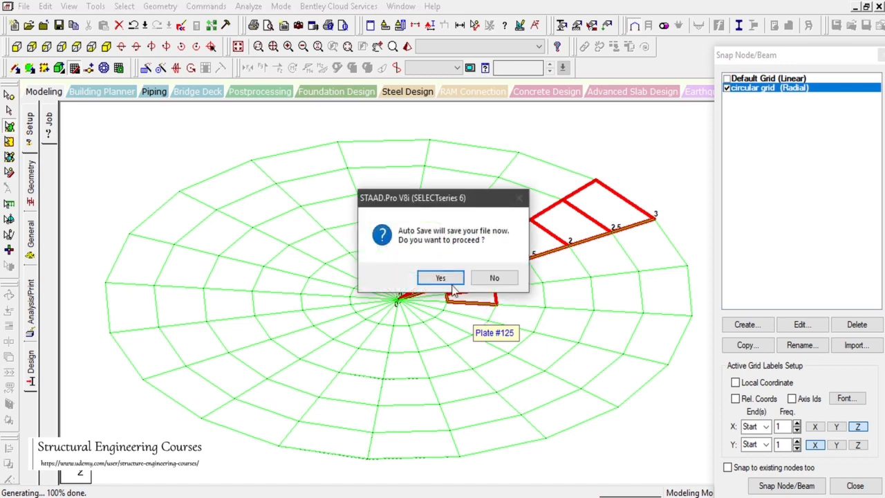
left_click(442, 277)
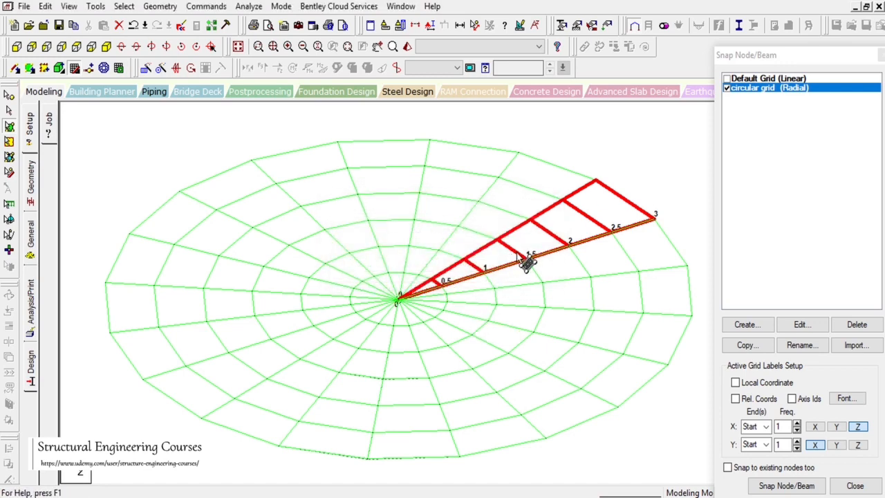
left_click(134, 29)
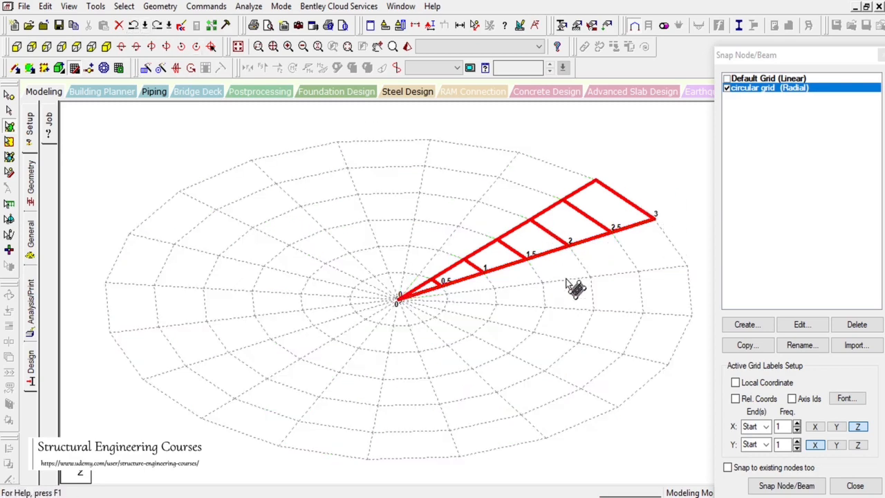
Circularly repeat the selected plates about the Y axis through node 1 with a total angle of 360 degrees and 19 steps.
left_click(160, 69)
left_click_drag(450, 92, 720, 30)
left_click(735, 75)
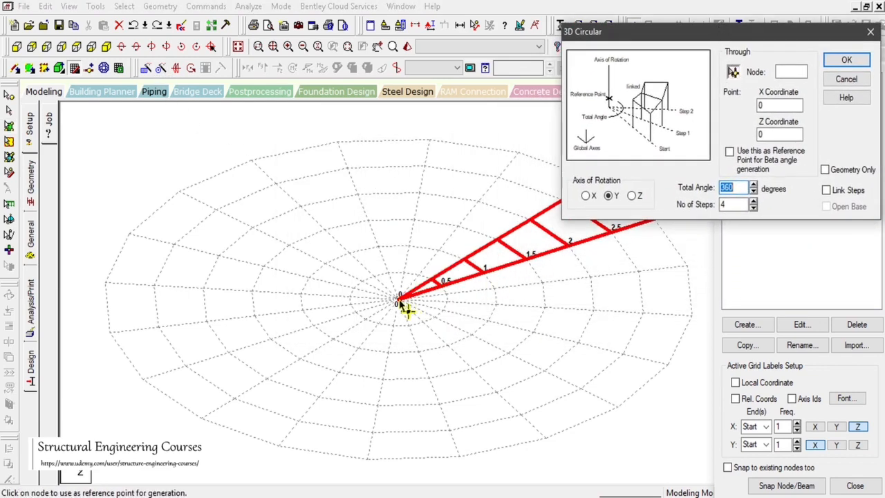
left_click(398, 298)
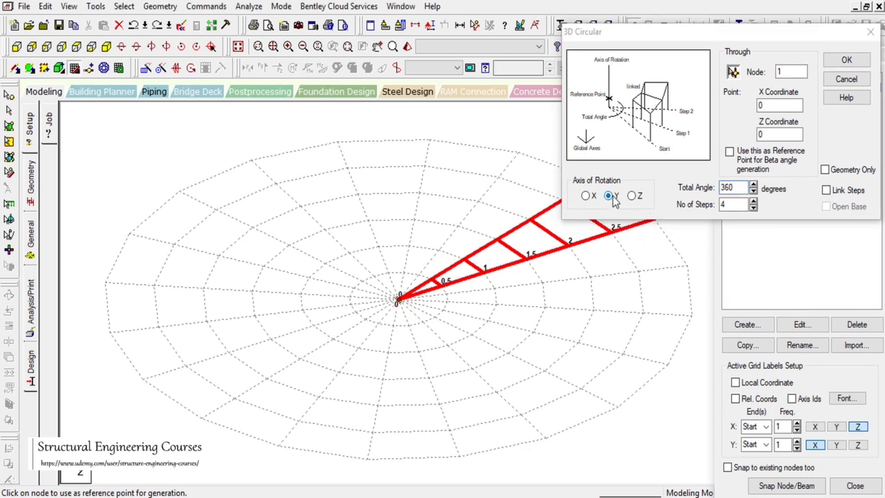
double_click(727, 205)
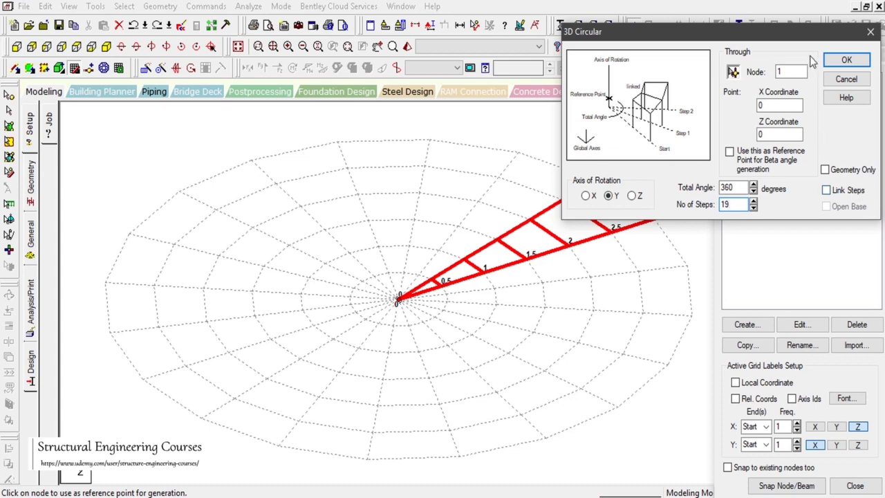
left_click(846, 60)
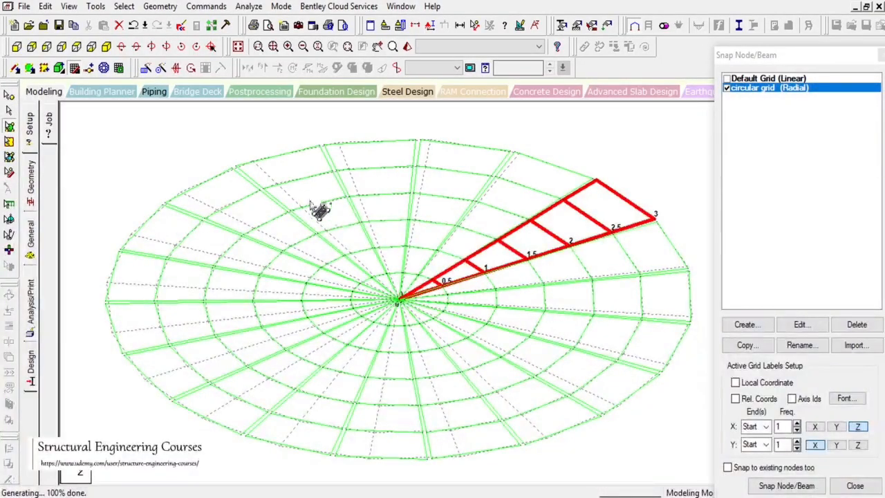
Clear the plate selection and undo the last circular repeat.
scroll(579, 419, "up", 2)
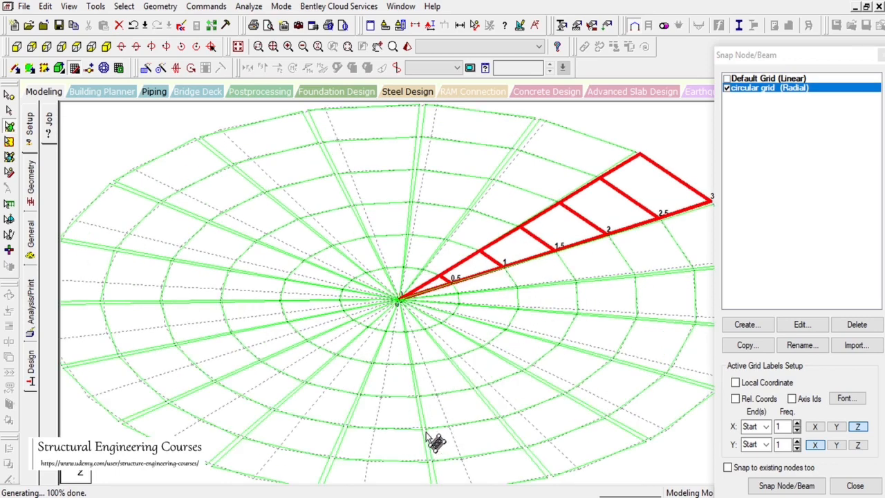
left_click(436, 219)
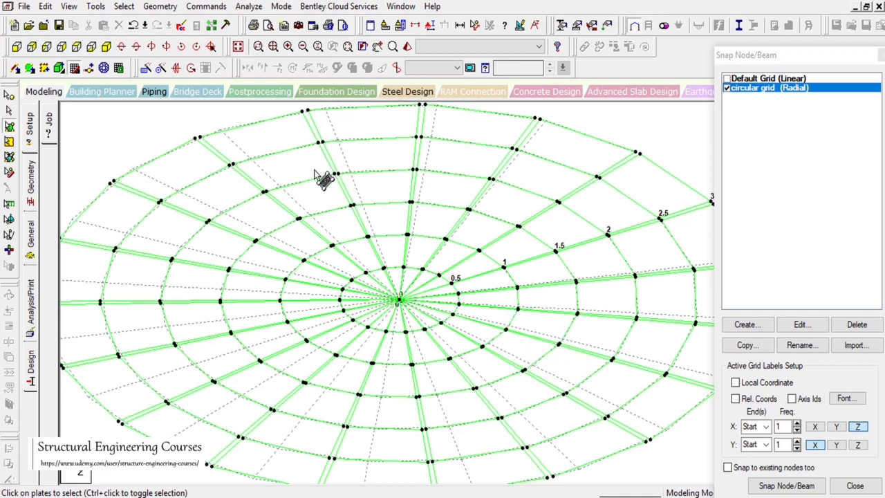
left_click(134, 27)
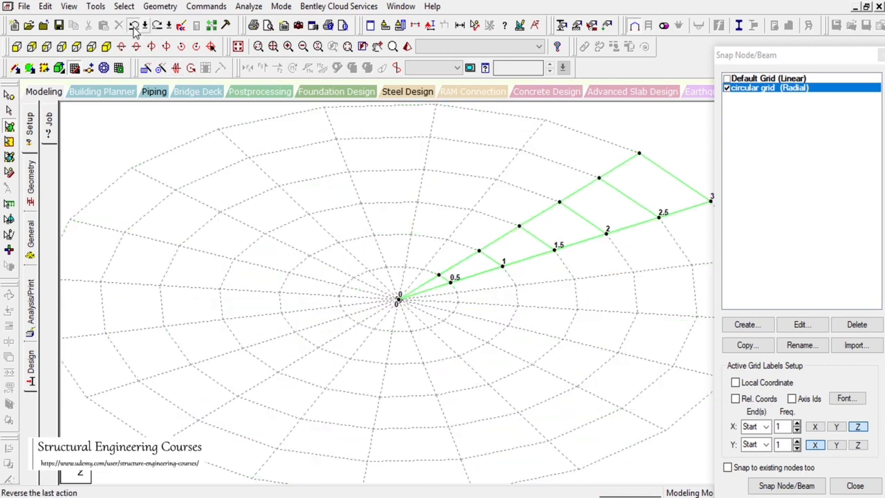
Select all the wedge plates and circularly repeat them about the Y axis through node 1 with 360 degrees and 20 steps.
scroll(270, 238, "down", 1)
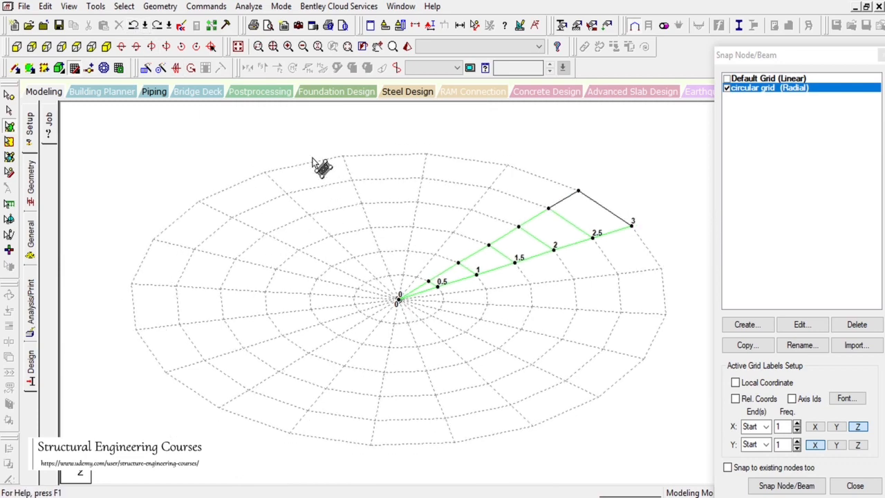
left_click_drag(289, 132, 690, 388)
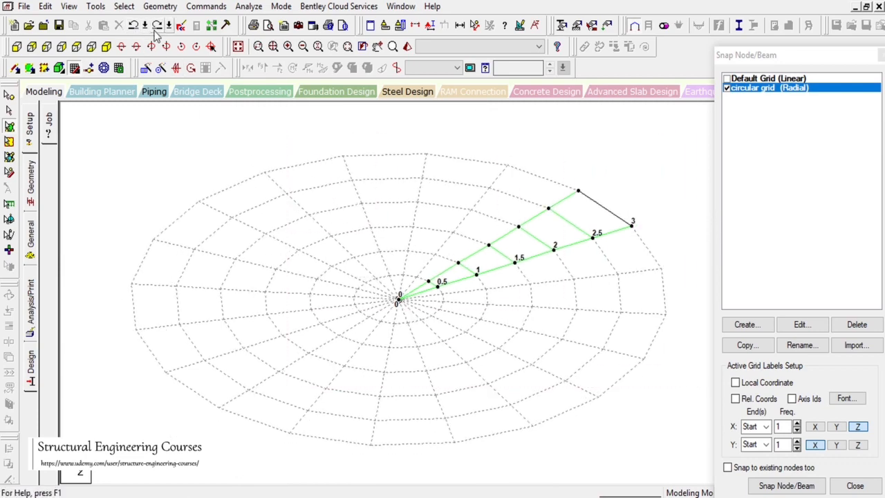
left_click_drag(259, 128, 712, 476)
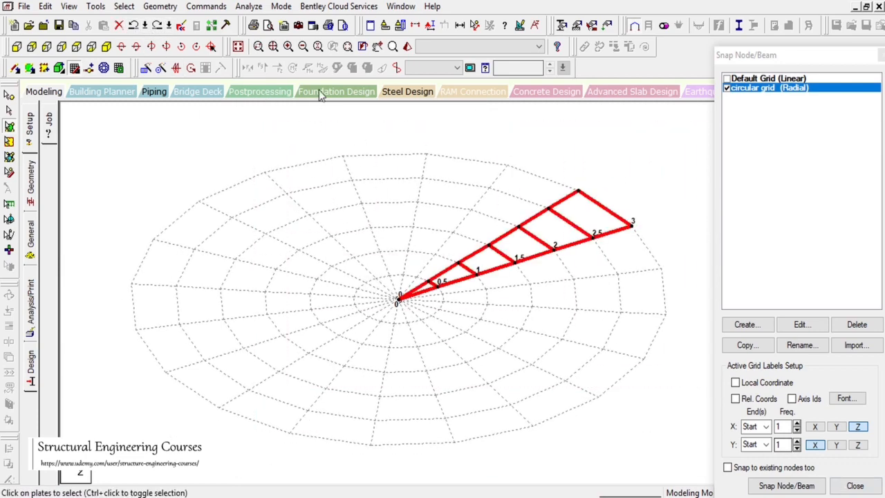
left_click(158, 68)
left_click(454, 191)
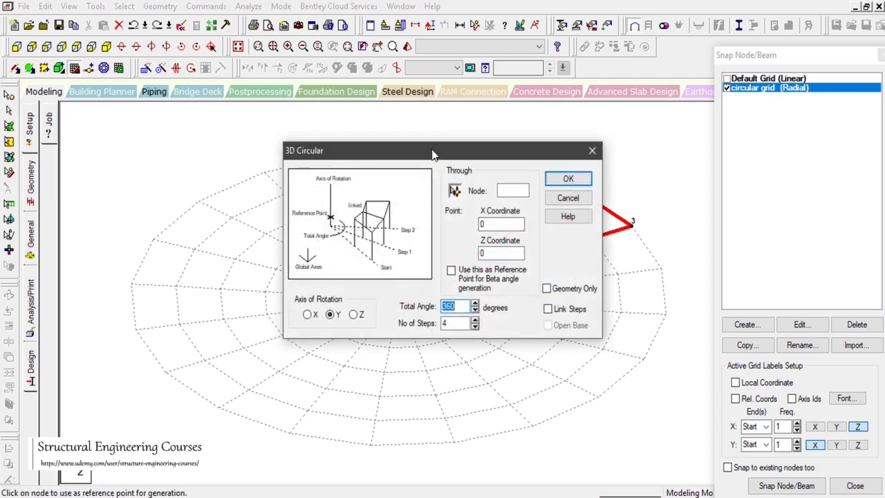
left_click(399, 301)
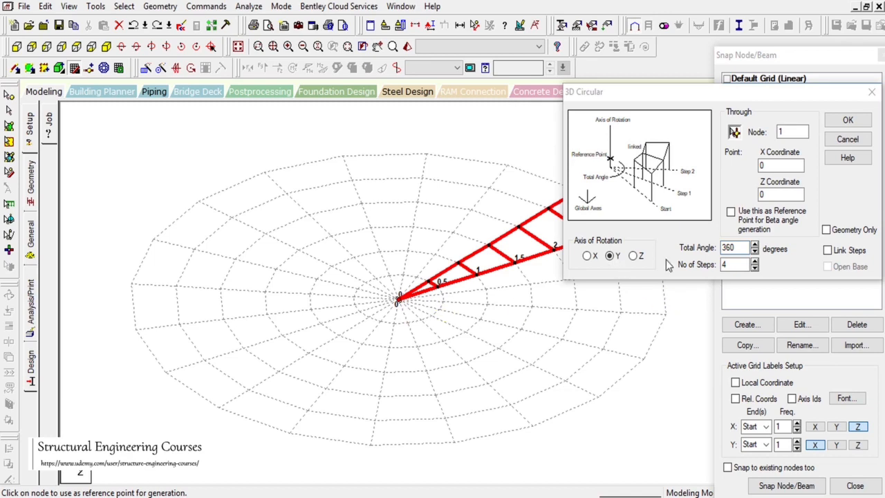
left_click_drag(731, 266, 679, 270)
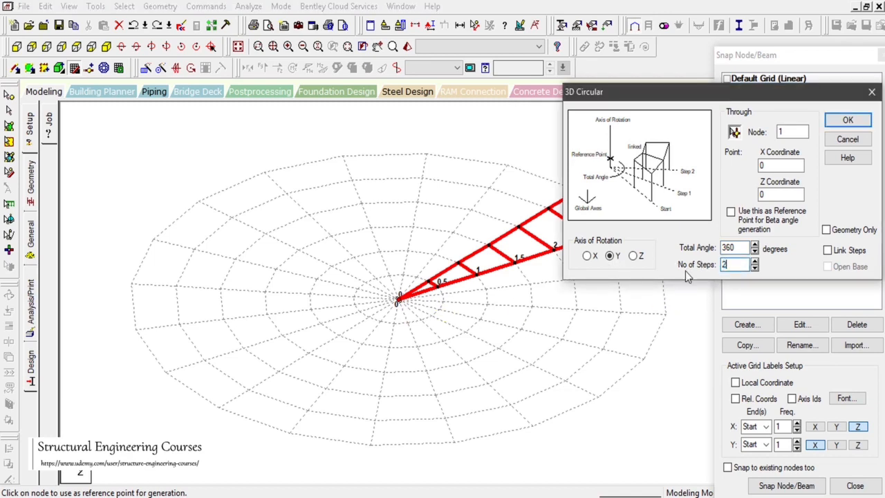
left_click(834, 122)
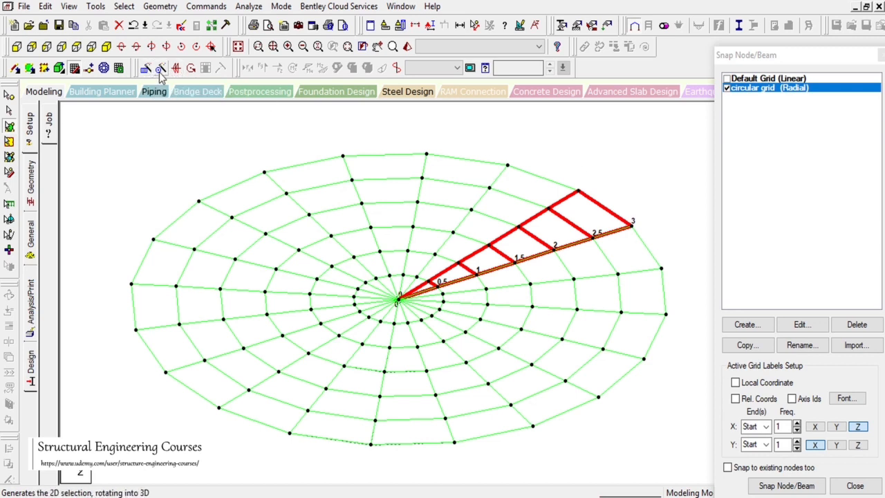
Deselect the plates and measure the node-to-node distance between opposite nodes on the 2.5 m ring.
left_click(433, 194)
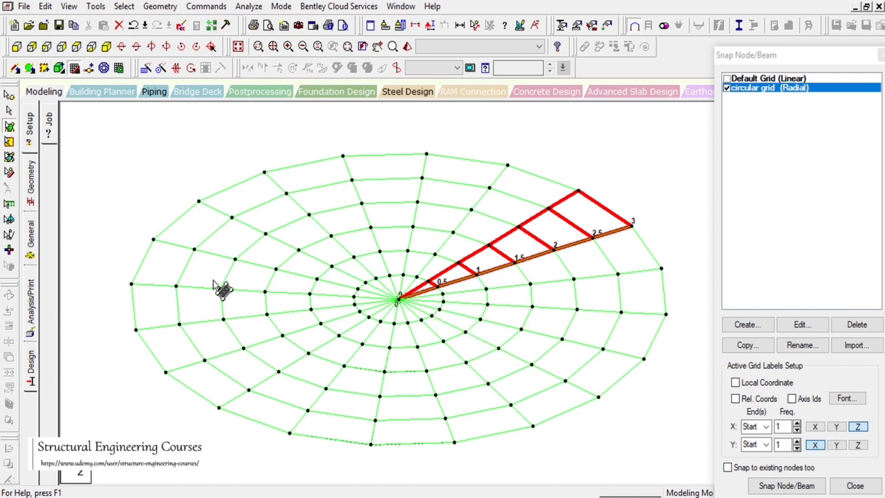
left_click(181, 161)
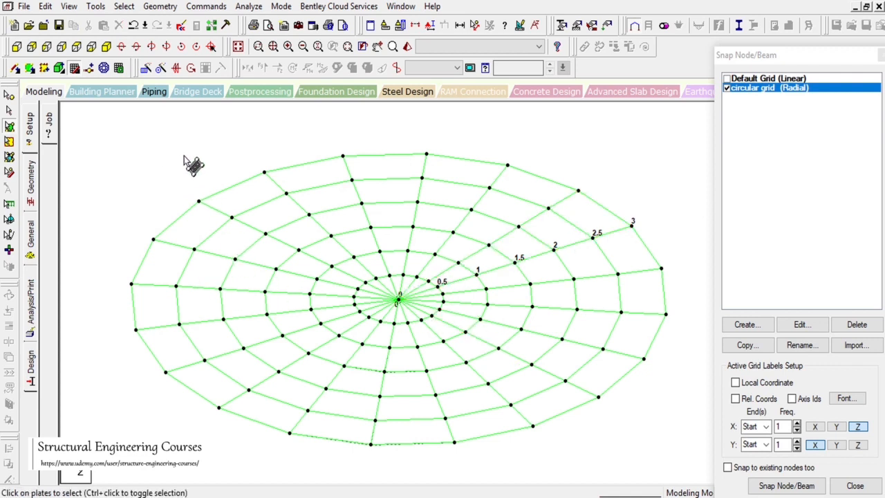
left_click(474, 24)
left_click(180, 324)
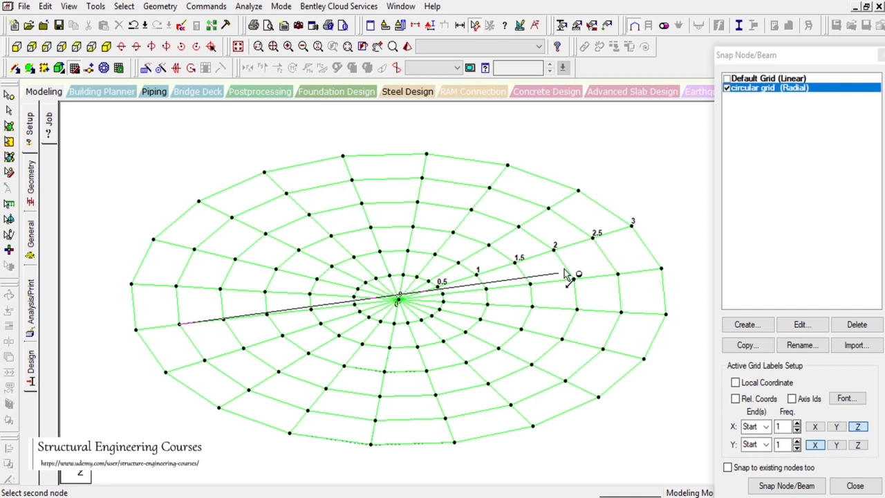
left_click(618, 276)
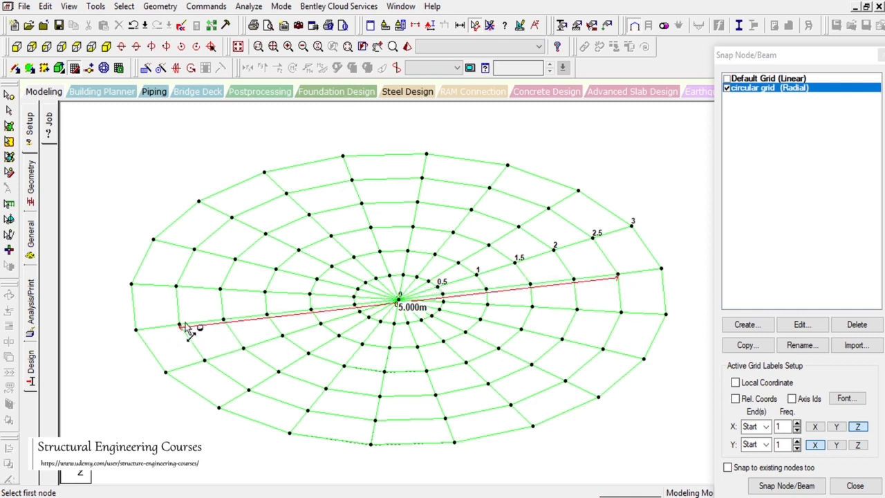
Try a translational repeat of two adjacent nodes on the 2.5 m ring along Y with 8 unlinked steps of 0.5 m, and undo it.
left_click(9, 111)
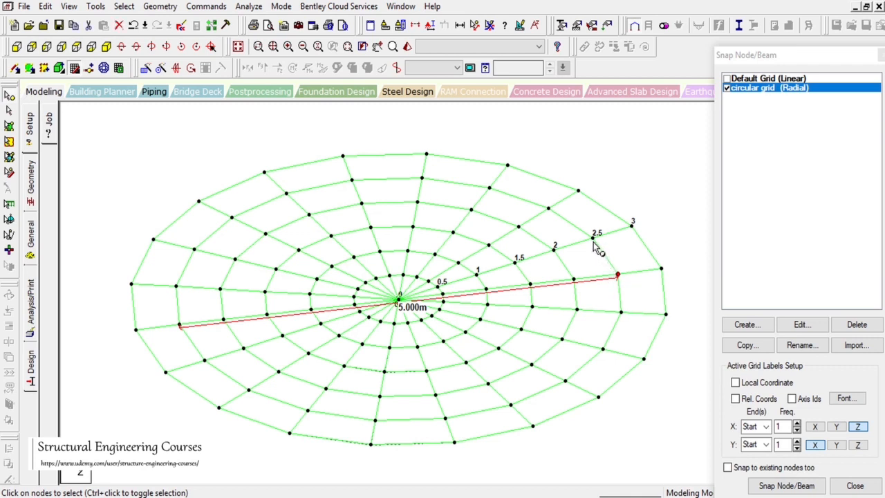
left_click(148, 67)
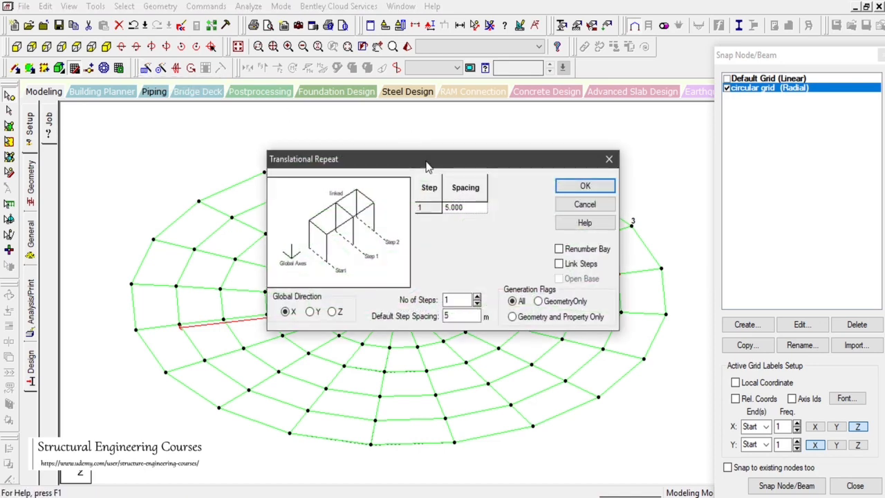
left_click_drag(427, 166, 240, 99)
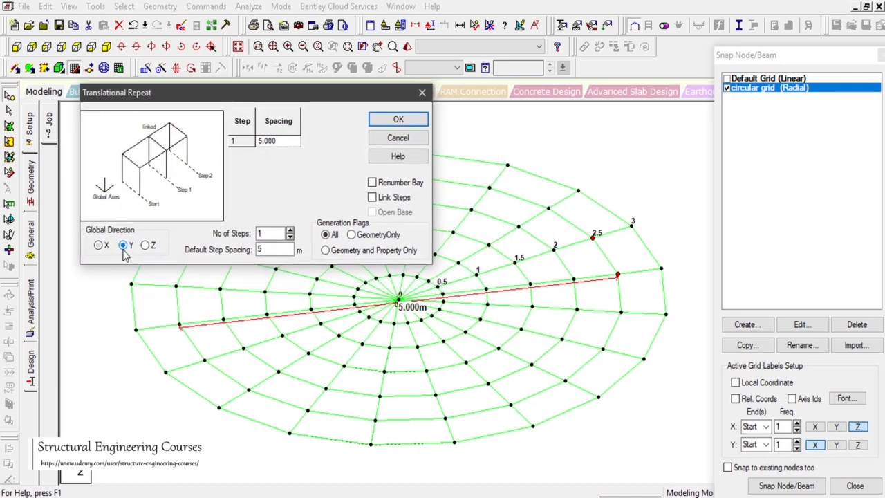
double_click(267, 249)
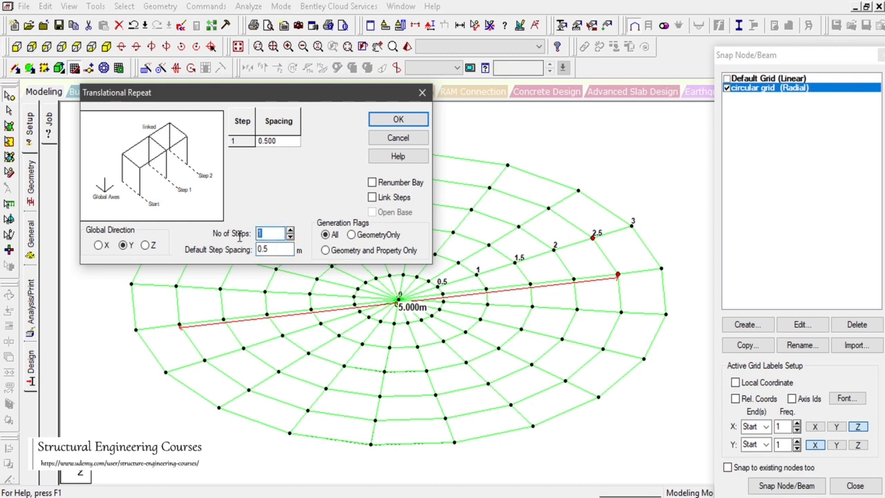
type("8")
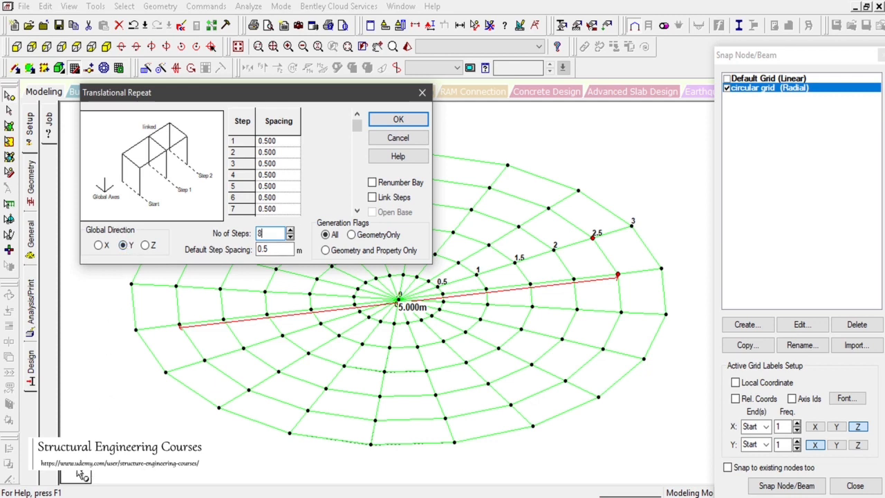
left_click(399, 119)
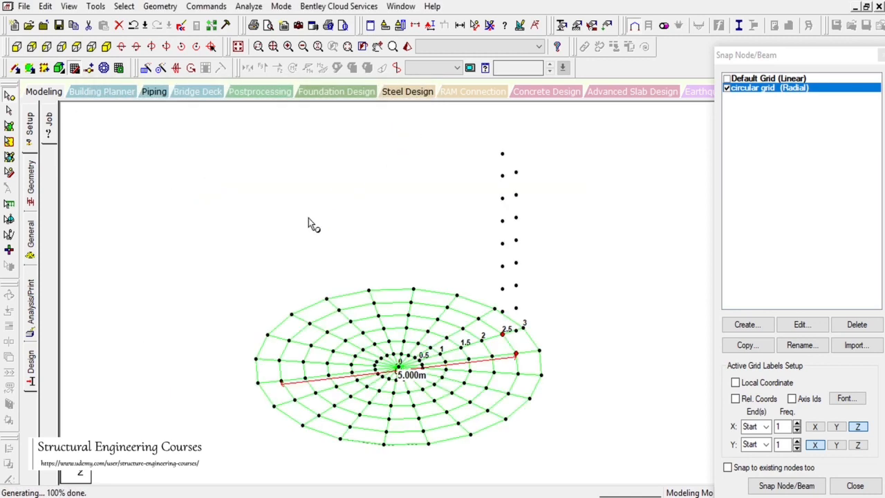
left_click(134, 24)
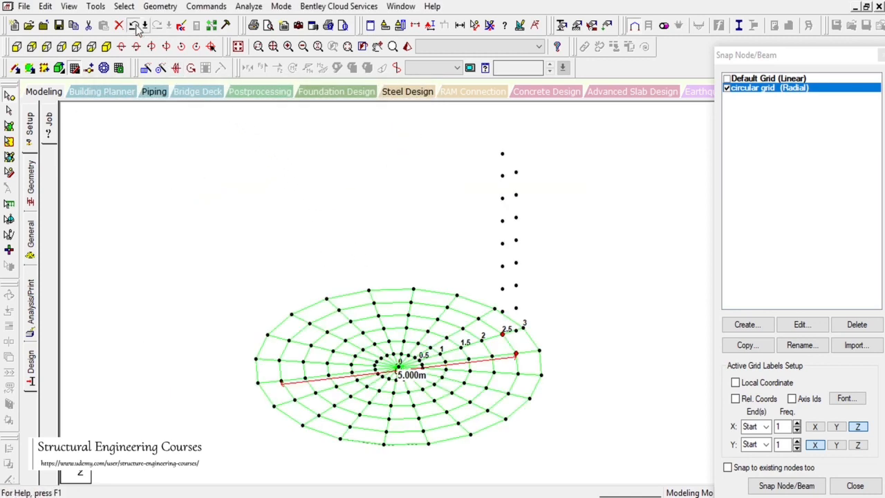
Repeat the two selected nodes along the global Y direction in 8 steps of 0.5 m with the steps linked.
left_click(144, 70)
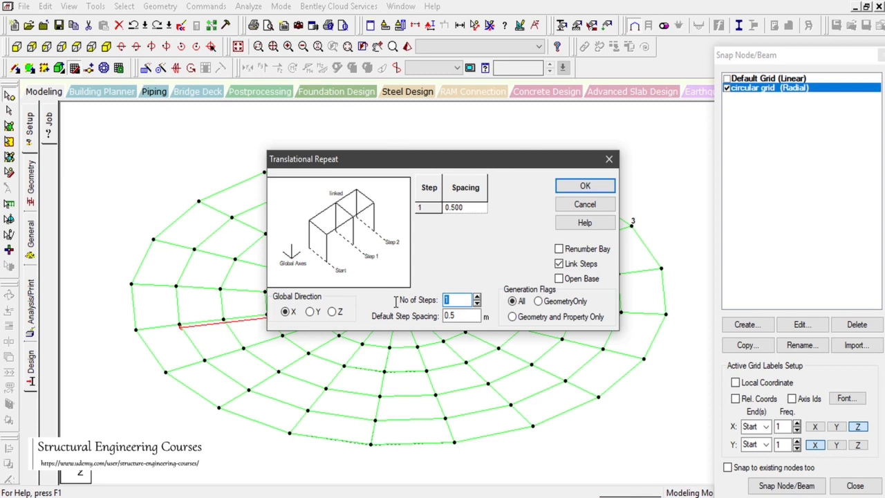
type("8")
left_click_drag(389, 159, 232, 63)
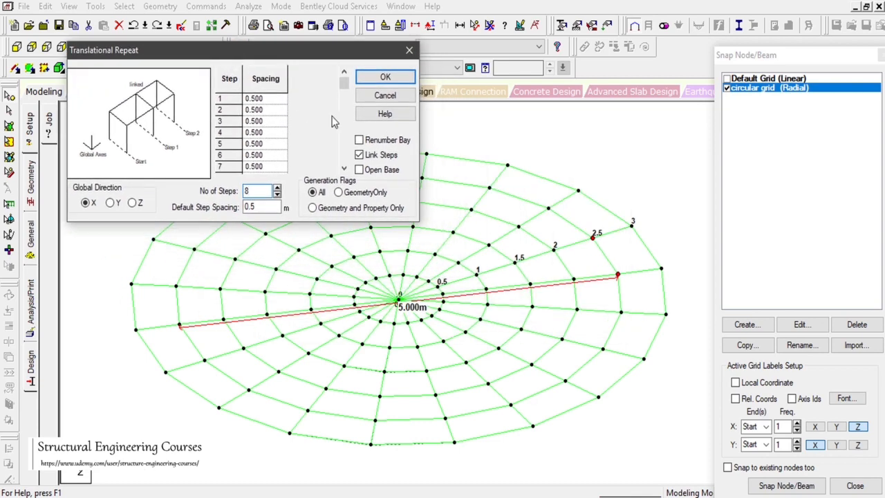
left_click(112, 203)
left_click(383, 77)
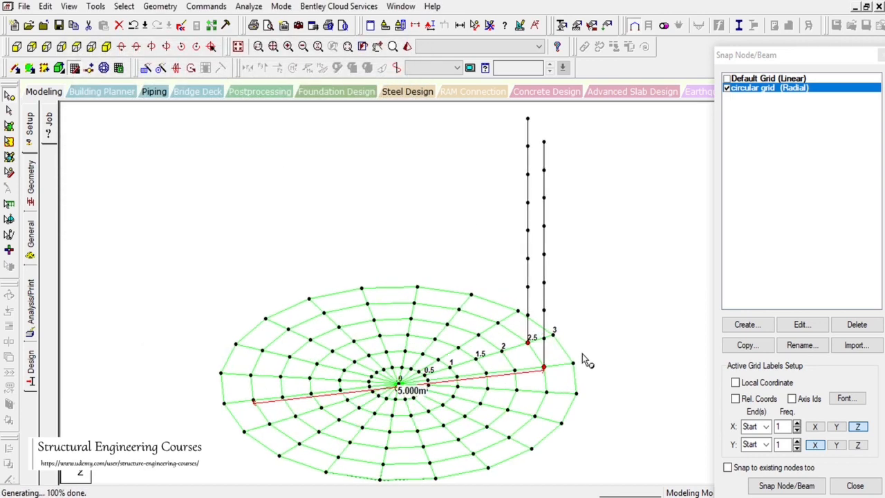
Add the two lowest four-noded plates between the two vertical lines of nodes rising from the 2.5 m ring.
left_click(29, 70)
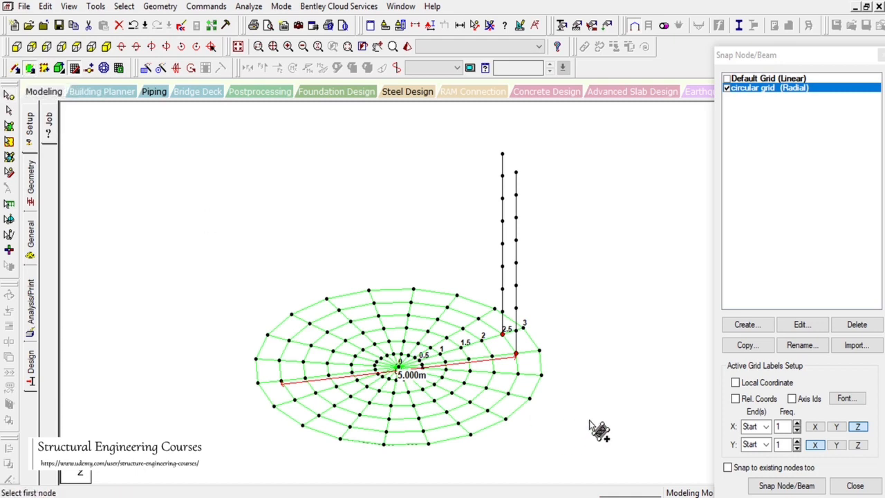
scroll(567, 380, "up", 2)
left_click(537, 345)
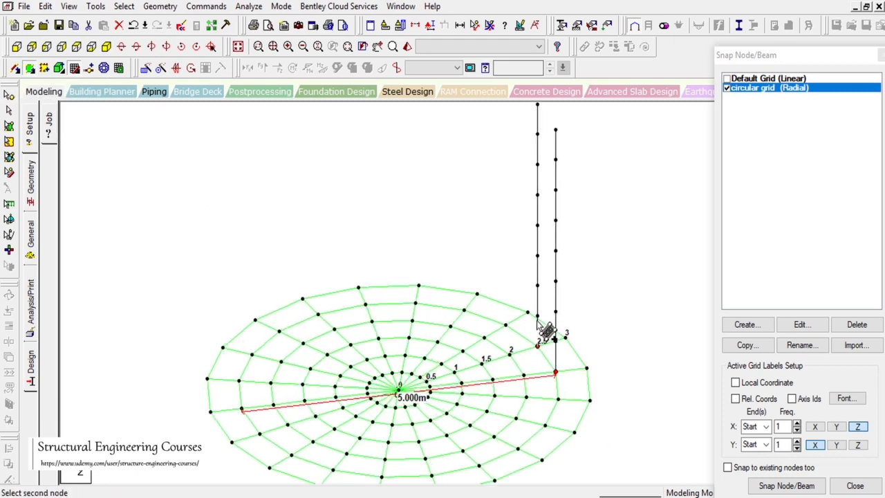
left_click(537, 316)
left_click(557, 345)
left_click(556, 374)
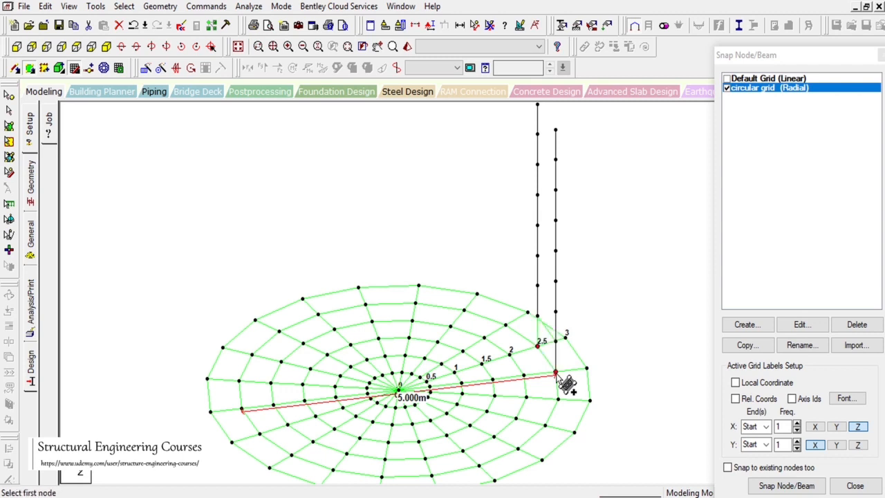
left_click(556, 345)
left_click(538, 317)
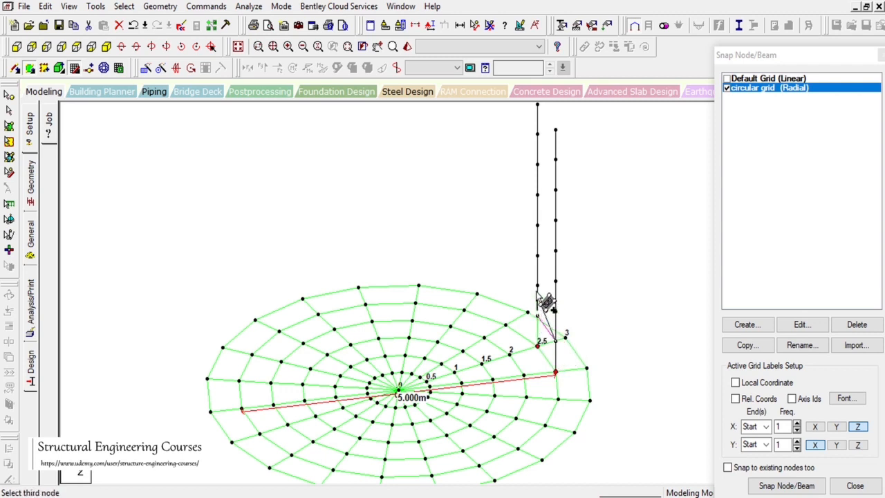
left_click(538, 287)
left_click(556, 311)
Add the third and fourth four-noded plates upward between the two vertical lines.
left_click(556, 311)
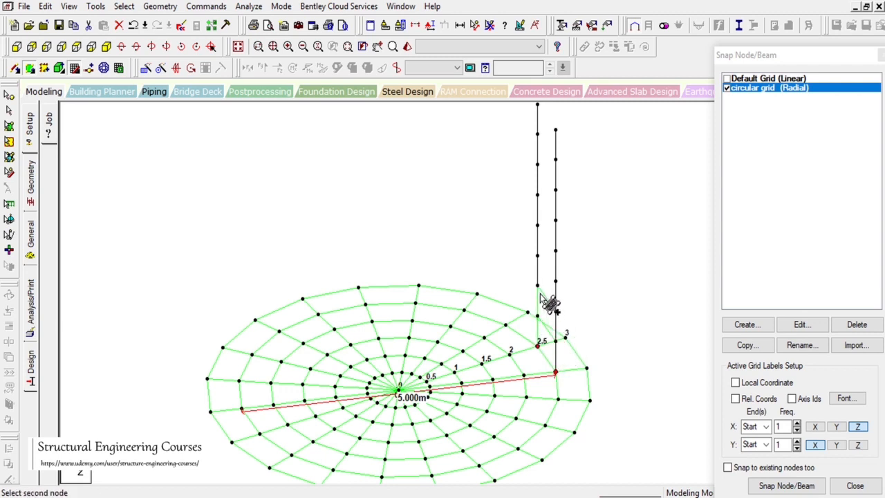
left_click(537, 287)
left_click(537, 256)
left_click(556, 281)
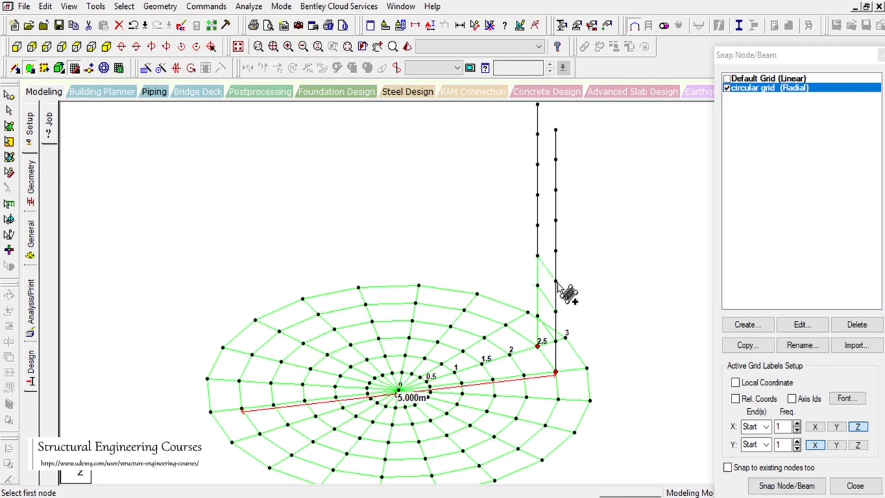
left_click(556, 282)
left_click(537, 255)
left_click(537, 226)
left_click(556, 251)
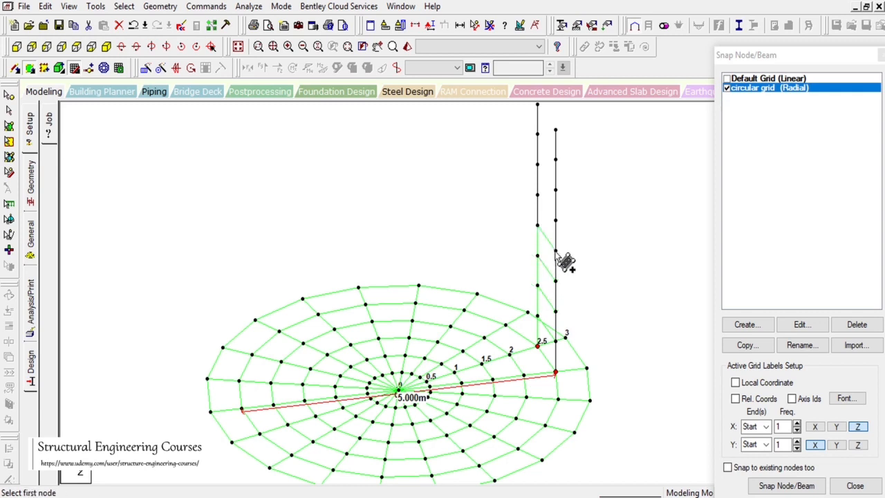
Add the fifth and sixth four-noded plates upward between the two vertical lines of nodes.
left_click(556, 252)
left_click(538, 226)
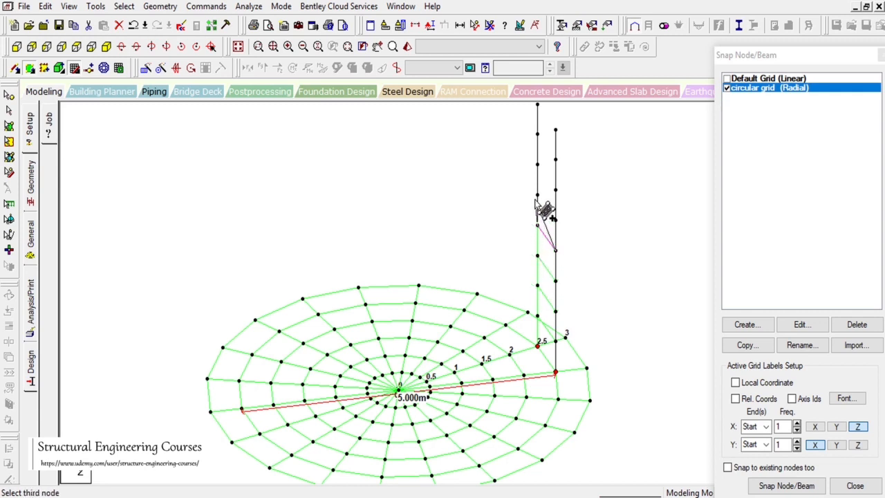
left_click(538, 195)
left_click(556, 221)
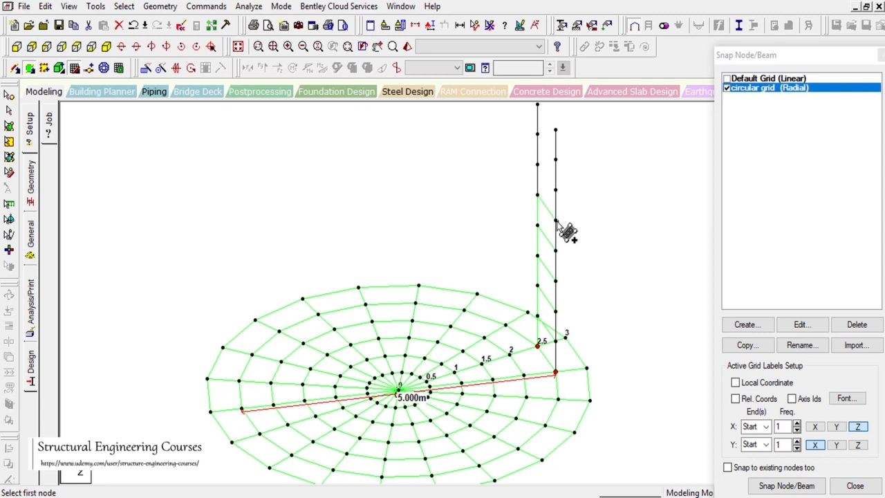
left_click(556, 221)
left_click(537, 195)
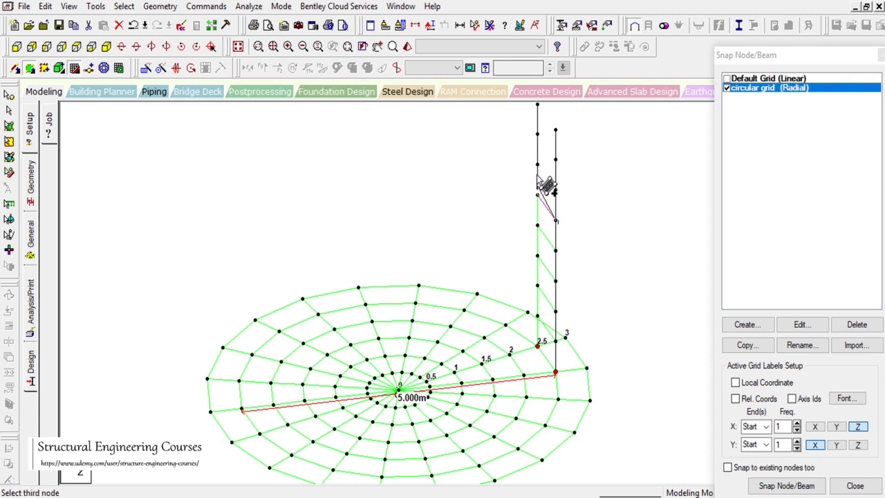
left_click(538, 165)
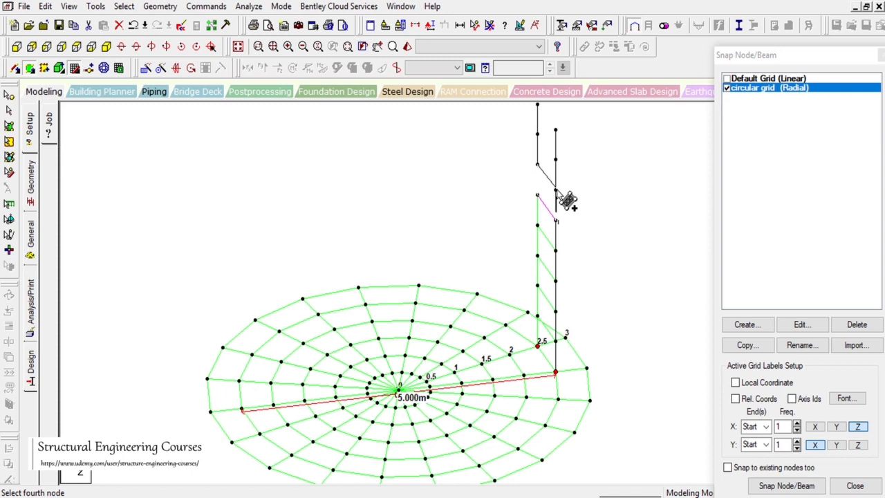
left_click(556, 191)
Add the seventh and eighth four-noded plates to complete the strip up to the highest pair of nodes.
left_click(556, 191)
left_click(537, 164)
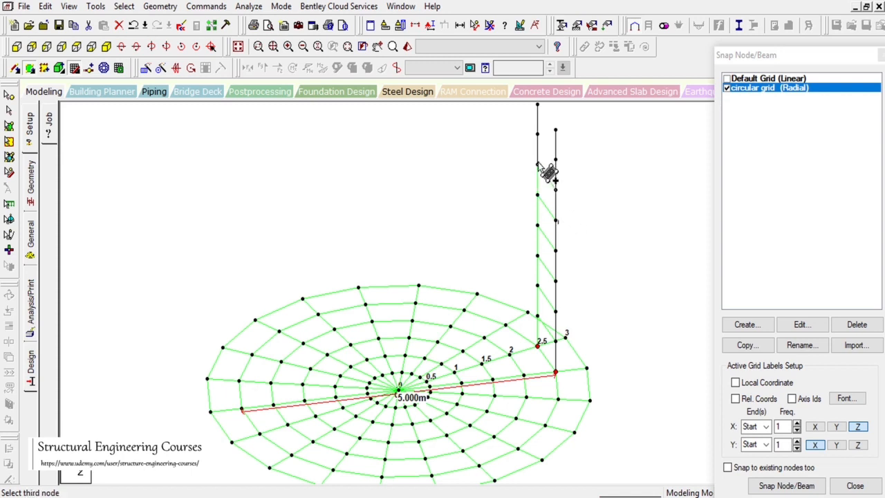
left_click(538, 134)
left_click(556, 160)
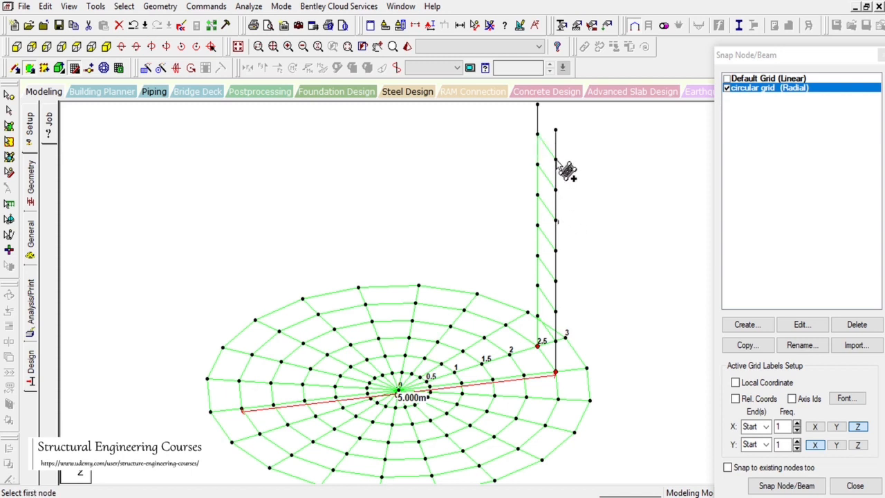
left_click(556, 161)
left_click(537, 104)
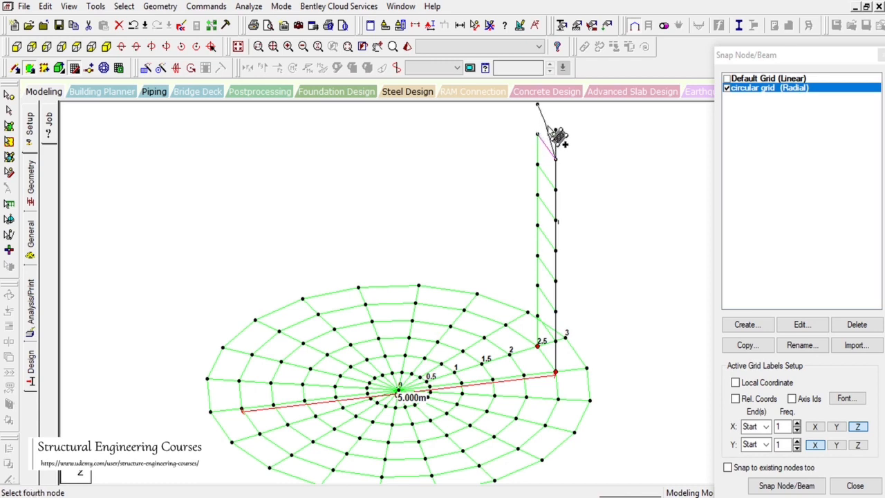
left_click(556, 130)
Delete all beams along the two vertical edges of the plate strip and close the Snap Node/Beam grid settings.
scroll(494, 247, "down", 3)
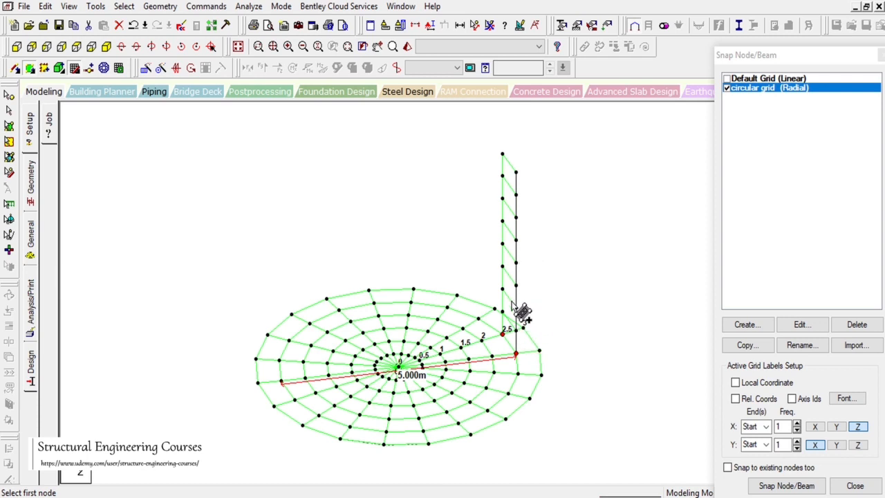
left_click(9, 111)
left_click_drag(456, 141, 601, 445)
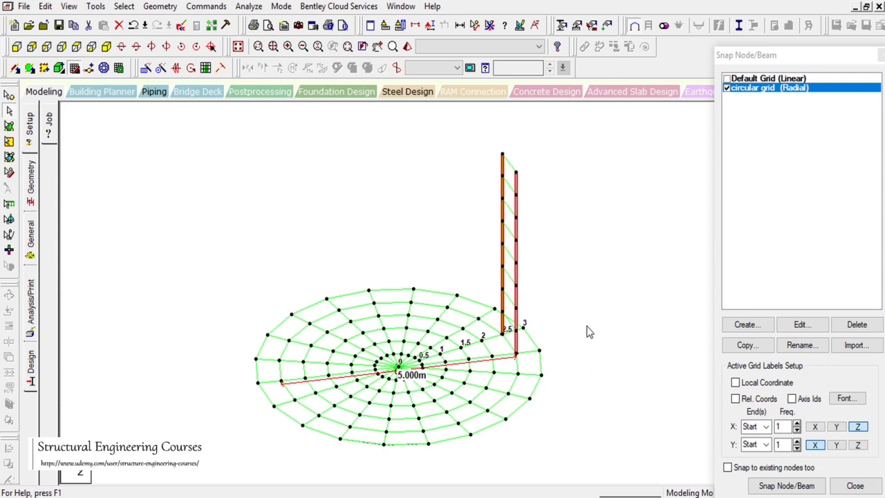
key("Delete")
key("Return")
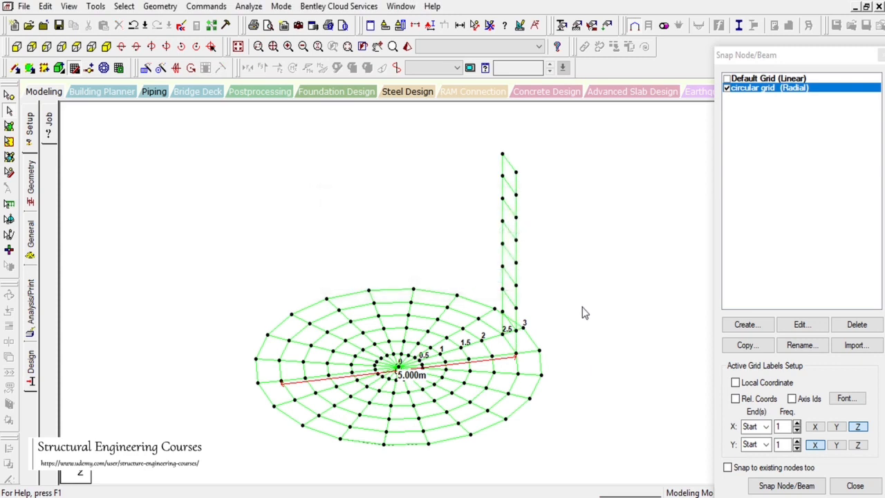
left_click(856, 486)
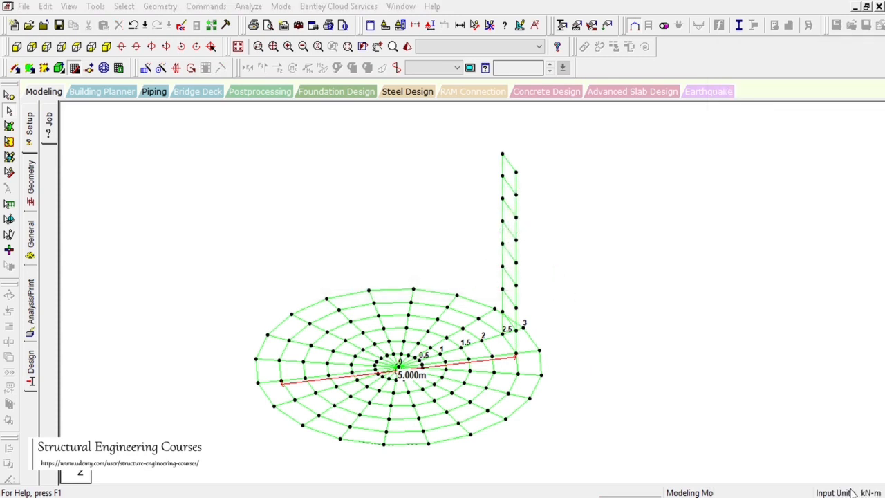
Select all plates of the vertical wall strip from the front view and return to the isometric view.
left_click(9, 126)
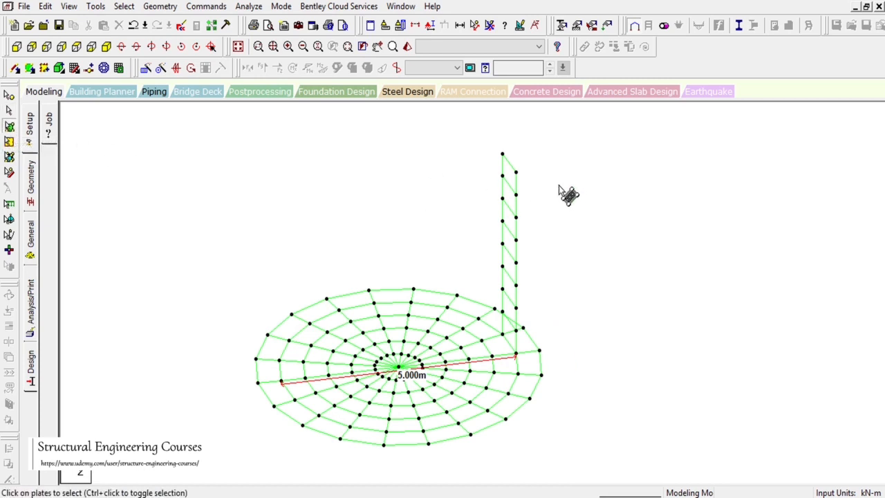
left_click(16, 47)
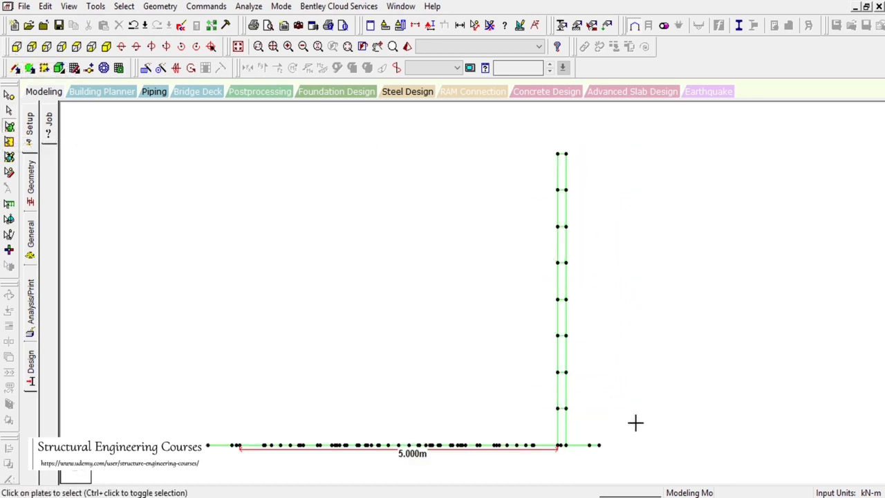
left_click_drag(636, 423, 636, 425)
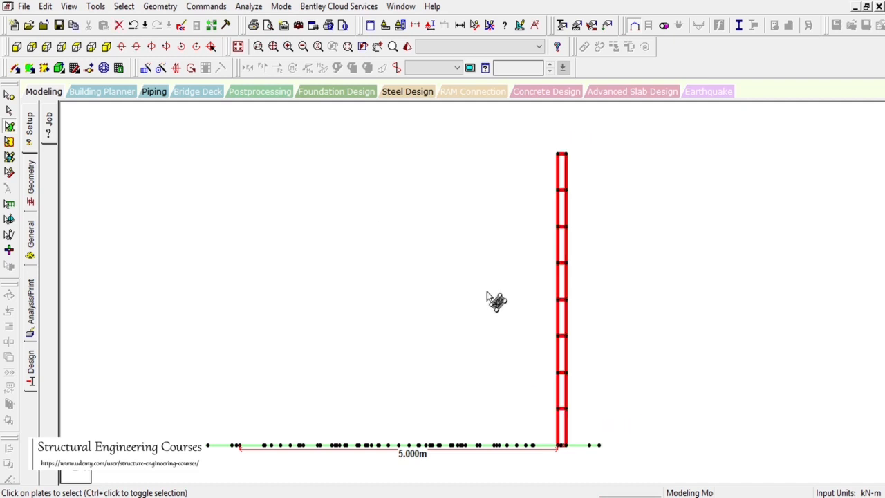
left_click(107, 48)
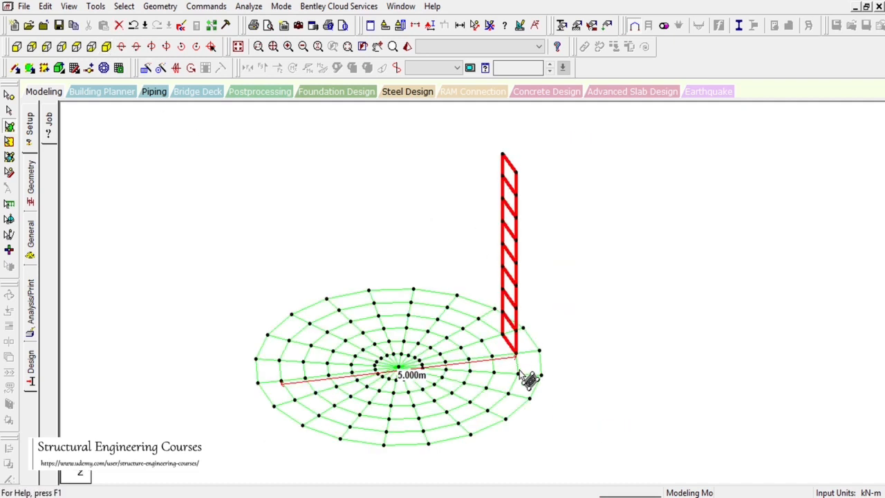
Circularly repeat the selected wall strip 360 degrees about the Y axis in 20 steps through the circular plate's centre node.
left_click(161, 68)
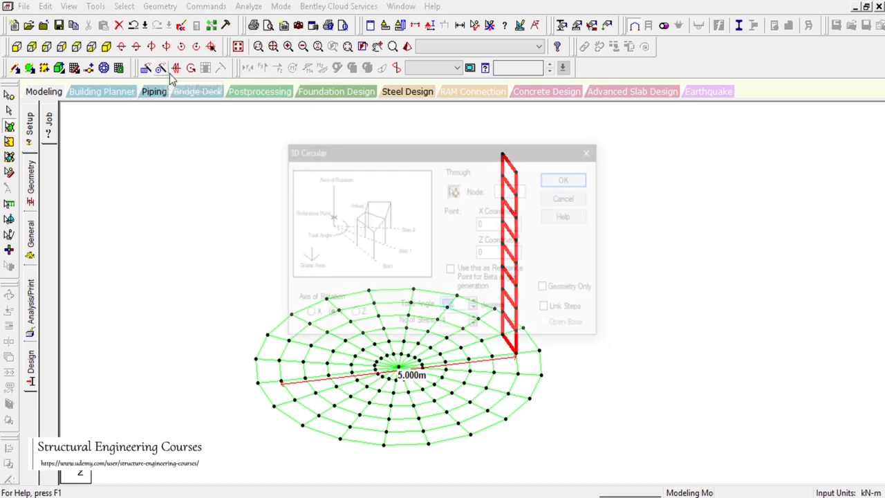
left_click_drag(423, 154, 699, 73)
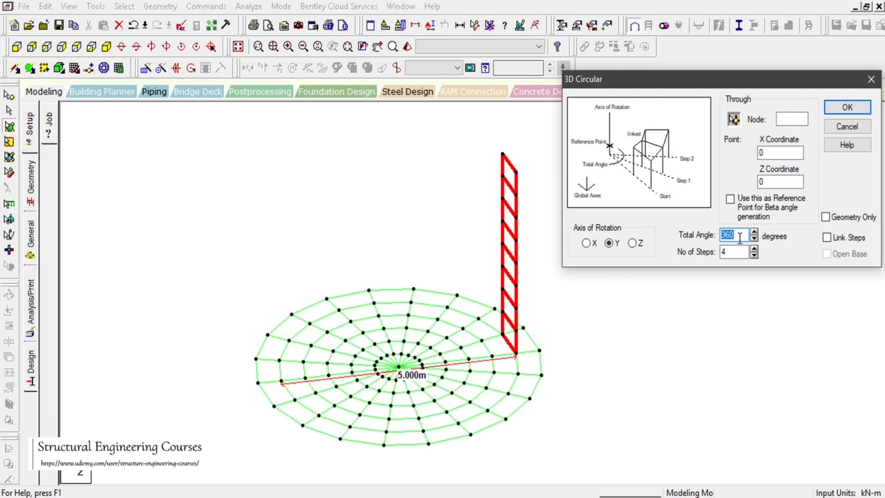
key("Tab")
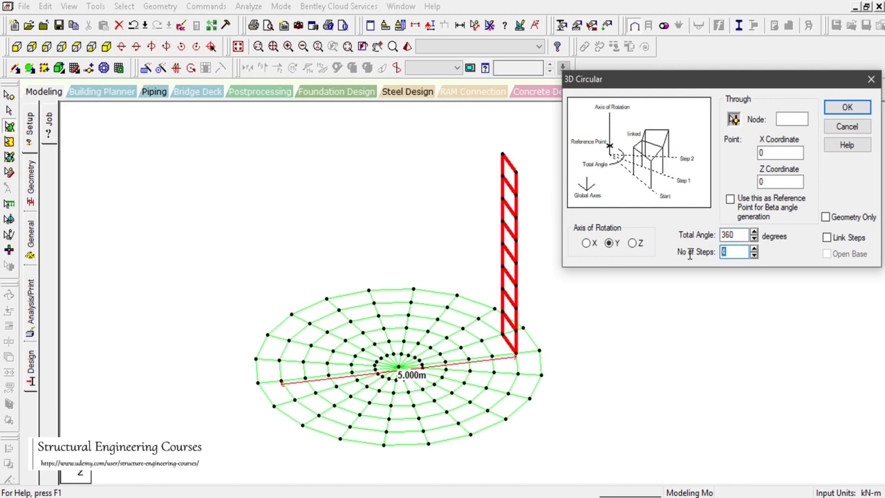
type("20")
left_click(734, 119)
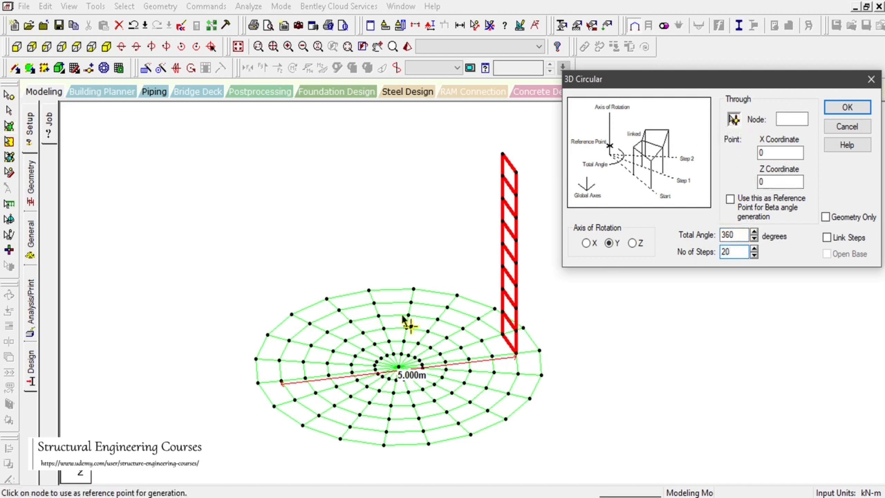
left_click(401, 372)
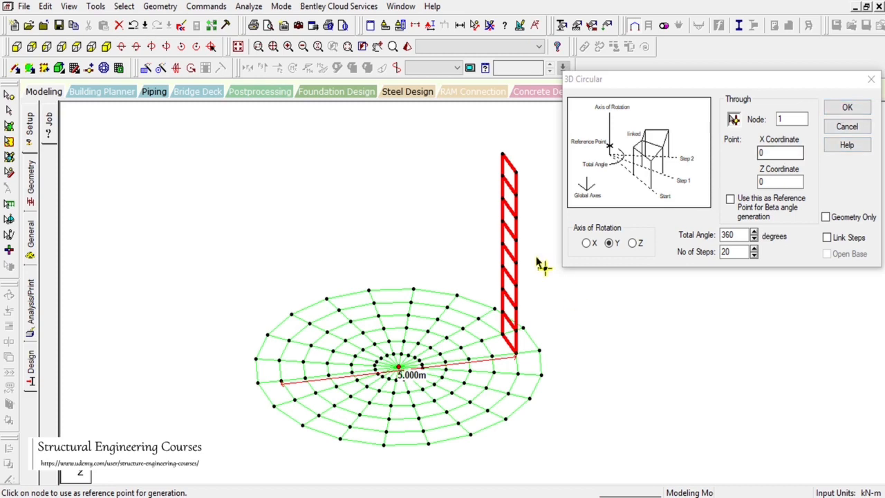
left_click(846, 108)
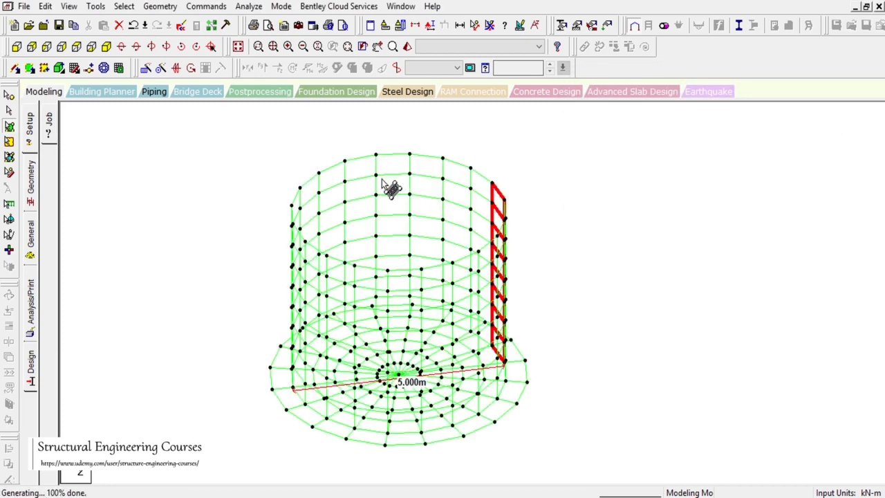
left_click(578, 293)
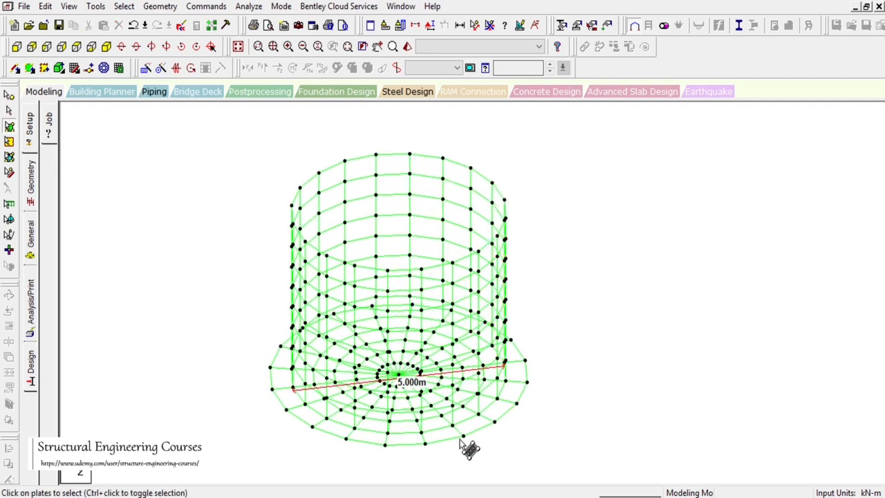
Define a concrete plate element thickness of 0.45 m at all four nodes.
left_click(30, 244)
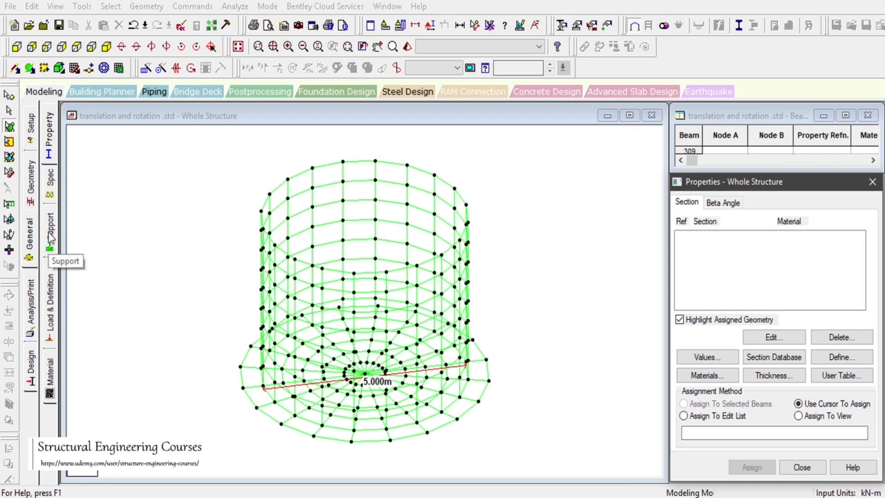
left_click(49, 135)
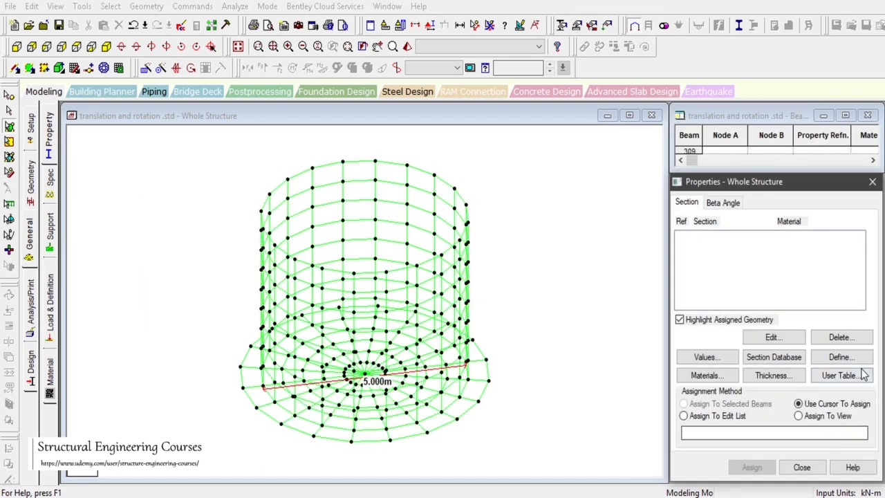
left_click(781, 375)
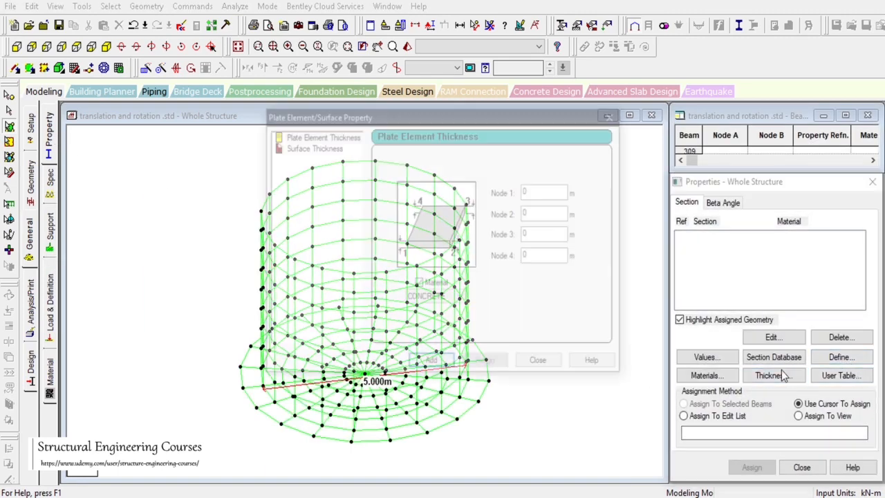
left_click_drag(434, 119, 655, 76)
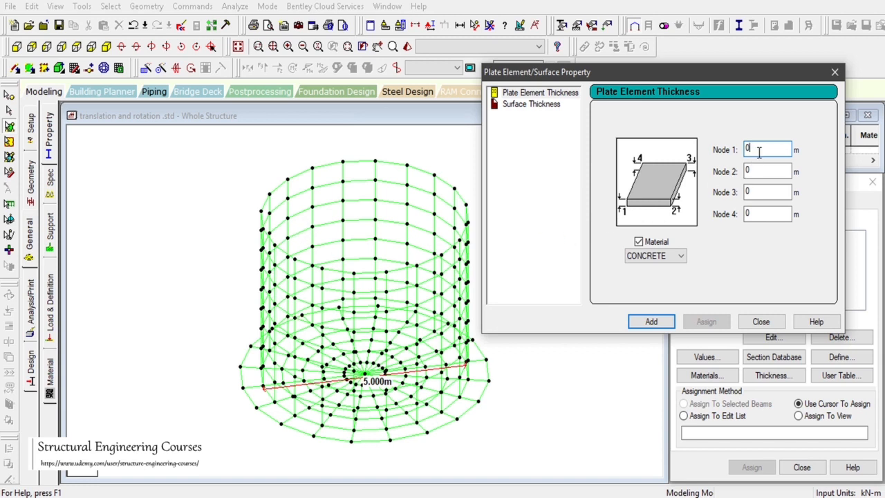
type(".45")
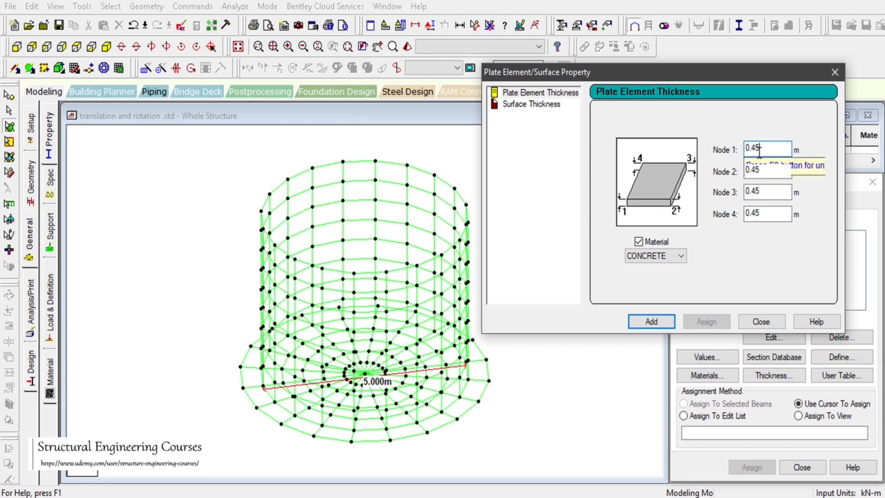
left_click(651, 322)
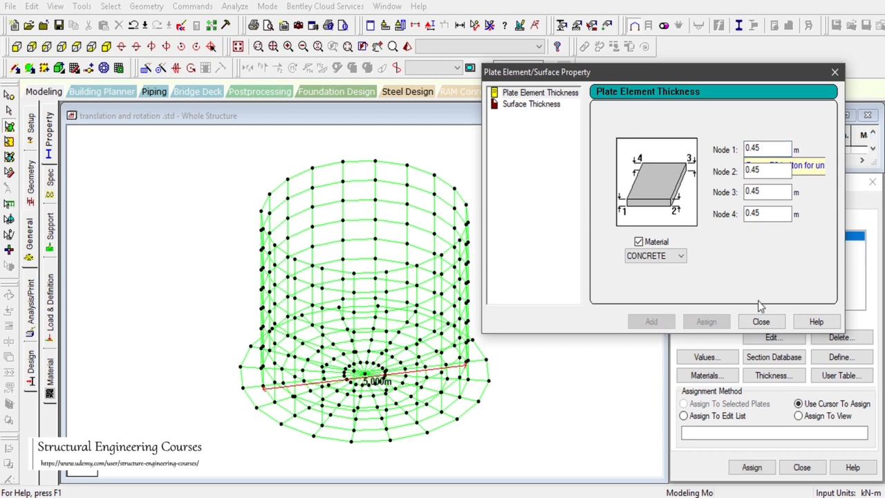
left_click(760, 322)
Assign the 0.45 m plate thickness to all cylindrical wall plates, selecting them from the front view without the base plates.
left_click(16, 46)
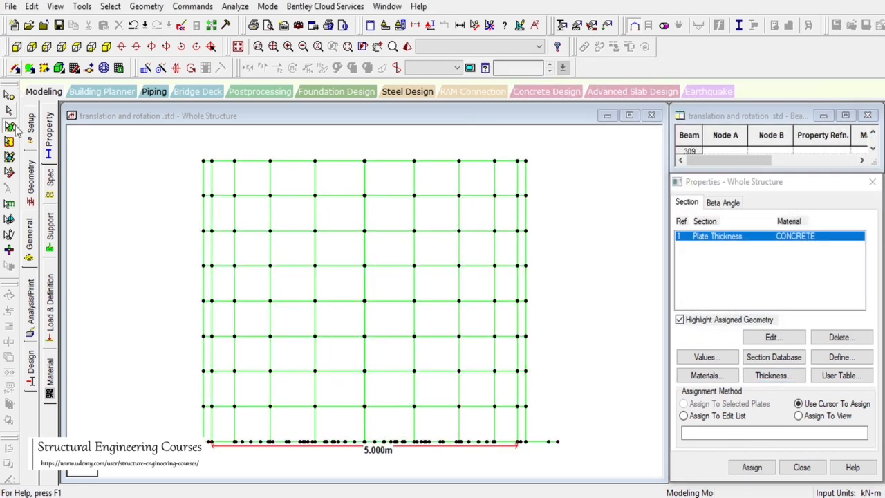
left_click(9, 141)
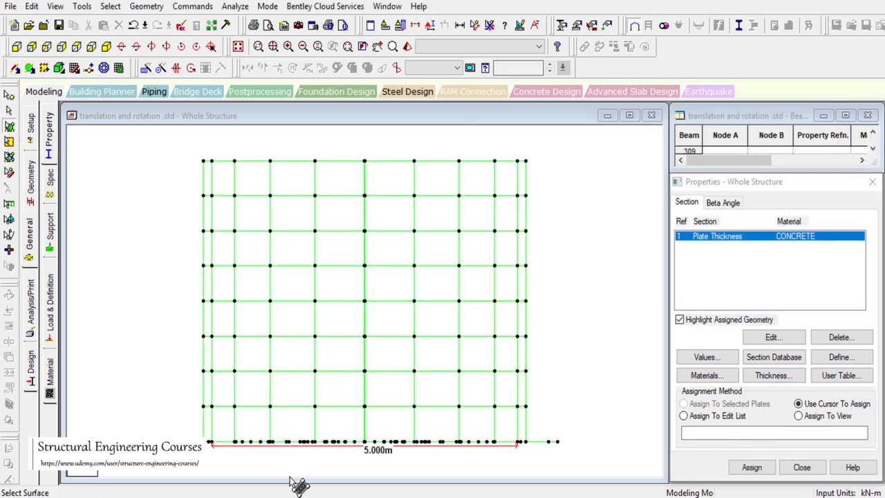
left_click_drag(170, 147, 579, 429)
left_click(105, 49)
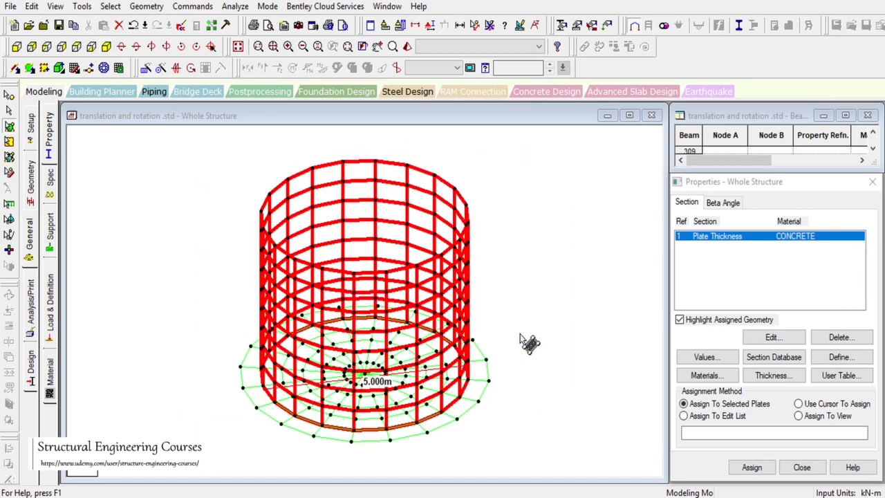
left_click(753, 468)
left_click(791, 366)
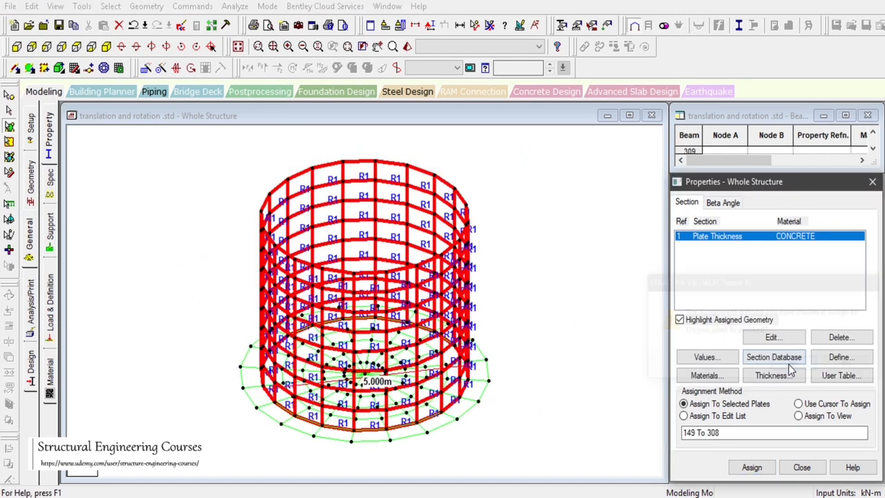
left_click(534, 242)
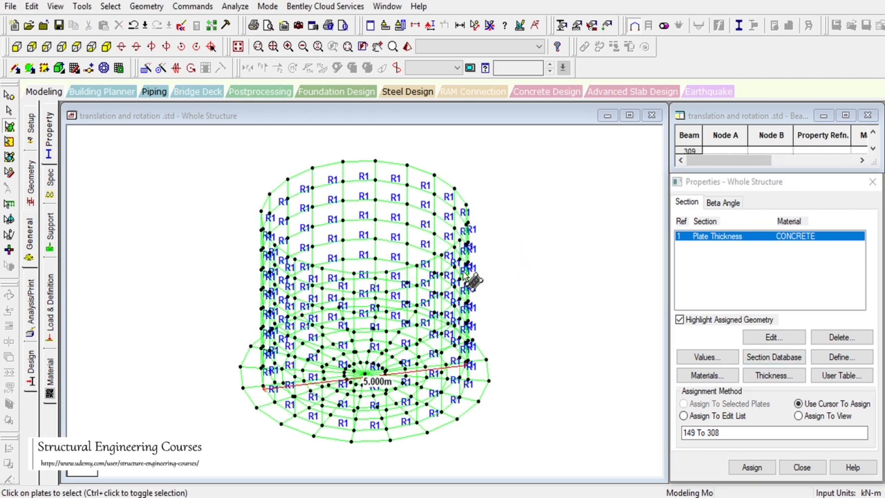
Define a second concrete plate element thickness of 0.75 m at all four nodes.
left_click(773, 376)
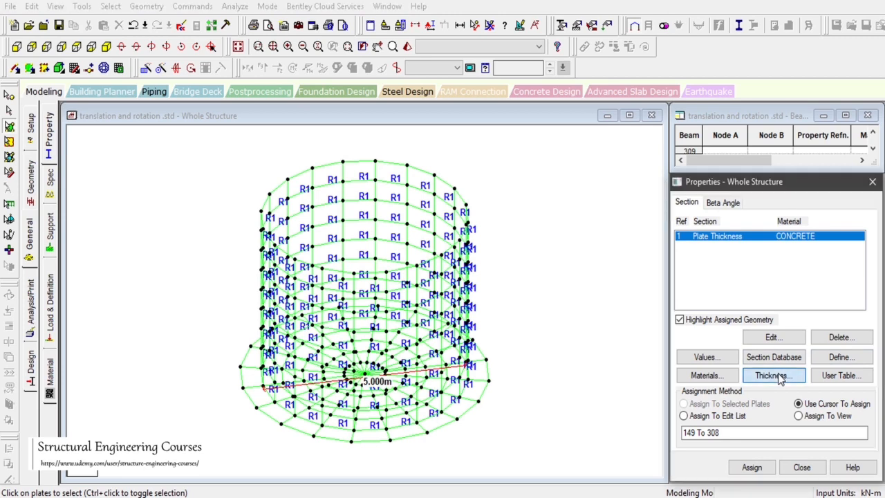
left_click(548, 193)
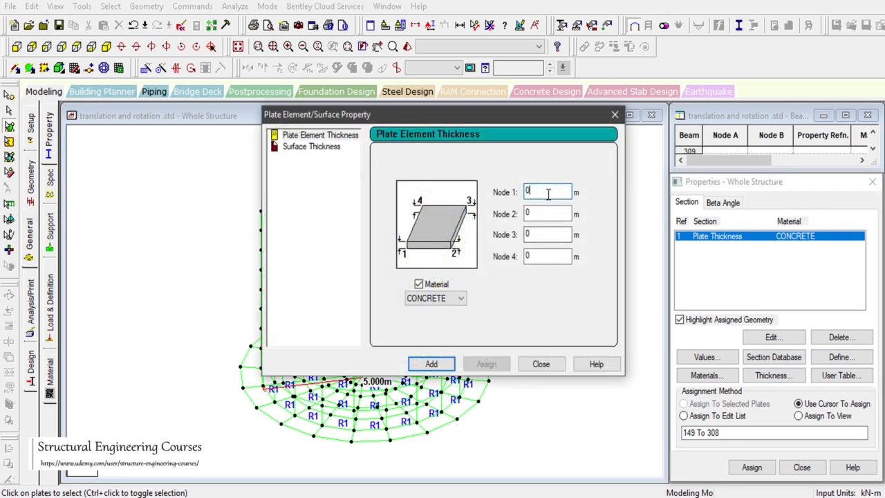
type(".75")
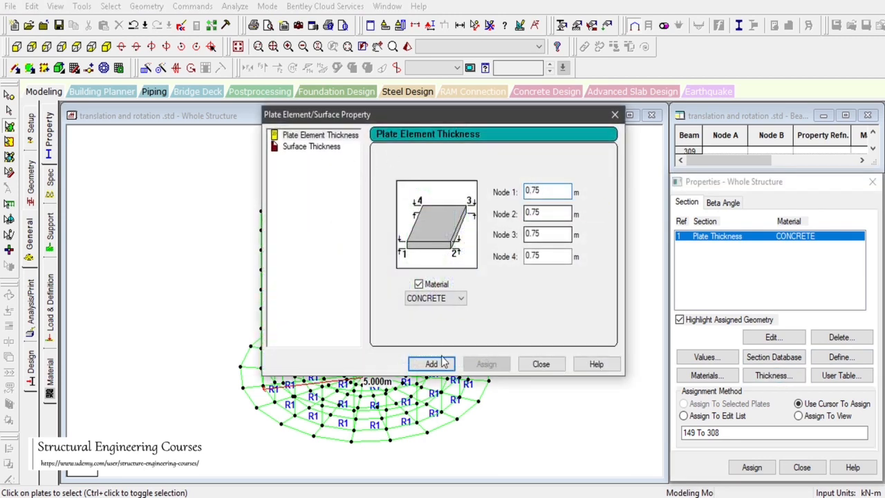
left_click(435, 363)
left_click(458, 299)
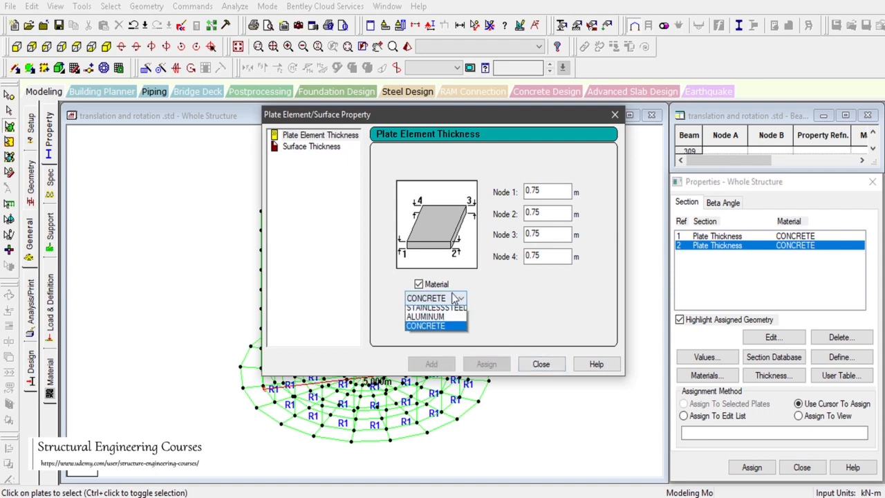
left_click(453, 303)
left_click(548, 365)
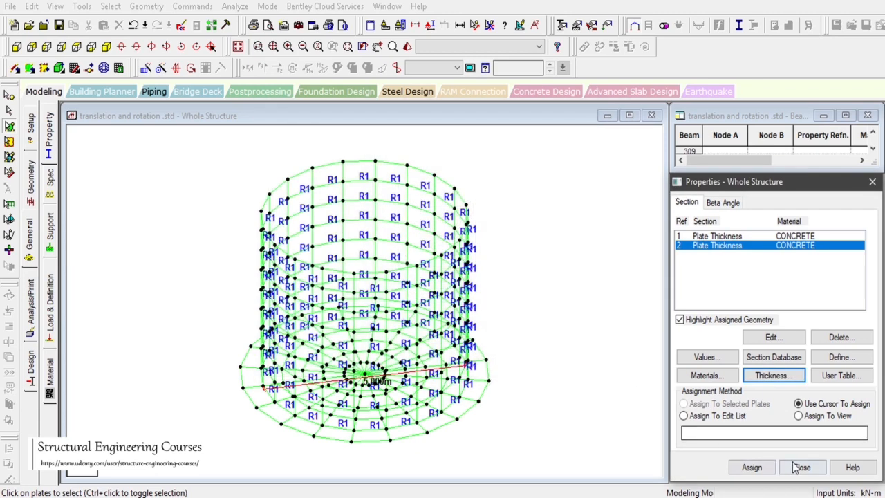
Assign the 0.75 m plate thickness to all base plates, selecting them along the bottom edge in the front view, and return to the isometric view.
left_click(754, 466)
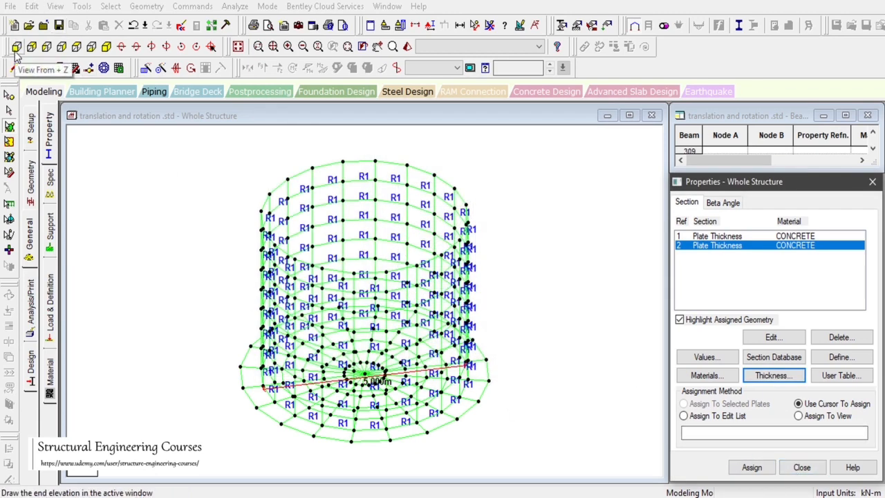
left_click(16, 47)
left_click_drag(173, 437, 617, 475)
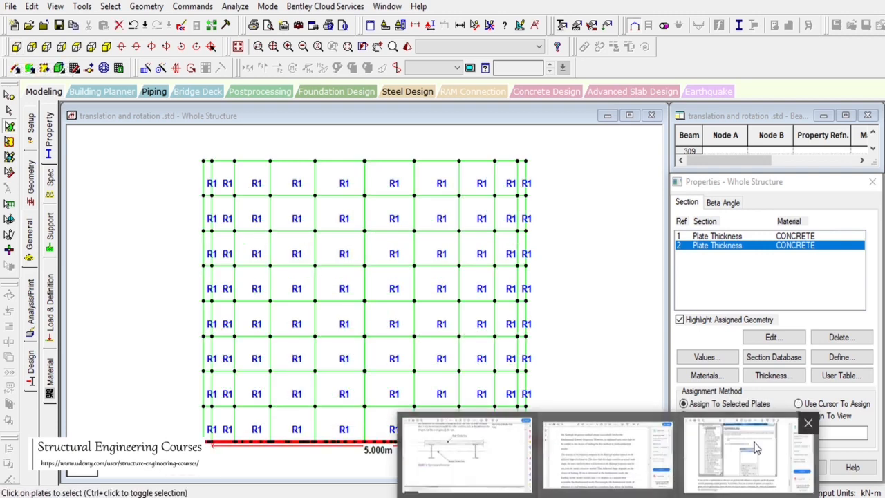
left_click(753, 467)
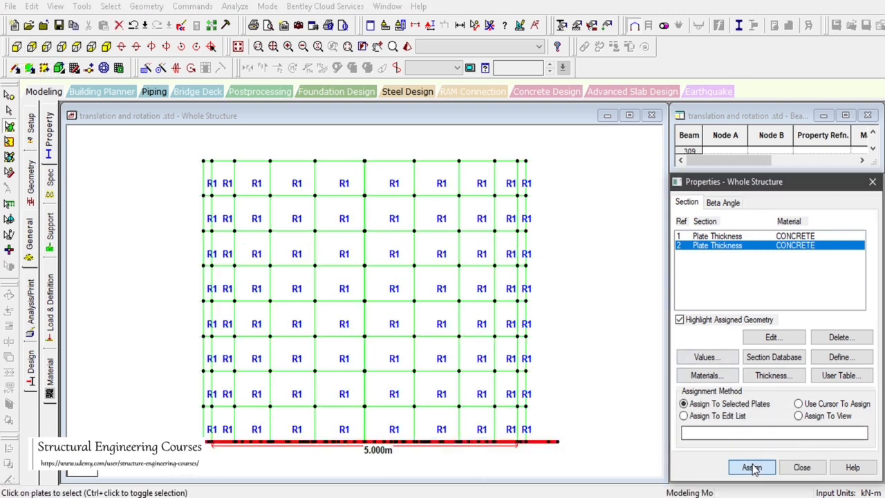
left_click(794, 366)
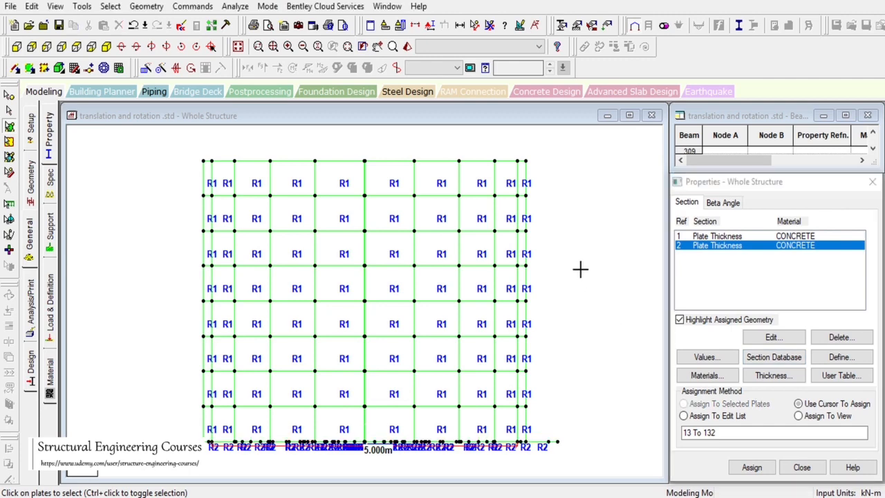
left_click(238, 47)
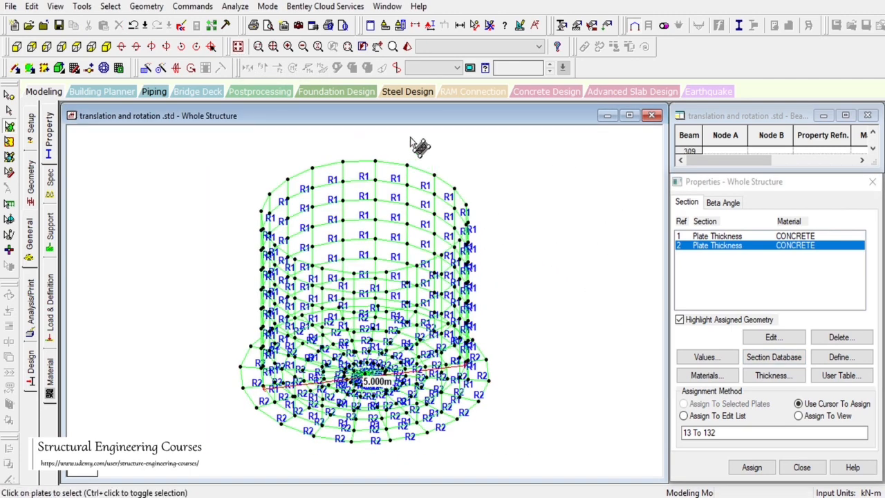
Inspect the tank's wall and base thicknesses in a 3D rendered view from above and close the rendering.
left_click(407, 47)
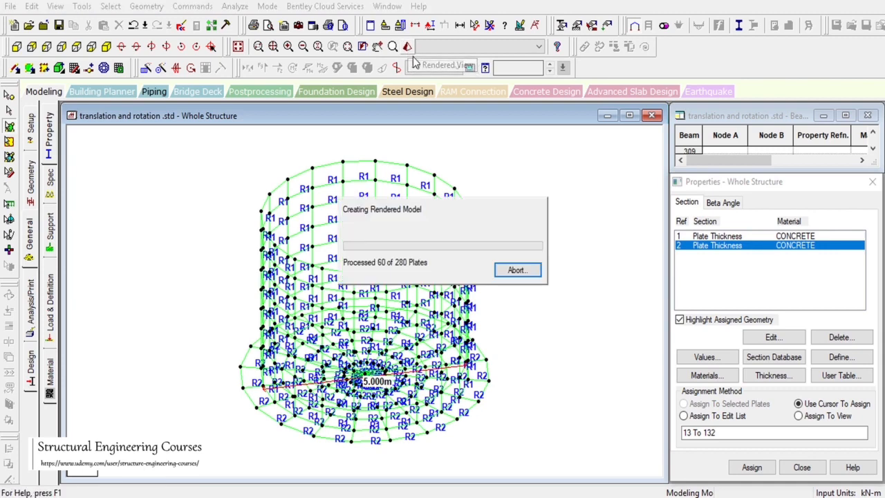
left_click_drag(564, 343, 548, 468)
left_click_drag(524, 312, 525, 295)
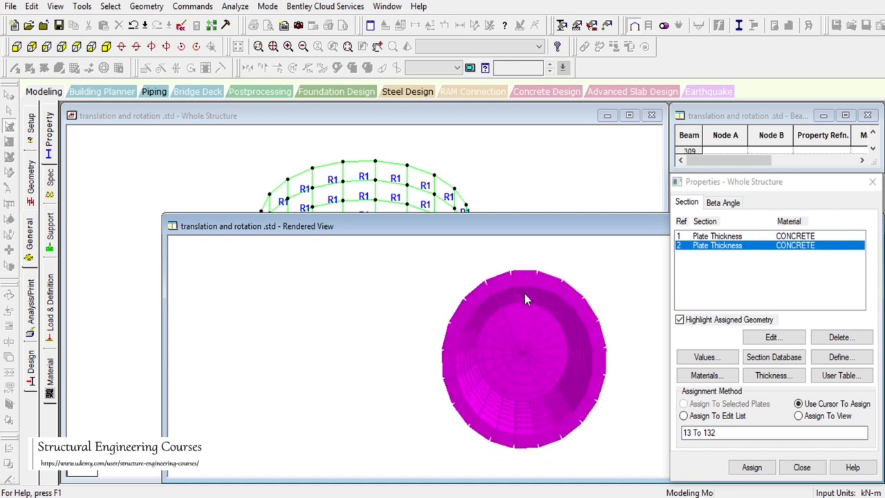
left_click_drag(599, 231, 355, 272)
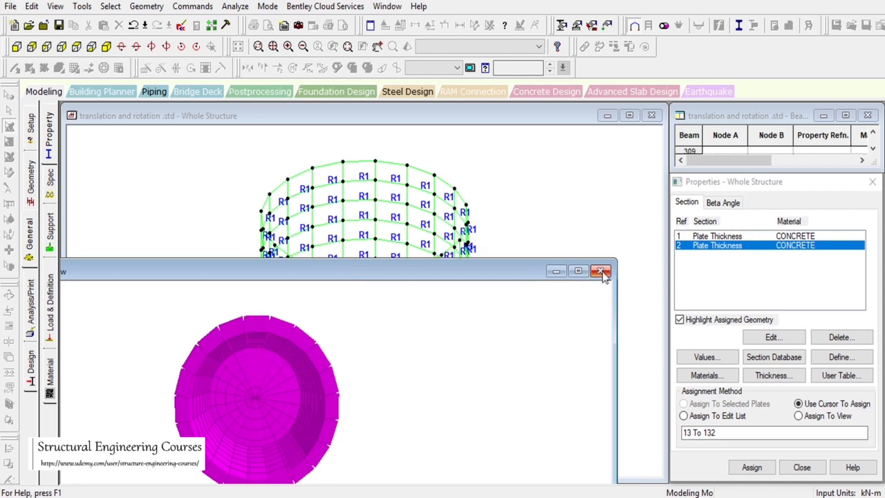
left_click(600, 271)
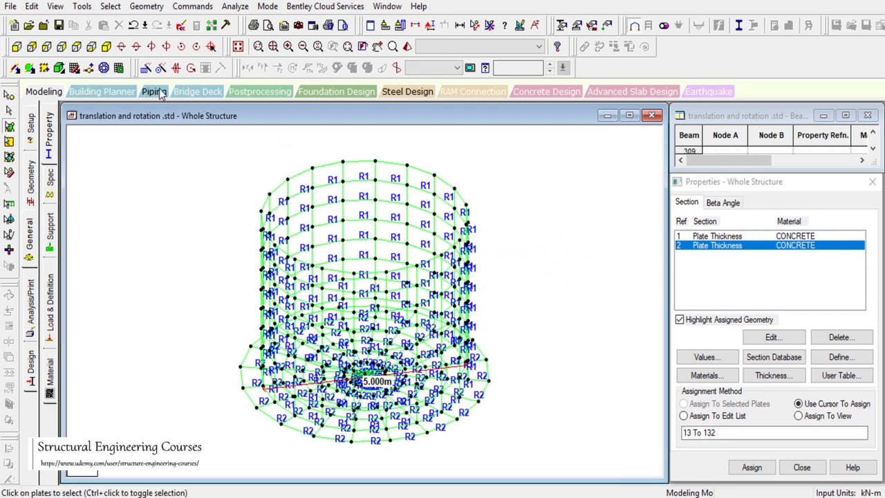